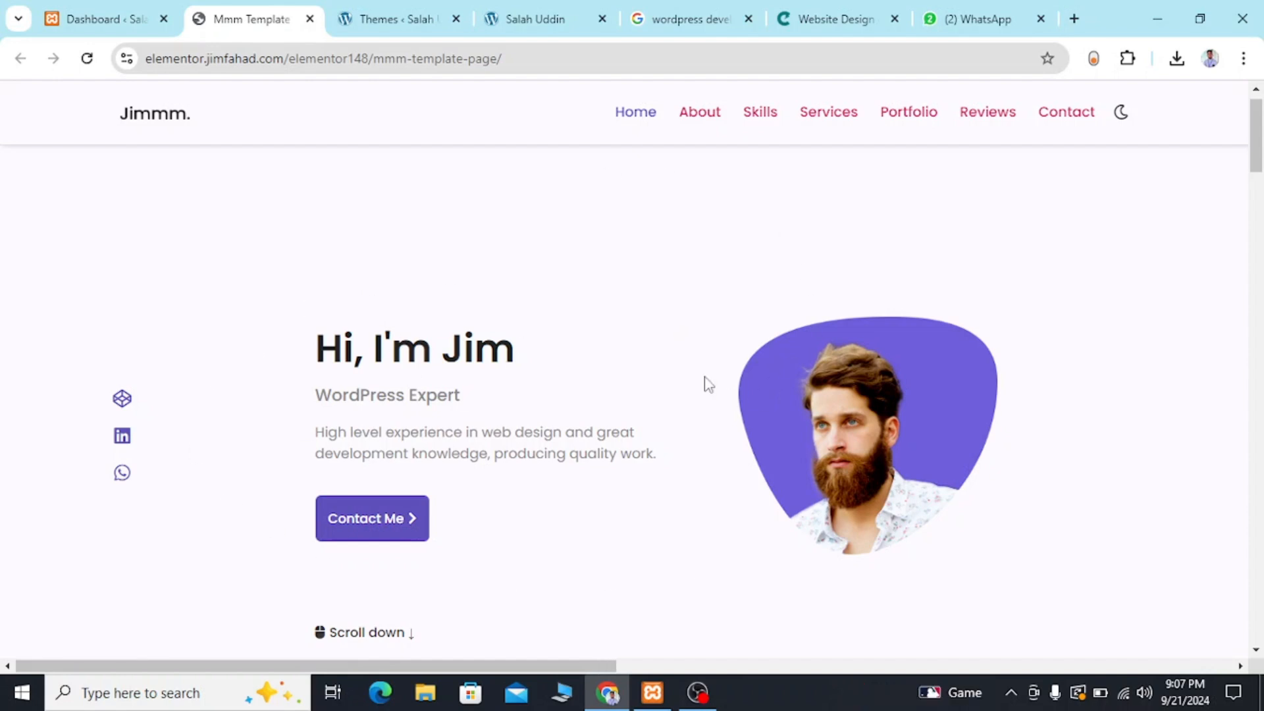
Switch to the WordPress dashboard and open the live portfolio site in a new browser tab.
{"action": "left_click", "coordinate": [82, 18]}
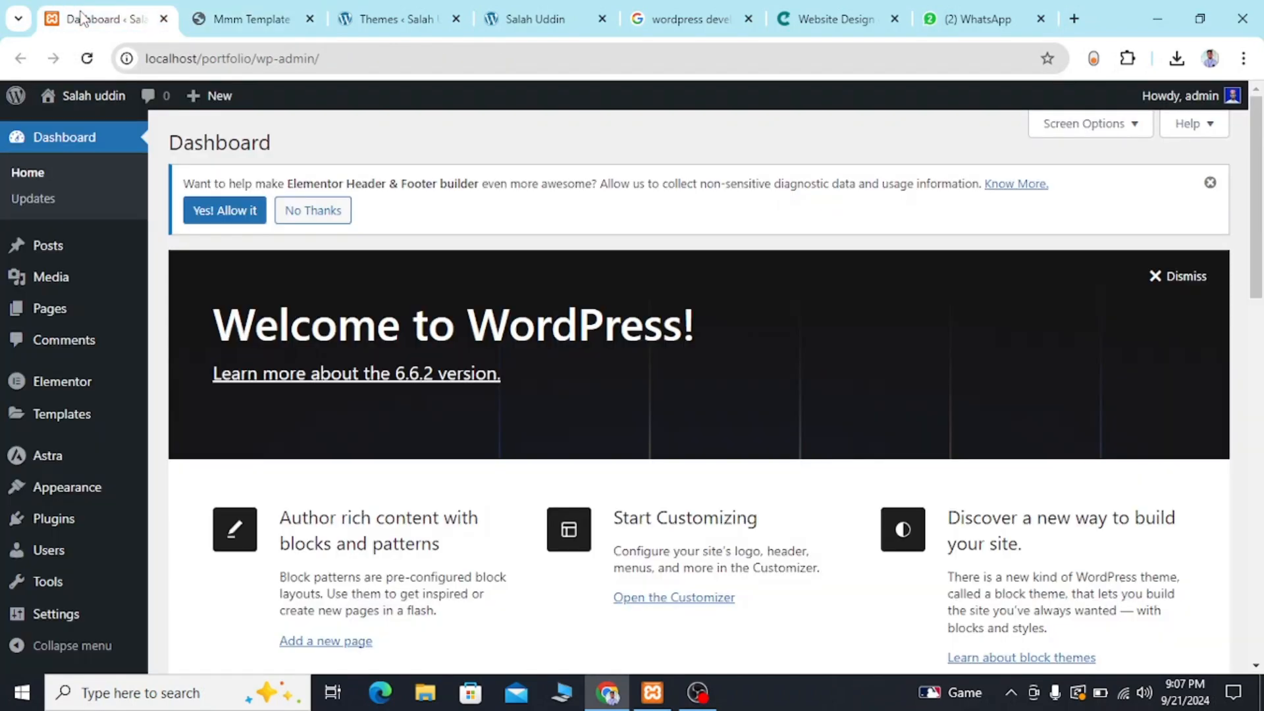
{"action": "mouse_move", "coordinate": [85, 98]}
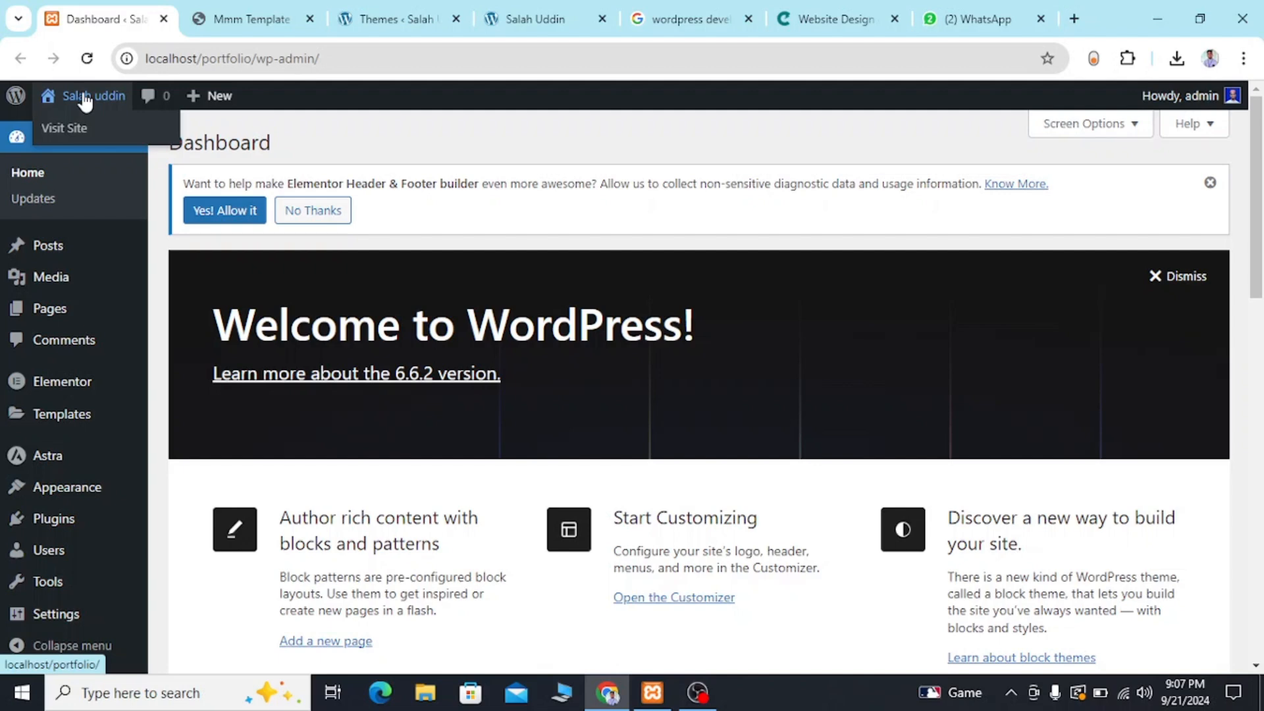
{"action": "right_click", "coordinate": [69, 125]}
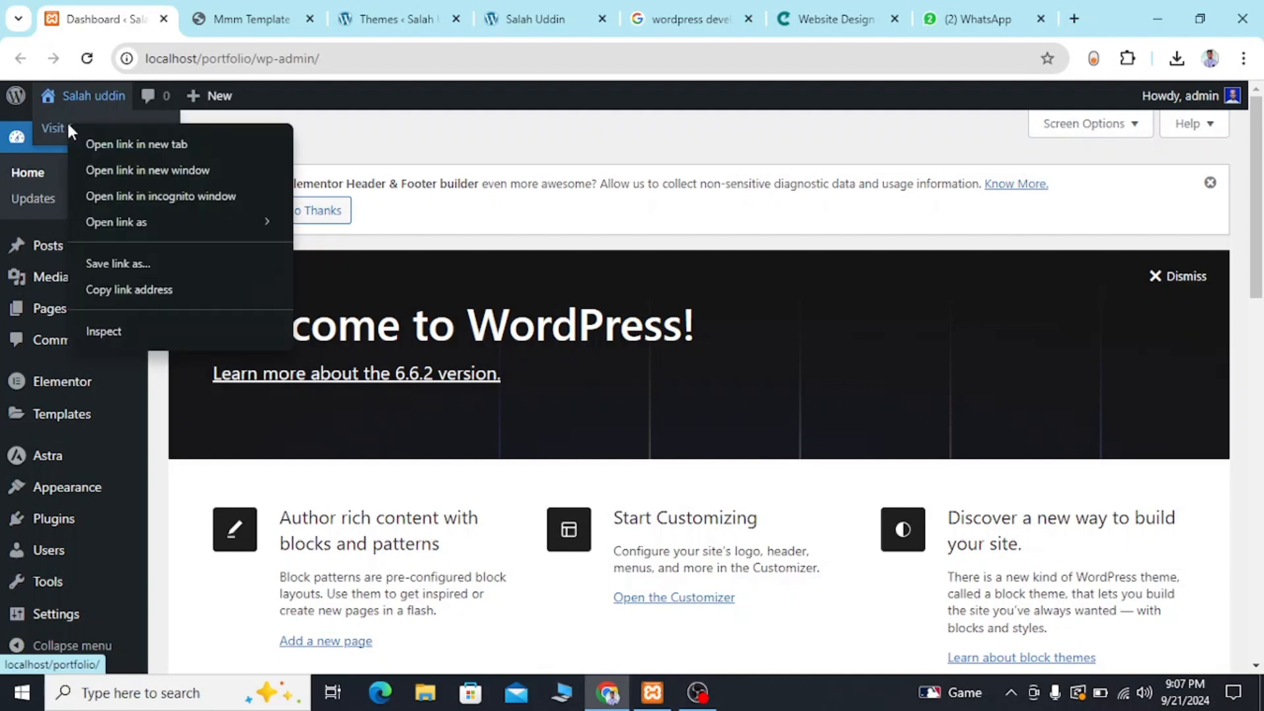
{"action": "left_click", "coordinate": [109, 140]}
{"action": "left_click", "coordinate": [235, 10]}
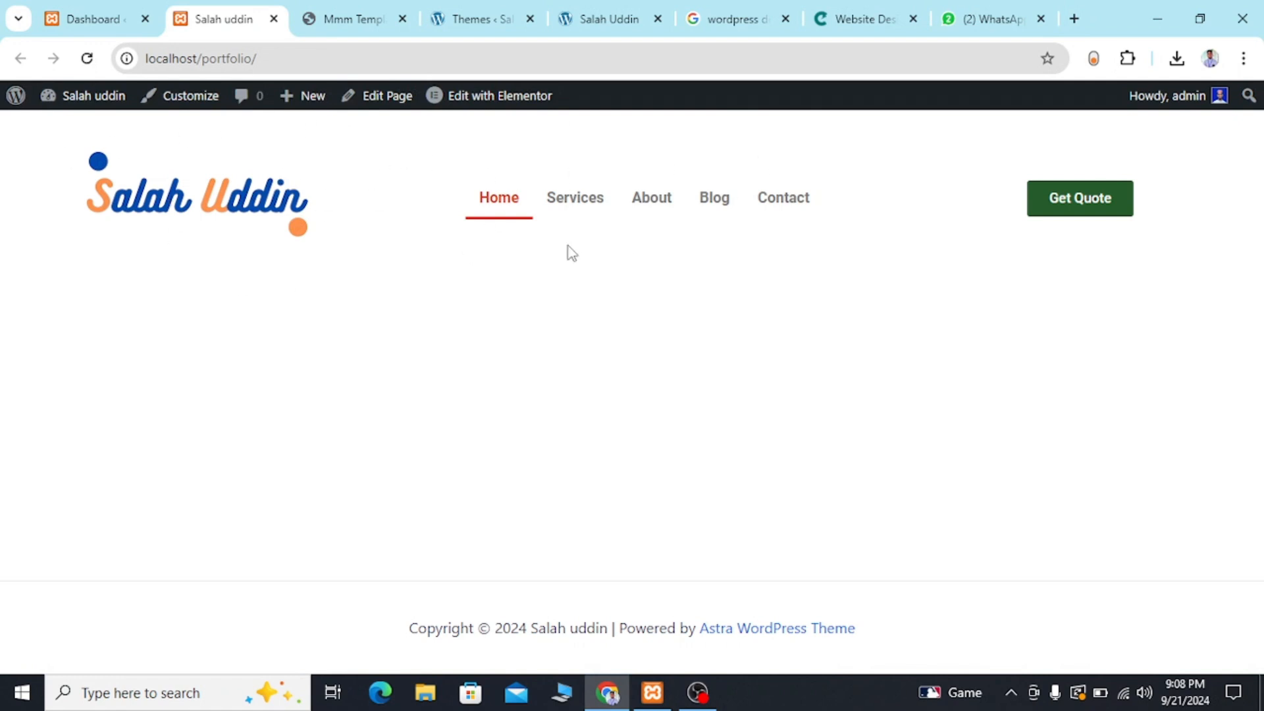
Compare the reference template page with the live portfolio home page, and look over the dashboard's sections.
{"action": "left_click", "coordinate": [336, 19]}
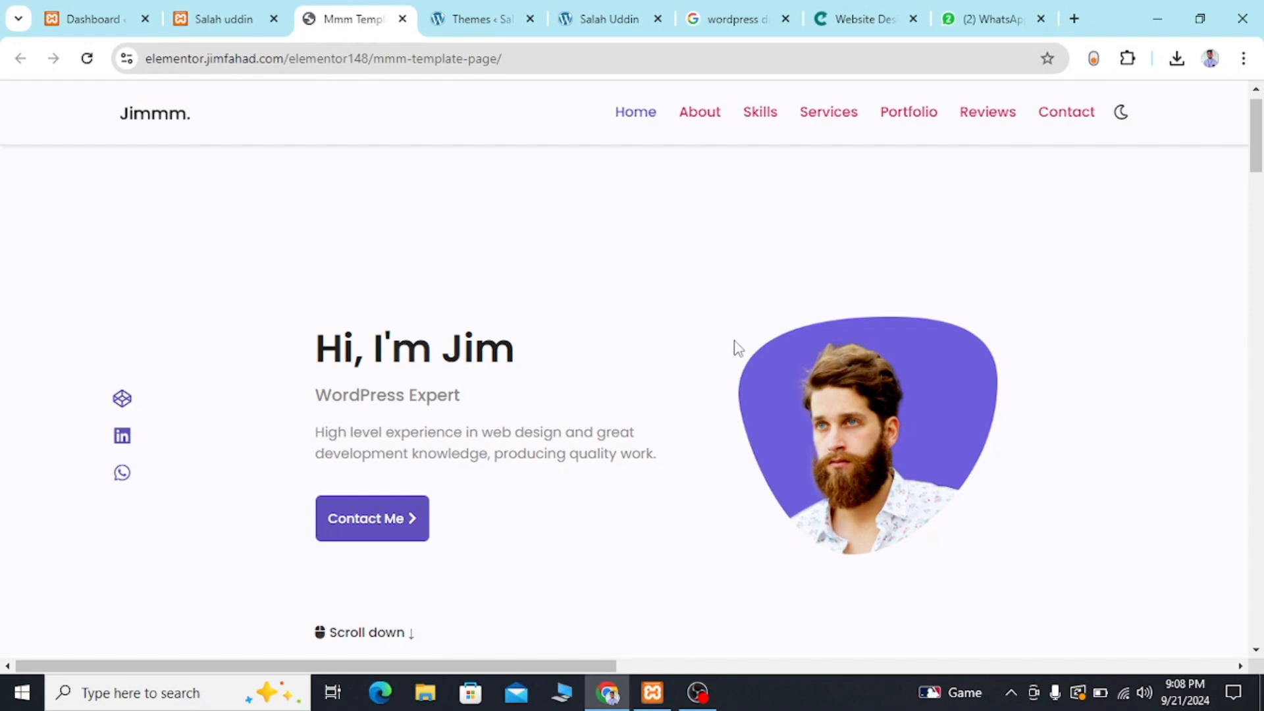
{"action": "left_click", "coordinate": [82, 20]}
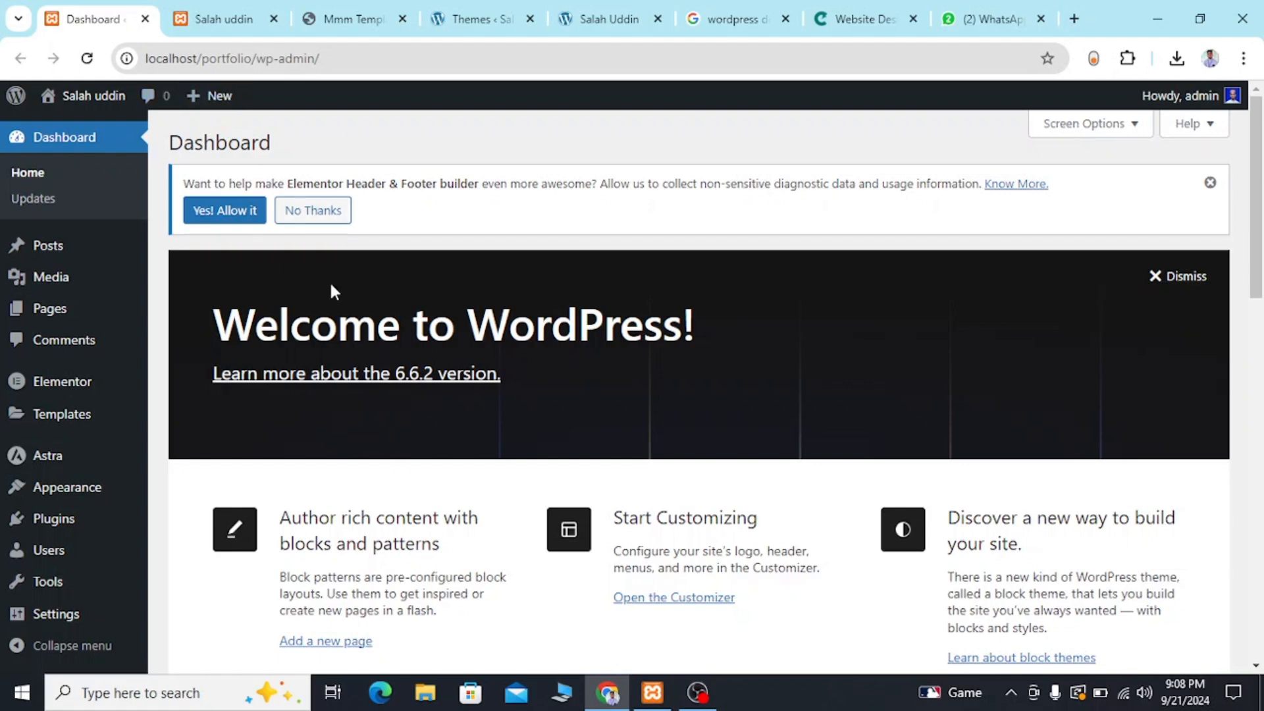
{"action": "mouse_move", "coordinate": [91, 518]}
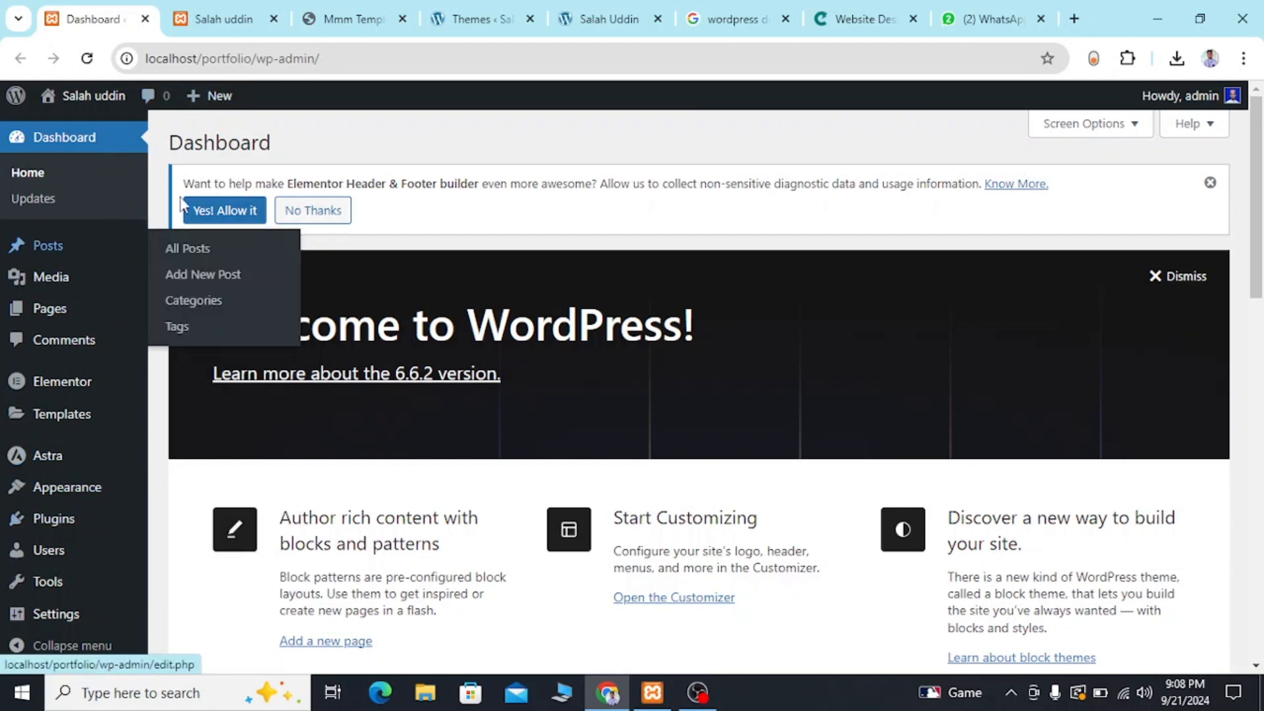
{"action": "mouse_move", "coordinate": [104, 396]}
{"action": "scroll", "coordinate": [102, 395], "scroll_direction": "down", "scroll_amount": 2}
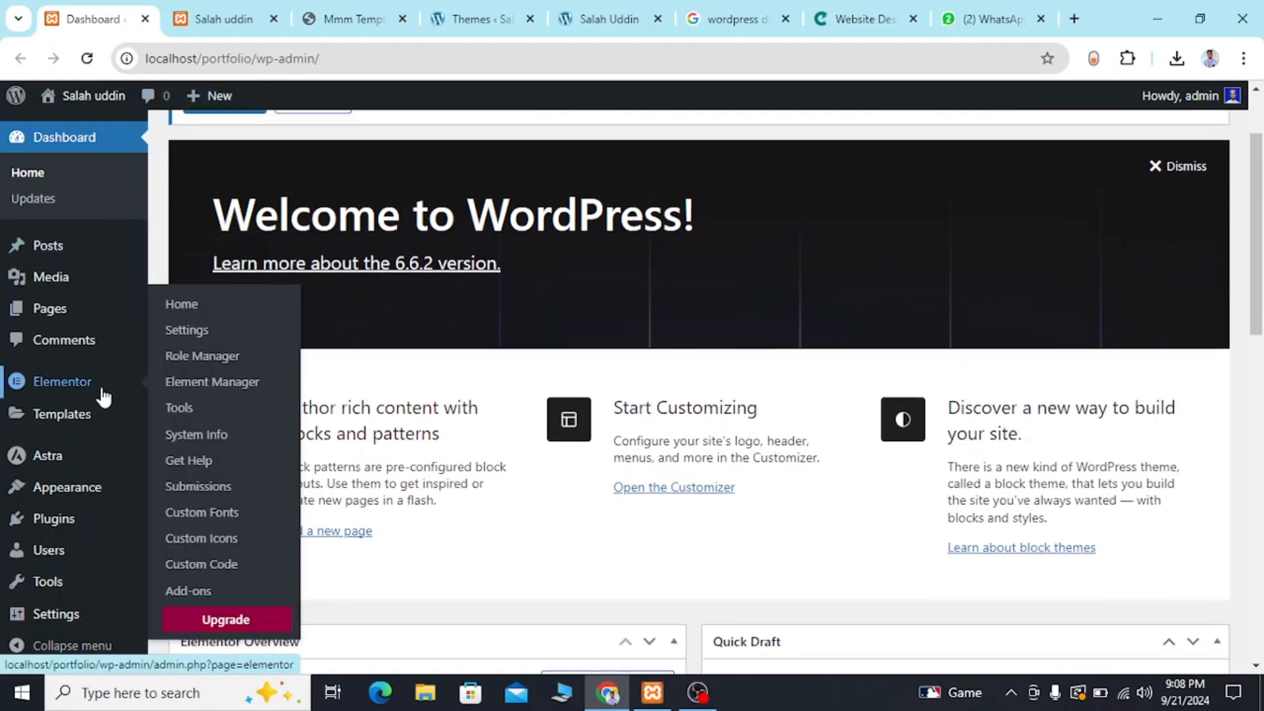
{"action": "scroll", "coordinate": [271, 361], "scroll_direction": "up", "scroll_amount": 2}
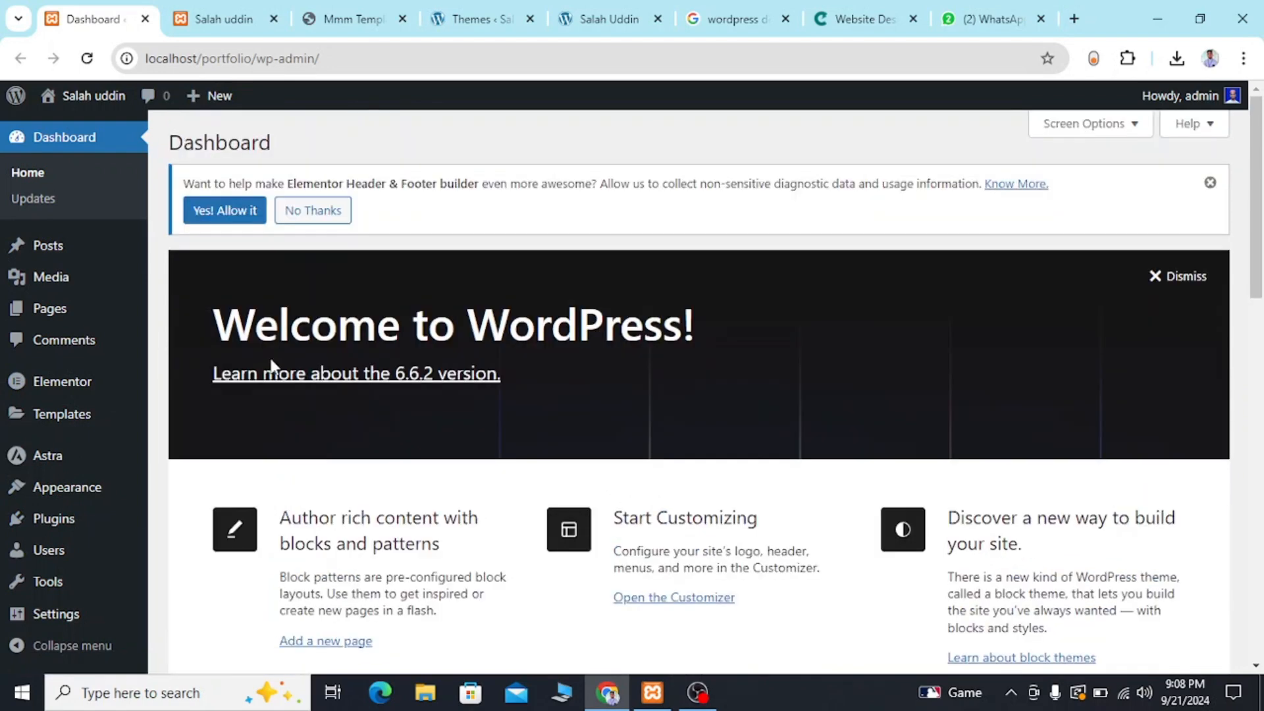
{"action": "left_click", "coordinate": [209, 15]}
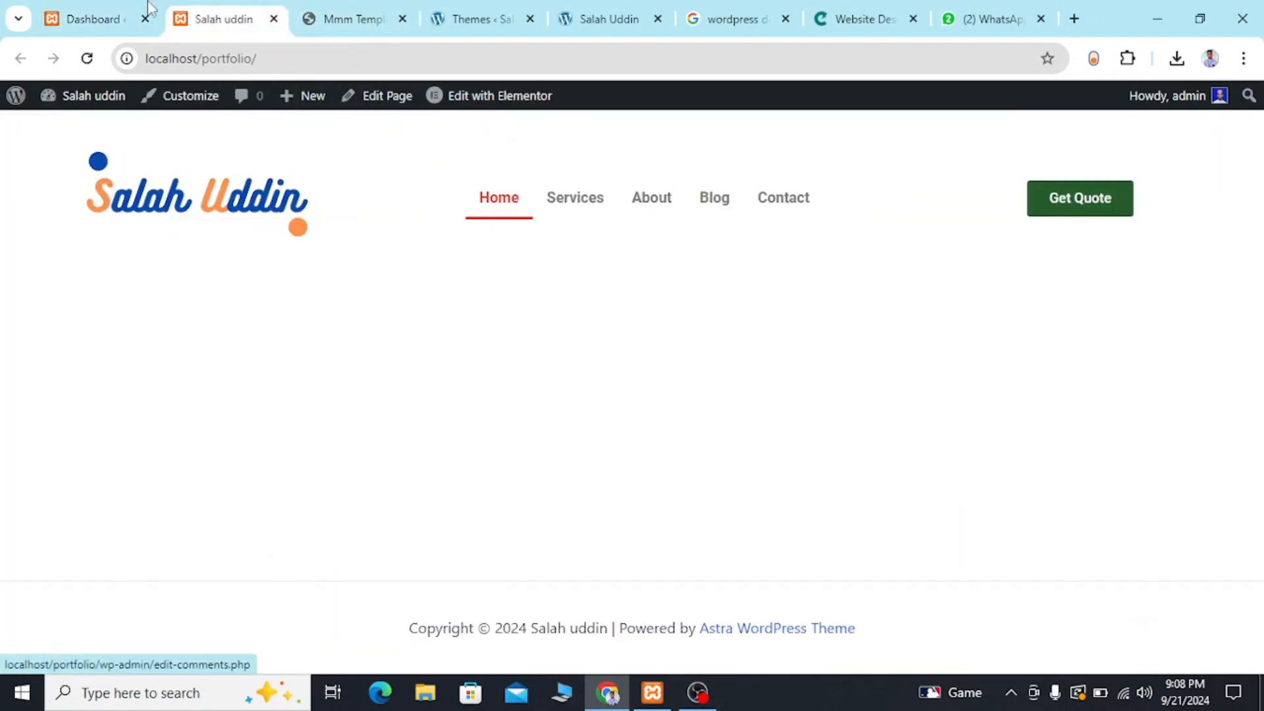
{"action": "left_click", "coordinate": [92, 13]}
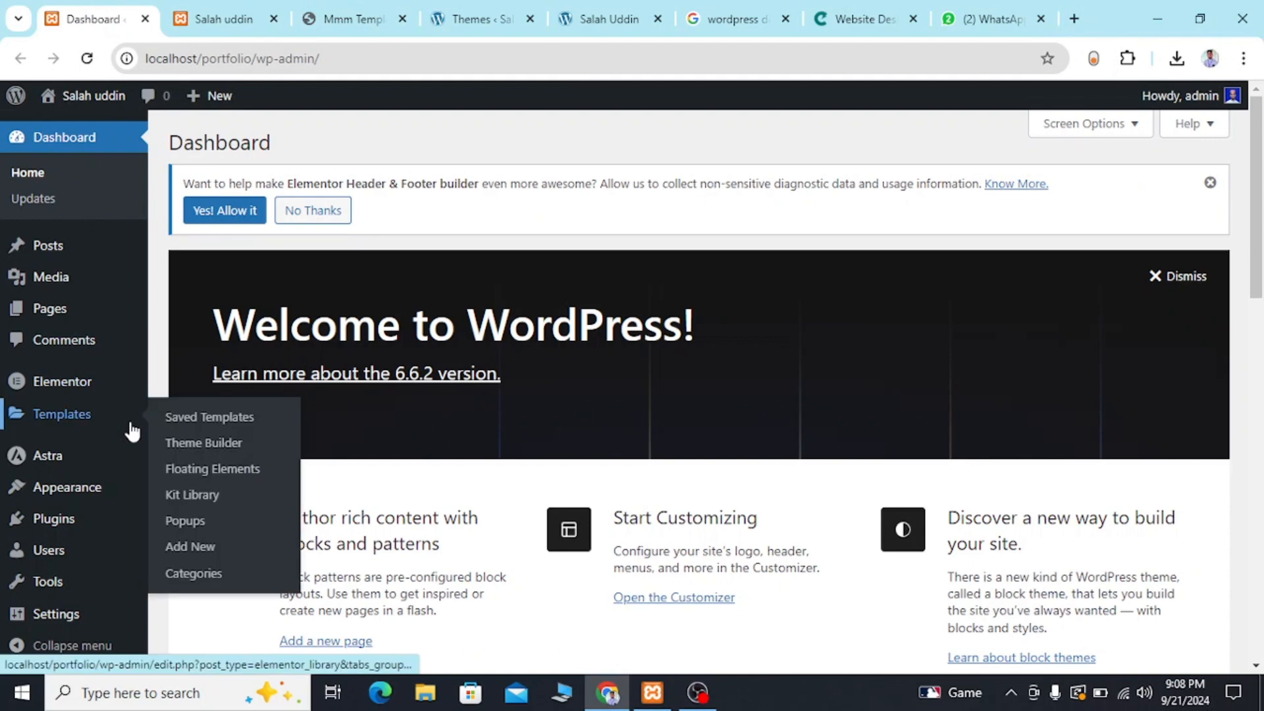
Open the site's Reading settings and check which static pages are assigned as homepage and posts page.
{"action": "left_click", "coordinate": [58, 612]}
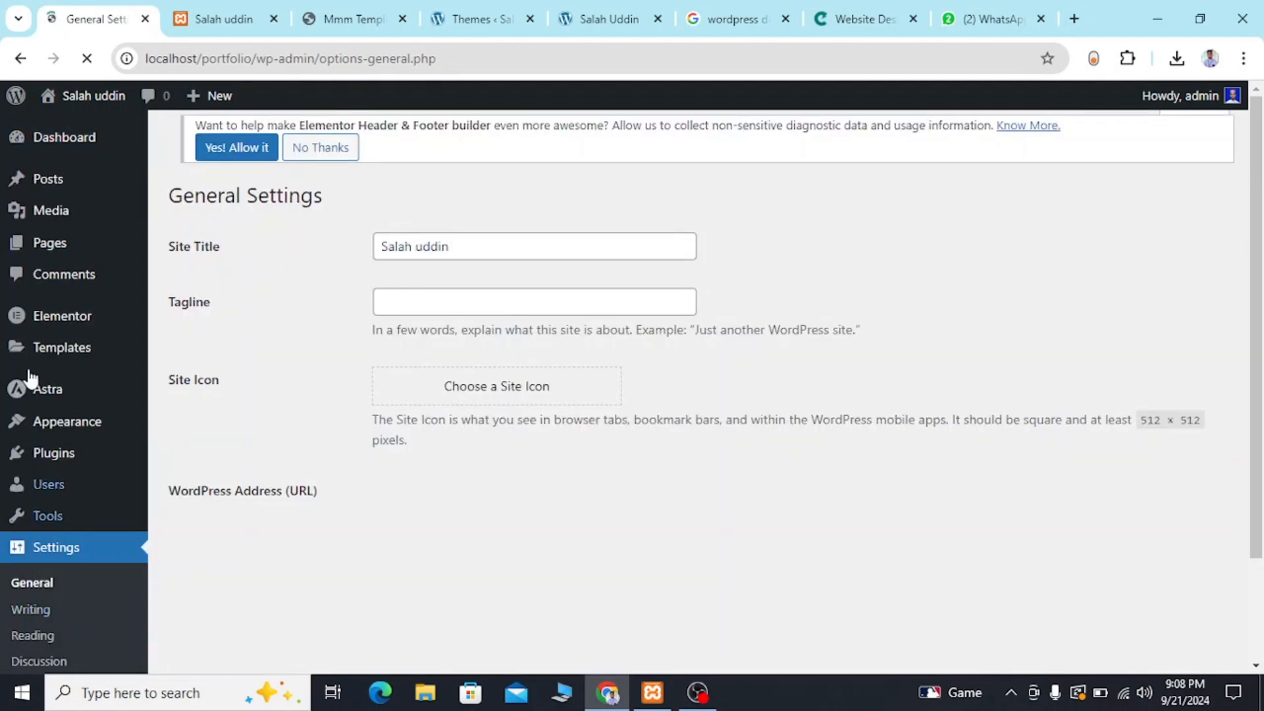
{"action": "mouse_move", "coordinate": [205, 99]}
{"action": "left_click", "coordinate": [204, 21]}
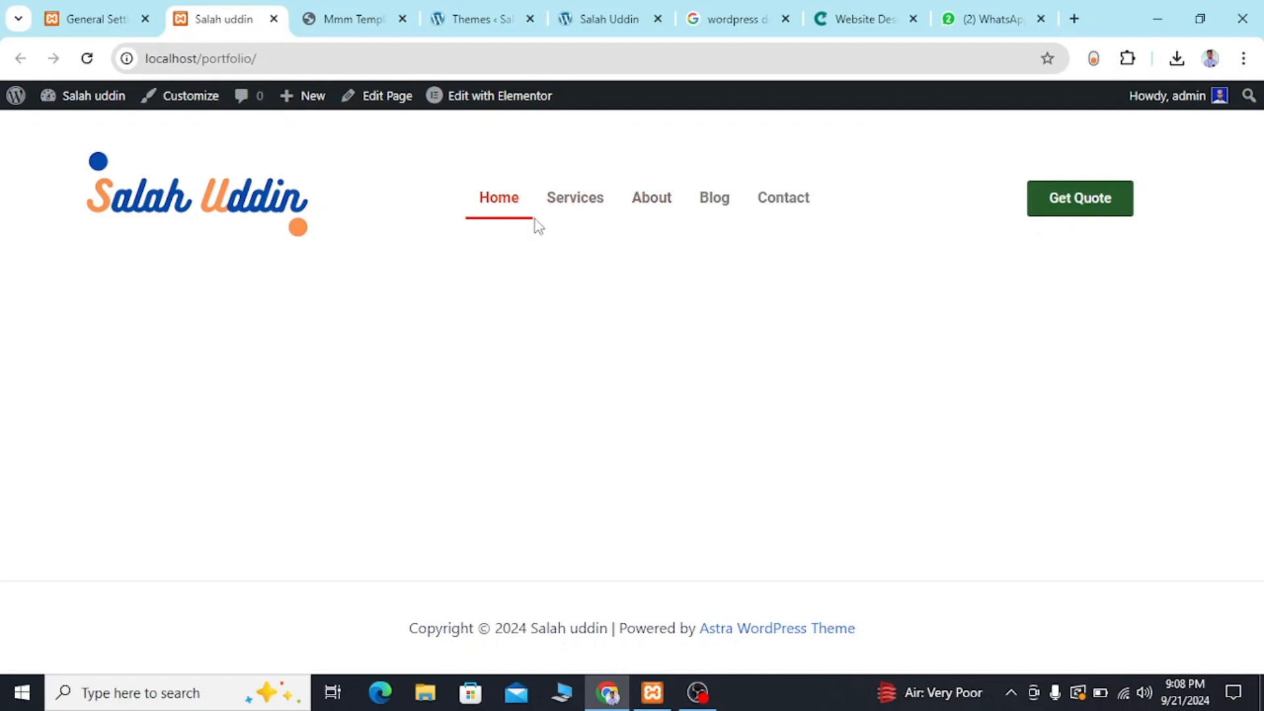
{"action": "left_click", "coordinate": [117, 12]}
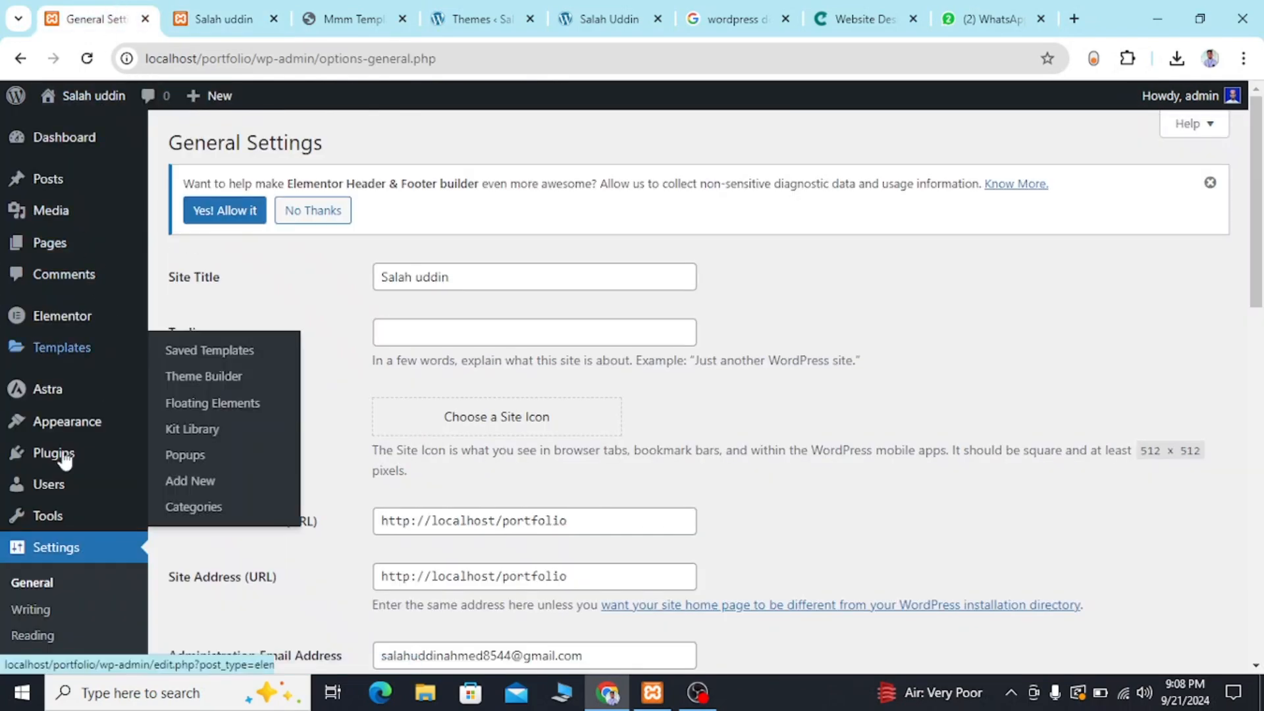
{"action": "scroll", "coordinate": [69, 565], "scroll_direction": "down", "scroll_amount": 1}
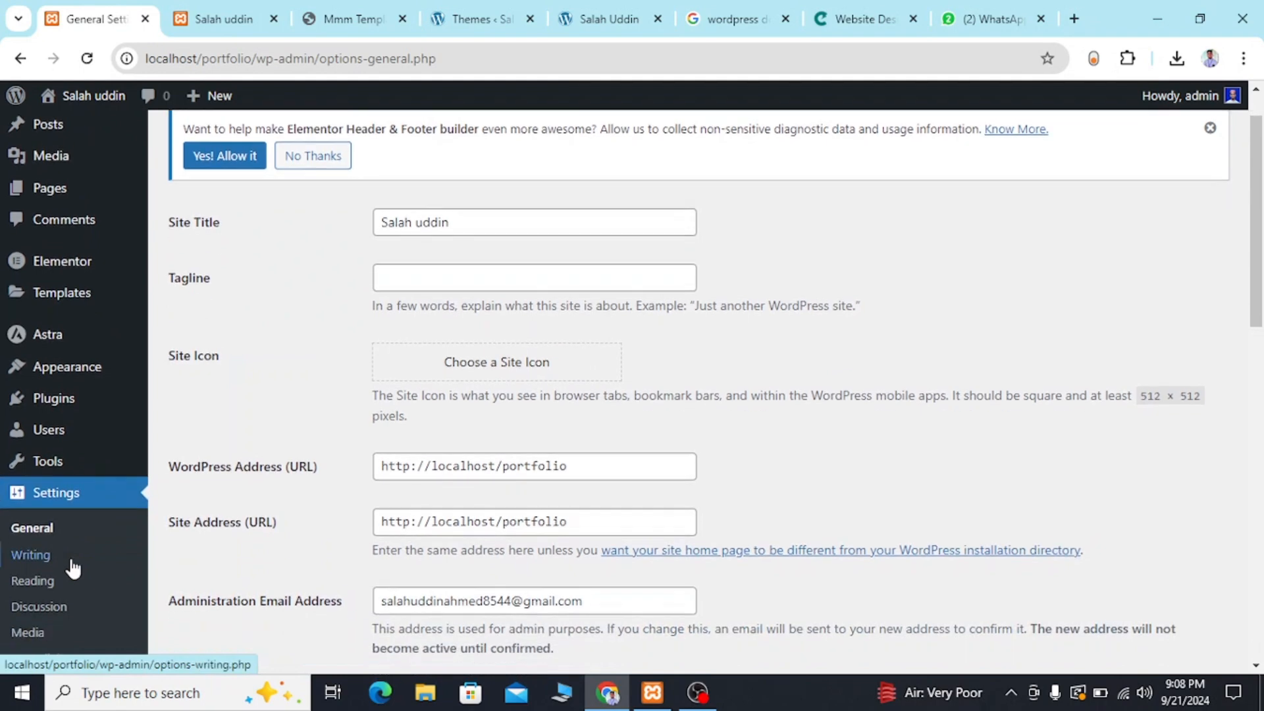
{"action": "left_click", "coordinate": [44, 582]}
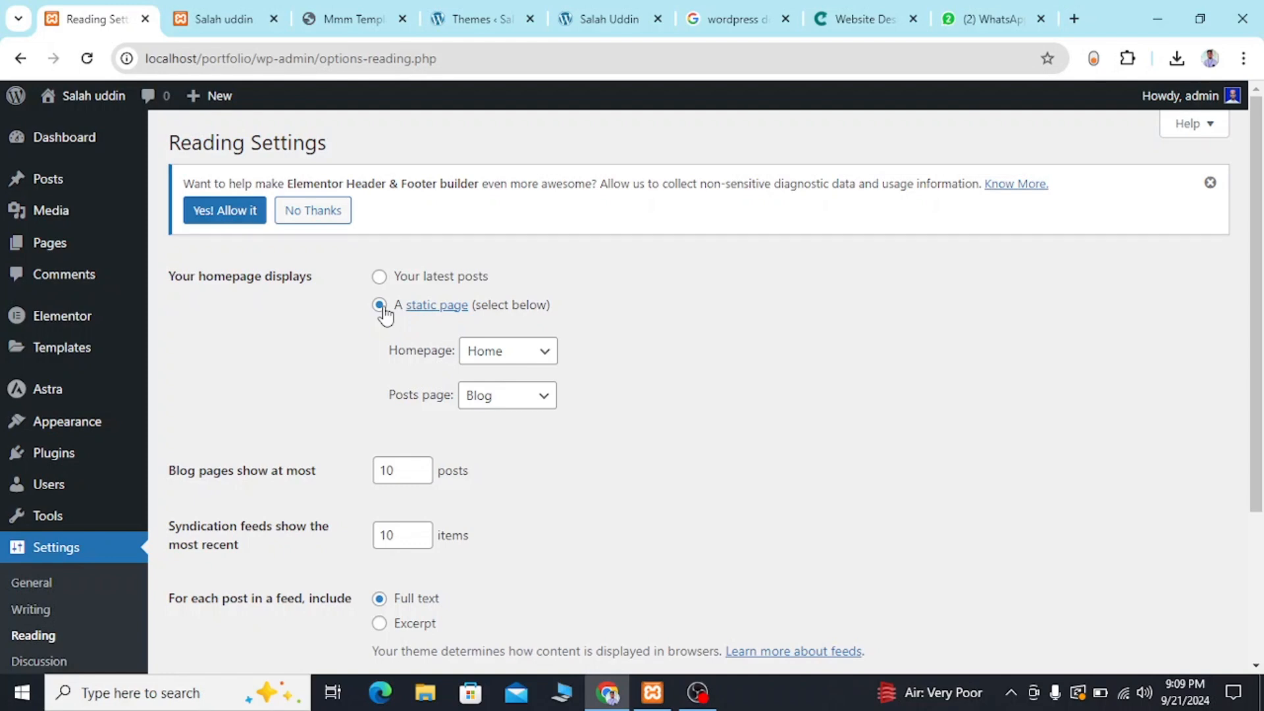
{"action": "left_click", "coordinate": [508, 356]}
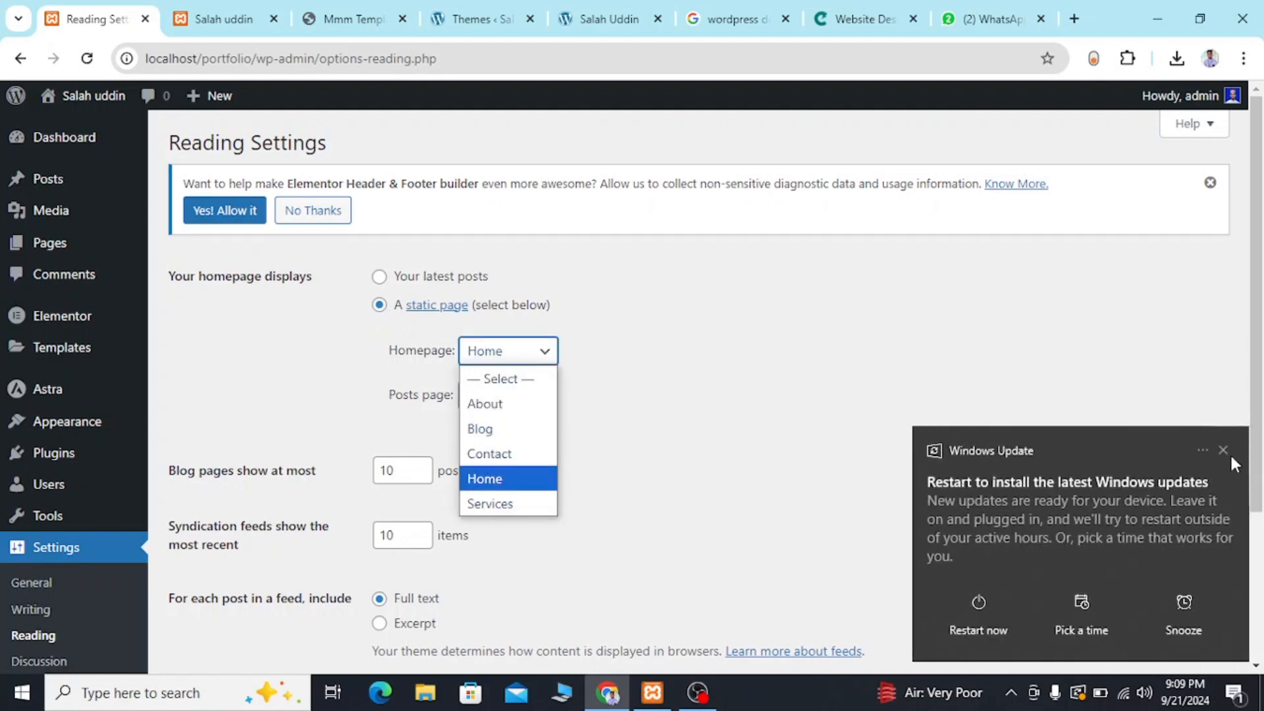
{"action": "left_click", "coordinate": [1223, 450]}
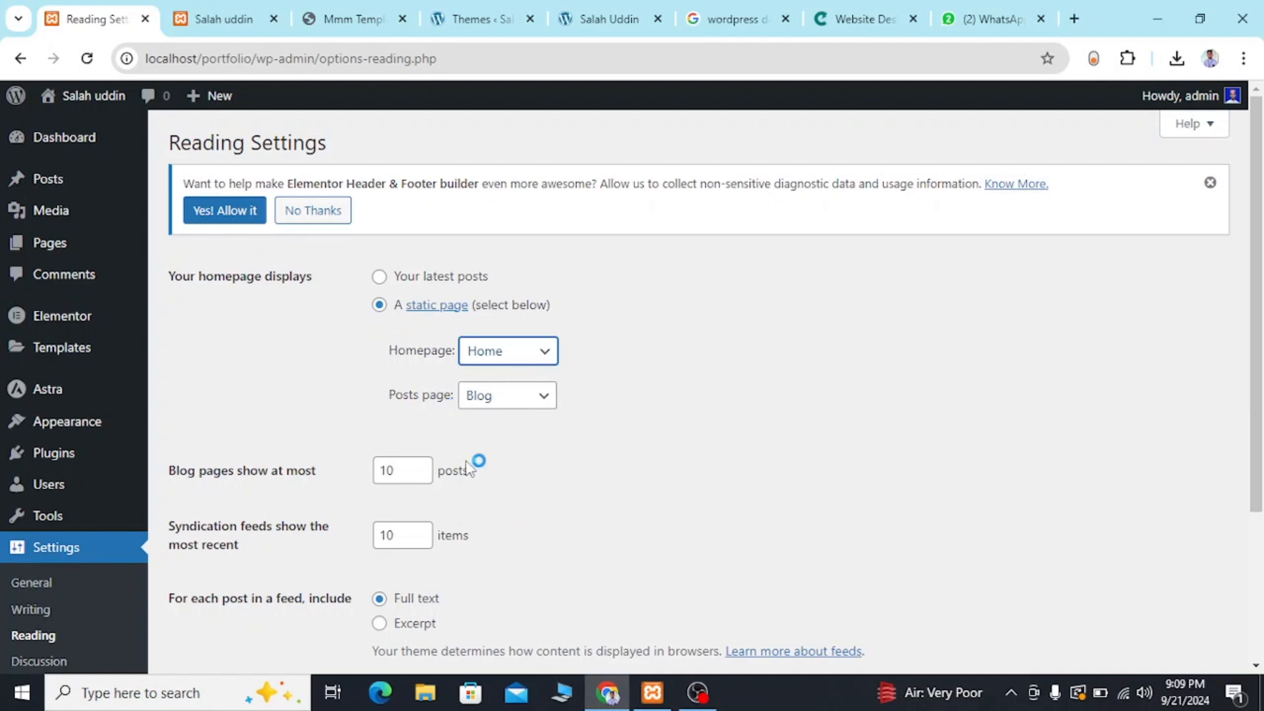
{"action": "scroll", "coordinate": [454, 477], "scroll_direction": "down", "scroll_amount": 3}
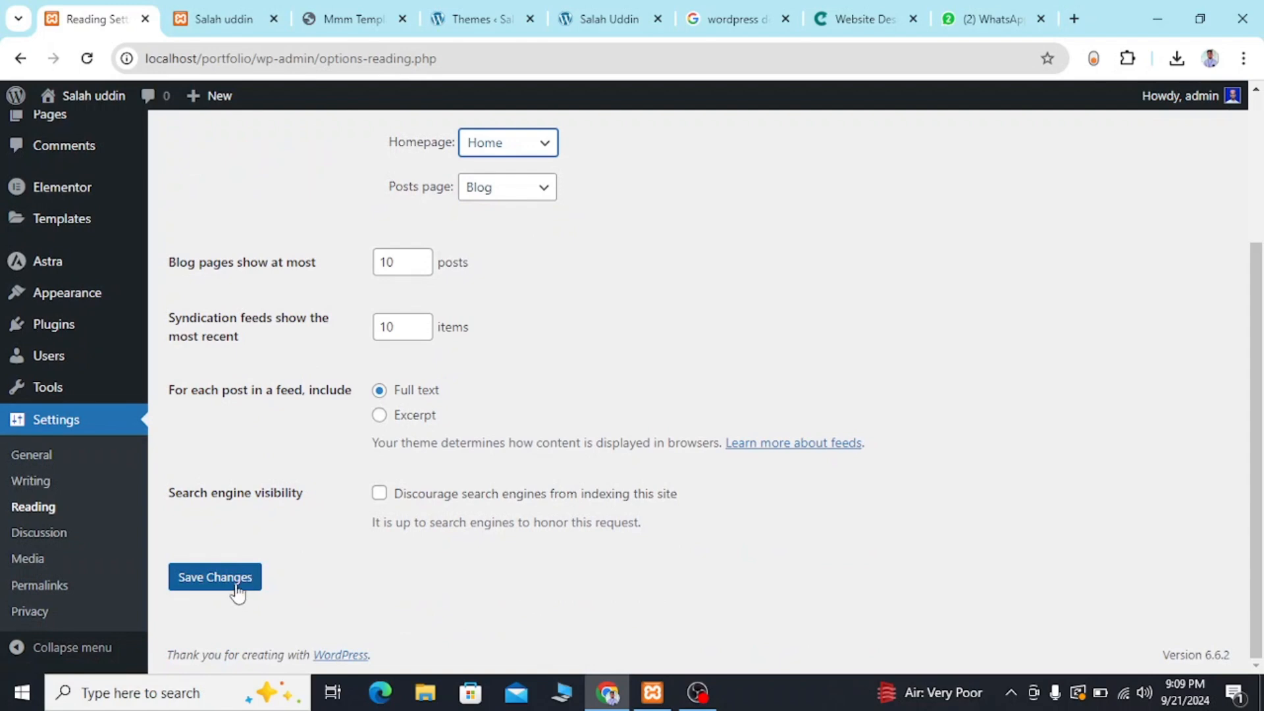
Compare the live home page's empty content area with the hero section of the reference template.
{"action": "left_click", "coordinate": [202, 22]}
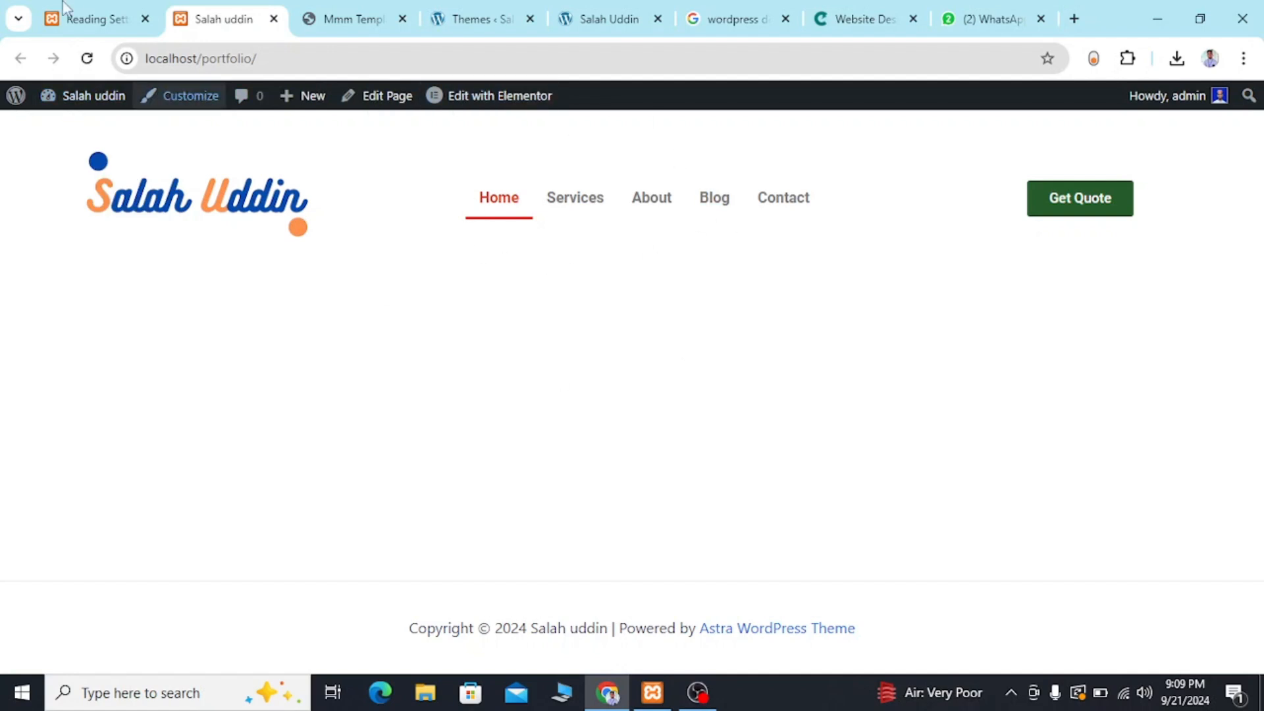
{"action": "mouse_move", "coordinate": [49, 8]}
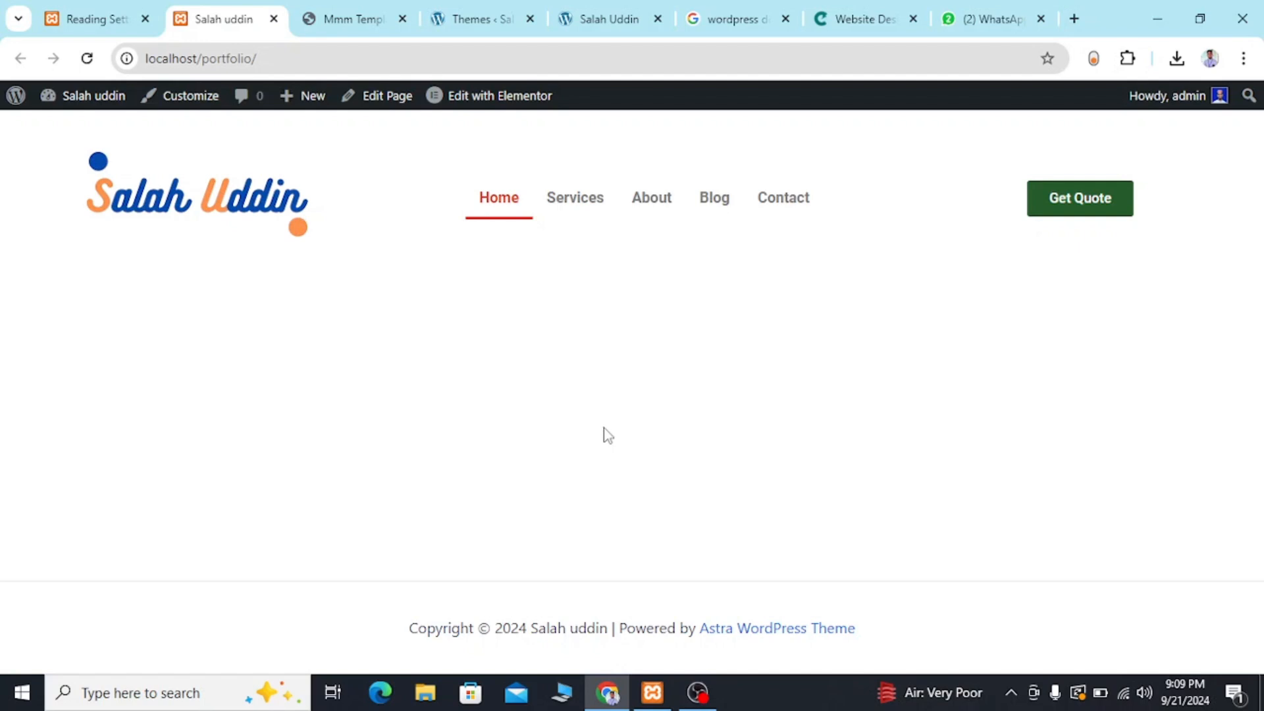
{"action": "key", "text": "ctrl+Tab"}
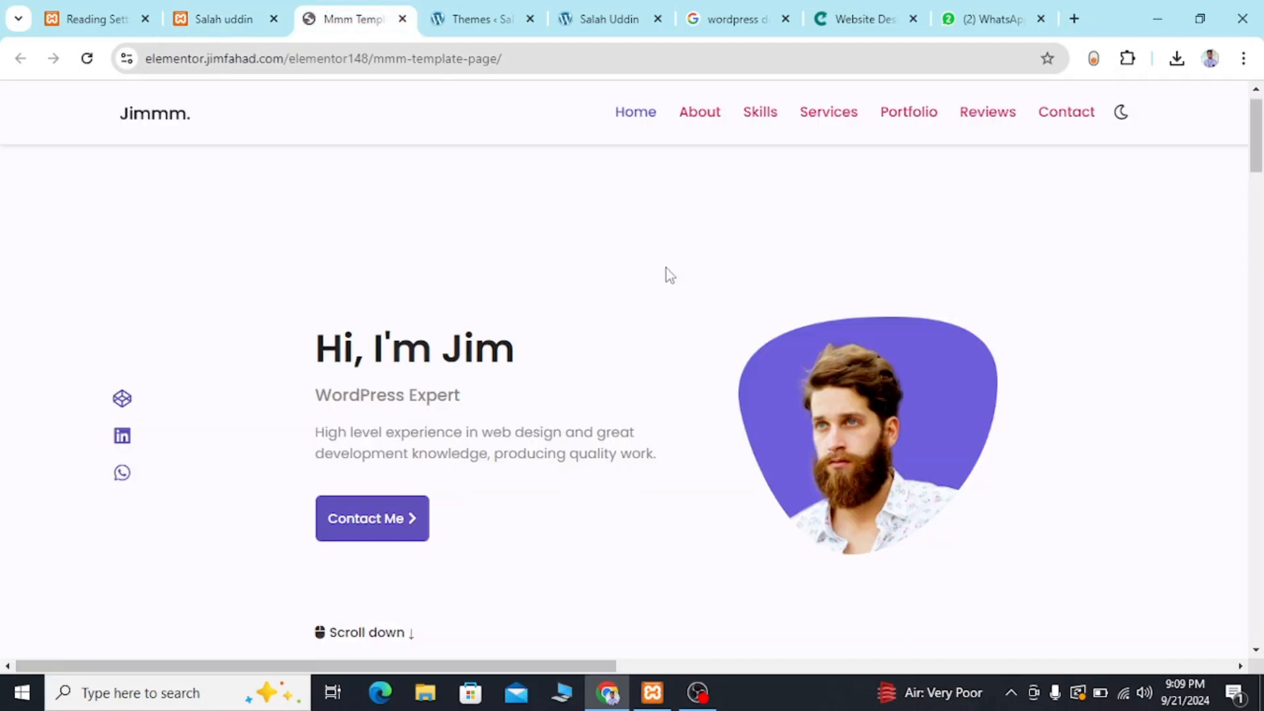
{"action": "left_click", "coordinate": [237, 15]}
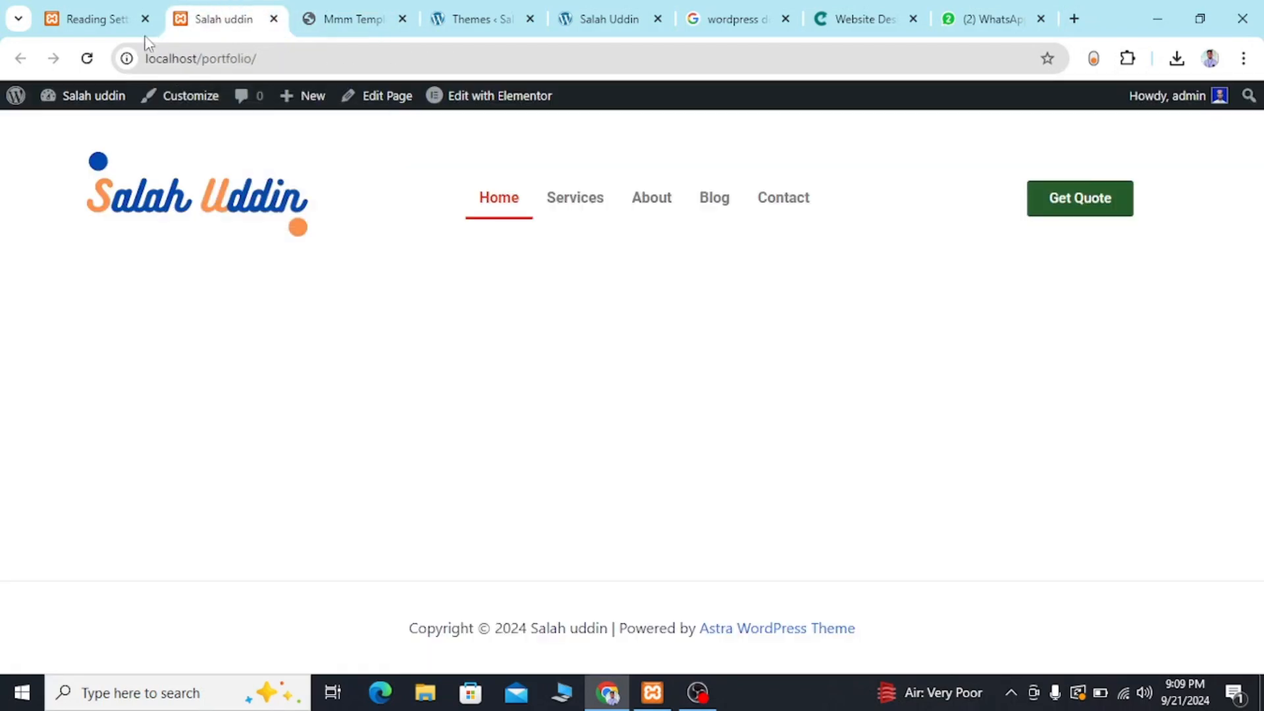
Open the Home page for editing from the site's page list and launch it in the Elementor editor.
{"action": "left_click", "coordinate": [97, 21]}
{"action": "mouse_move", "coordinate": [68, 225]}
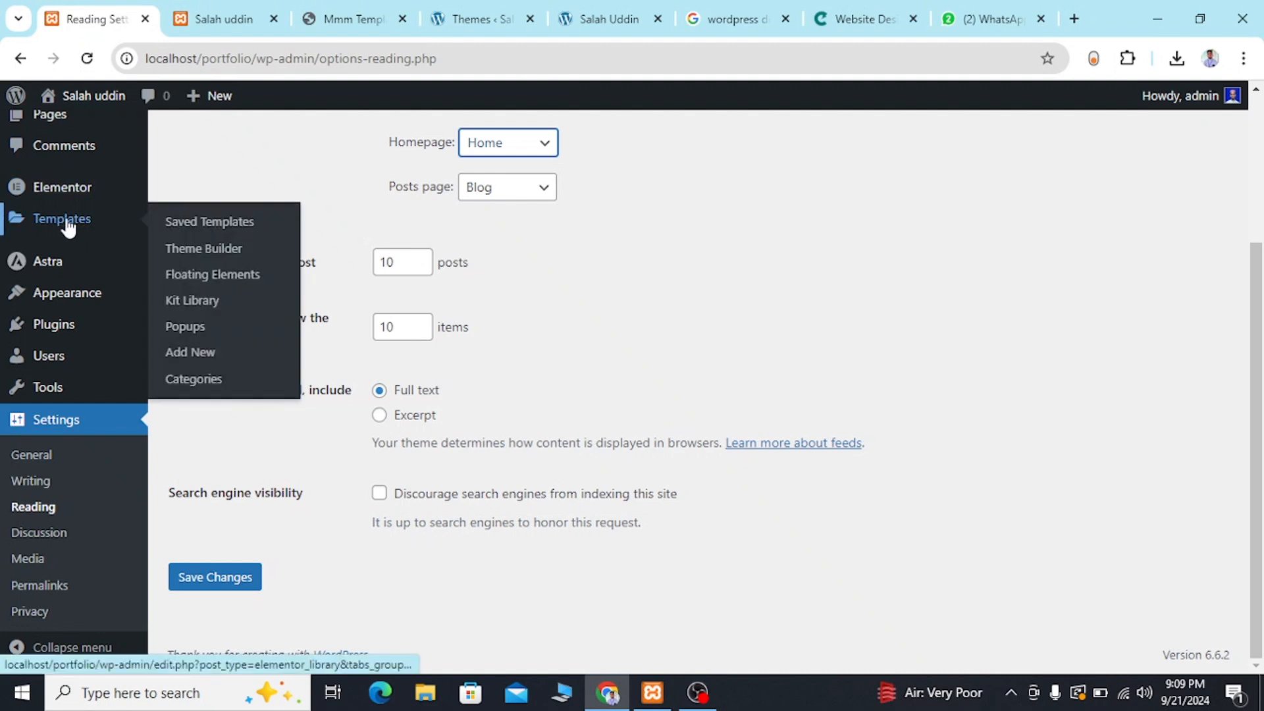
{"action": "scroll", "coordinate": [46, 250], "scroll_direction": "up", "scroll_amount": 1}
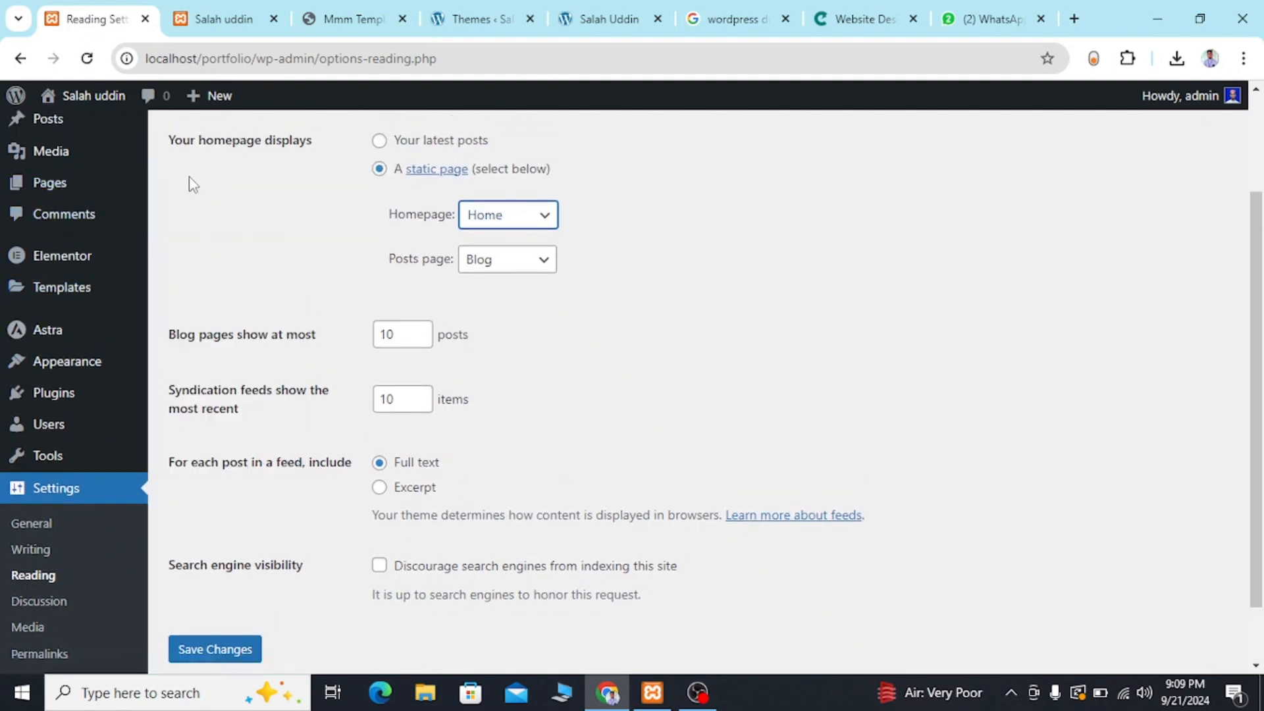
{"action": "left_click", "coordinate": [82, 185]}
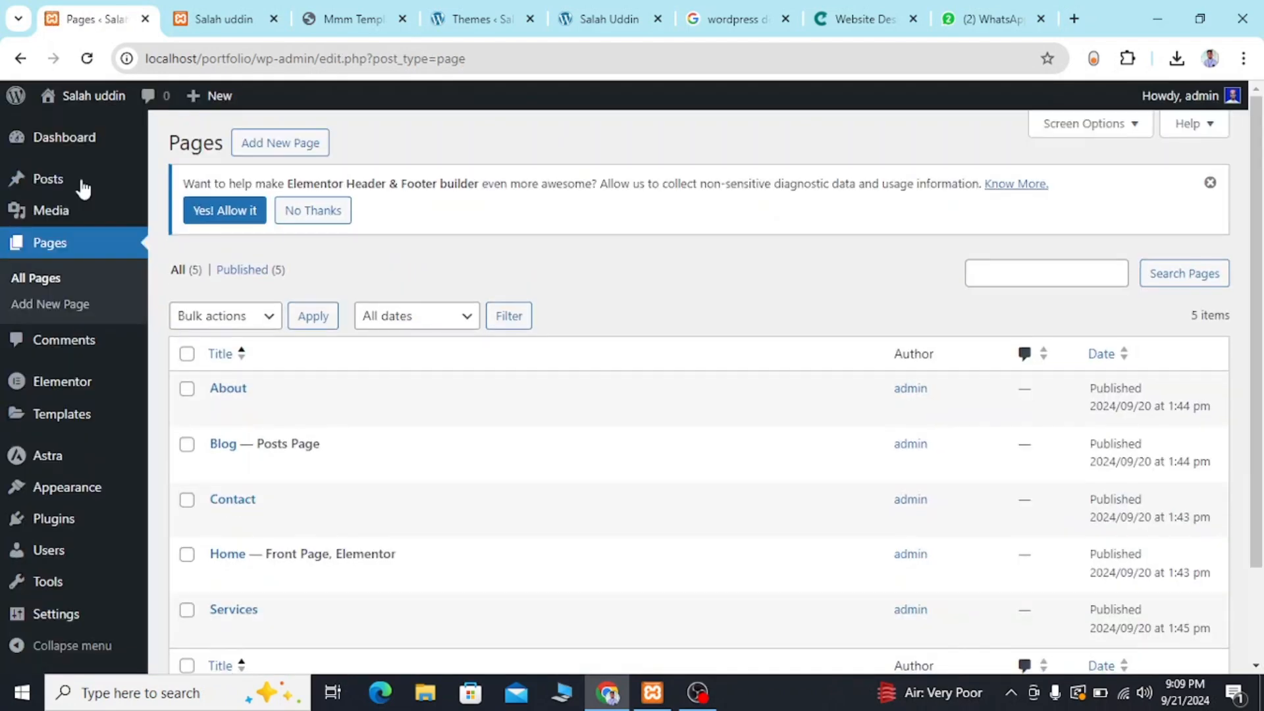
{"action": "scroll", "coordinate": [270, 379], "scroll_direction": "down", "scroll_amount": 2}
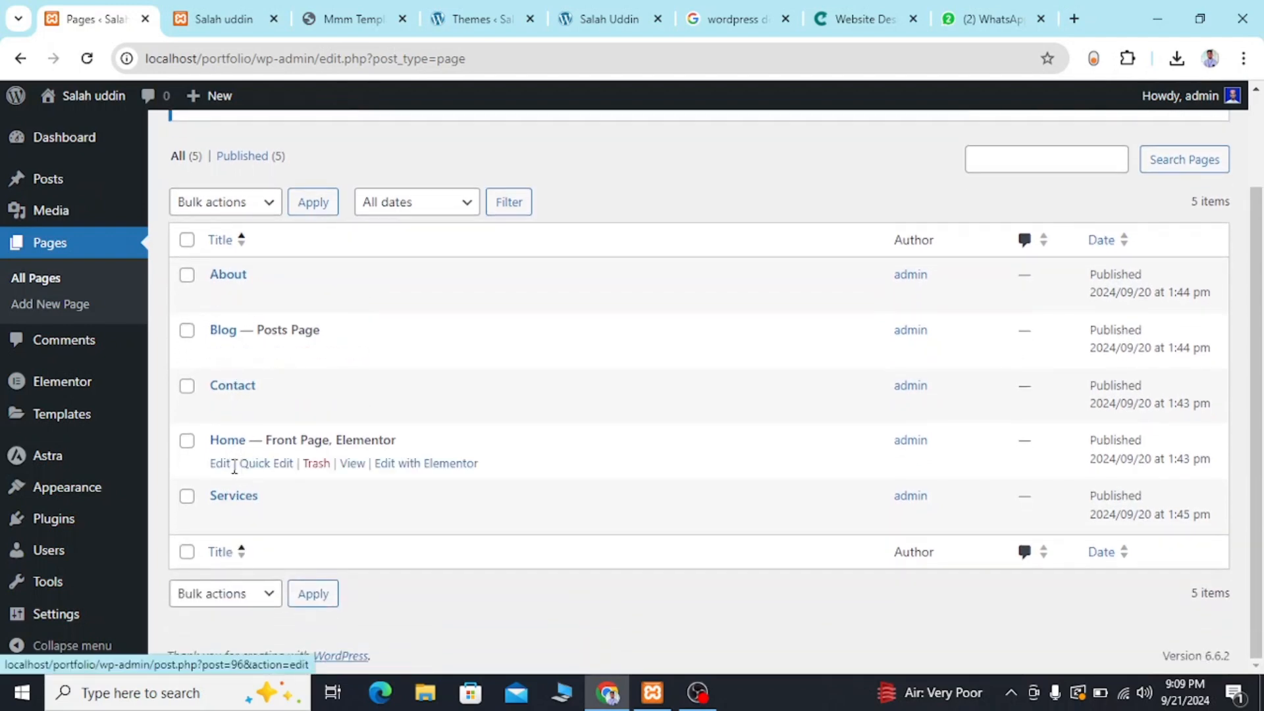
{"action": "left_click", "coordinate": [222, 469]}
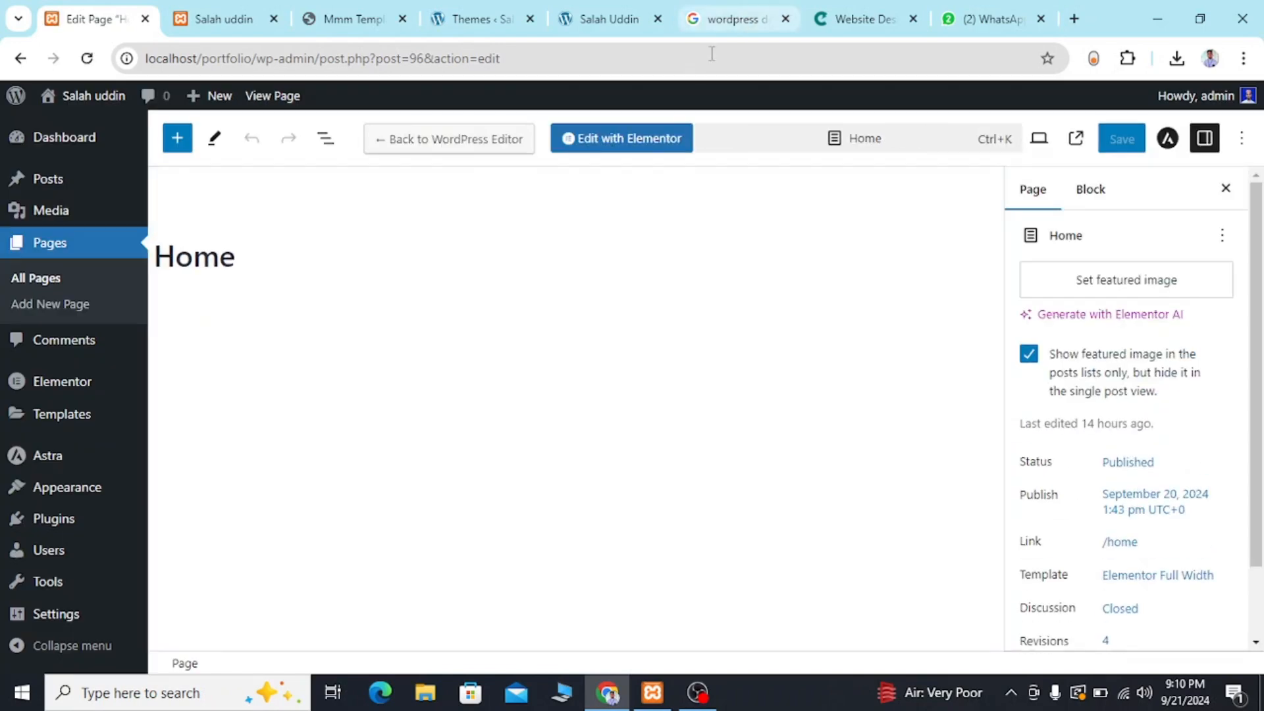
{"action": "left_click", "coordinate": [625, 150]}
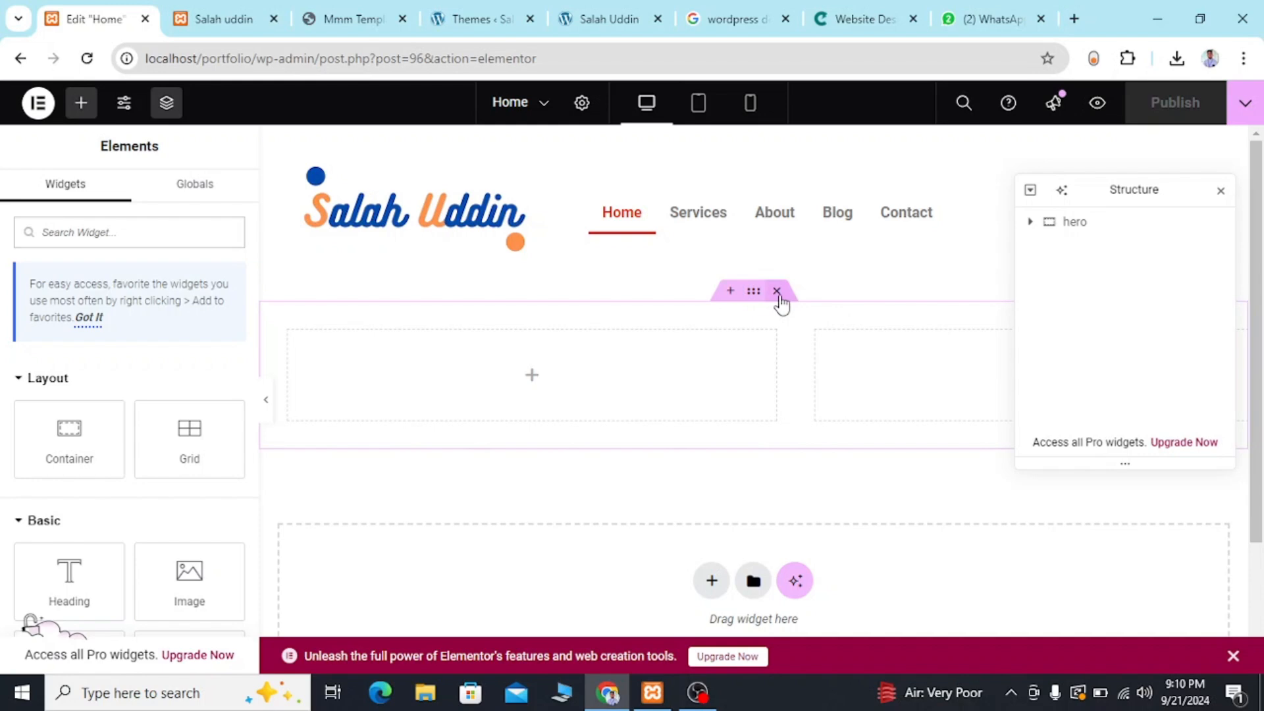
Delete the existing hero container from the Home page and move the Structure panel clear of the header.
{"action": "left_click", "coordinate": [778, 291]}
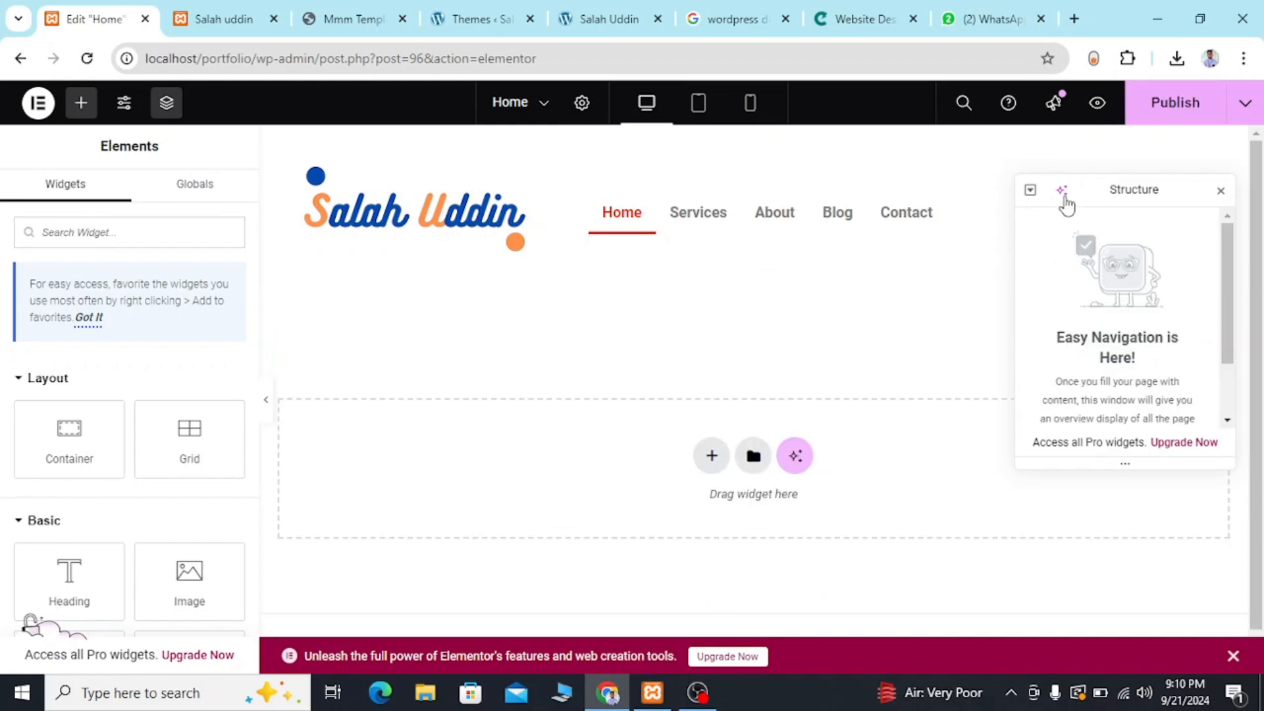
{"action": "left_click_drag", "start_coordinate": [1095, 190], "coordinate": [1113, 347]}
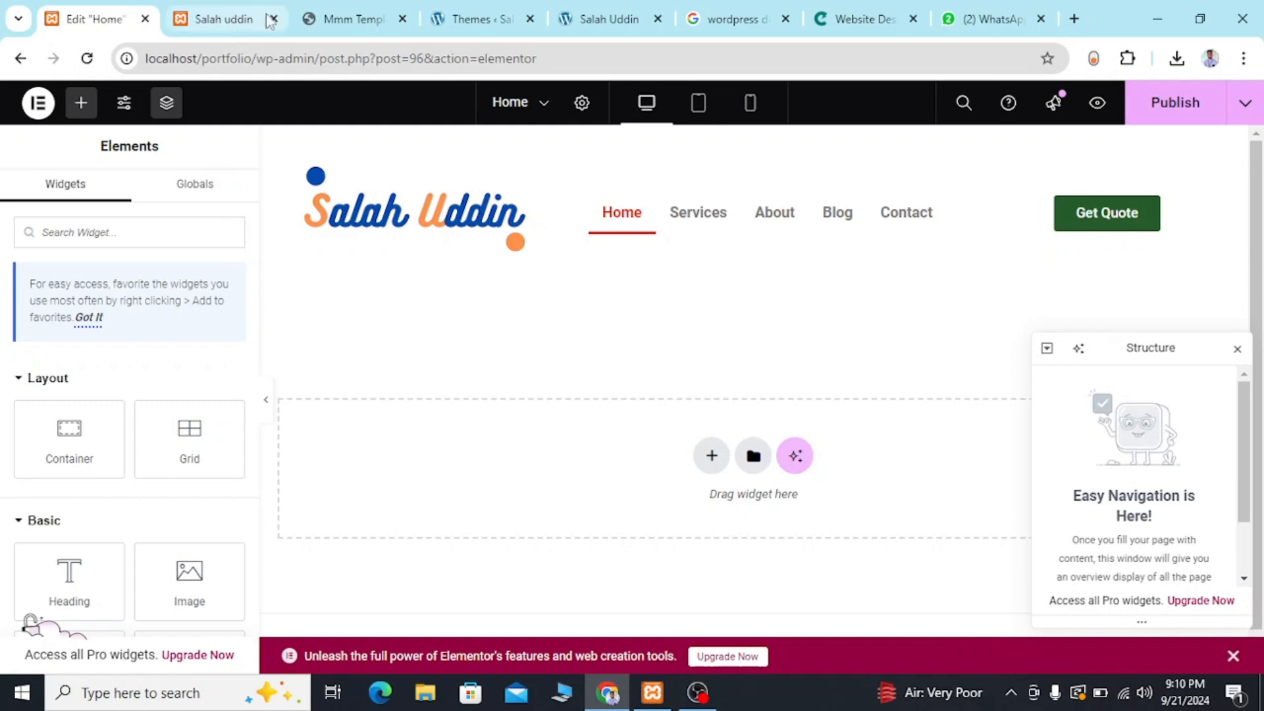
Check the reference template's hero and add a new empty container below the Home page's header.
{"action": "left_click", "coordinate": [333, 25]}
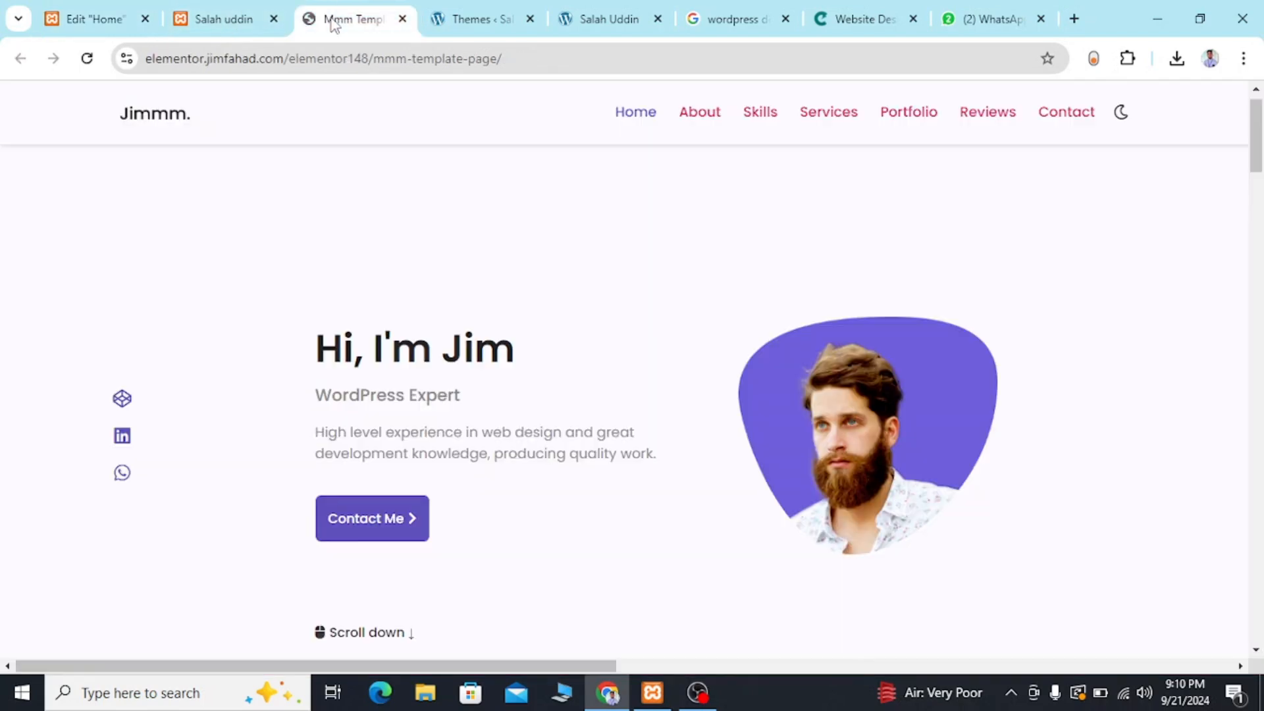
{"action": "left_click", "coordinate": [27, 10]}
{"action": "left_click", "coordinate": [65, 18]}
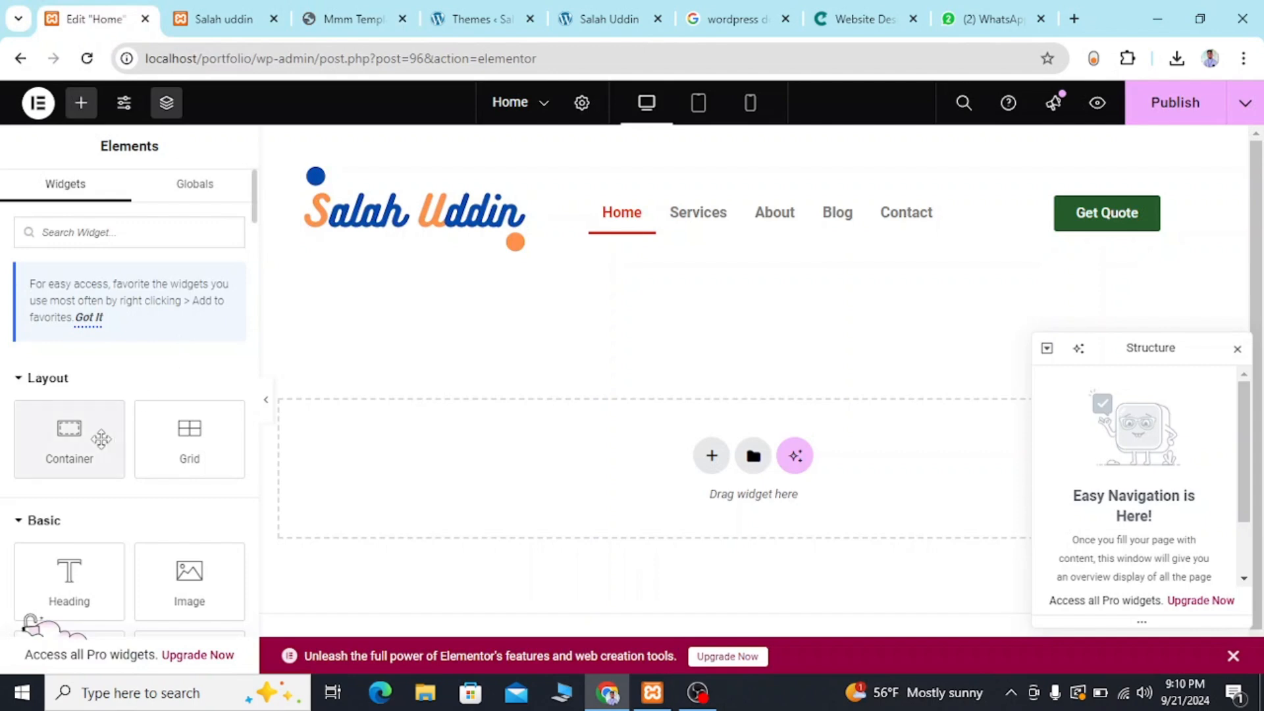
{"action": "left_click_drag", "start_coordinate": [79, 437], "coordinate": [505, 474]}
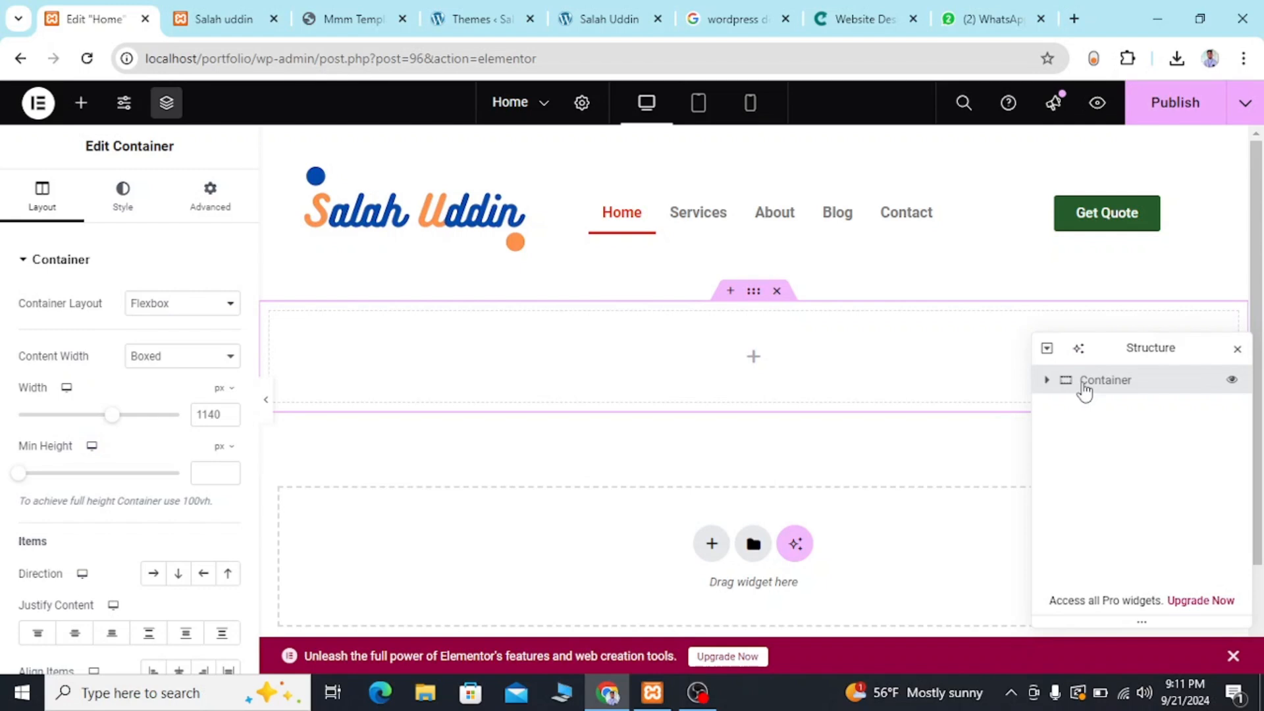
Rename the new container as hero in the Structure list and check the reference template's hero layout.
{"action": "double_click", "coordinate": [1084, 381]}
{"action": "key", "text": "BackSpace"}
{"action": "left_click", "coordinate": [371, 9]}
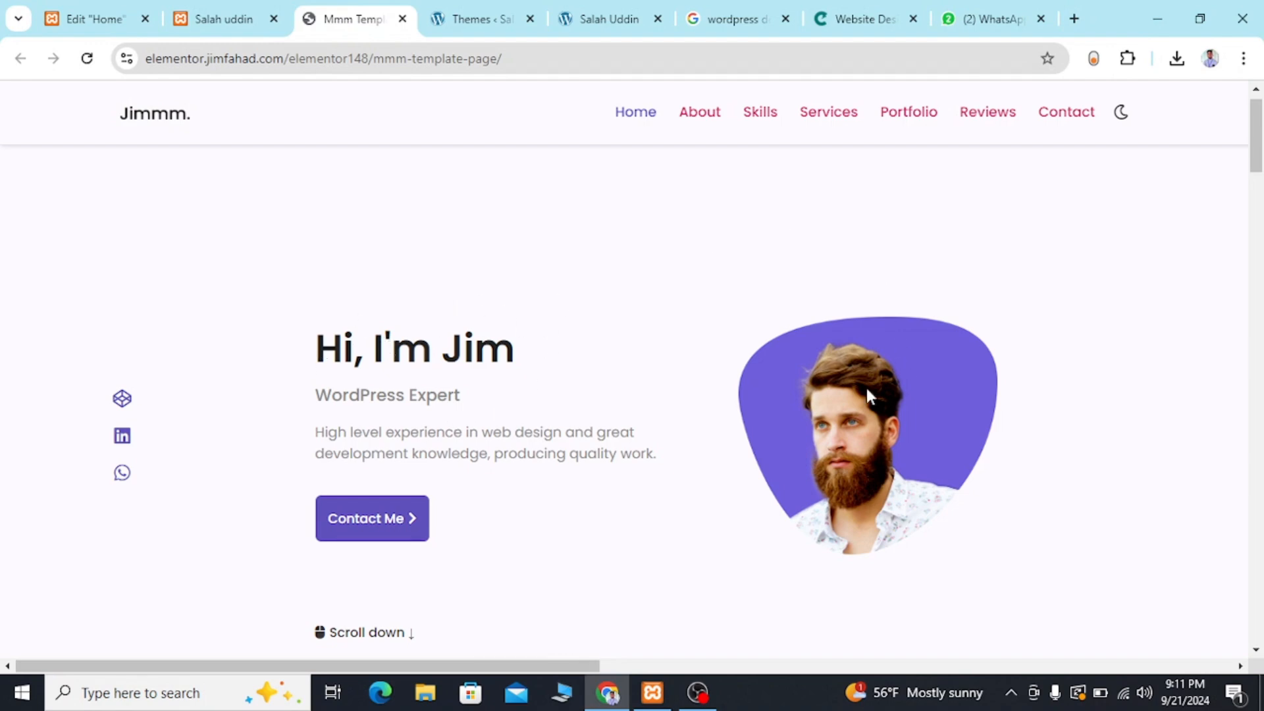
{"action": "left_click", "coordinate": [238, 9]}
{"action": "left_click", "coordinate": [100, 9]}
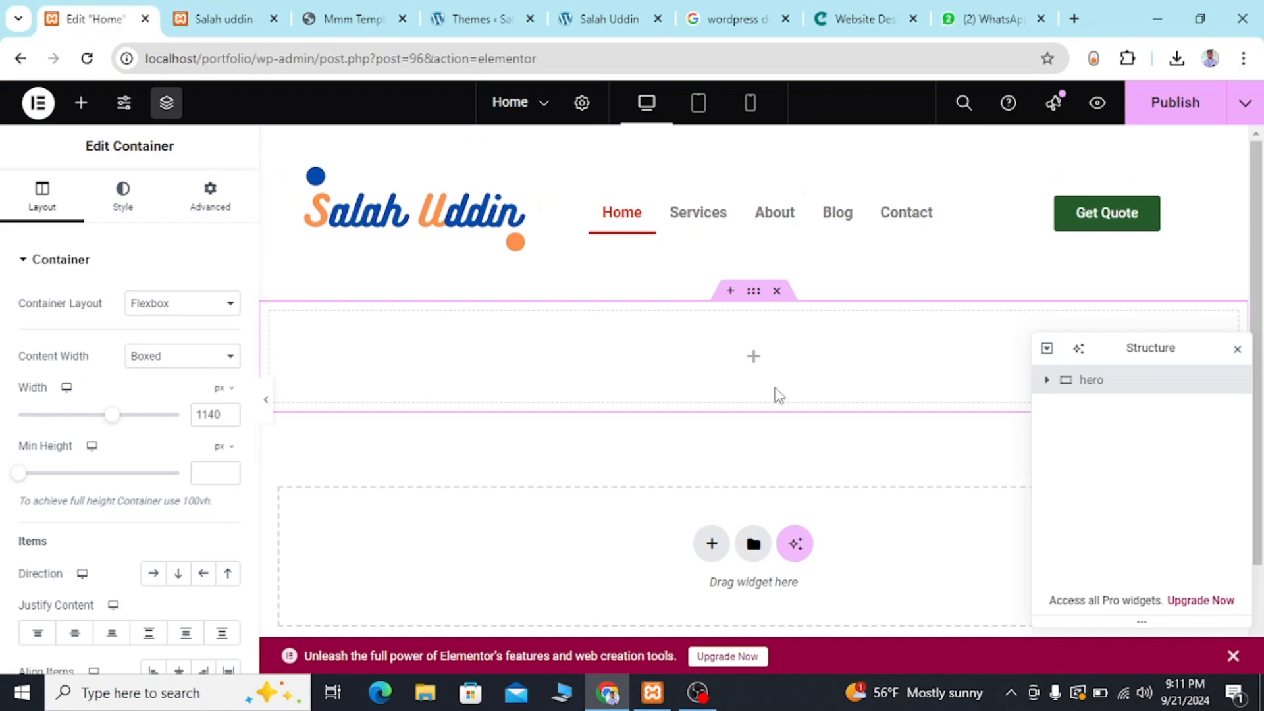
Add a nested container inside the hero container and duplicate it.
{"action": "left_click", "coordinate": [758, 362]}
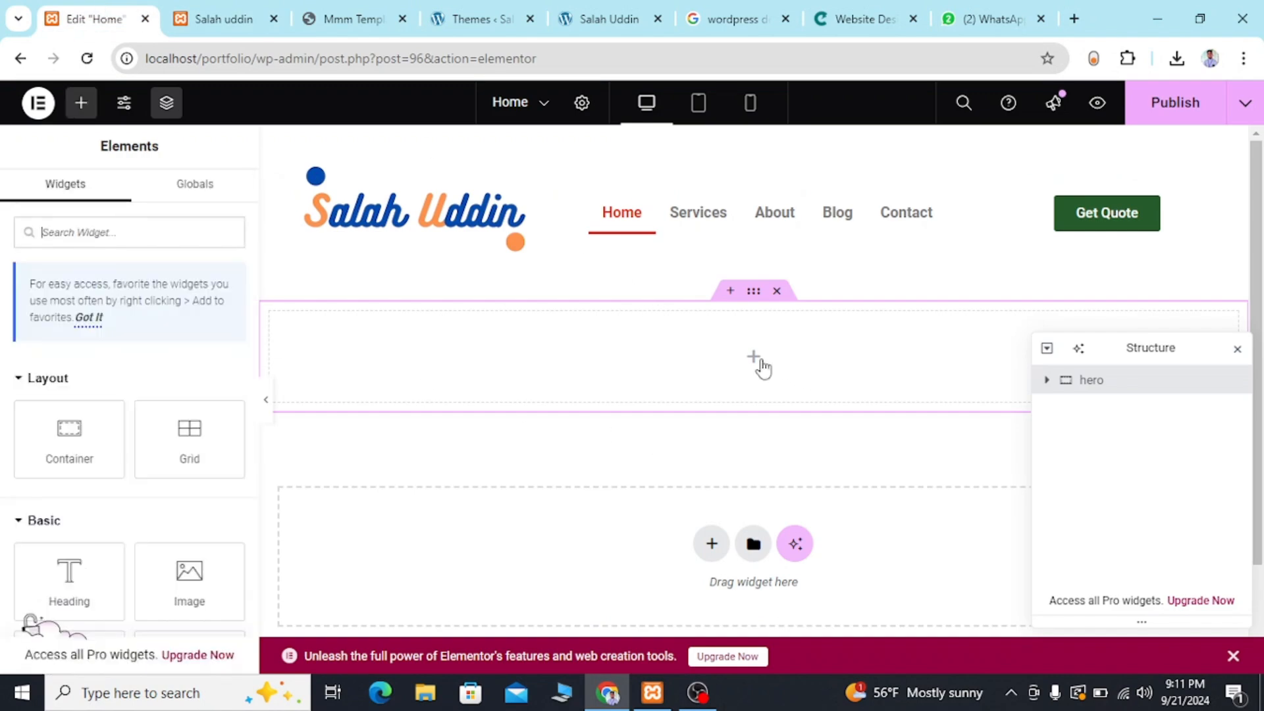
{"action": "left_click_drag", "start_coordinate": [63, 422], "coordinate": [515, 336]}
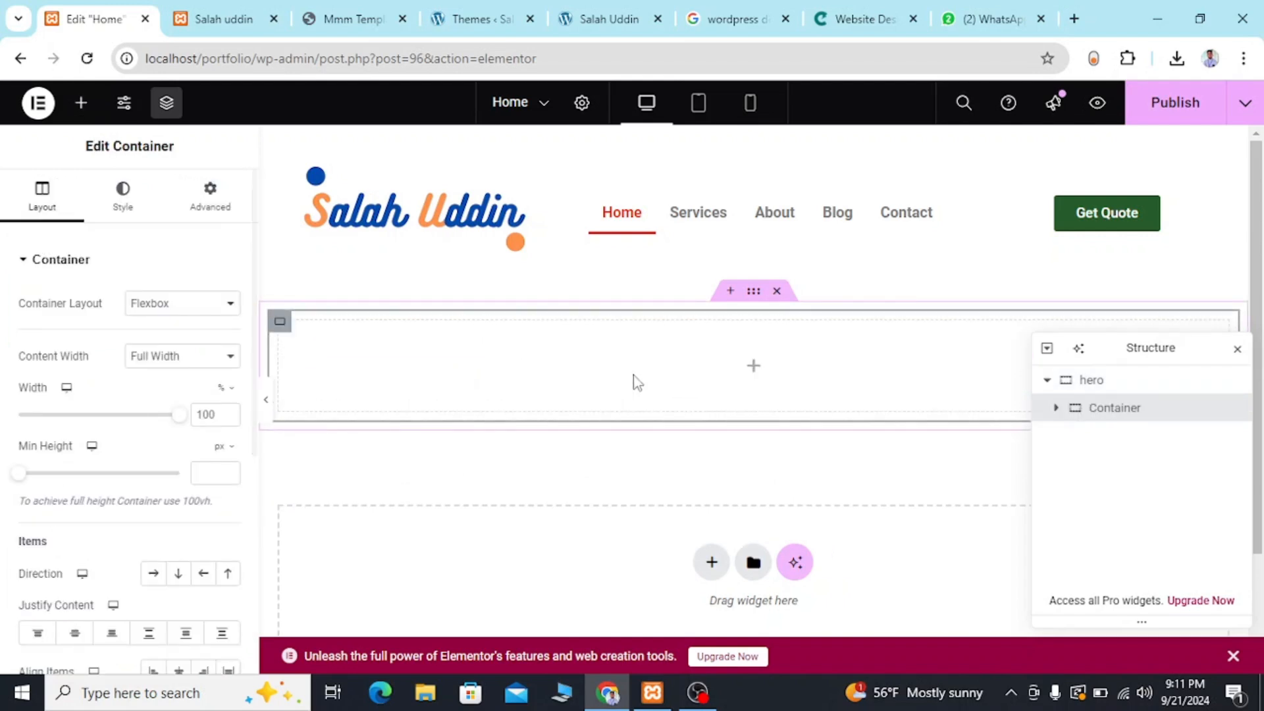
{"action": "right_click", "coordinate": [1133, 411]}
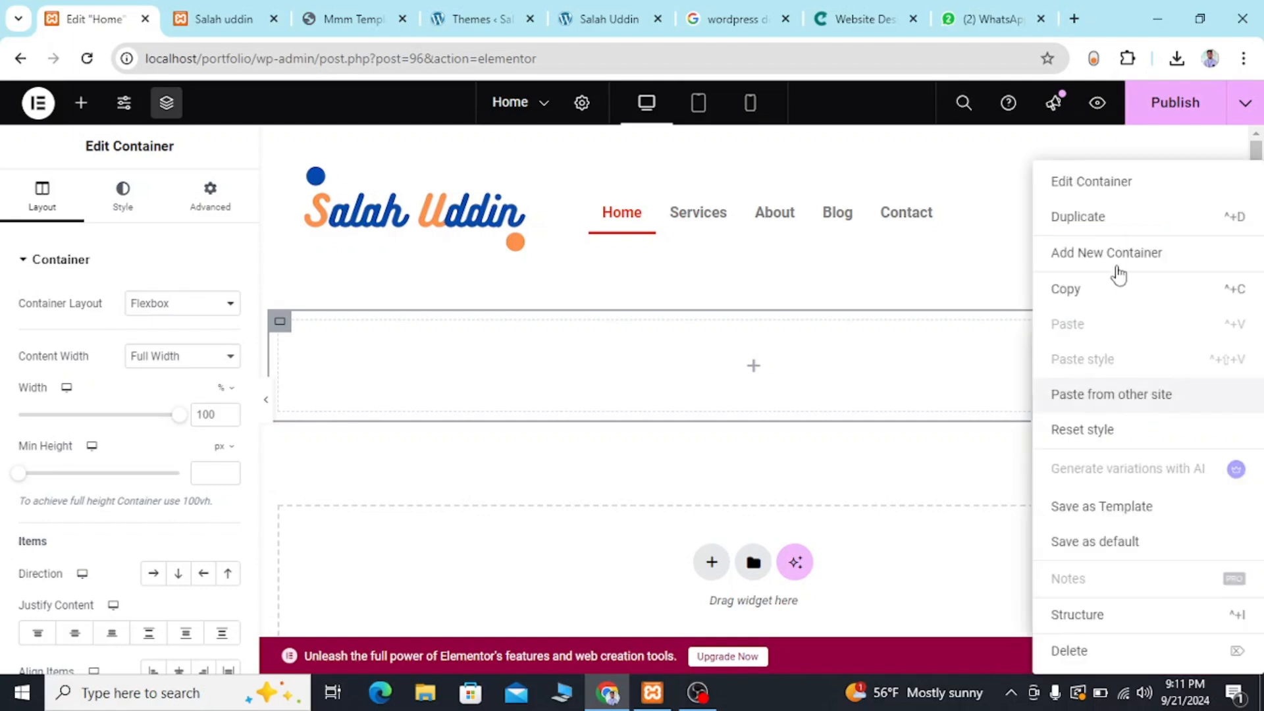
{"action": "left_click", "coordinate": [1108, 224]}
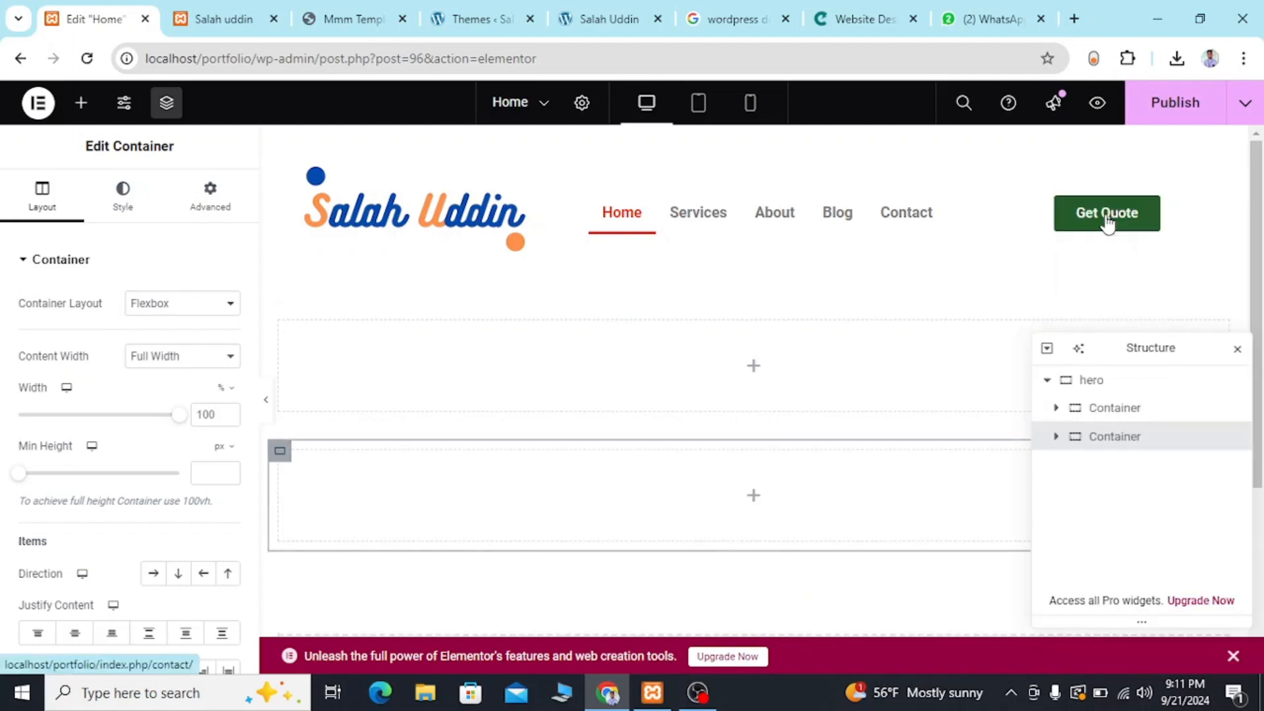
Rename the two nested containers as left and right.
{"action": "double_click", "coordinate": [1112, 410]}
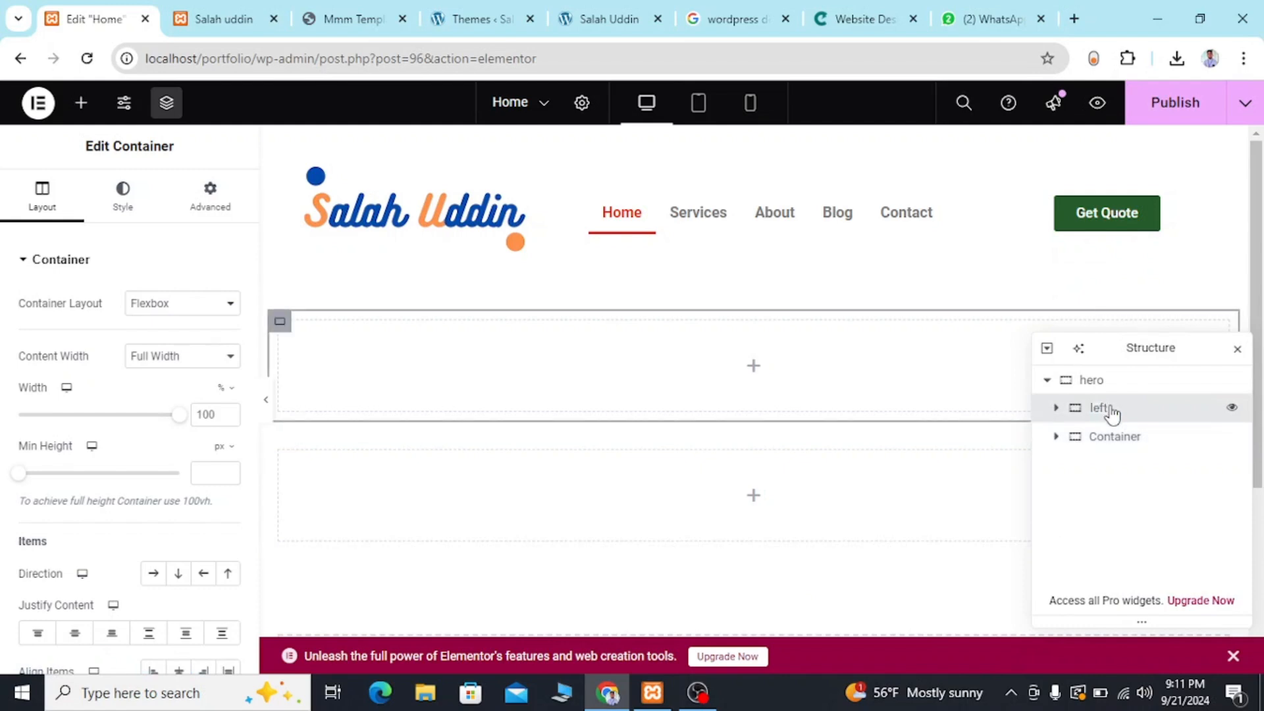
{"action": "double_click", "coordinate": [1108, 437]}
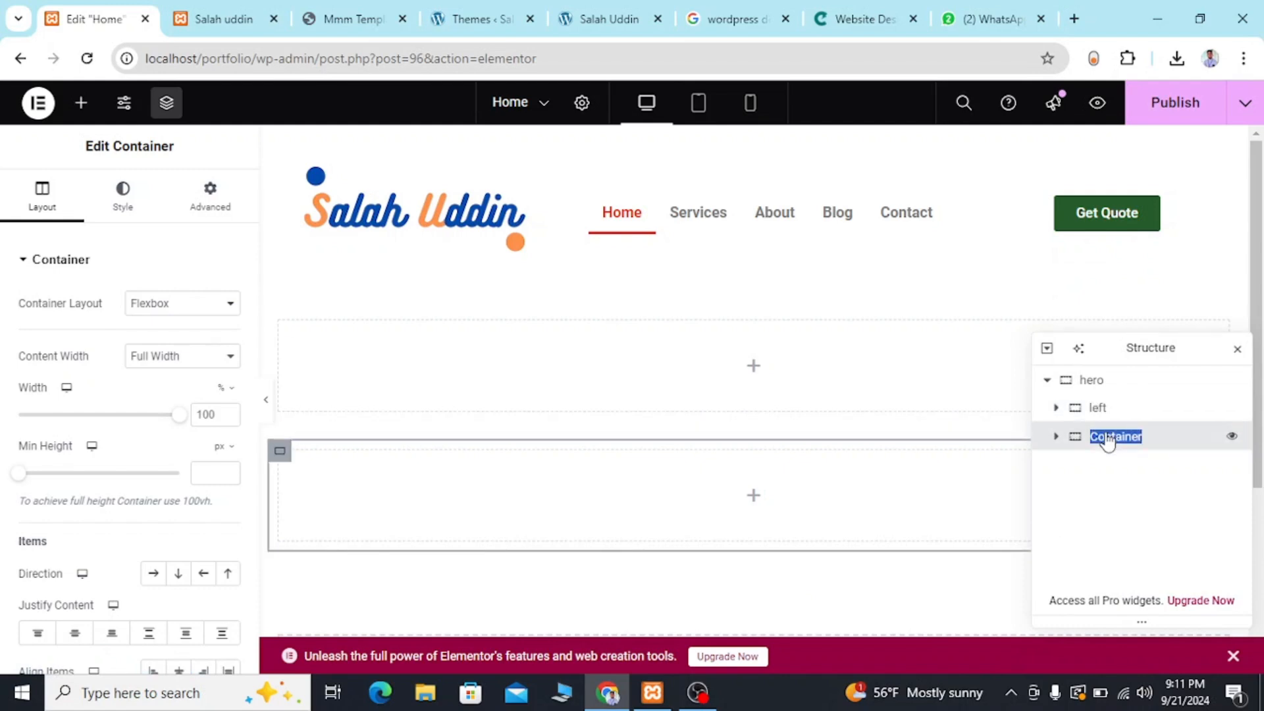
{"action": "type", "text": "right"}
Arrange the hero container's items in a horizontal row and set its boxed content width to 1000 px.
{"action": "left_click", "coordinate": [1091, 381]}
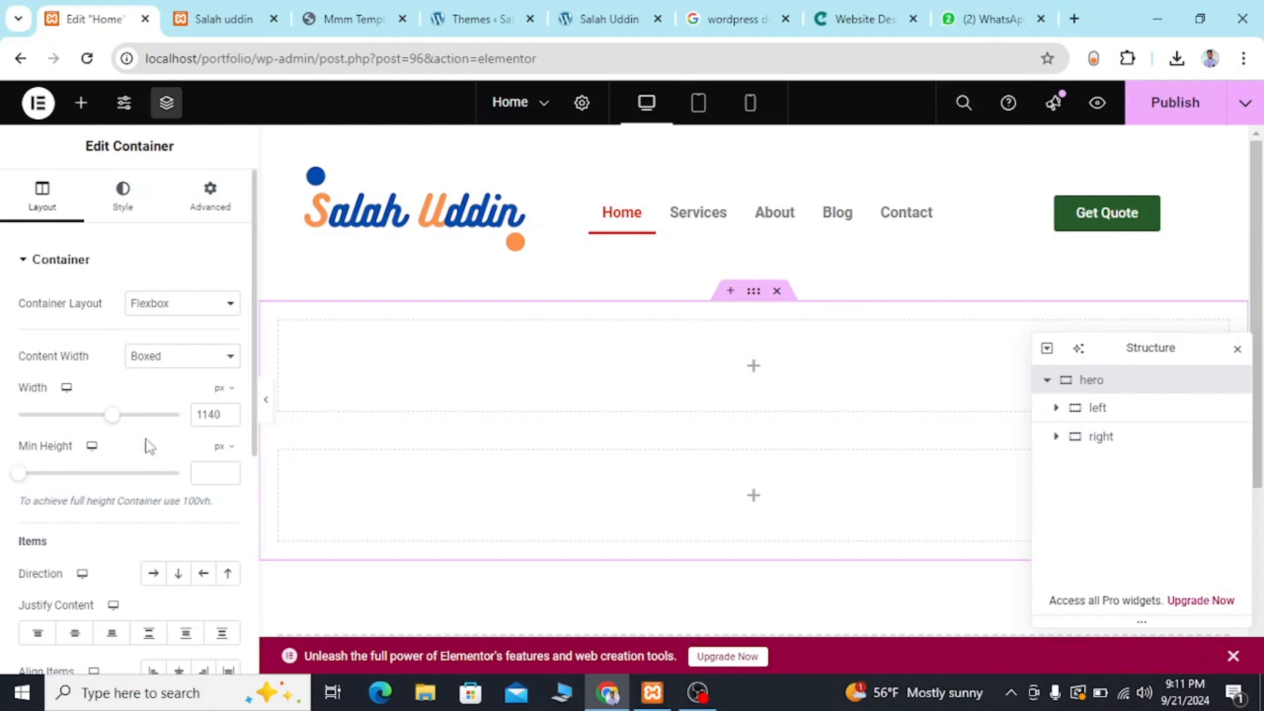
{"action": "left_click", "coordinate": [154, 573]}
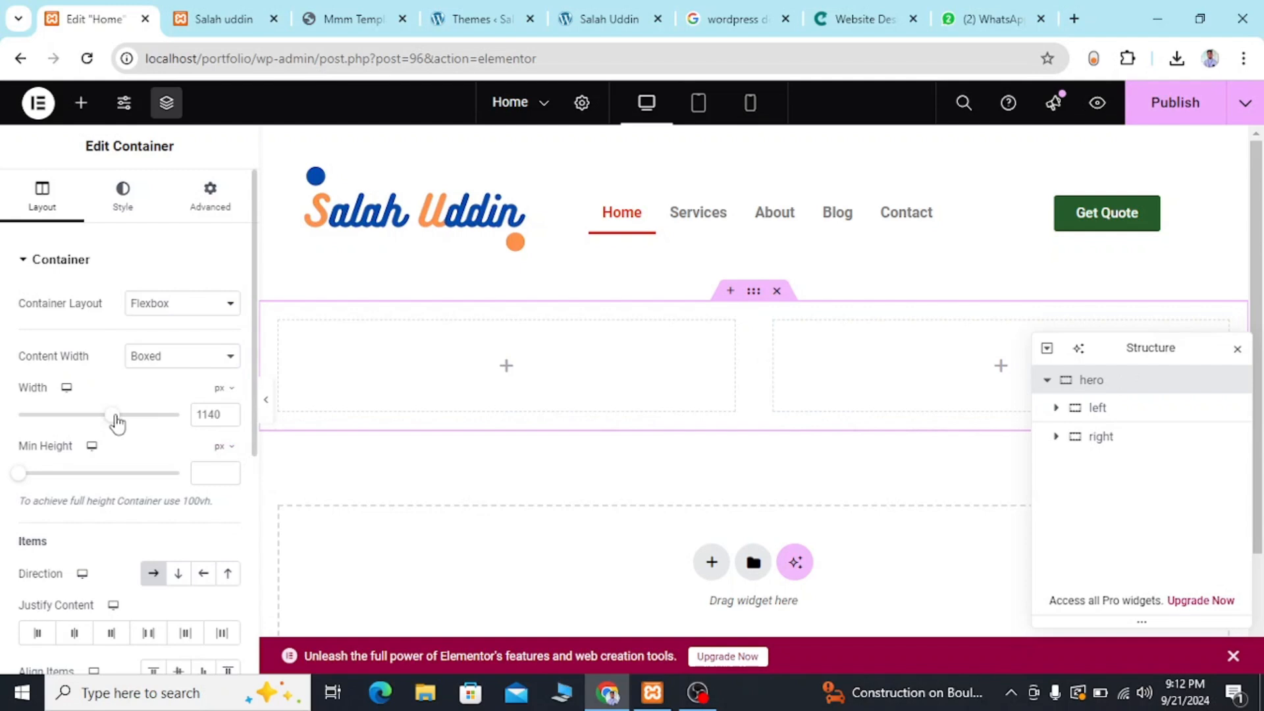
{"action": "mouse_move", "coordinate": [115, 422]}
{"action": "left_mouse_down"}
{"action": "mouse_move", "coordinate": [17, 416]}
{"action": "mouse_move", "coordinate": [121, 440]}
{"action": "mouse_move", "coordinate": [107, 438]}
{"action": "left_mouse_up"}
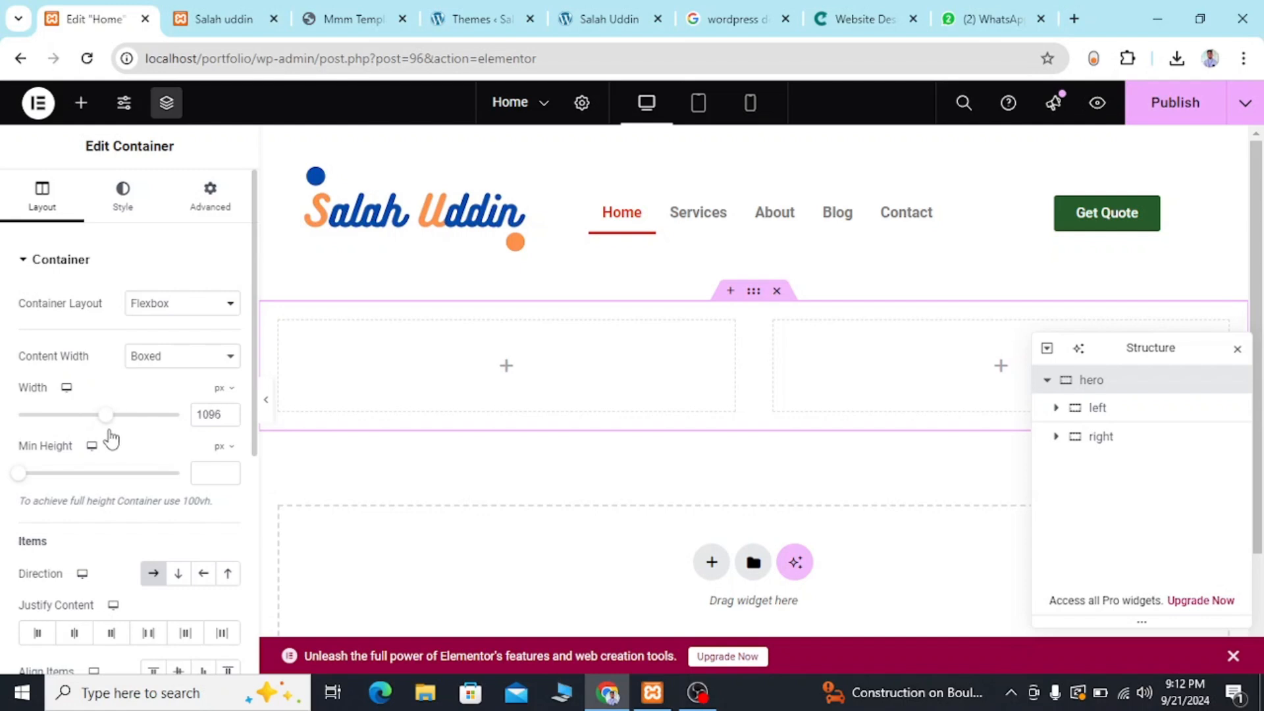
{"action": "double_click", "coordinate": [207, 415]}
{"action": "type", "text": "100"}
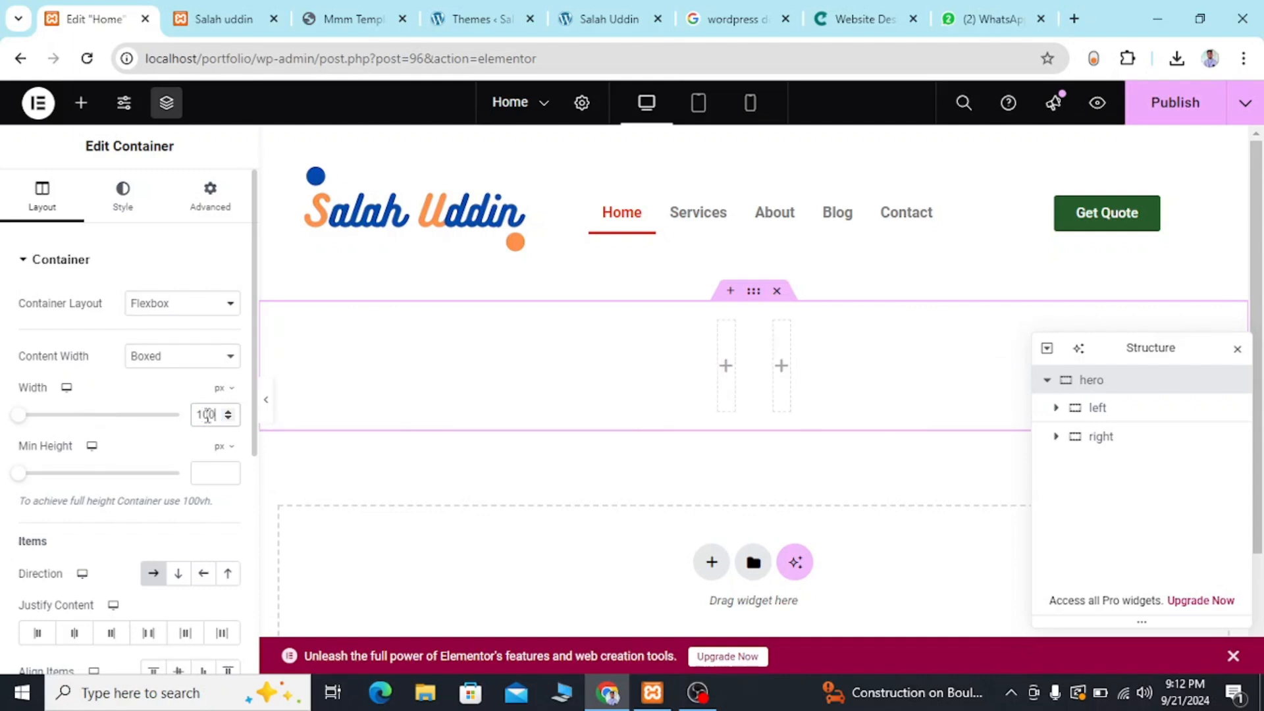
{"action": "type", "text": "0"}
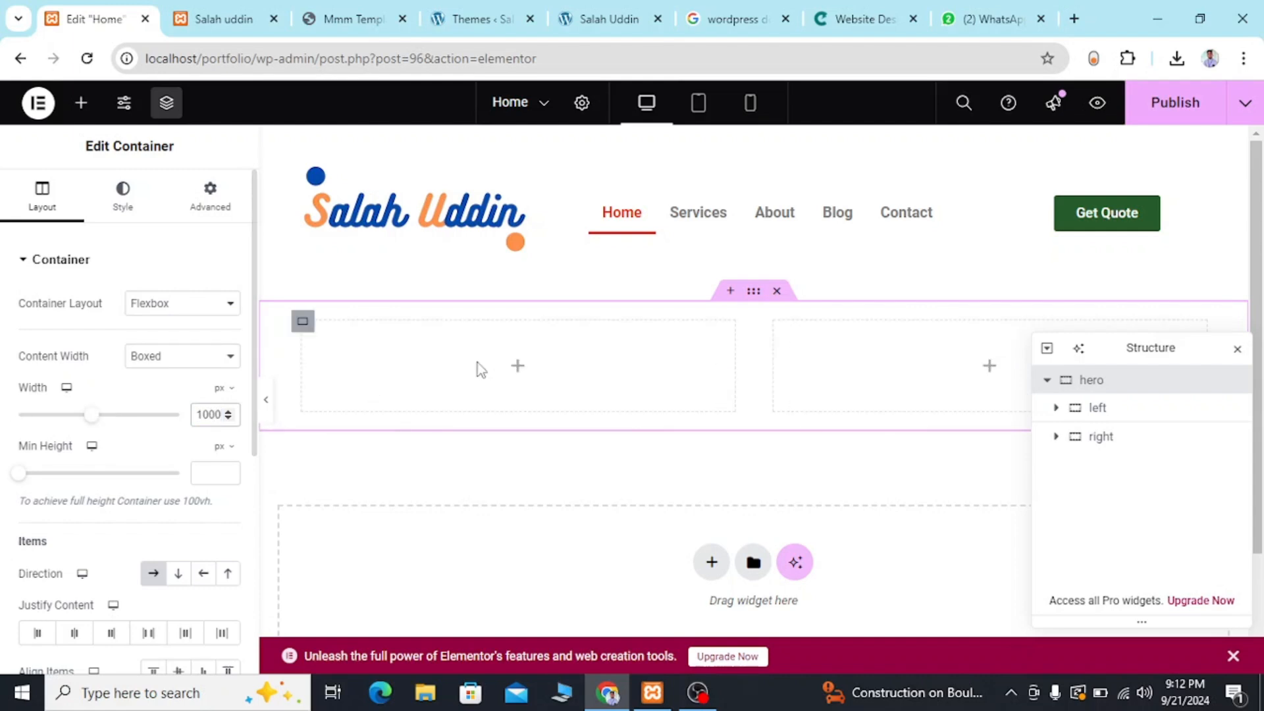
{"action": "scroll", "coordinate": [630, 347], "scroll_direction": "down", "scroll_amount": 1}
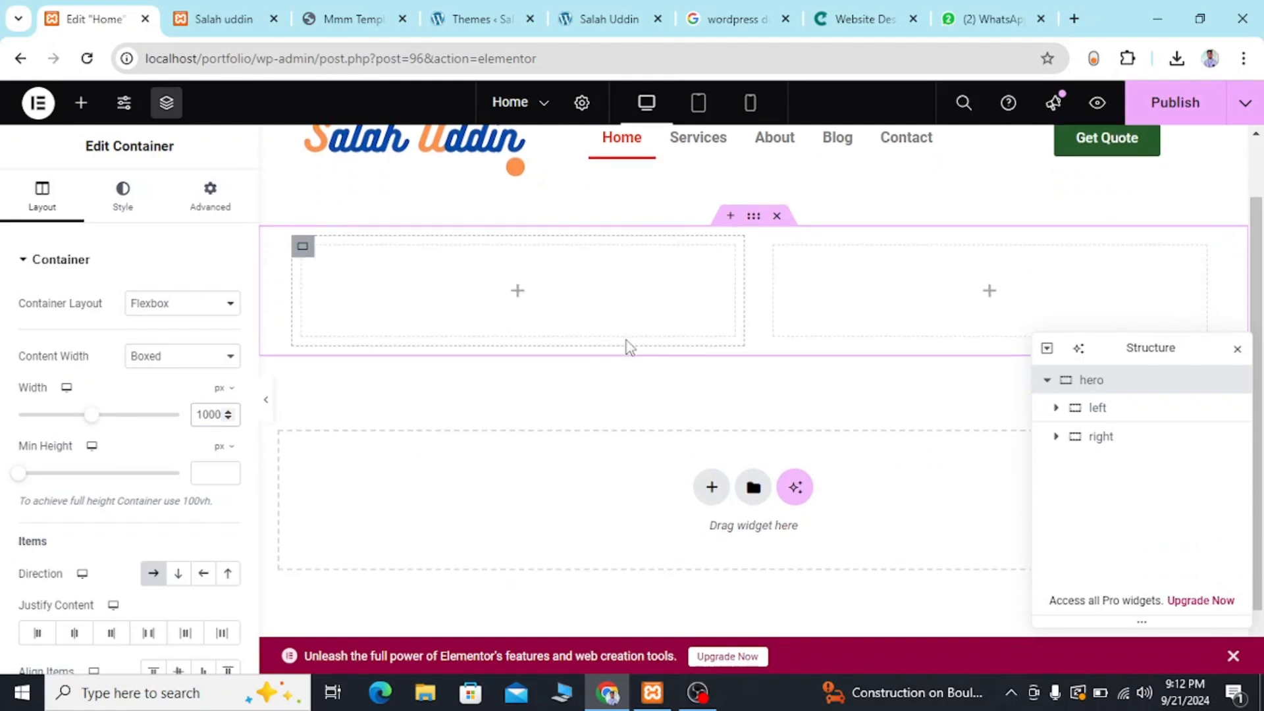
{"action": "scroll", "coordinate": [630, 347], "scroll_direction": "up", "scroll_amount": 1}
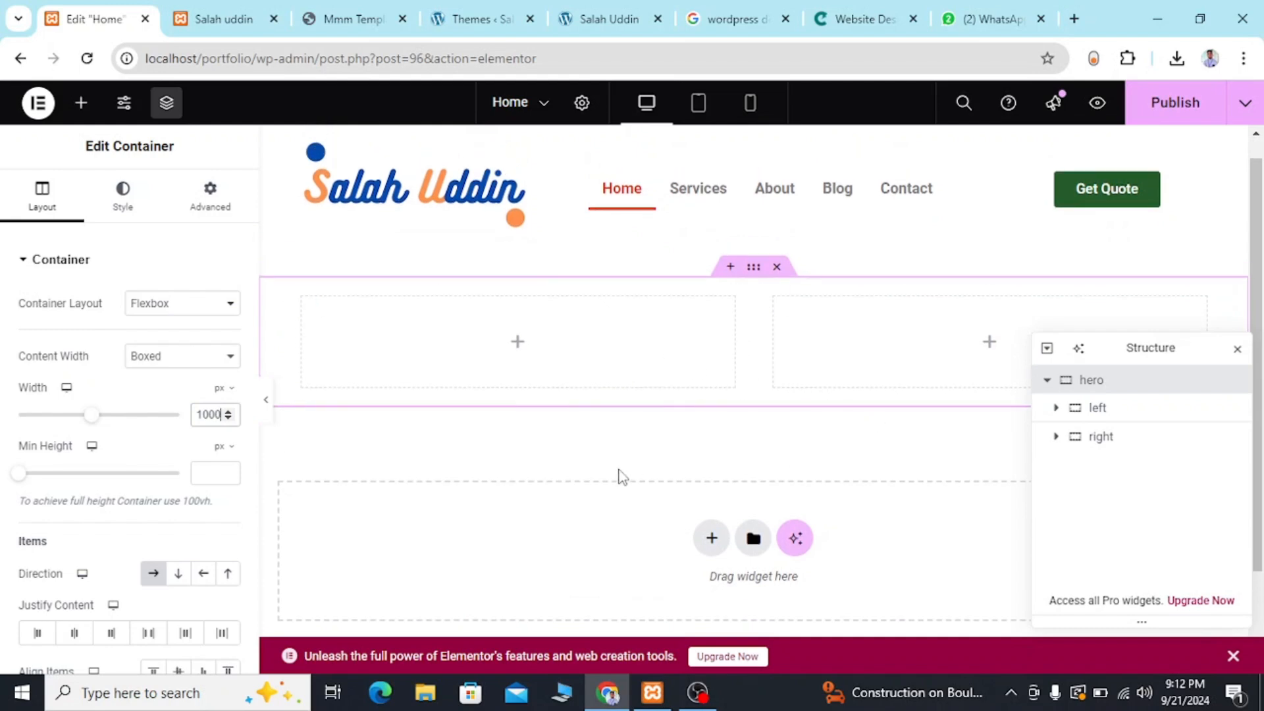
{"action": "left_click", "coordinate": [610, 464]}
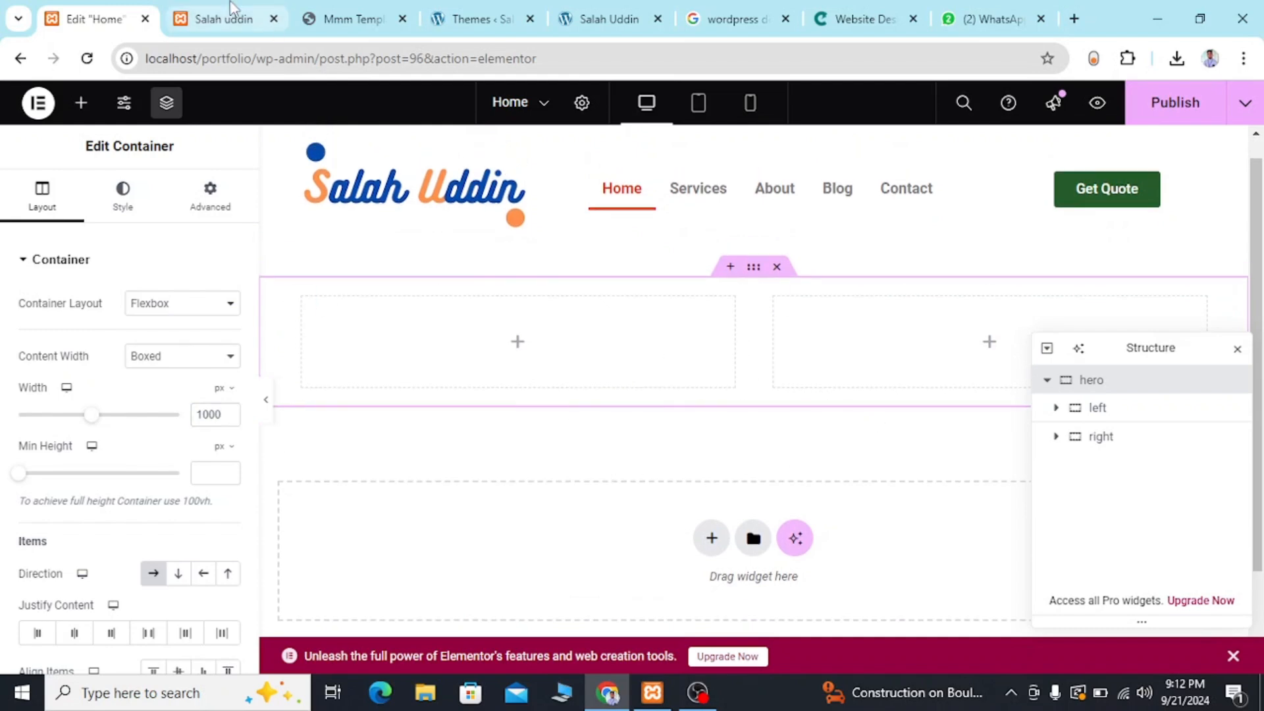
Check the reference template's hero text and add a Heading widget to the left container.
{"action": "left_click", "coordinate": [235, 11]}
{"action": "left_click", "coordinate": [335, 14]}
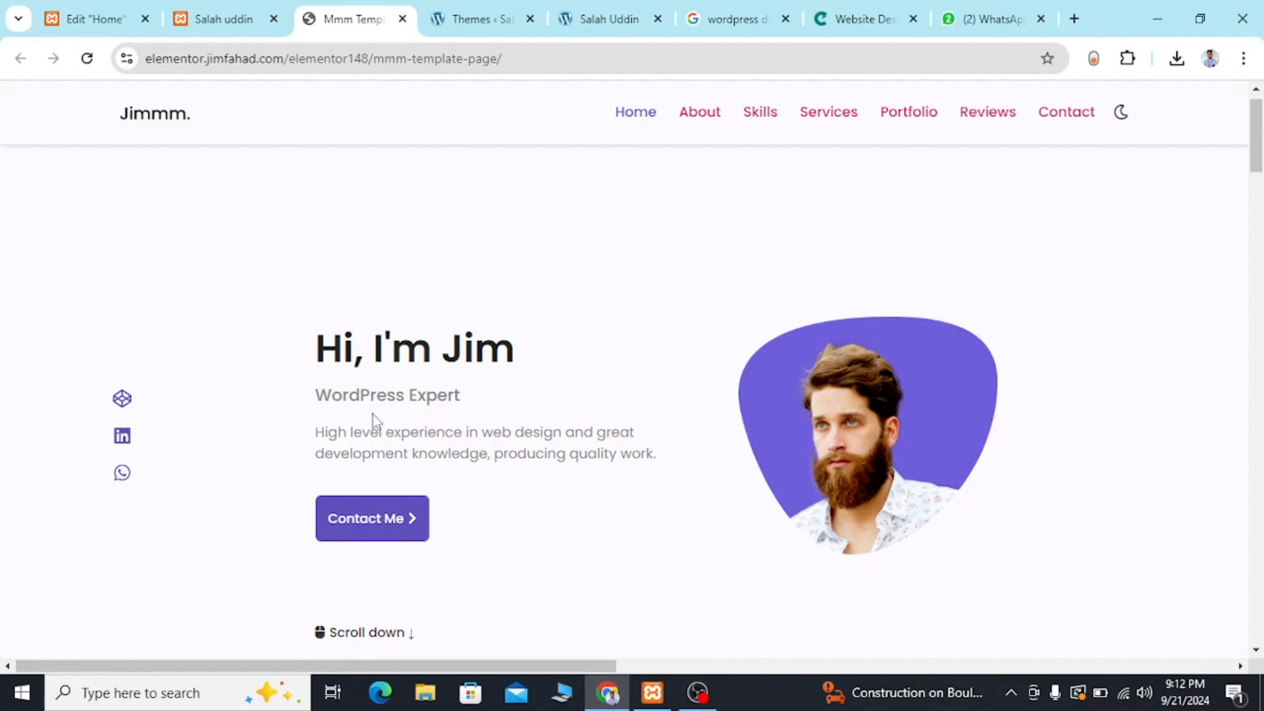
{"action": "left_click", "coordinate": [201, 21]}
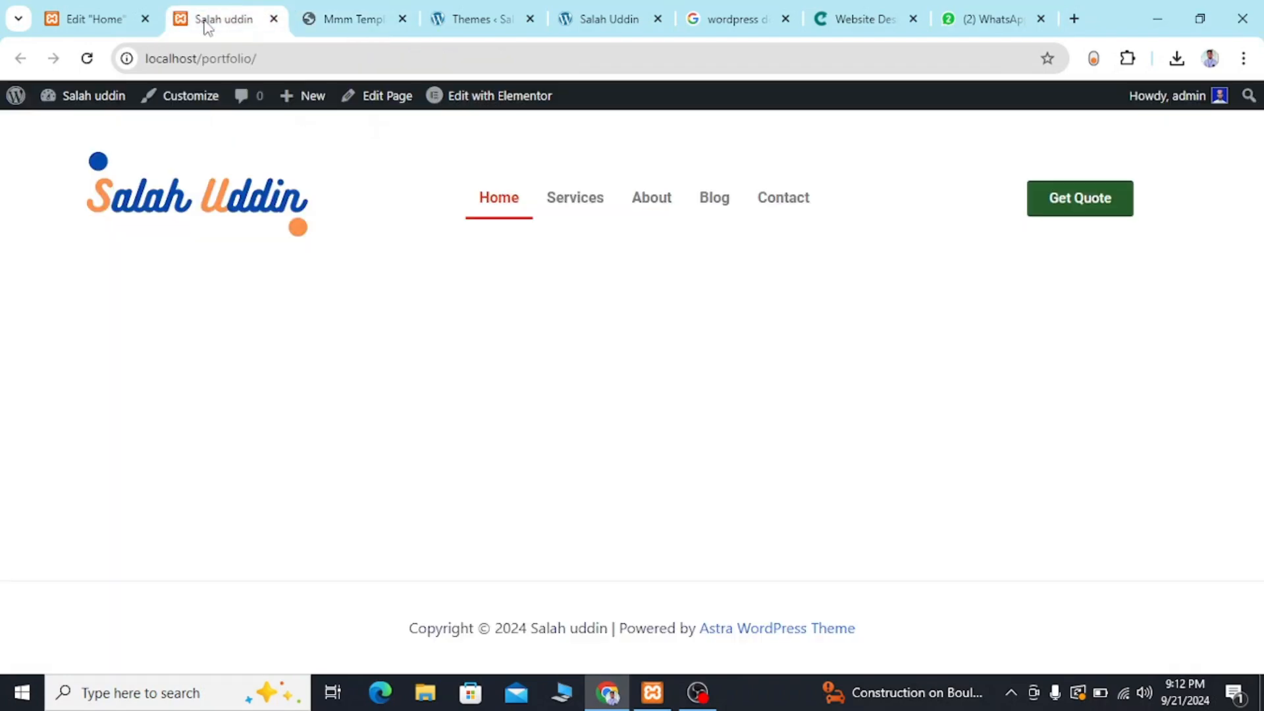
{"action": "left_click", "coordinate": [99, 22]}
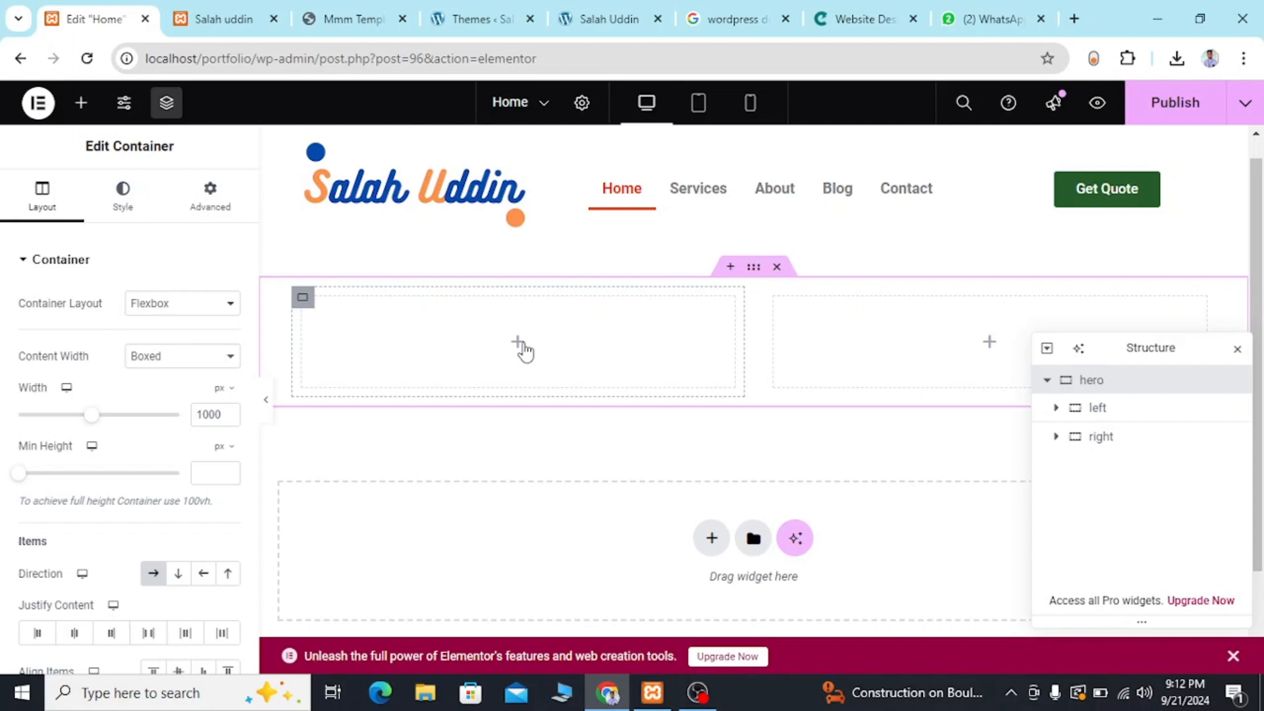
{"action": "left_click", "coordinate": [520, 342]}
{"action": "left_click", "coordinate": [326, 16]}
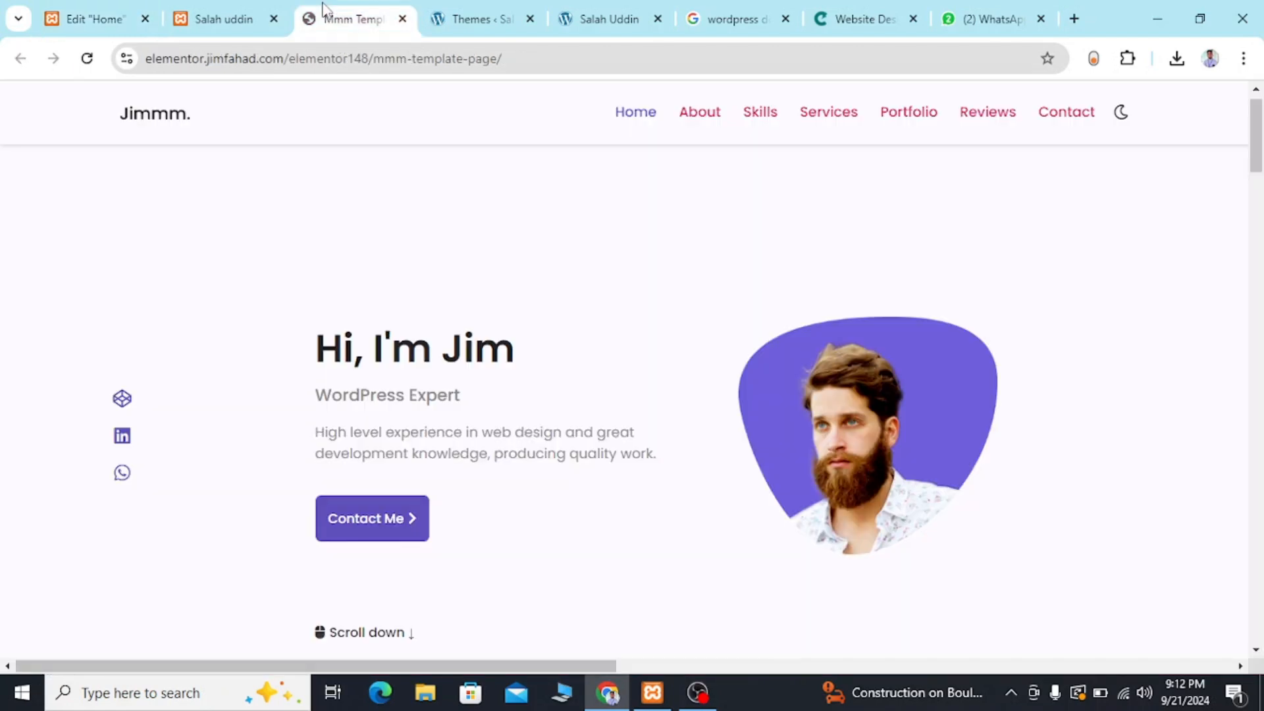
{"action": "left_click", "coordinate": [95, 14]}
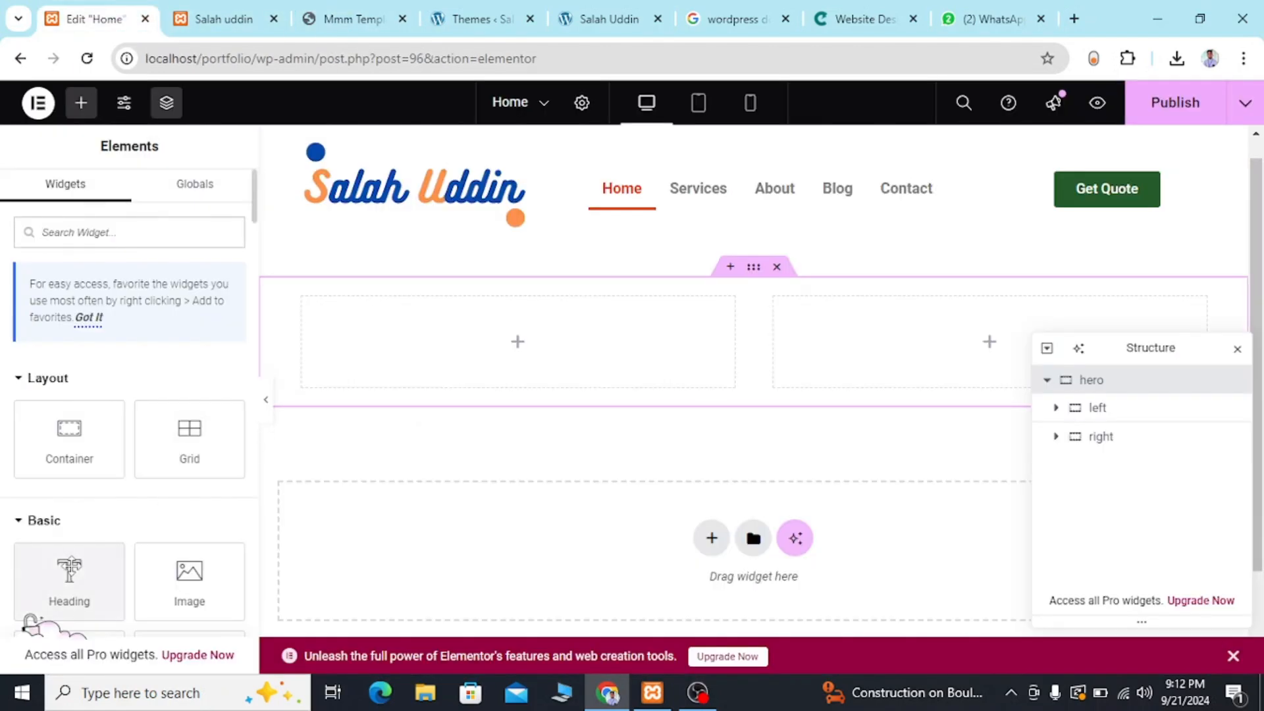
{"action": "left_click_drag", "start_coordinate": [30, 620], "coordinate": [438, 358]}
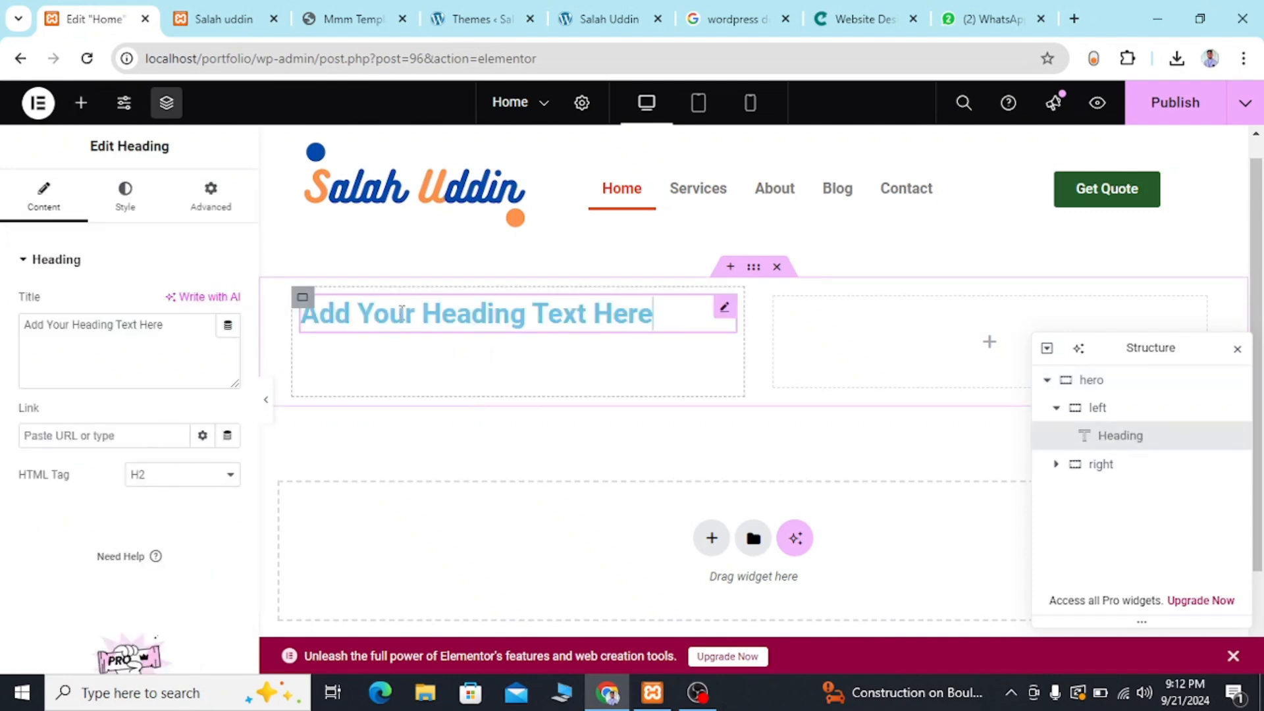
Replace the heading's placeholder text with the reference template's greeting, "Hi, I'm" followed by the first name.
{"action": "type", "text": "h"}
{"action": "key", "text": "ctrl+a"}
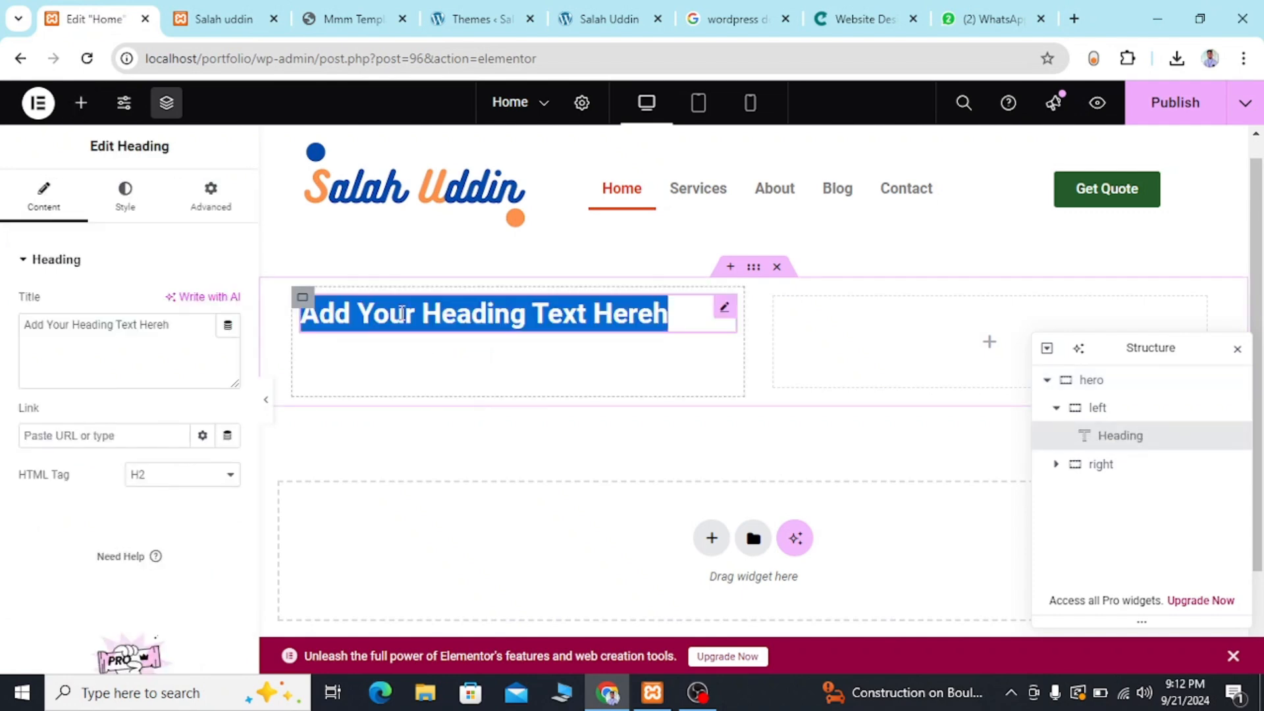
{"action": "key", "text": "BackSpace"}
{"action": "type", "text": "Hi,"}
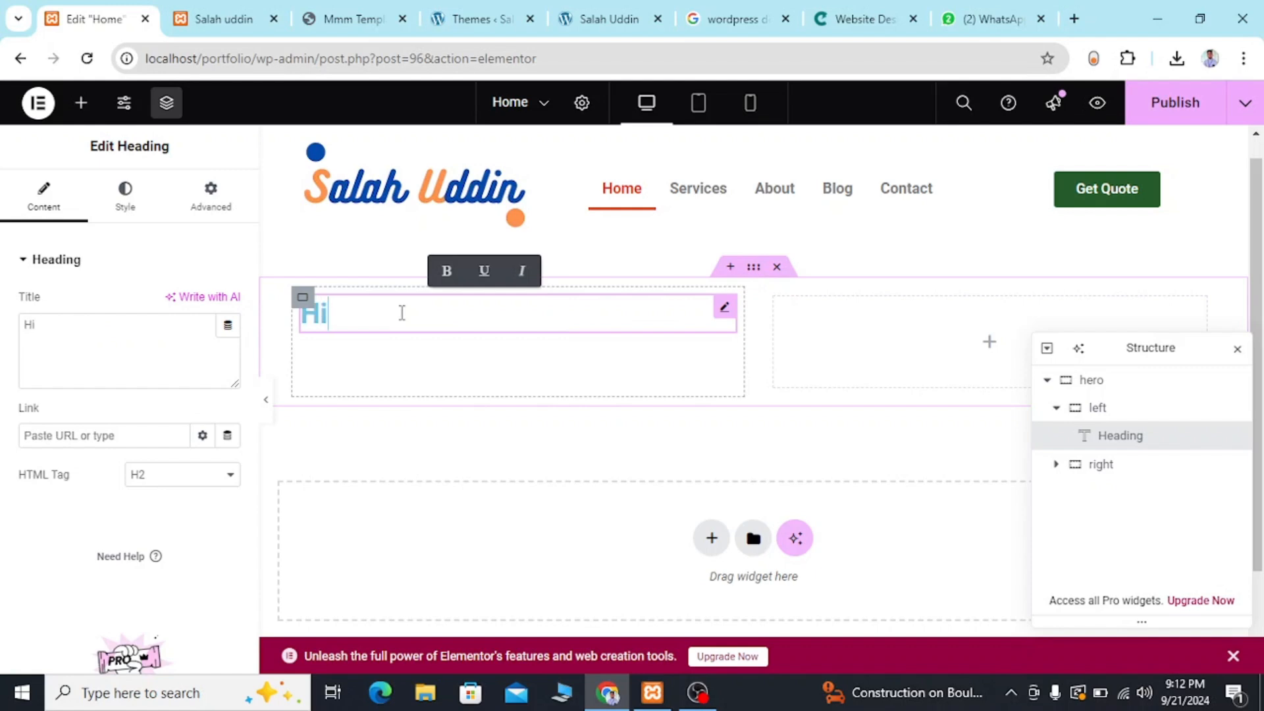
{"action": "left_click", "coordinate": [342, 21]}
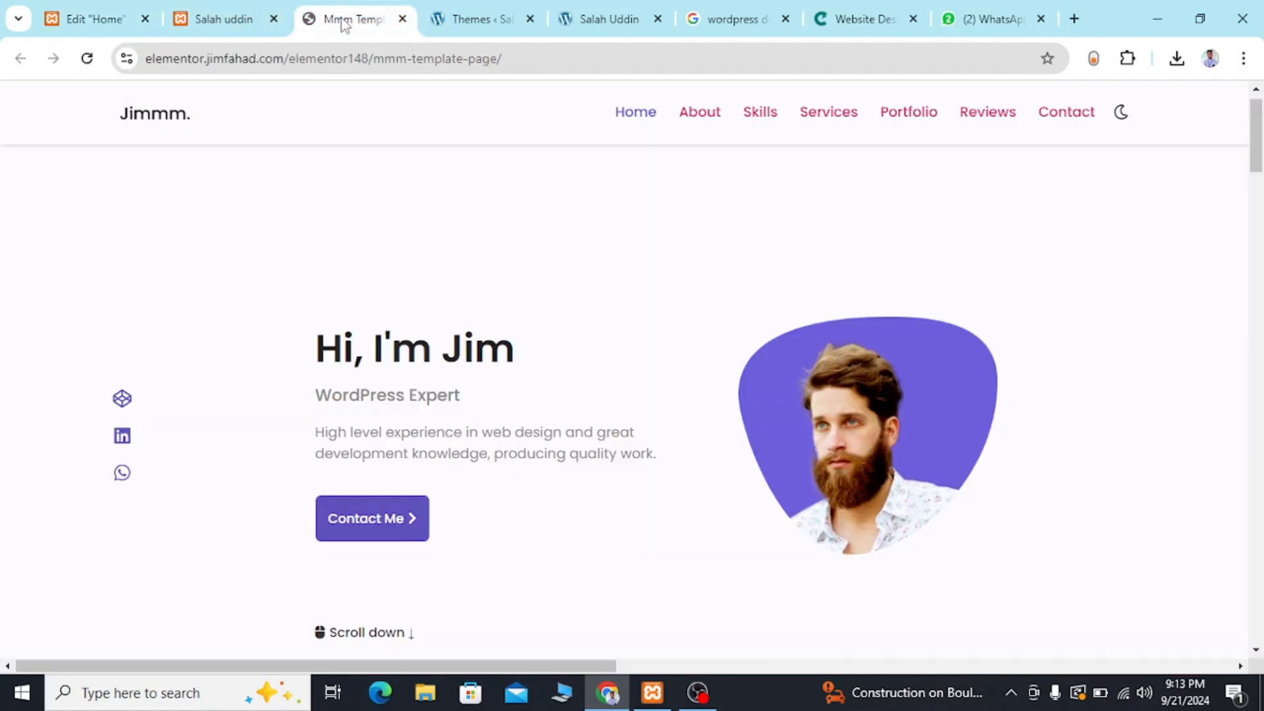
{"action": "left_click", "coordinate": [86, 18]}
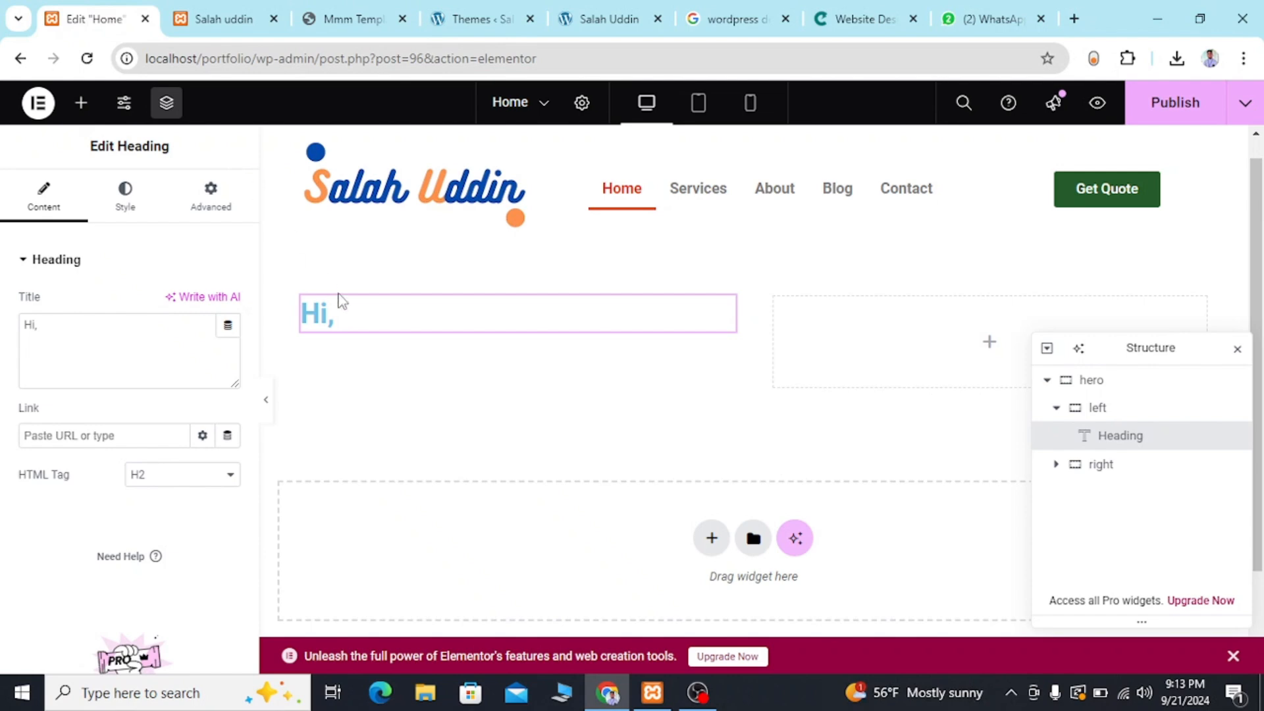
{"action": "left_click", "coordinate": [340, 317]}
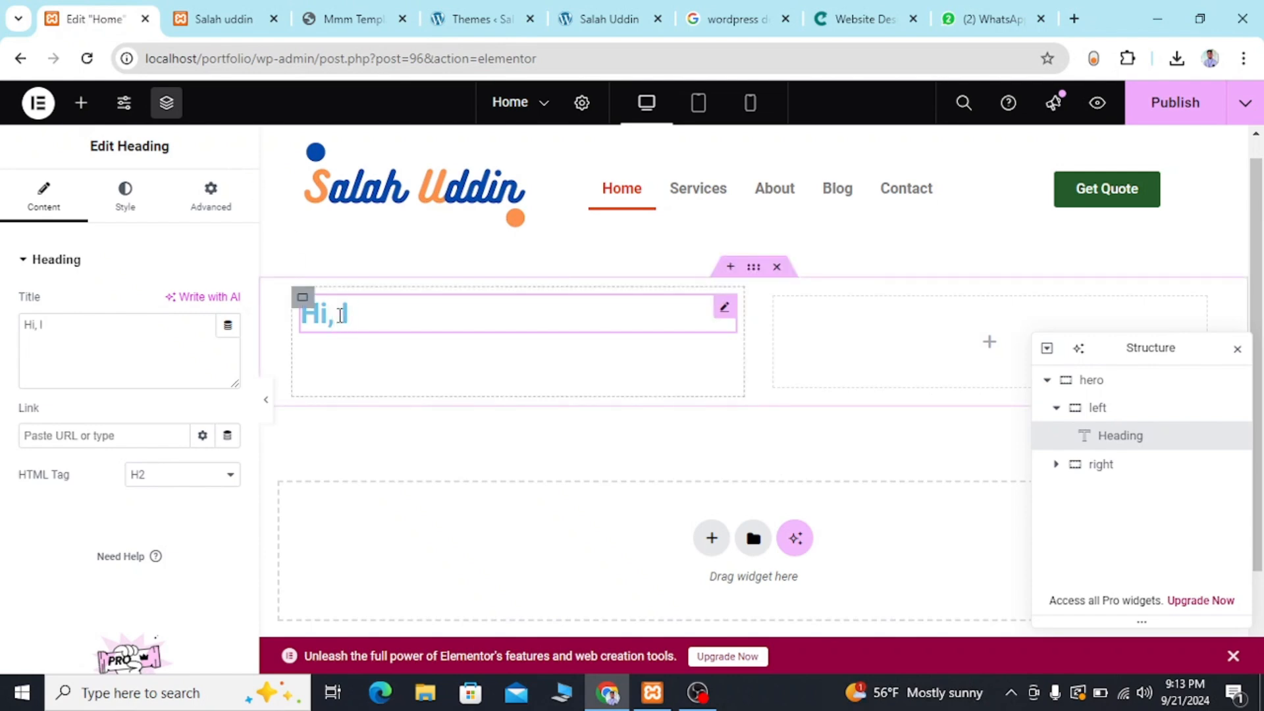
{"action": "type", "text": "I'm Jim"}
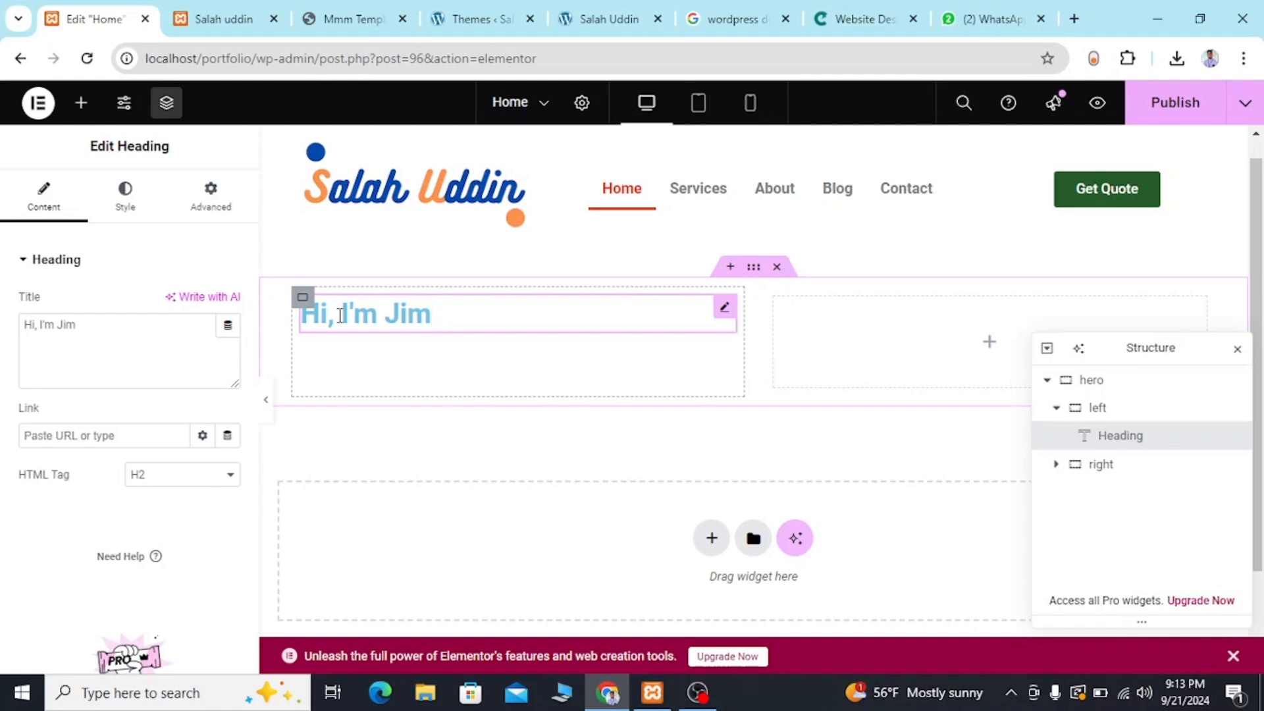
Check the subtitle in the reference template's hero and duplicate the greeting heading within the left container.
{"action": "left_click", "coordinate": [232, 14]}
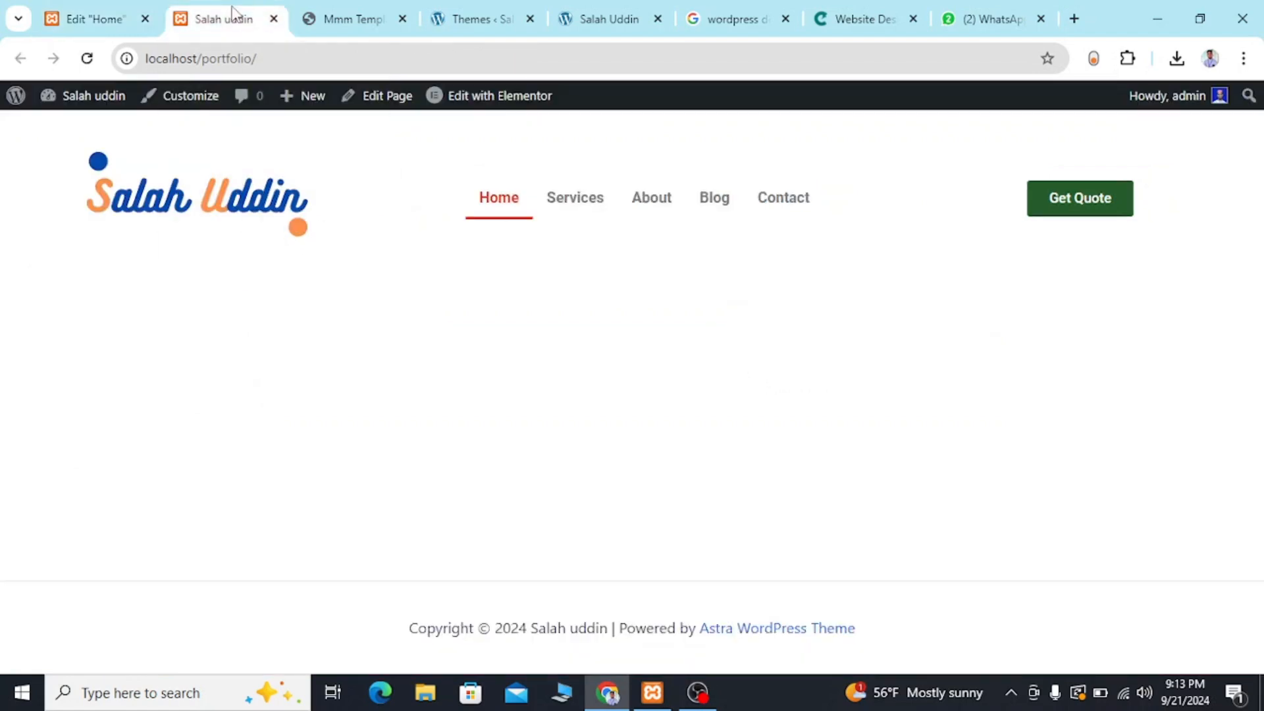
{"action": "left_click", "coordinate": [323, 9]}
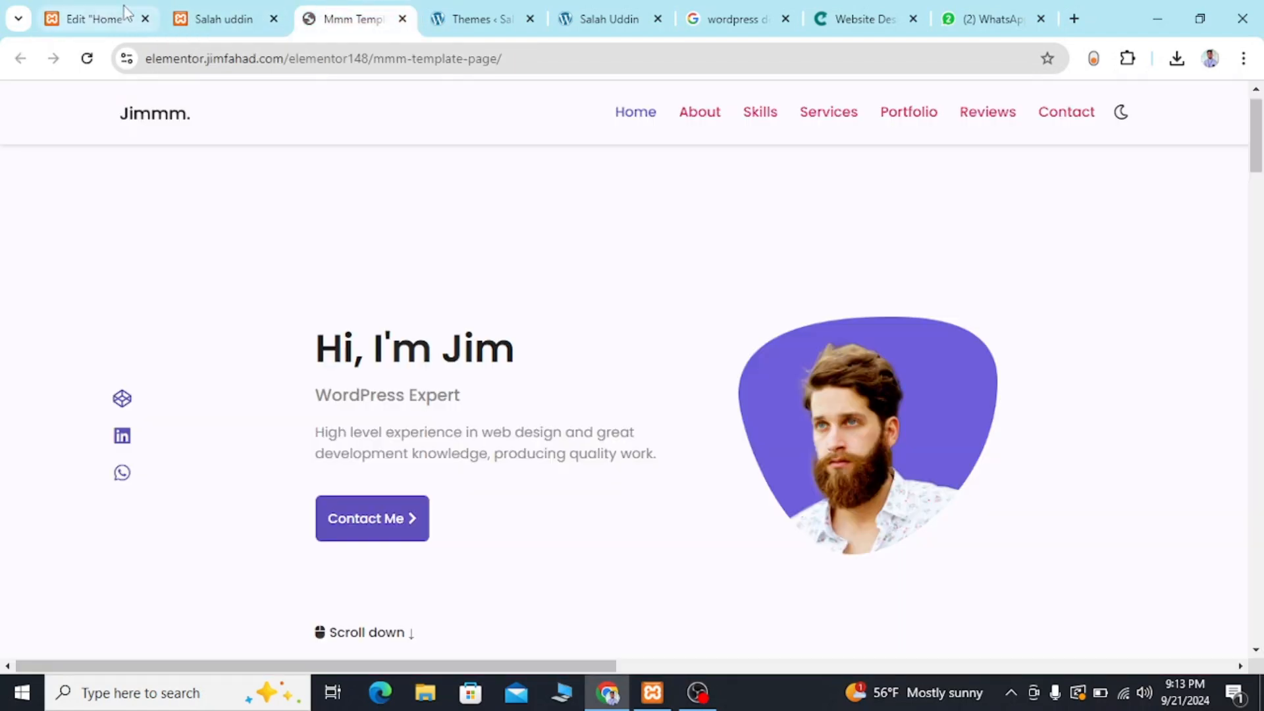
{"action": "left_click", "coordinate": [76, 11]}
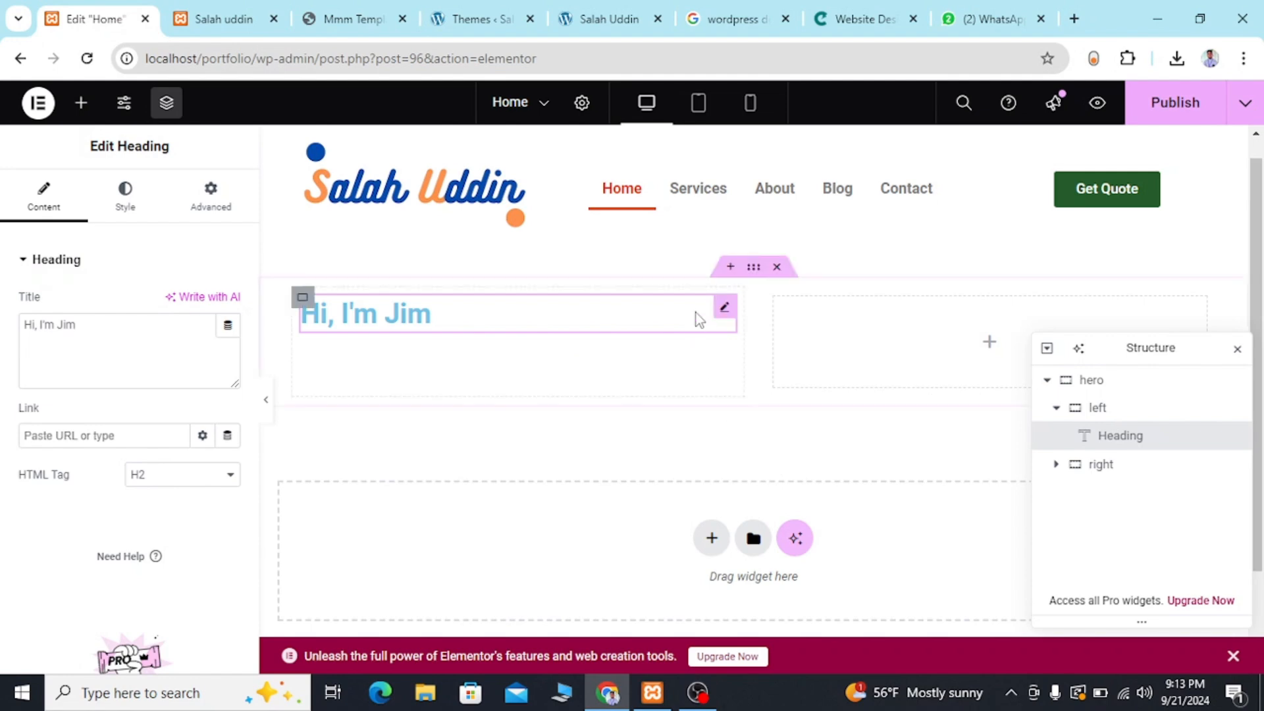
{"action": "right_click", "coordinate": [611, 322]}
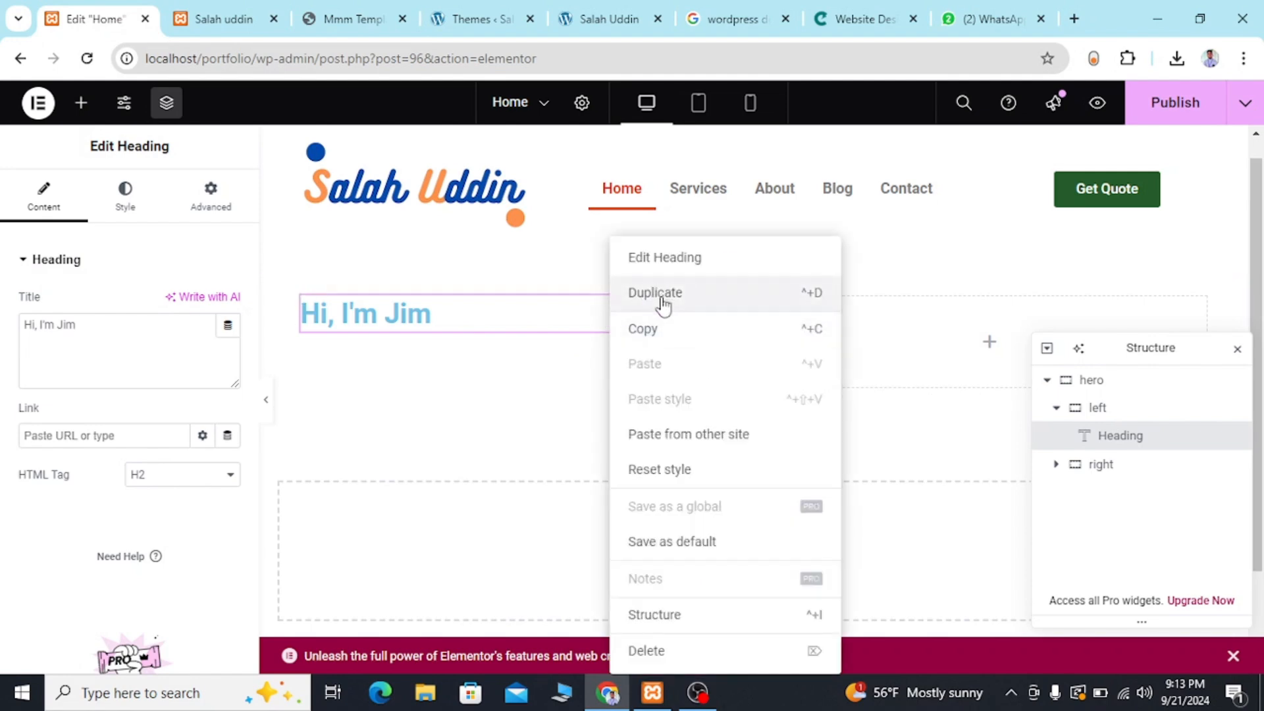
{"action": "left_click", "coordinate": [662, 293]}
Replace the duplicated heading's text with "Wordpress expert".
{"action": "triple_click", "coordinate": [437, 370]}
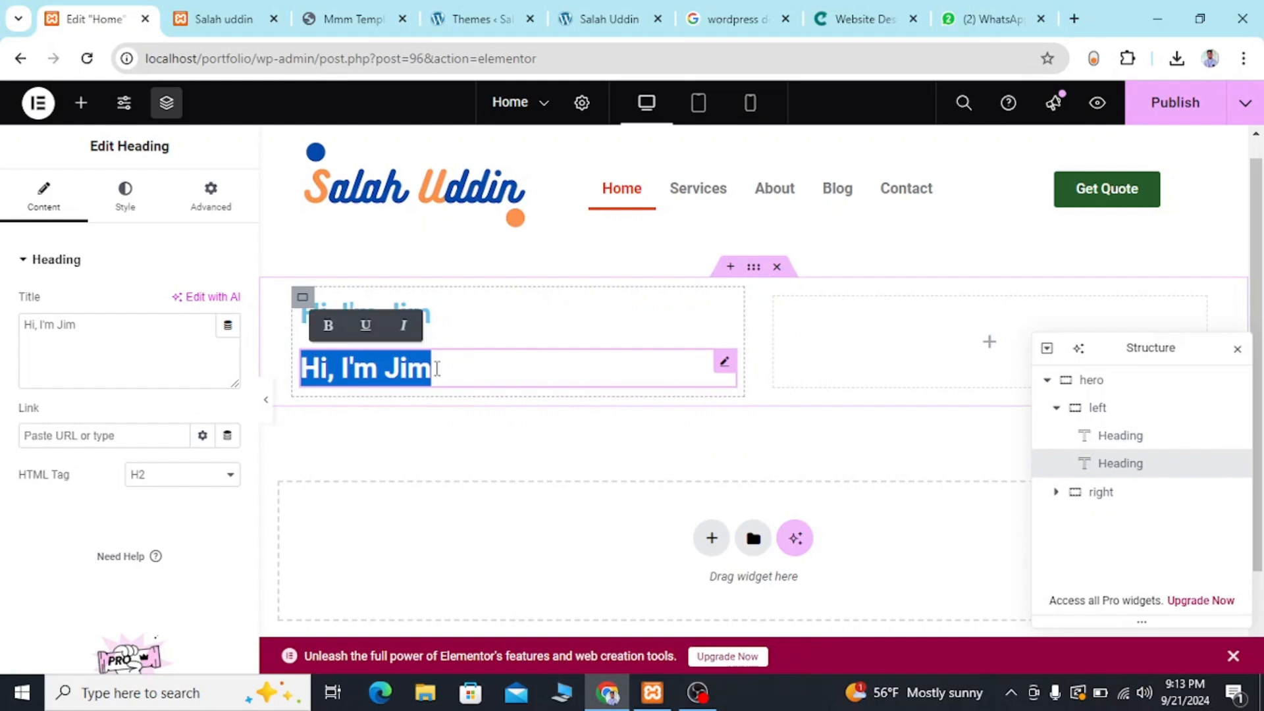
{"action": "type", "text": "wordp"}
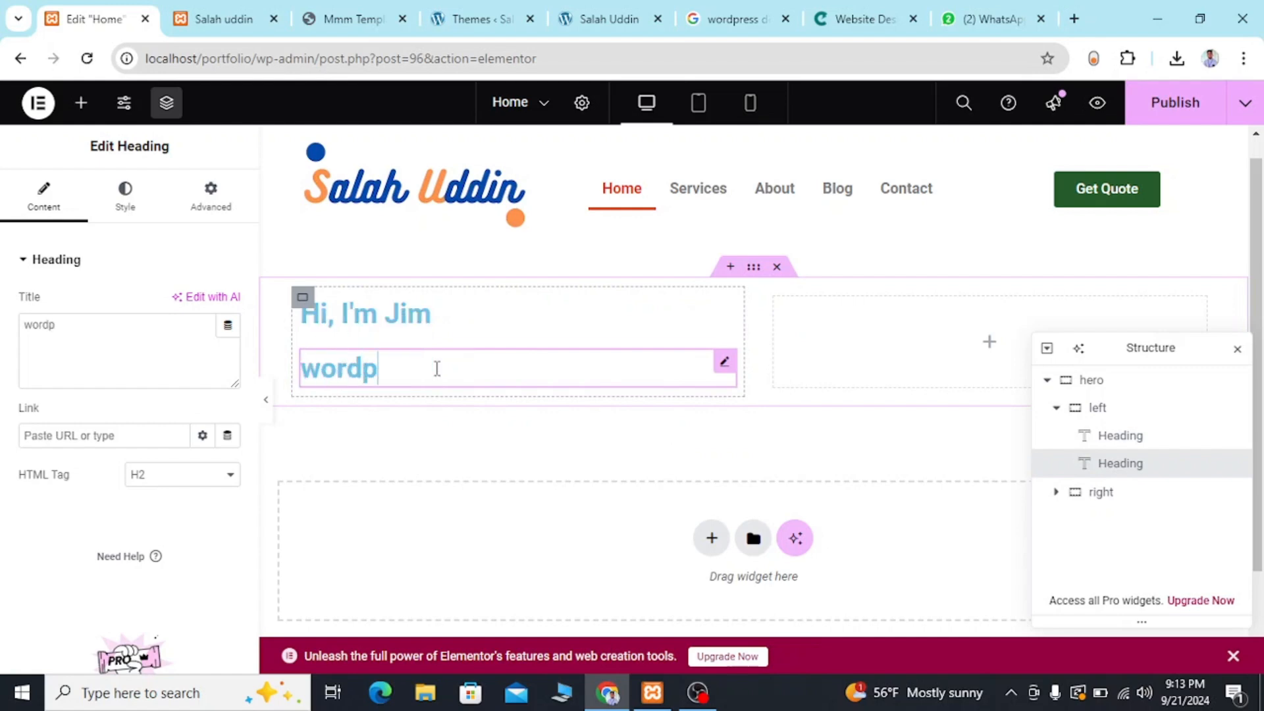
{"action": "key", "text": "BackSpace"}
{"action": "key", "text": "BackSpace"}
{"action": "key", "text": "BackSpace"}
{"action": "key", "text": "BackSpace"}
{"action": "key", "text": "BackSpace"}
{"action": "type", "text": "Wo"}
{"action": "type", "text": "r"}
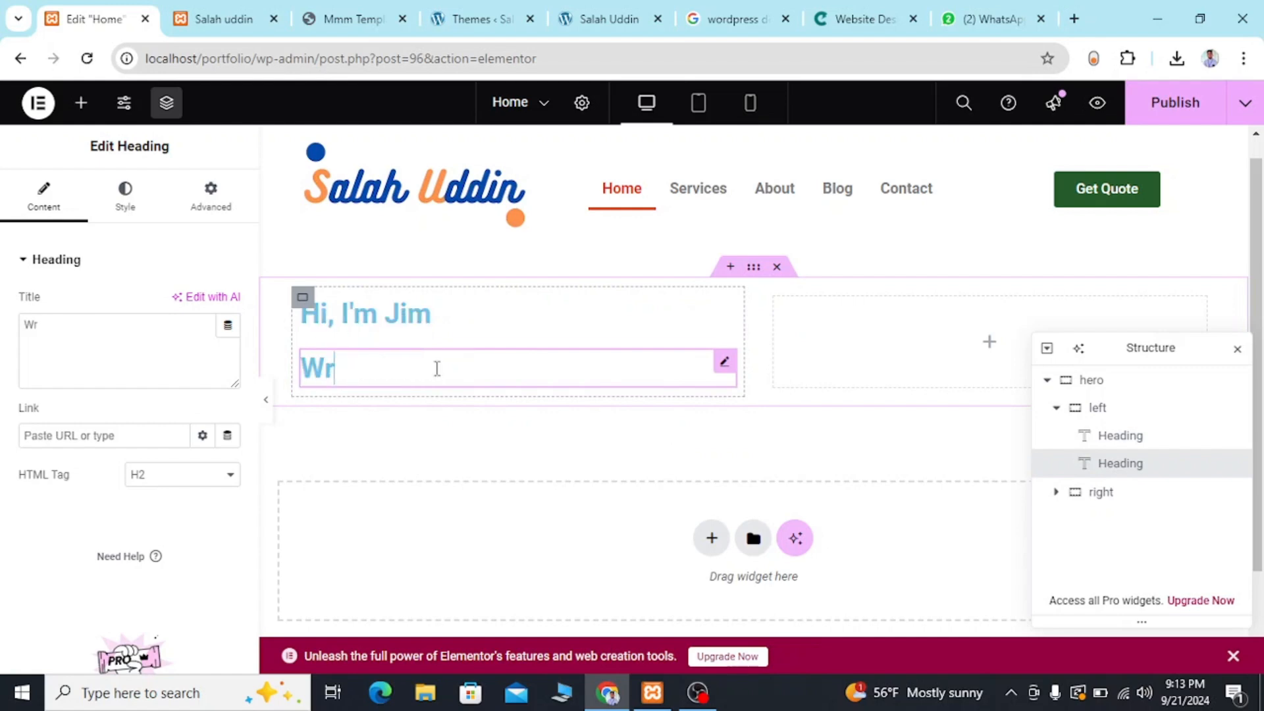
{"action": "key", "text": "BackSpace"}
{"action": "type", "text": "ordpress"}
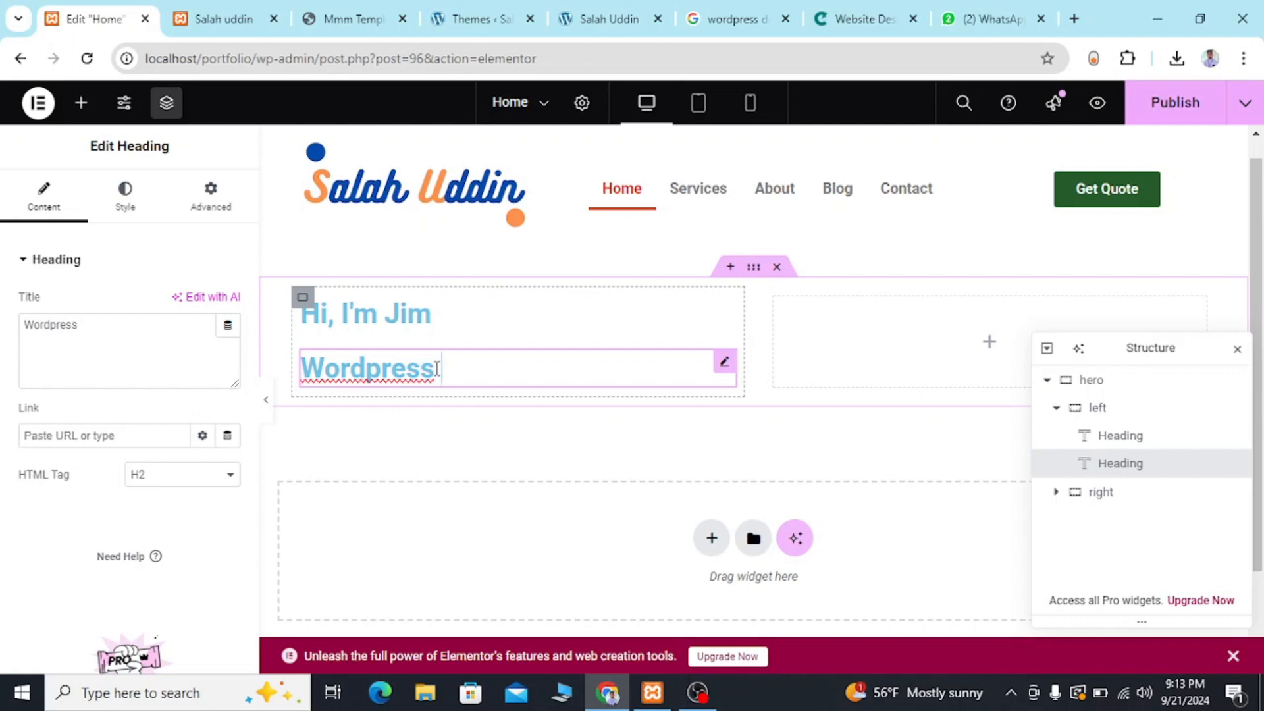
{"action": "type", "text": " expert"}
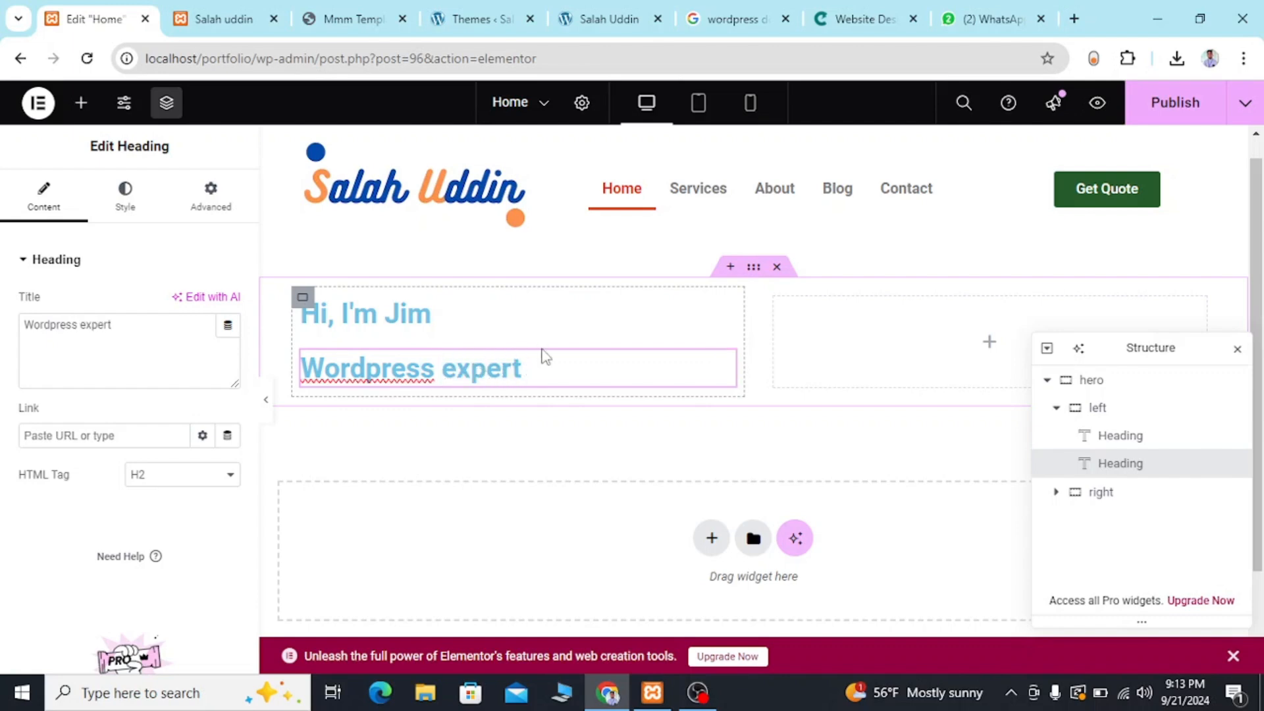
{"action": "left_click", "coordinate": [553, 403]}
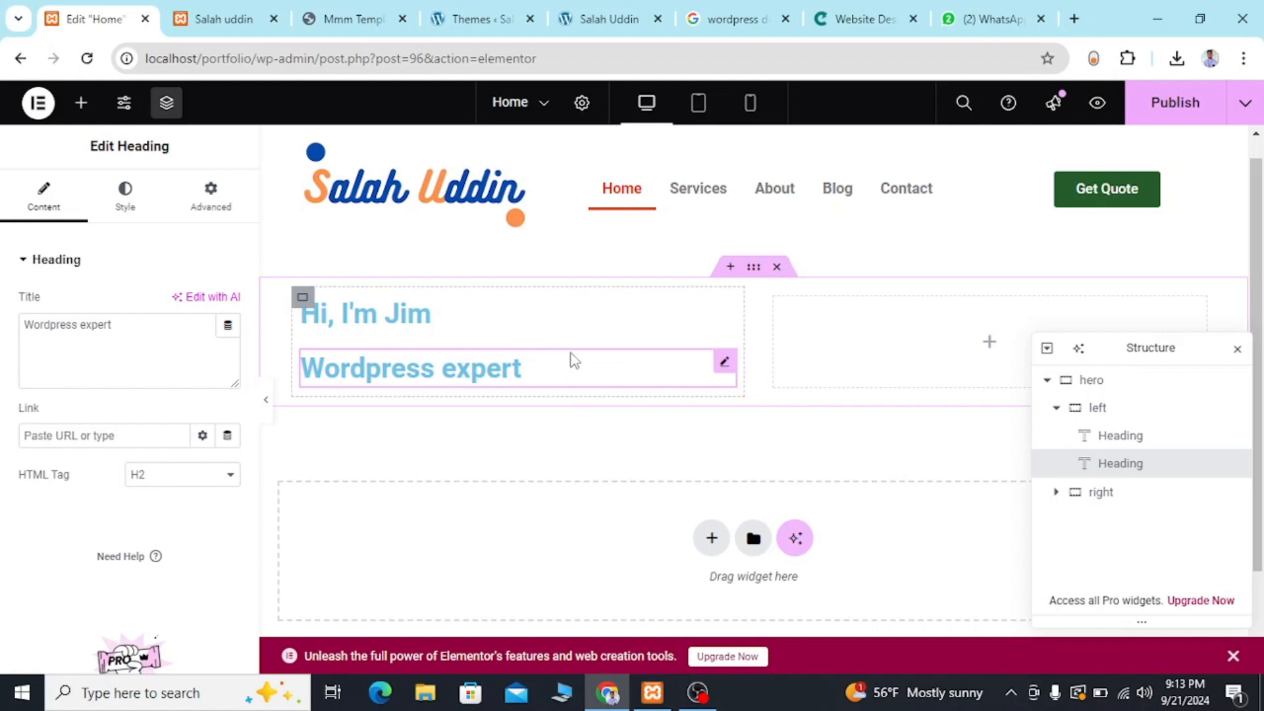
Duplicate the "Wordpress expert" heading within the left container.
{"action": "left_click", "coordinate": [572, 351]}
{"action": "right_click", "coordinate": [571, 350]}
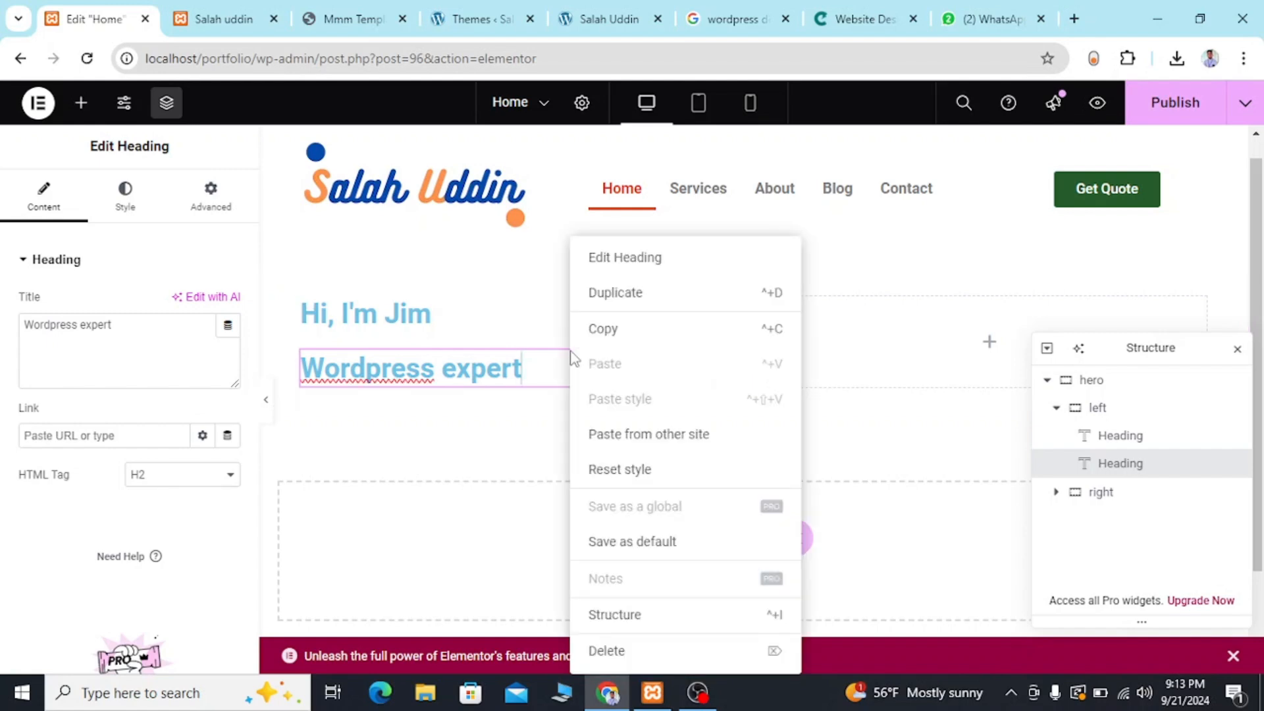
{"action": "left_click", "coordinate": [624, 295]}
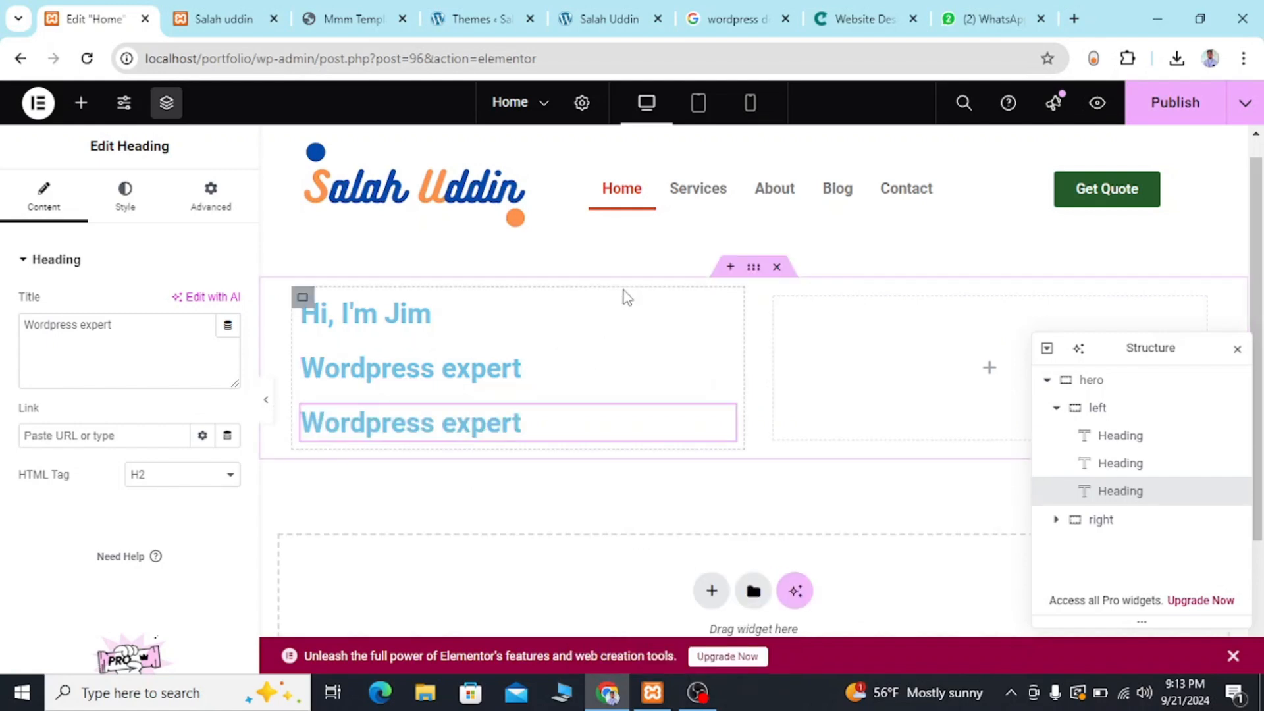
Try to paste the reference template's hero description directly over the third heading's text on the page.
{"action": "triple_click", "coordinate": [541, 424]}
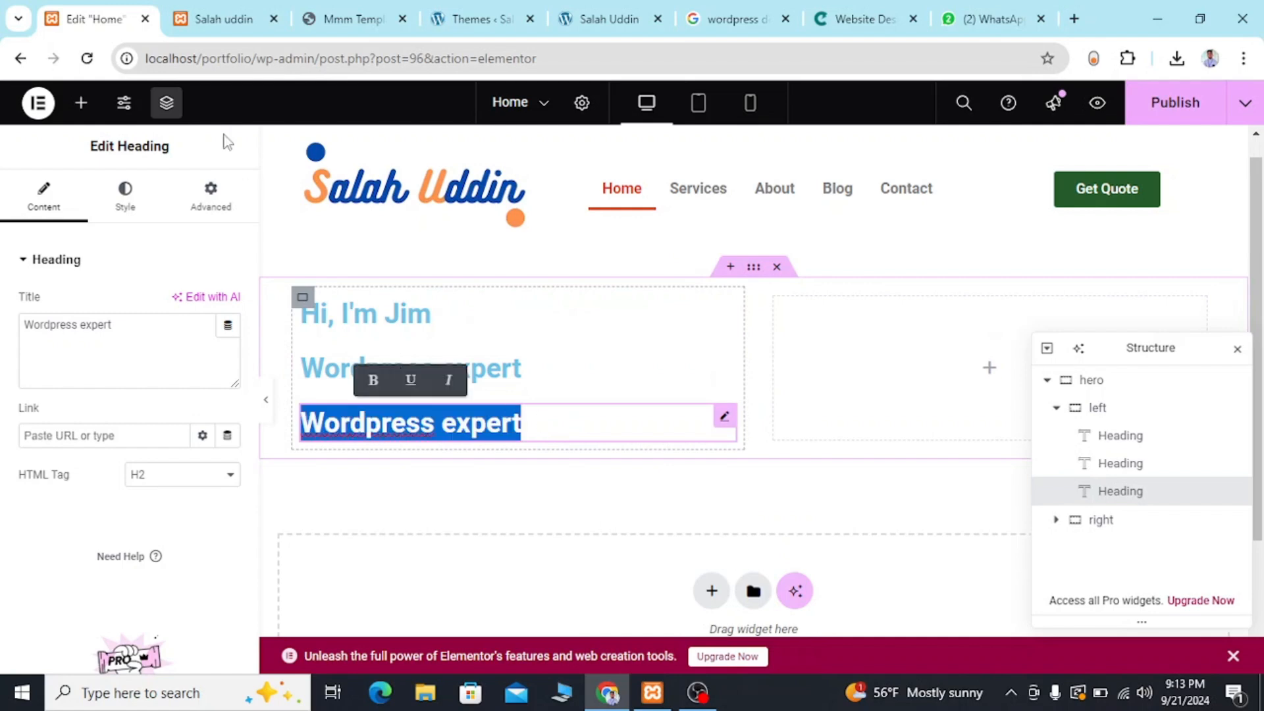
{"action": "left_click", "coordinate": [359, 20]}
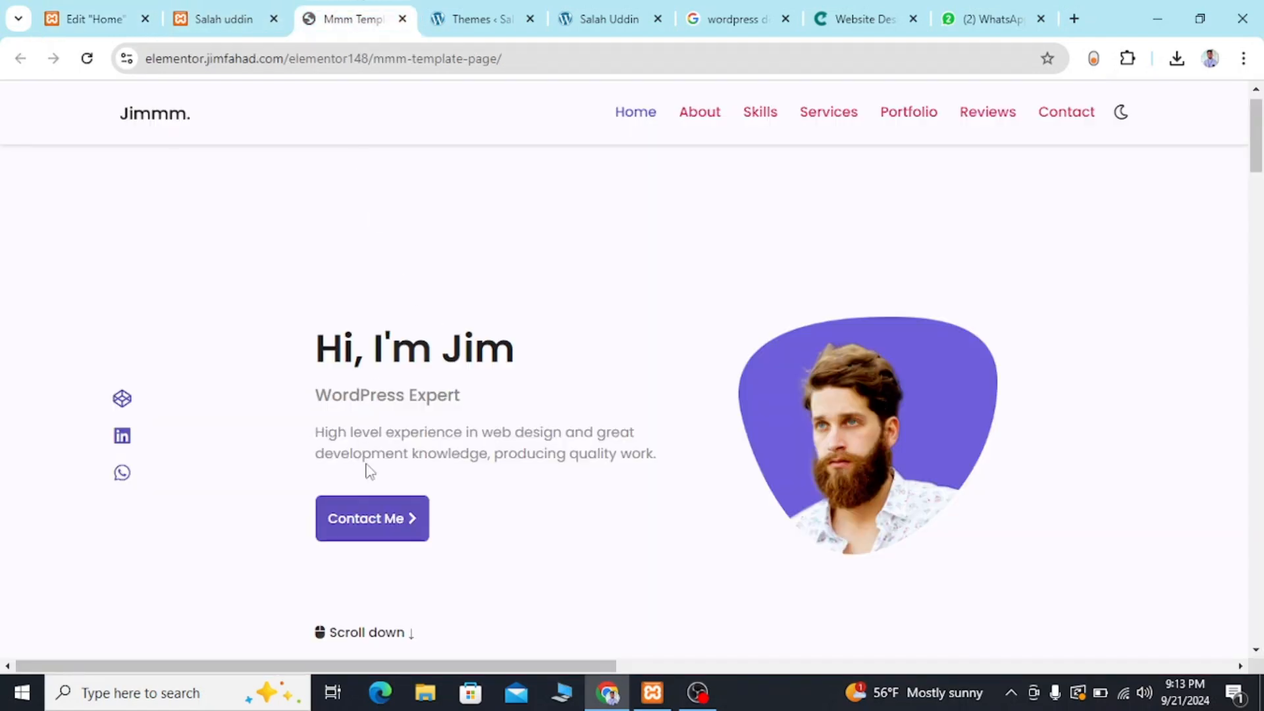
{"action": "left_click_drag", "start_coordinate": [316, 433], "coordinate": [659, 468]}
{"action": "key", "text": "ctrl+c"}
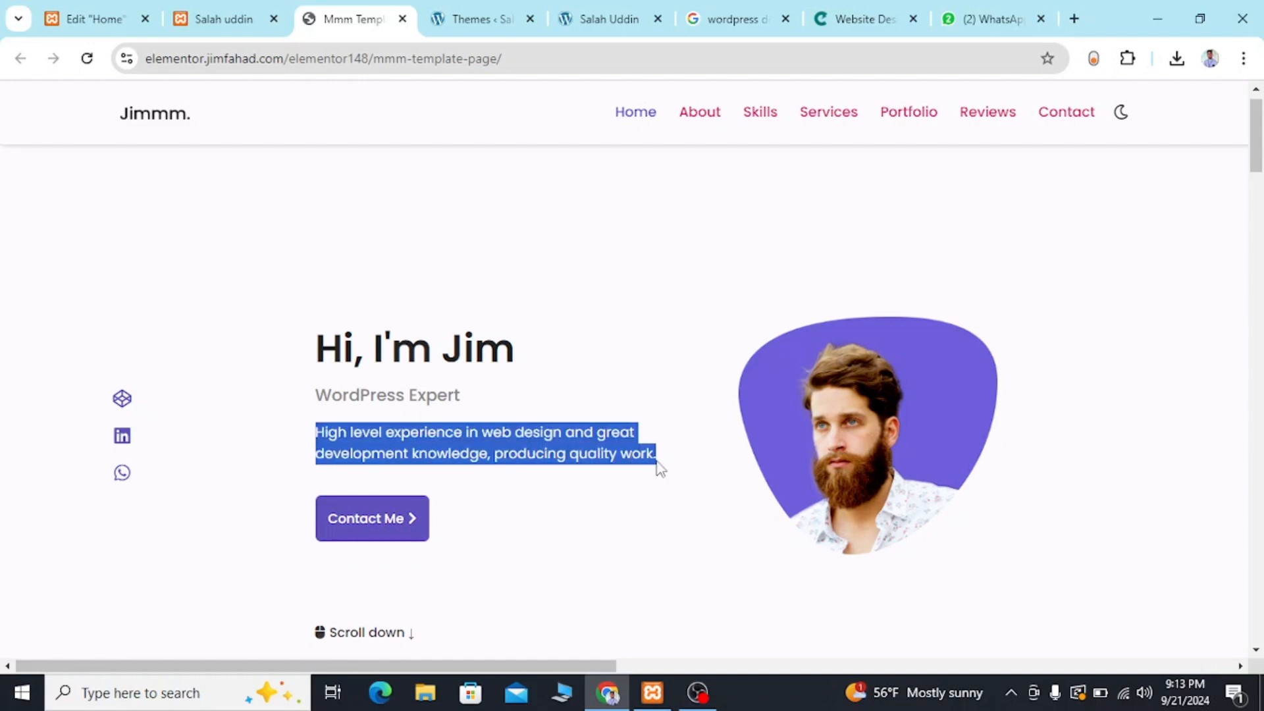
{"action": "left_click", "coordinate": [105, 12]}
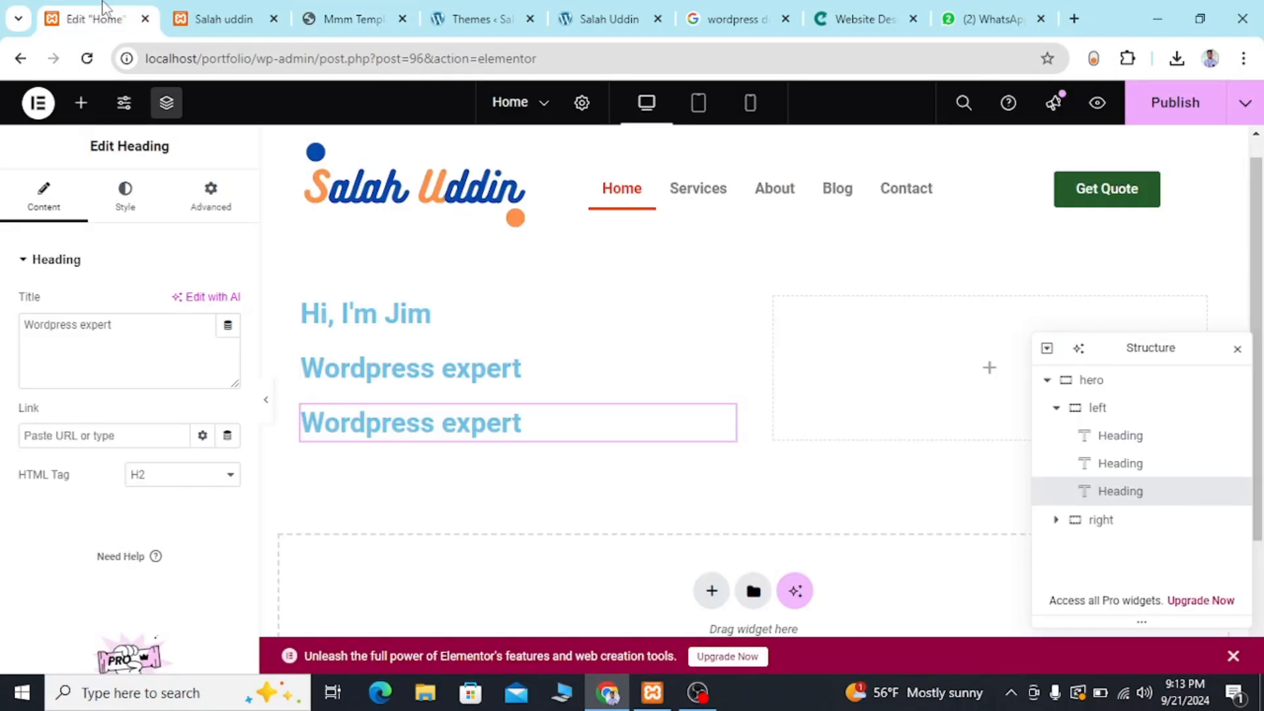
{"action": "triple_click", "coordinate": [404, 433]}
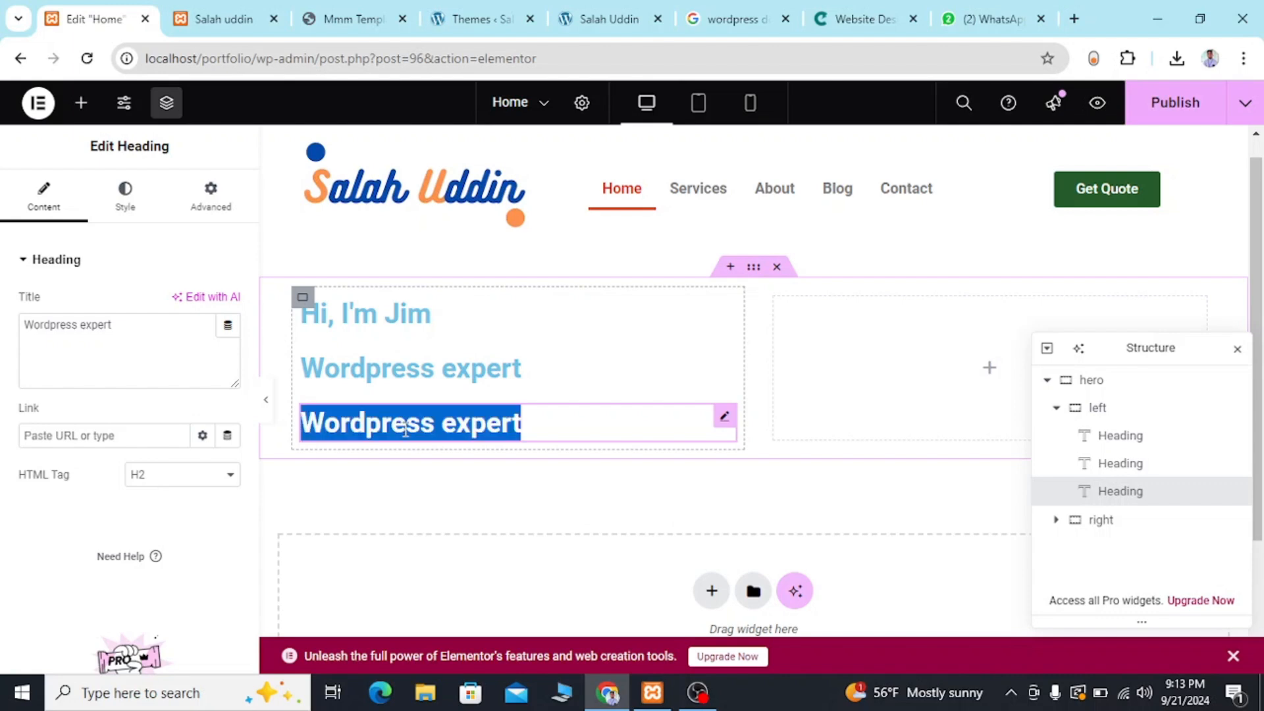
{"action": "key", "text": "ctrl+v"}
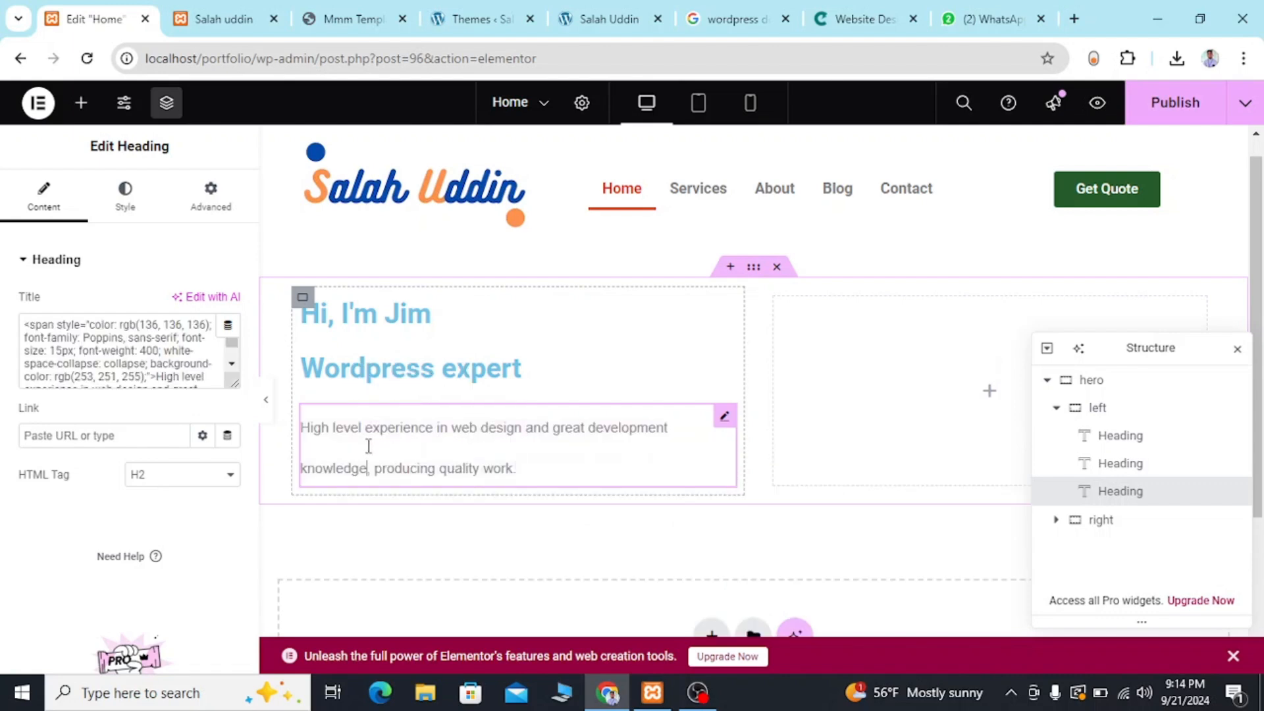
{"action": "type", "text": "Wordpress expert"}
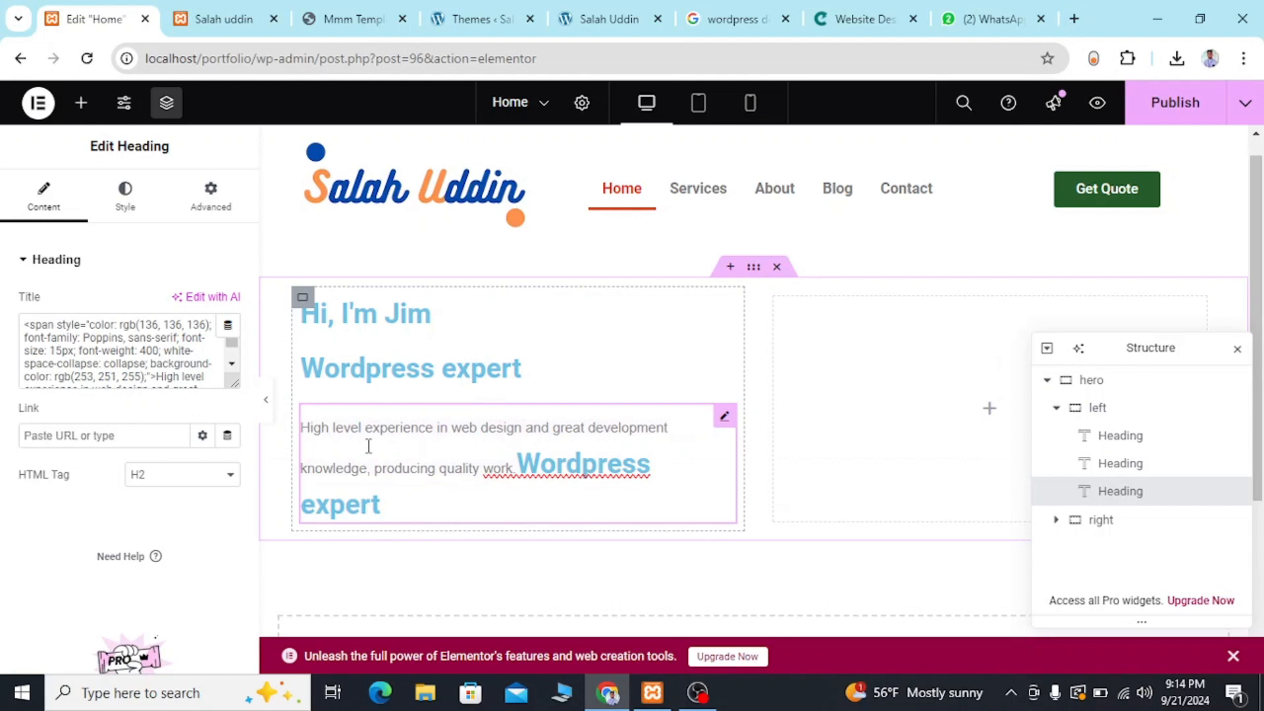
Clear the third heading and pass the reference template's description through a new browser tab's address bar to strip its formatting.
{"action": "key", "text": "ctrl+a"}
{"action": "key", "text": "BackSpace"}
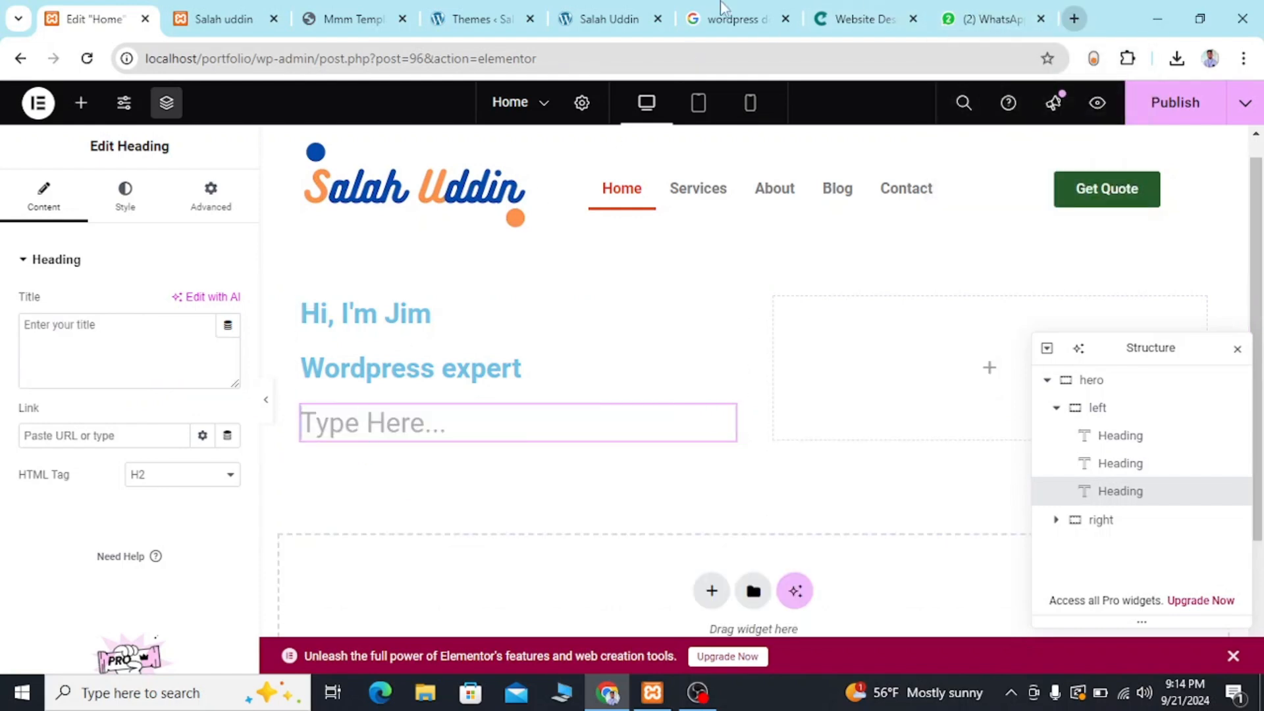
{"action": "left_click", "coordinate": [337, 14]}
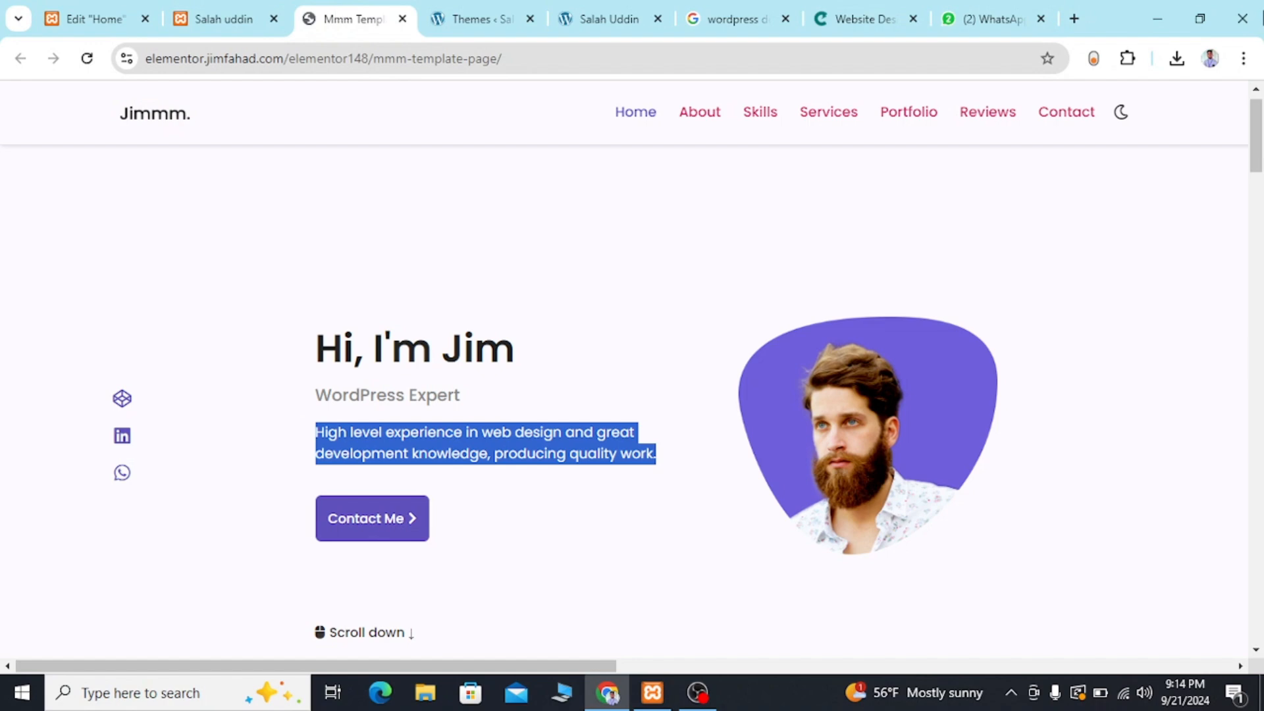
{"action": "left_click", "coordinate": [1074, 18]}
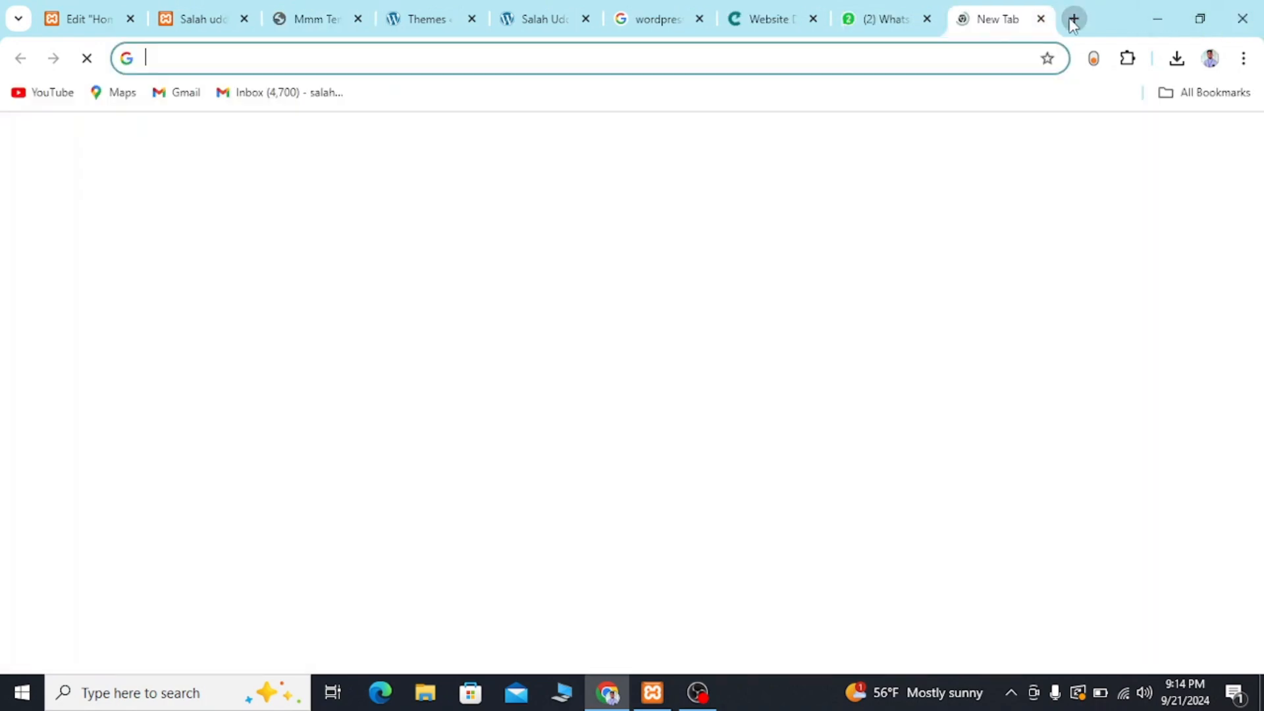
{"action": "key", "text": "ctrl+v"}
{"action": "key", "text": "ctrl+a"}
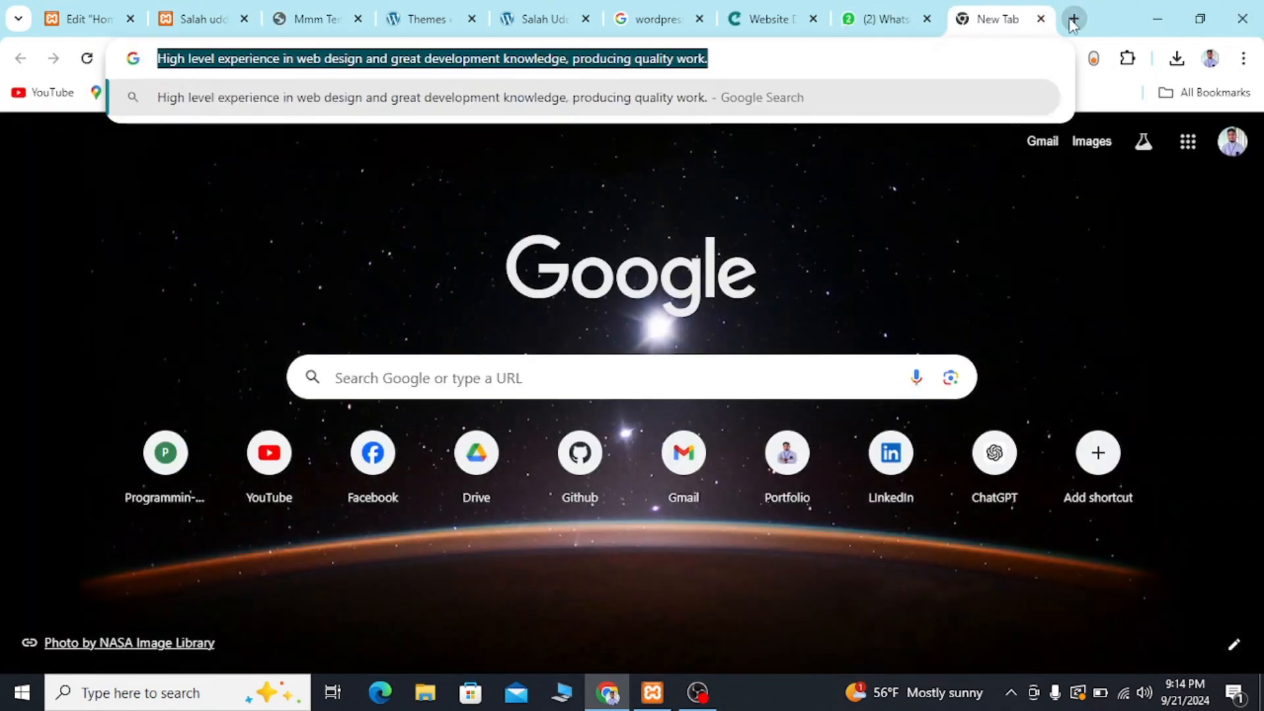
{"action": "key", "text": "BackSpace"}
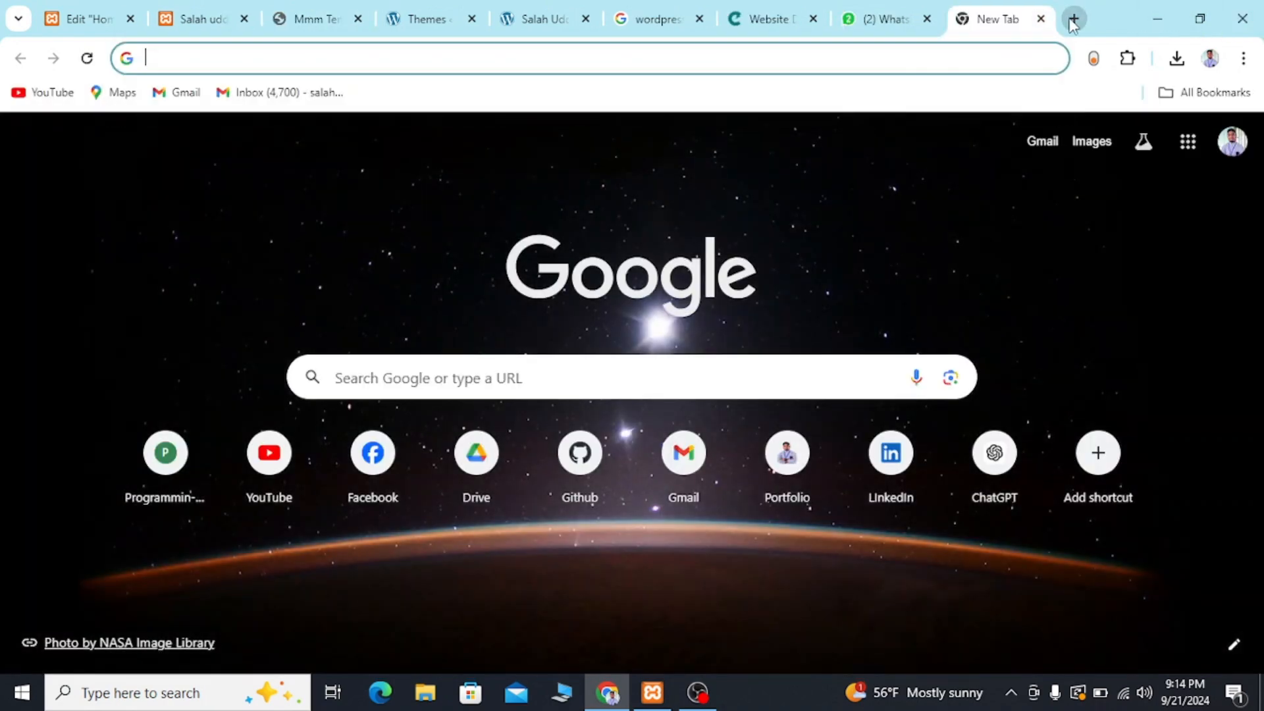
Set the third heading's title to "High level experience in web design and great development knowledge, producing quality work." as plain text.
{"action": "left_click", "coordinate": [196, 9]}
{"action": "left_click", "coordinate": [99, 19]}
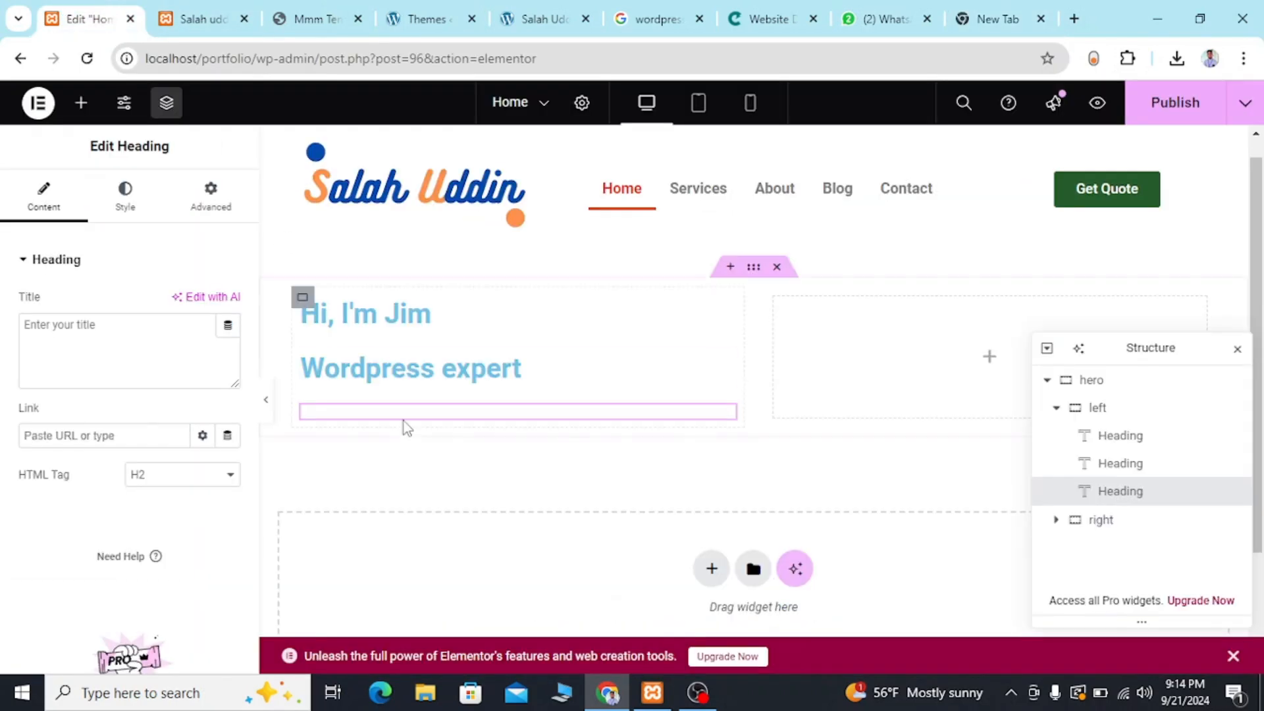
{"action": "left_click", "coordinate": [168, 340]}
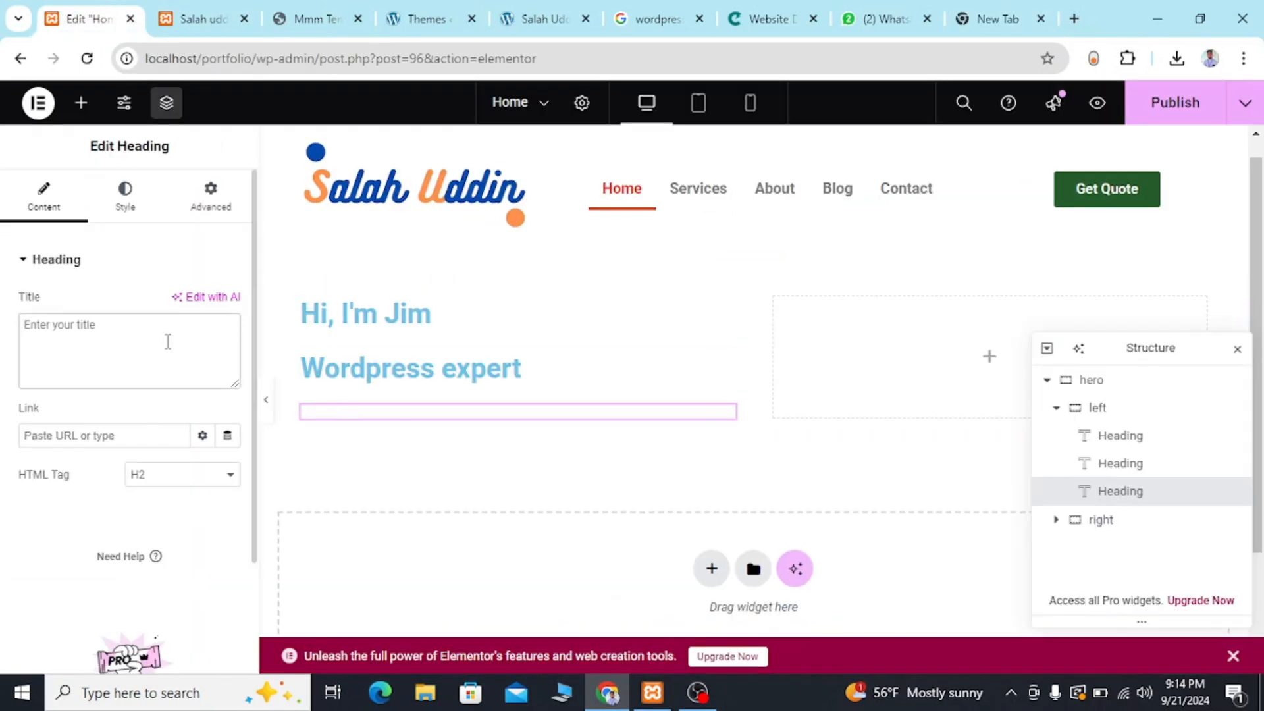
{"action": "key", "text": "ctrl+v"}
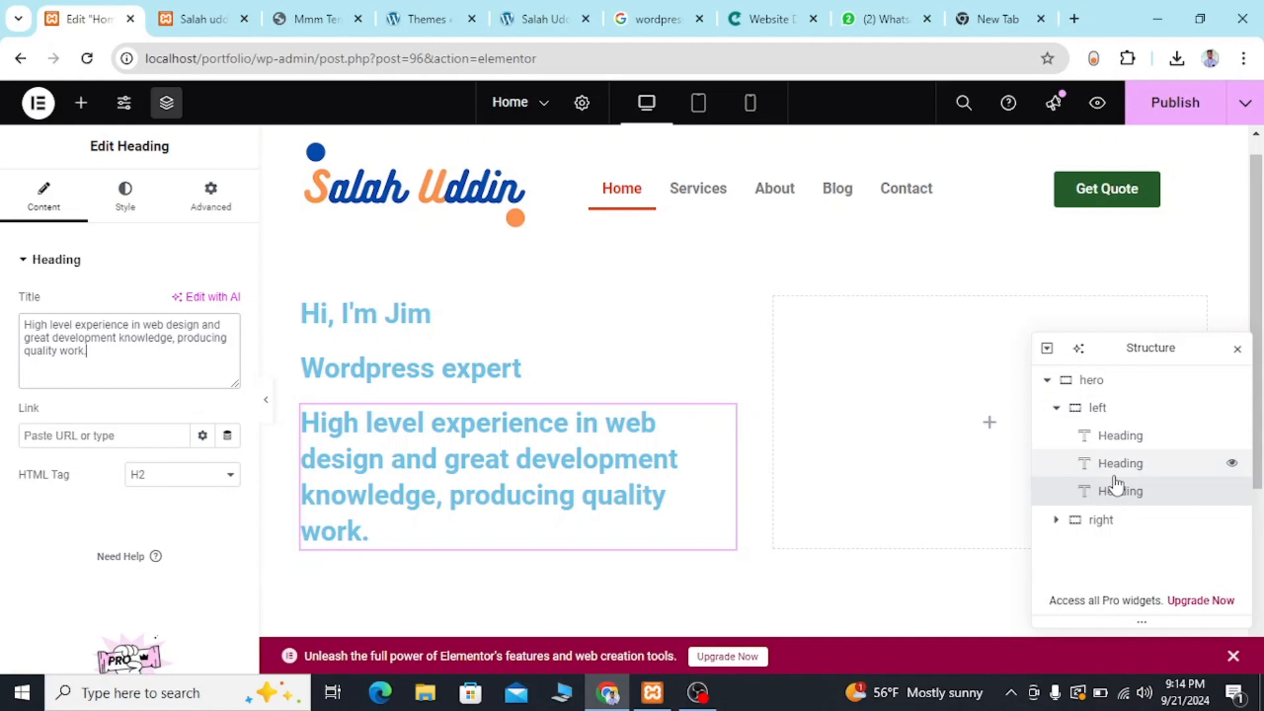
Check what follows the description in the reference template's hero and add a Button widget below the third heading in the left container.
{"action": "left_click", "coordinate": [339, 14]}
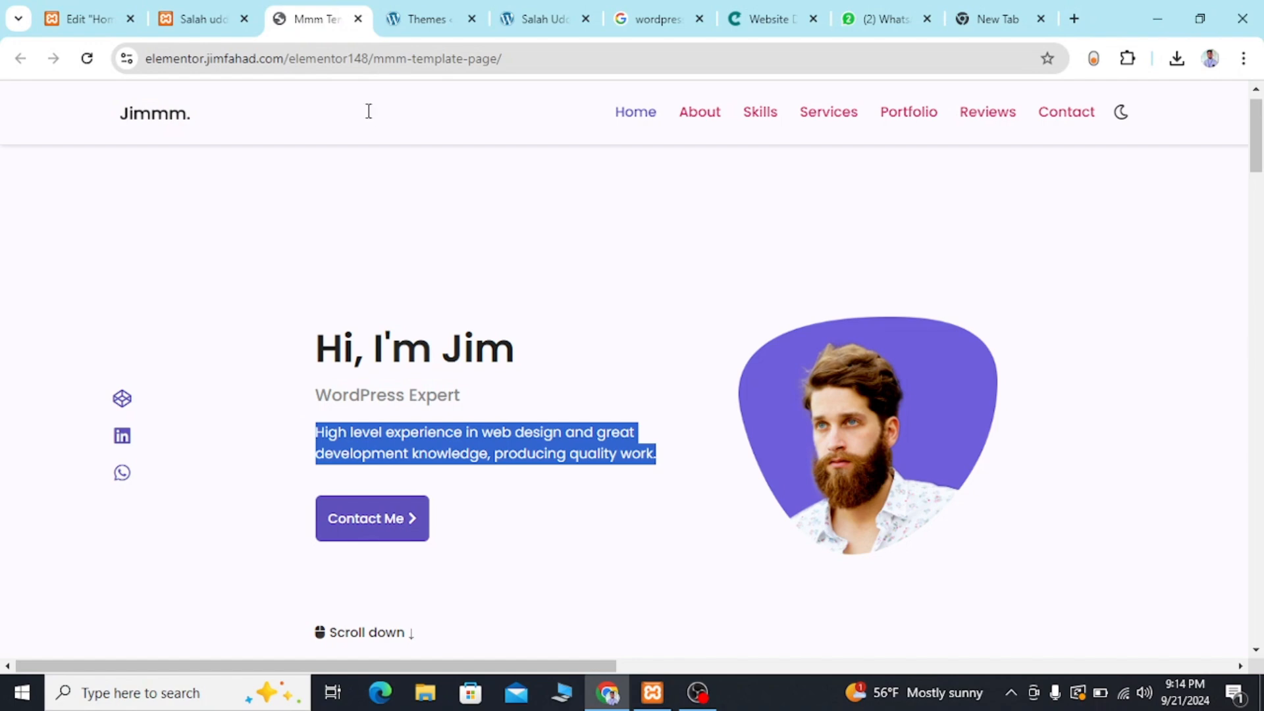
{"action": "left_click", "coordinate": [466, 439]}
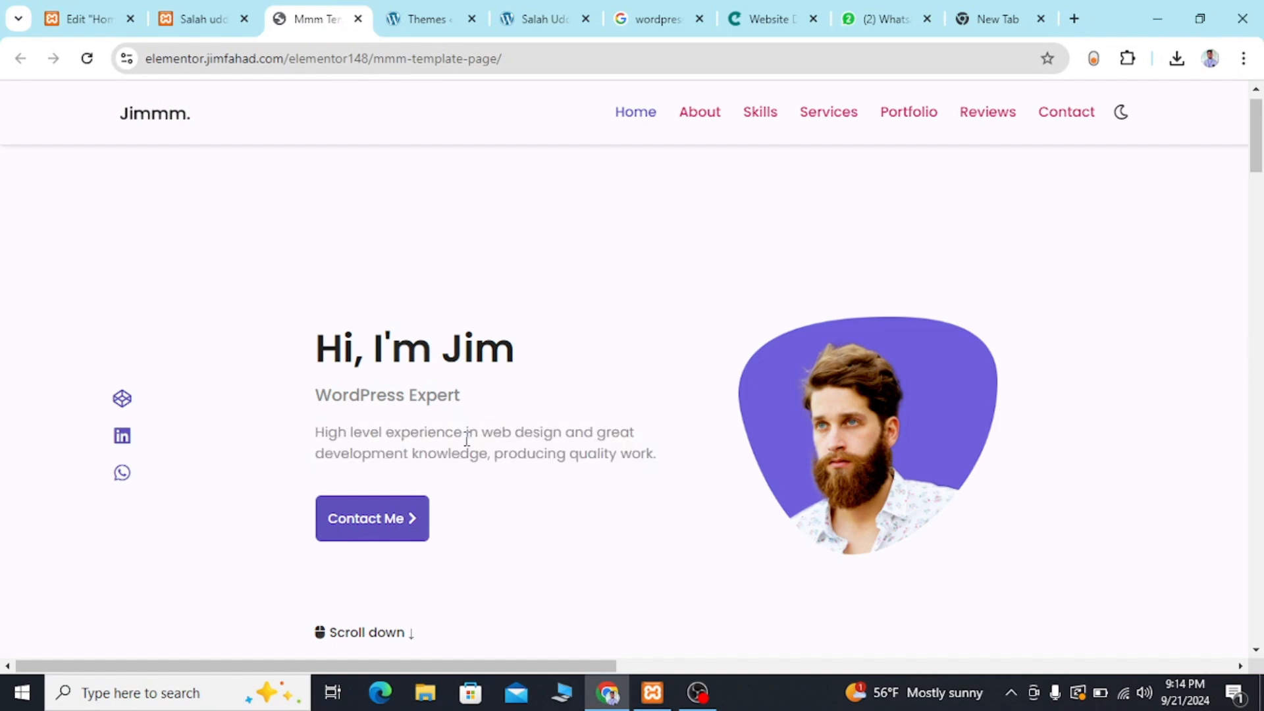
{"action": "left_click", "coordinate": [179, 21]}
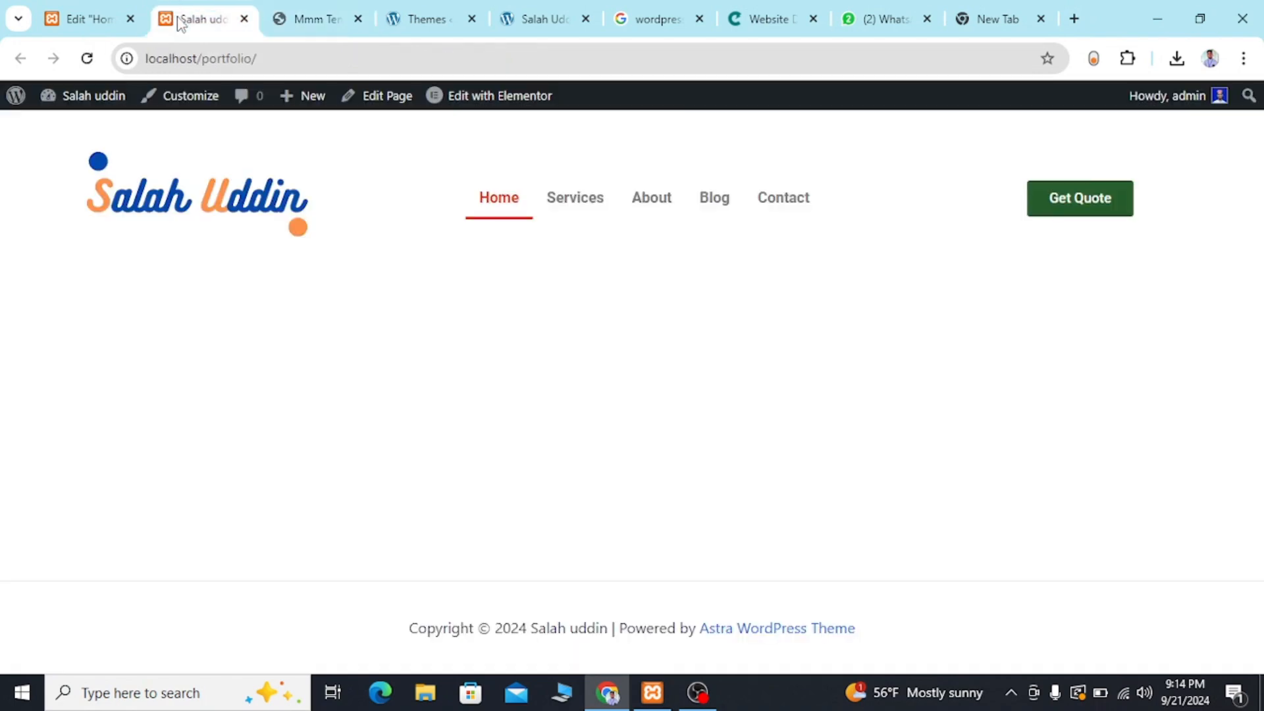
{"action": "left_click", "coordinate": [100, 16]}
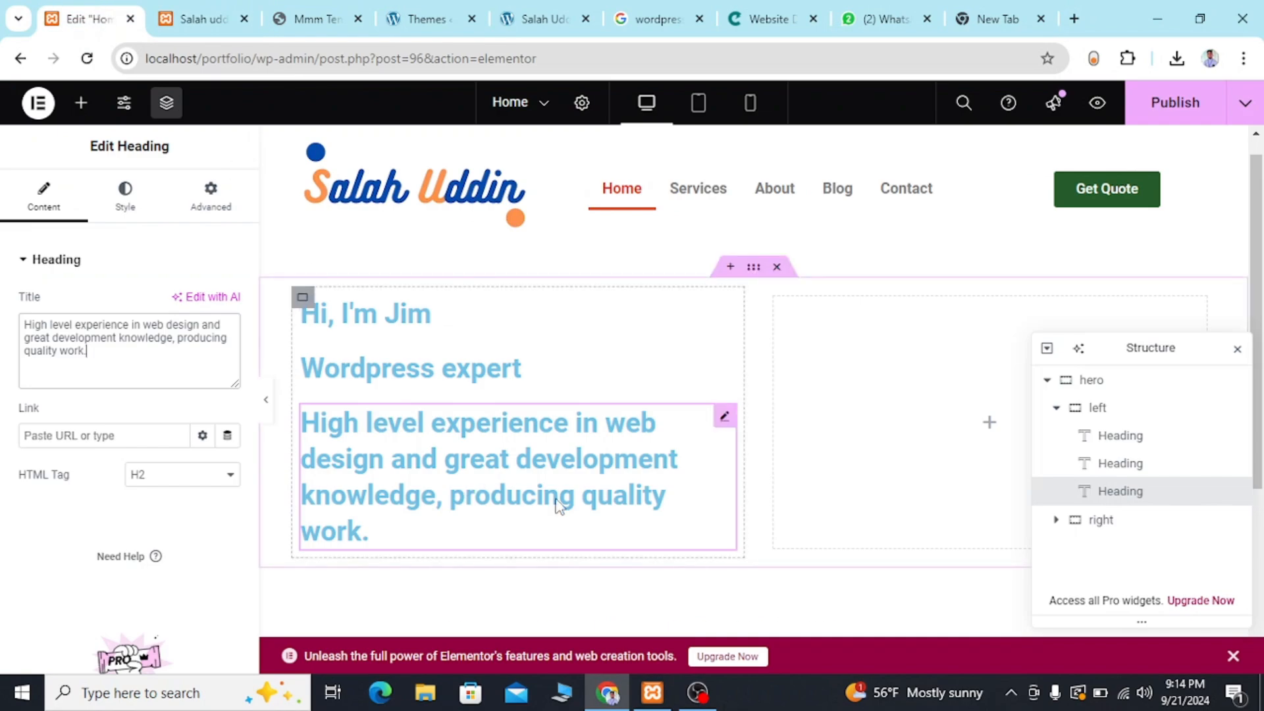
{"action": "left_click", "coordinate": [80, 103]}
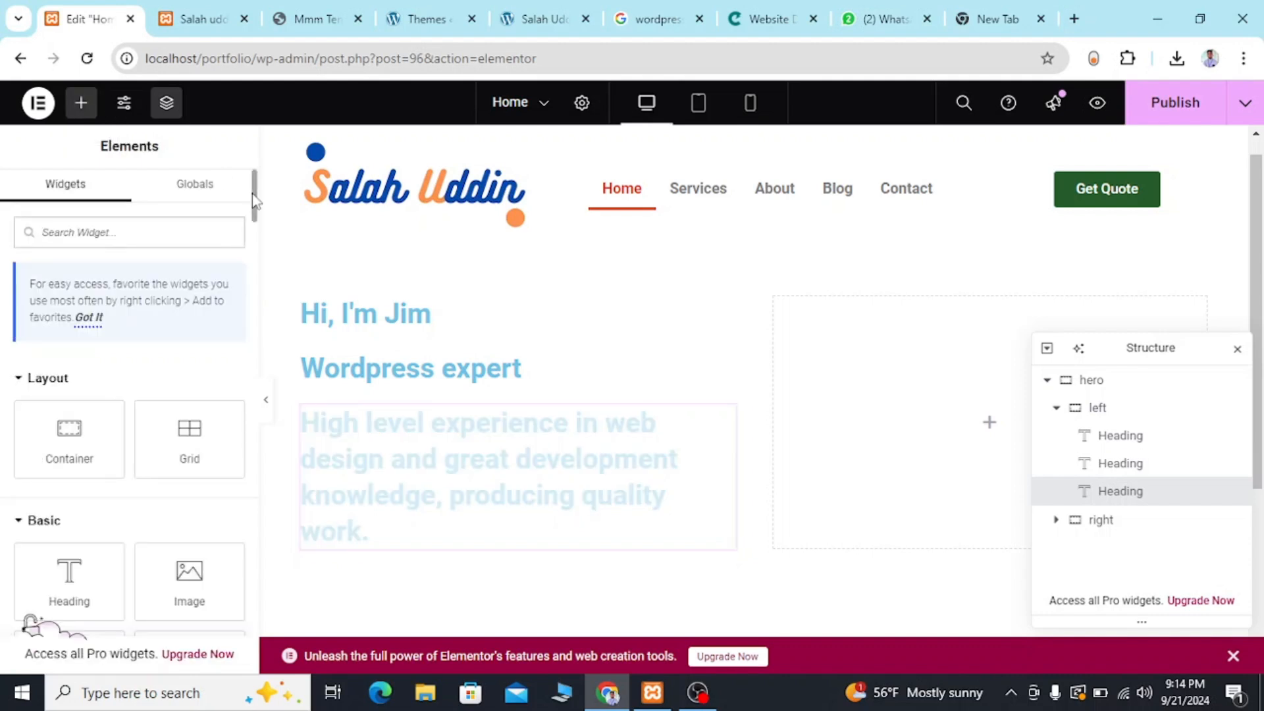
{"action": "type", "text": "butt"}
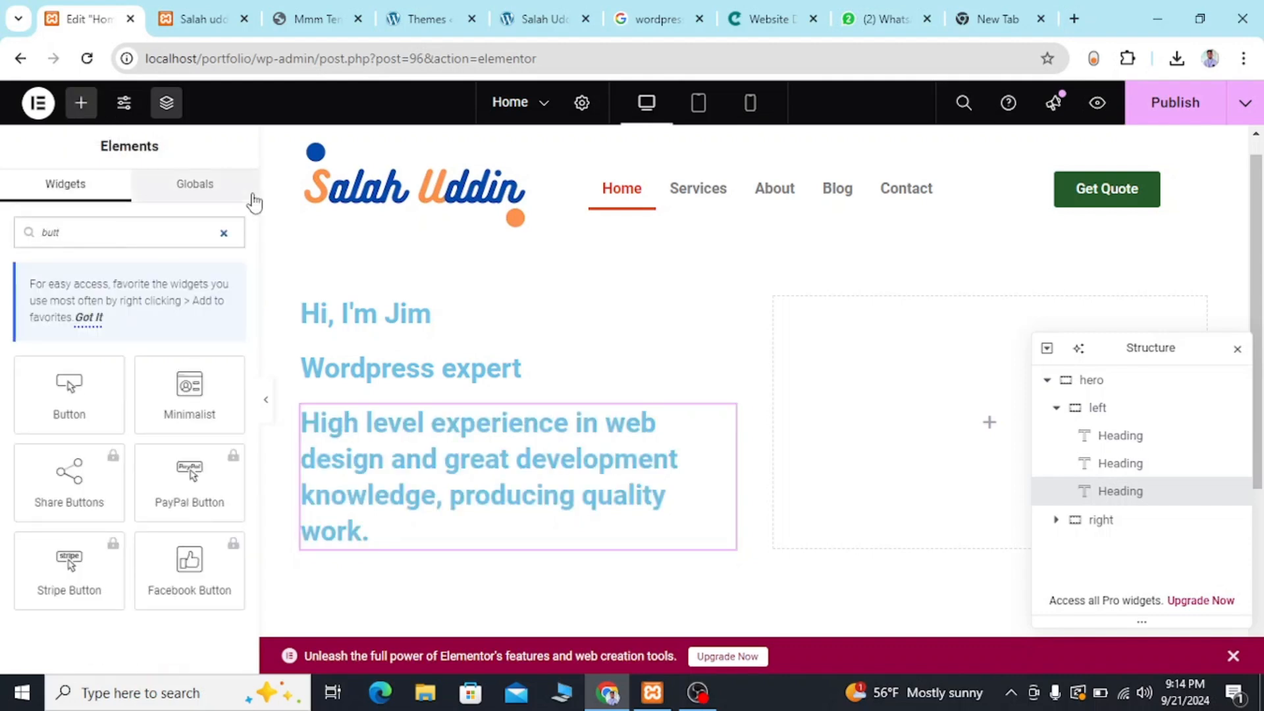
{"action": "left_click_drag", "start_coordinate": [49, 394], "coordinate": [386, 535]}
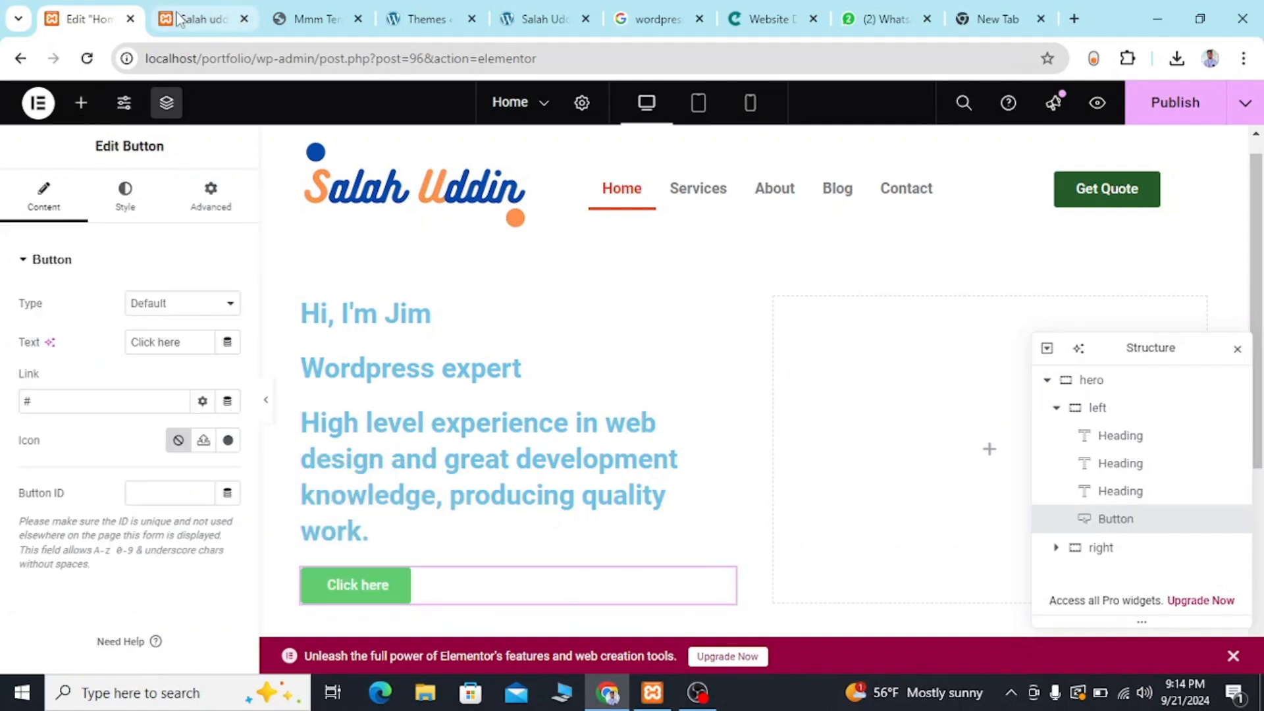
Check the button label in the reference template's hero and set the new button's text to "Contact Me".
{"action": "left_click", "coordinate": [197, 18]}
{"action": "left_click", "coordinate": [300, 18]}
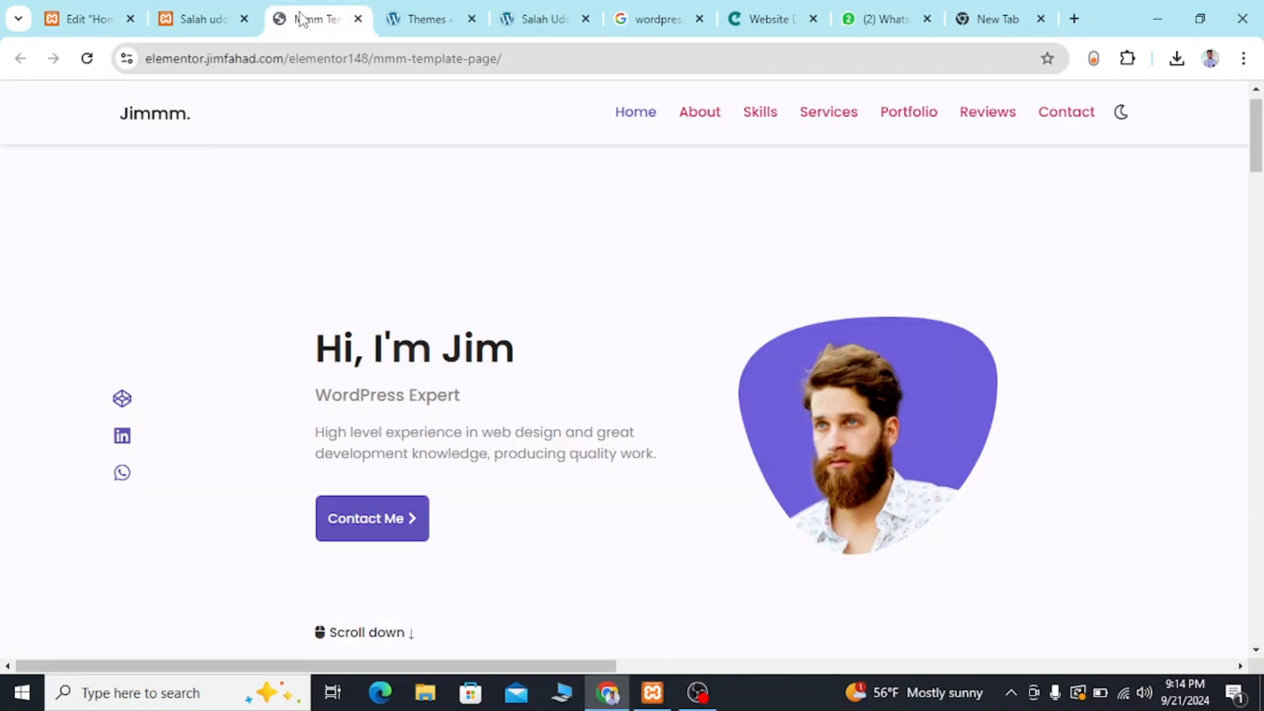
{"action": "left_click", "coordinate": [20, 16]}
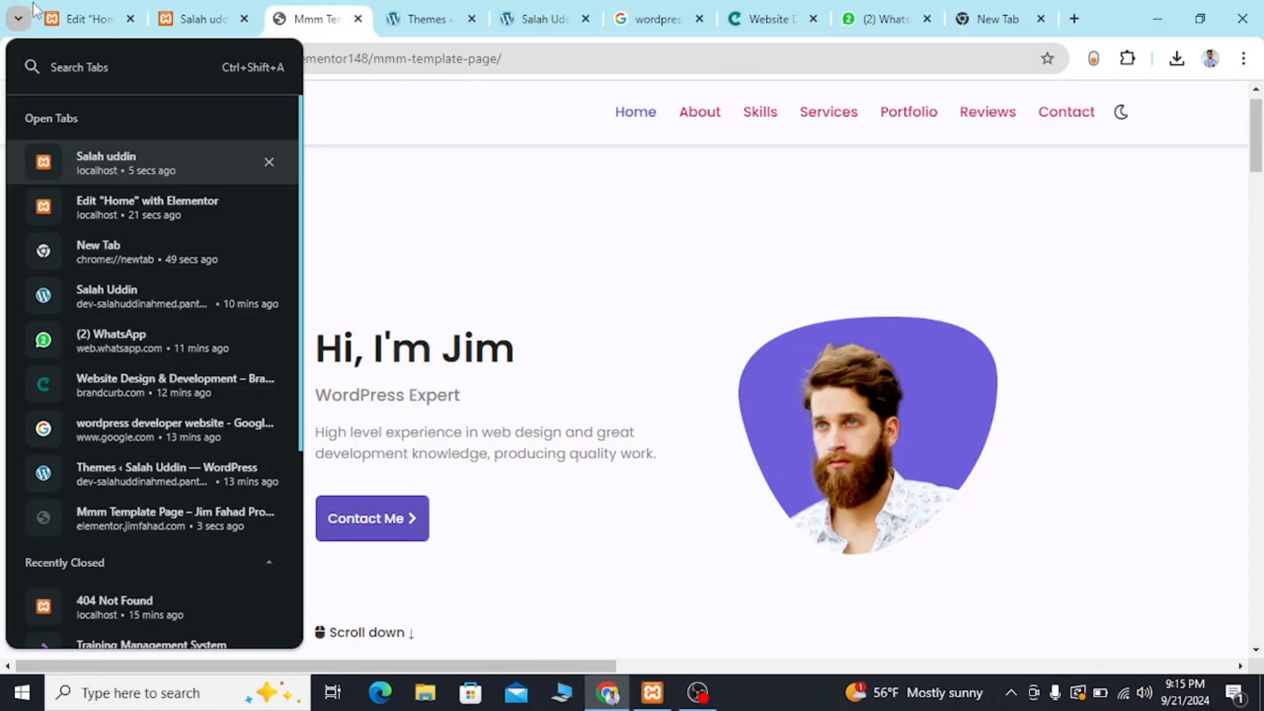
{"action": "left_click", "coordinate": [62, 23]}
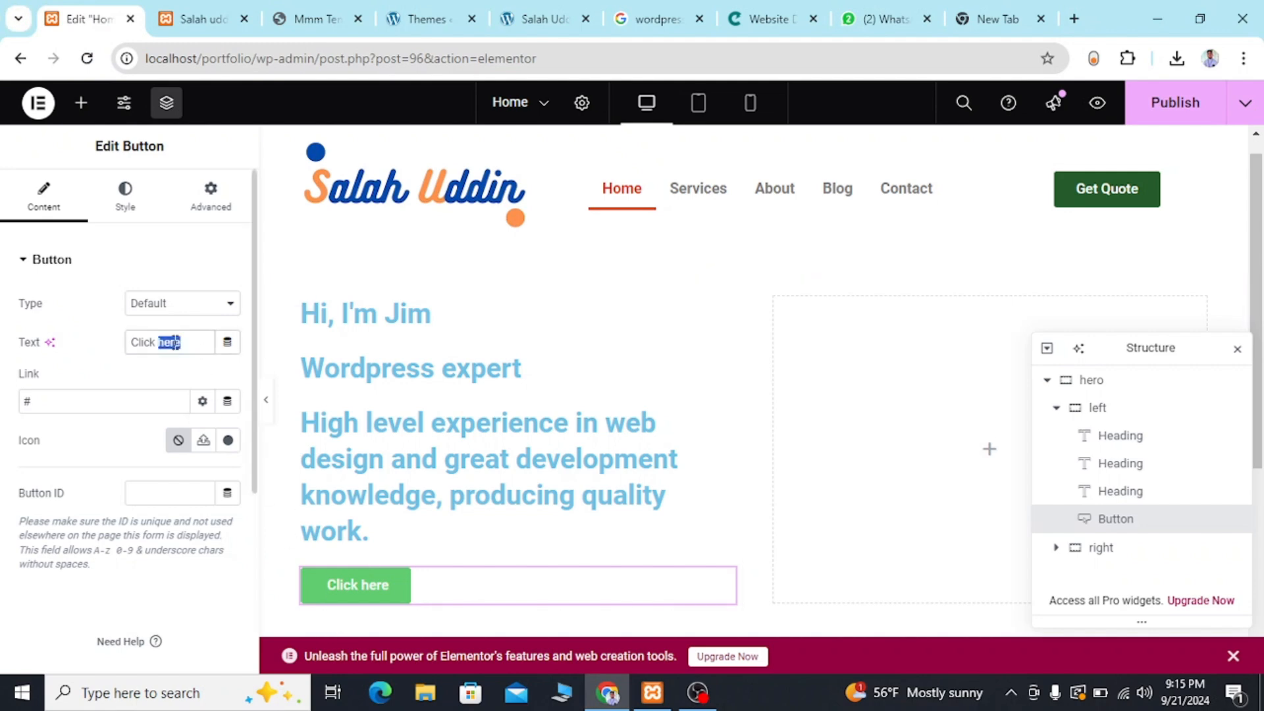
{"action": "key", "text": "BackSpace"}
{"action": "type", "text": "C"}
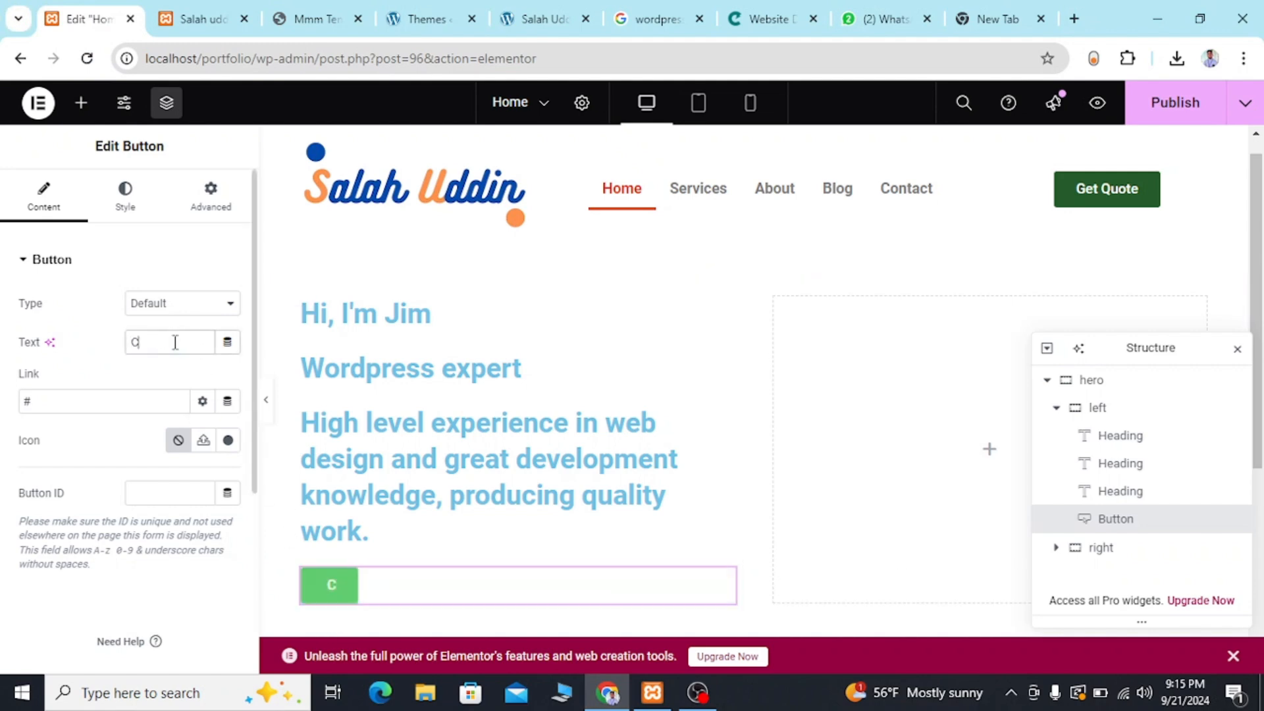
{"action": "type", "text": "ontact"}
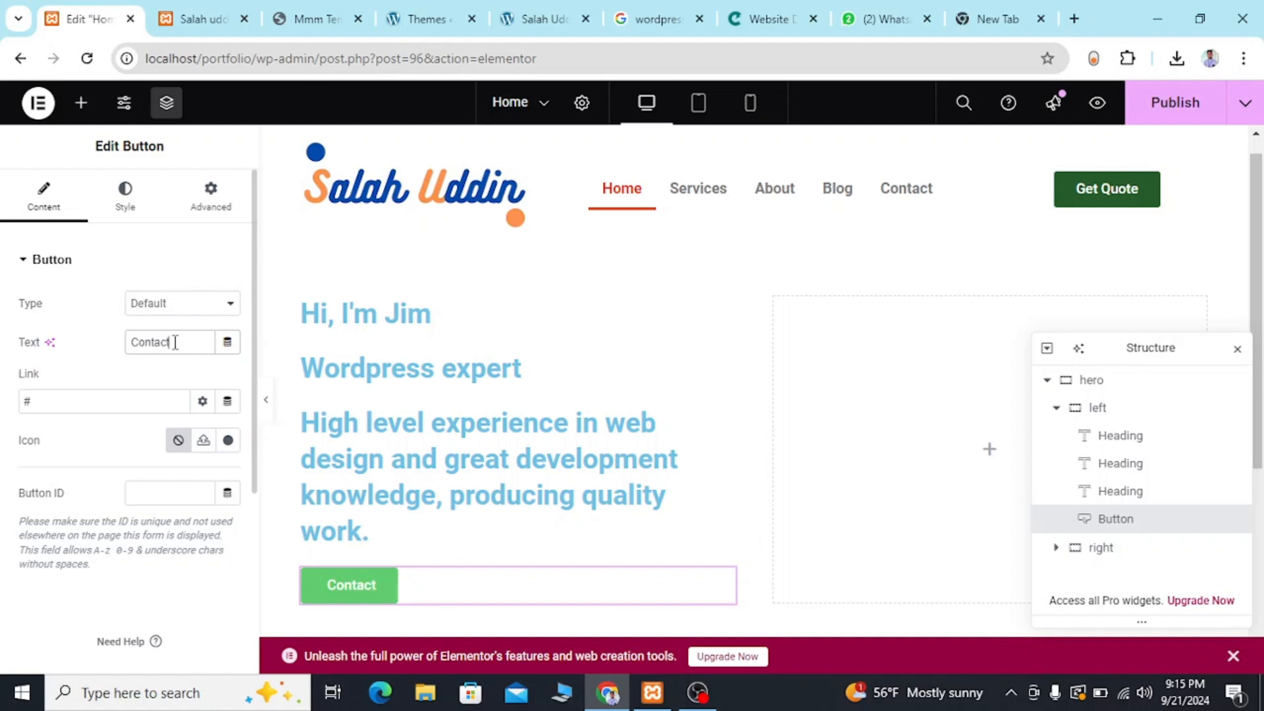
{"action": "type", "text": " Me"}
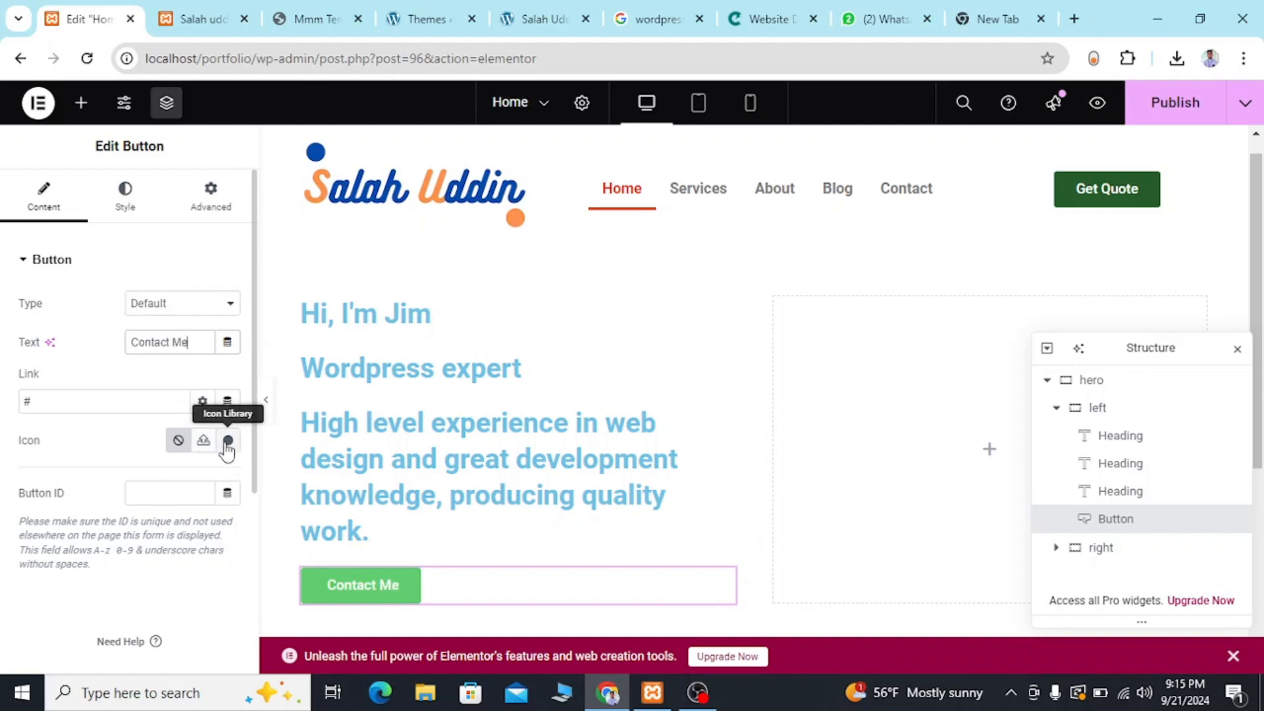
{"action": "left_click", "coordinate": [227, 441]}
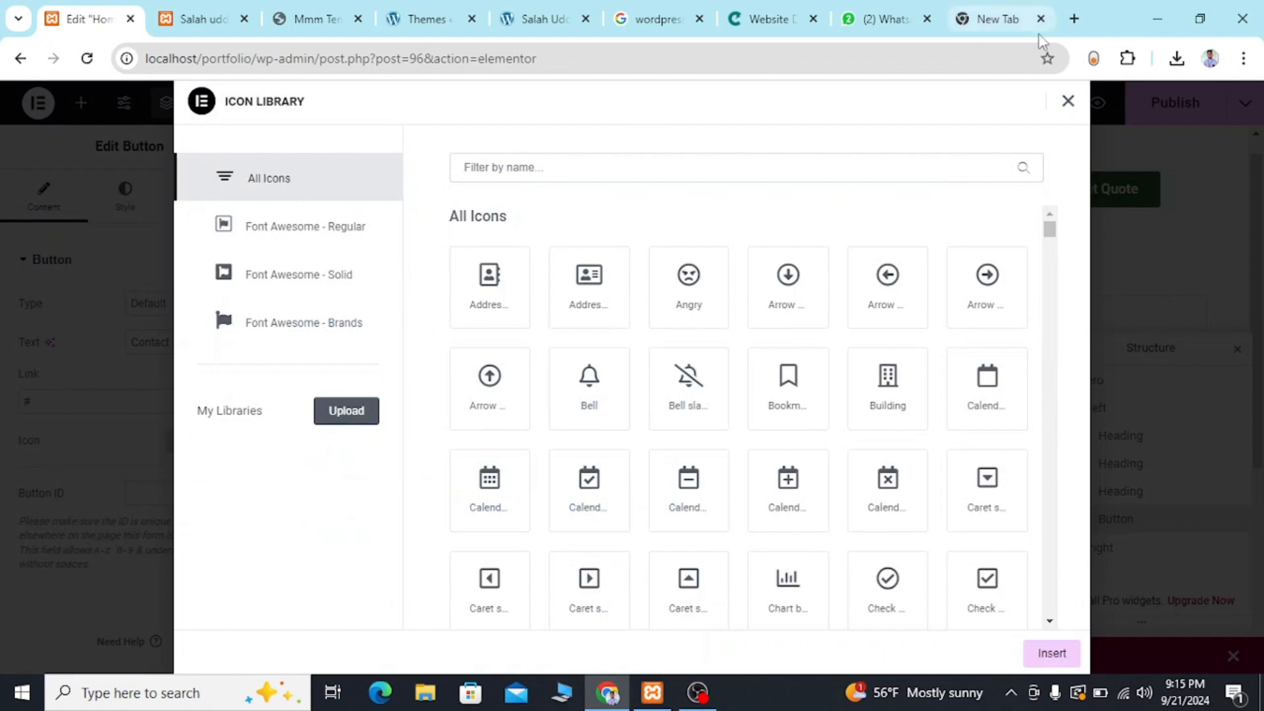
{"action": "left_click", "coordinate": [683, 168]}
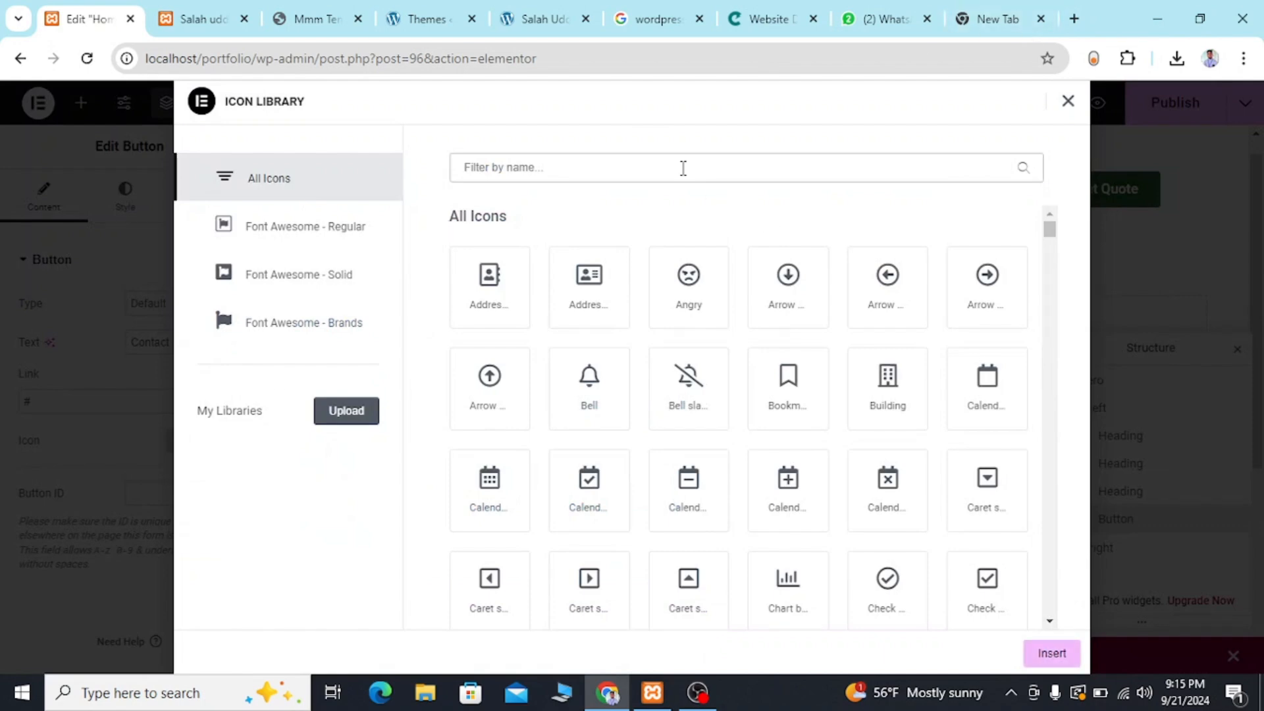
{"action": "type", "text": "arro"}
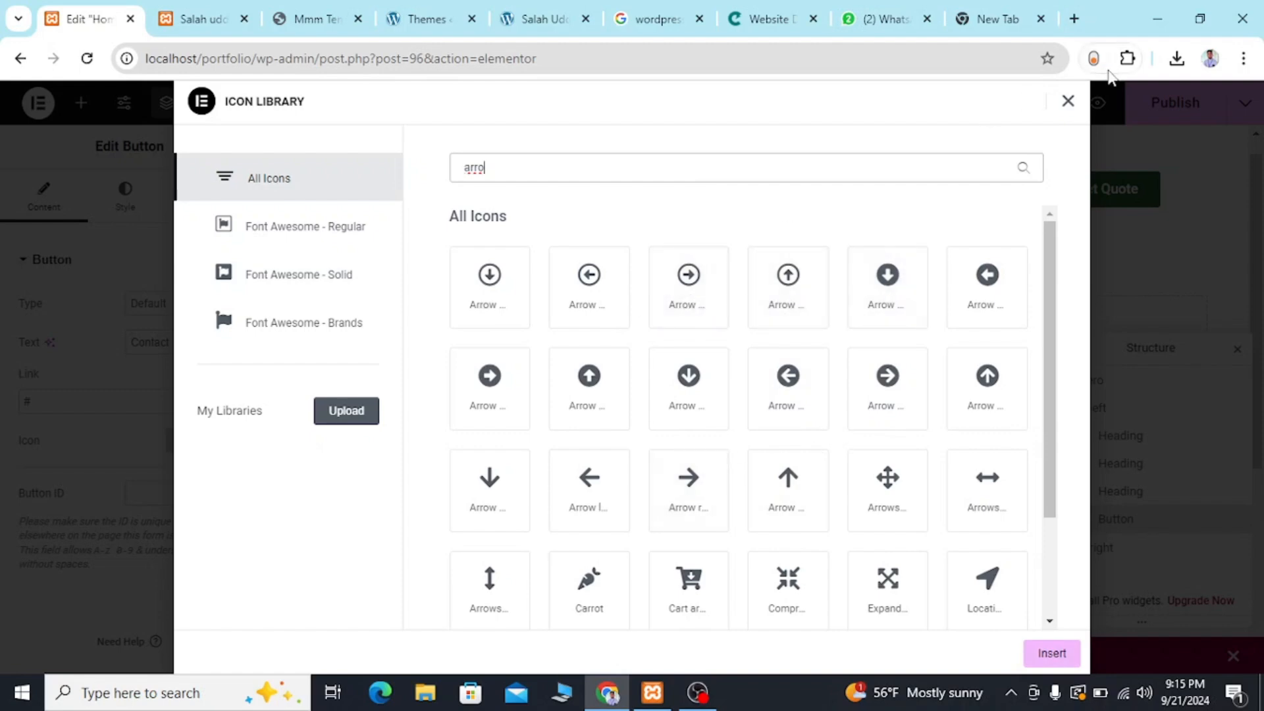
{"action": "left_click", "coordinate": [1071, 101]}
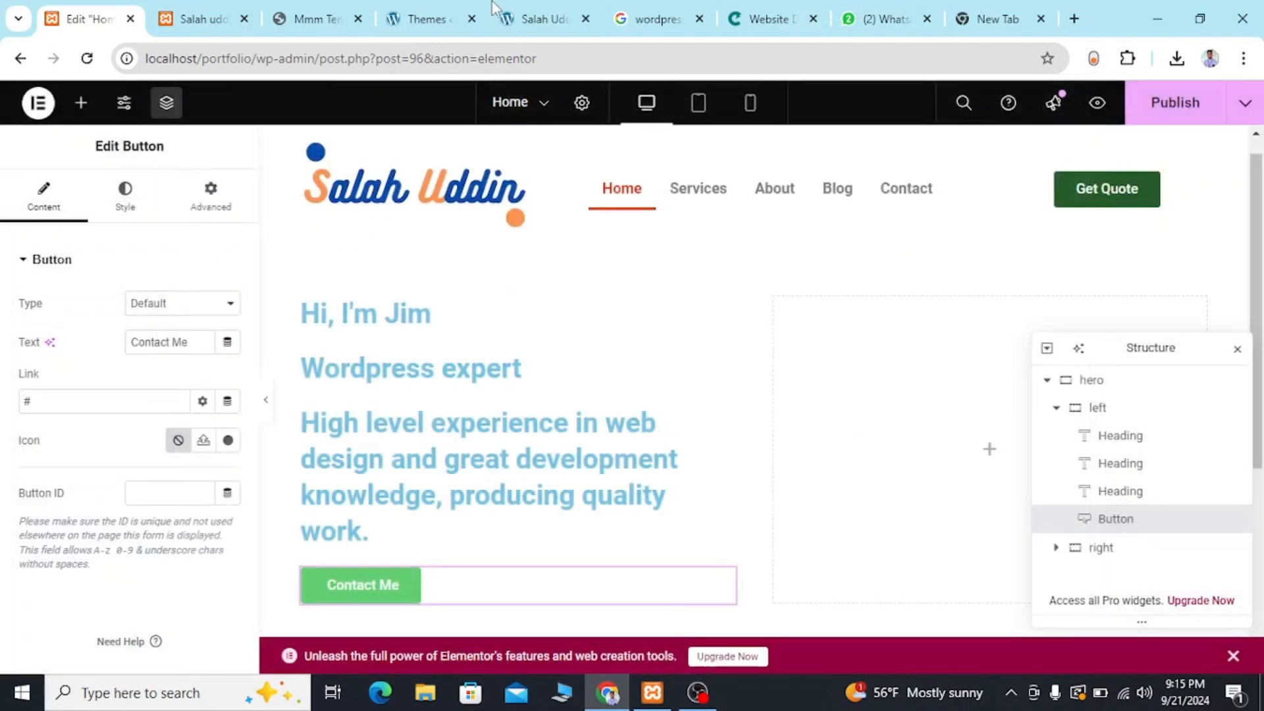
Check the arrow on the reference template's Contact Me button and search the button's icon library for "arrow".
{"action": "left_click", "coordinate": [314, 6]}
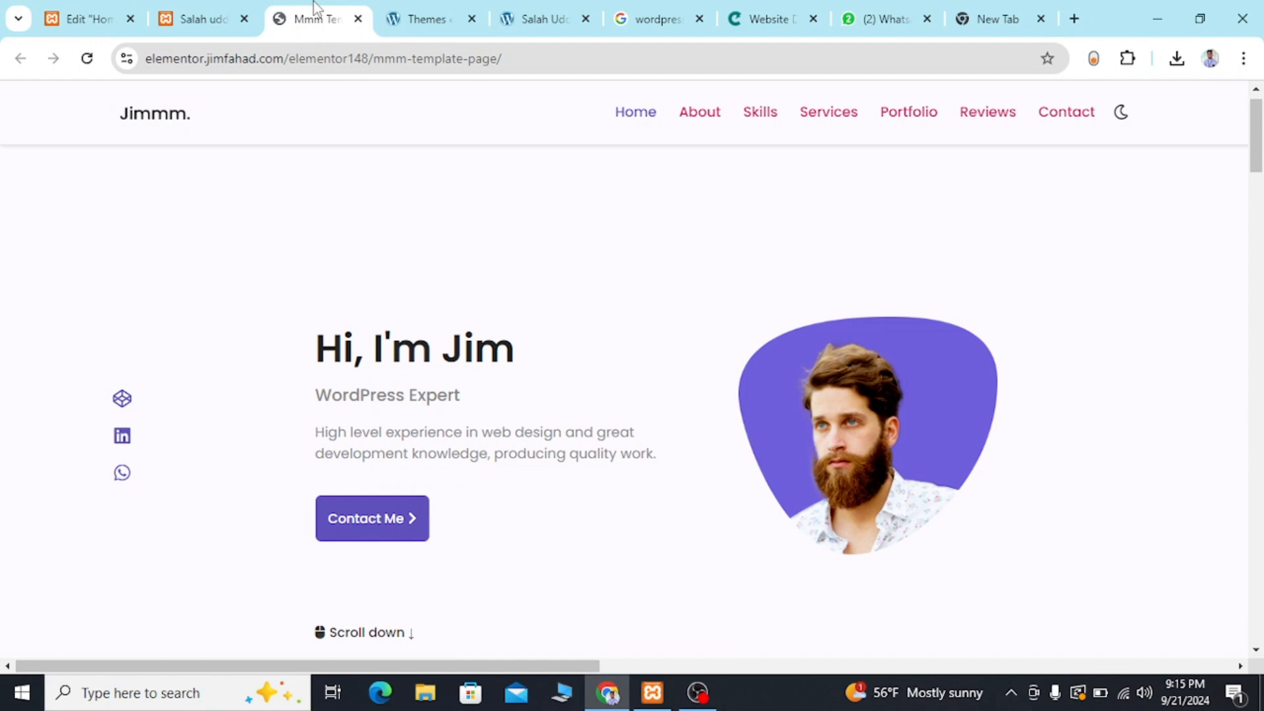
{"action": "left_click", "coordinate": [96, 14]}
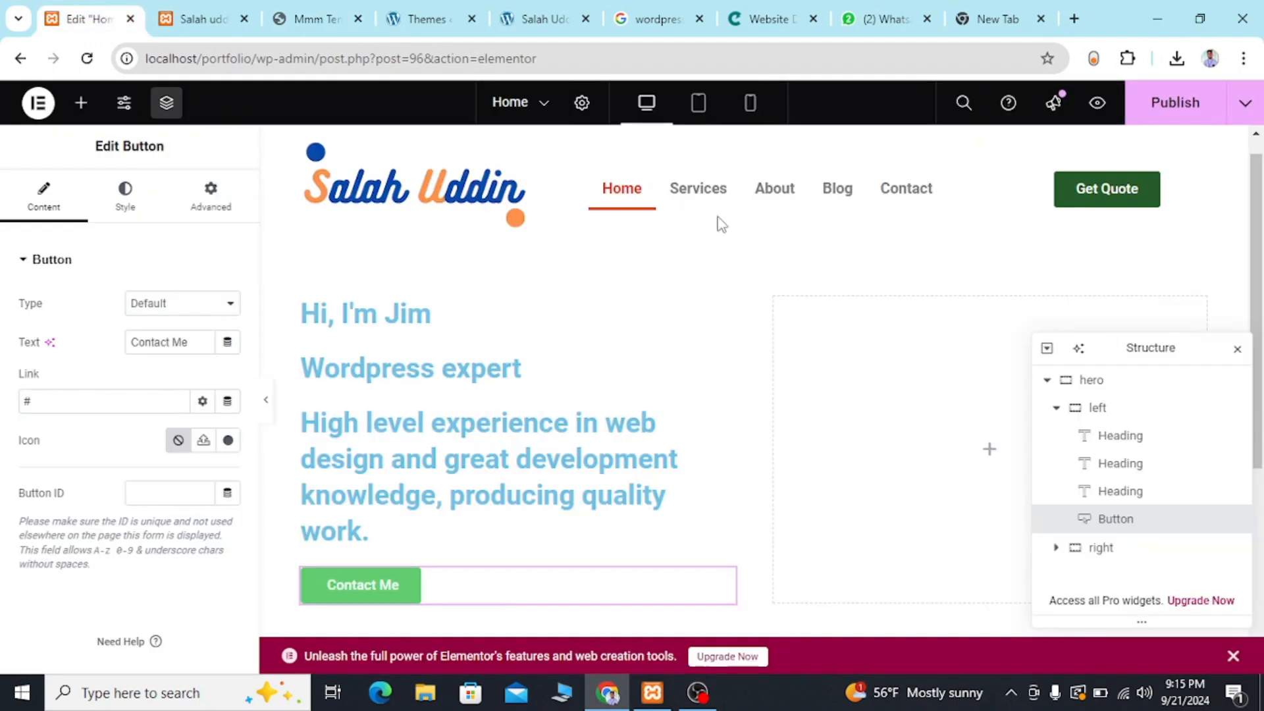
{"action": "left_click", "coordinate": [227, 444]}
{"action": "left_click", "coordinate": [524, 169]}
{"action": "type", "text": "arrow"}
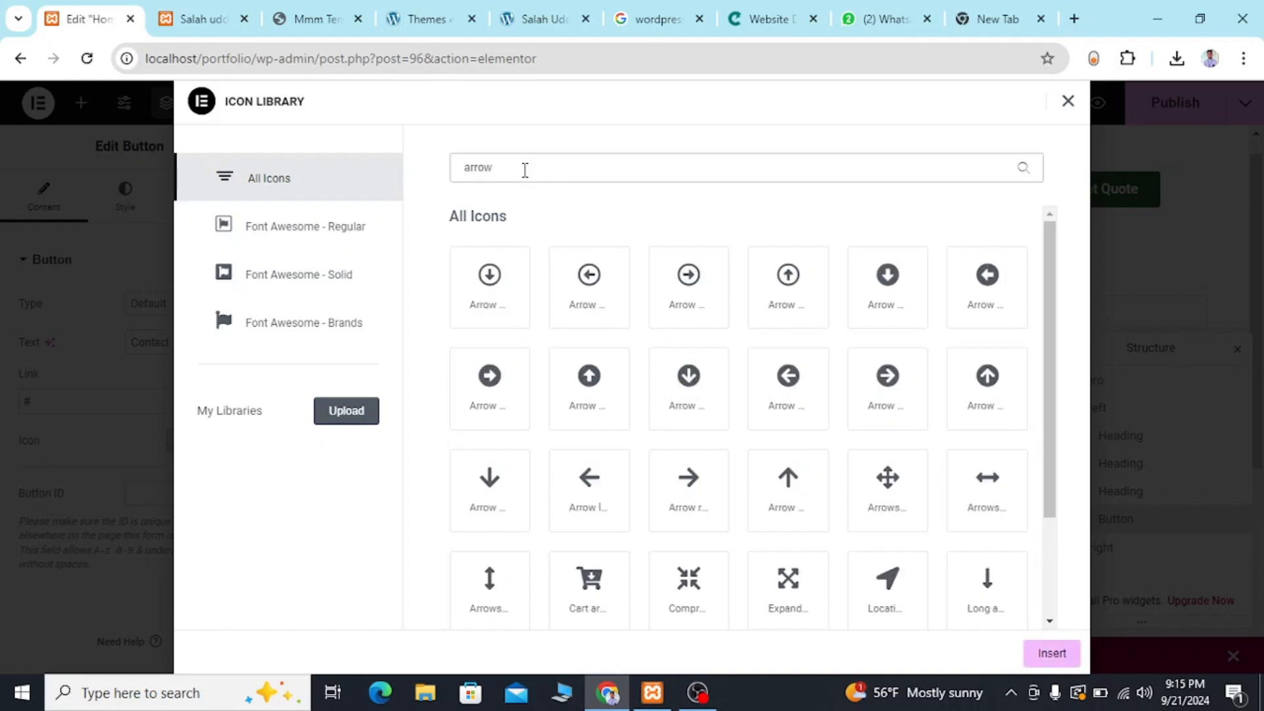
{"action": "scroll", "coordinate": [898, 481], "scroll_direction": "down", "scroll_amount": 3}
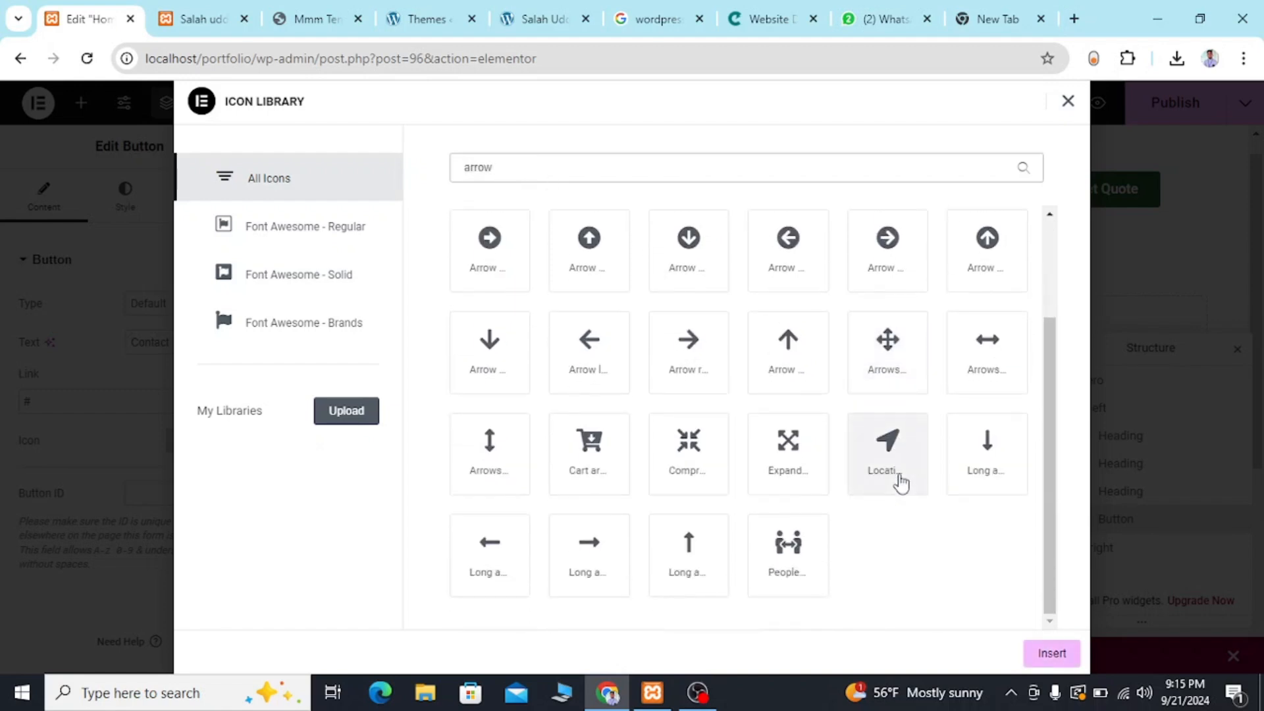
{"action": "scroll", "coordinate": [758, 314], "scroll_direction": "up", "scroll_amount": 3}
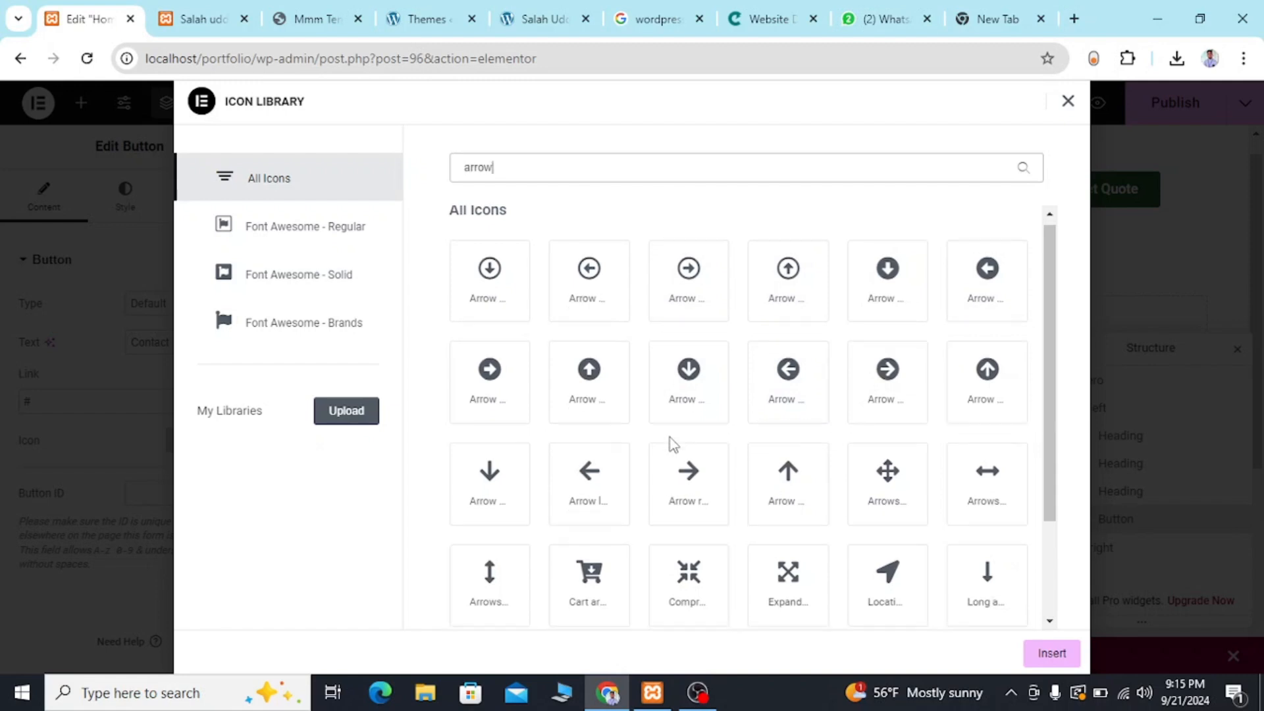
{"action": "scroll", "coordinate": [671, 443], "scroll_direction": "down", "scroll_amount": 2}
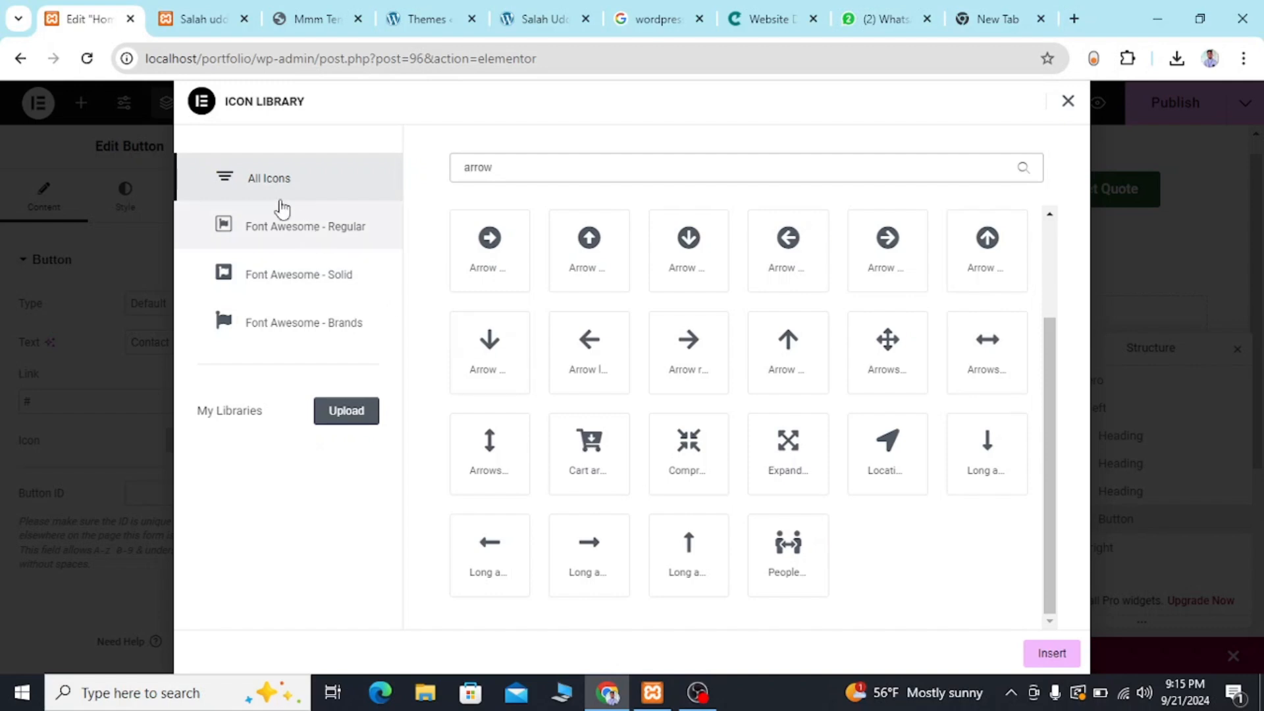
Look through the Font Awesome Regular, Solid and Brands sets for an arrow icon matching the reference button's.
{"action": "left_click", "coordinate": [257, 229]}
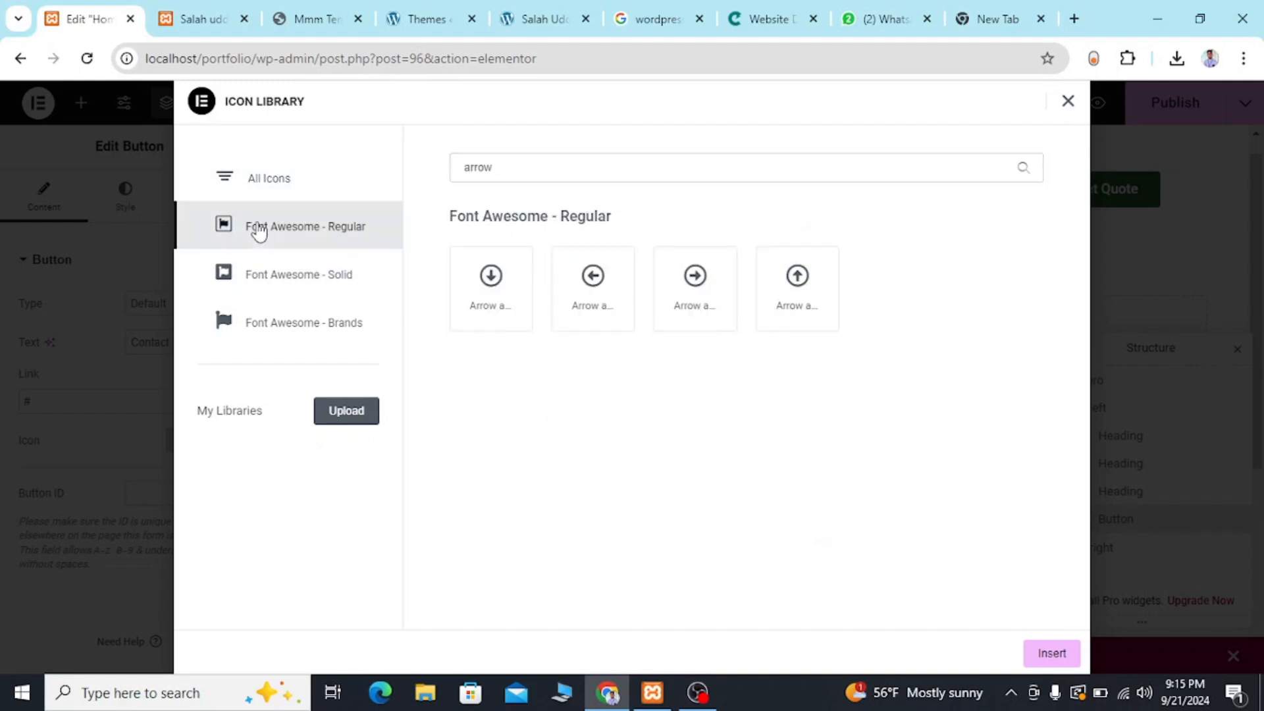
{"action": "left_click", "coordinate": [257, 287]}
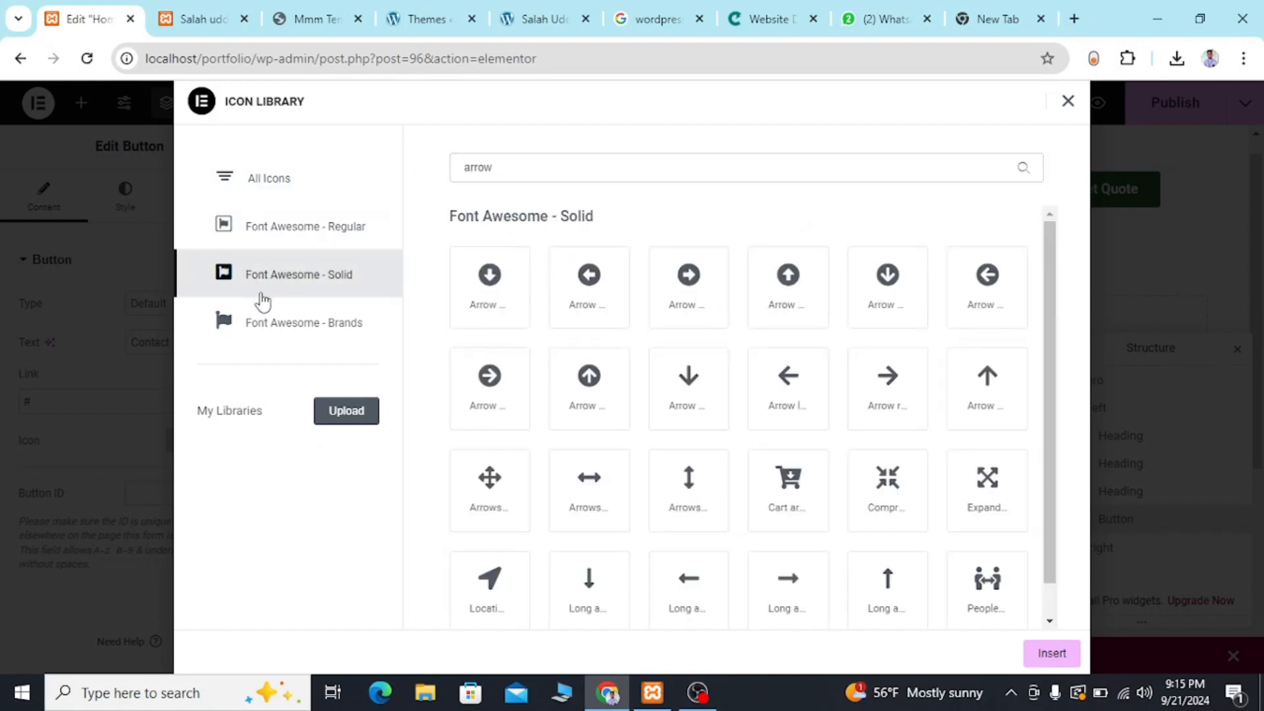
{"action": "left_click", "coordinate": [264, 324]}
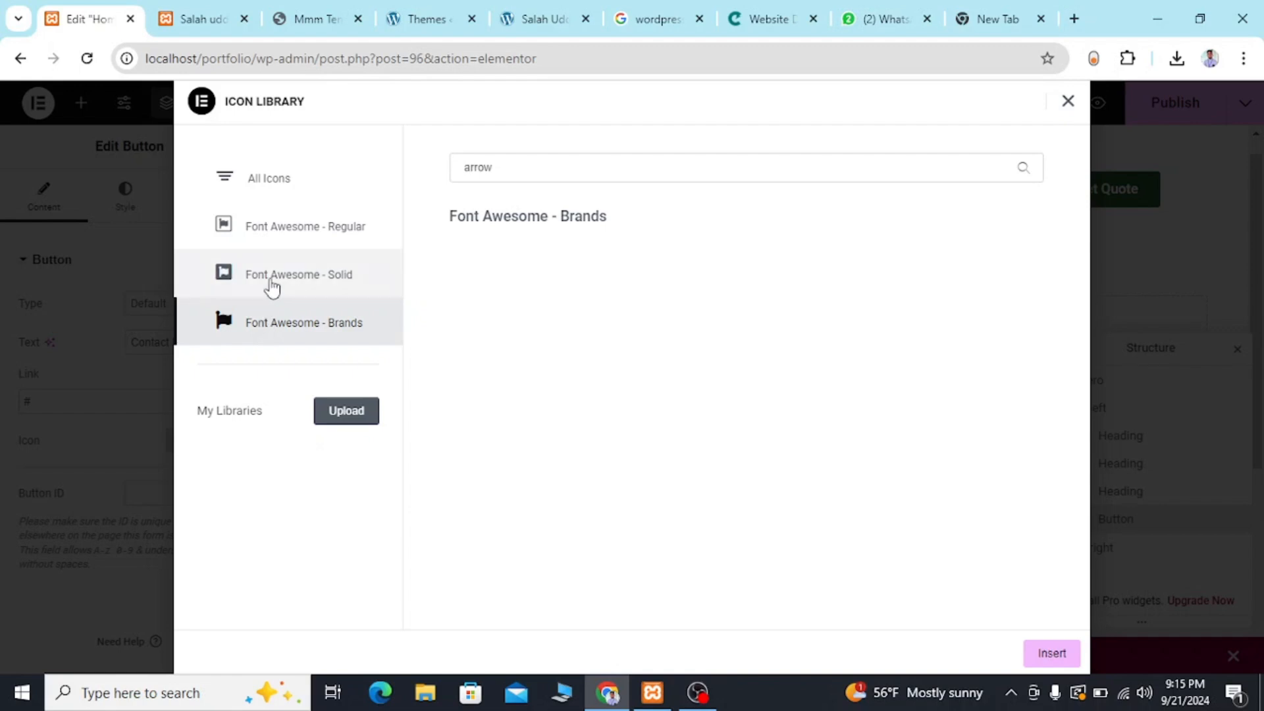
{"action": "left_click", "coordinate": [267, 284]}
{"action": "scroll", "coordinate": [714, 478], "scroll_direction": "down", "scroll_amount": 1}
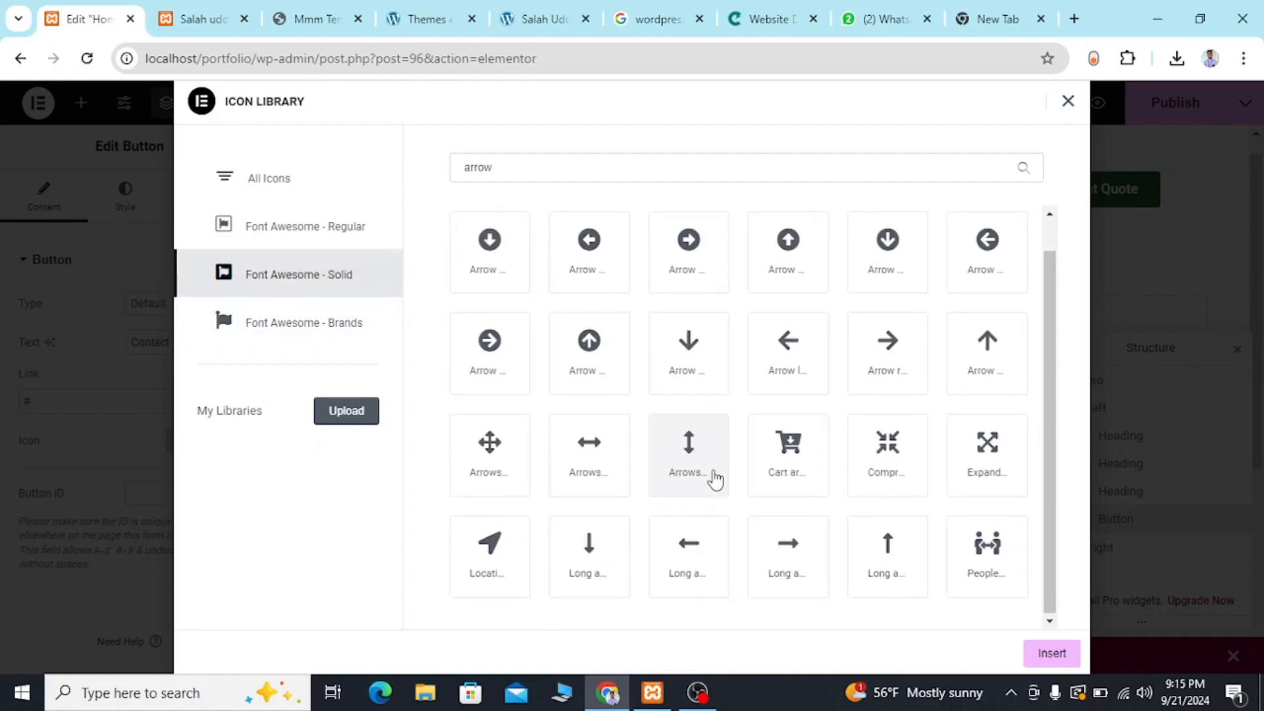
{"action": "scroll", "coordinate": [714, 478], "scroll_direction": "up", "scroll_amount": 1}
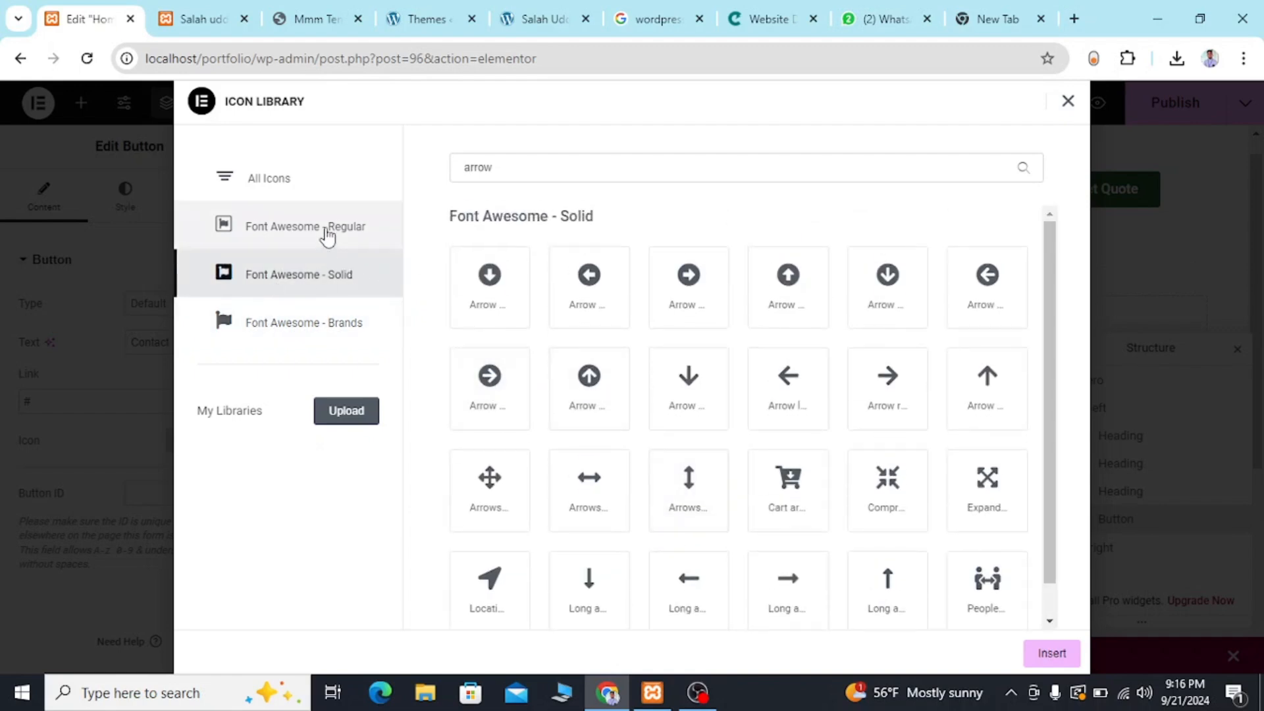
{"action": "left_click", "coordinate": [327, 235]}
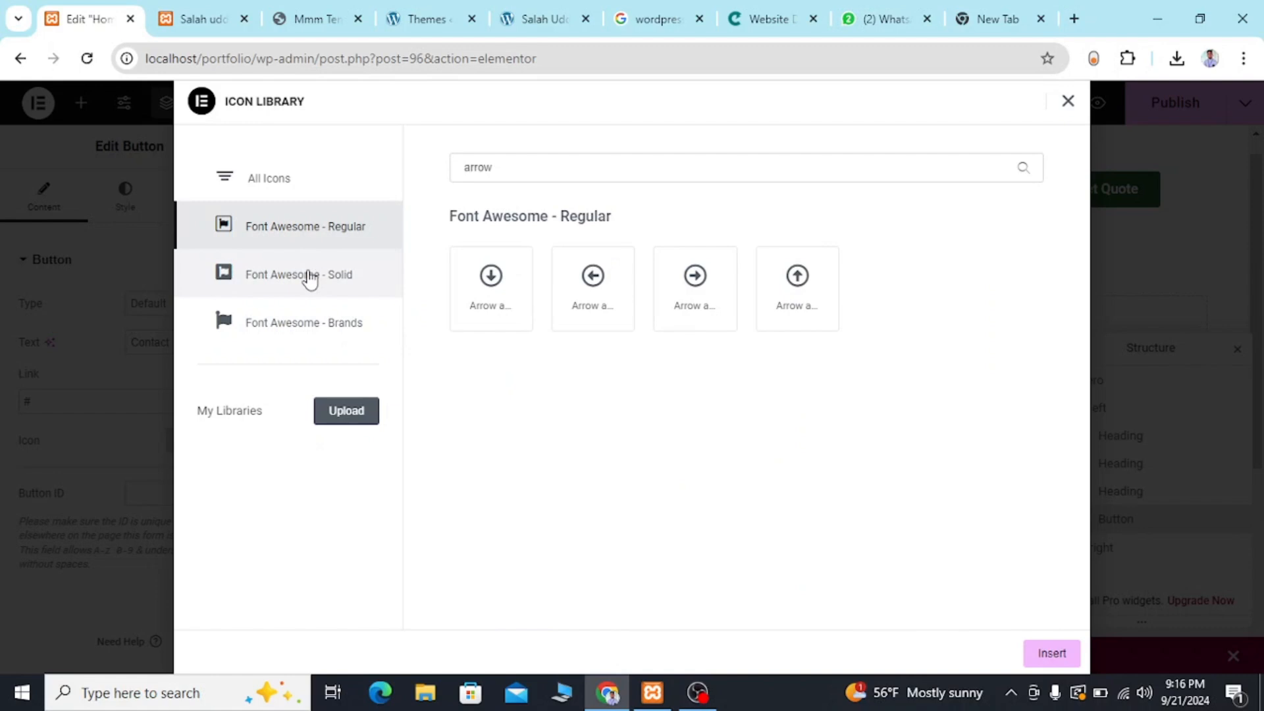
{"action": "left_click", "coordinate": [309, 279]}
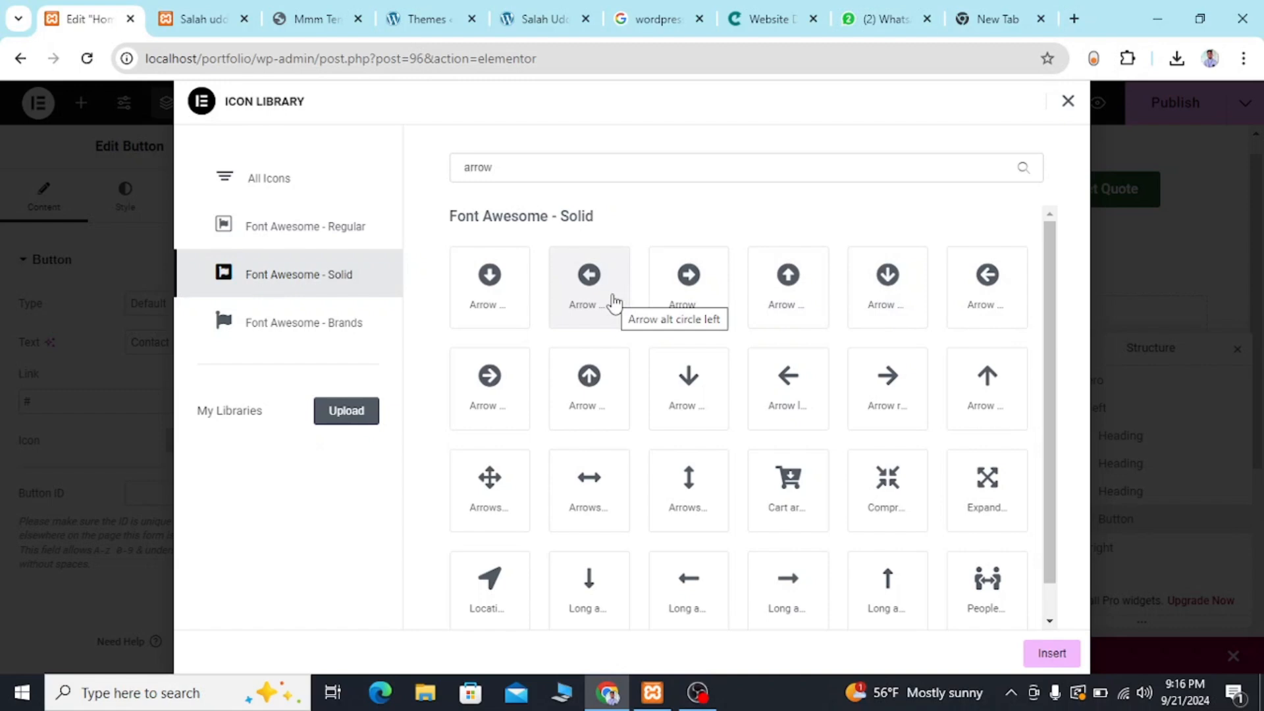
{"action": "scroll", "coordinate": [612, 302], "scroll_direction": "down", "scroll_amount": 1}
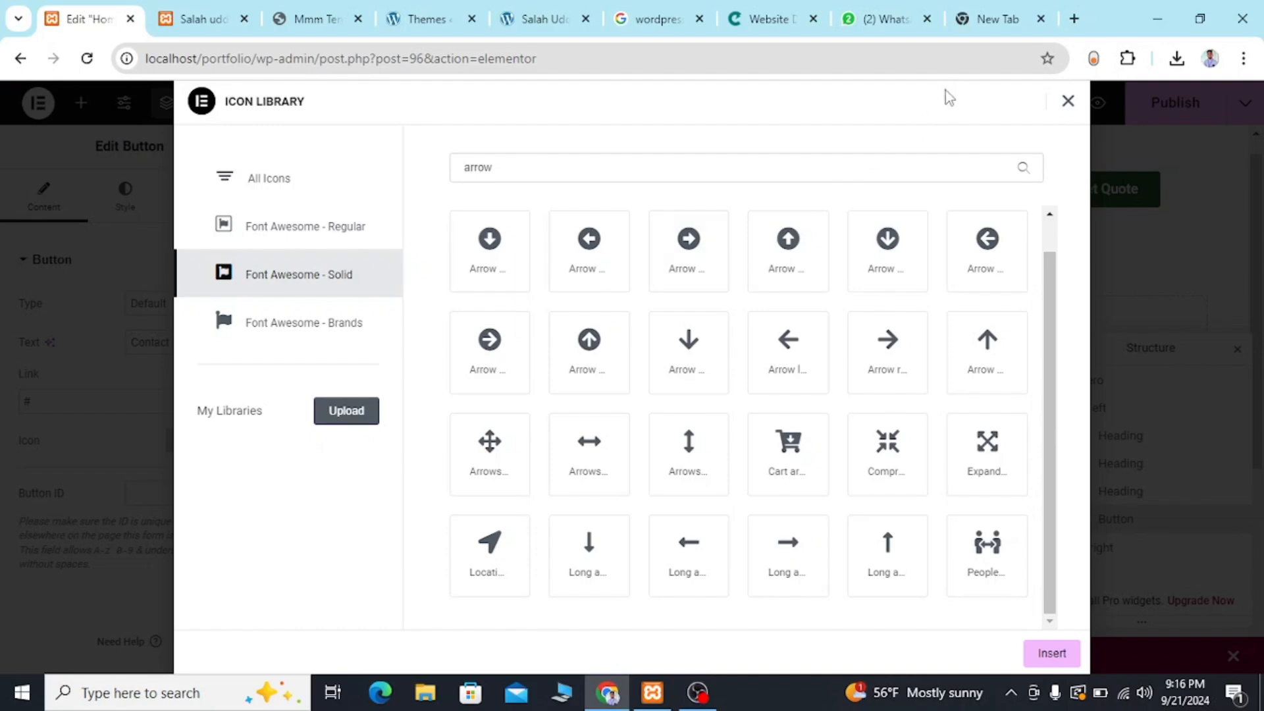
Search Google for "right arrow svg" in the empty browser tab.
{"action": "left_click", "coordinate": [1007, 8]}
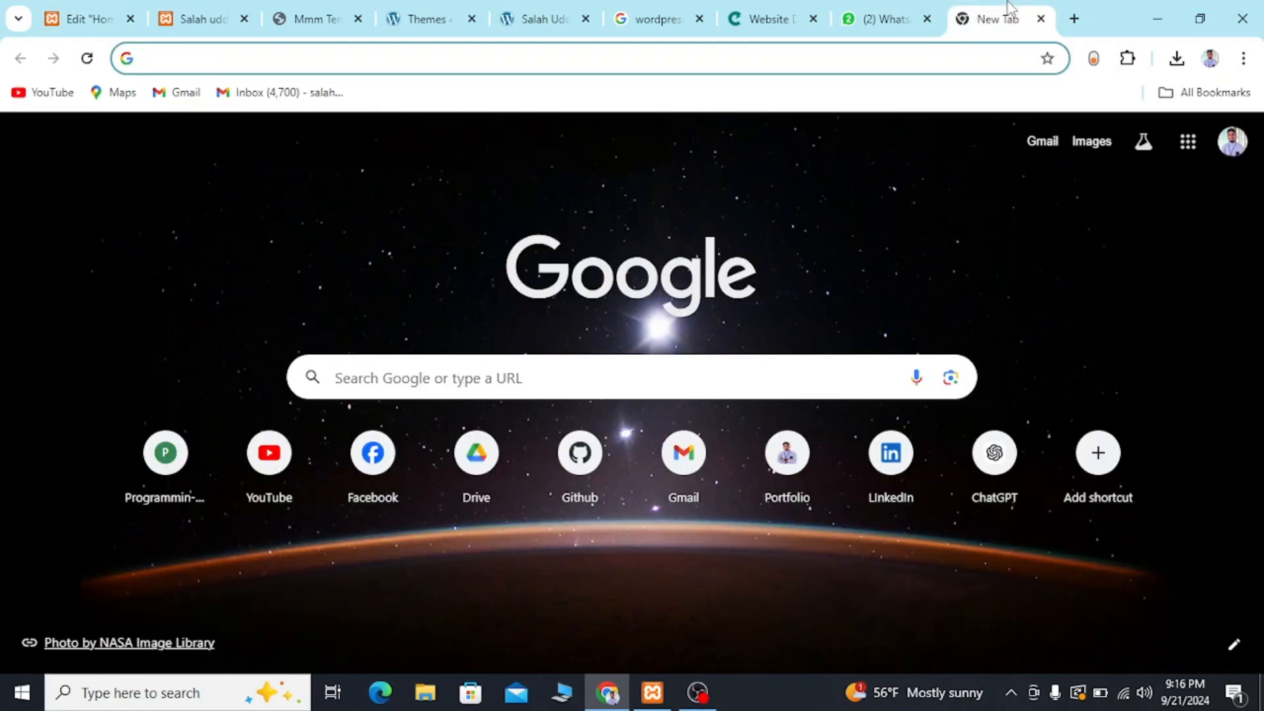
{"action": "type", "text": "a"}
{"action": "key", "text": "BackSpace"}
{"action": "type", "text": "right"}
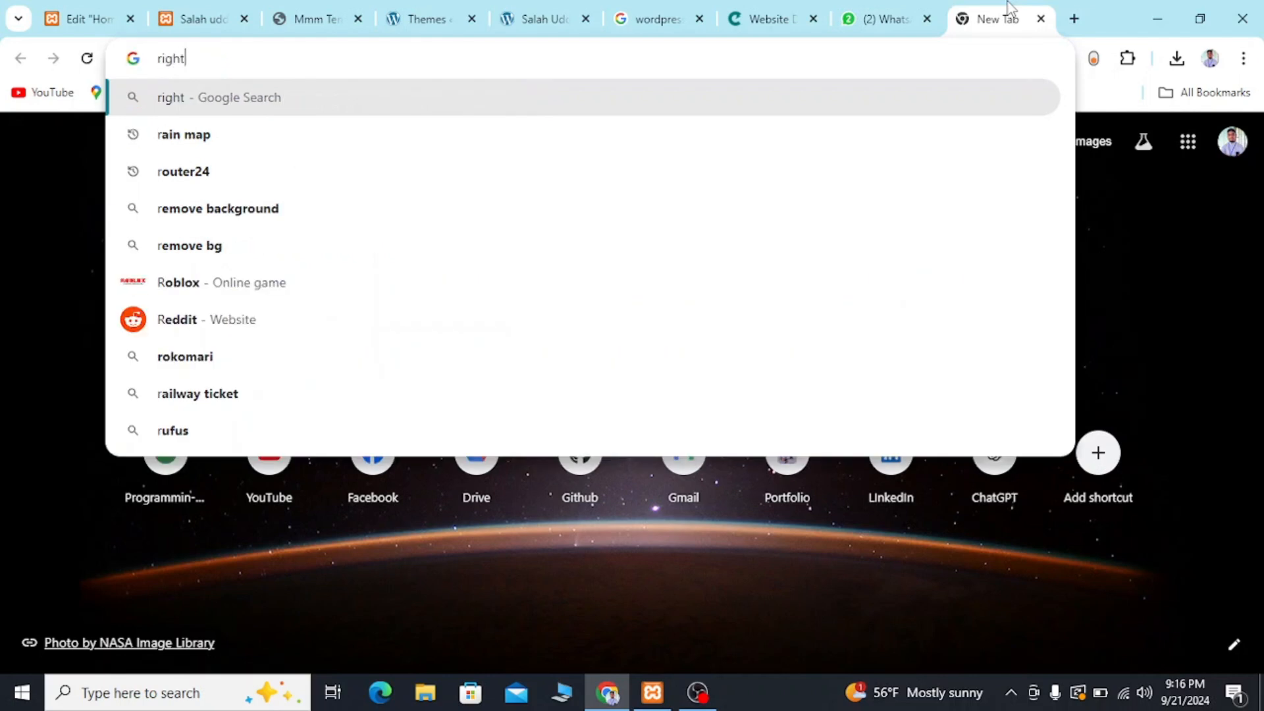
{"action": "type", "text": " arrw"}
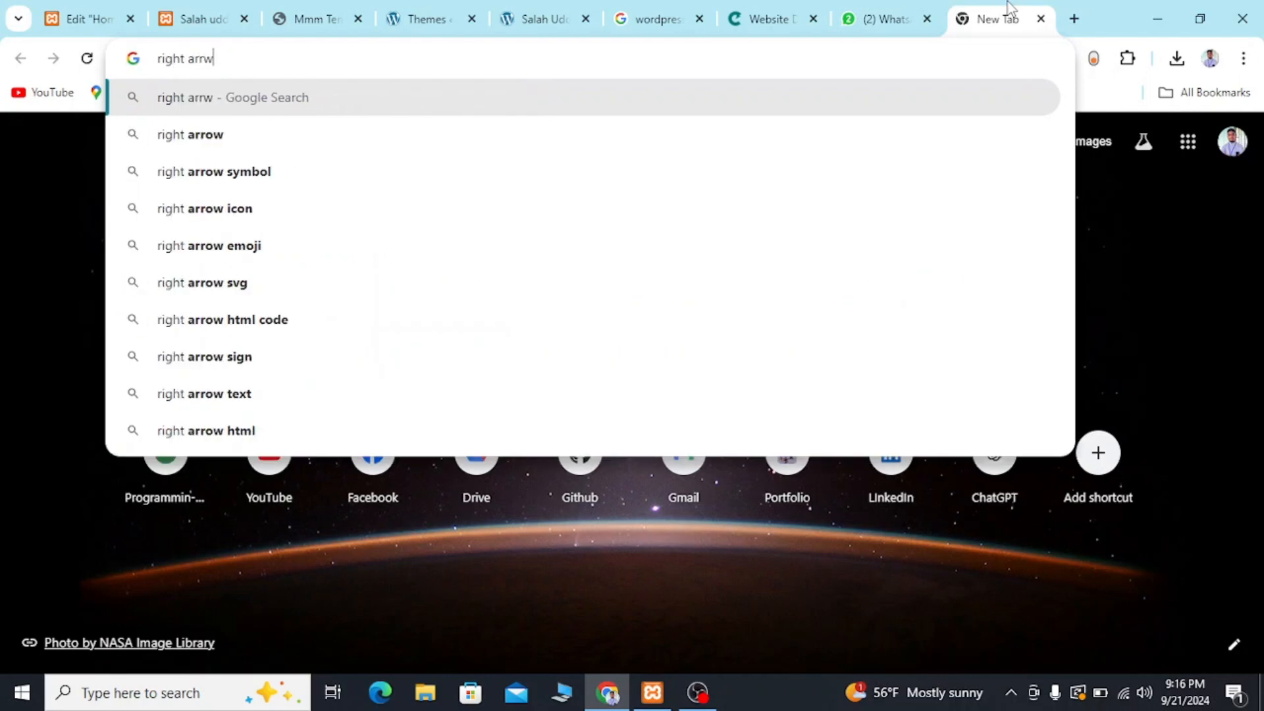
{"action": "key", "text": "BackSpace"}
{"action": "type", "text": "ow sv"}
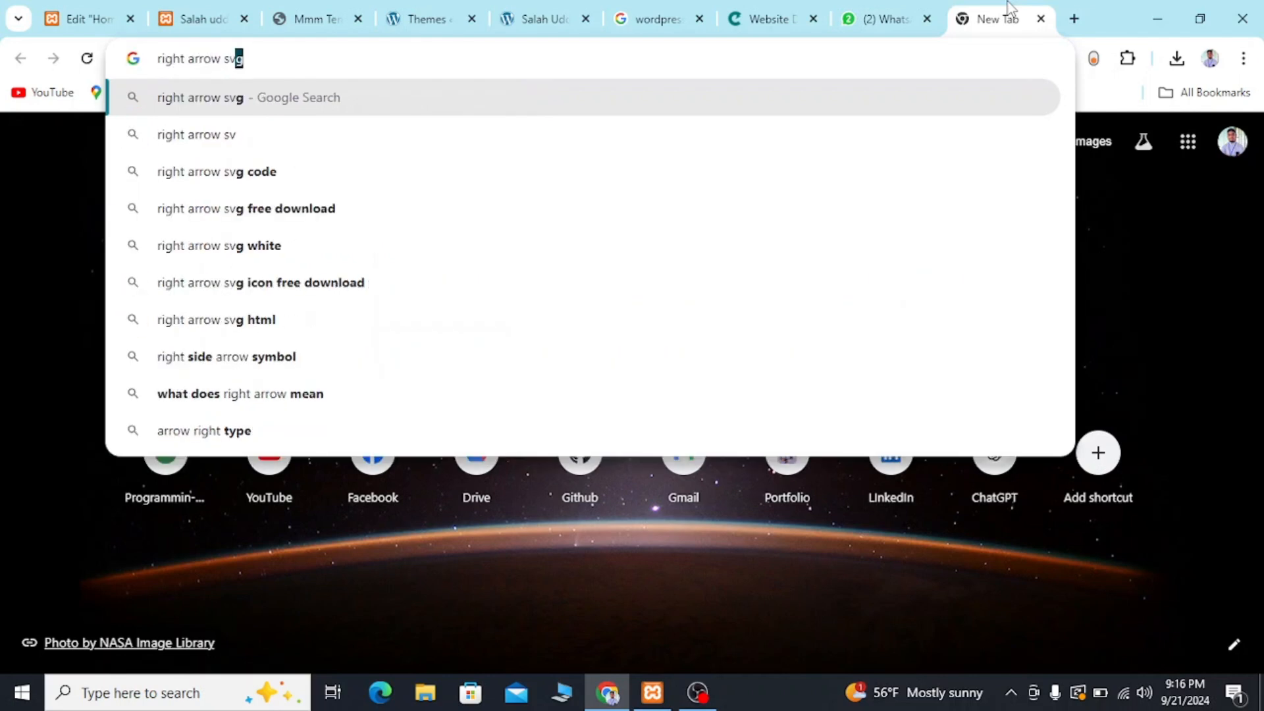
{"action": "type", "text": "g"}
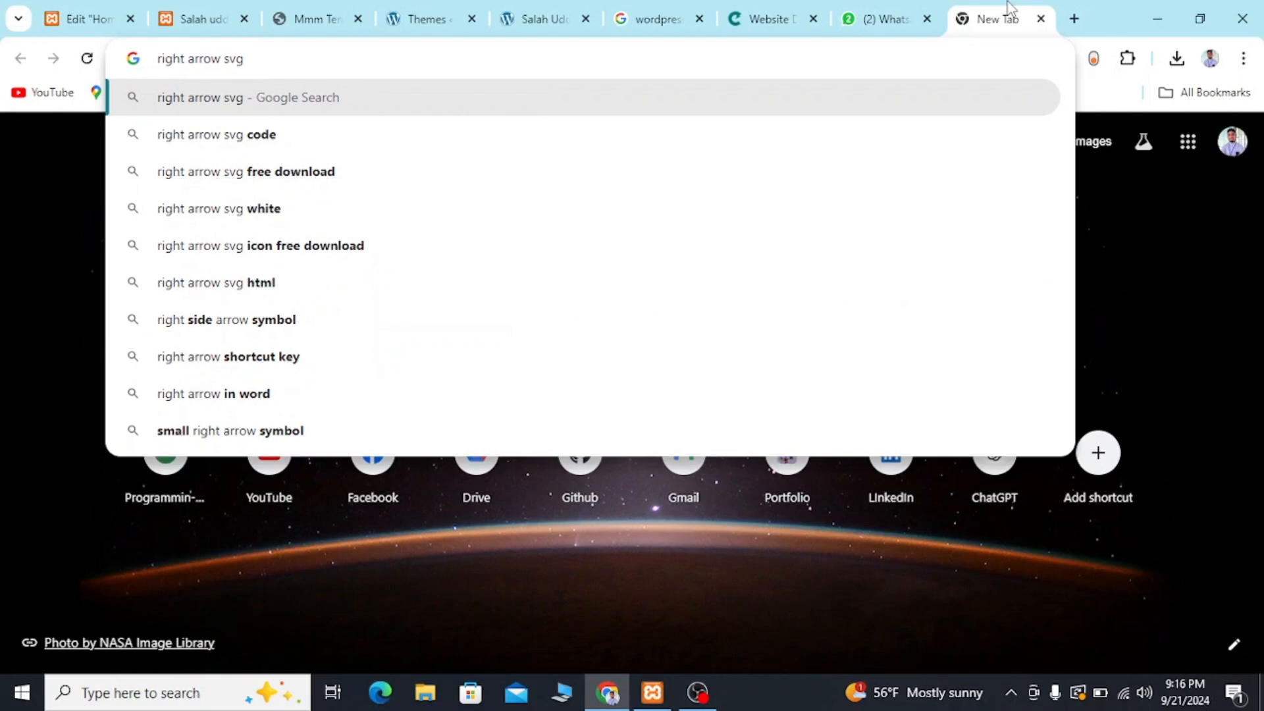
{"action": "key", "text": "Return"}
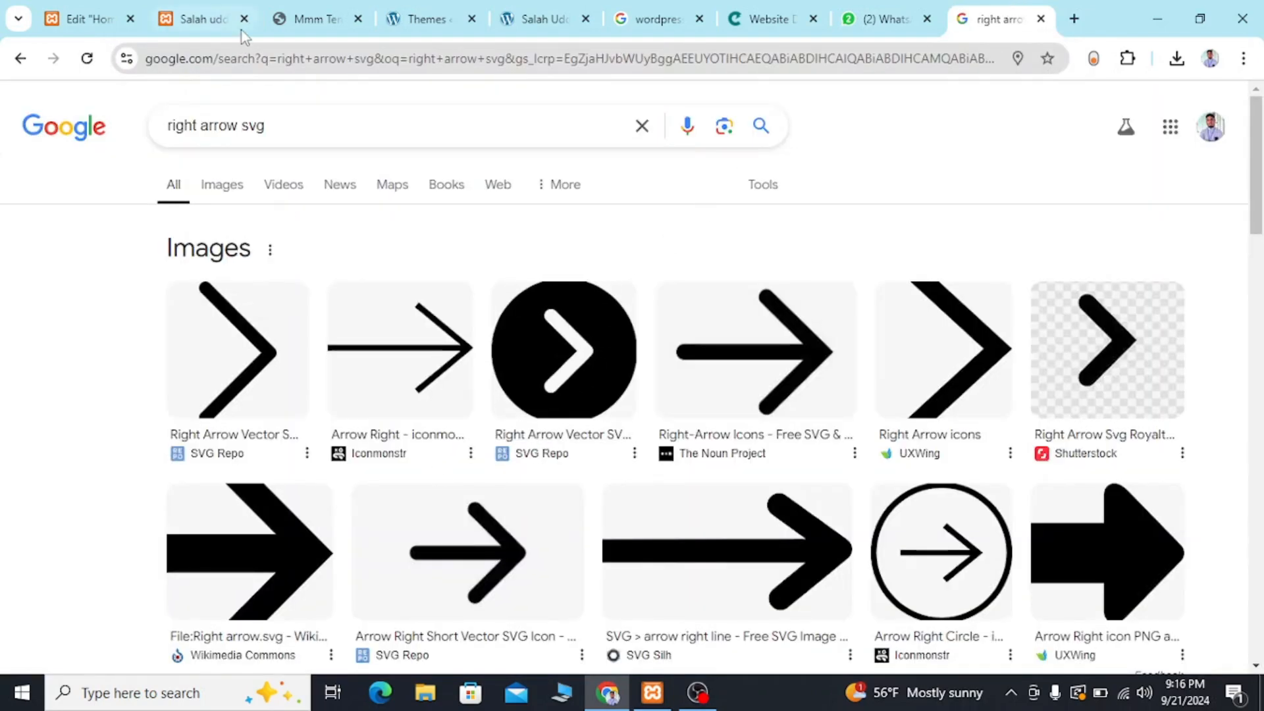
Check the reference template's button arrow and try to get the matching chevron from Shutterstock's right-arrow results.
{"action": "left_click", "coordinate": [285, 24]}
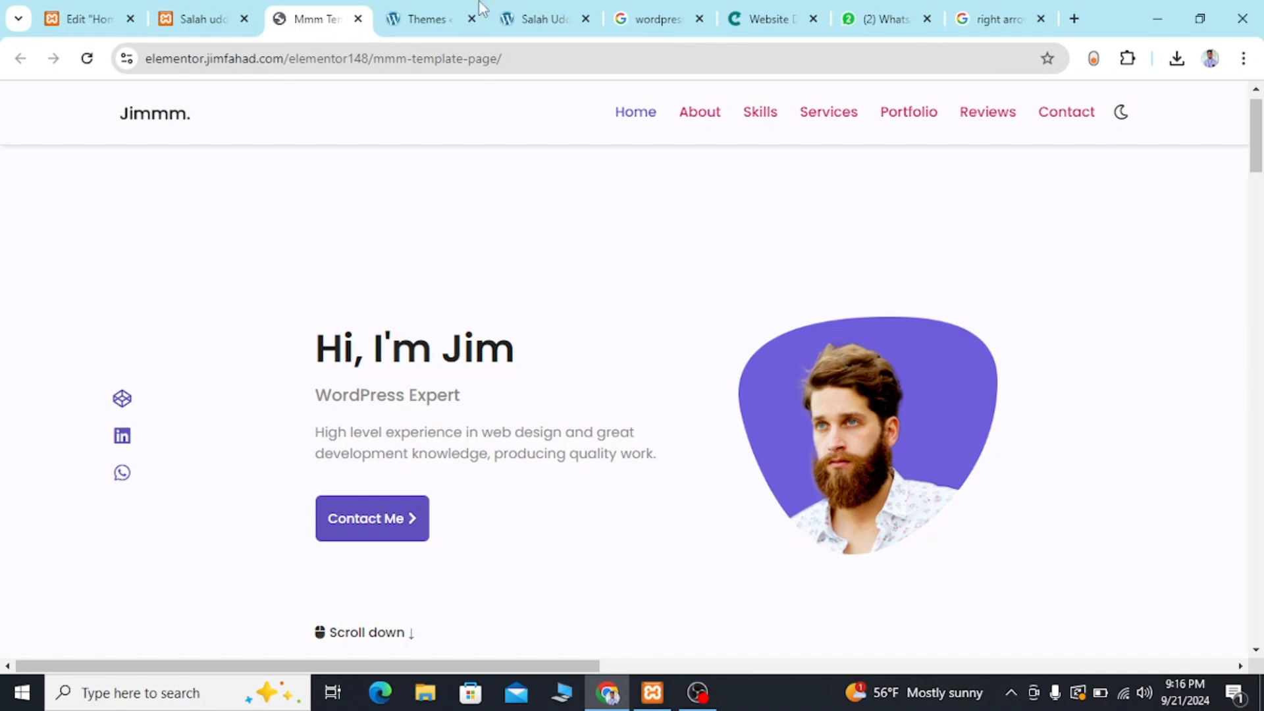
{"action": "left_click", "coordinate": [993, 24]}
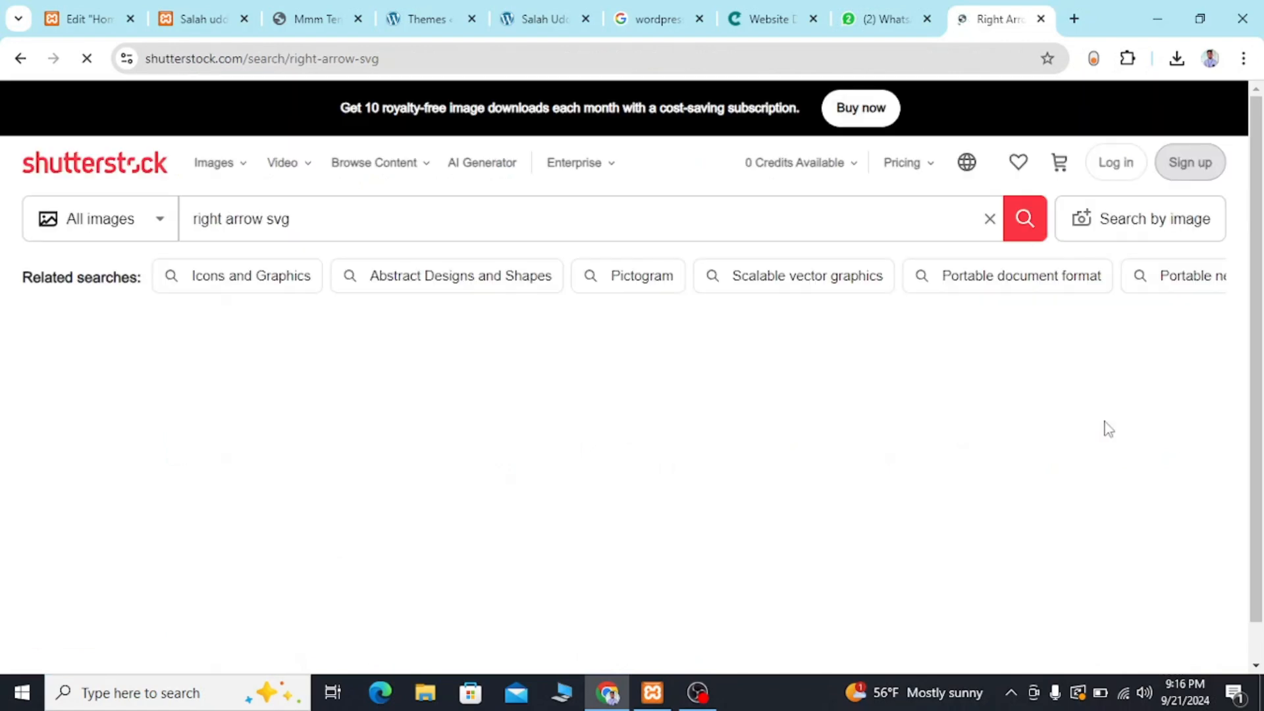
{"action": "scroll", "coordinate": [573, 461], "scroll_direction": "down", "scroll_amount": 2}
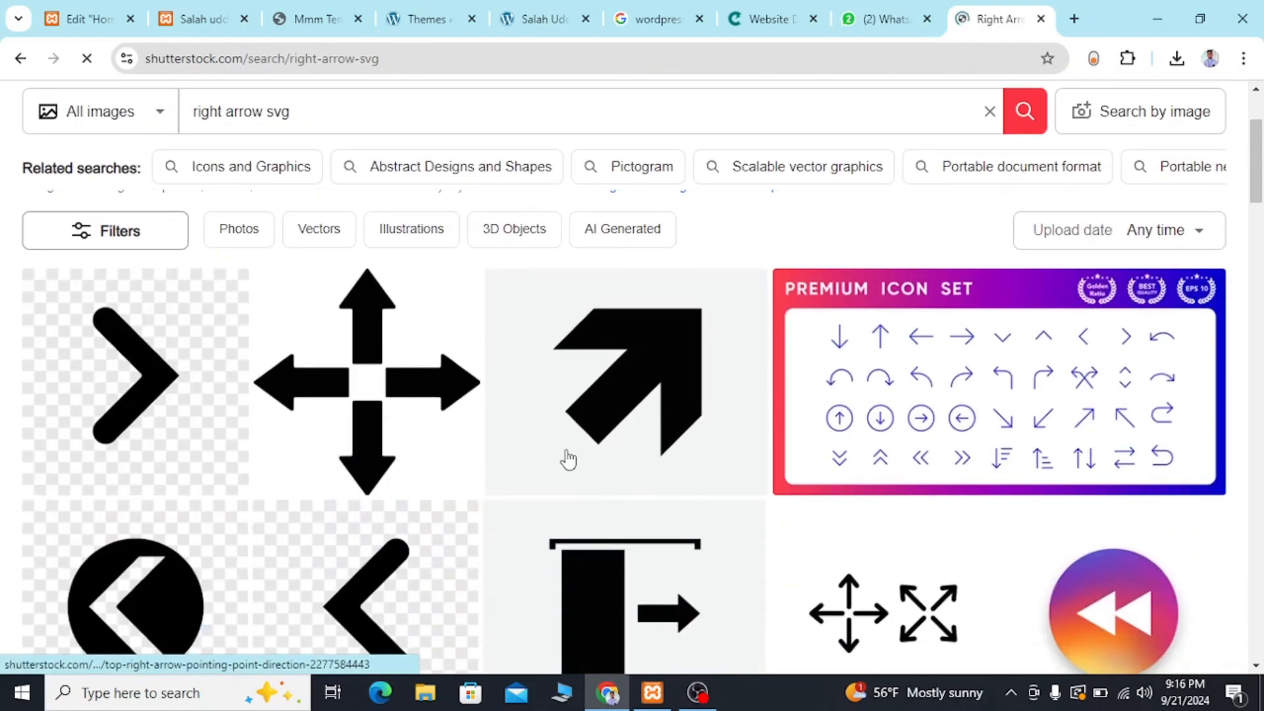
{"action": "left_click", "coordinate": [111, 379]}
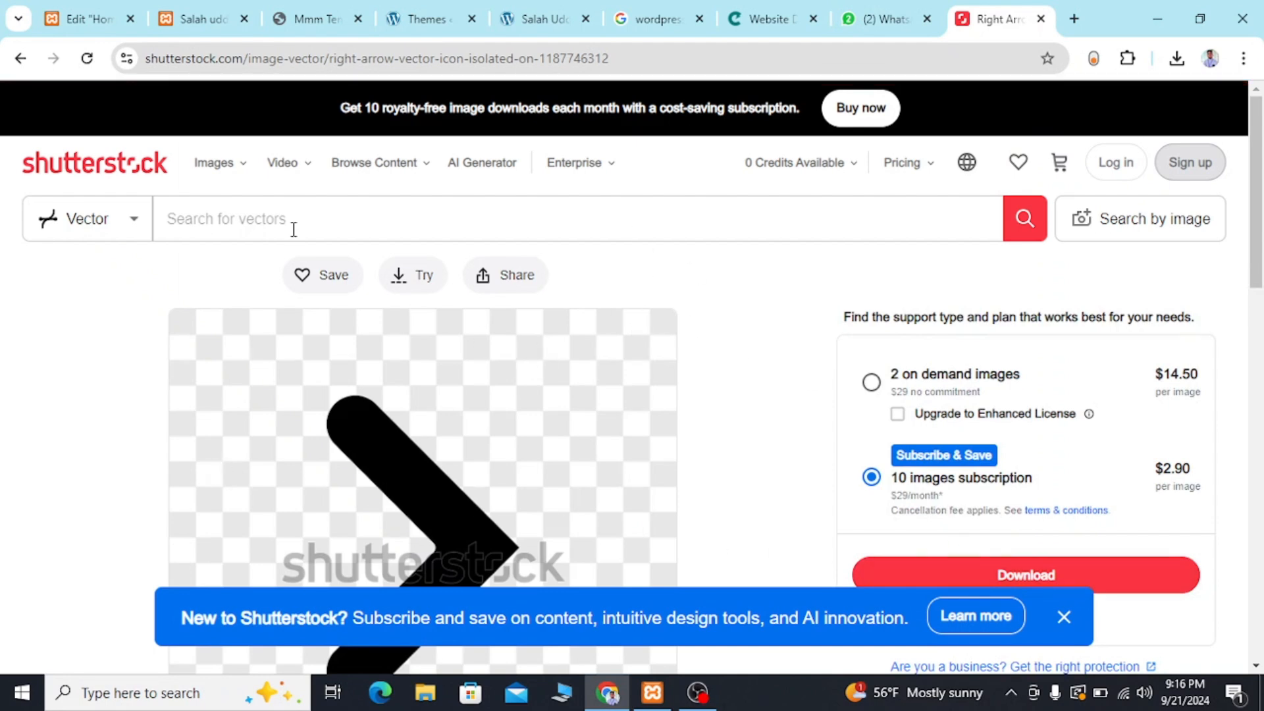
{"action": "left_click", "coordinate": [399, 278]}
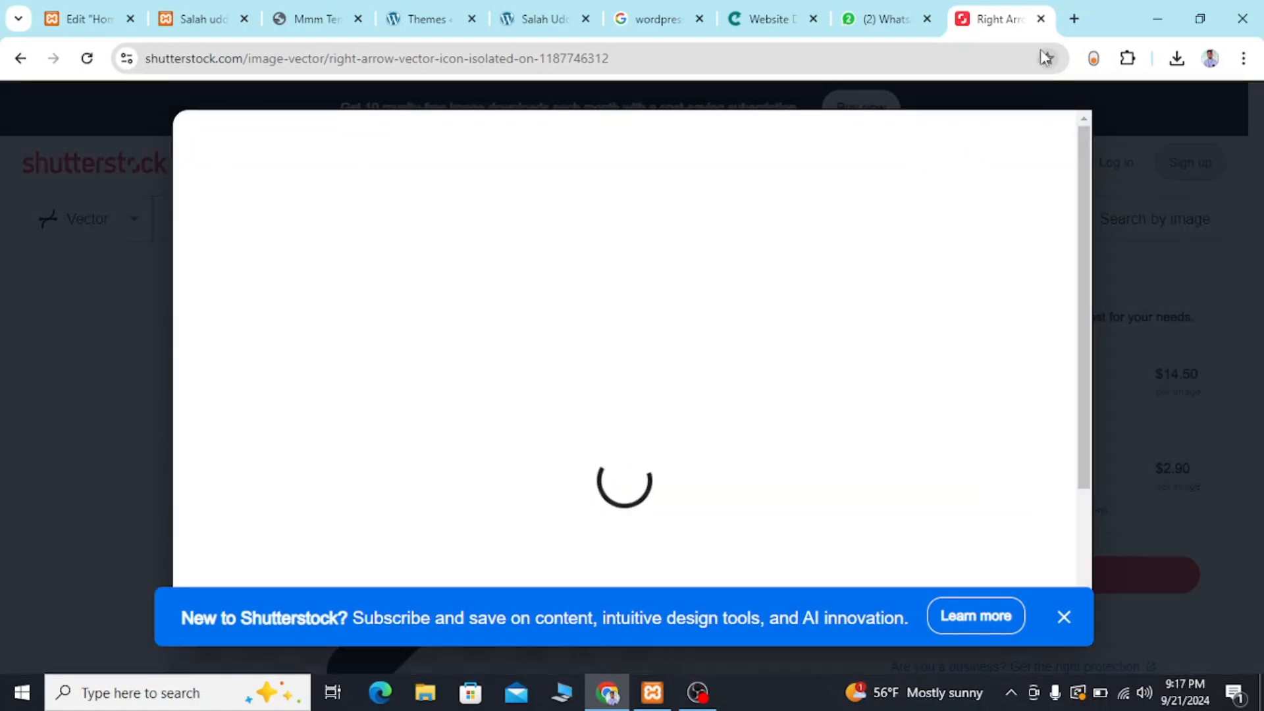
{"action": "left_click", "coordinate": [15, 77]}
{"action": "left_click", "coordinate": [14, 78]}
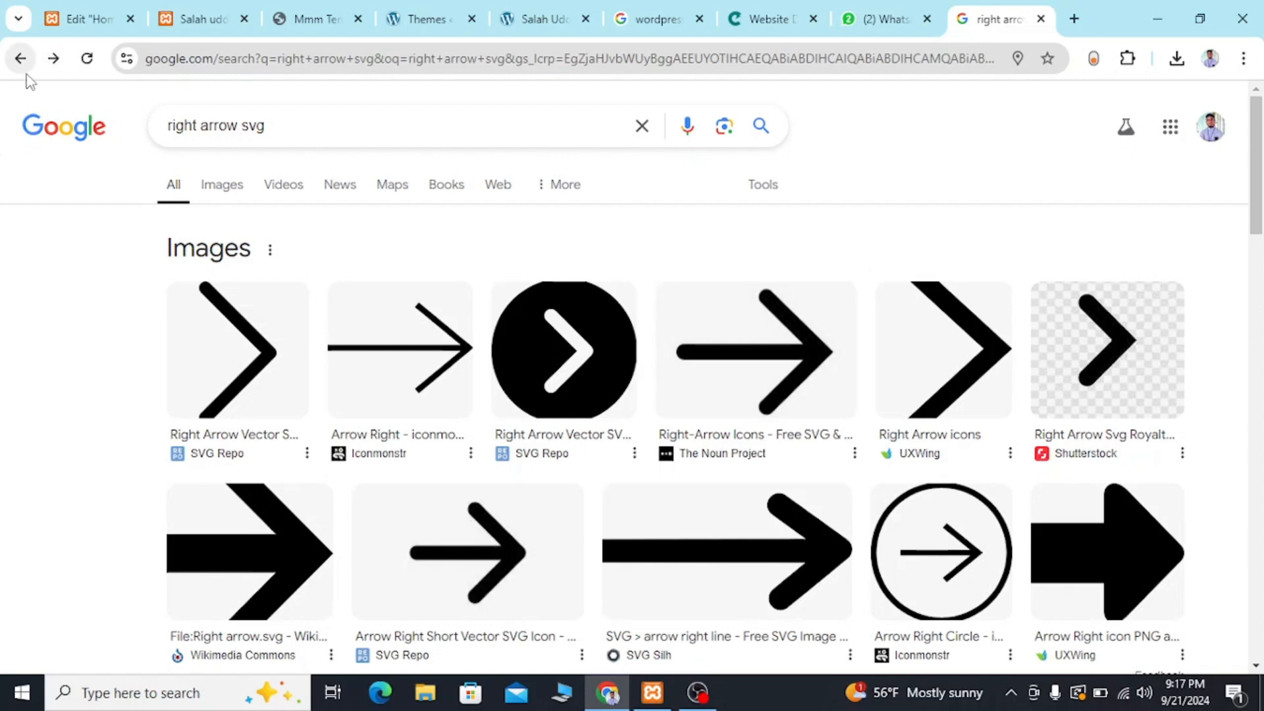
Open Reshot's Free SVG Arrow Icons page from the Google results and search its icons for "Arrow right".
{"action": "scroll", "coordinate": [600, 429], "scroll_direction": "down", "scroll_amount": 4}
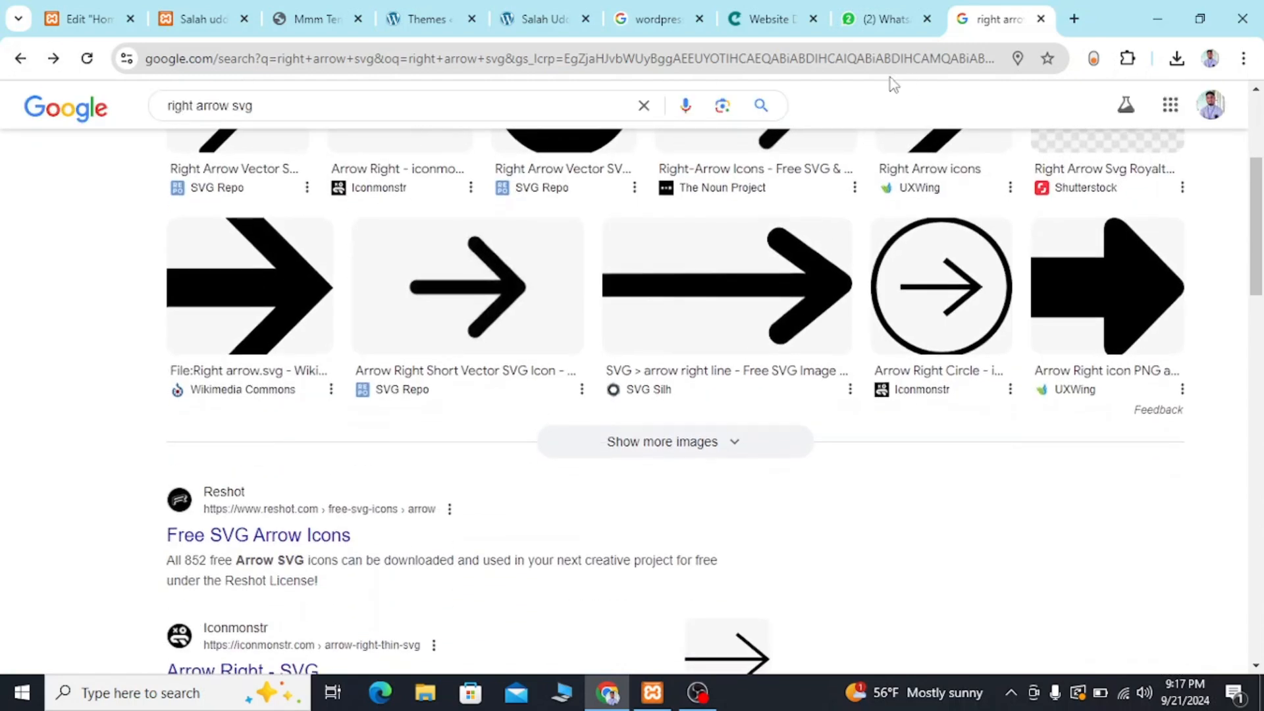
{"action": "scroll", "coordinate": [649, 511], "scroll_direction": "down", "scroll_amount": 1}
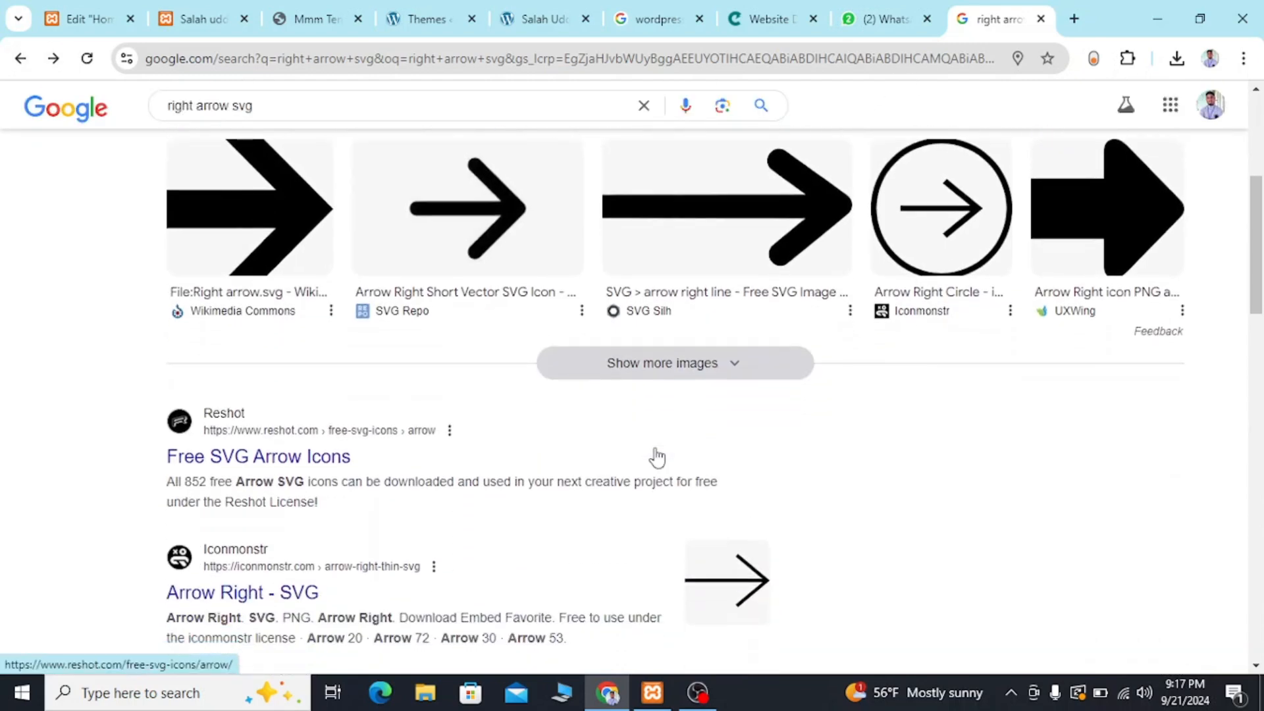
{"action": "left_click", "coordinate": [263, 454]}
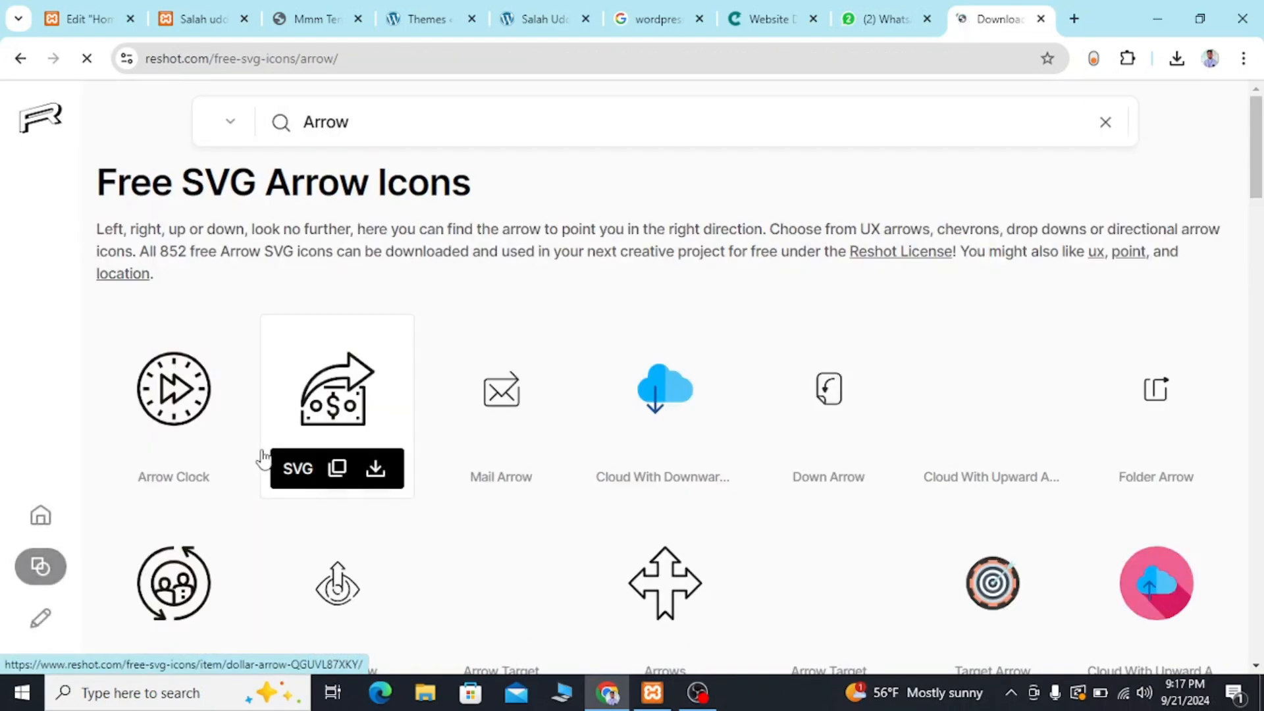
{"action": "scroll", "coordinate": [612, 527], "scroll_direction": "down", "scroll_amount": 2}
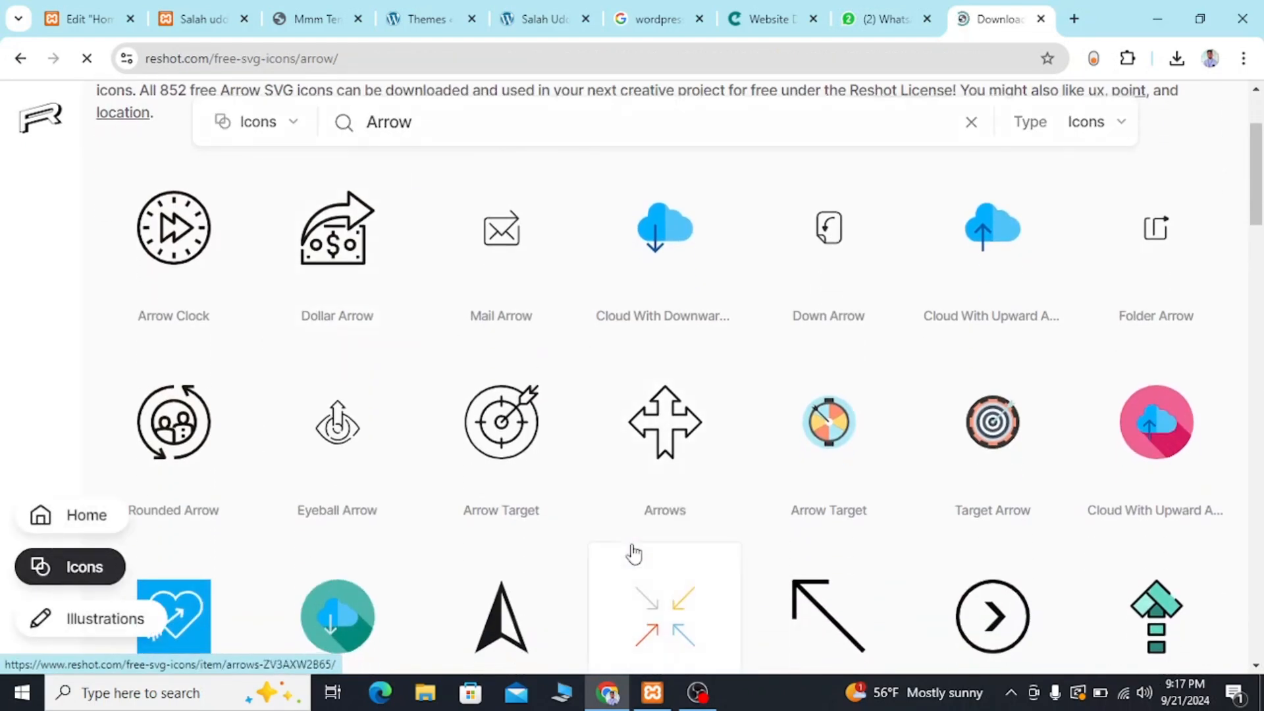
{"action": "scroll", "coordinate": [634, 555], "scroll_direction": "up", "scroll_amount": 2}
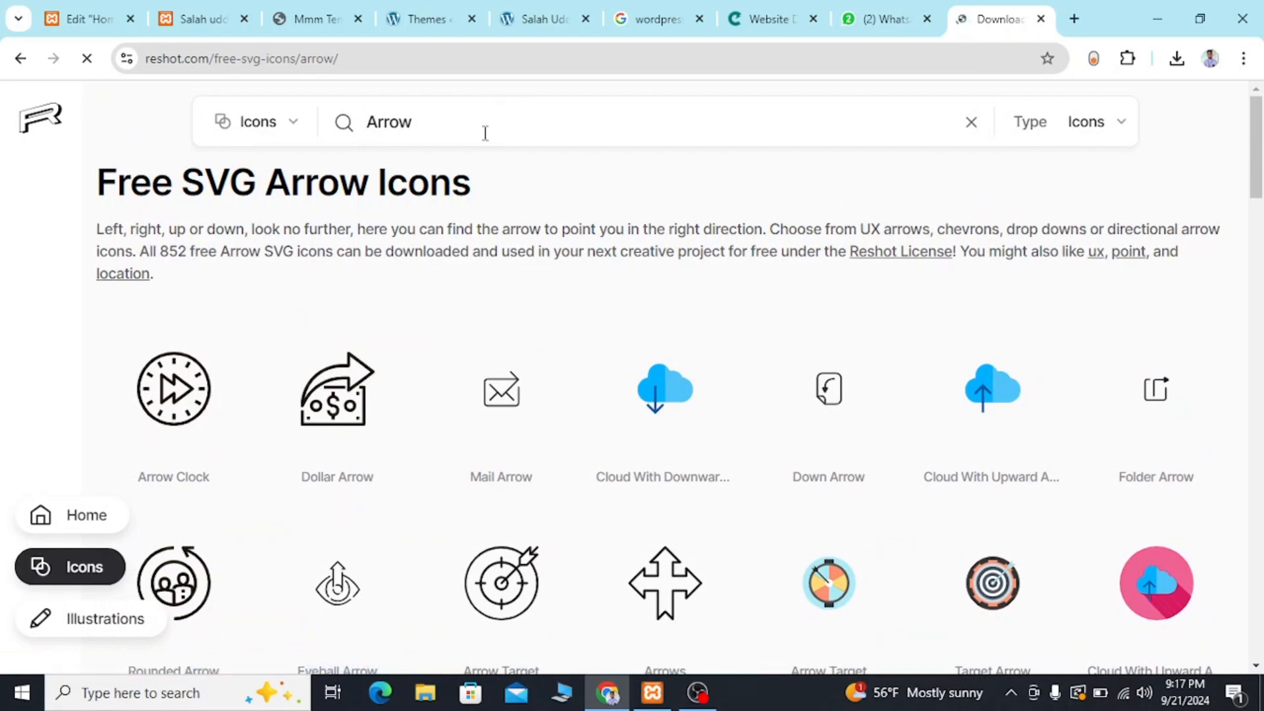
{"action": "type", "text": "r"}
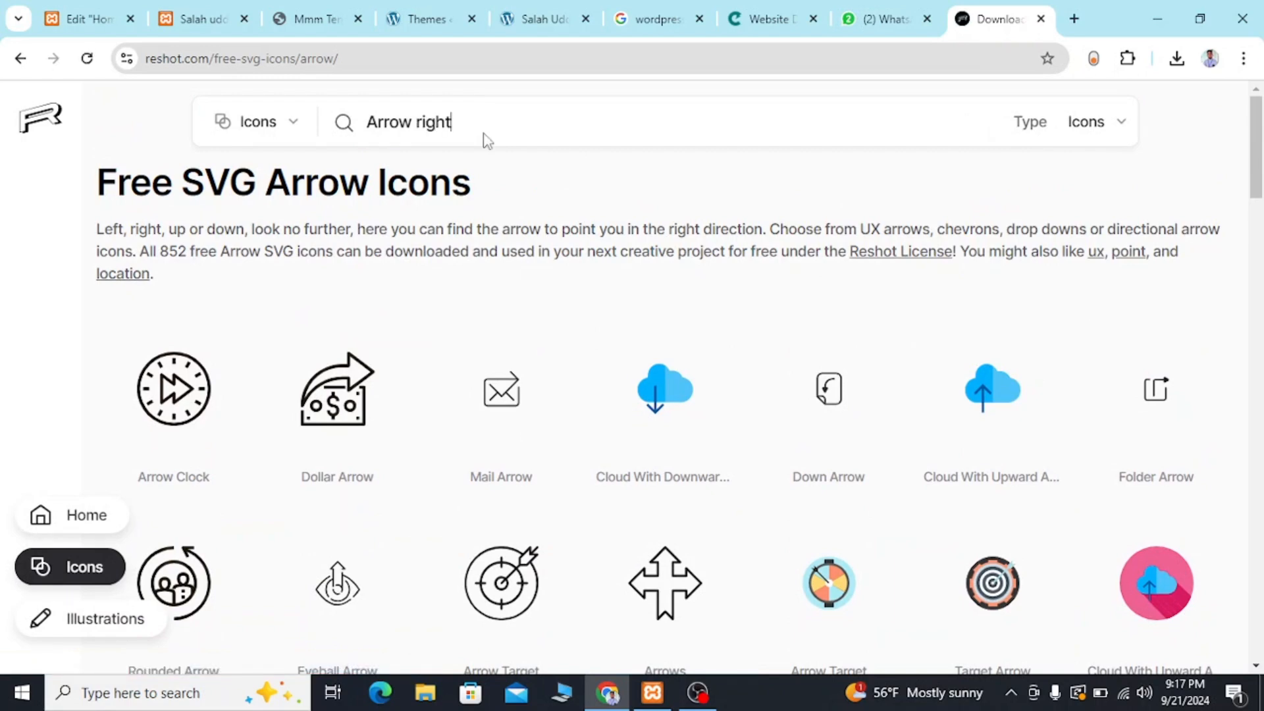
{"action": "type", "text": "ight"}
{"action": "key", "text": "Return"}
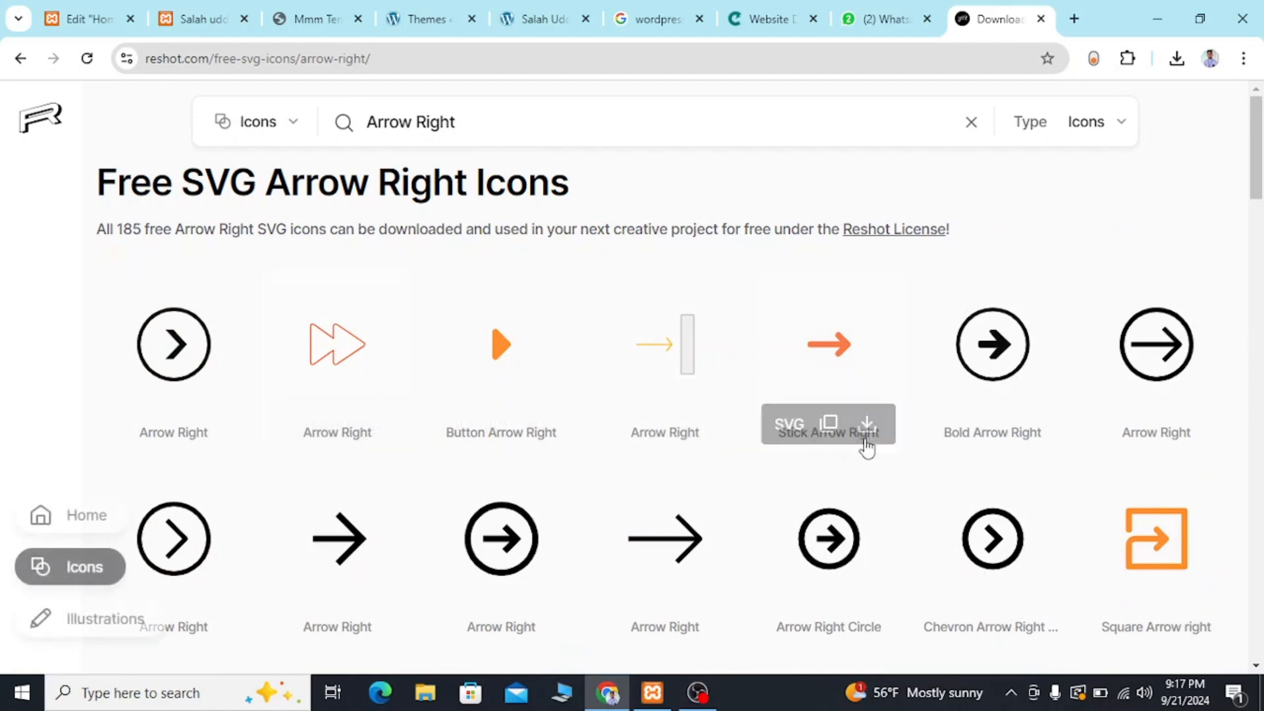
Download the plain Arrow Chevron Right icon as an SVG and dismiss the Envato advert.
{"action": "scroll", "coordinate": [663, 485], "scroll_direction": "down", "scroll_amount": 2}
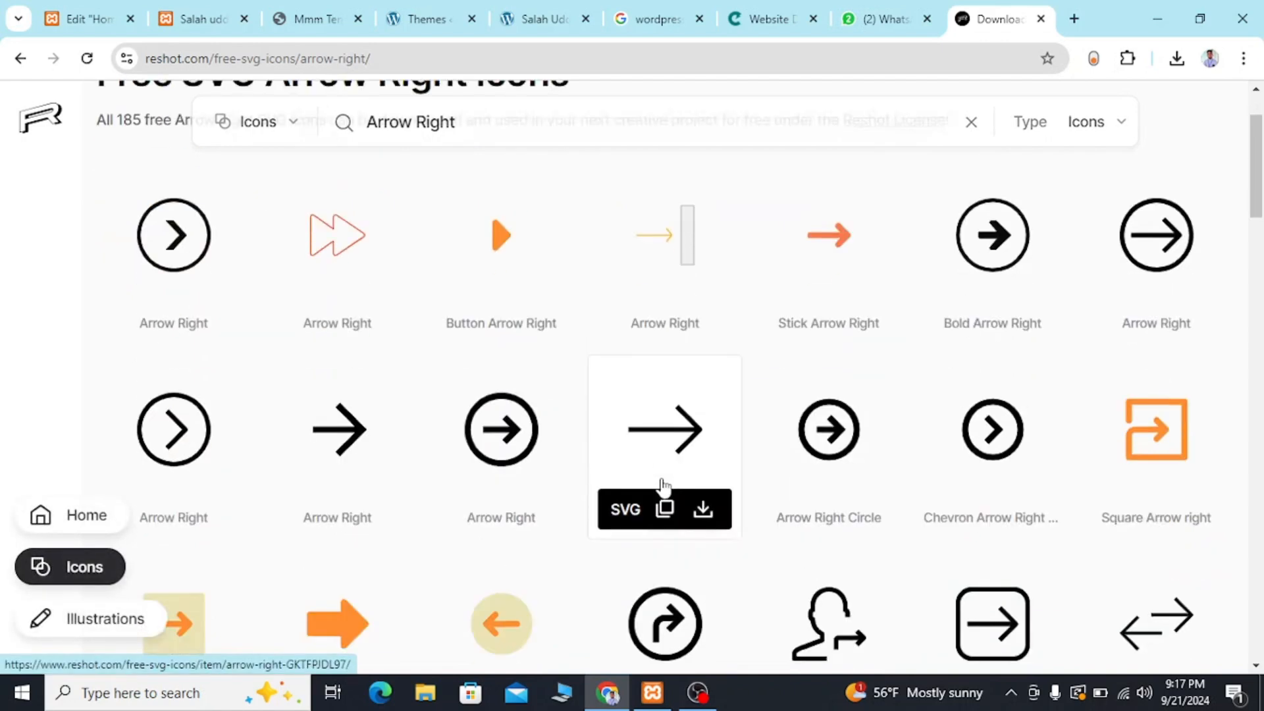
{"action": "scroll", "coordinate": [663, 486], "scroll_direction": "down", "scroll_amount": 8}
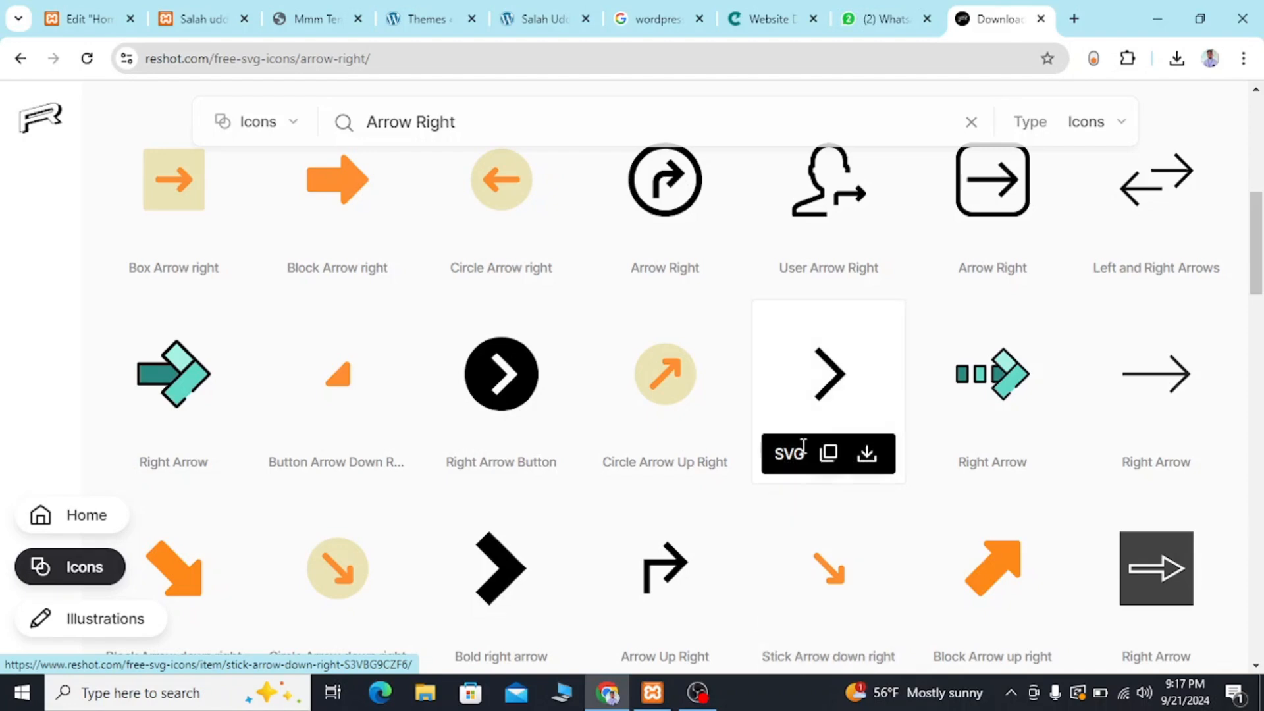
{"action": "left_click", "coordinate": [865, 454]}
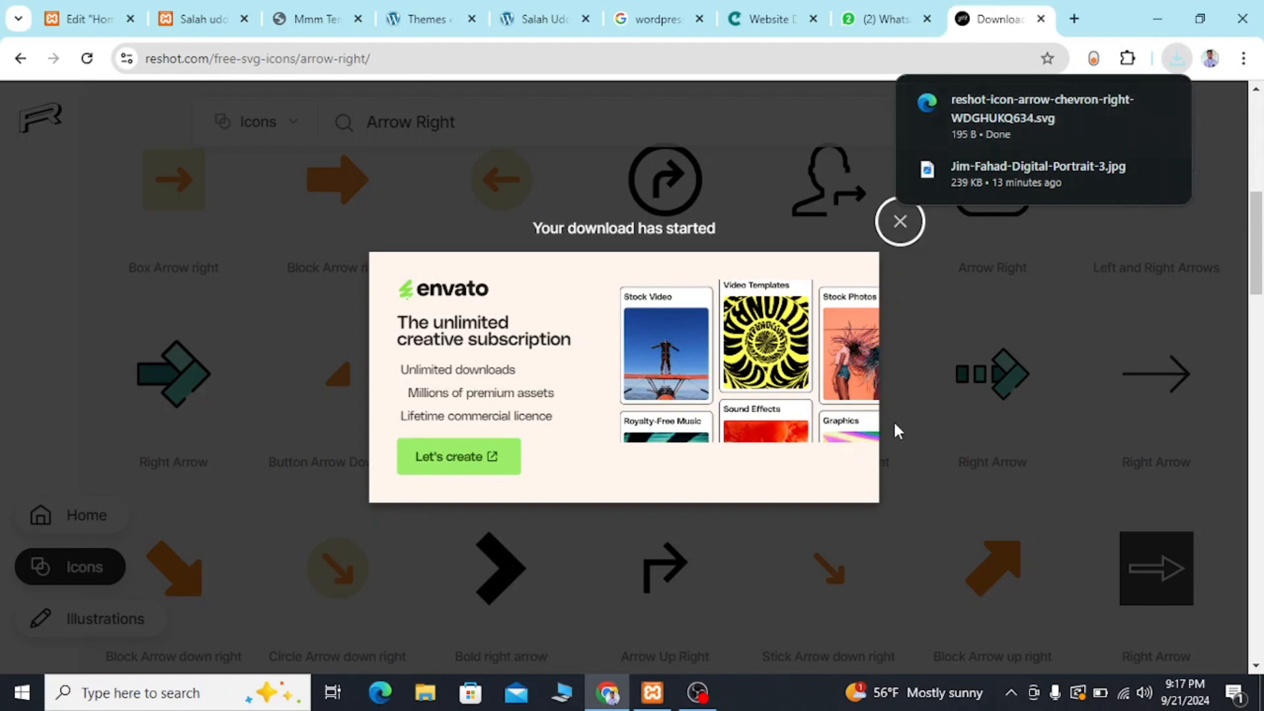
{"action": "left_click", "coordinate": [900, 221]}
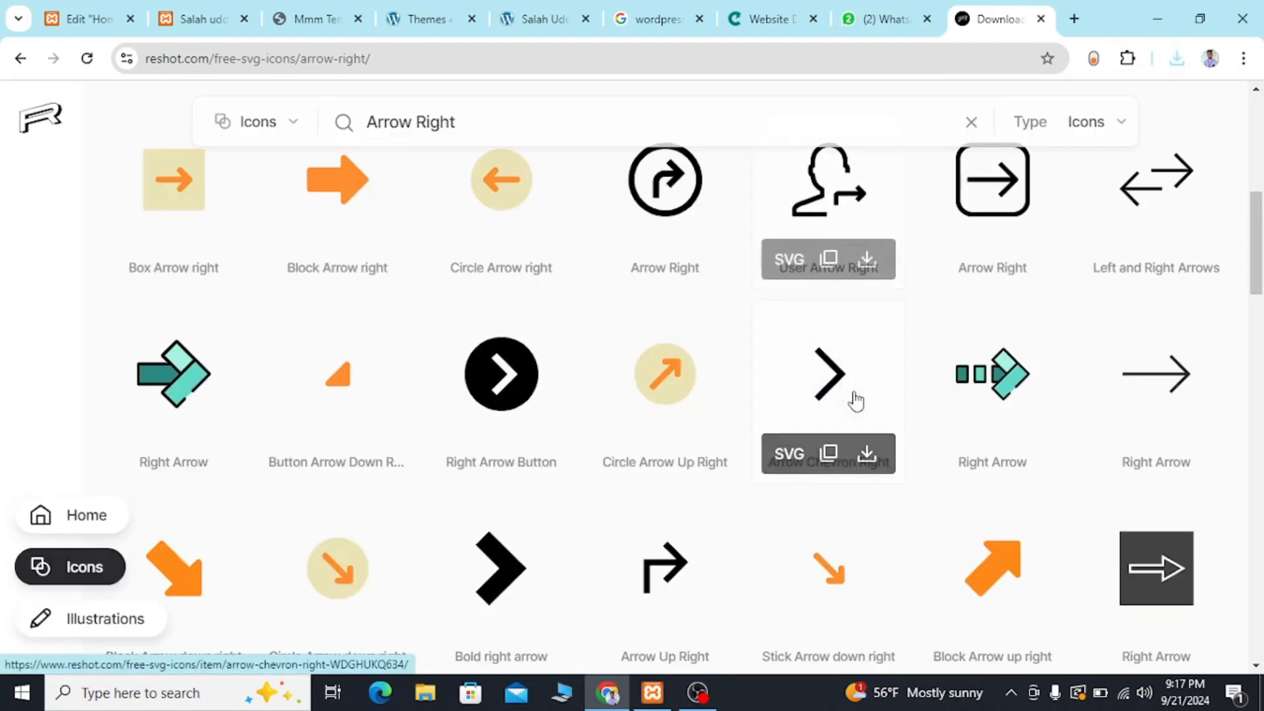
Return to the Home page's Elementor editor and try to upload the icon through the icon library's My Libraries.
{"action": "left_click", "coordinate": [185, 17]}
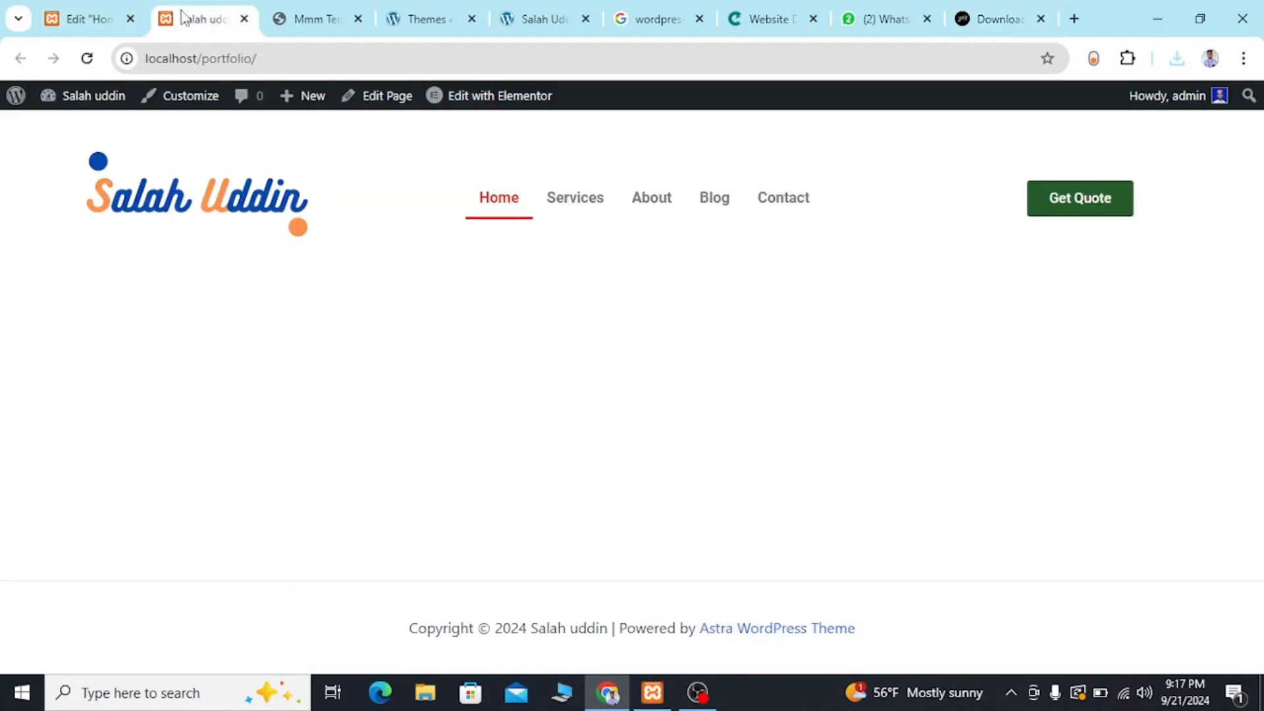
{"action": "left_click", "coordinate": [84, 15]}
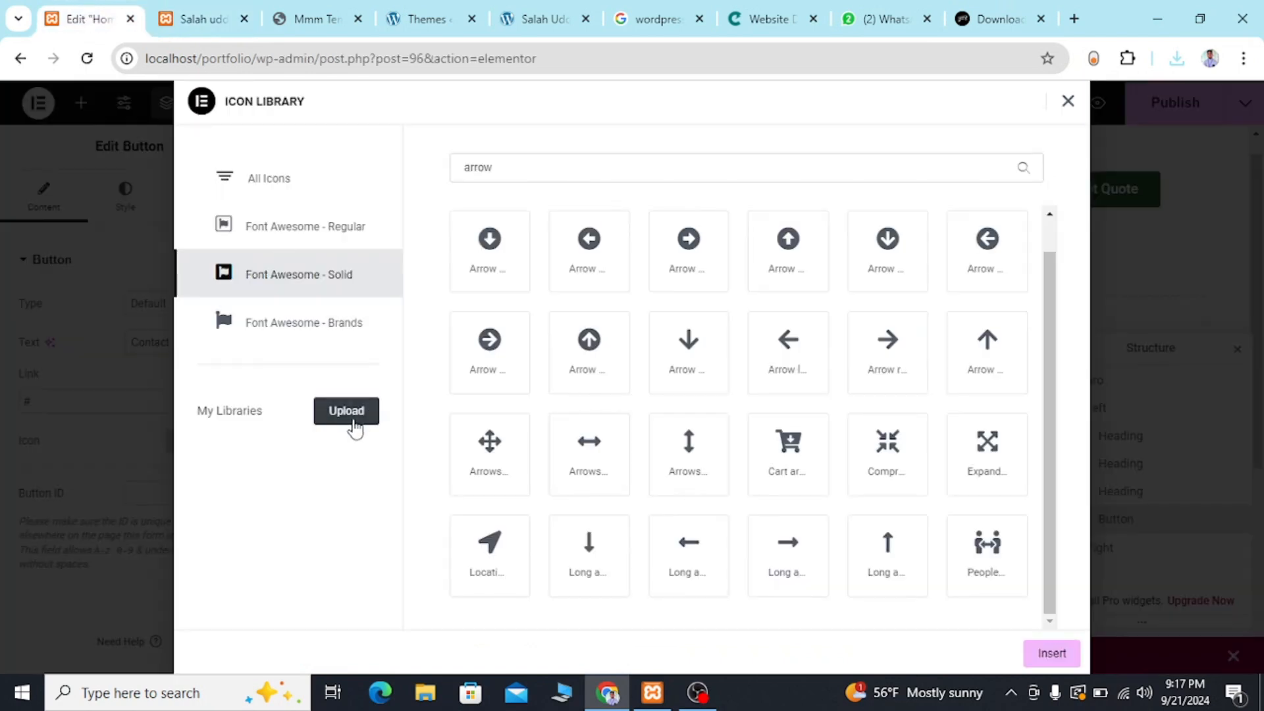
{"action": "left_click", "coordinate": [354, 425]}
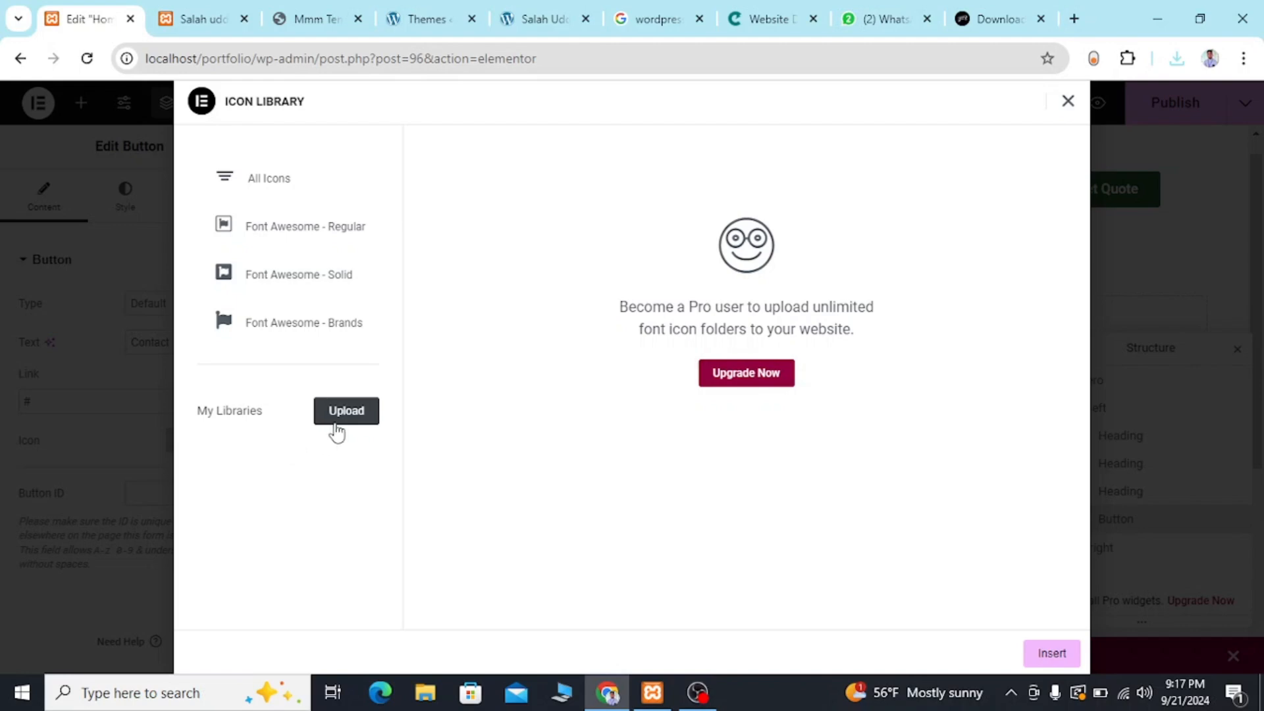
{"action": "left_click", "coordinate": [347, 416]}
{"action": "left_click", "coordinate": [1068, 101]}
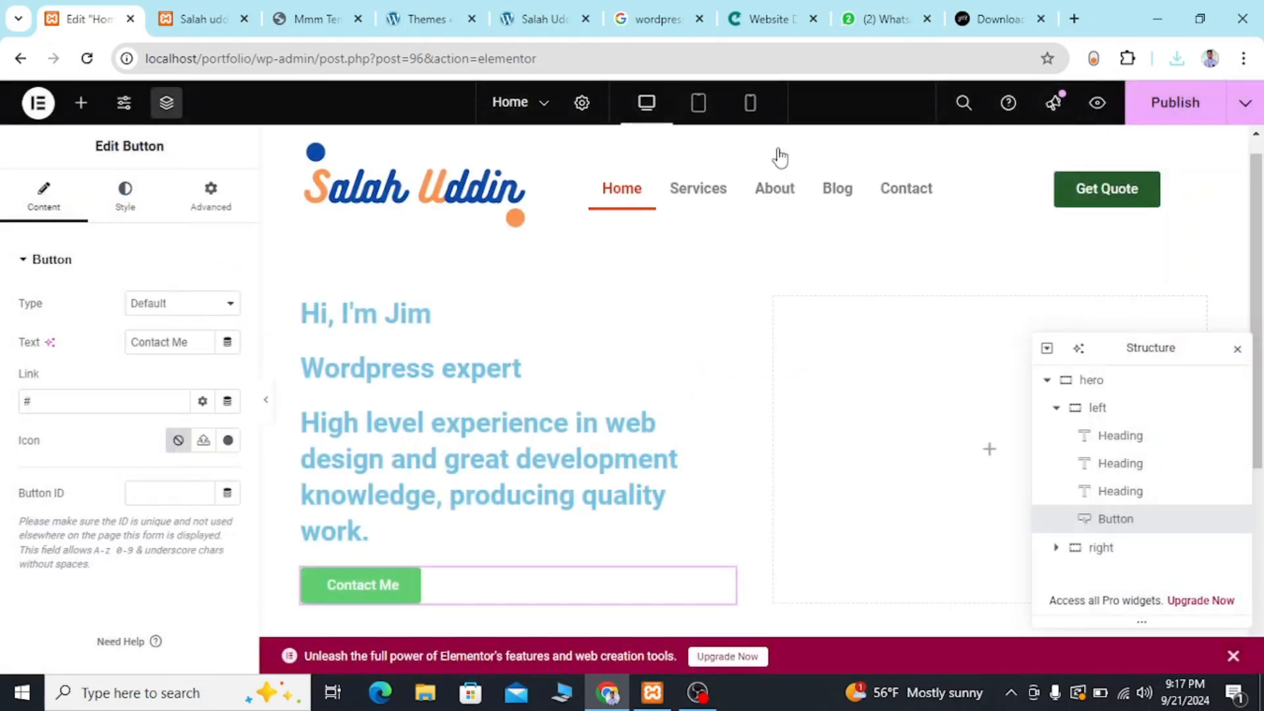
Enable unfiltered file uploads for the button's SVG icon and upload the downloaded reshot-icon-arrow-chevron-right file to the media library.
{"action": "left_click", "coordinate": [204, 441]}
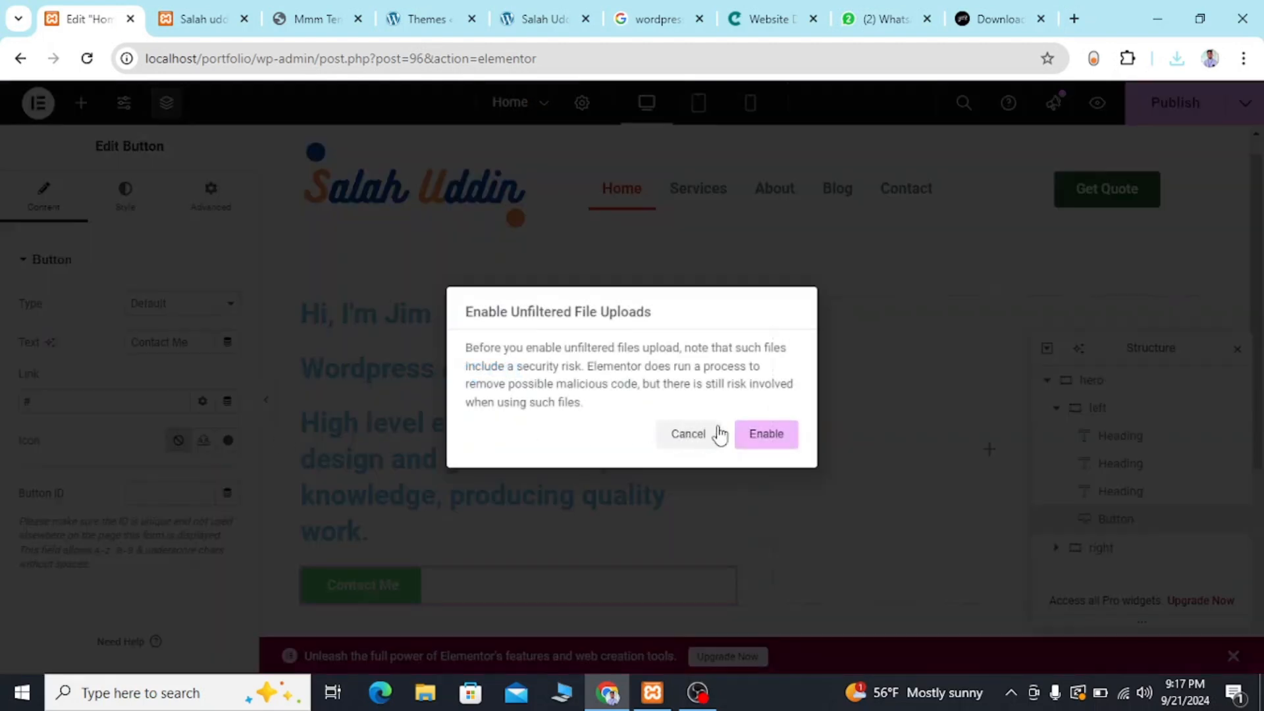
{"action": "left_click", "coordinate": [749, 435]}
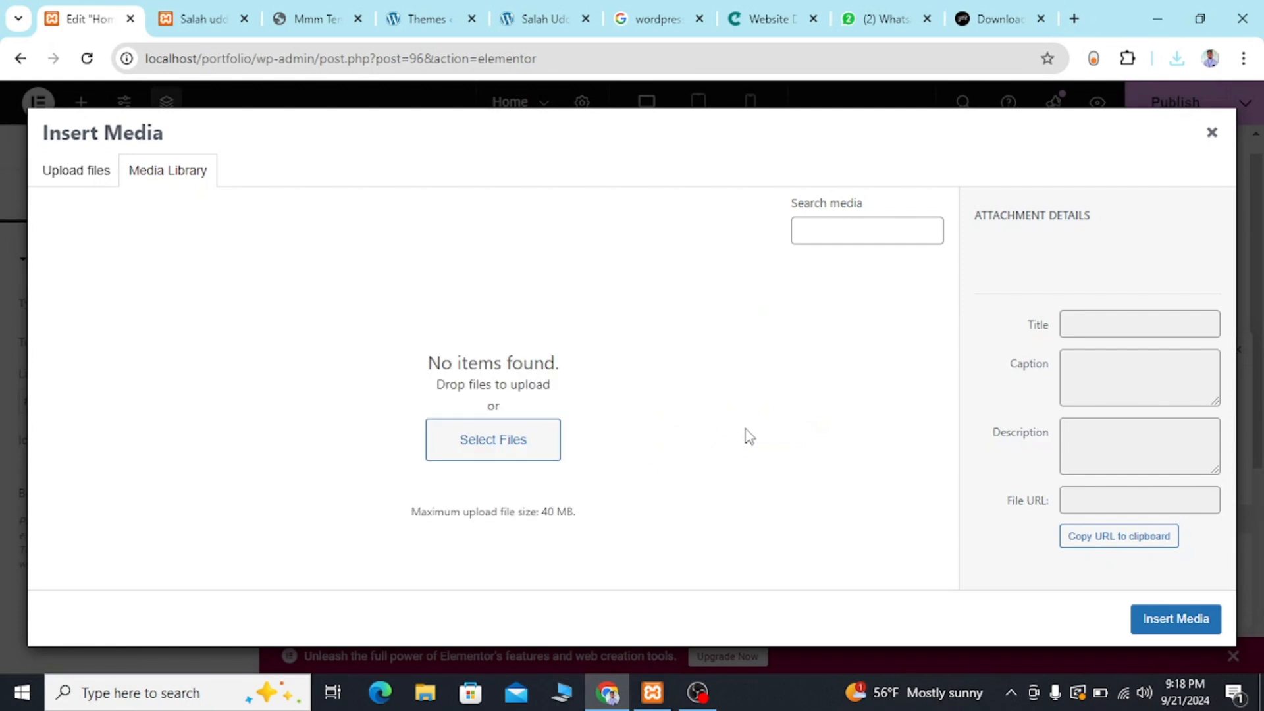
{"action": "left_click", "coordinate": [506, 439]}
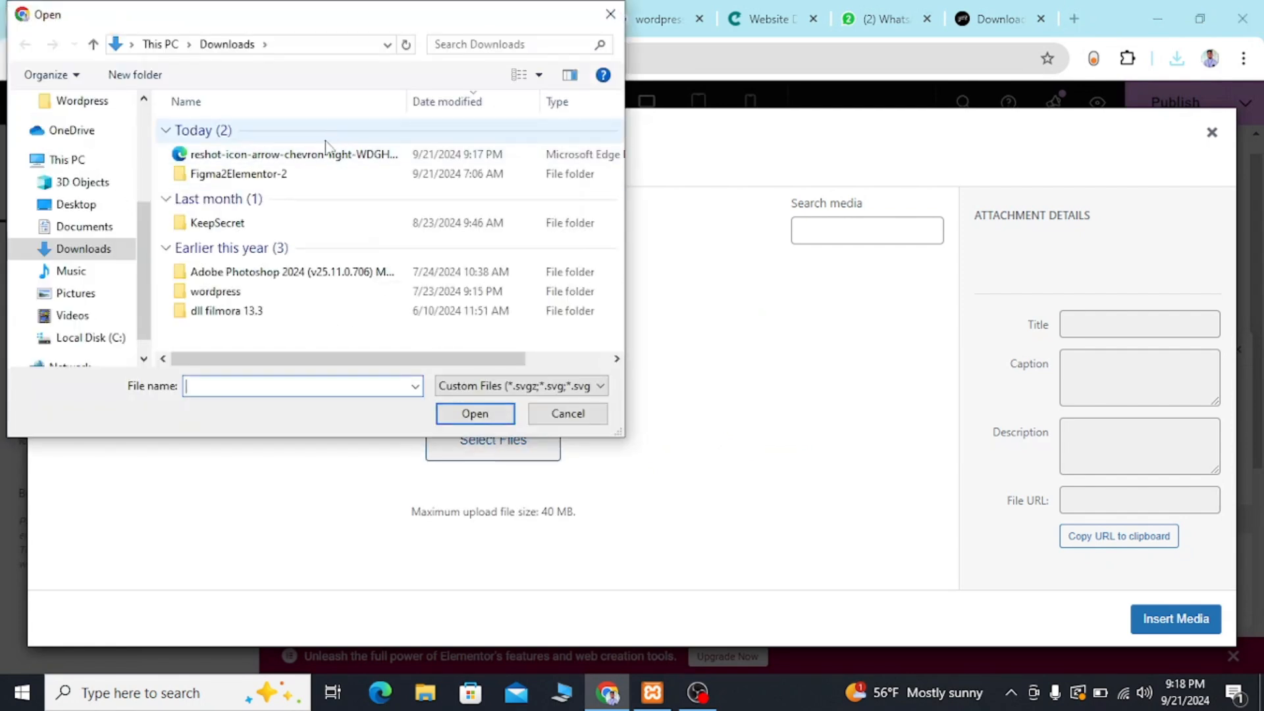
{"action": "left_click", "coordinate": [311, 163]}
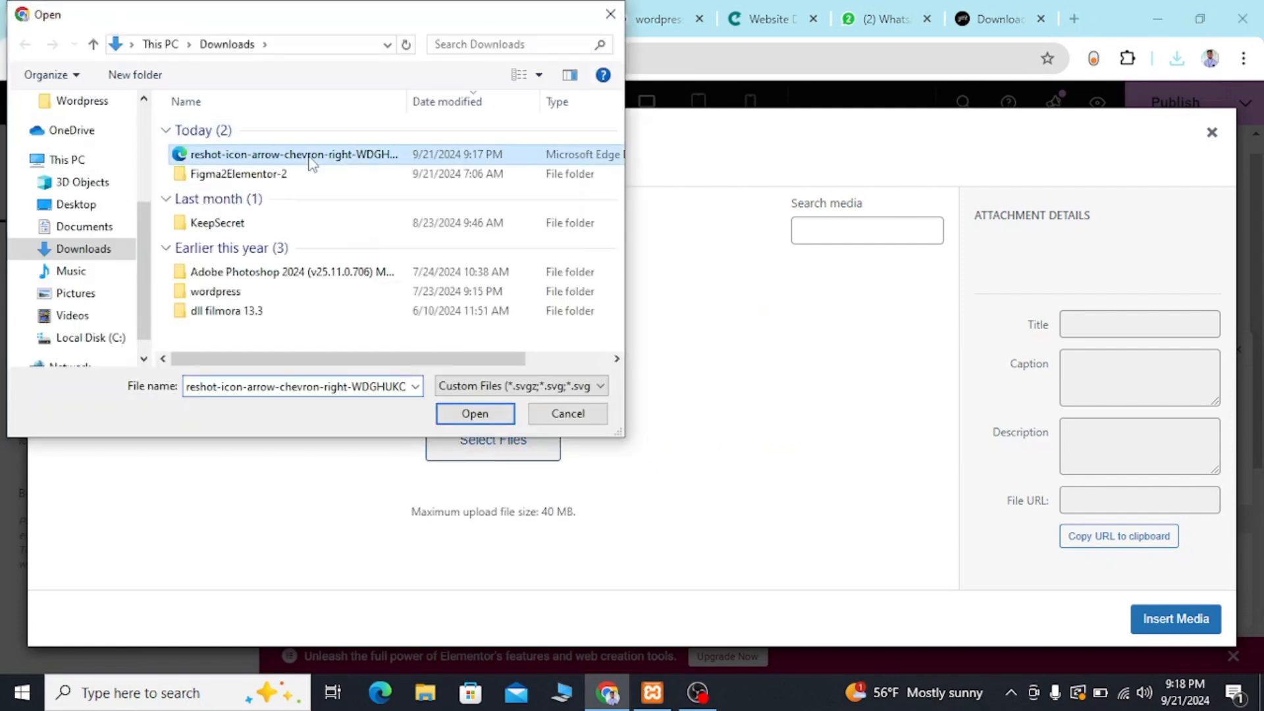
{"action": "left_click", "coordinate": [481, 416]}
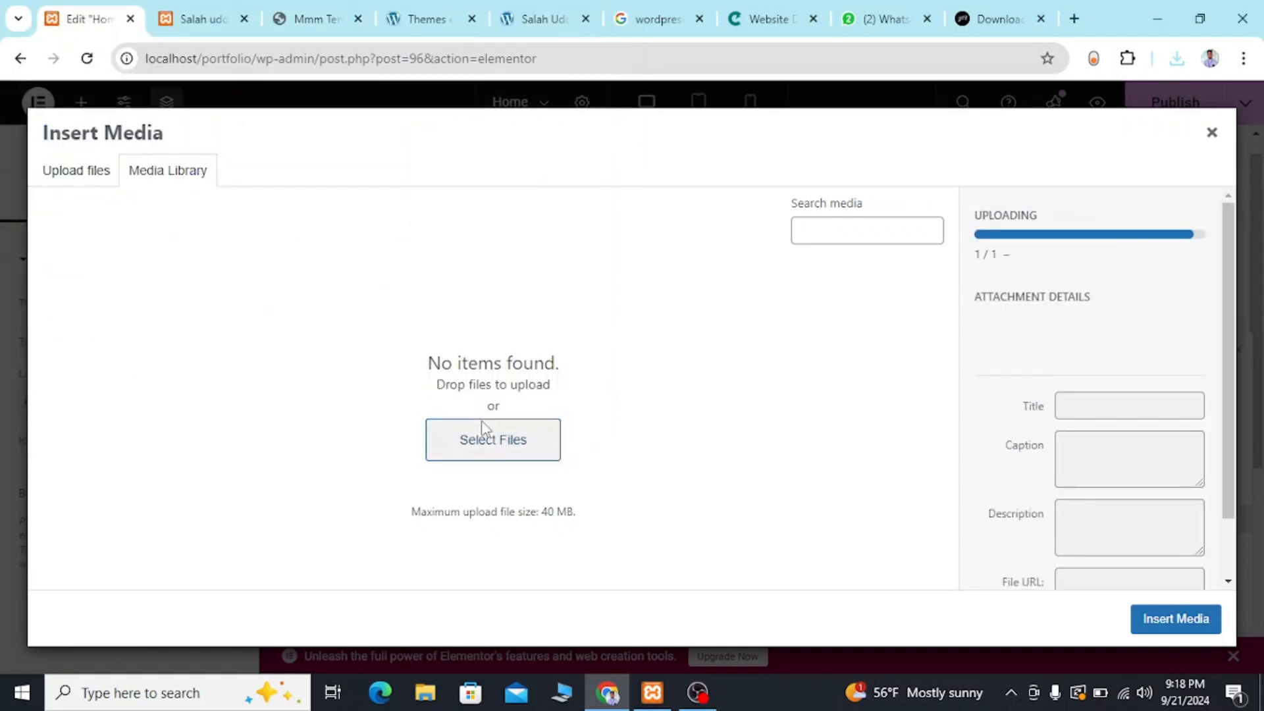
{"action": "left_click", "coordinate": [1175, 622]}
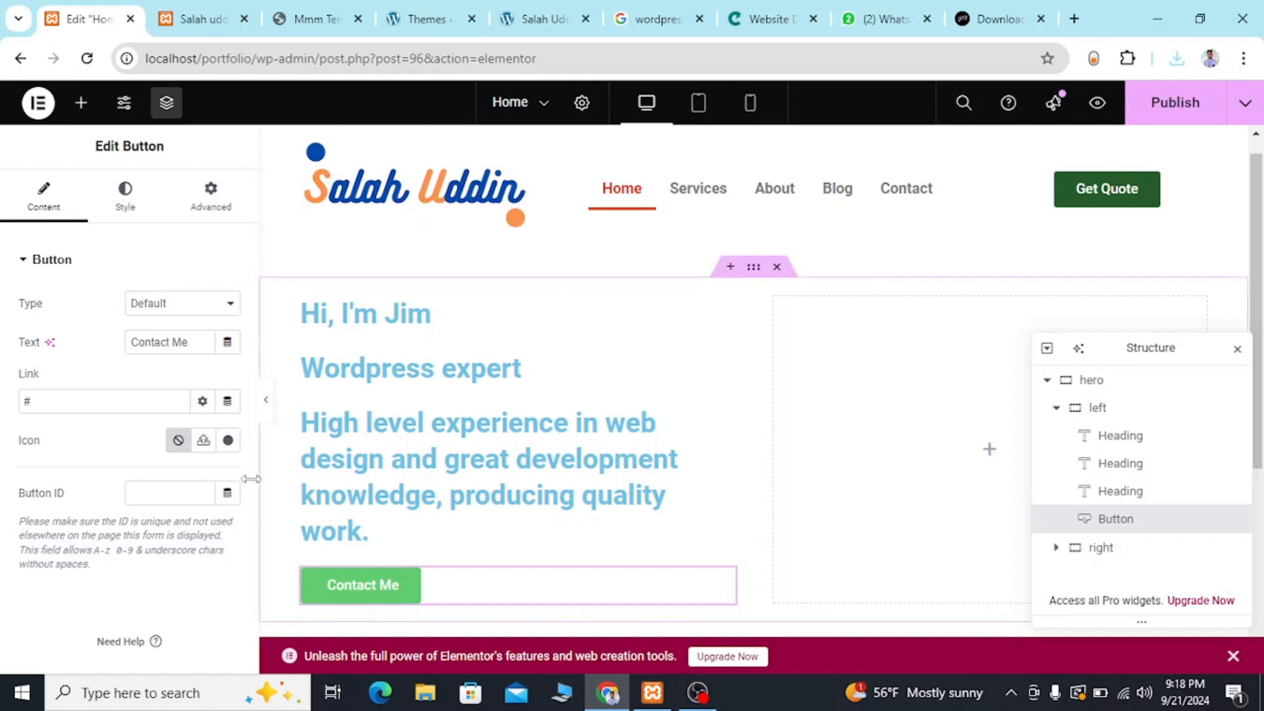
Insert the uploaded chevron SVG as the Contact Me button's icon and set the icon position to End.
{"action": "left_click", "coordinate": [203, 441]}
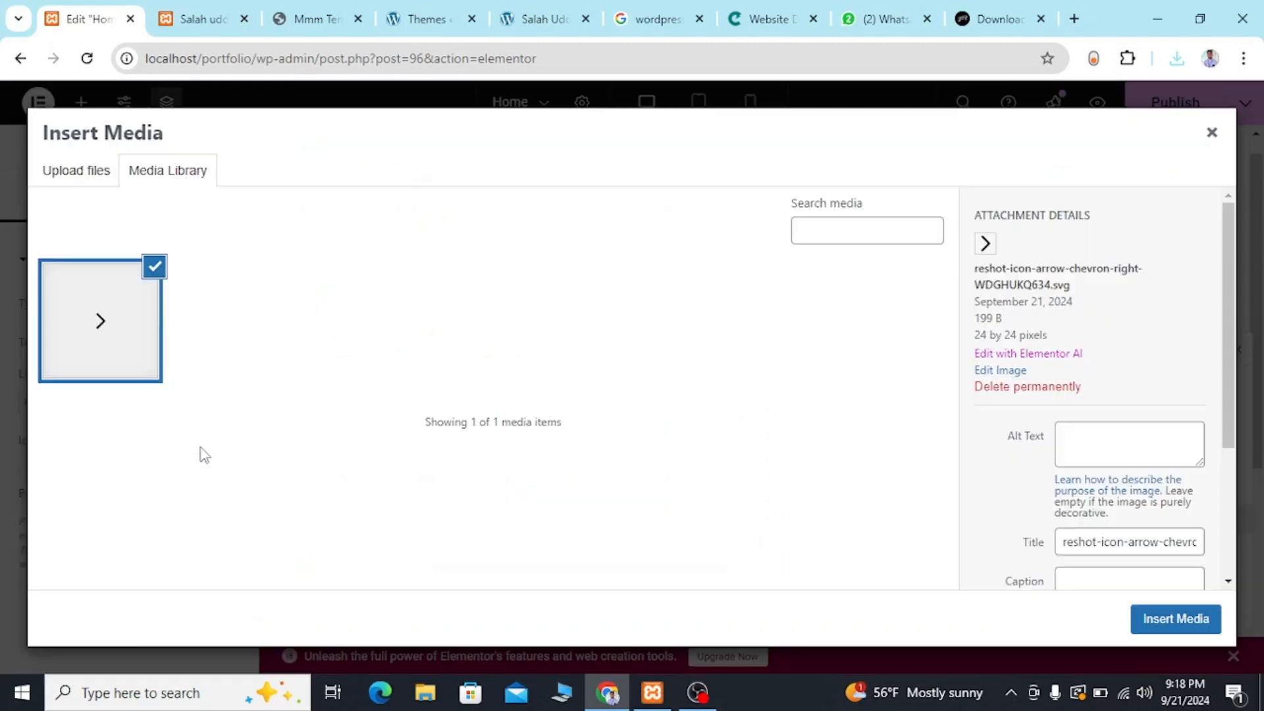
{"action": "left_click", "coordinate": [1195, 624]}
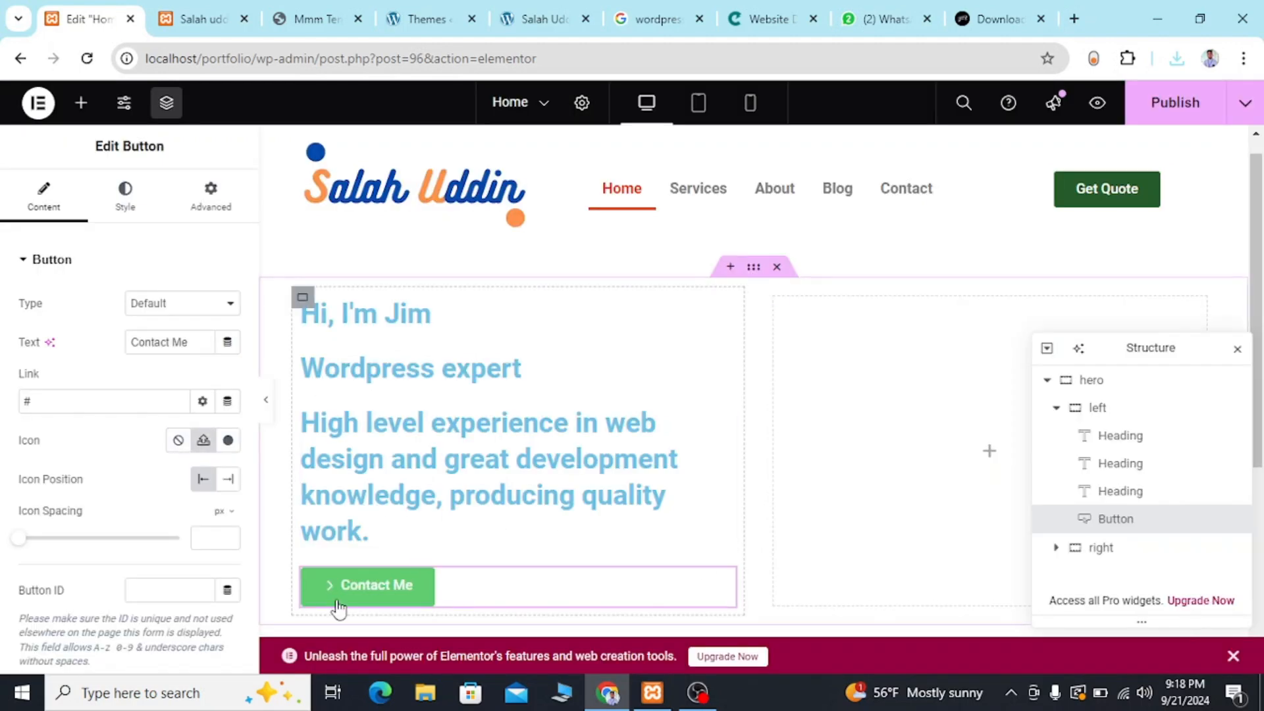
{"action": "left_click", "coordinate": [229, 481]}
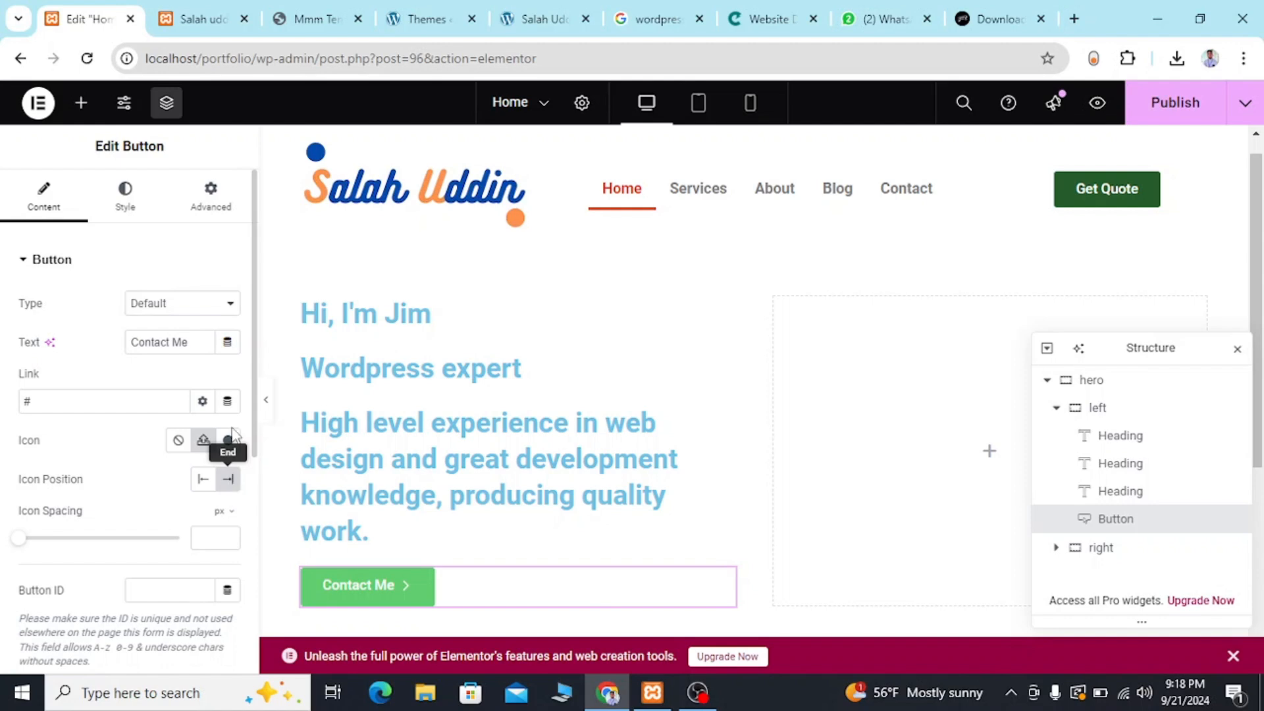
Compare the new button with the reference template's Contact Me button and check the live portfolio page.
{"action": "left_click", "coordinate": [321, 5]}
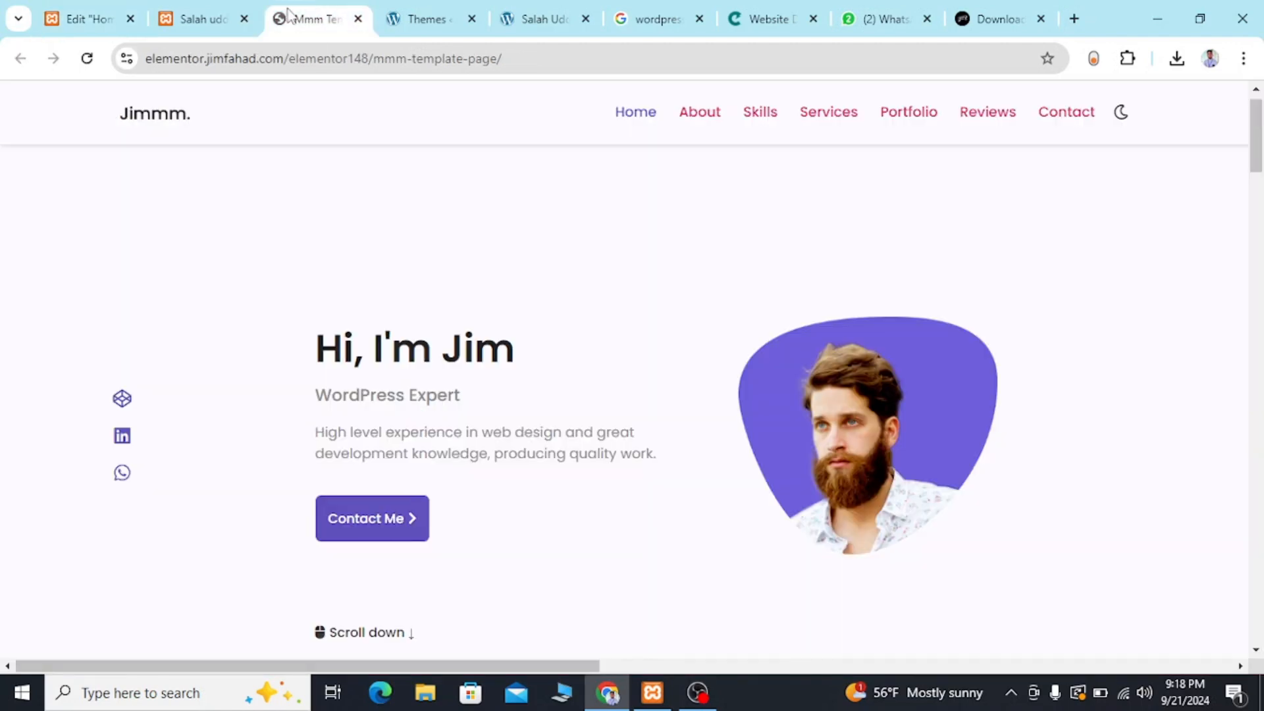
{"action": "left_click", "coordinate": [204, 14]}
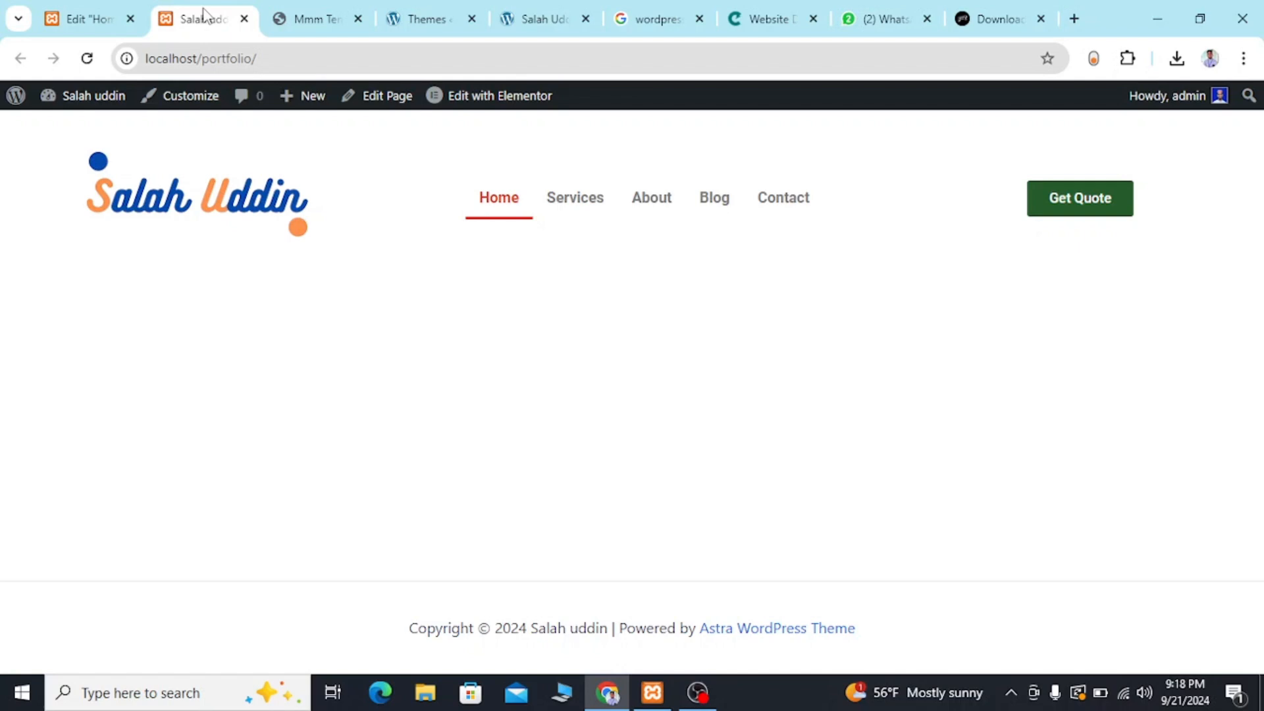
{"action": "left_click", "coordinate": [104, 24]}
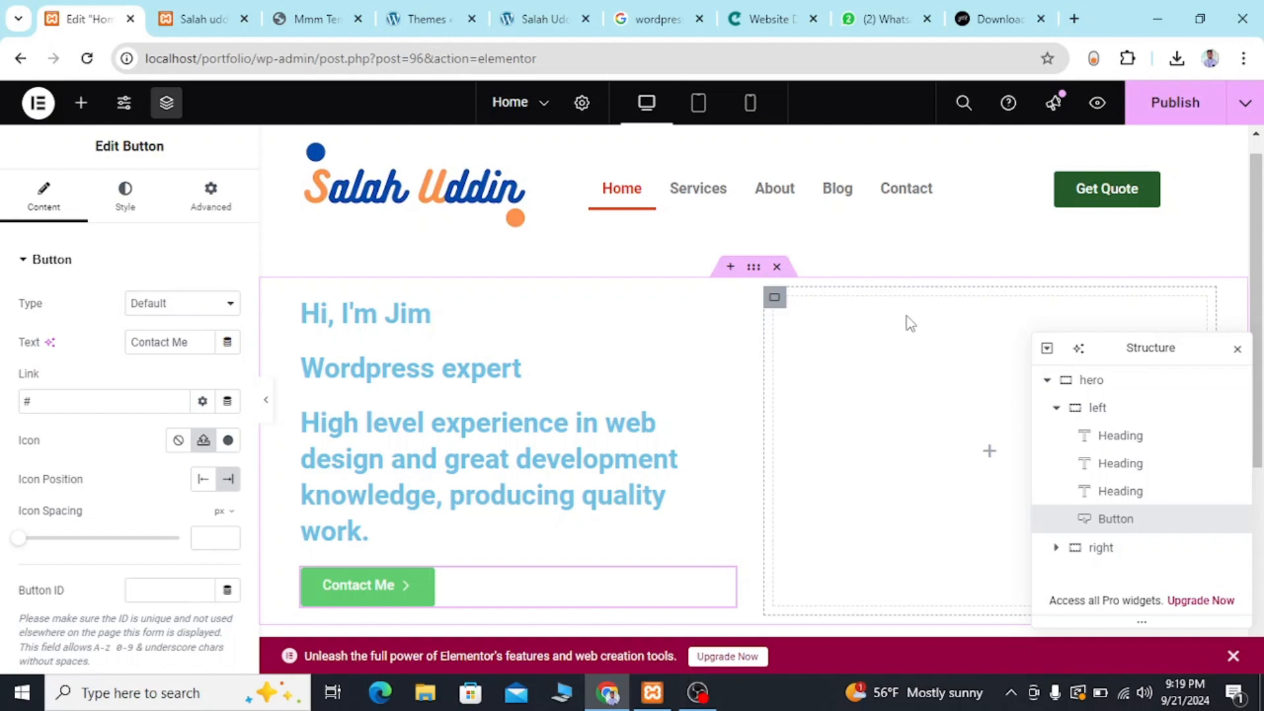
Search the web in a new tab for "color combination for website" and look through the image results.
{"action": "left_click", "coordinate": [1074, 20]}
{"action": "type", "text": "c"}
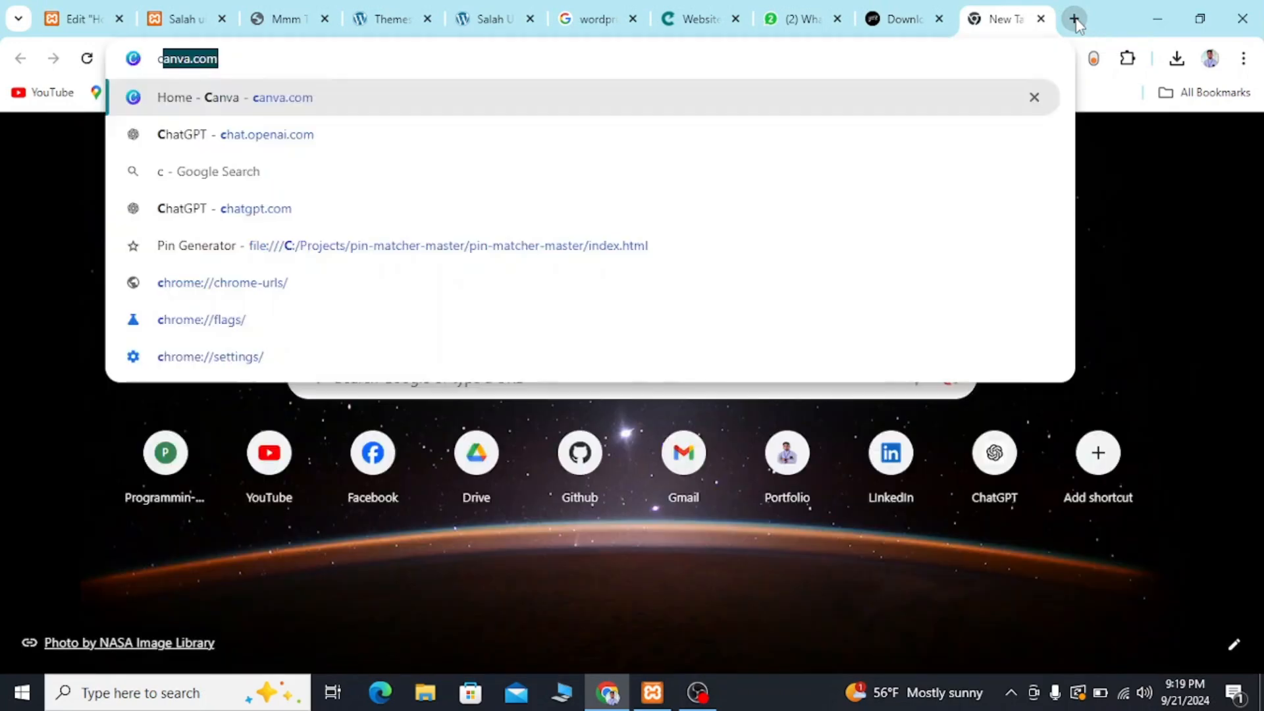
{"action": "type", "text": "olor com"}
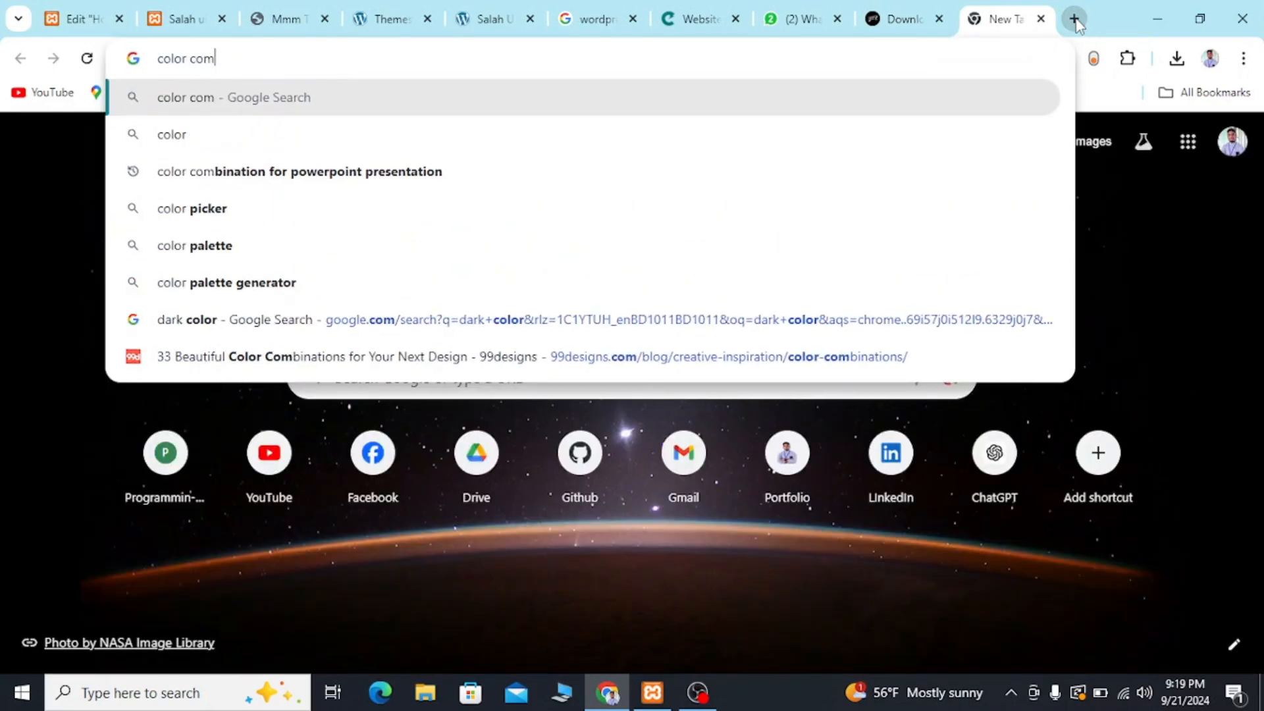
{"action": "type", "text": "bination "}
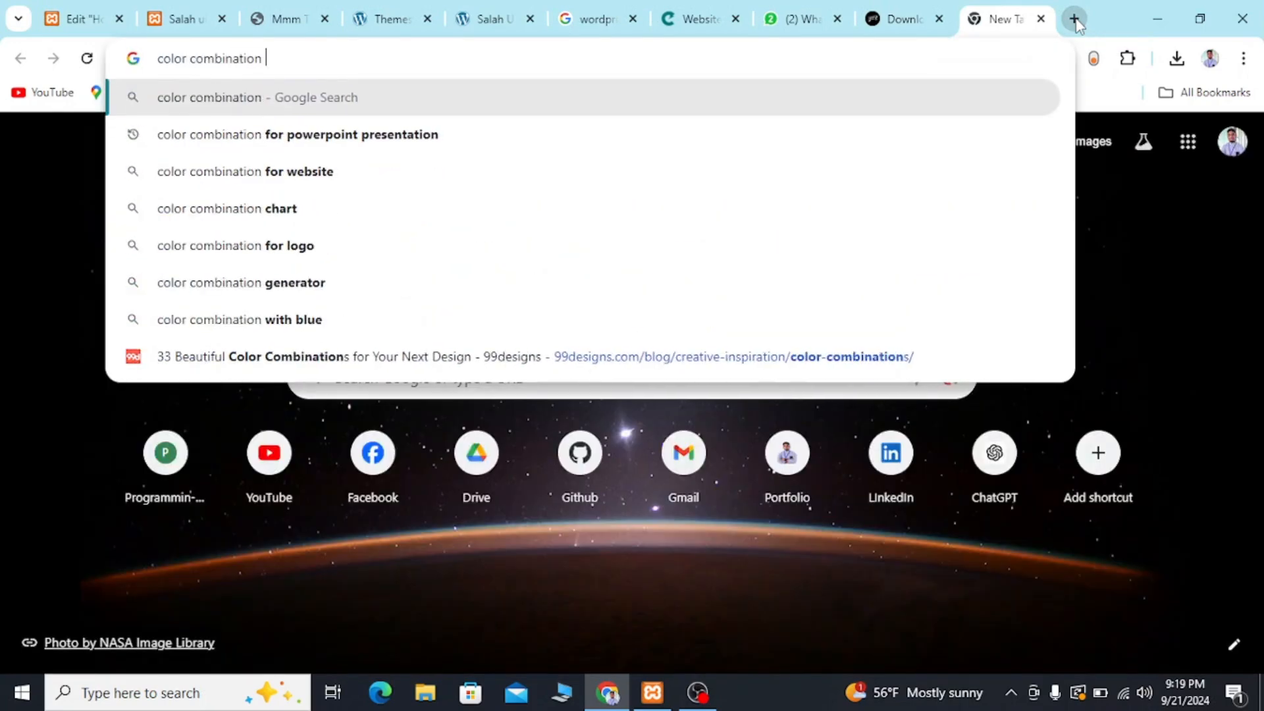
{"action": "type", "text": "for website"}
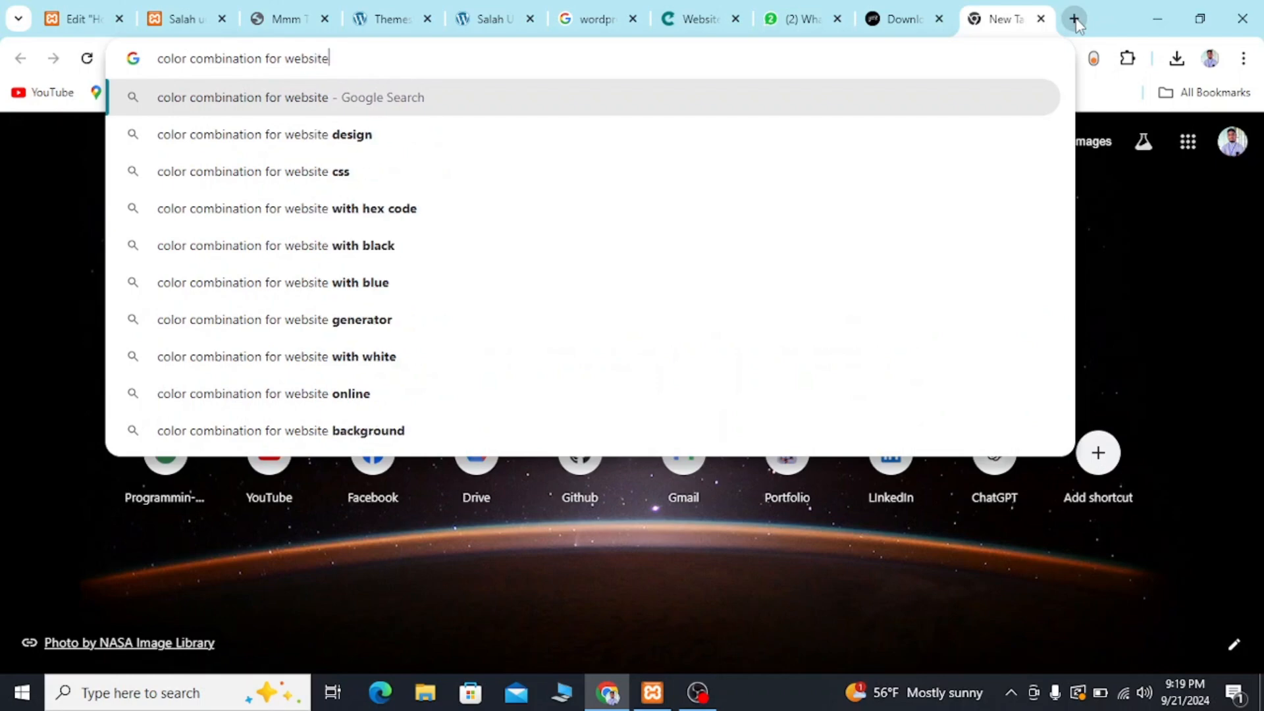
{"action": "key", "text": "Return"}
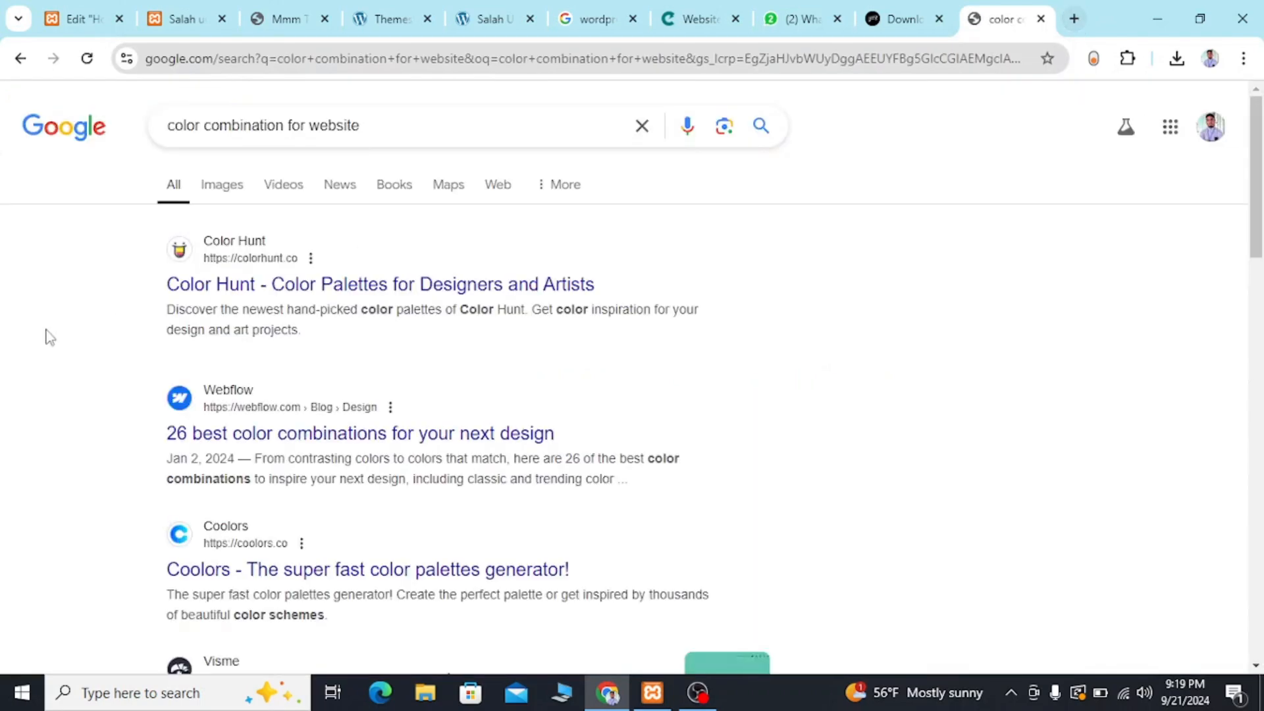
{"action": "left_click", "coordinate": [225, 190]}
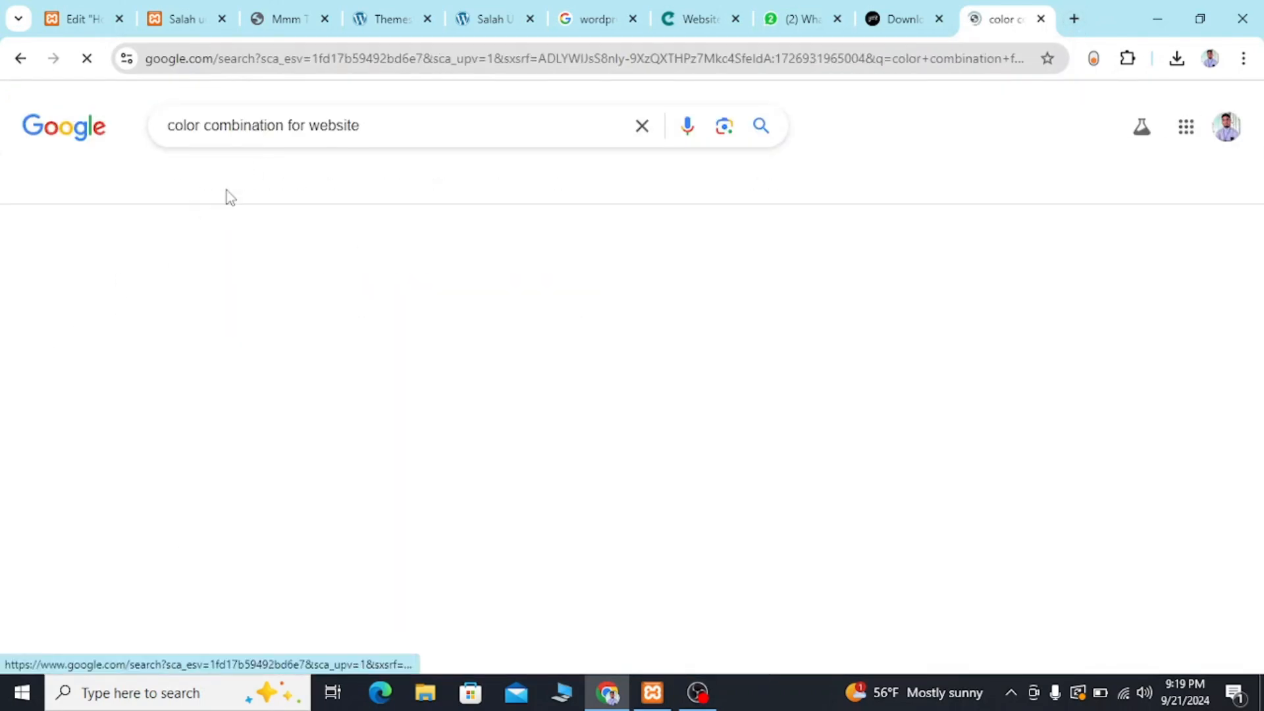
{"action": "scroll", "coordinate": [564, 601], "scroll_direction": "down", "scroll_amount": 3}
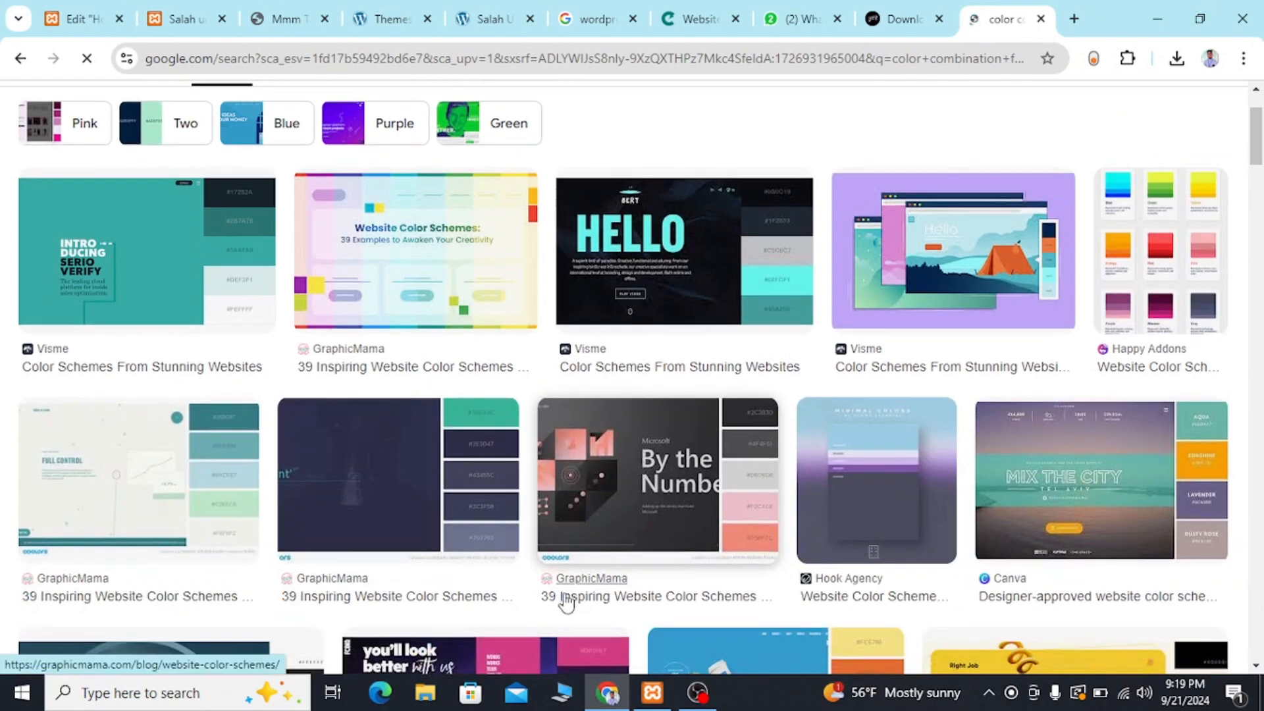
{"action": "scroll", "coordinate": [564, 601], "scroll_direction": "down", "scroll_amount": 2}
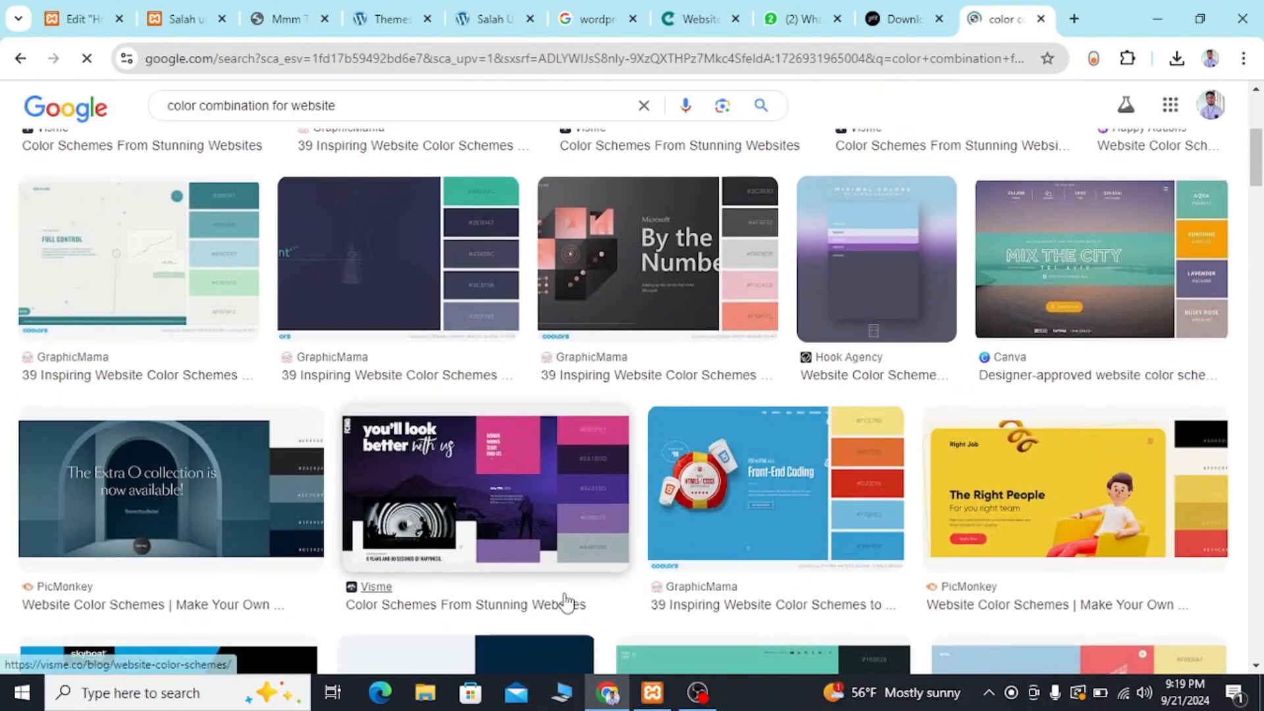
{"action": "scroll", "coordinate": [564, 601], "scroll_direction": "up", "scroll_amount": 5}
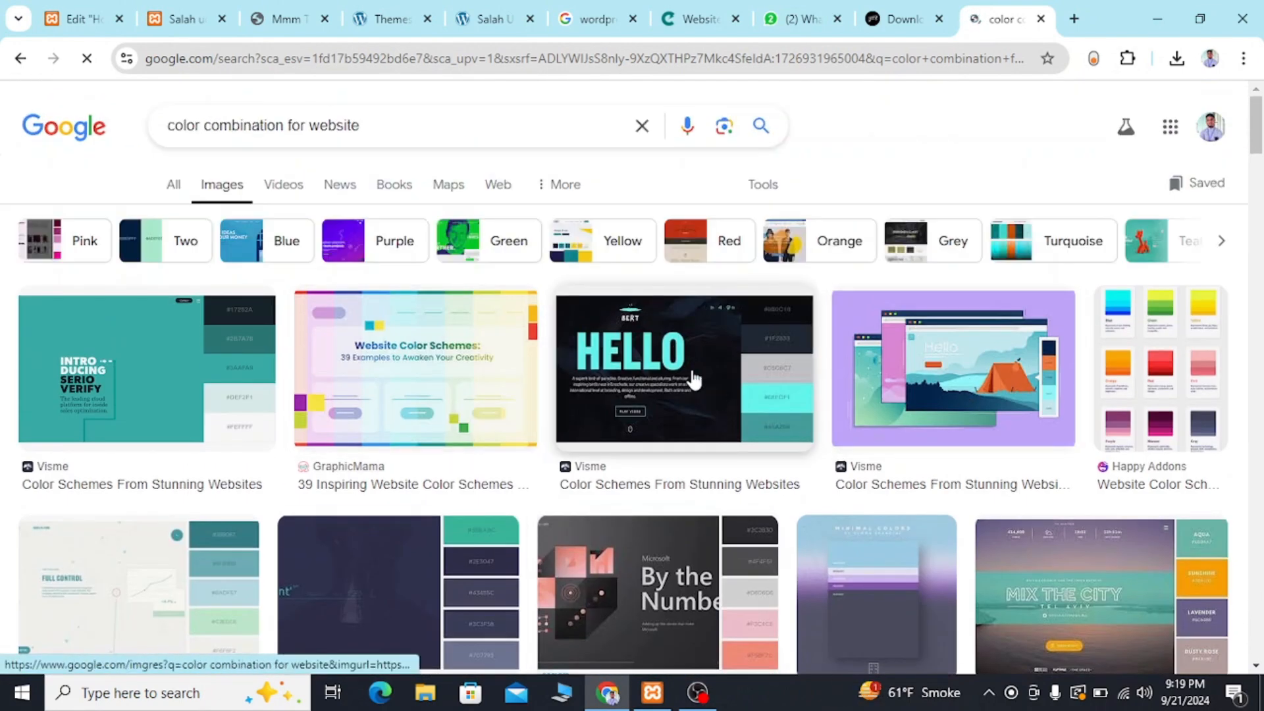
Return to the web results and examine the color pairs and hex codes in Webflow's "26 best color combinations for your next design" article.
{"action": "left_click", "coordinate": [20, 58]}
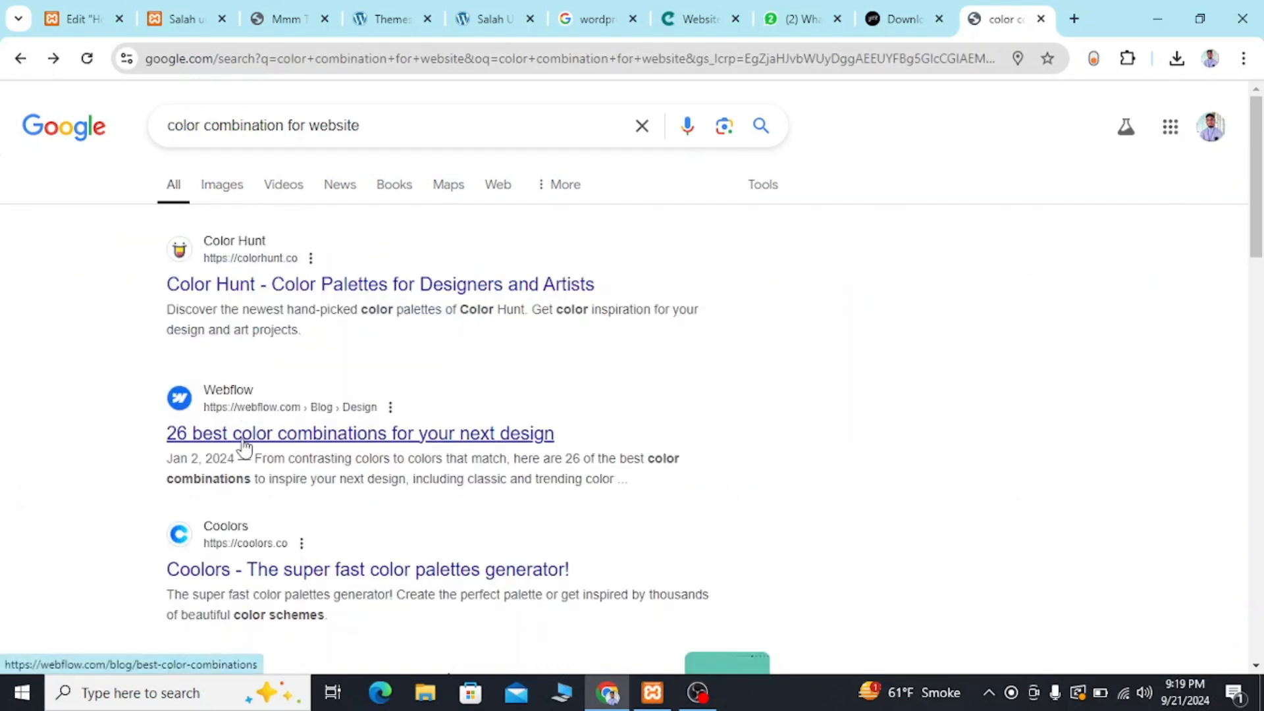
{"action": "left_click", "coordinate": [243, 443]}
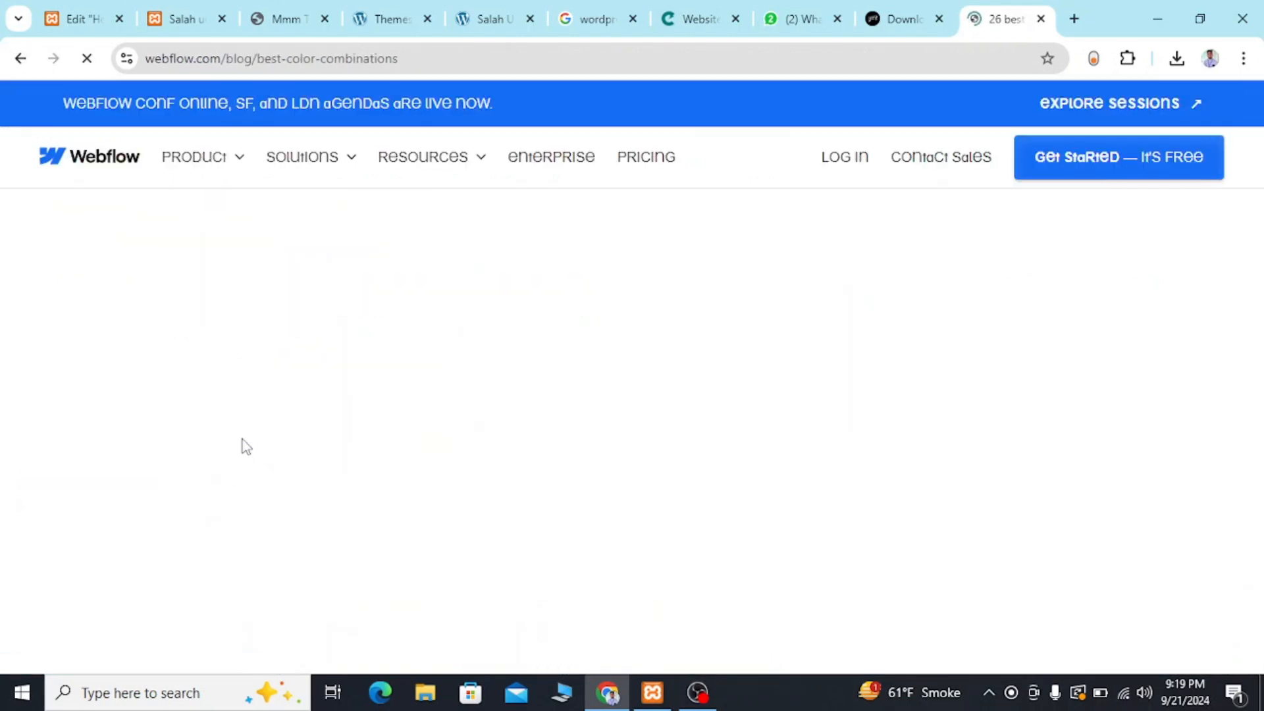
{"action": "scroll", "coordinate": [242, 437], "scroll_direction": "down", "scroll_amount": 15}
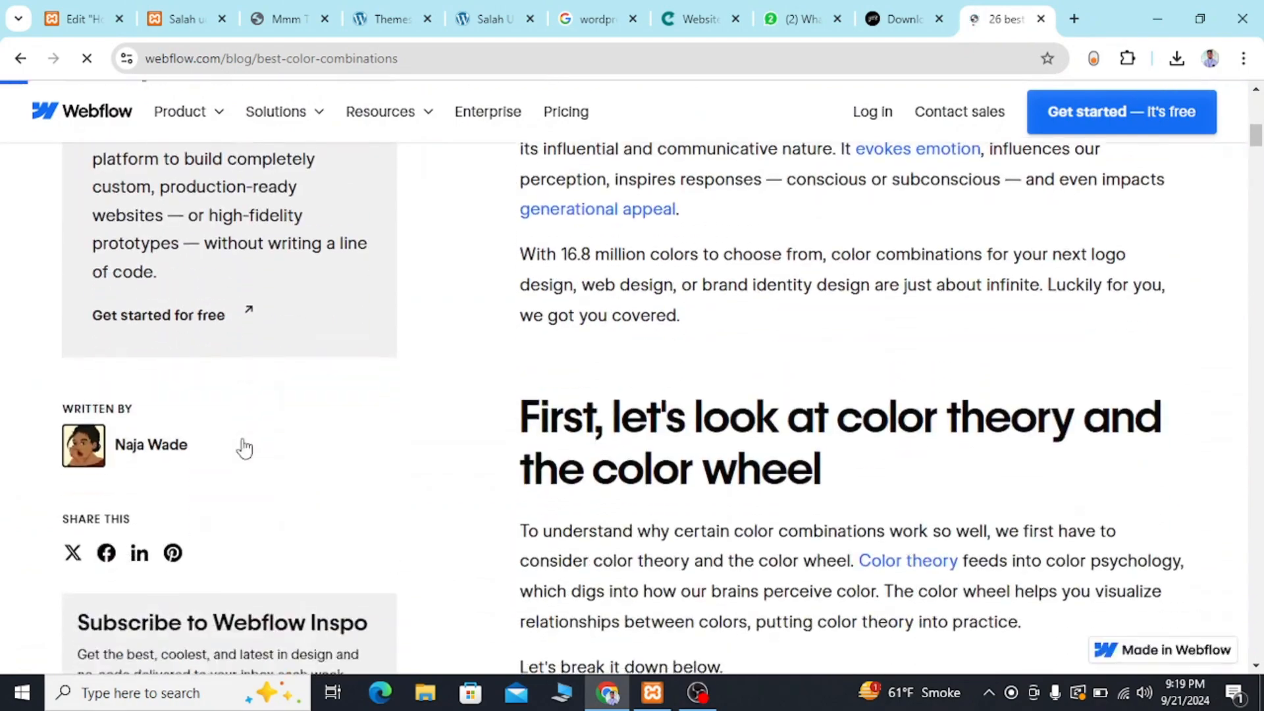
{"action": "scroll", "coordinate": [243, 440], "scroll_direction": "down", "scroll_amount": 12}
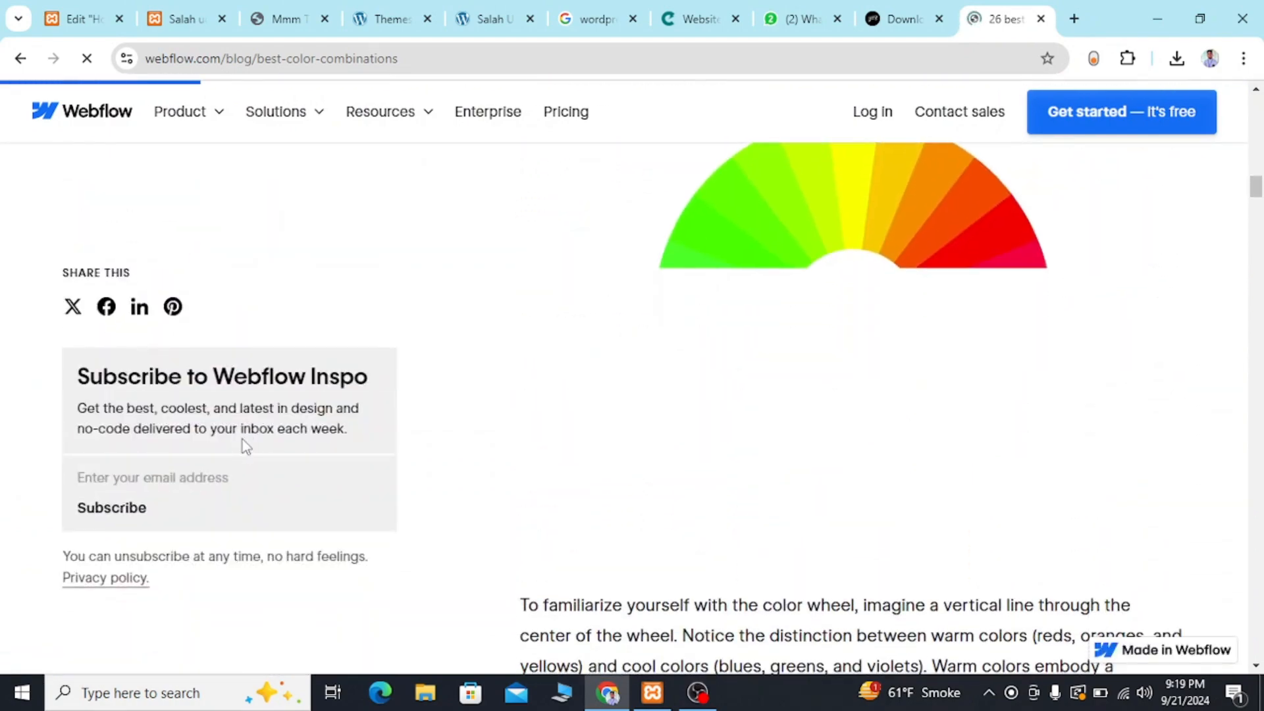
{"action": "scroll", "coordinate": [242, 440], "scroll_direction": "down", "scroll_amount": 12}
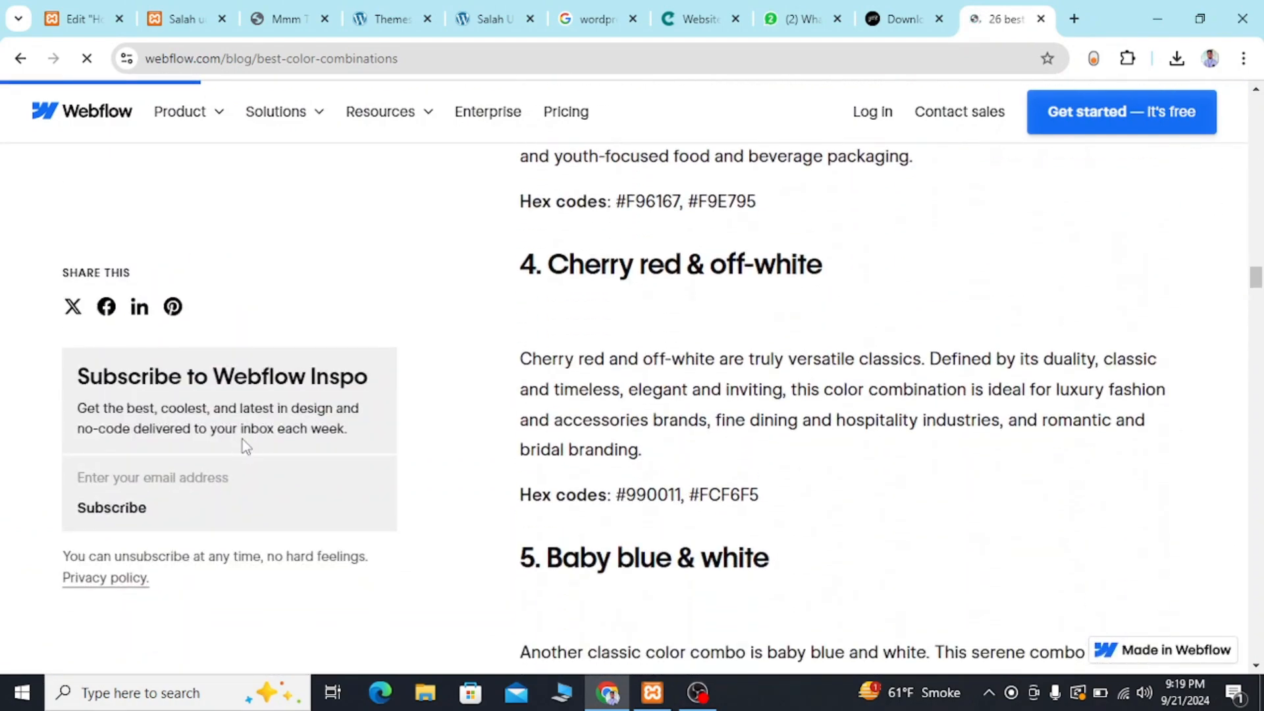
{"action": "scroll", "coordinate": [242, 439], "scroll_direction": "down", "scroll_amount": 5}
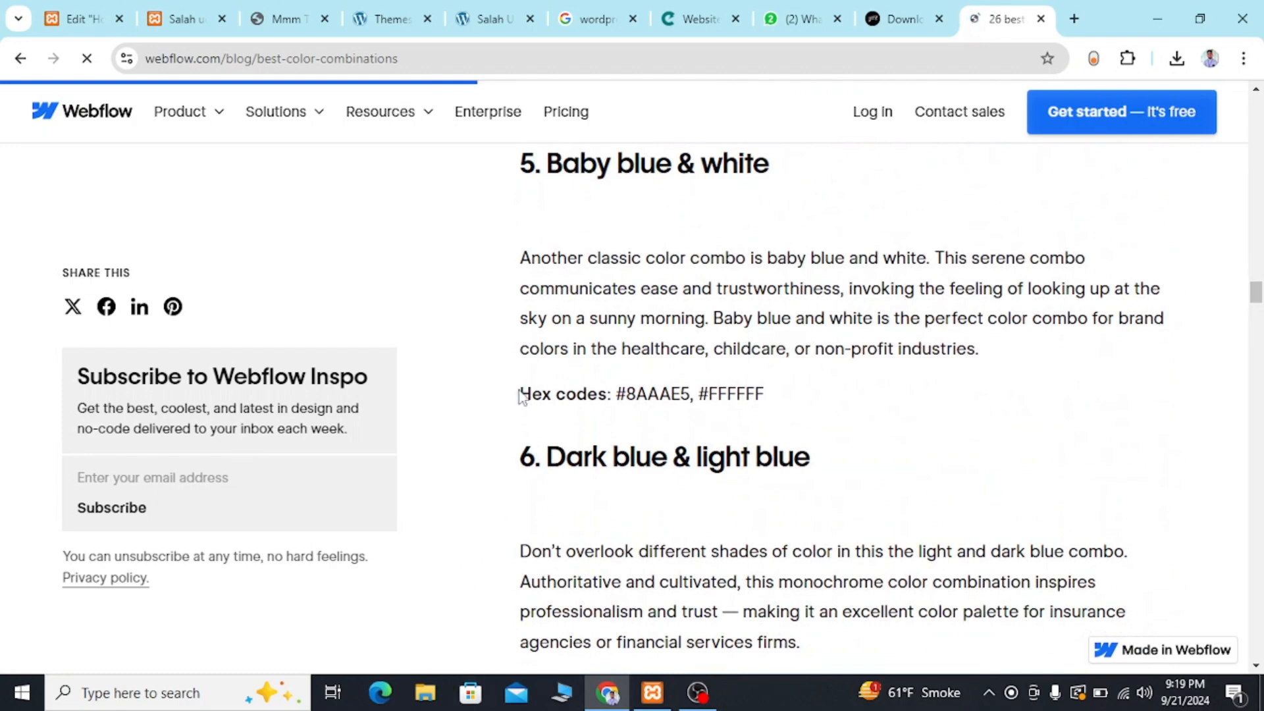
{"action": "scroll", "coordinate": [521, 398], "scroll_direction": "down", "scroll_amount": 7}
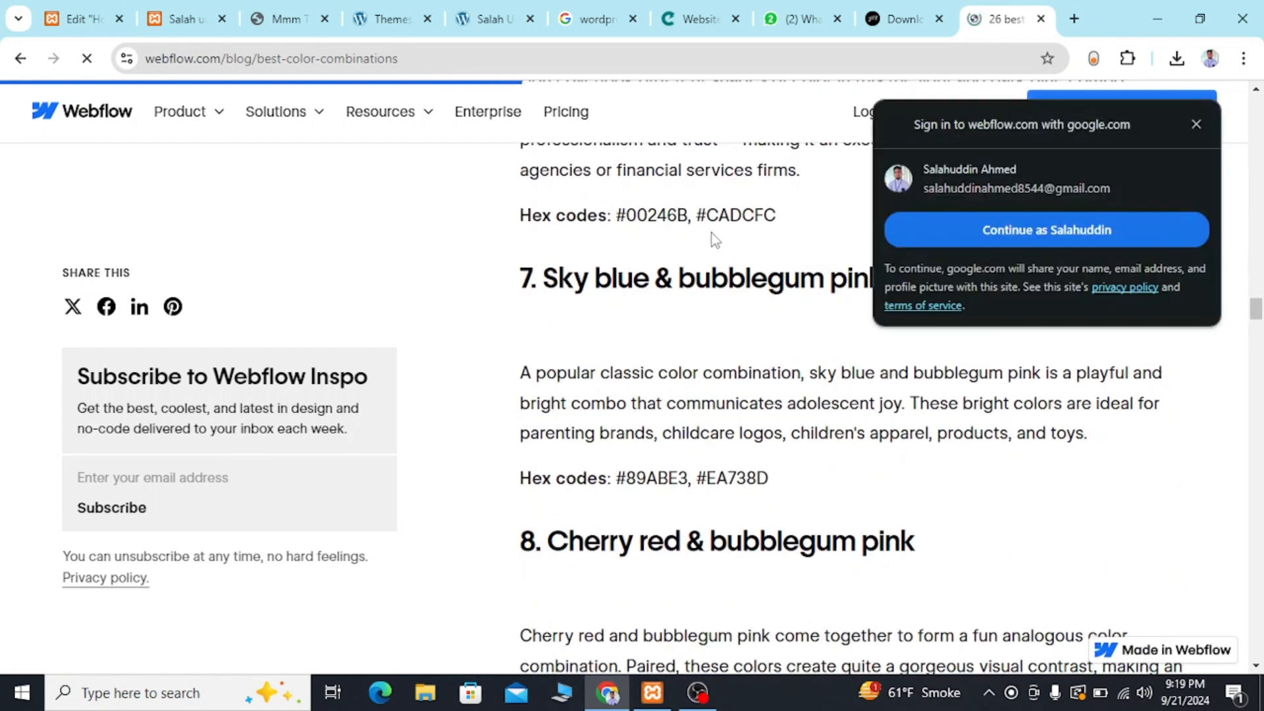
{"action": "scroll", "coordinate": [567, 626], "scroll_direction": "down", "scroll_amount": 10}
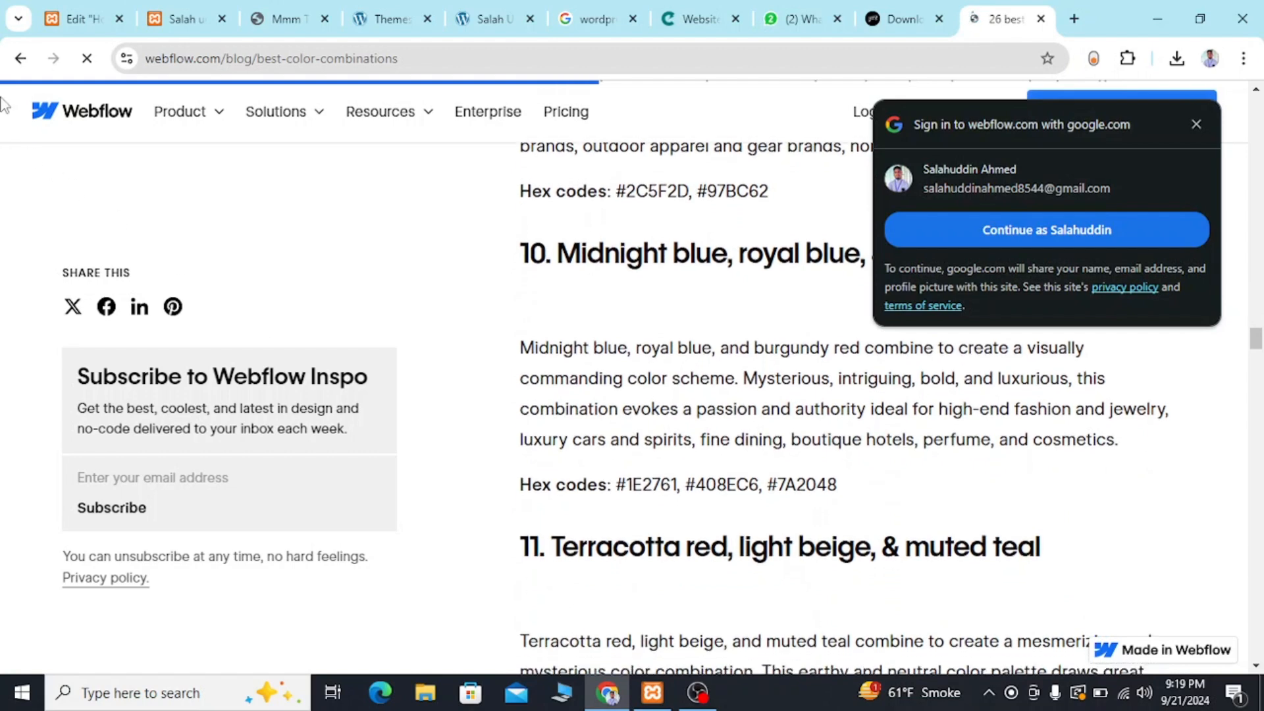
Return to the search results and examine the palettes in Visme's "50 Gorgeous Color Schemes From Award-Winning Websites" article.
{"action": "left_click", "coordinate": [20, 58]}
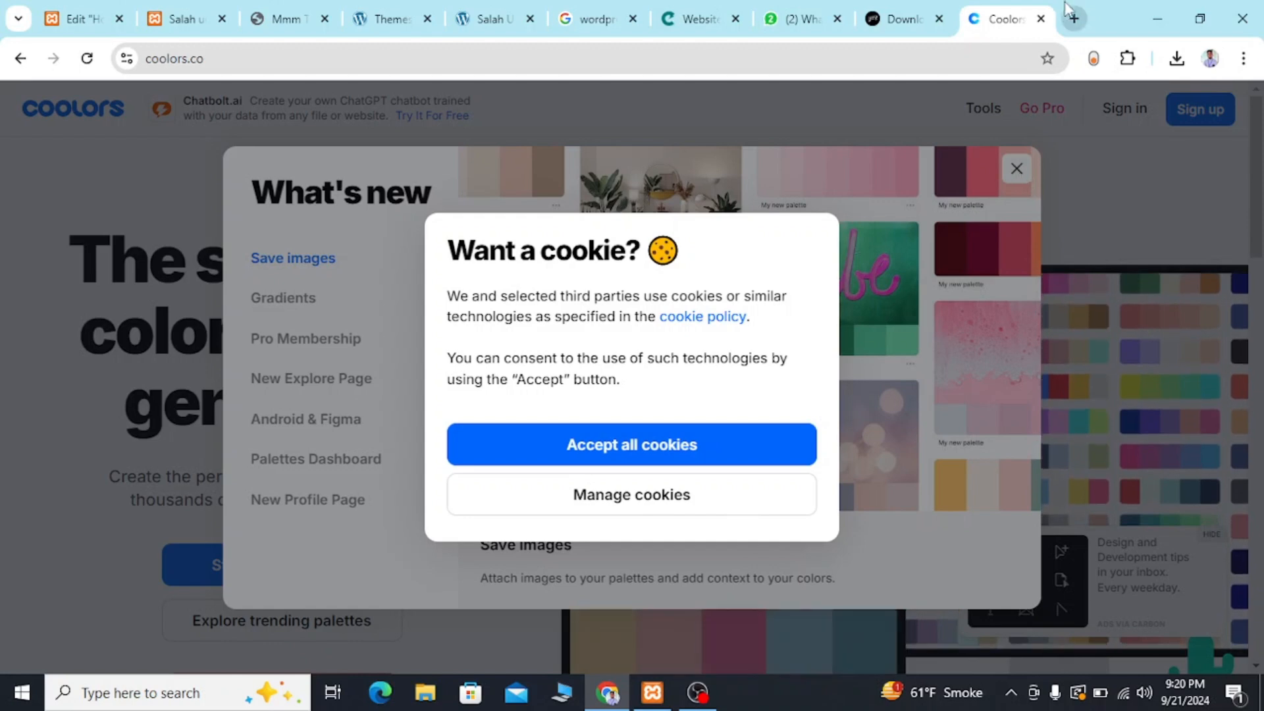
{"action": "left_click", "coordinate": [19, 58]}
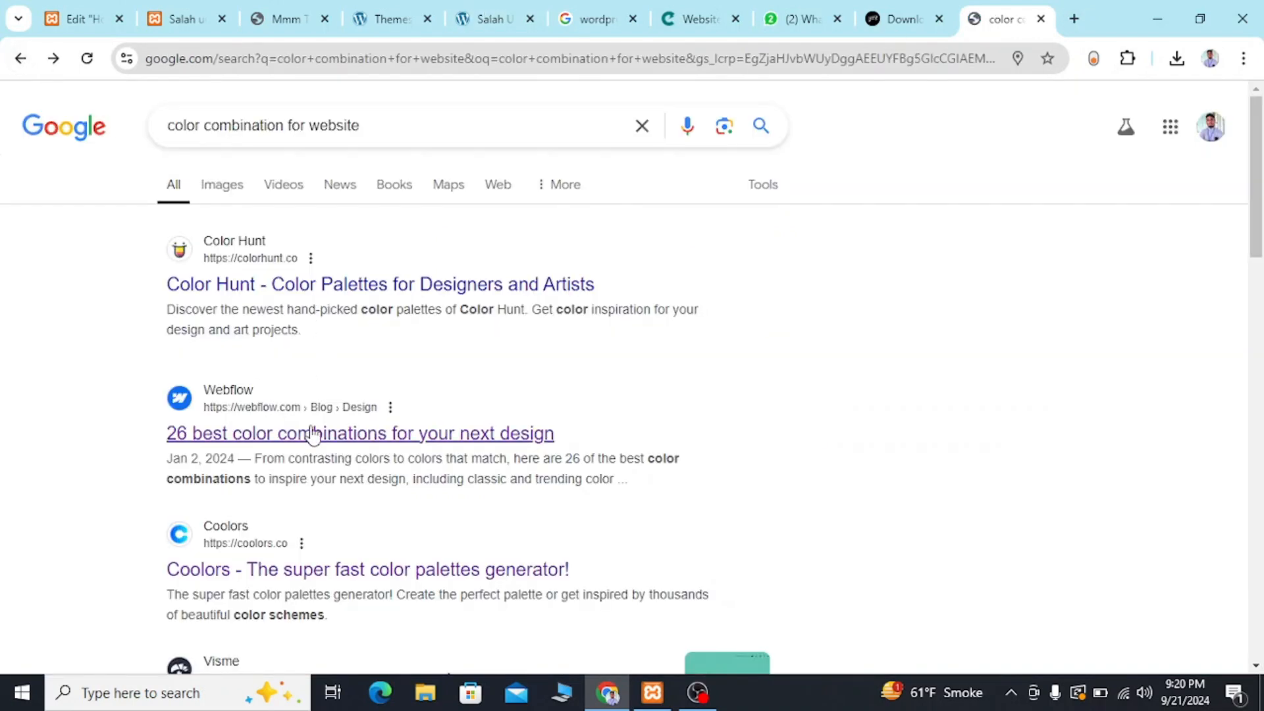
{"action": "scroll", "coordinate": [382, 568], "scroll_direction": "down", "scroll_amount": 3}
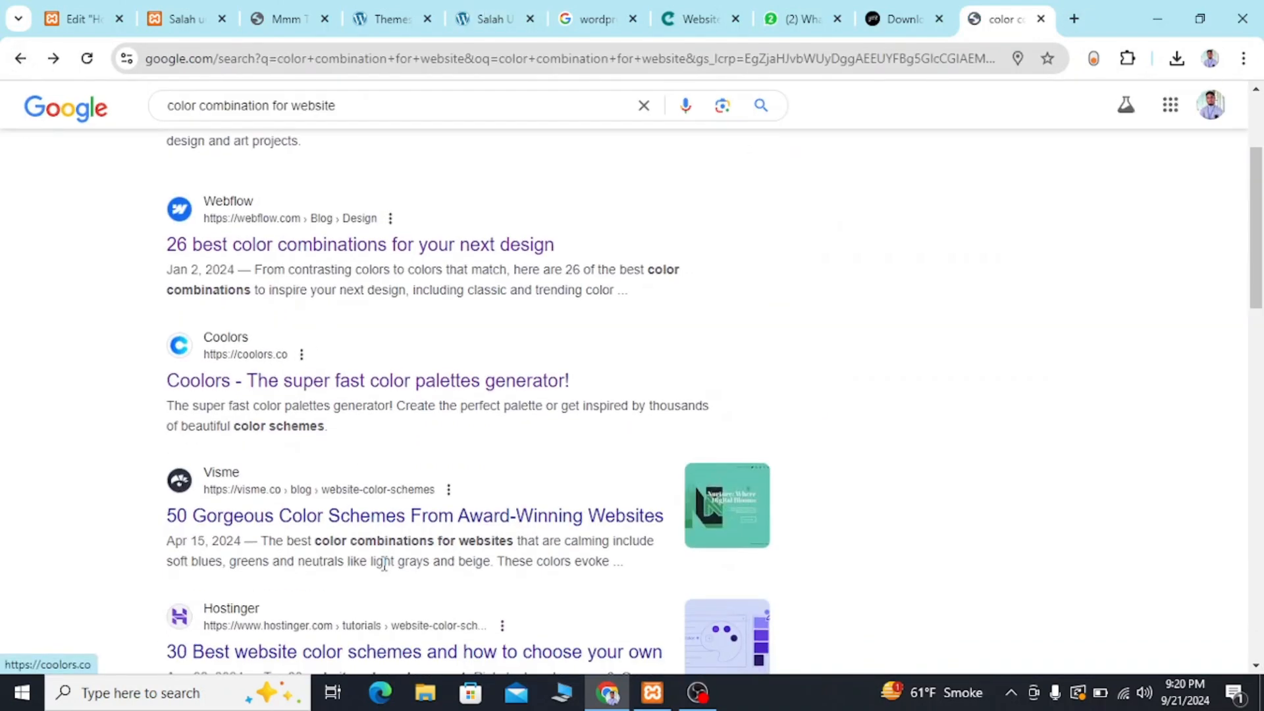
{"action": "left_click", "coordinate": [388, 516]}
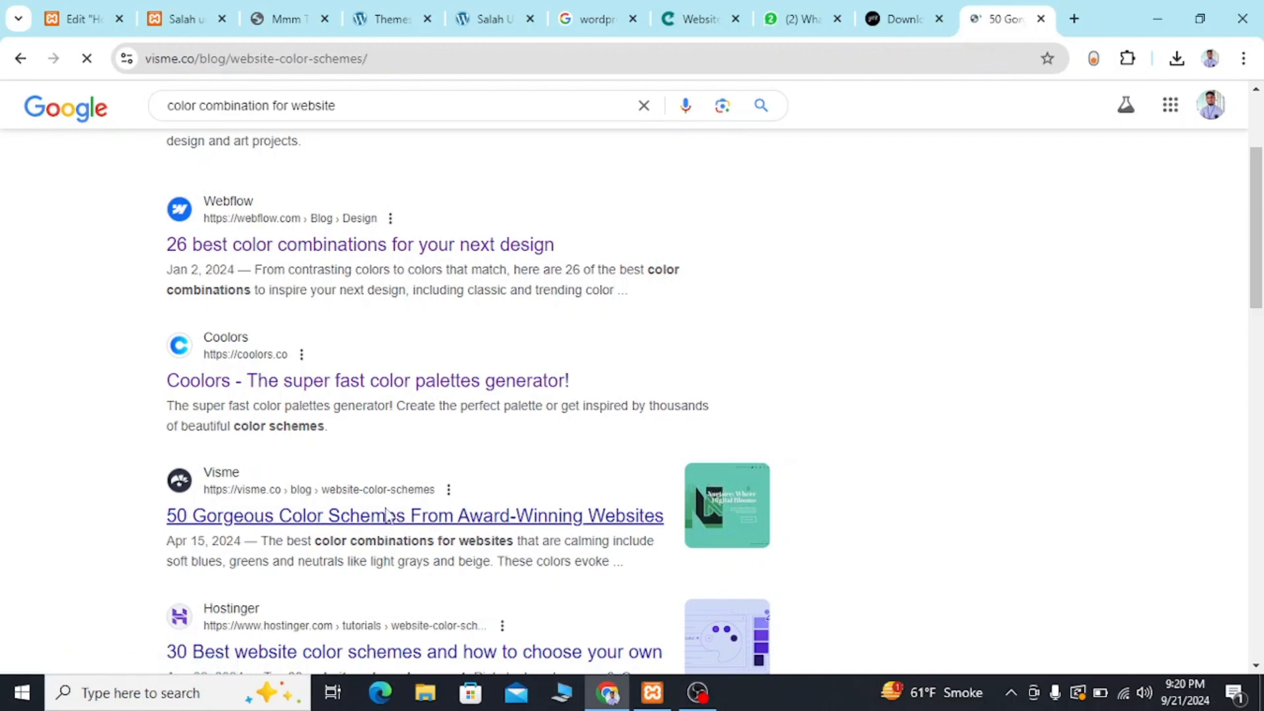
{"action": "scroll", "coordinate": [552, 502], "scroll_direction": "down", "scroll_amount": 5}
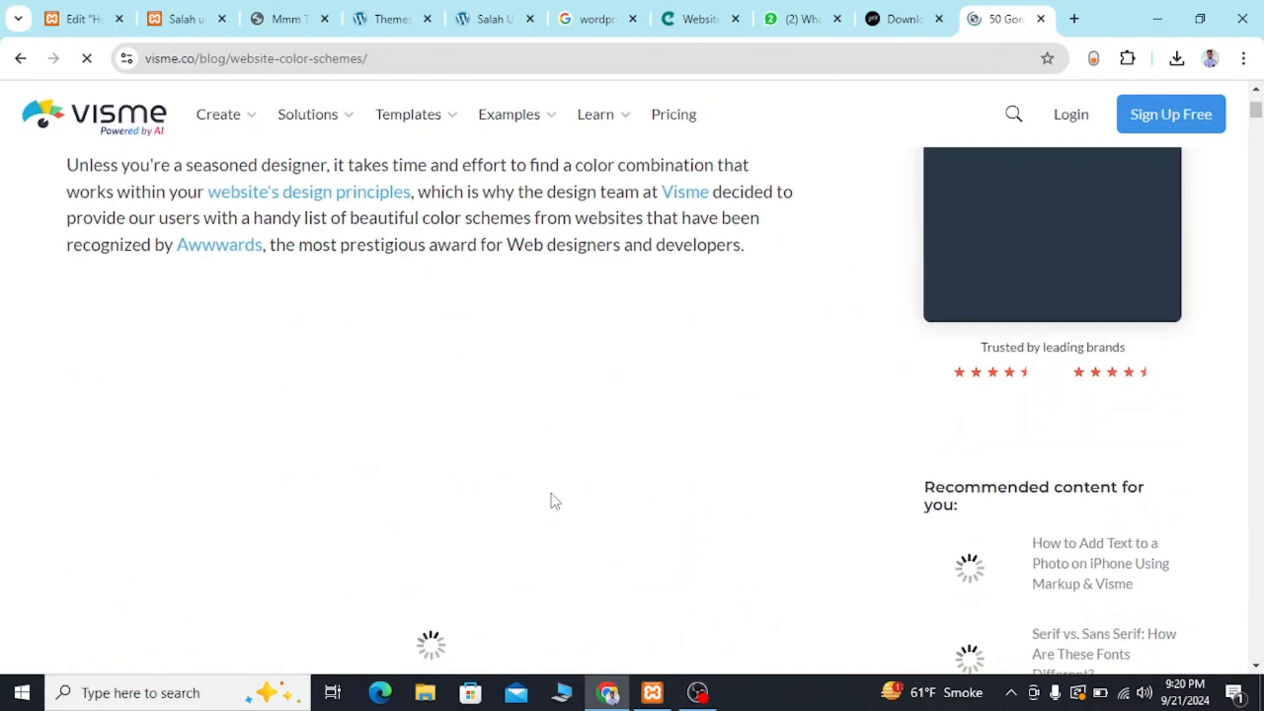
{"action": "scroll", "coordinate": [551, 495], "scroll_direction": "down", "scroll_amount": 5}
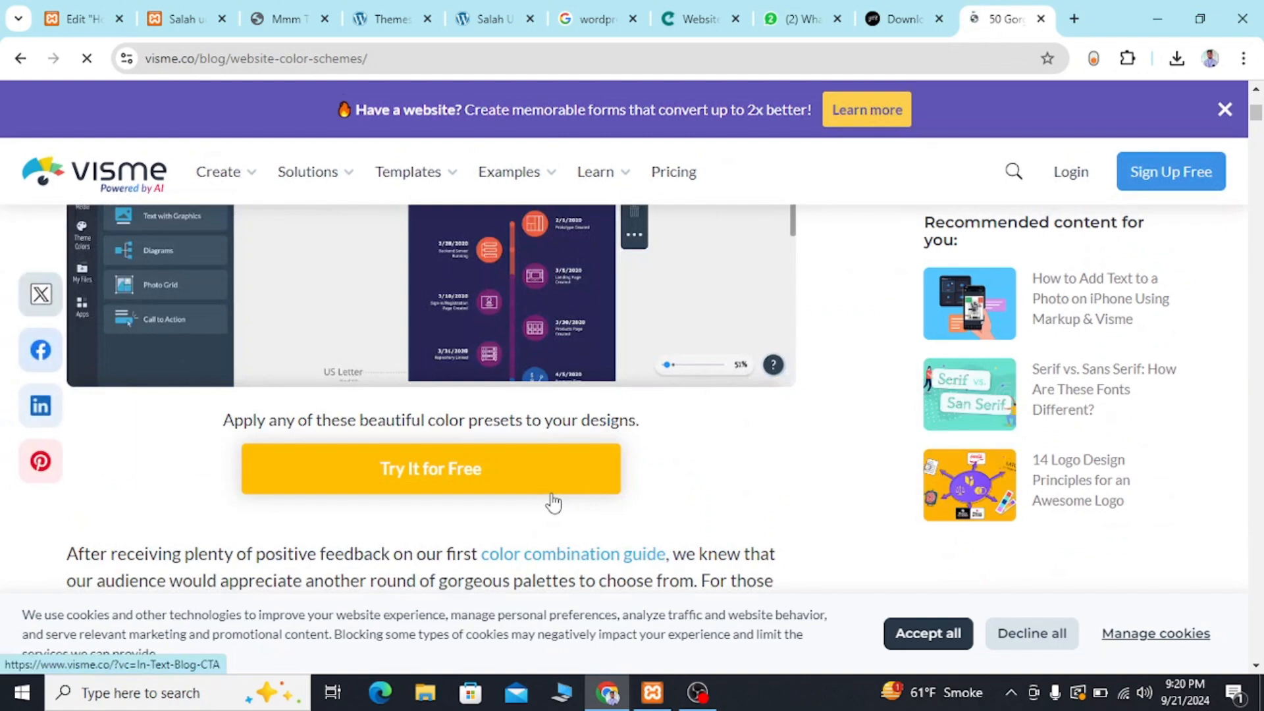
{"action": "scroll", "coordinate": [553, 502], "scroll_direction": "up", "scroll_amount": 2}
{"action": "scroll", "coordinate": [552, 502], "scroll_direction": "down", "scroll_amount": 6}
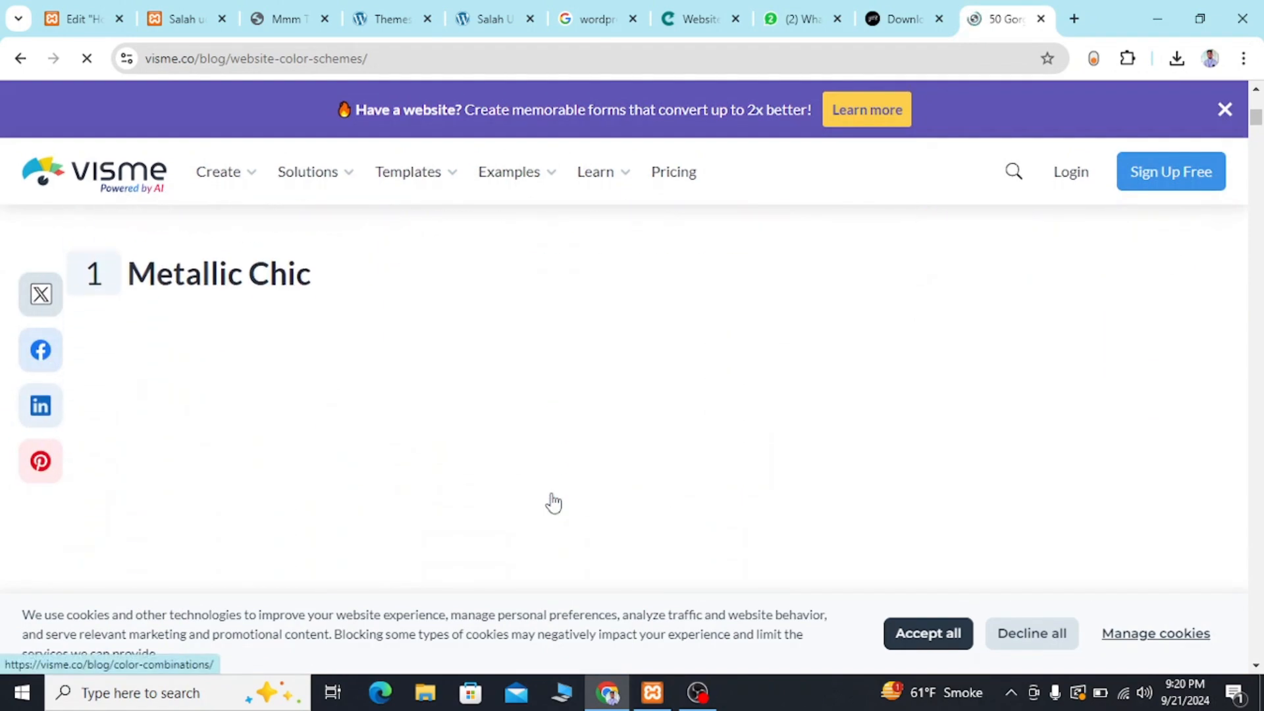
{"action": "scroll", "coordinate": [552, 503], "scroll_direction": "down", "scroll_amount": 3}
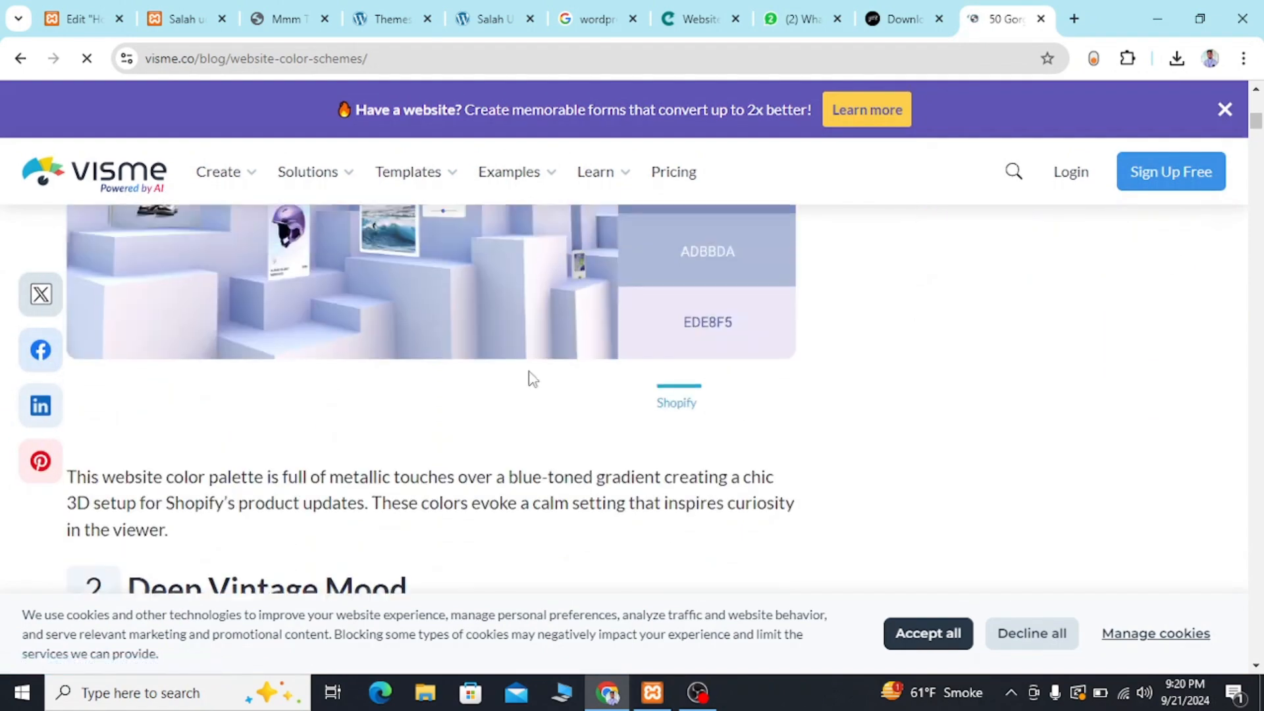
{"action": "scroll", "coordinate": [533, 380], "scroll_direction": "up", "scroll_amount": 7}
{"action": "scroll", "coordinate": [527, 375], "scroll_direction": "down", "scroll_amount": 4}
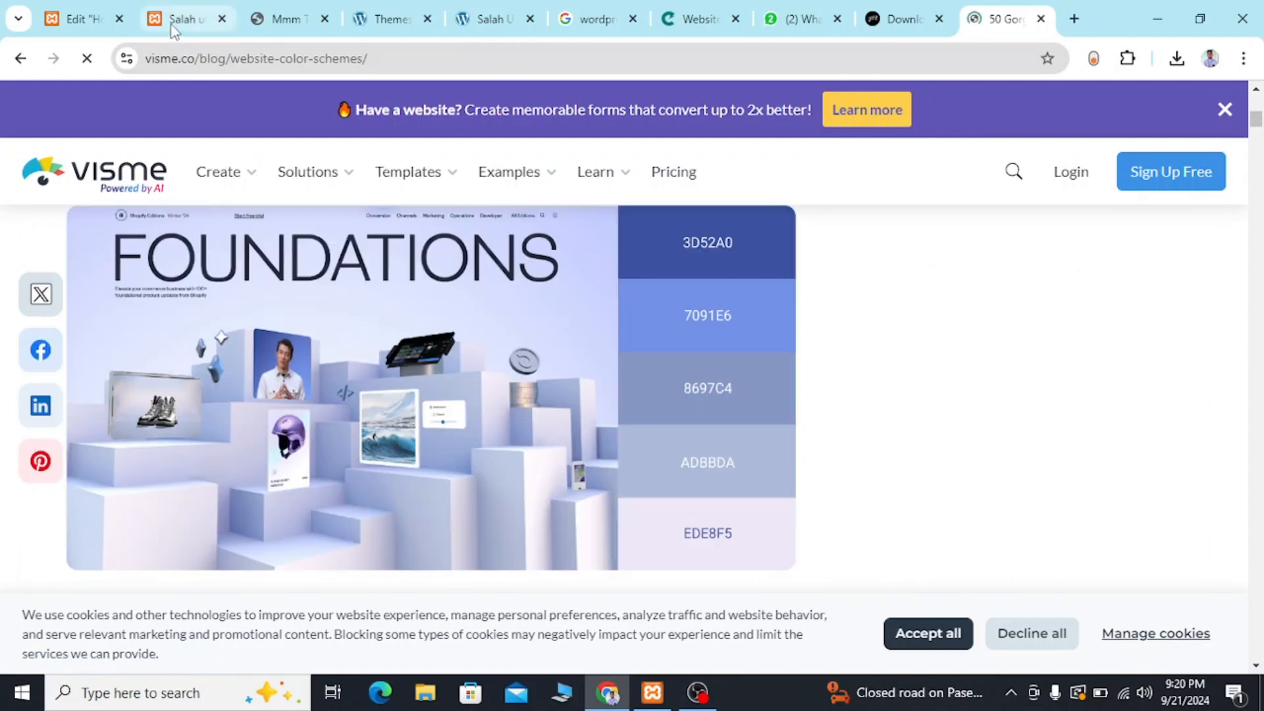
Compare the live portfolio page with the reference template page.
{"action": "left_click", "coordinate": [173, 22]}
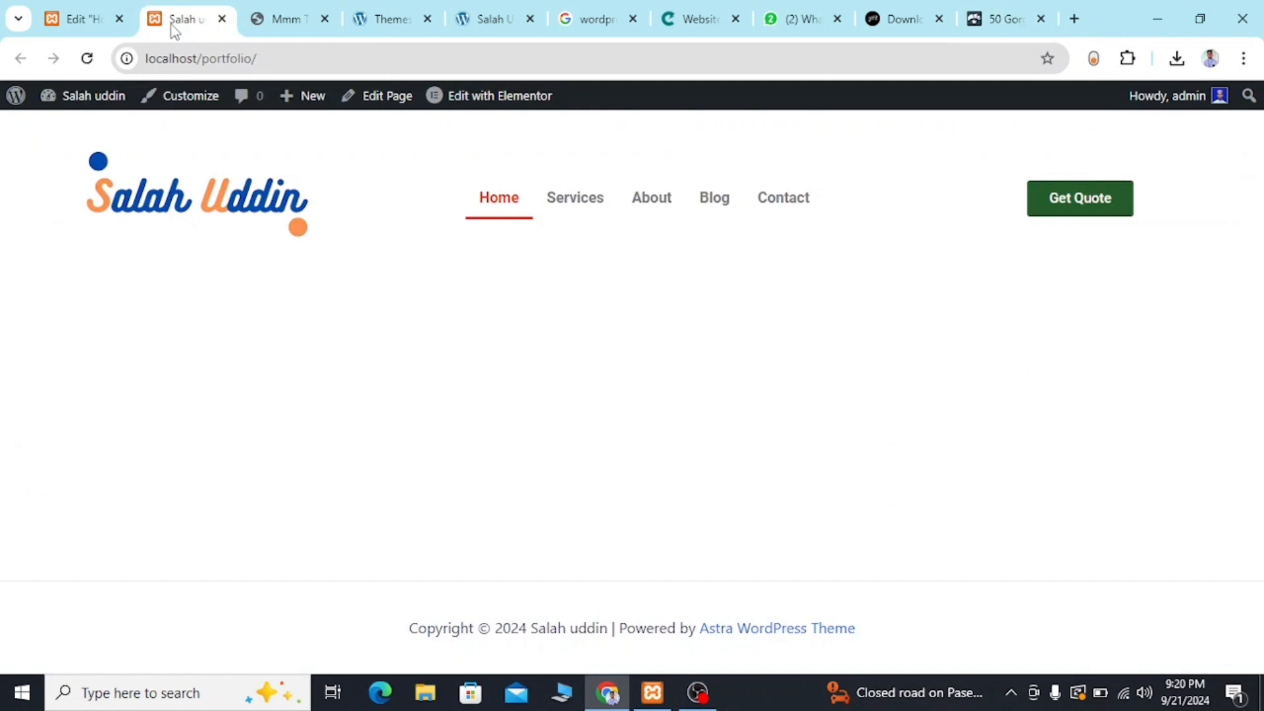
{"action": "left_click", "coordinate": [258, 19]}
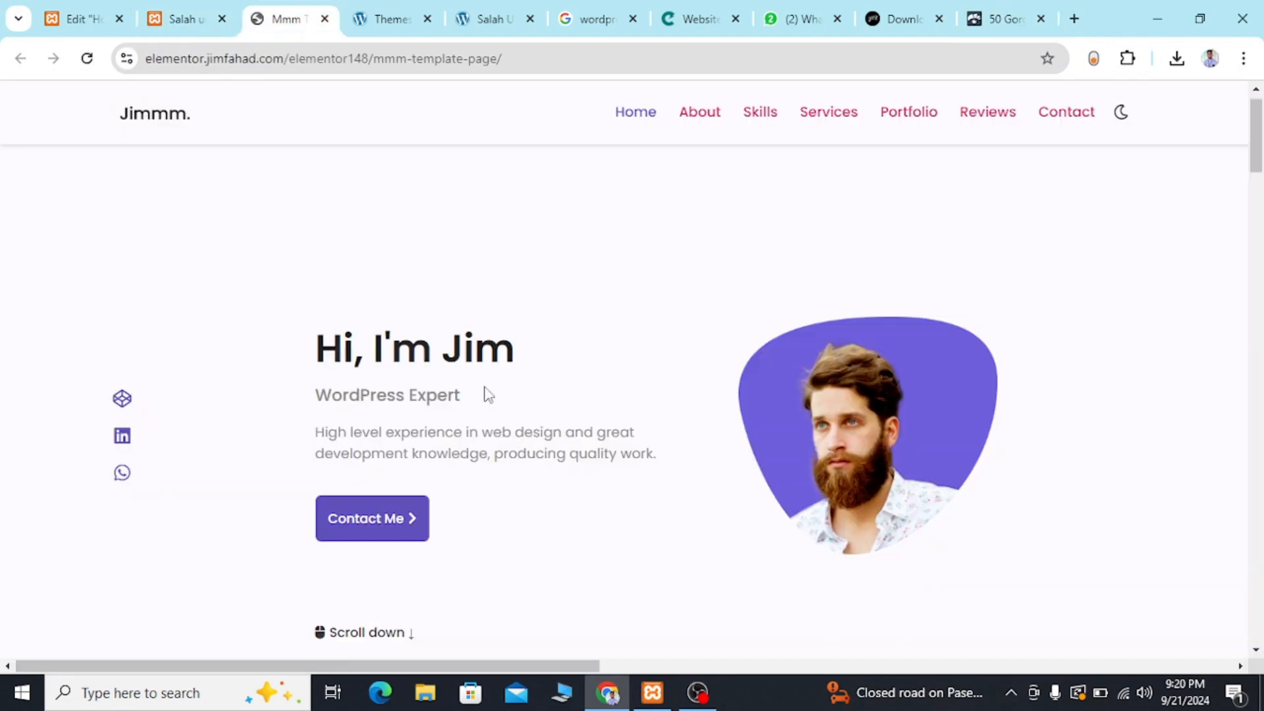
{"action": "left_click", "coordinate": [214, 11]}
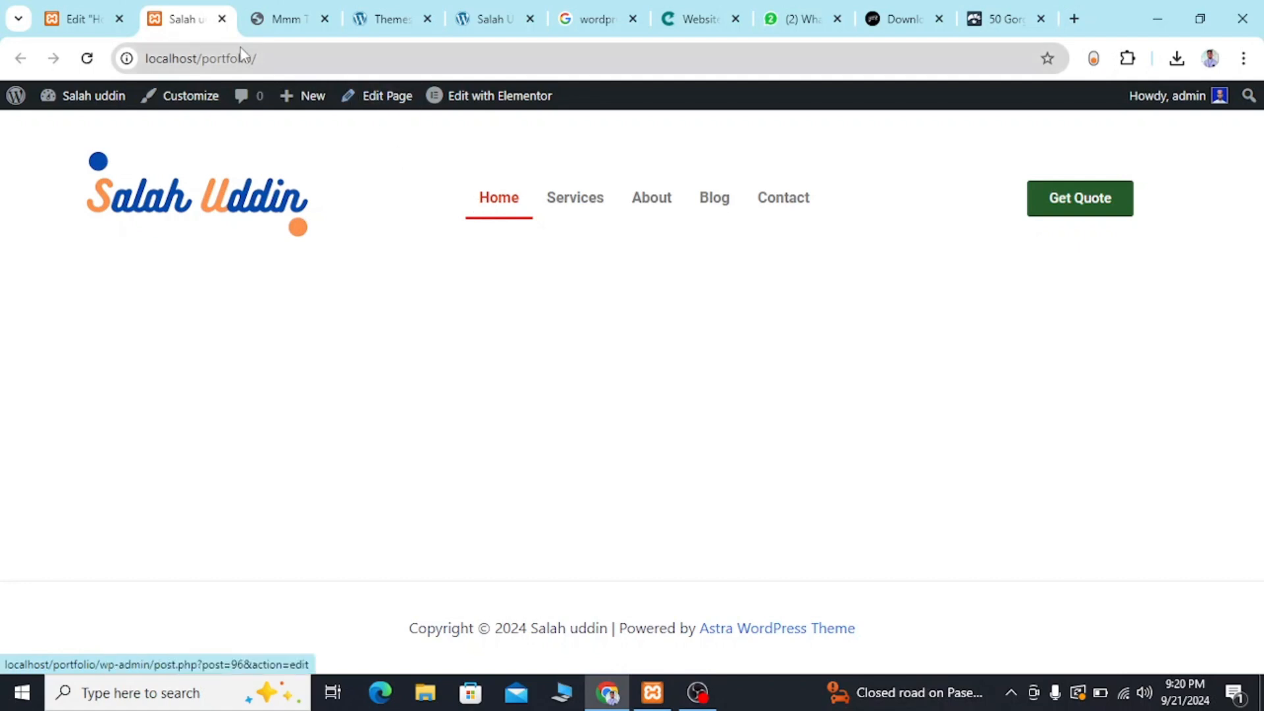
{"action": "left_click", "coordinate": [268, 14]}
{"action": "left_click", "coordinate": [182, 24]}
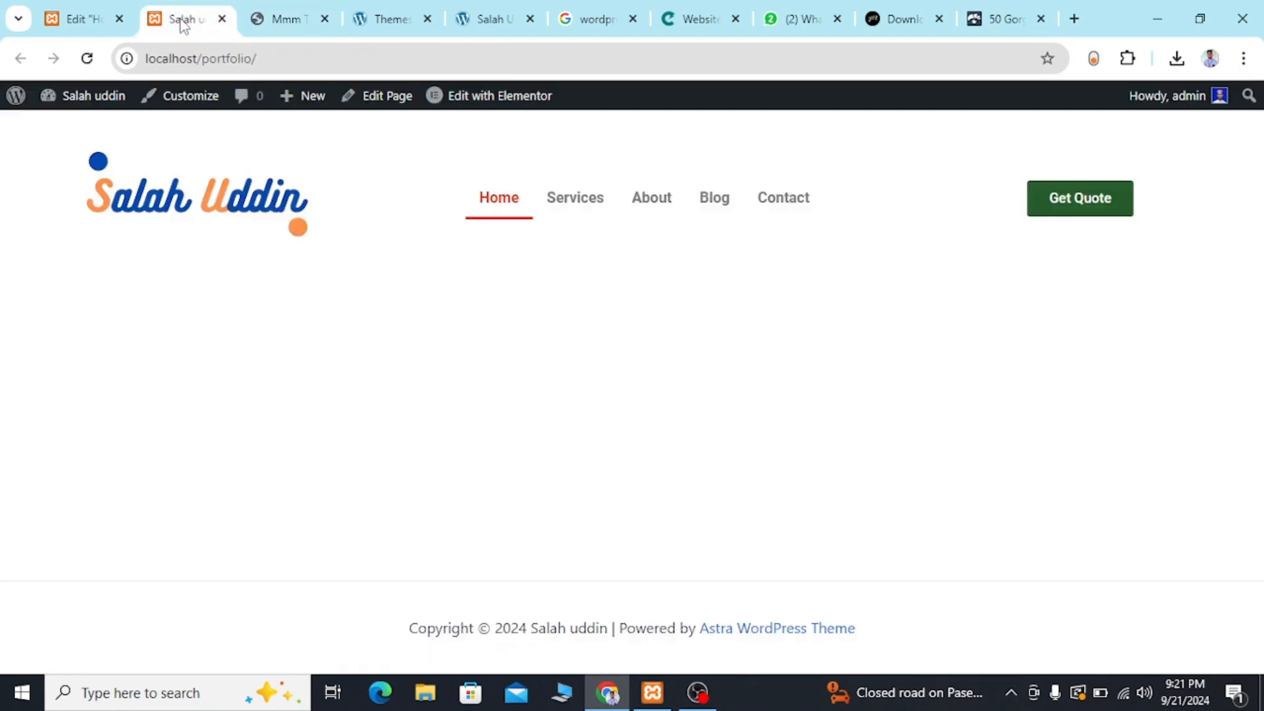
{"action": "left_click", "coordinate": [276, 27]}
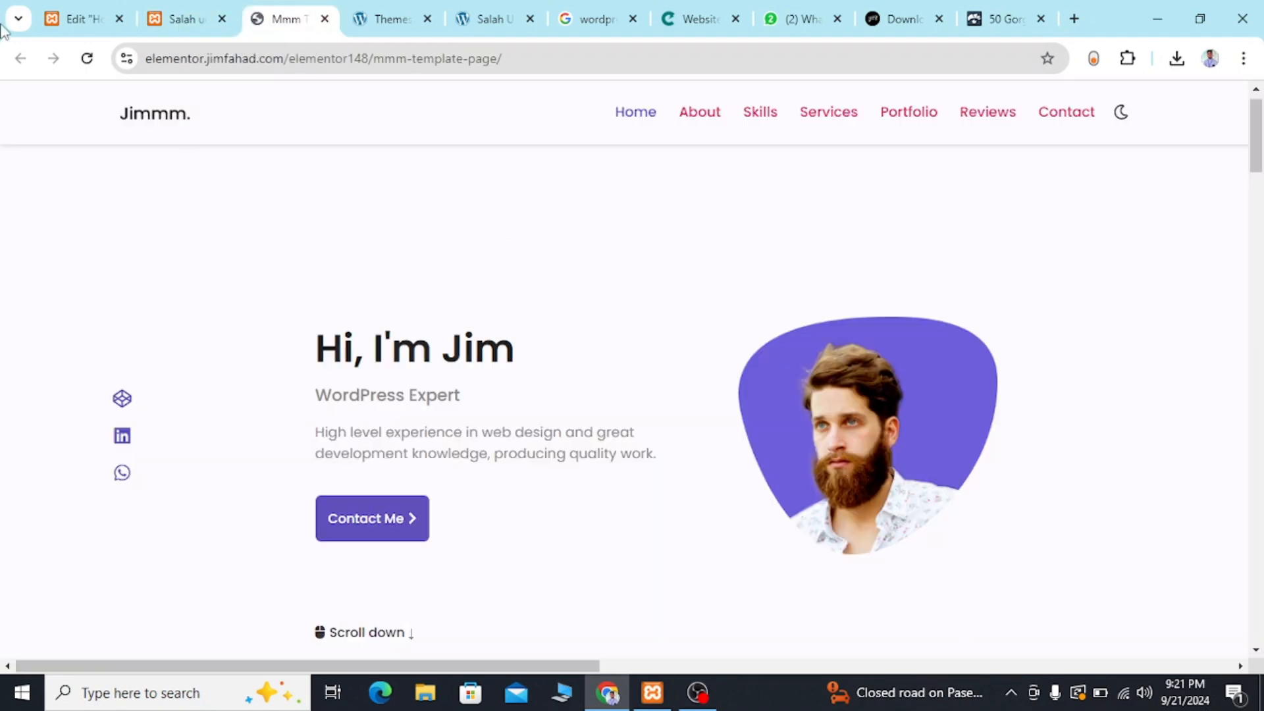
Compare the hero section in the Home page's Elementor editor with the reference template's hero, ending back in the editor.
{"action": "left_click", "coordinate": [109, 10]}
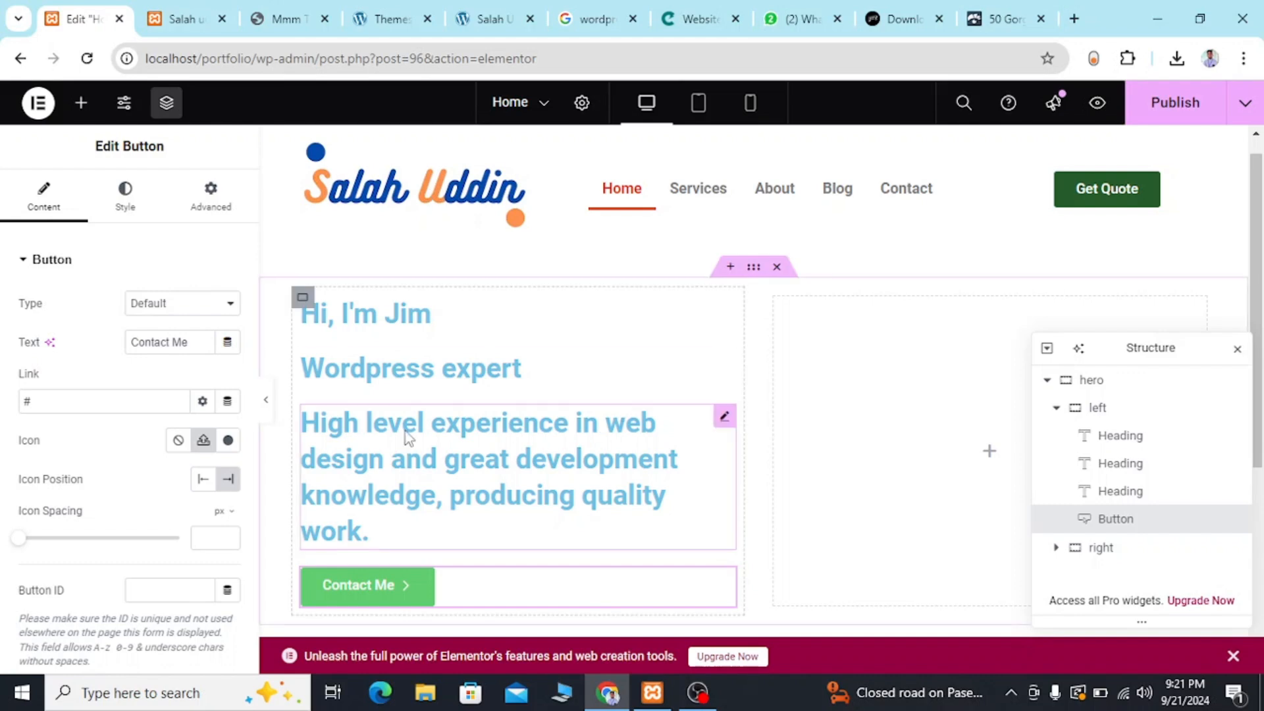
{"action": "scroll", "coordinate": [403, 434], "scroll_direction": "down", "scroll_amount": 1}
{"action": "scroll", "coordinate": [402, 437], "scroll_direction": "up", "scroll_amount": 1}
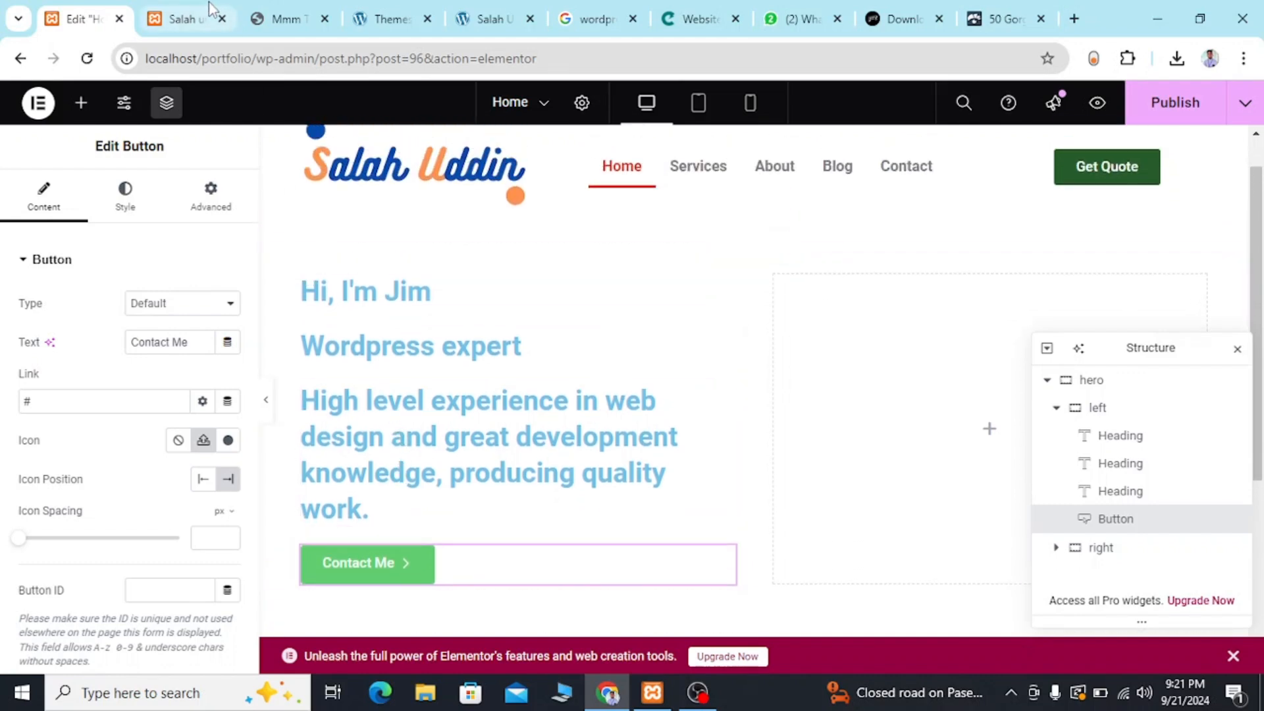
{"action": "left_click", "coordinate": [281, 17]}
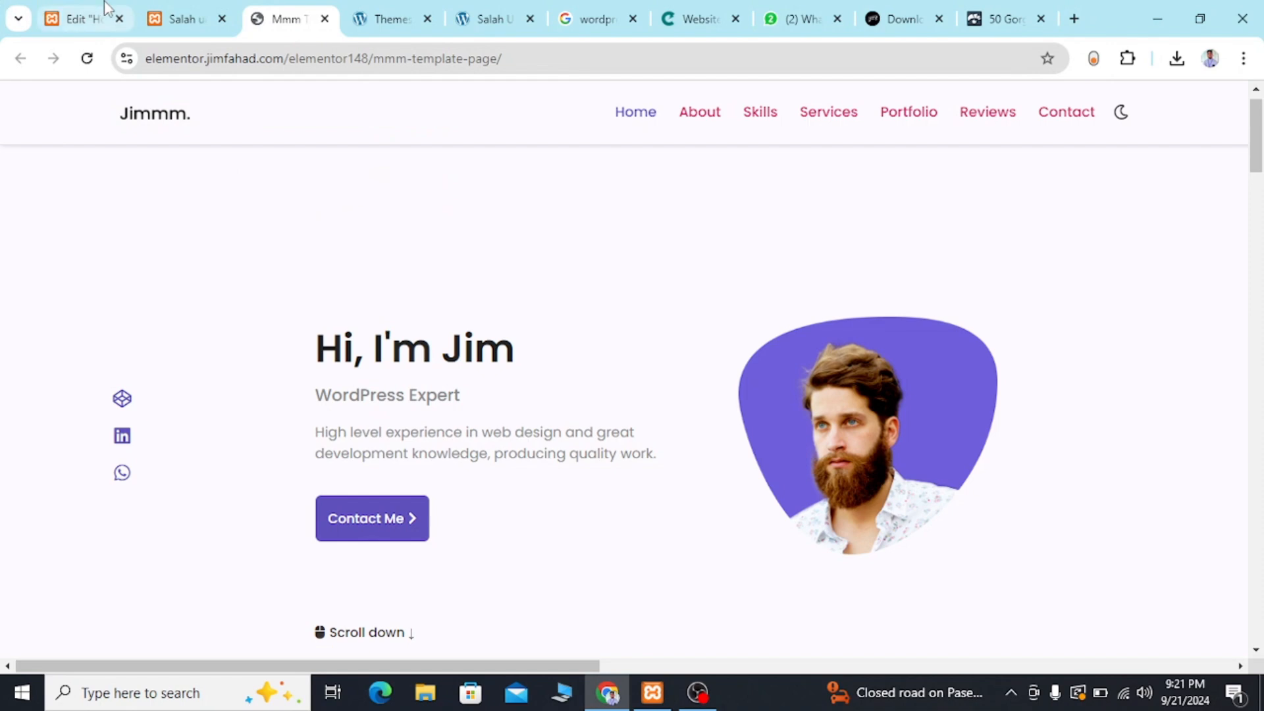
{"action": "left_click", "coordinate": [85, 19]}
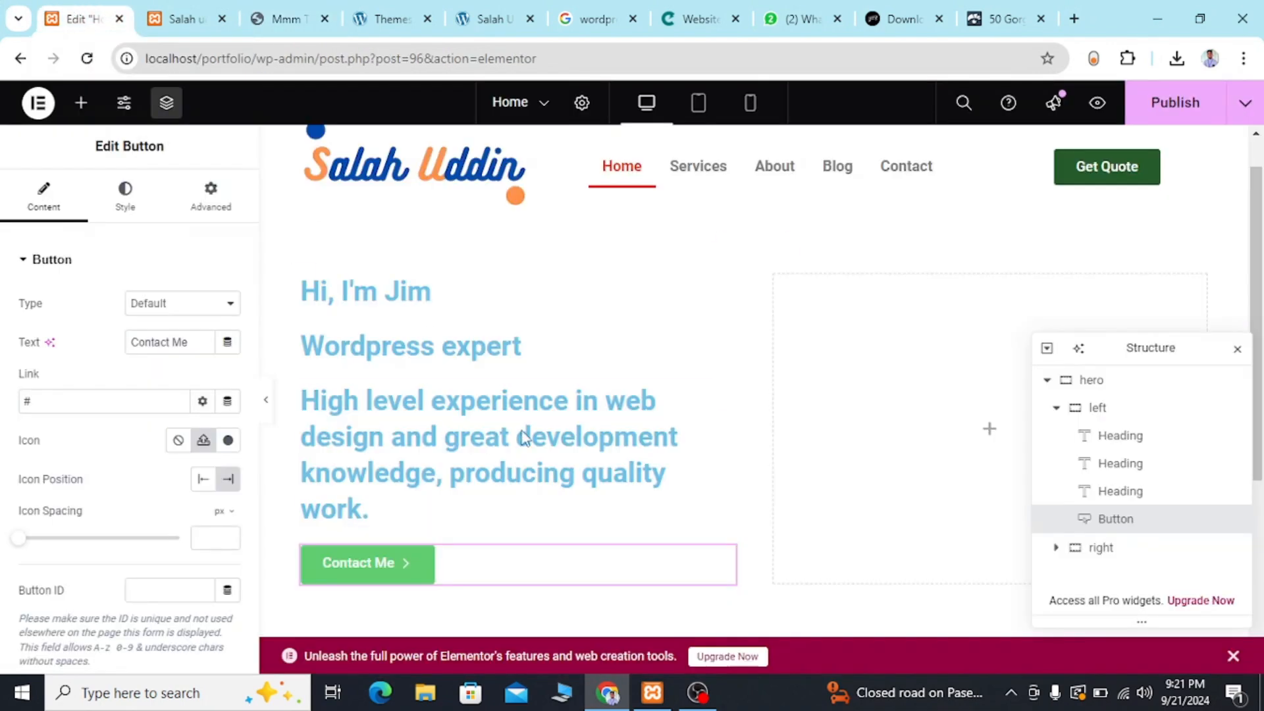
Set the text color of the hero's top greeting heading to black, #000.
{"action": "left_click", "coordinate": [404, 305]}
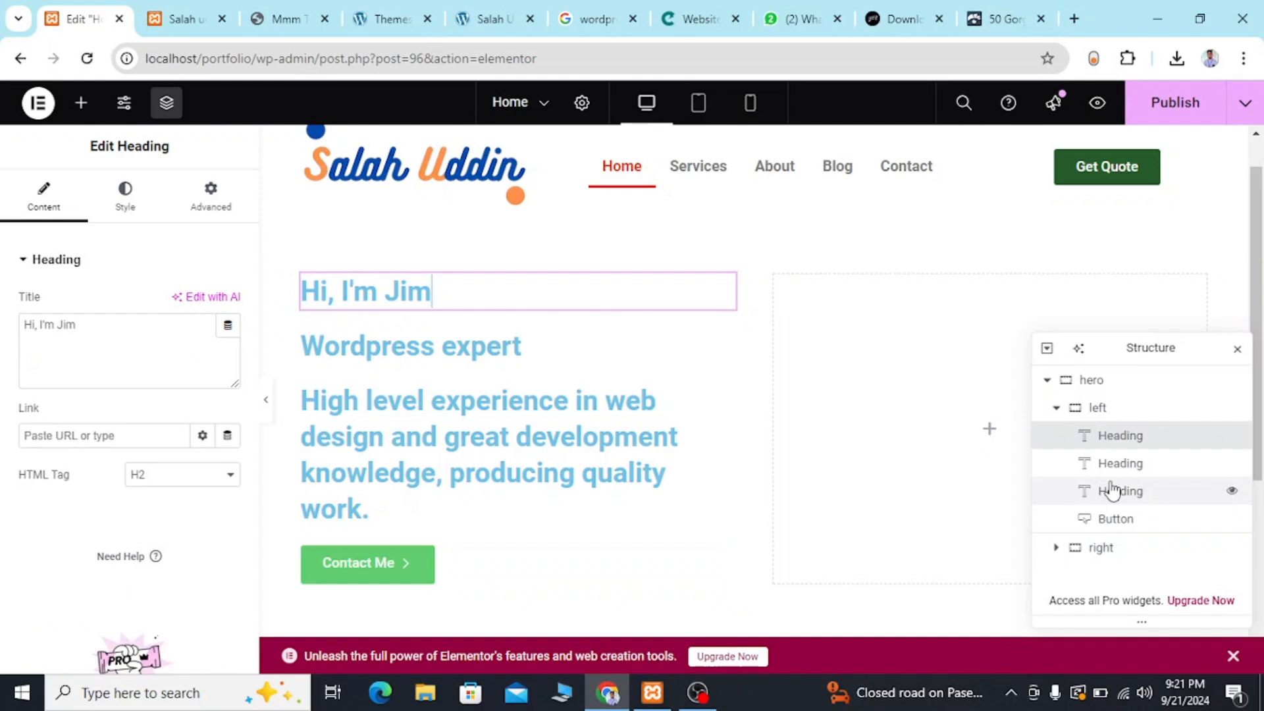
{"action": "left_click", "coordinate": [188, 479]}
{"action": "left_click", "coordinate": [186, 476]}
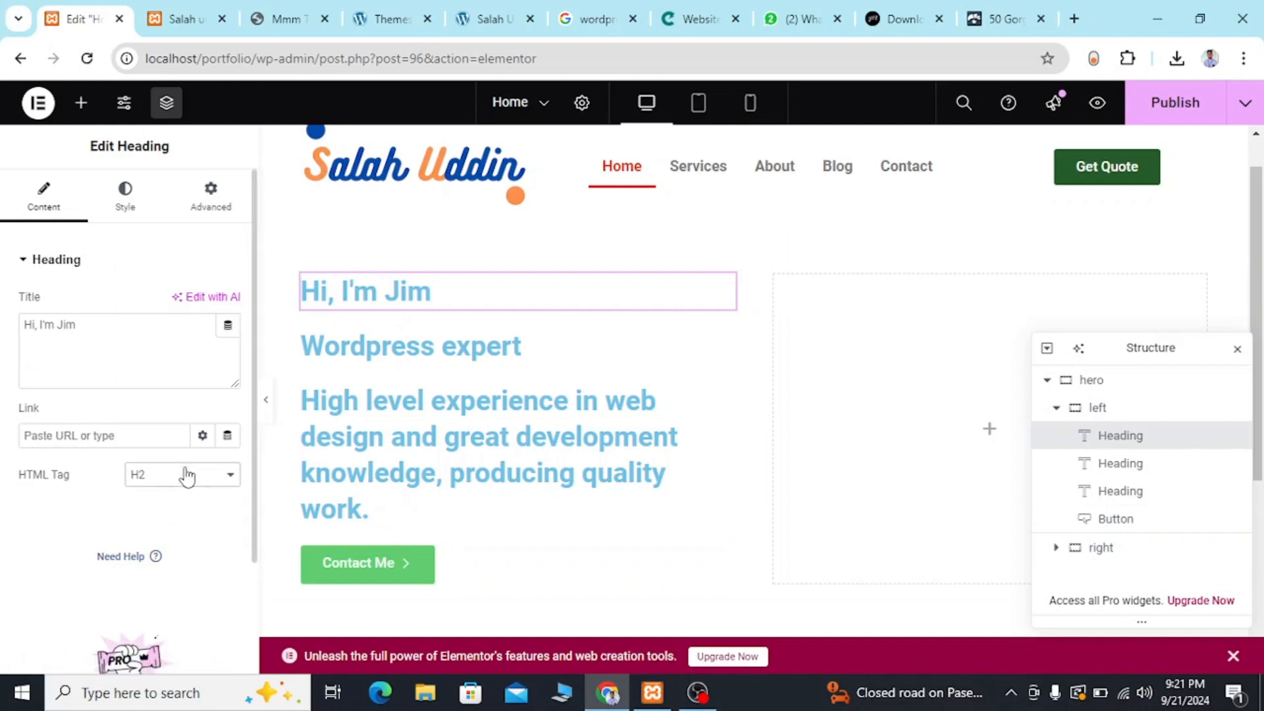
{"action": "left_click", "coordinate": [125, 209]}
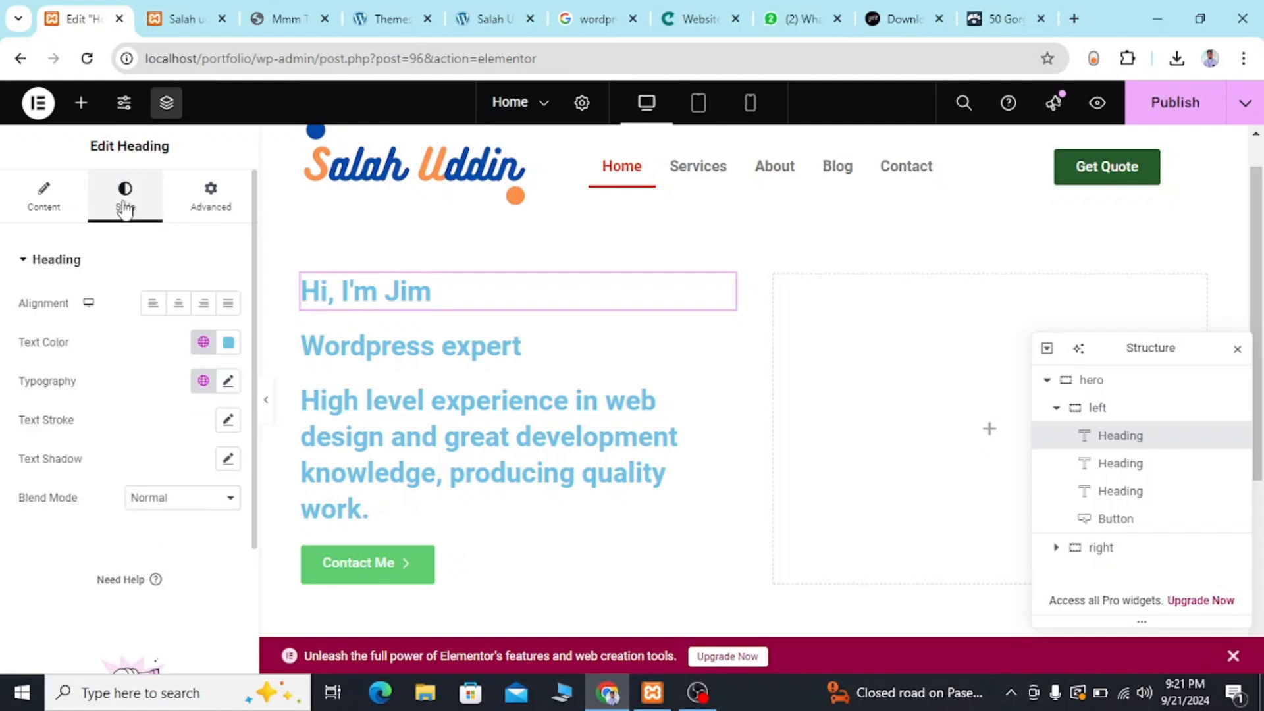
{"action": "left_click", "coordinate": [229, 349]}
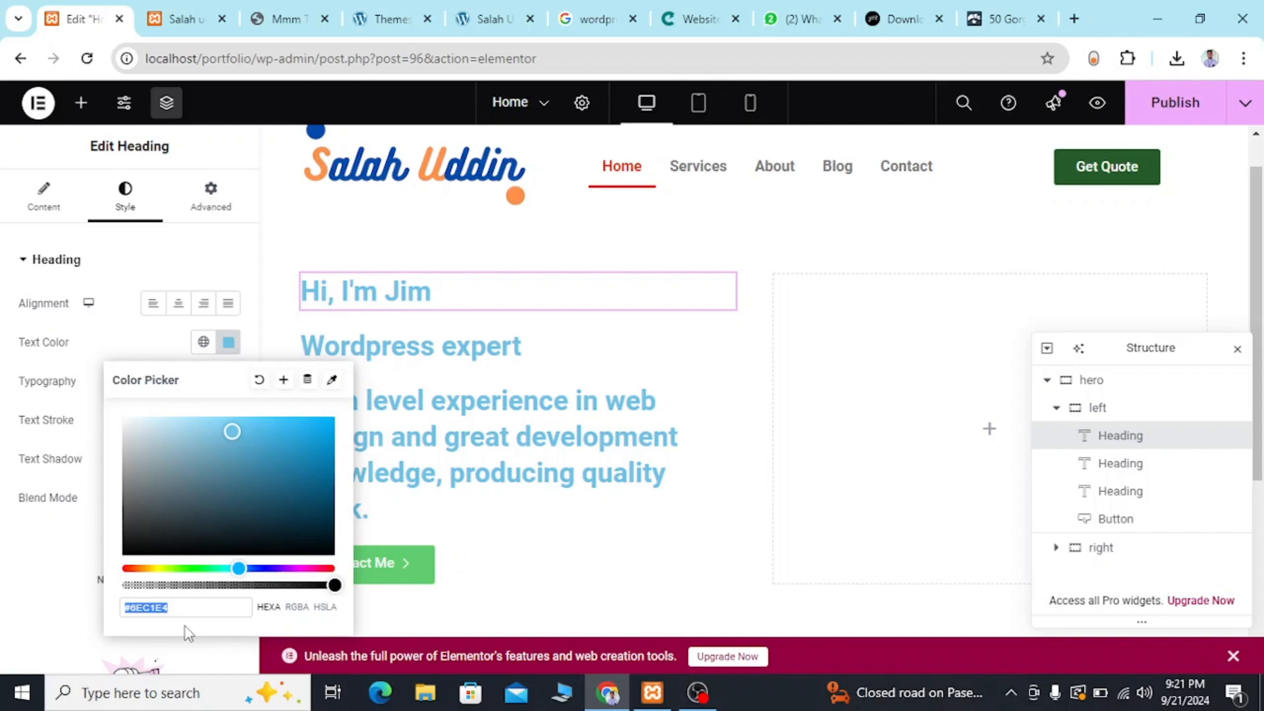
{"action": "key", "text": "BackSpace"}
{"action": "type", "text": "#ffff"}
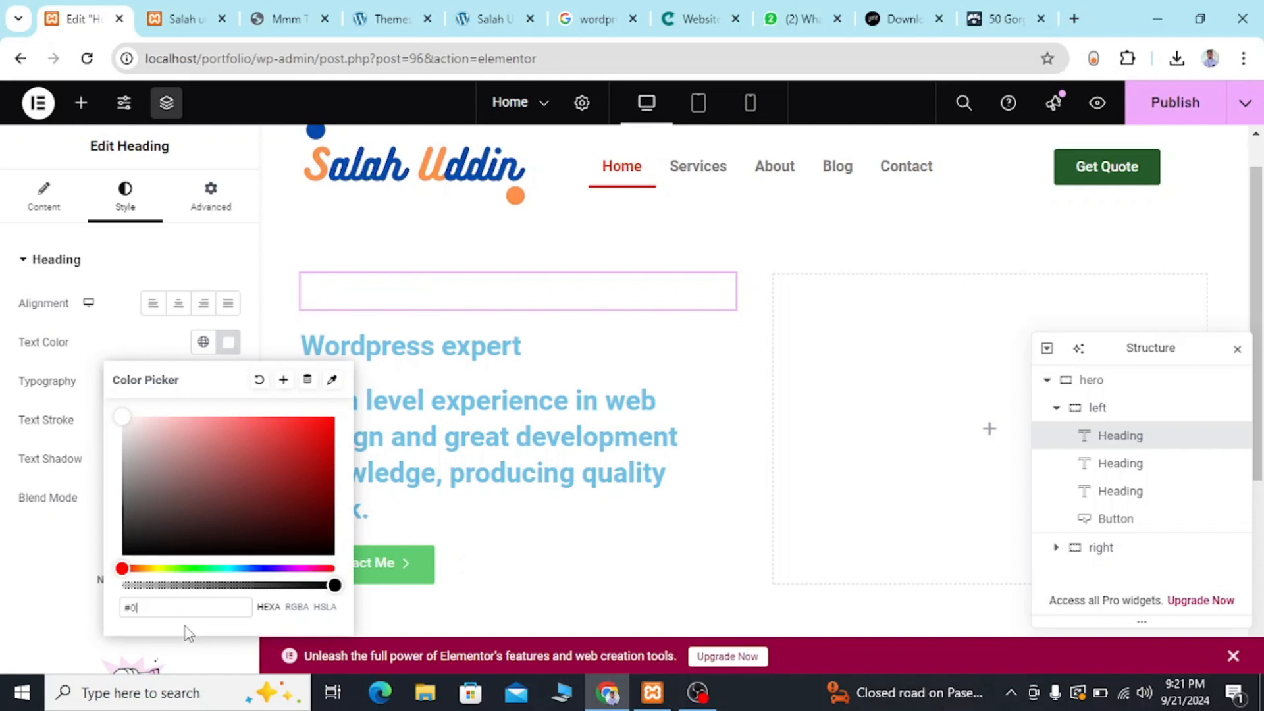
{"action": "type", "text": "000"}
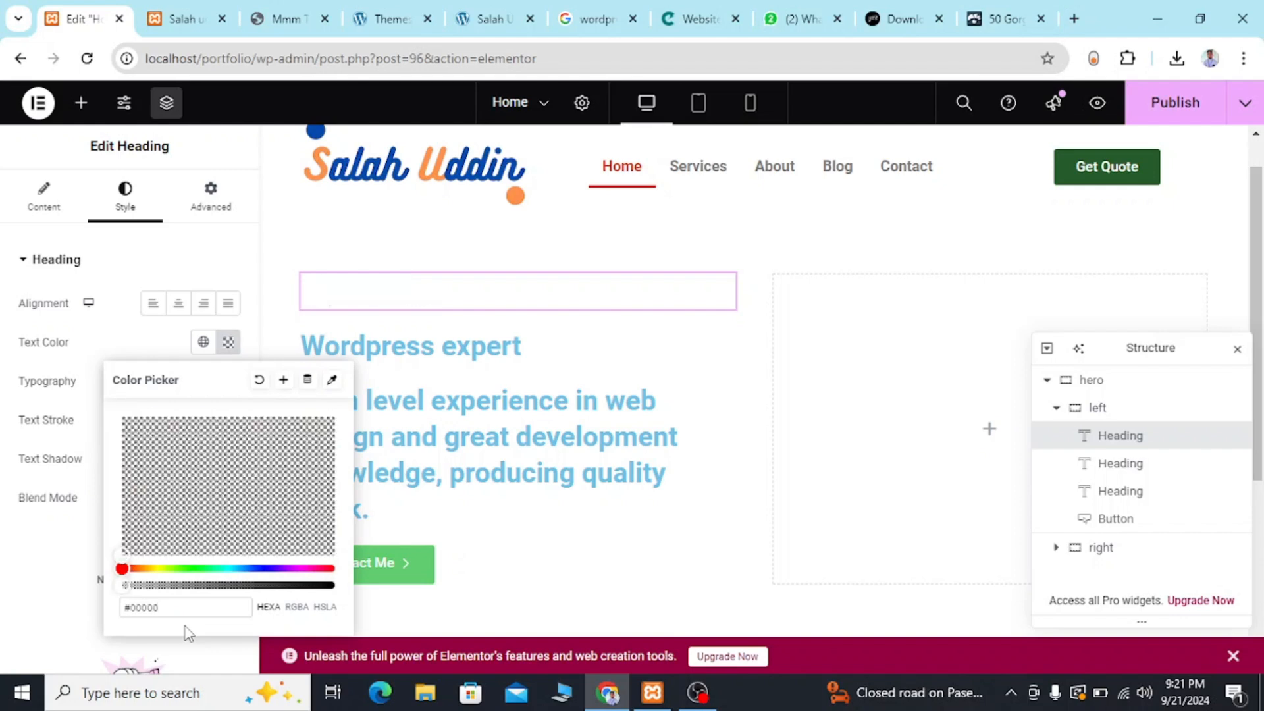
{"action": "key", "text": "BackSpace"}
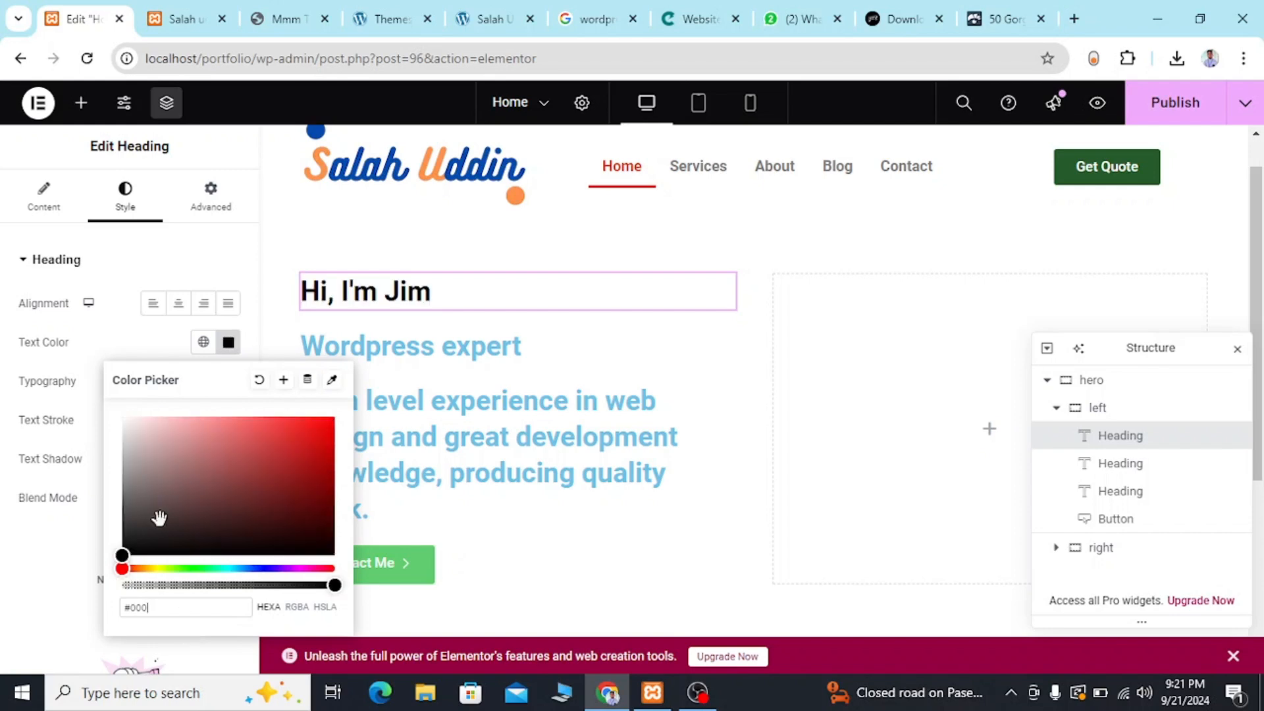
Sample the color #222222 from the reference template's greeting heading and try to apply it as the hero greeting heading's text color.
{"action": "left_click", "coordinate": [277, 9]}
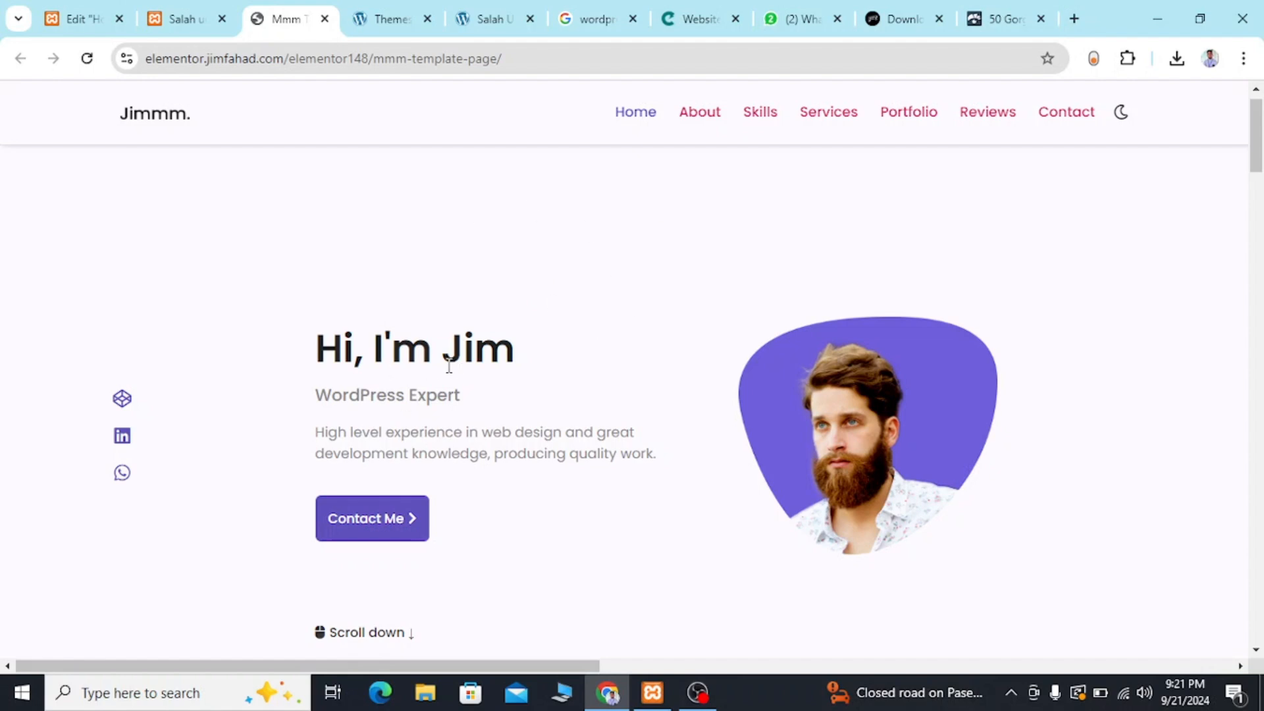
{"action": "left_click", "coordinate": [1127, 59]}
{"action": "left_click", "coordinate": [928, 200]}
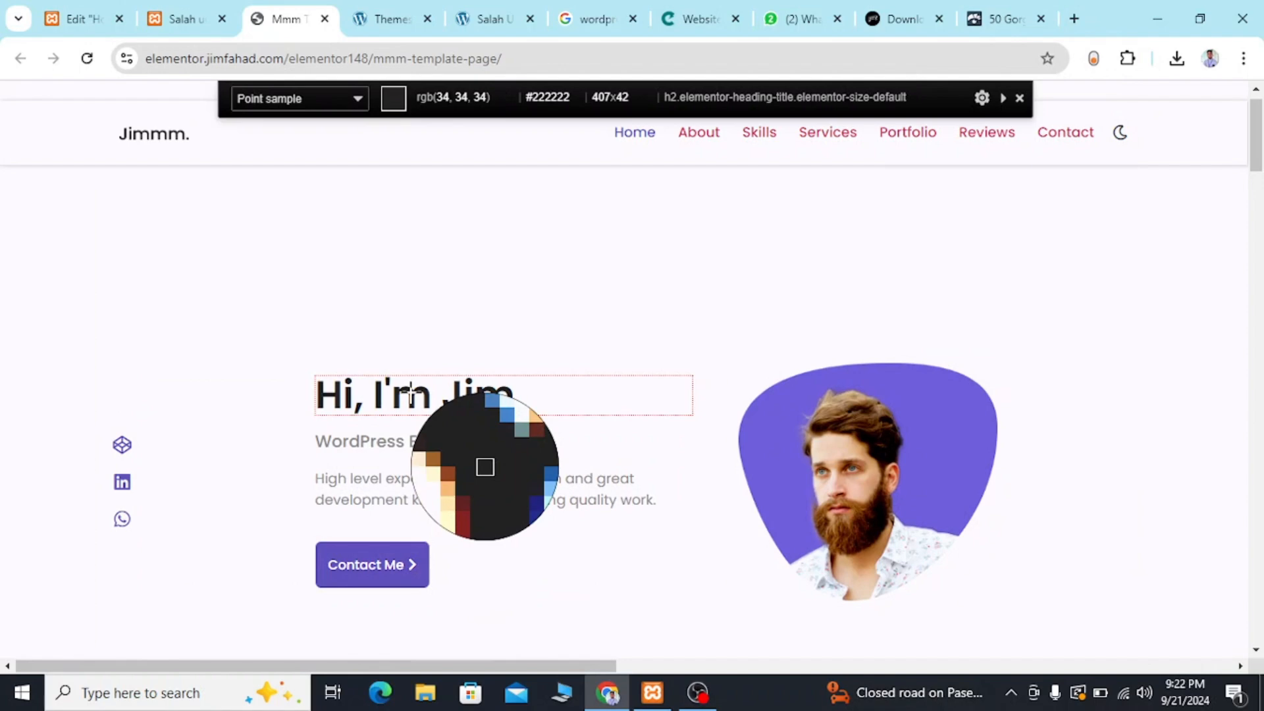
{"action": "left_click", "coordinate": [411, 393]}
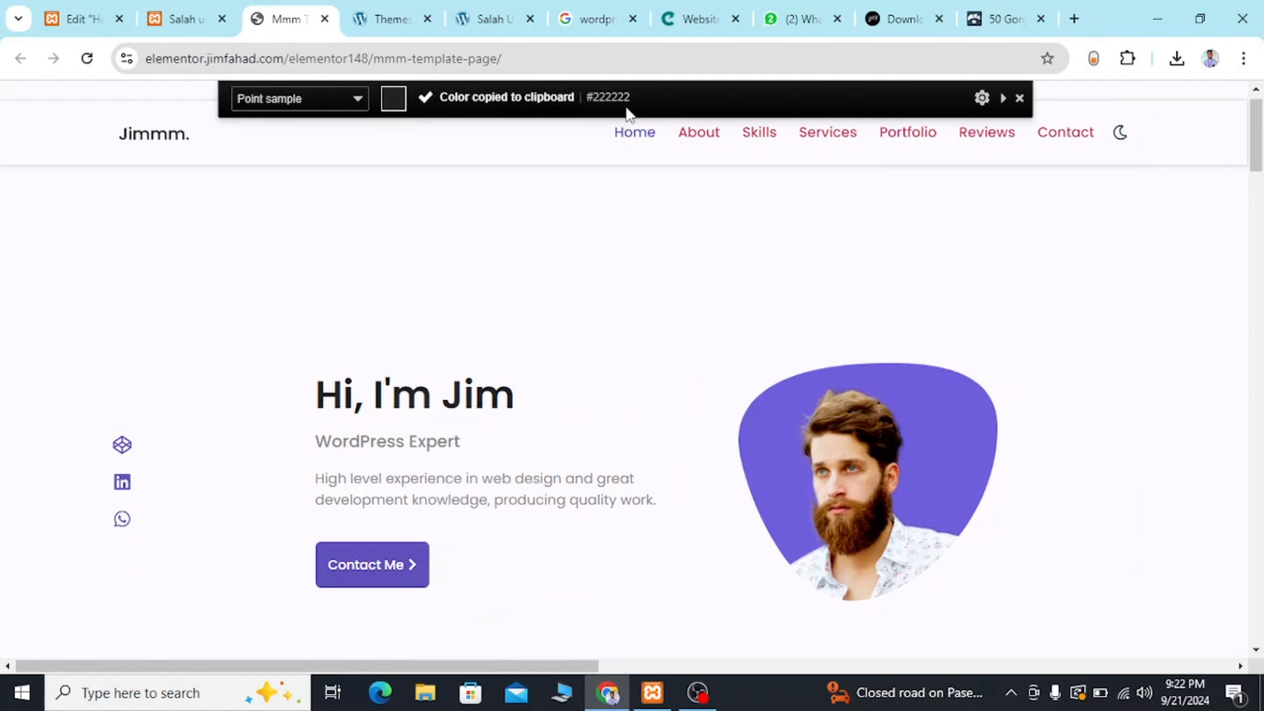
{"action": "left_click", "coordinate": [86, 13]}
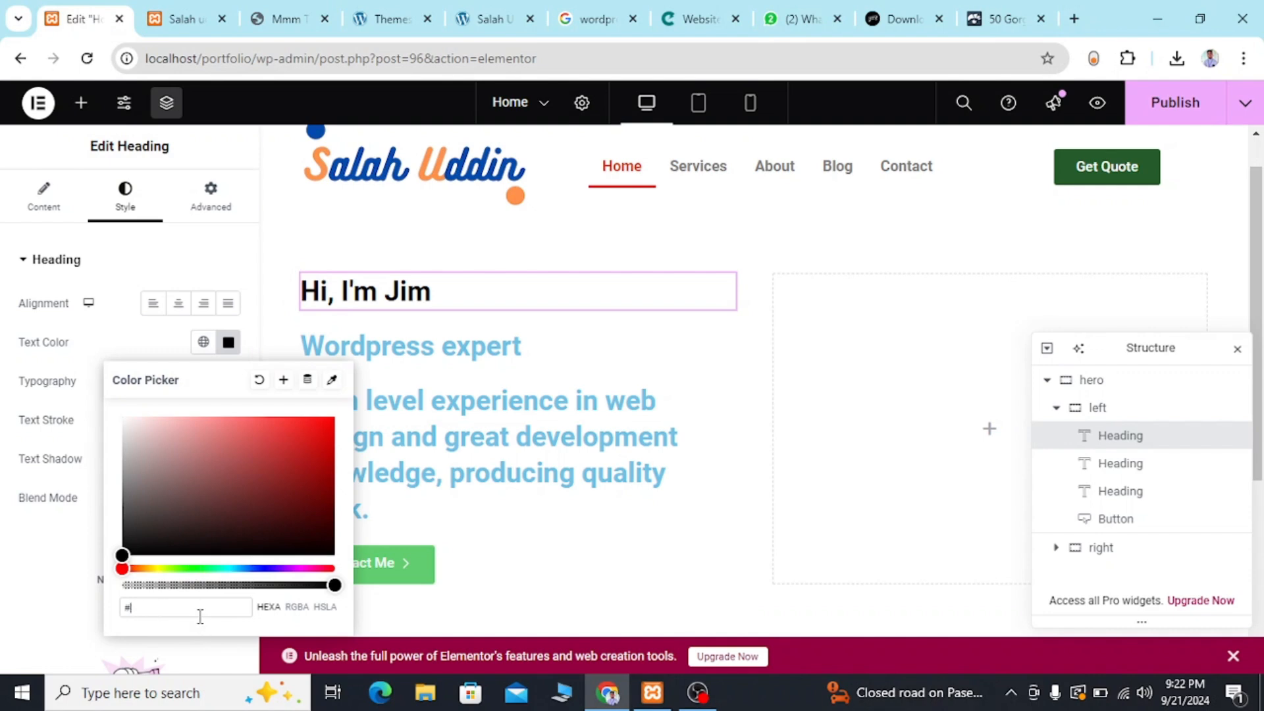
{"action": "key", "text": "ctrl+v"}
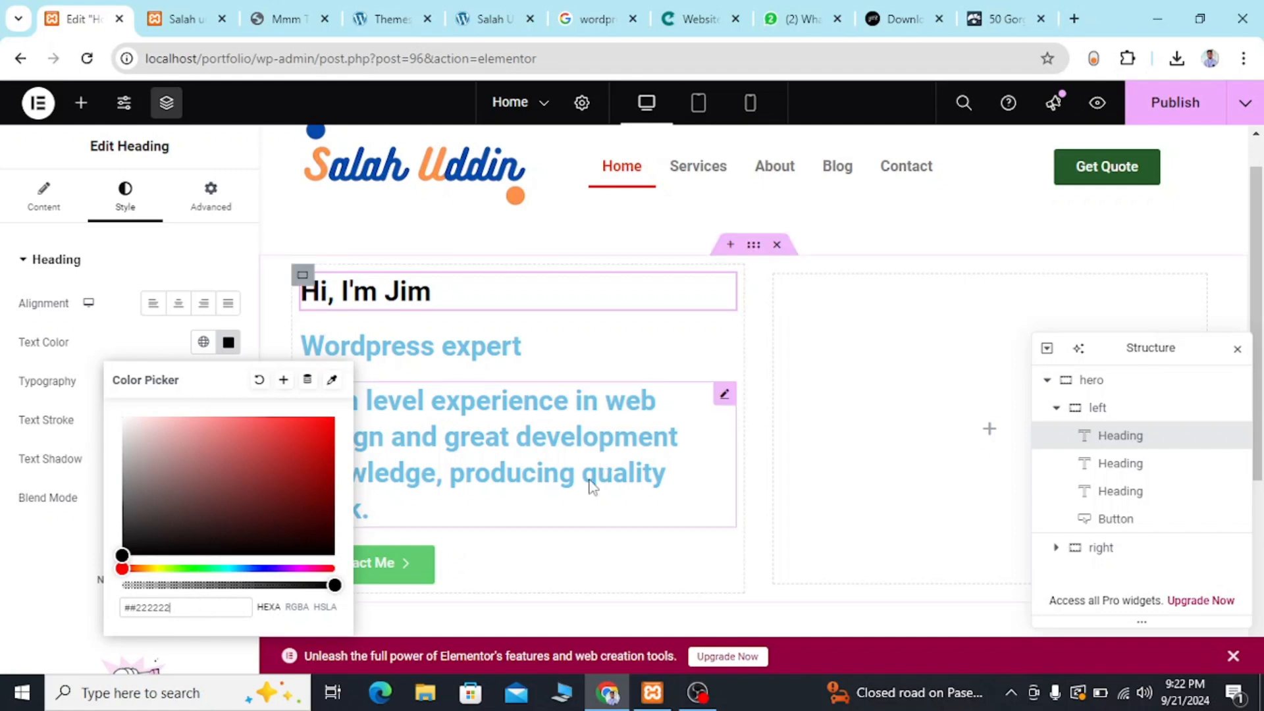
{"action": "left_click", "coordinate": [520, 551]}
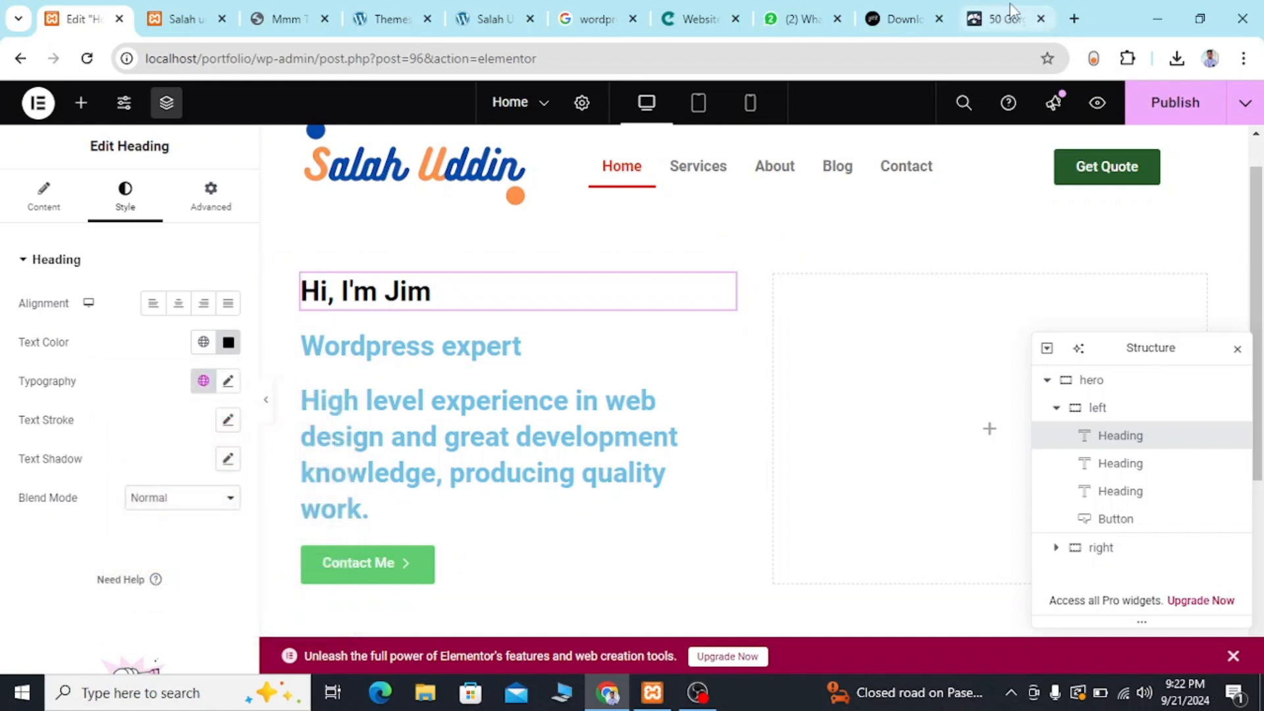
Check the copied color code in a new browser tab and compare the hero in the editor with the reference template's hero.
{"action": "left_click", "coordinate": [1073, 19]}
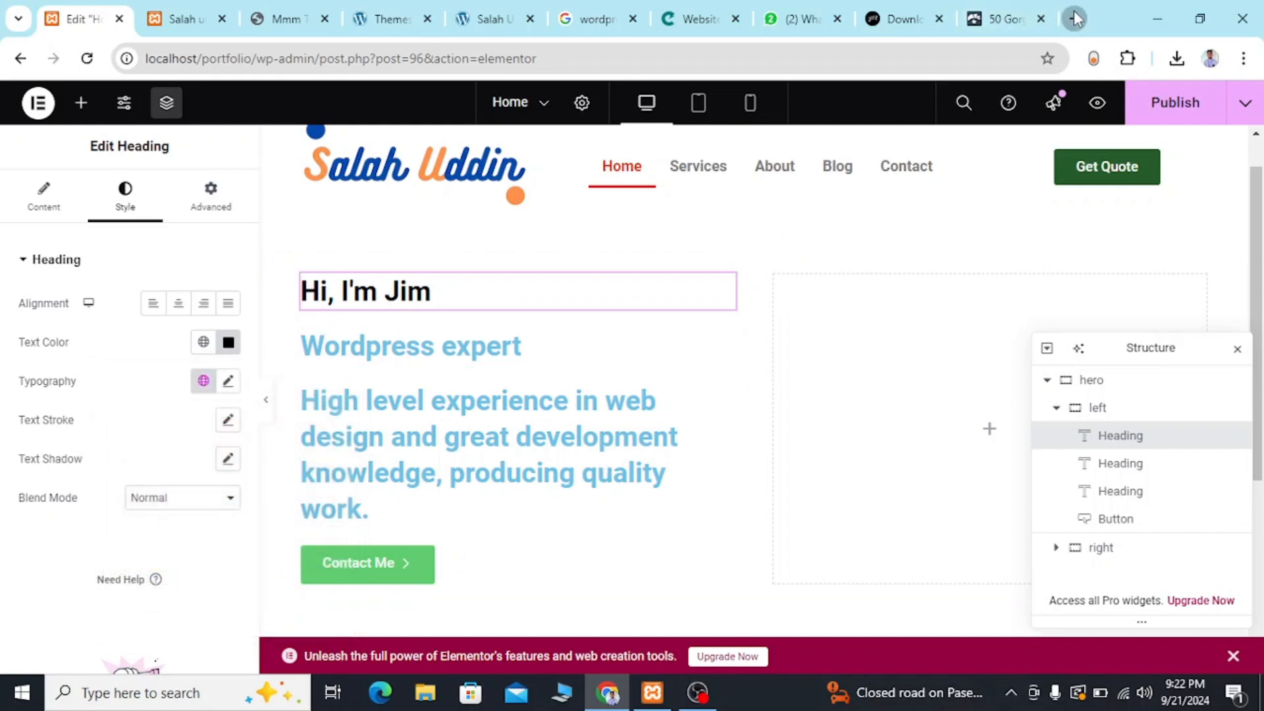
{"action": "key", "text": "ctrl+v"}
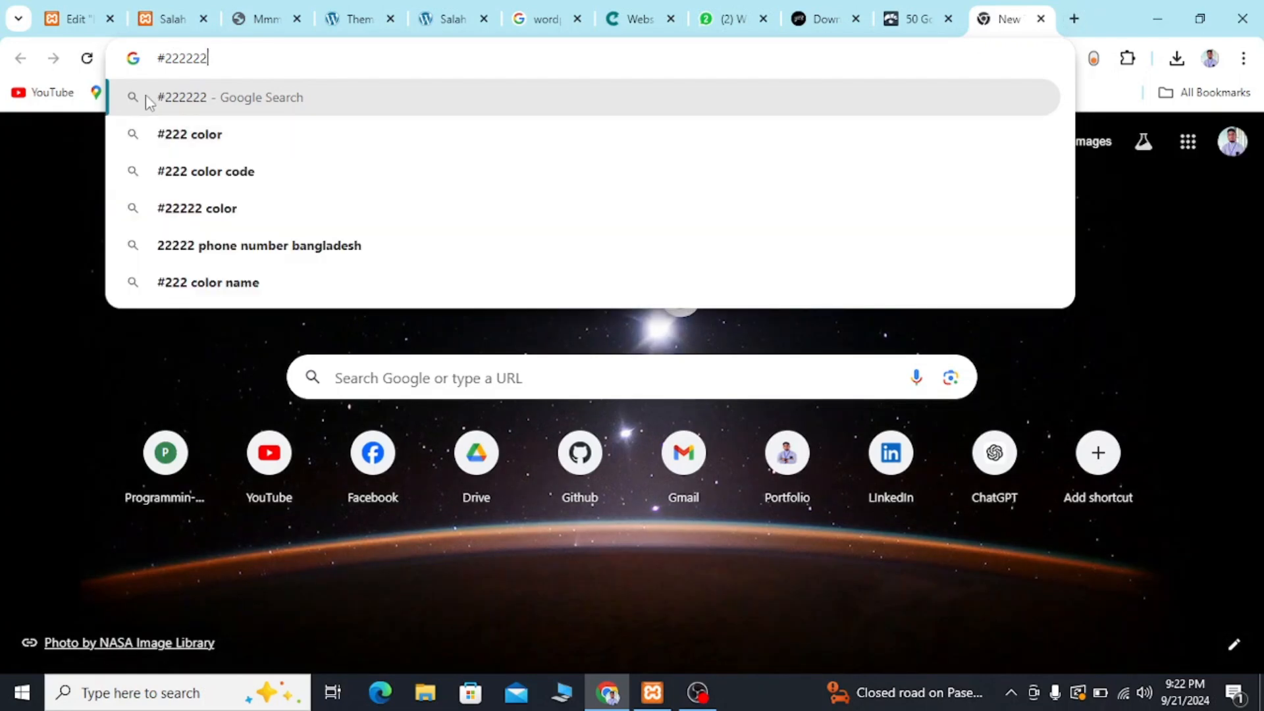
{"action": "left_click", "coordinate": [72, 17]}
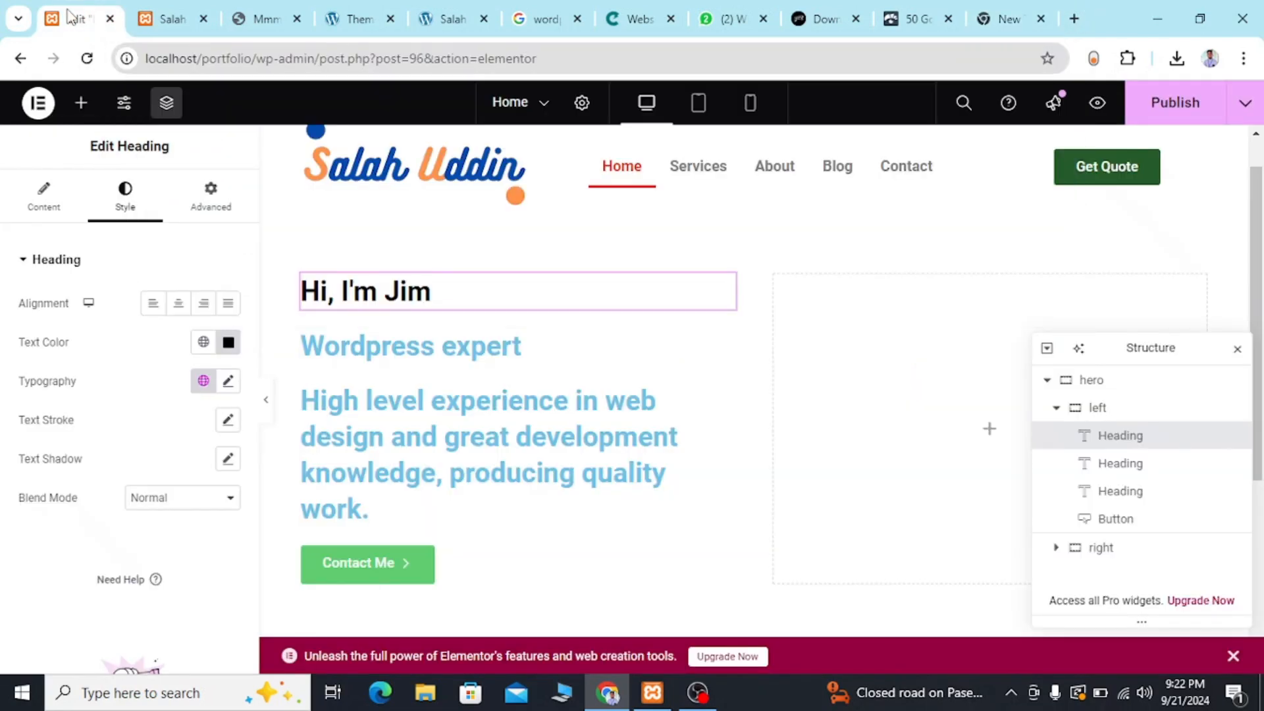
{"action": "left_click", "coordinate": [1002, 18]}
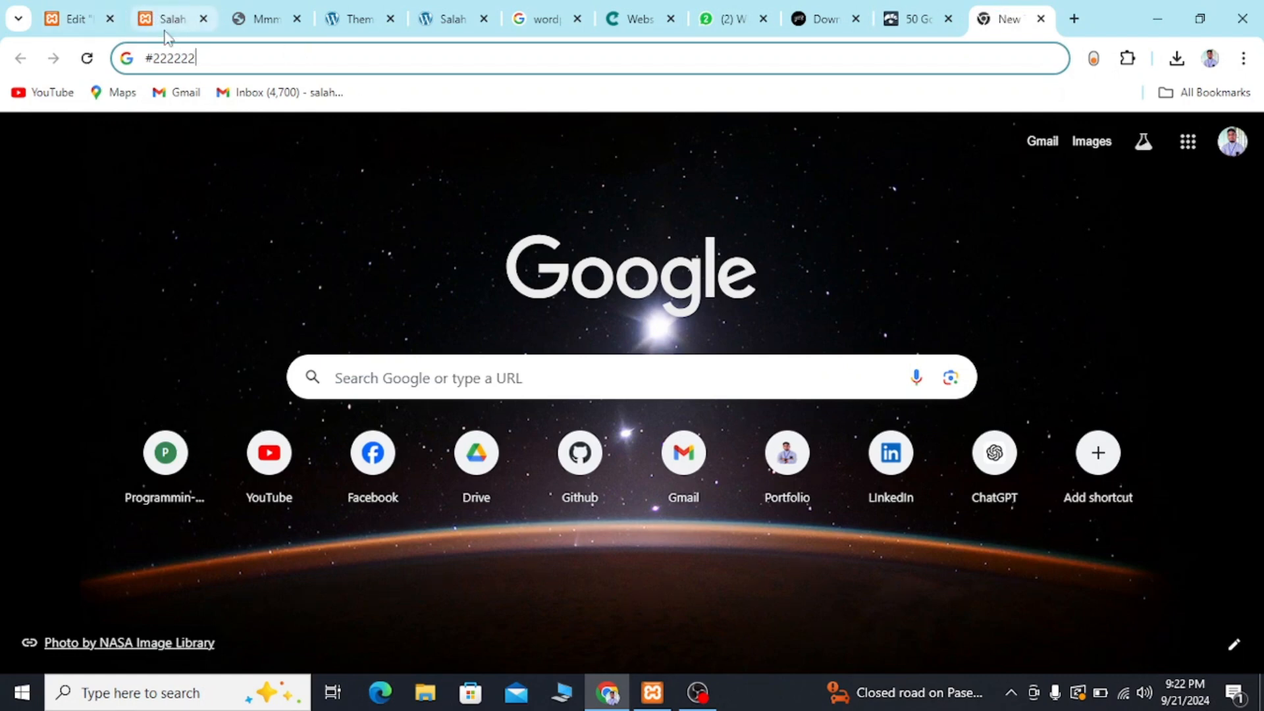
{"action": "left_click", "coordinate": [166, 36]}
{"action": "left_click", "coordinate": [70, 24]}
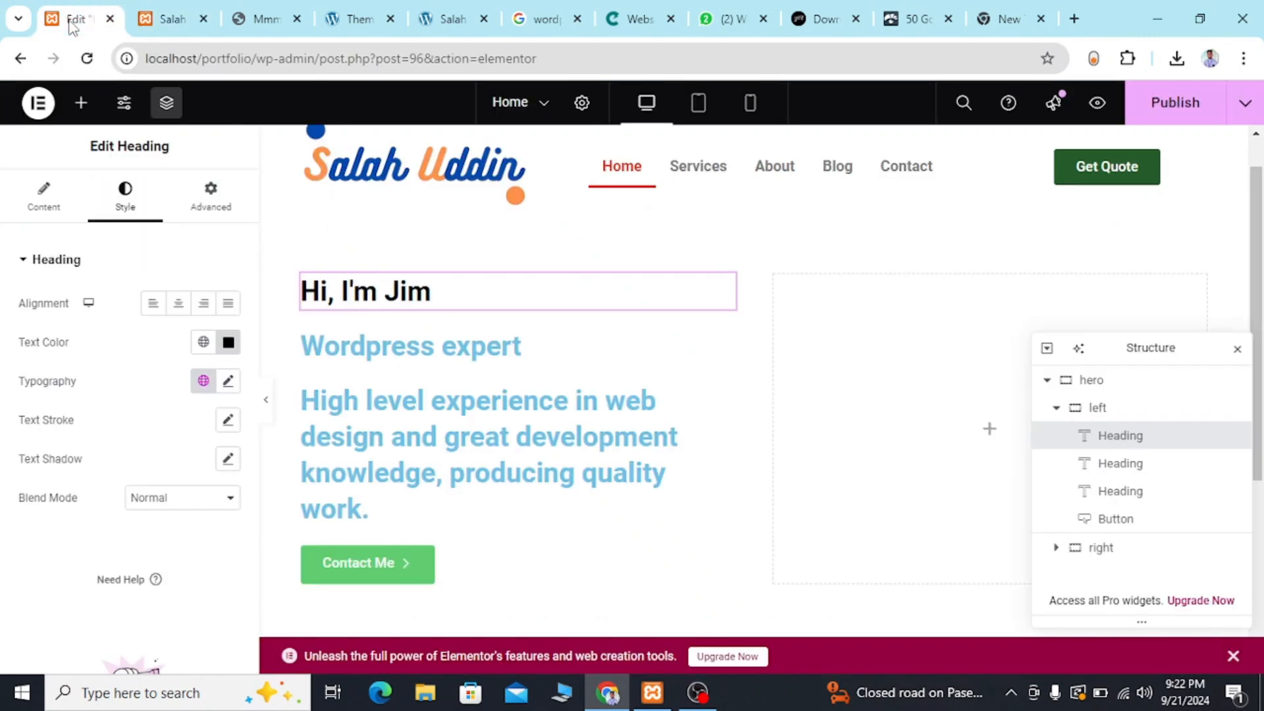
{"action": "left_click", "coordinate": [268, 25]}
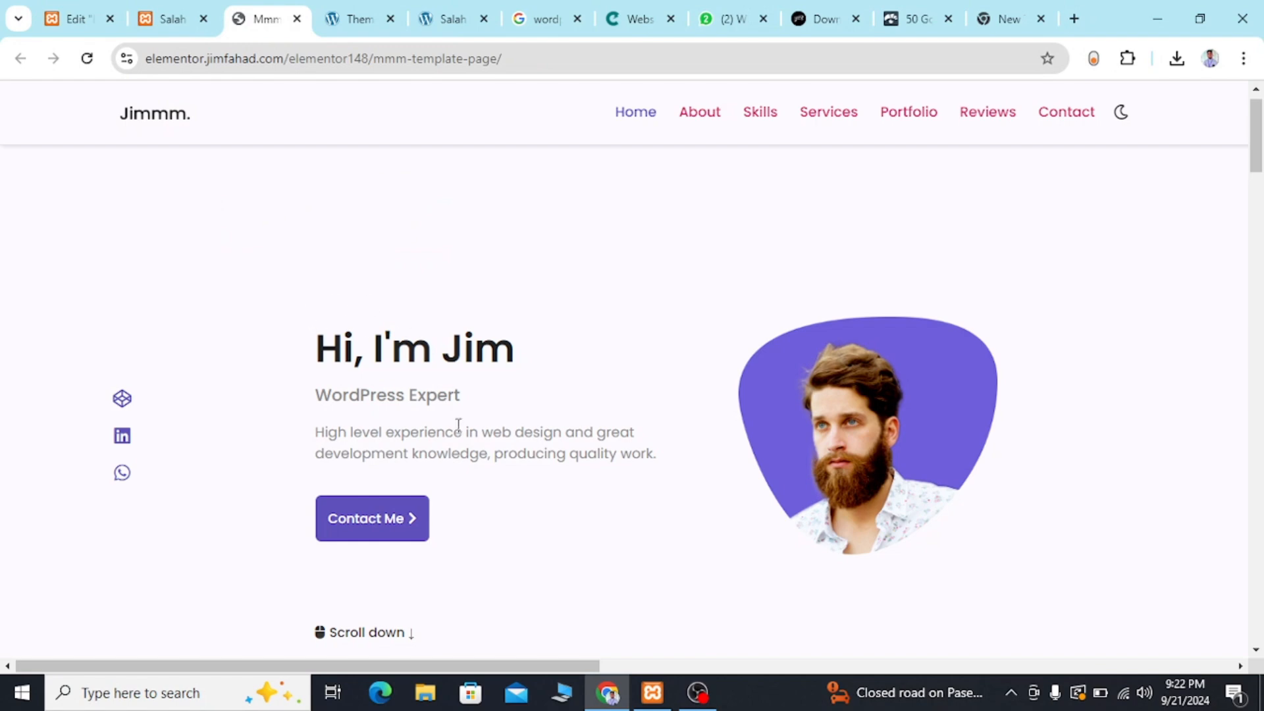
{"action": "left_click", "coordinate": [68, 17]}
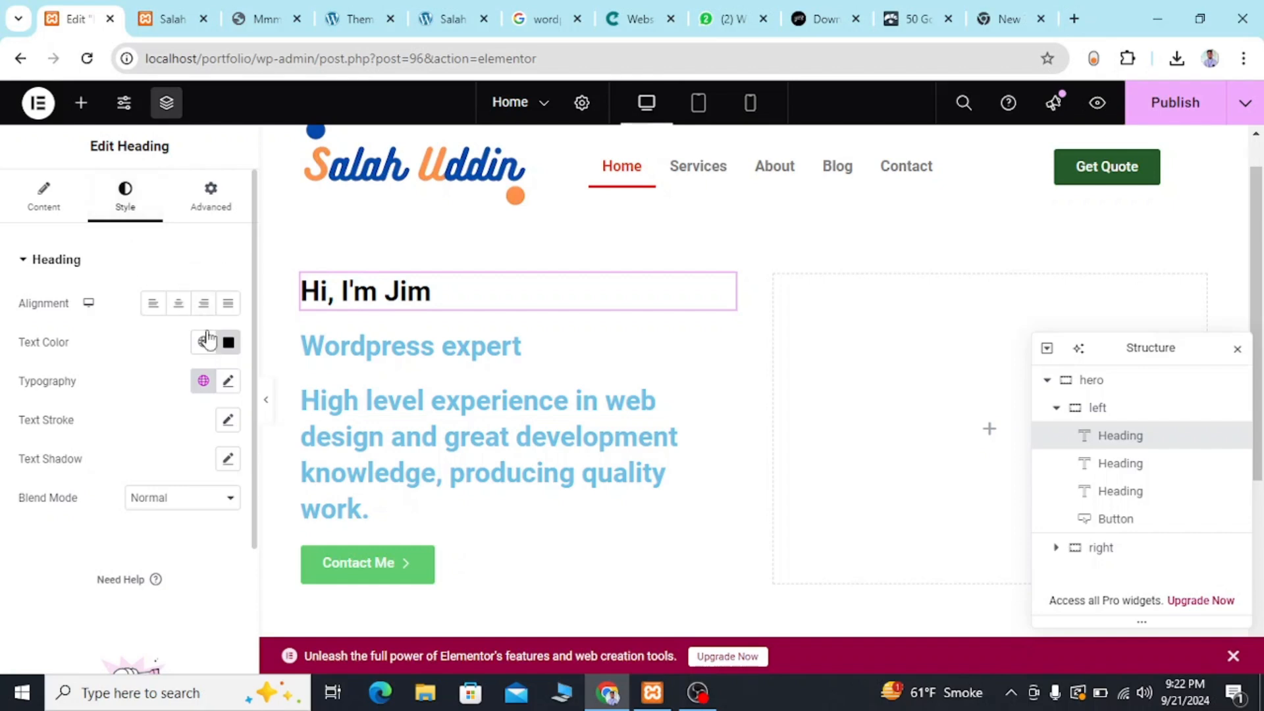
Set the greeting heading's typography family to Roboto.
{"action": "left_click", "coordinate": [228, 382]}
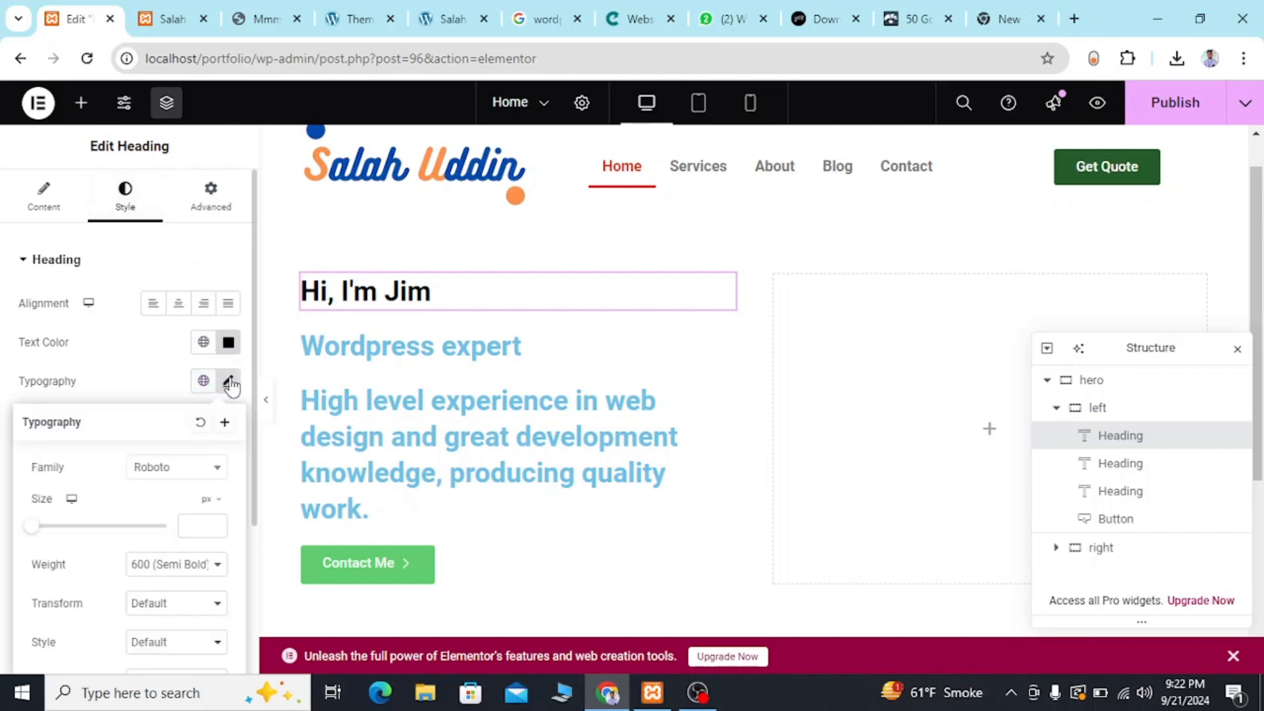
{"action": "left_click", "coordinate": [182, 469]}
{"action": "scroll", "coordinate": [153, 358], "scroll_direction": "down", "scroll_amount": 1}
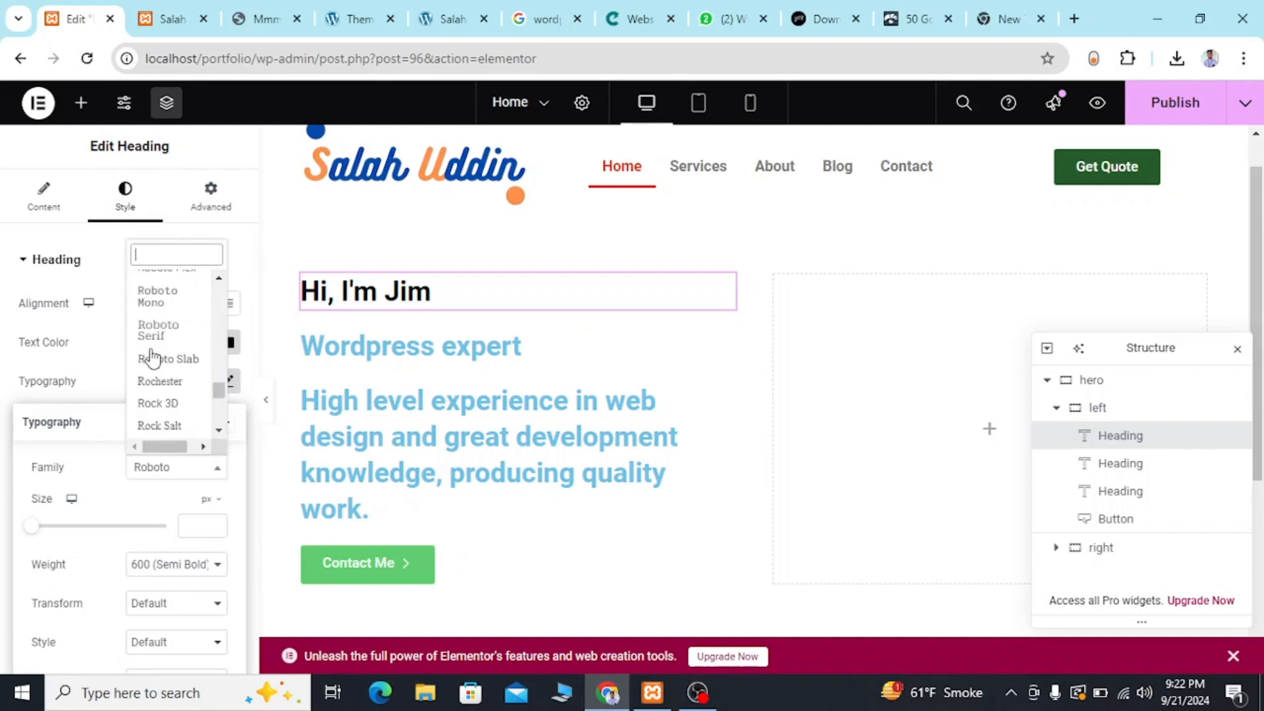
{"action": "scroll", "coordinate": [161, 343], "scroll_direction": "up", "scroll_amount": 3}
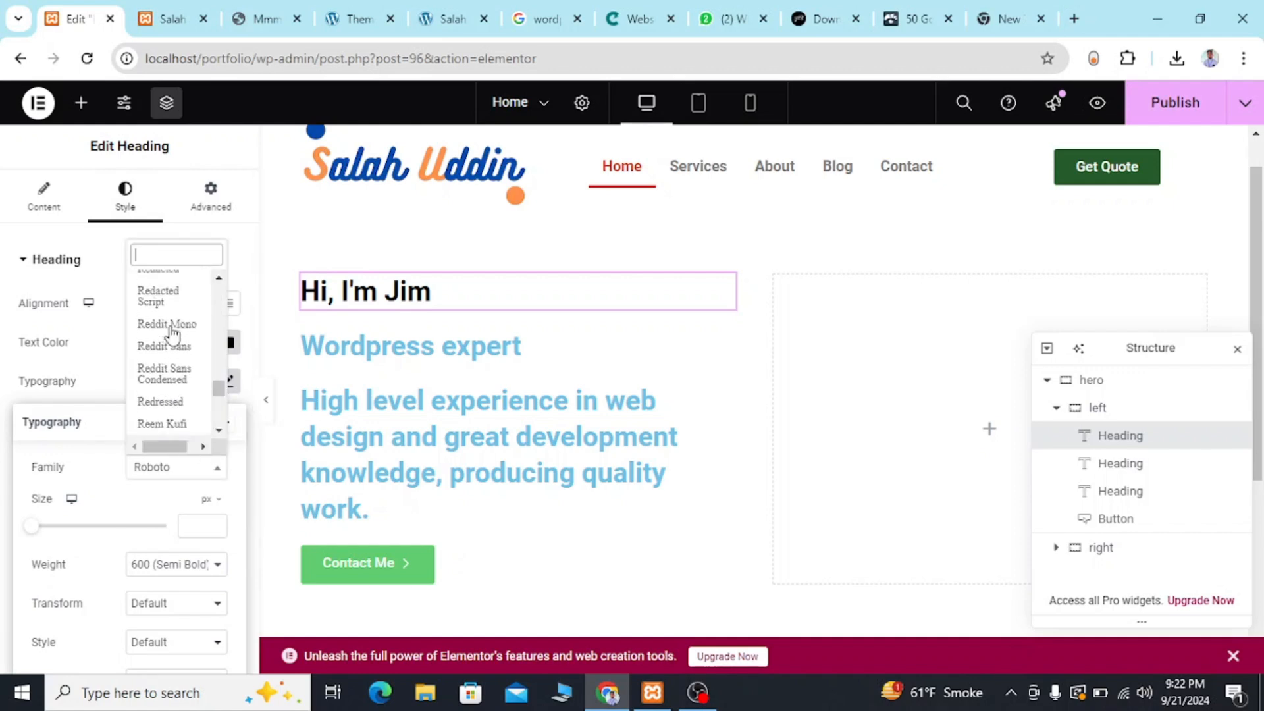
{"action": "scroll", "coordinate": [172, 335], "scroll_direction": "up", "scroll_amount": 5}
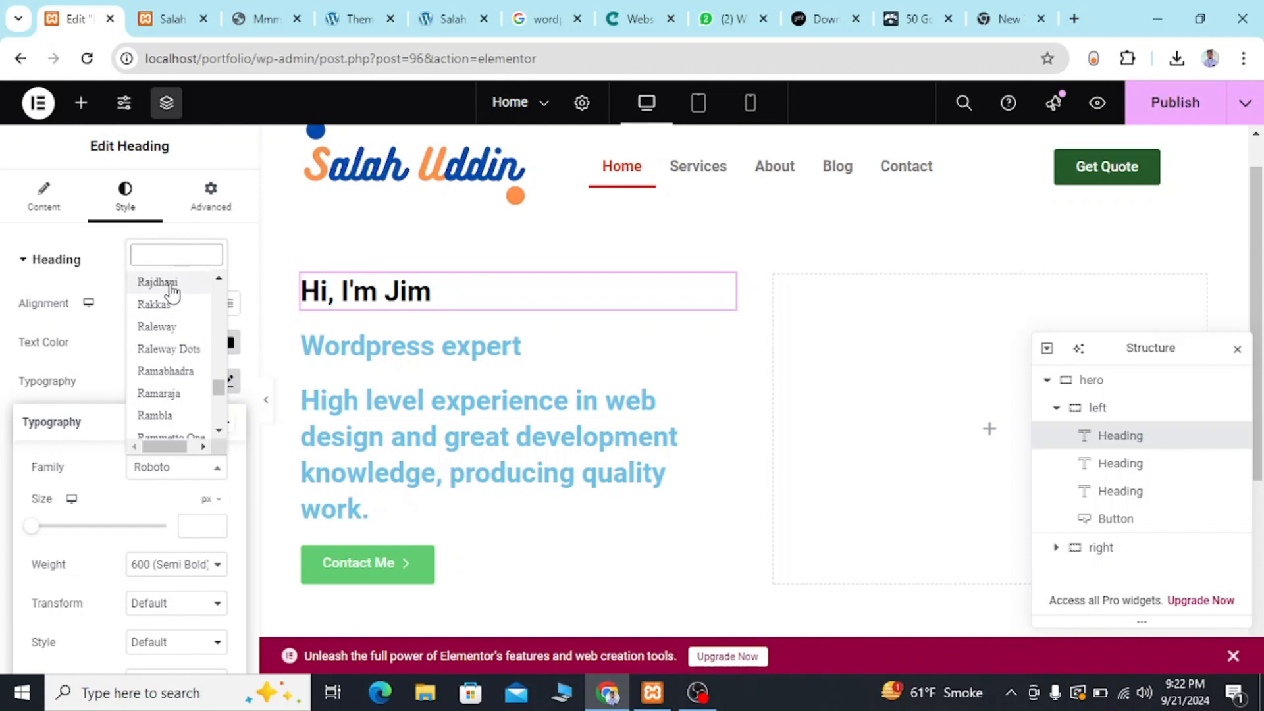
{"action": "type", "text": "rob"}
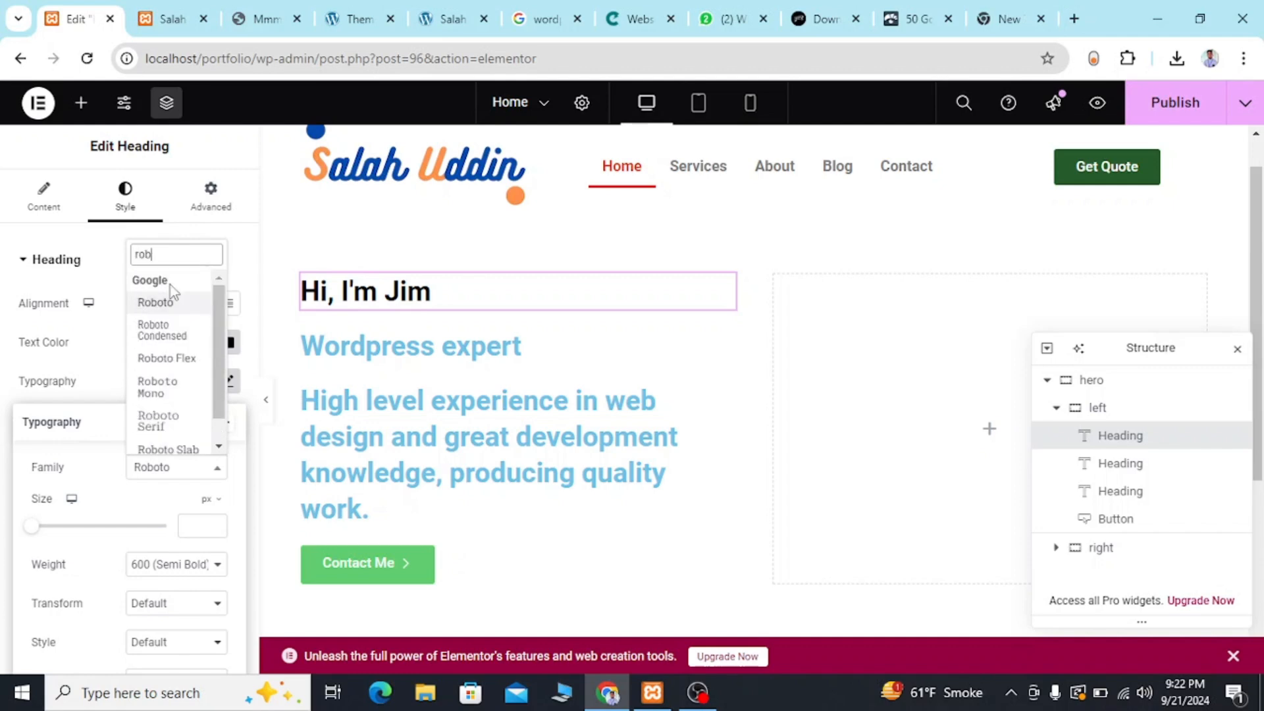
{"action": "type", "text": "oto"}
{"action": "left_click", "coordinate": [171, 297]}
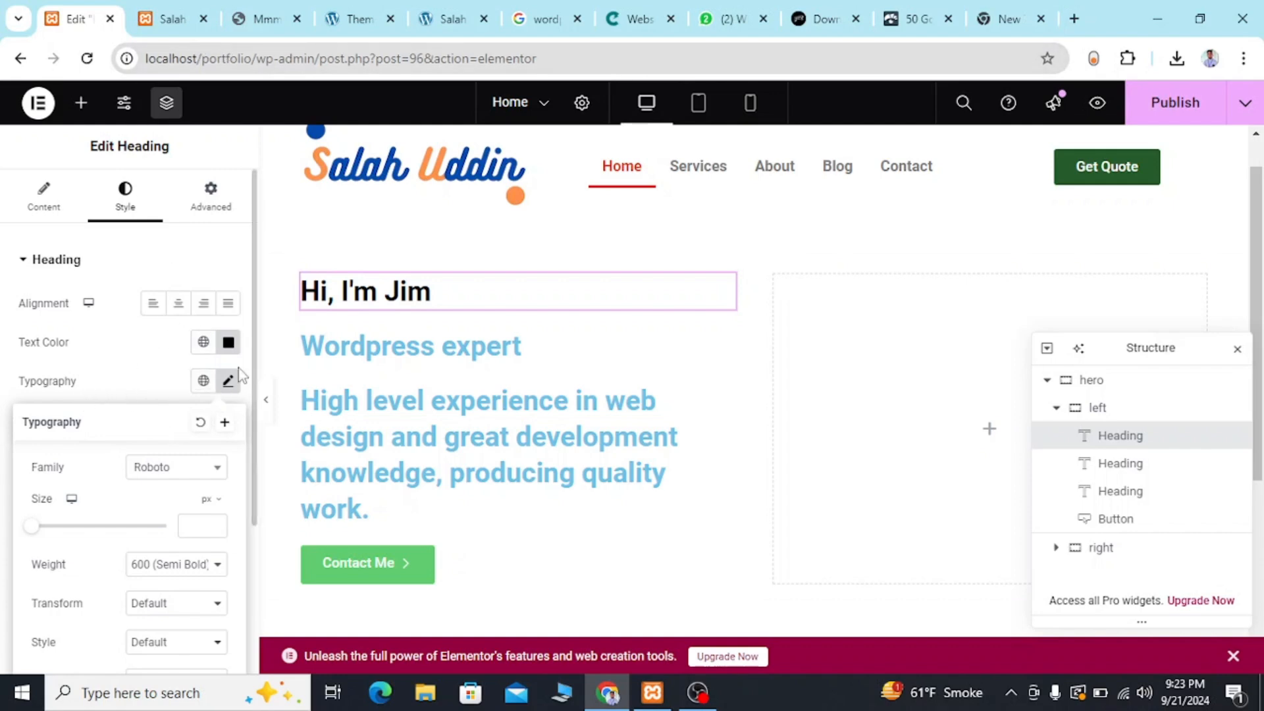
{"action": "scroll", "coordinate": [170, 361], "scroll_direction": "down", "scroll_amount": 2}
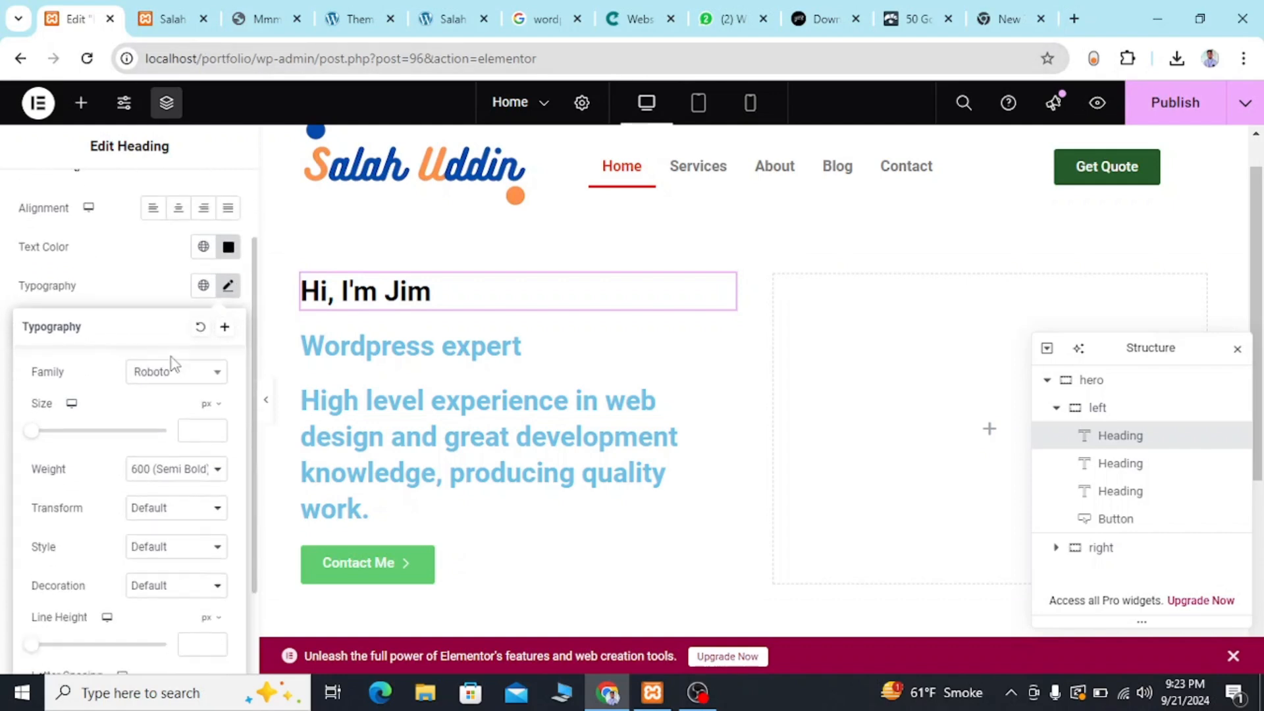
{"action": "left_click", "coordinate": [162, 270]}
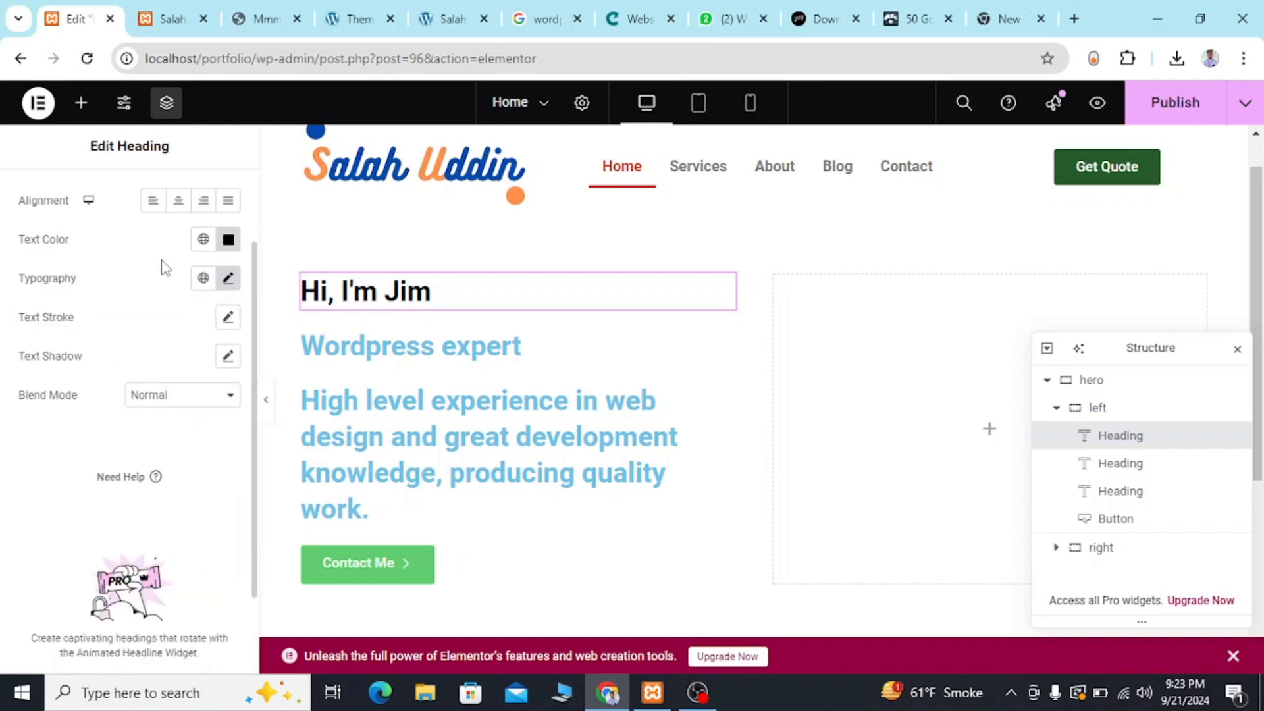
{"action": "scroll", "coordinate": [164, 269], "scroll_direction": "up", "scroll_amount": 2}
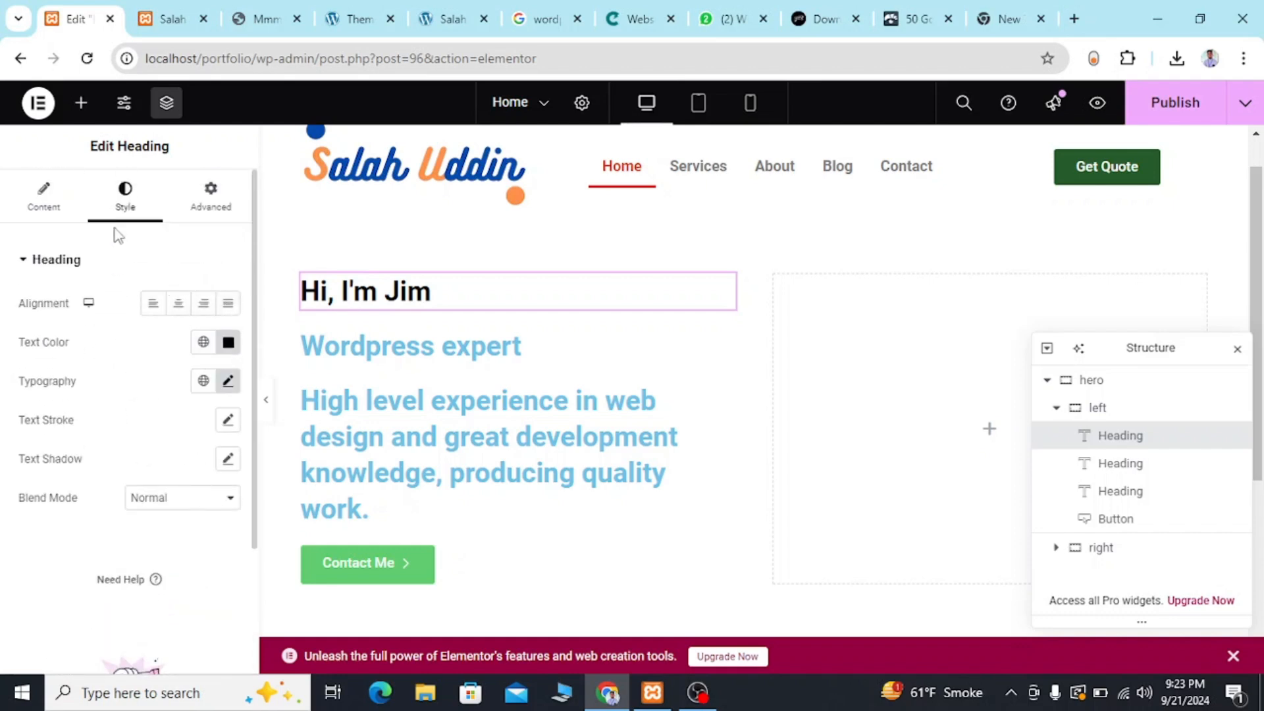
{"action": "left_click", "coordinate": [39, 219]}
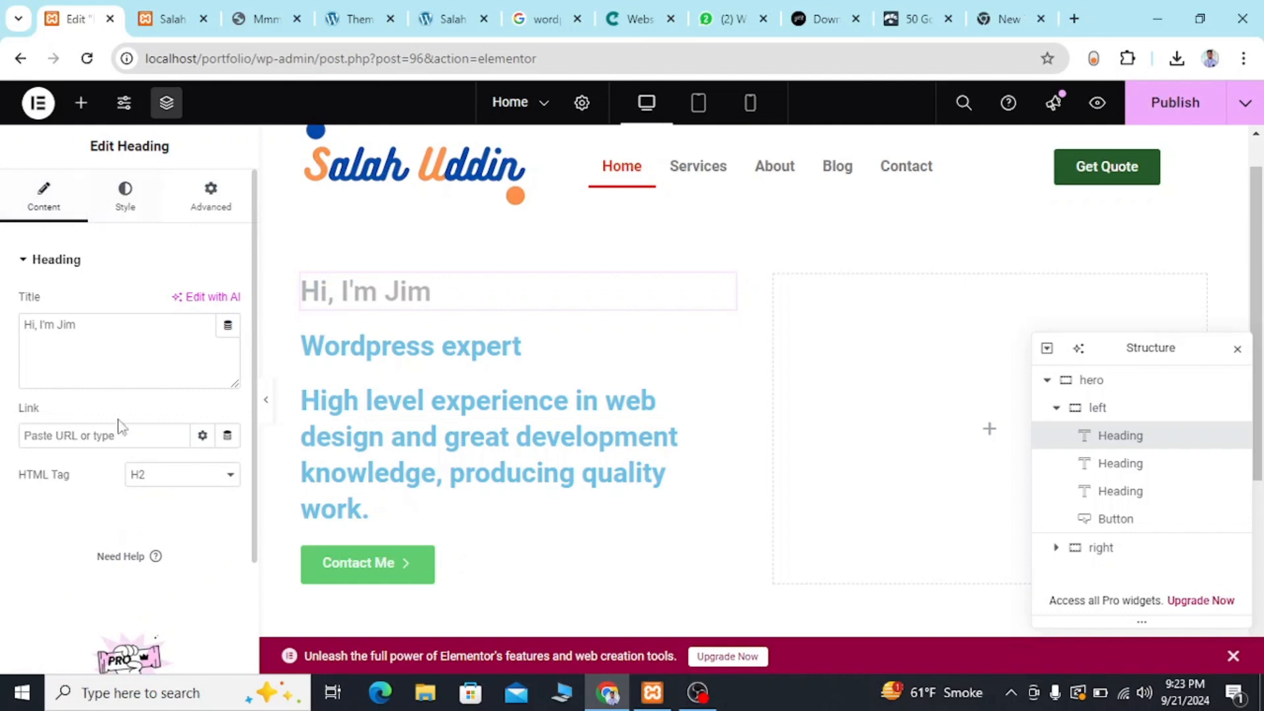
{"action": "left_click", "coordinate": [125, 197]}
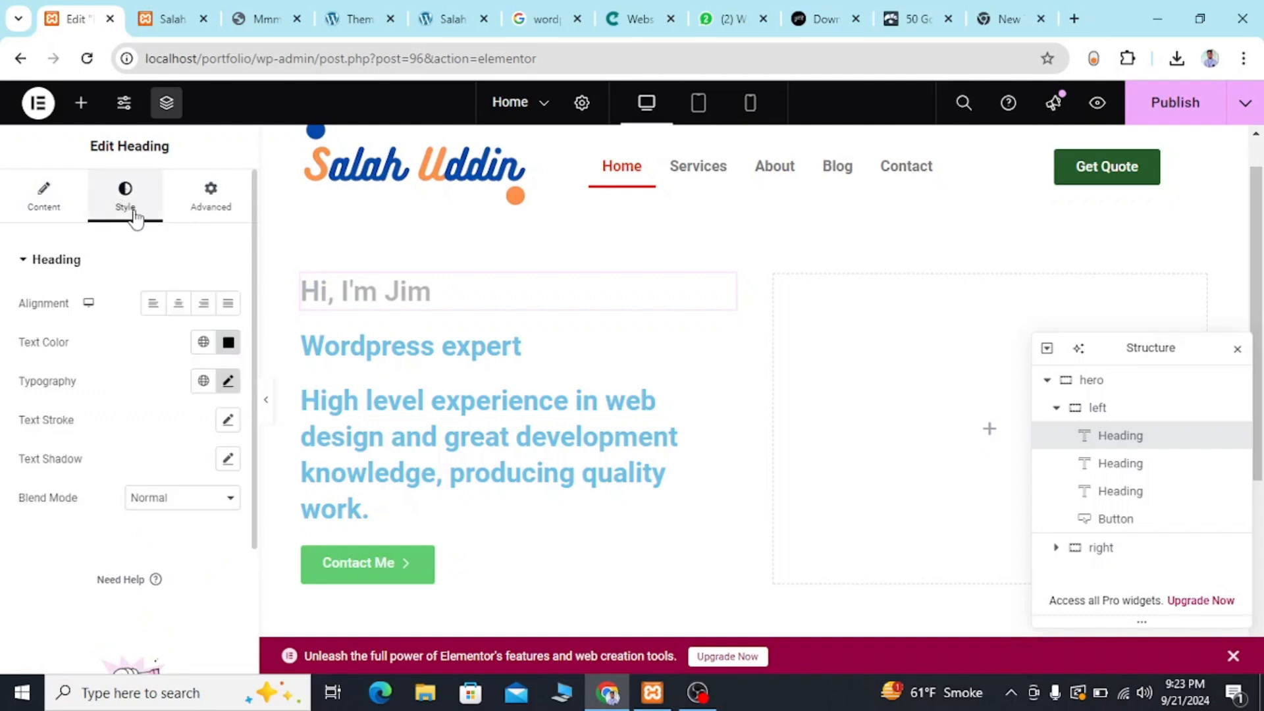
Enlarge the greeting heading's font size to about 41 px and compare it with the reference template's heading.
{"action": "left_click", "coordinate": [228, 381]}
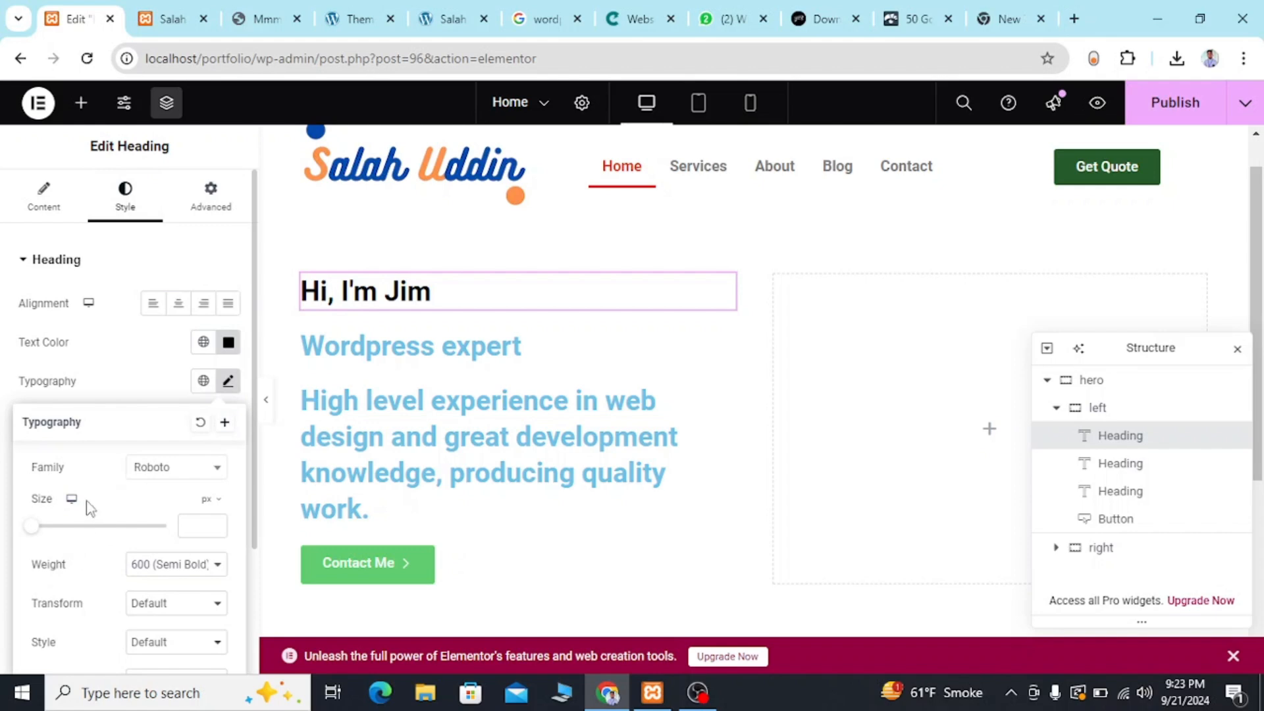
{"action": "left_click_drag", "start_coordinate": [38, 538], "coordinate": [65, 541]}
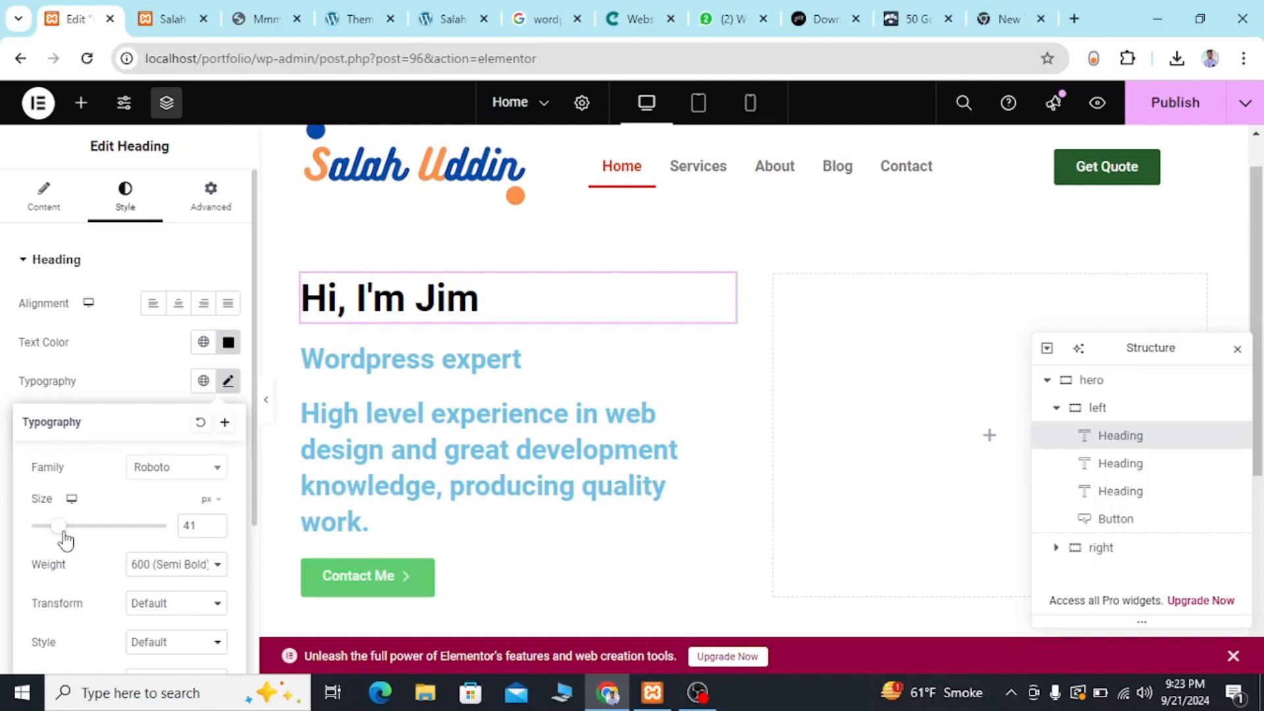
{"action": "left_click", "coordinate": [253, 18]}
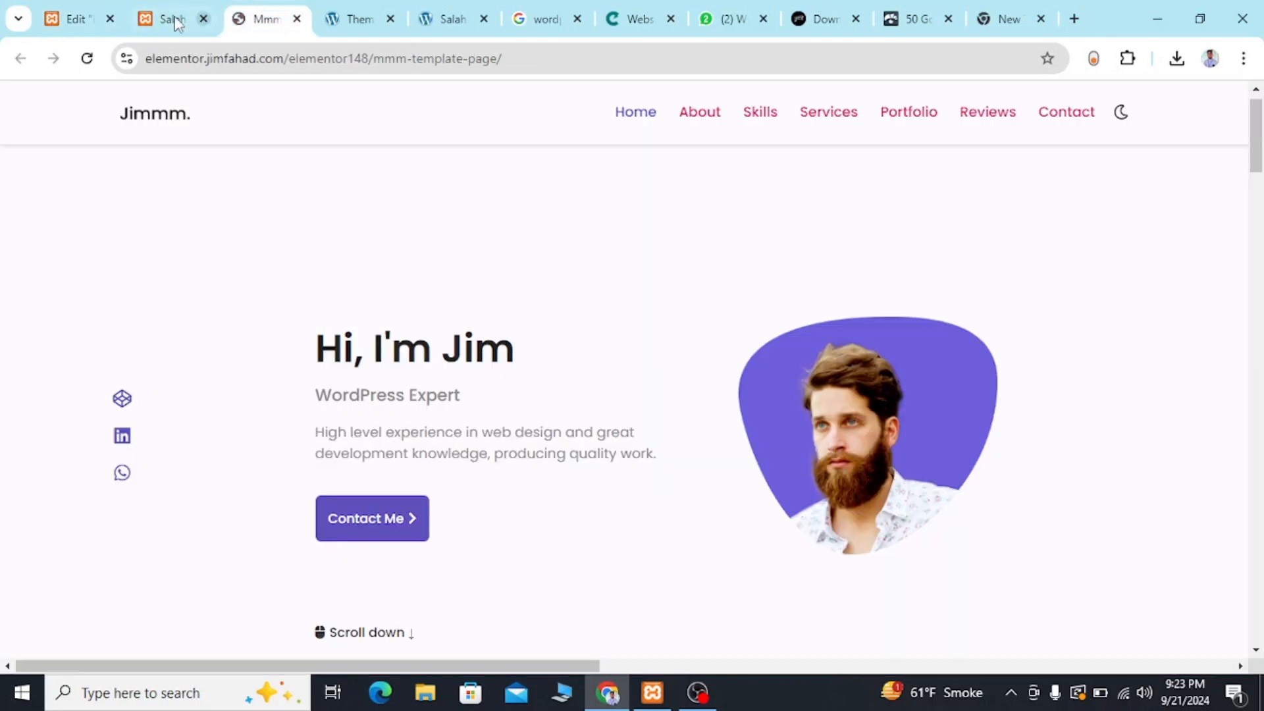
{"action": "left_click", "coordinate": [76, 19]}
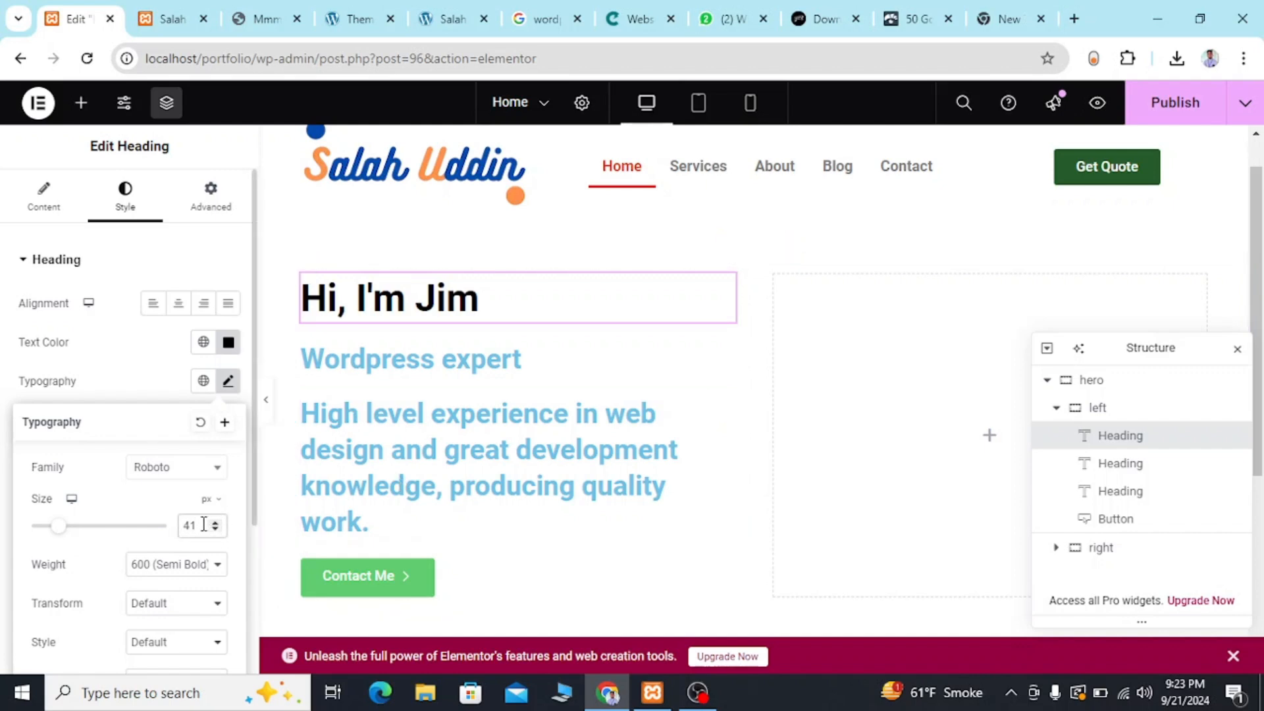
Set the greeting heading's font size to 40 px.
{"action": "key", "text": "BackSpace"}
{"action": "type", "text": "0"}
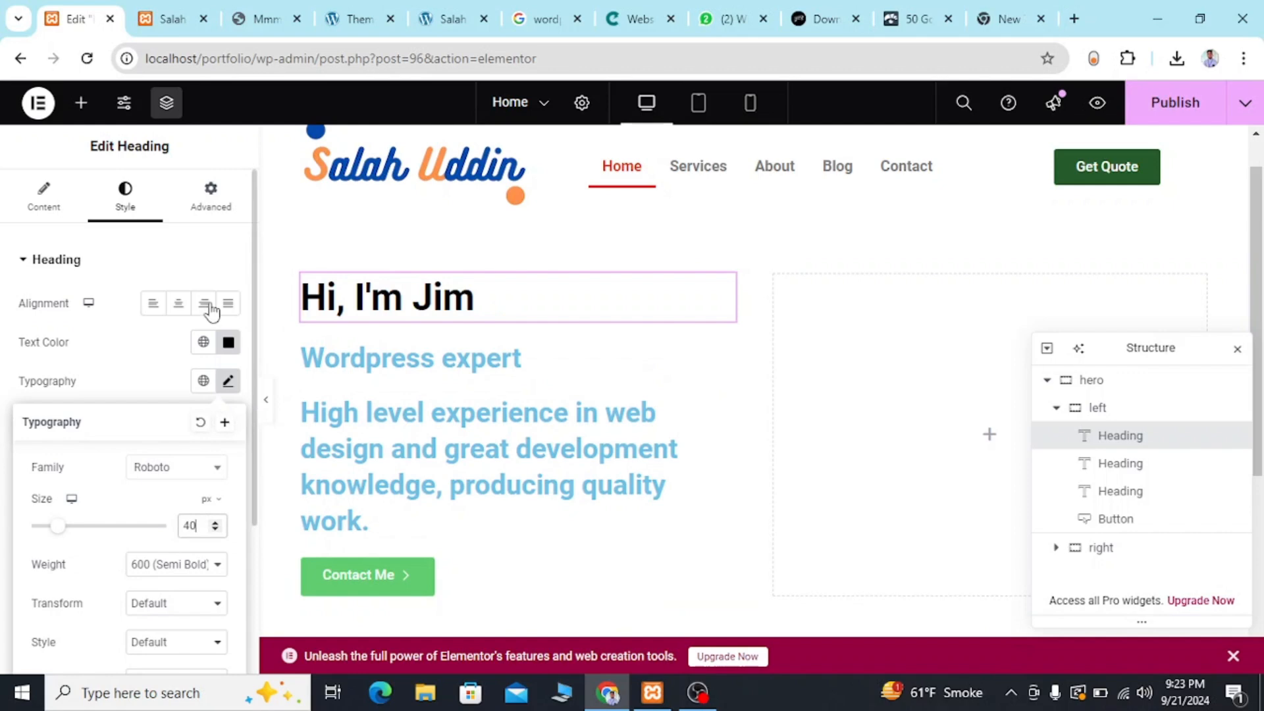
Sample the color #978888 from the reference template's WordPress Expert subtitle and note it after #222222 in the scratch browser tab.
{"action": "left_click", "coordinate": [260, 11]}
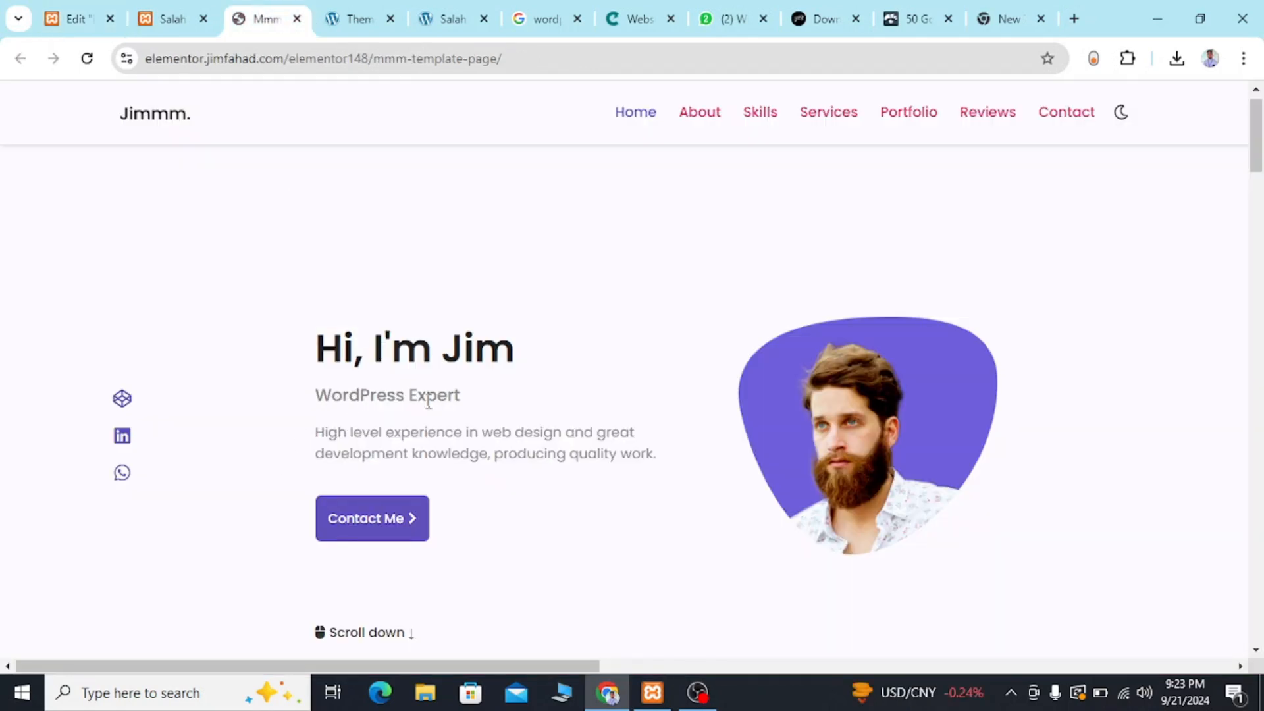
{"action": "left_click", "coordinate": [1132, 65]}
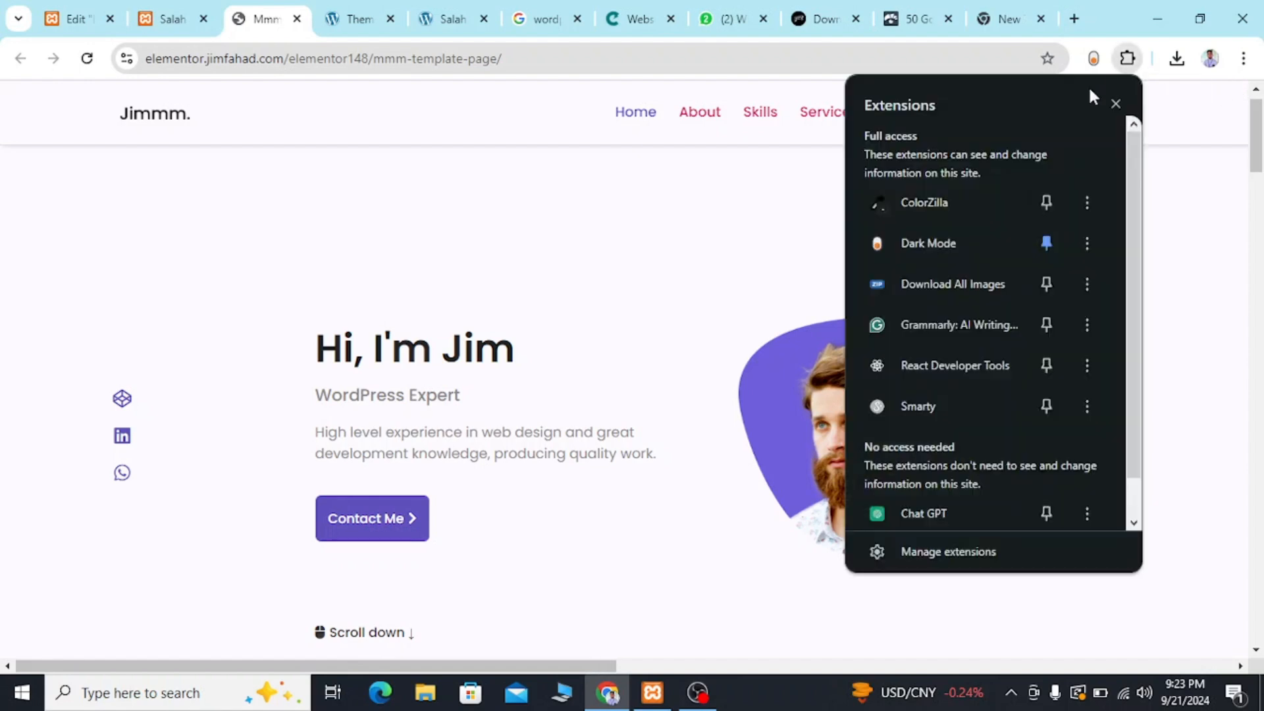
{"action": "left_click", "coordinate": [918, 207]}
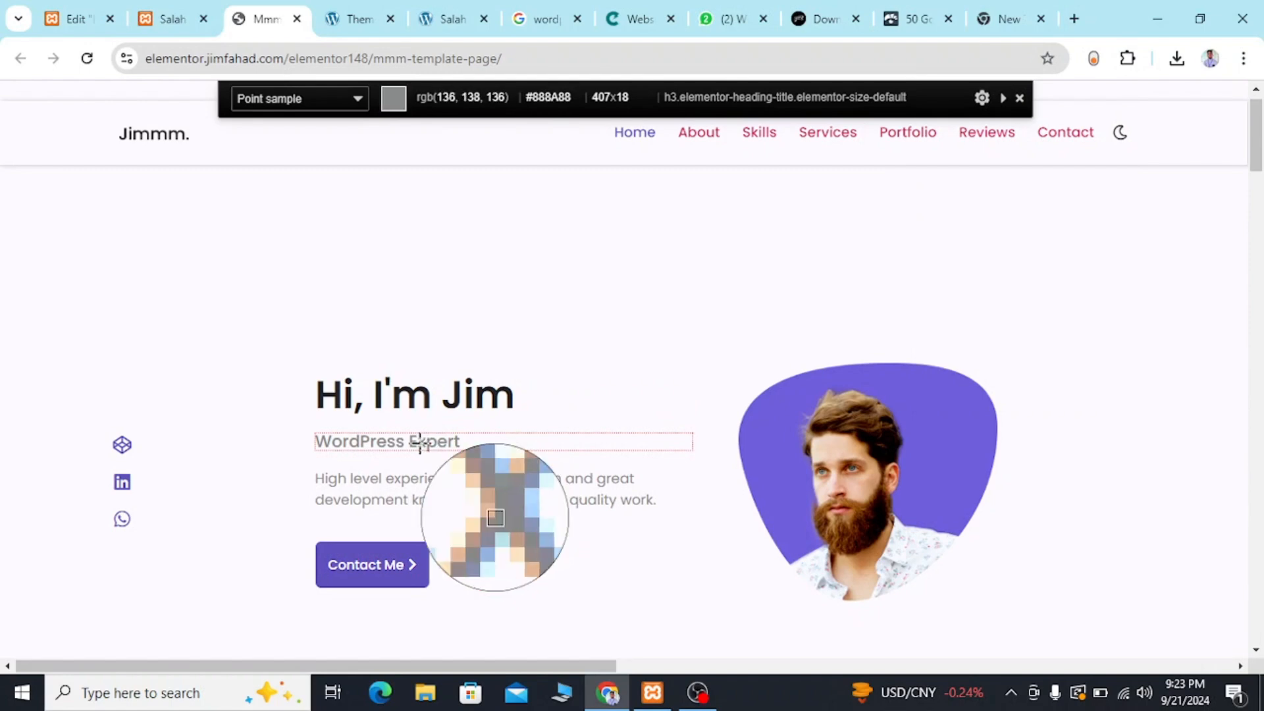
{"action": "left_click", "coordinate": [421, 443]}
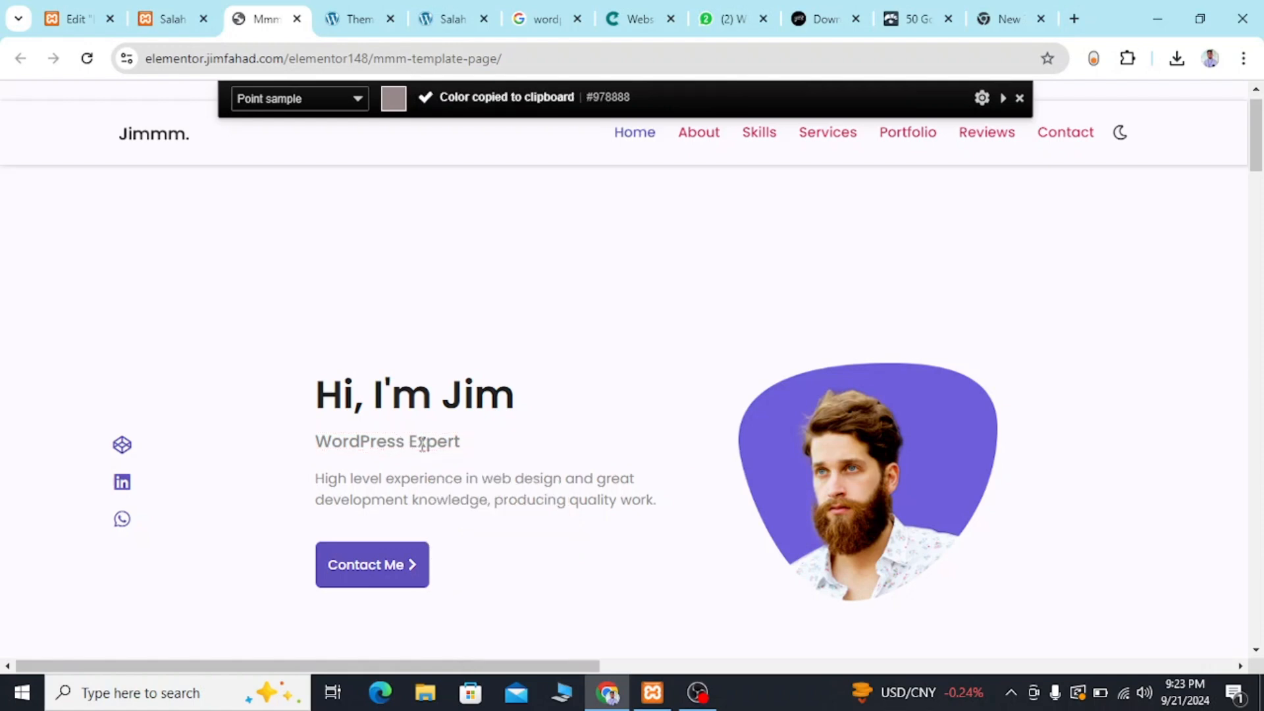
{"action": "left_click", "coordinate": [1076, 20]}
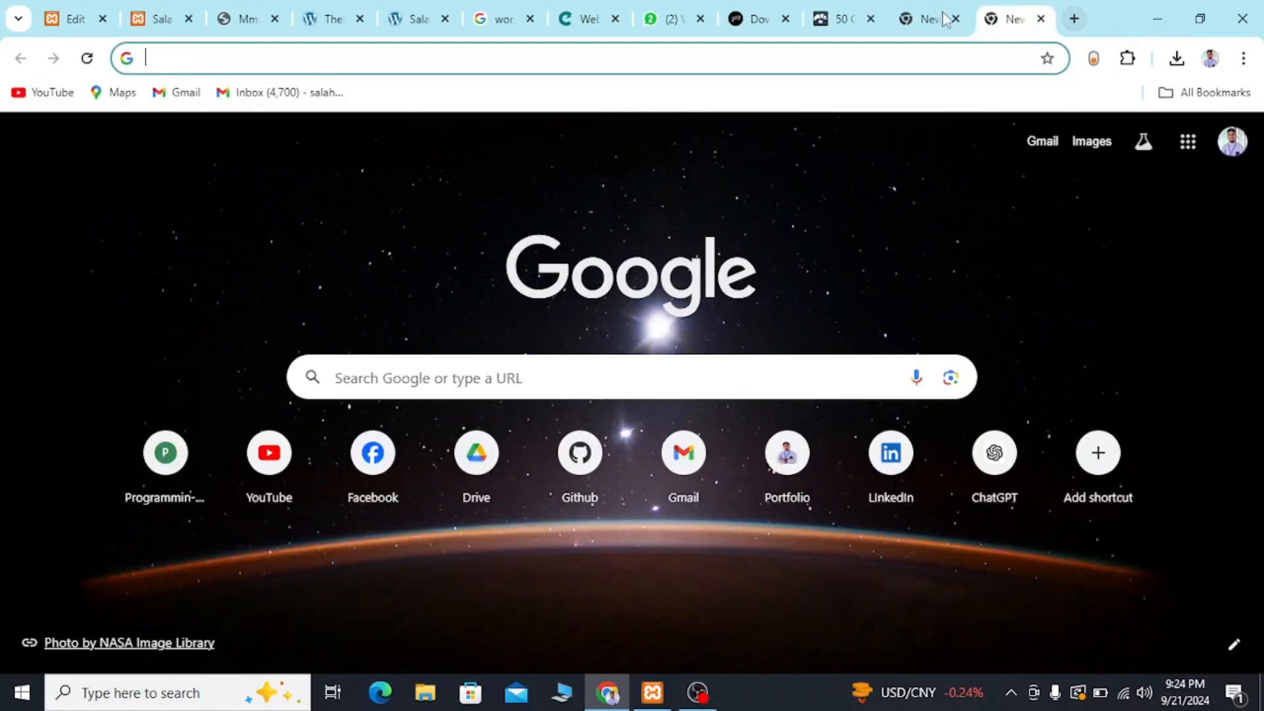
{"action": "left_click", "coordinate": [927, 16]}
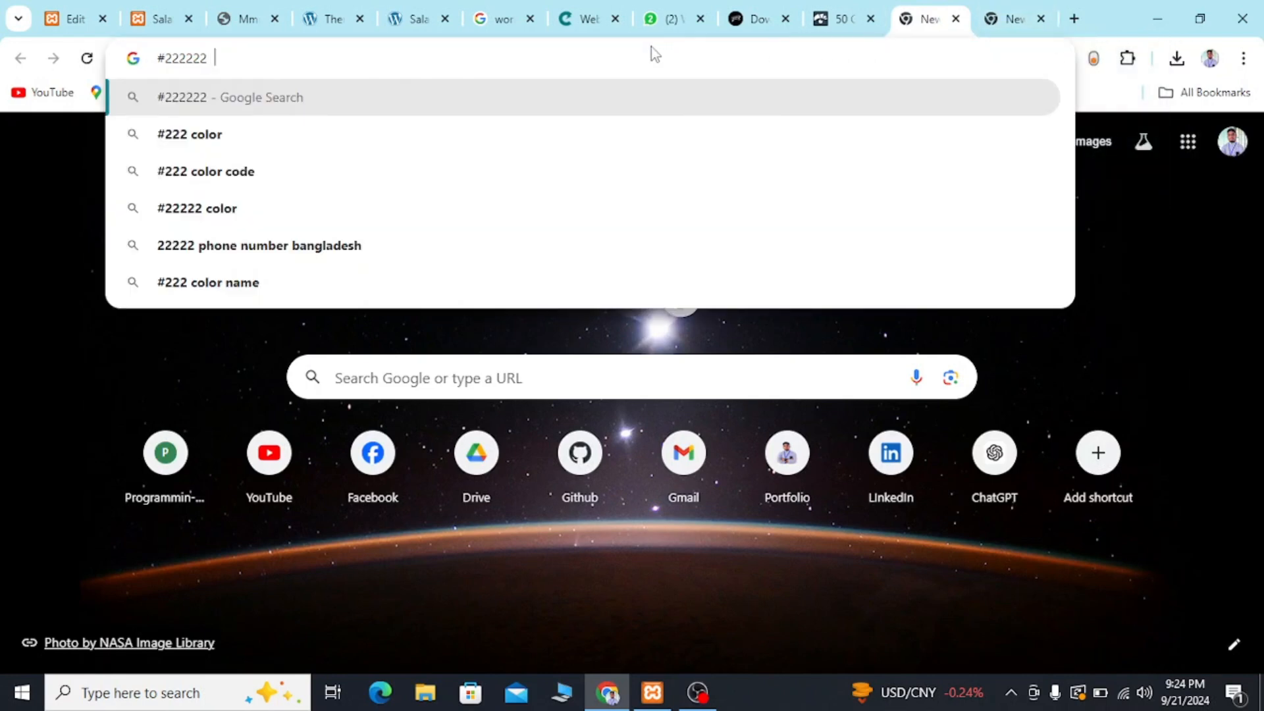
{"action": "key", "text": "ctrl+v"}
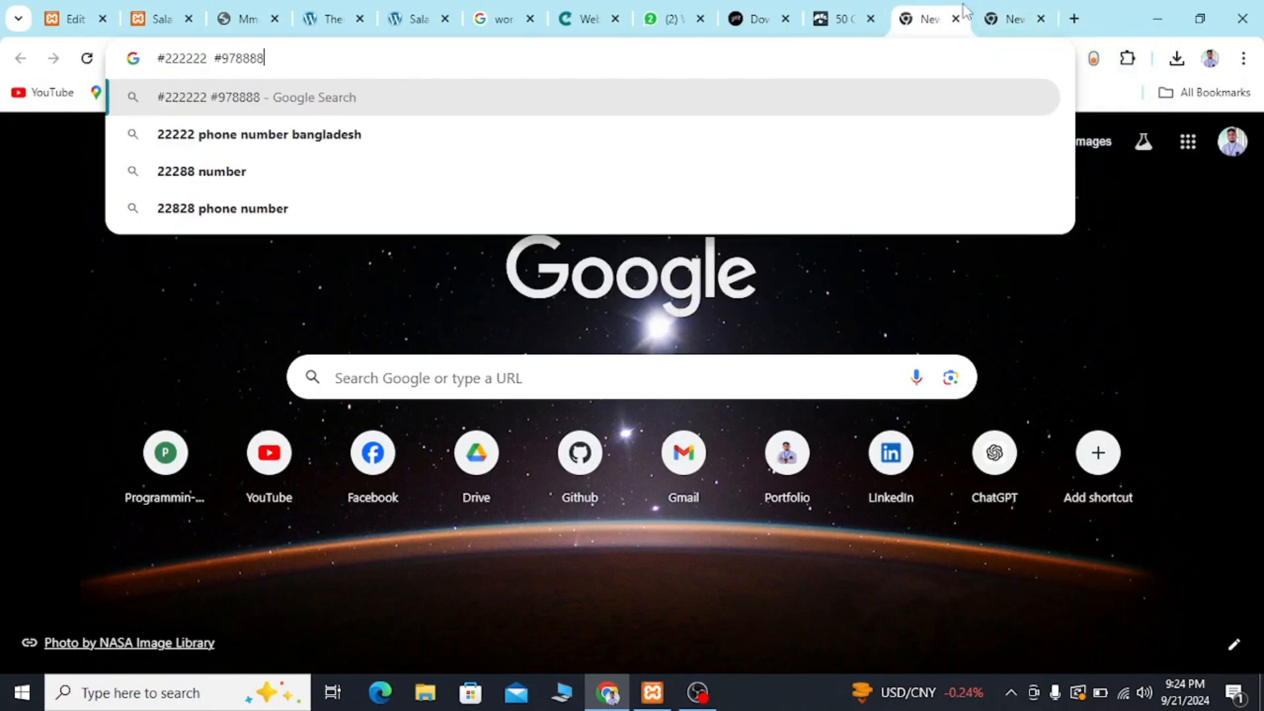
{"action": "left_click", "coordinate": [1041, 19]}
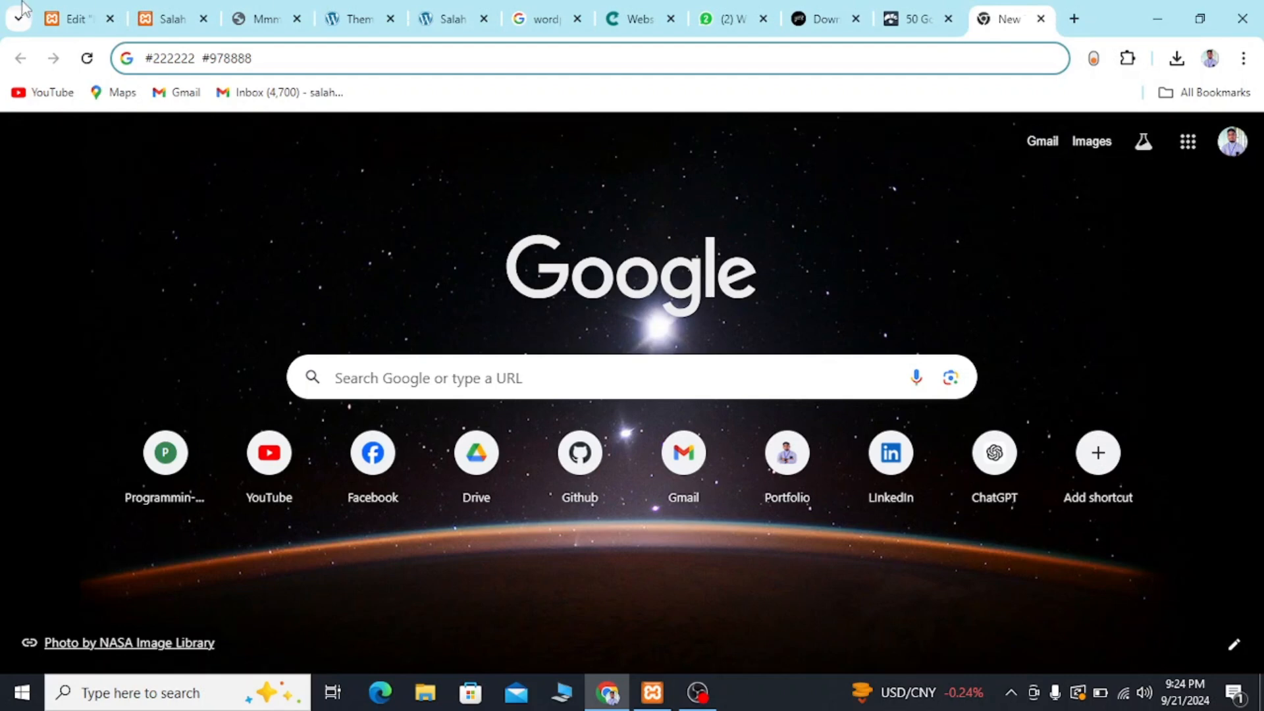
Change the "Wordpress expert" heading's HTML tag to H5 and compare its size with the reference template's subtitle.
{"action": "left_click", "coordinate": [156, 25]}
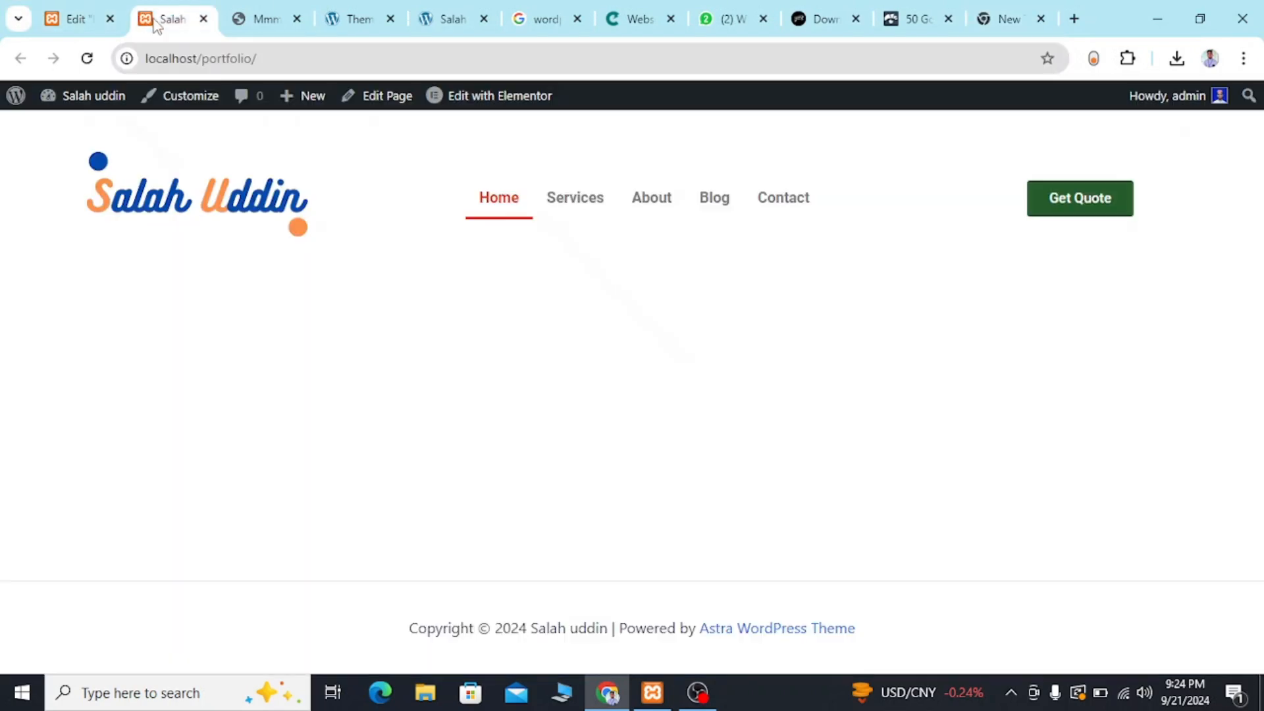
{"action": "left_click", "coordinate": [74, 25]}
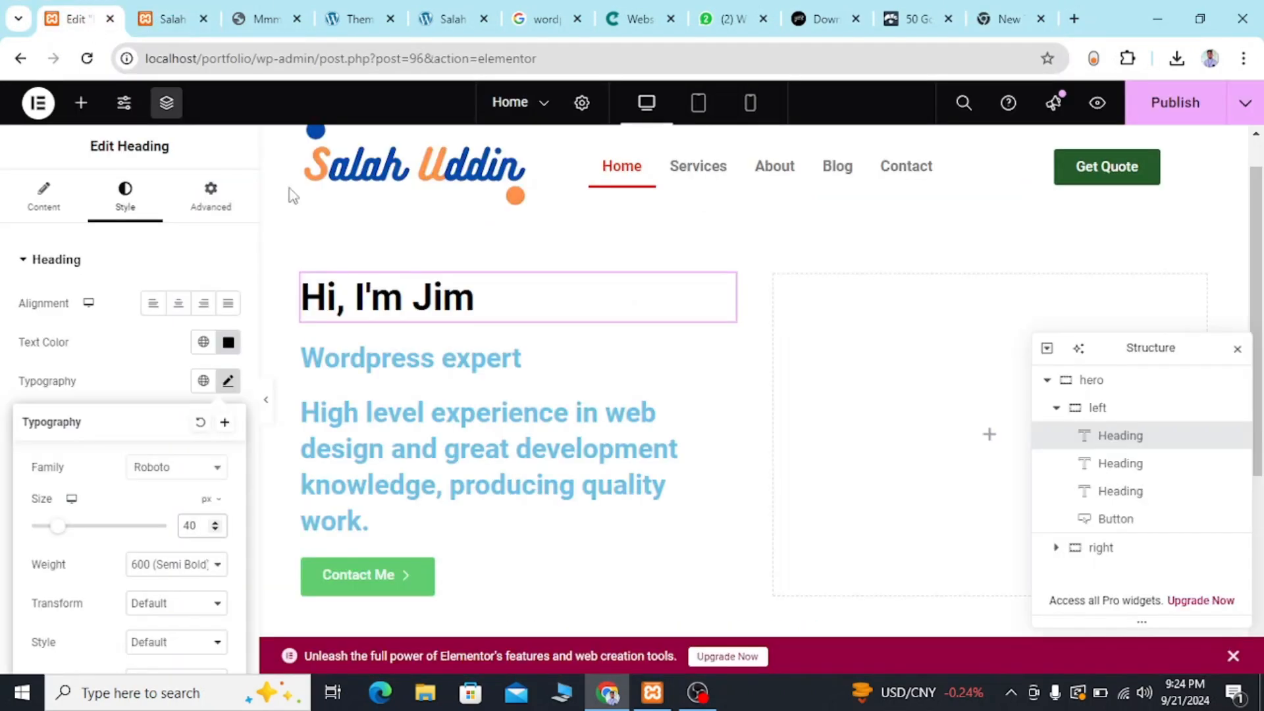
{"action": "left_click", "coordinate": [464, 360]}
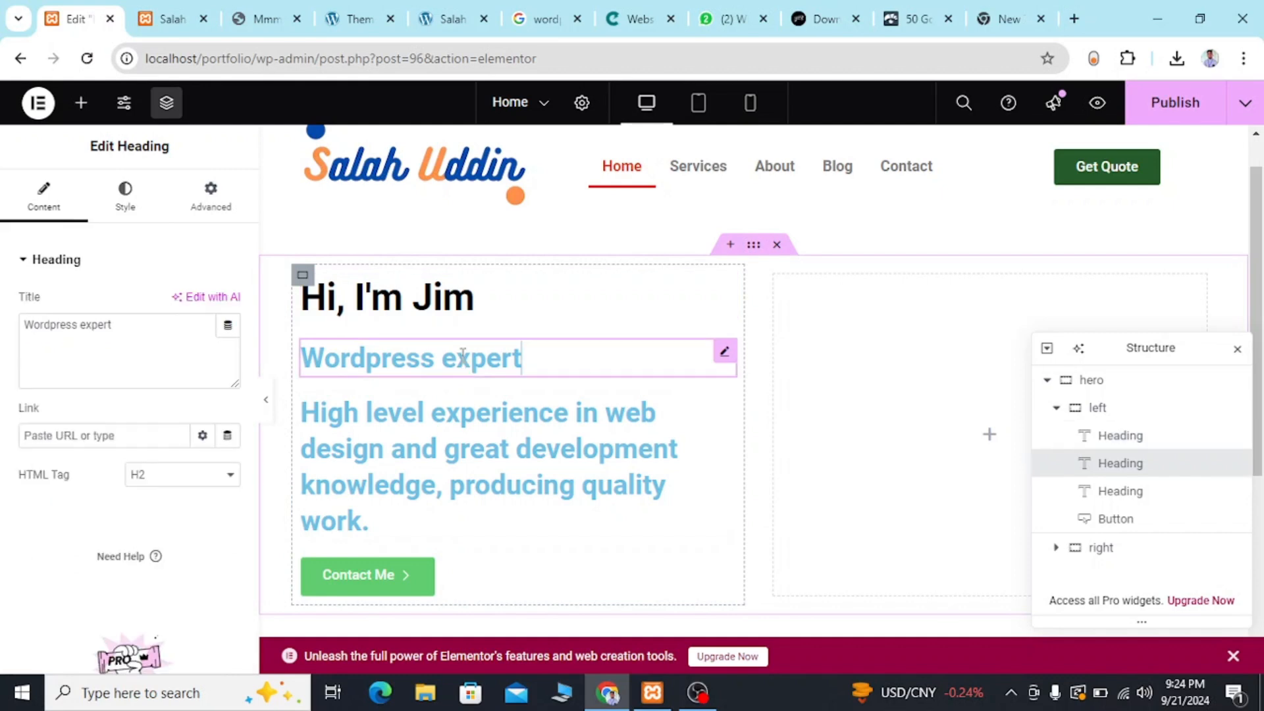
{"action": "left_click", "coordinate": [174, 479]}
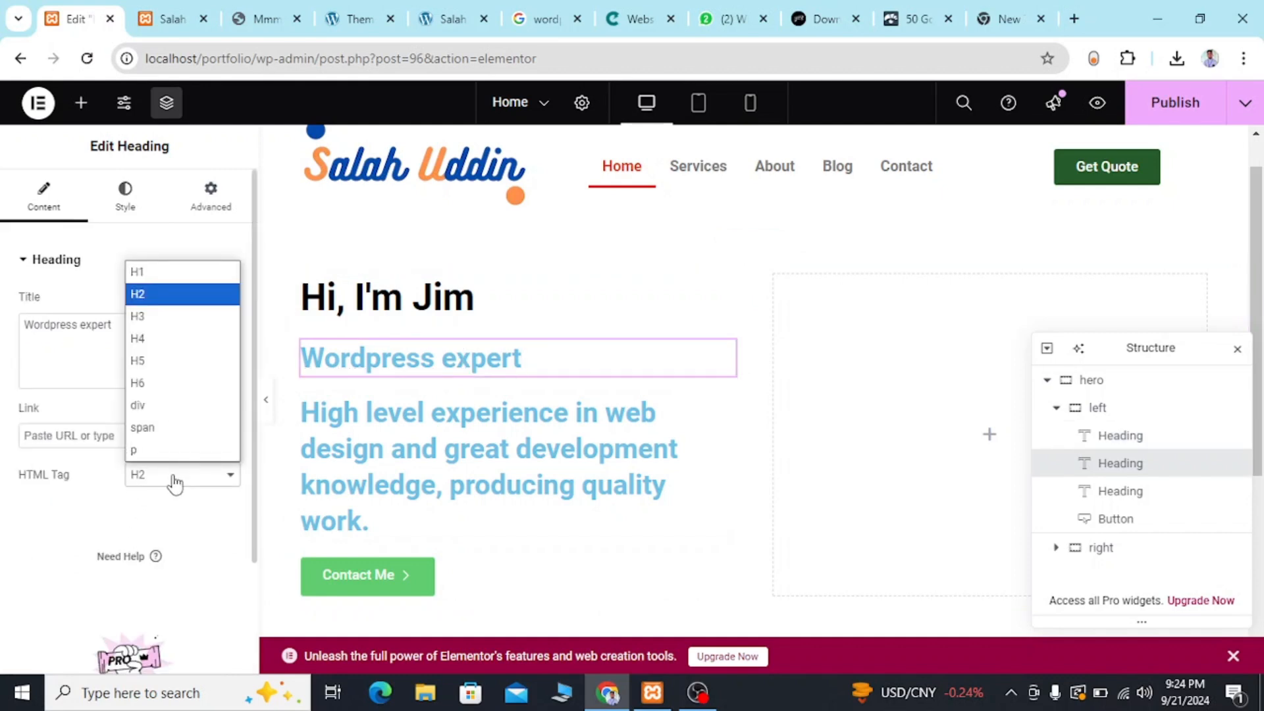
{"action": "left_click", "coordinate": [161, 358]}
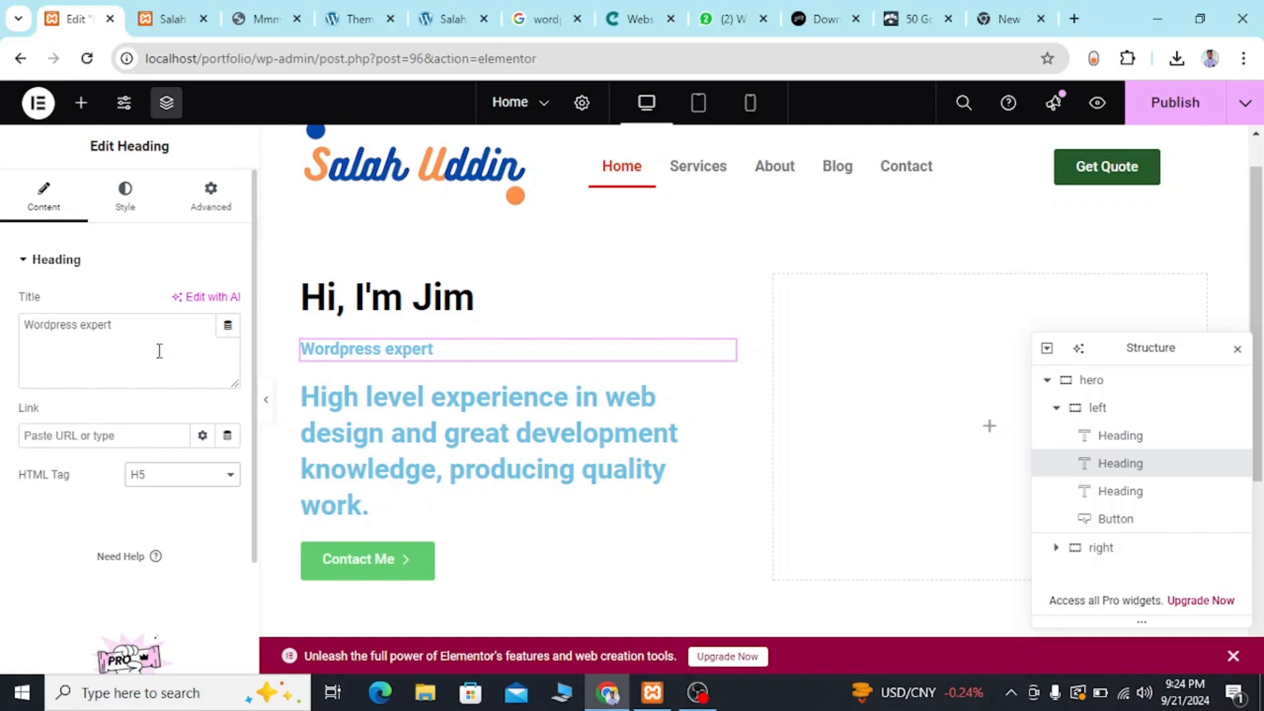
{"action": "left_click", "coordinate": [161, 15]}
{"action": "left_click", "coordinate": [241, 19]}
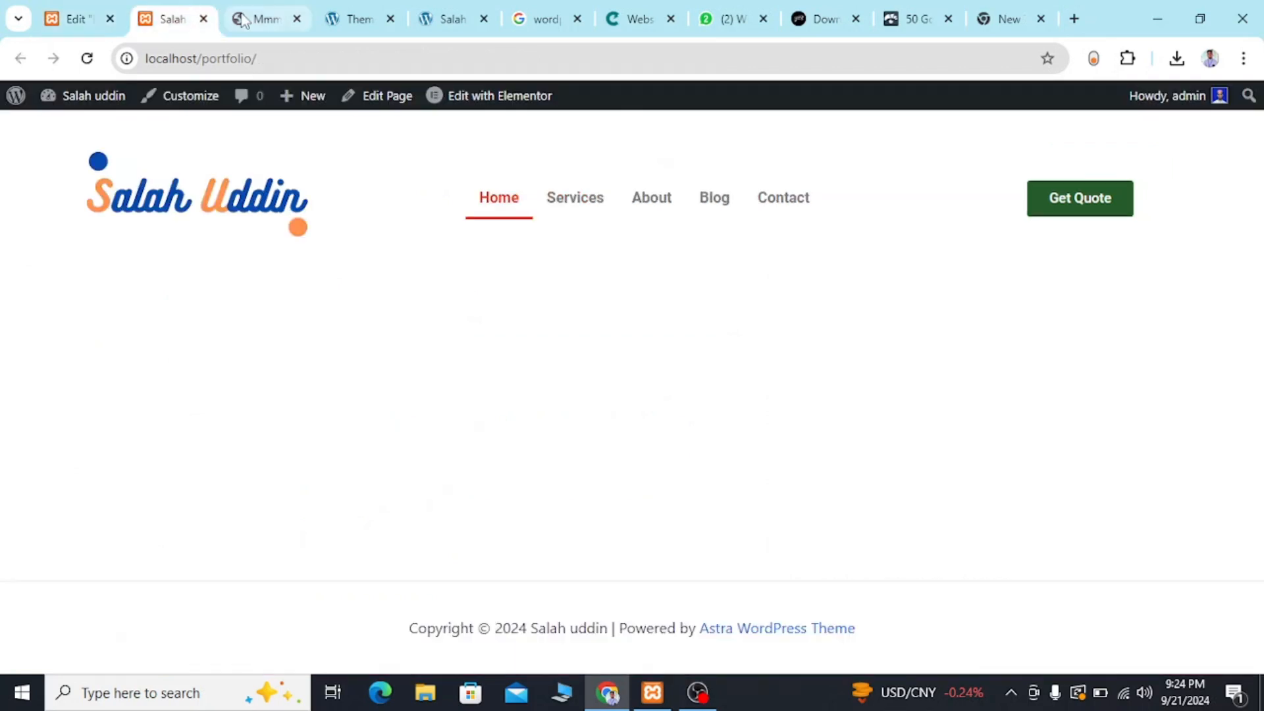
{"action": "left_click", "coordinate": [73, 20]}
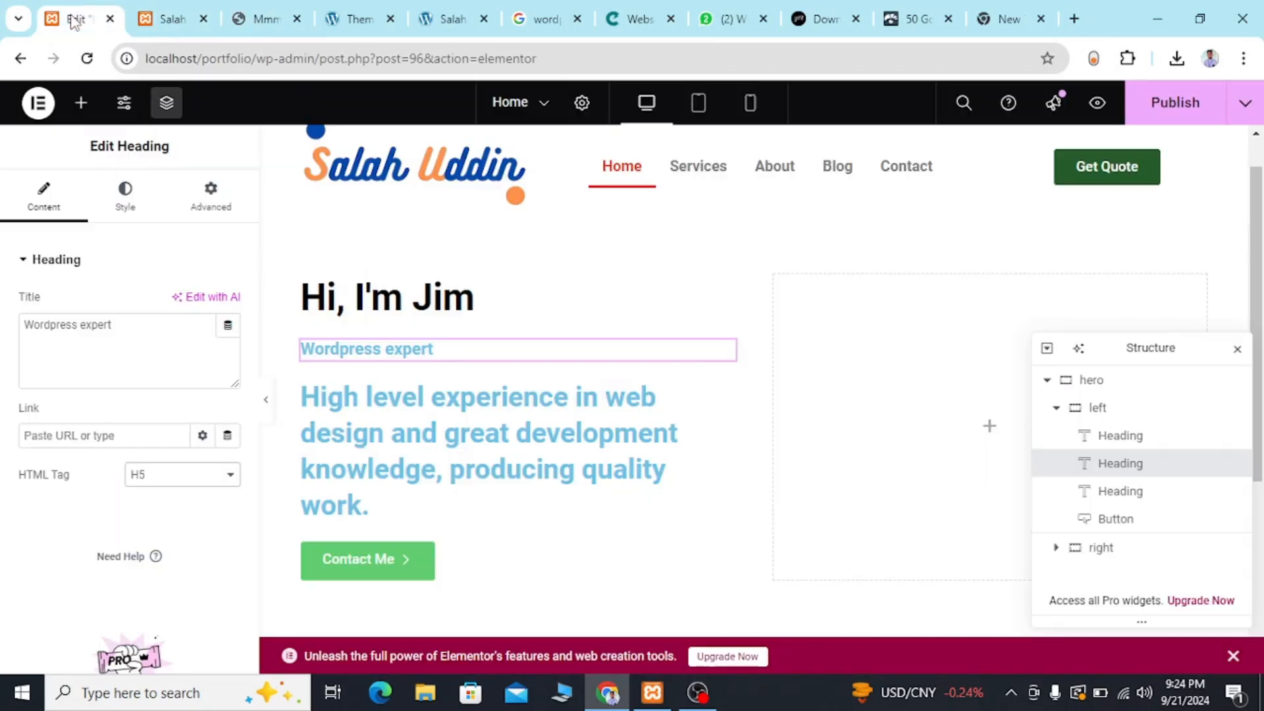
{"action": "left_click", "coordinate": [197, 479]}
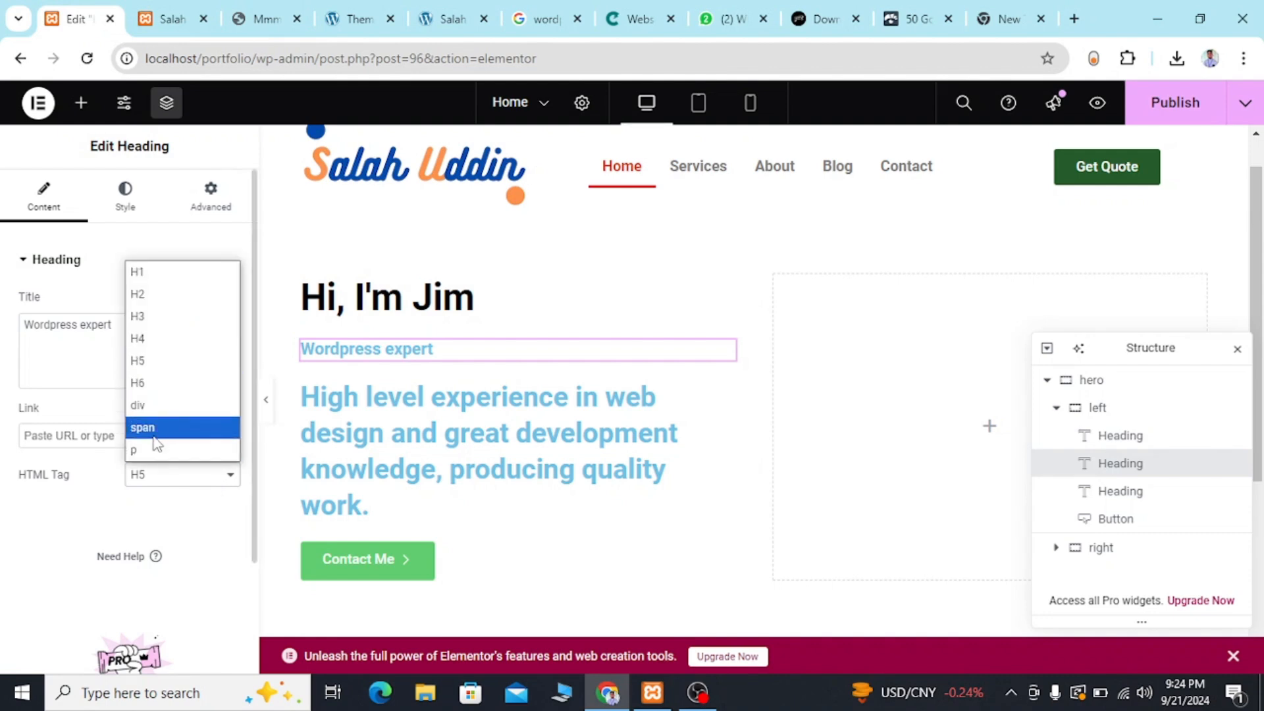
{"action": "left_click", "coordinate": [155, 367]}
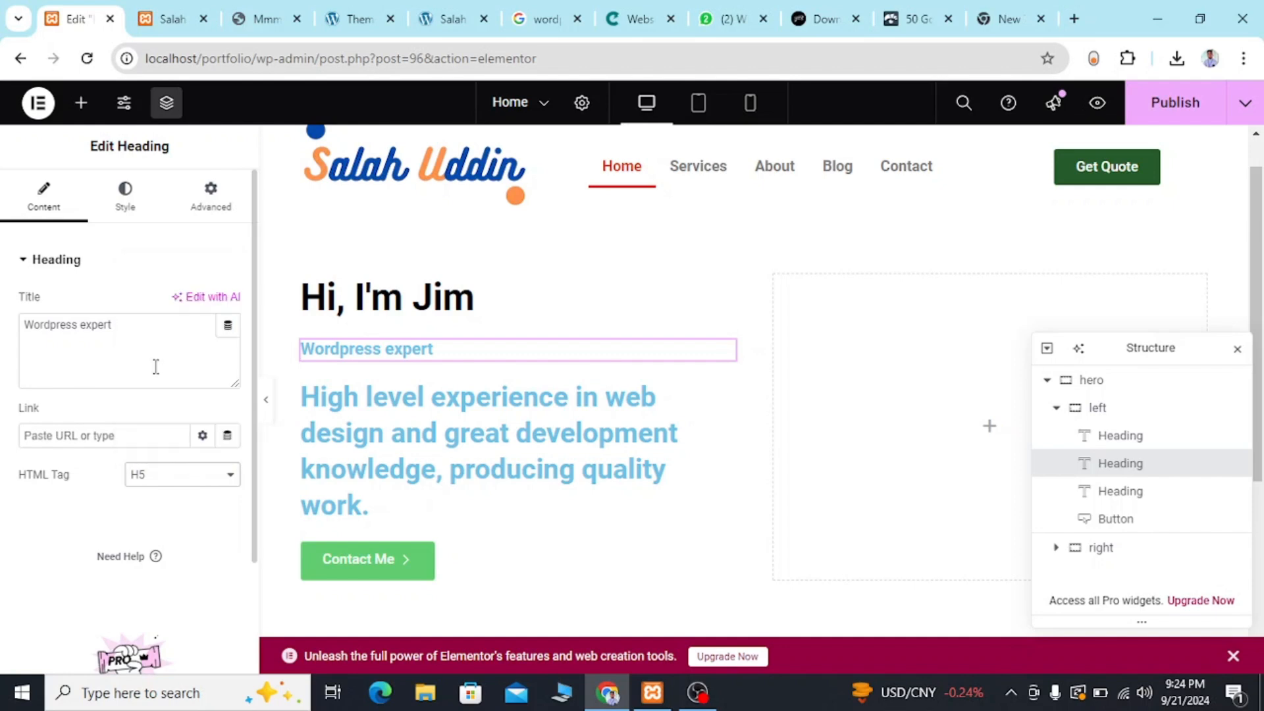
Apply the sampled color #978888 as the "Wordpress expert" heading's text color.
{"action": "left_click", "coordinate": [202, 205]}
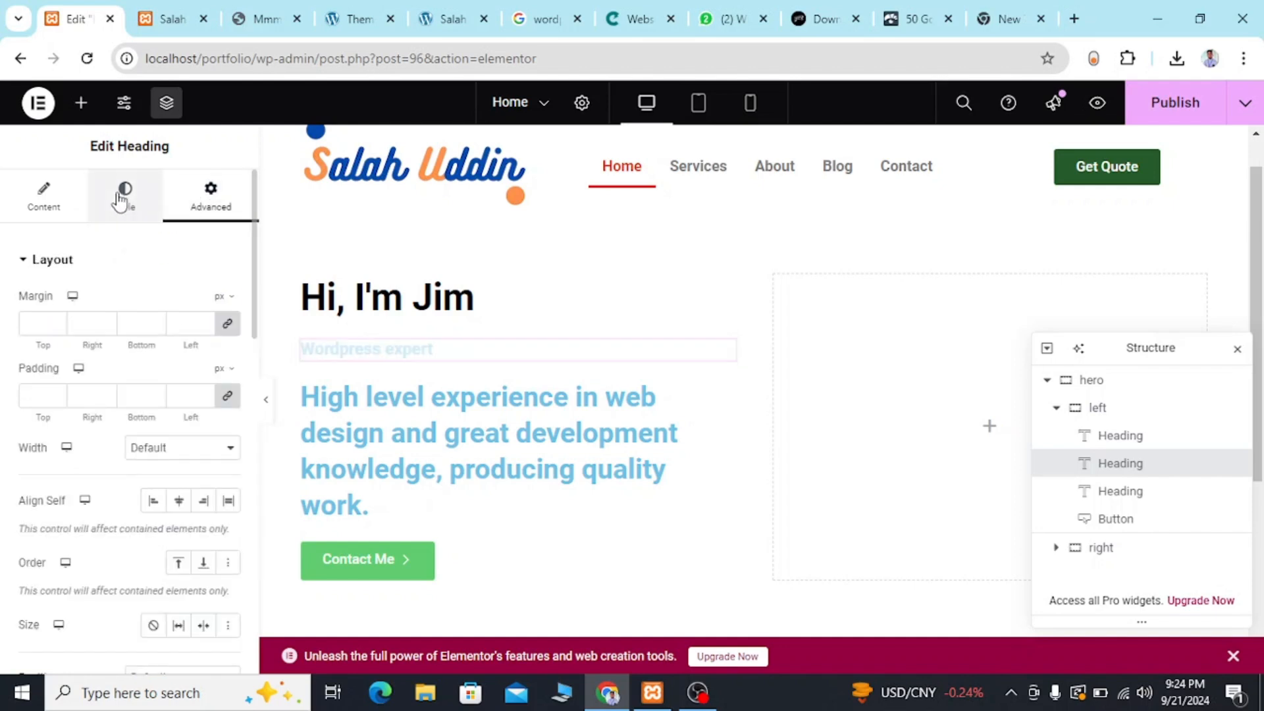
{"action": "left_click", "coordinate": [120, 198]}
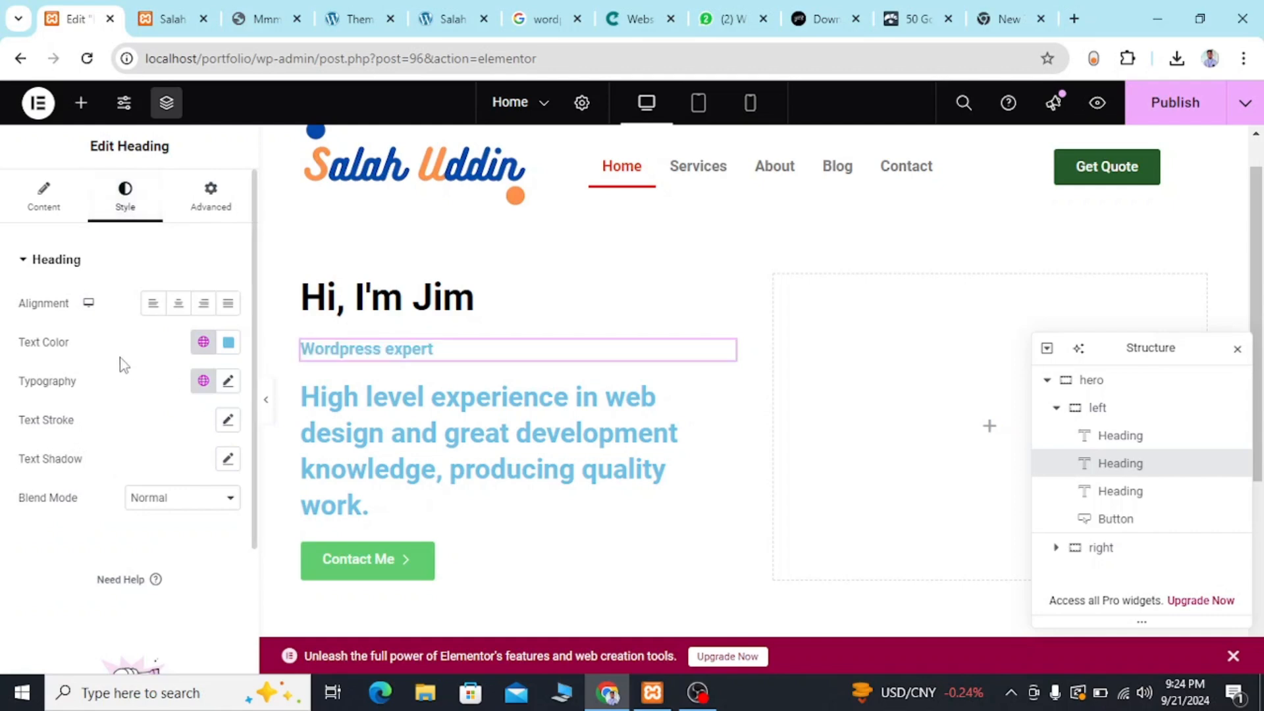
{"action": "left_click", "coordinate": [227, 343]}
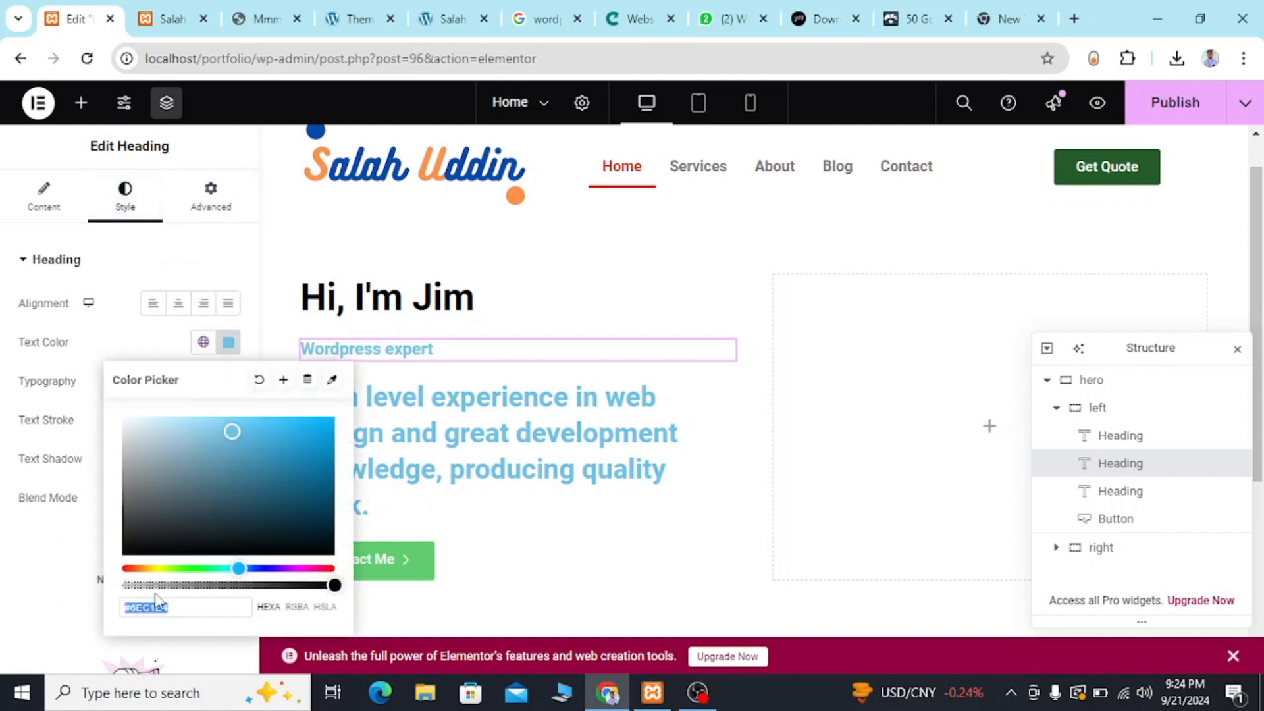
{"action": "key", "text": "BackSpace"}
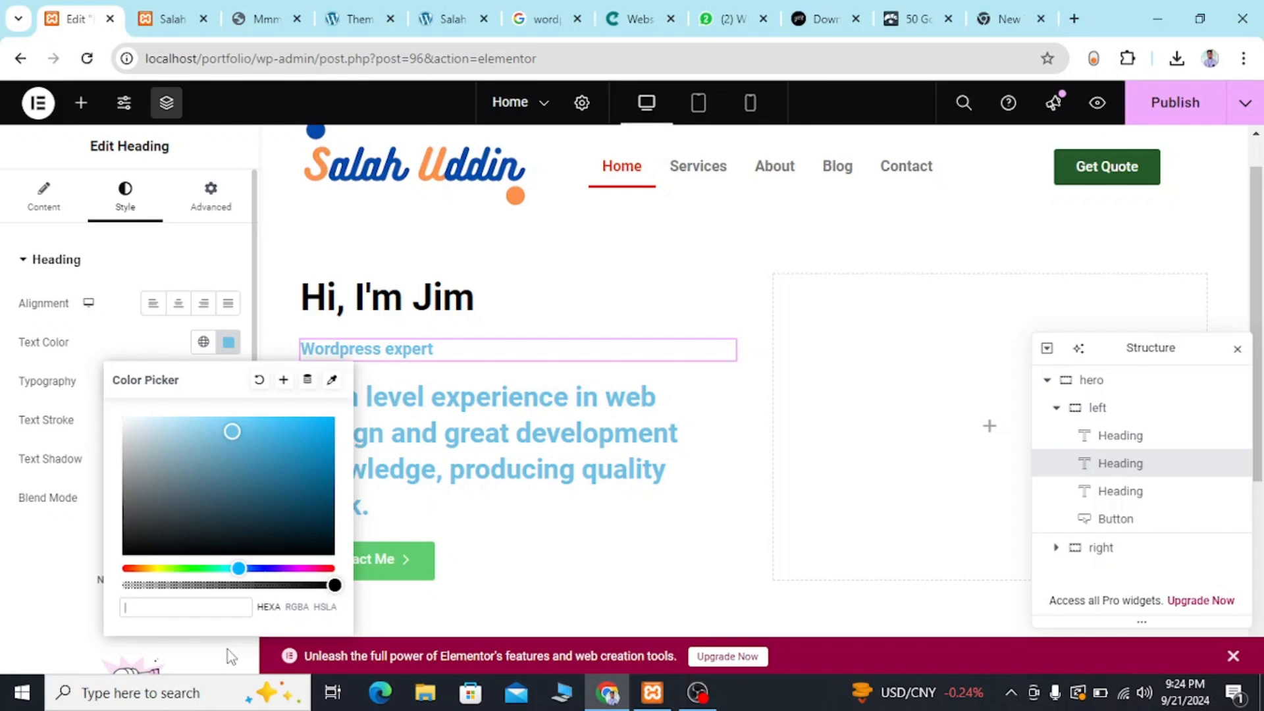
{"action": "type", "text": "#"}
{"action": "key", "text": "ctrl+v"}
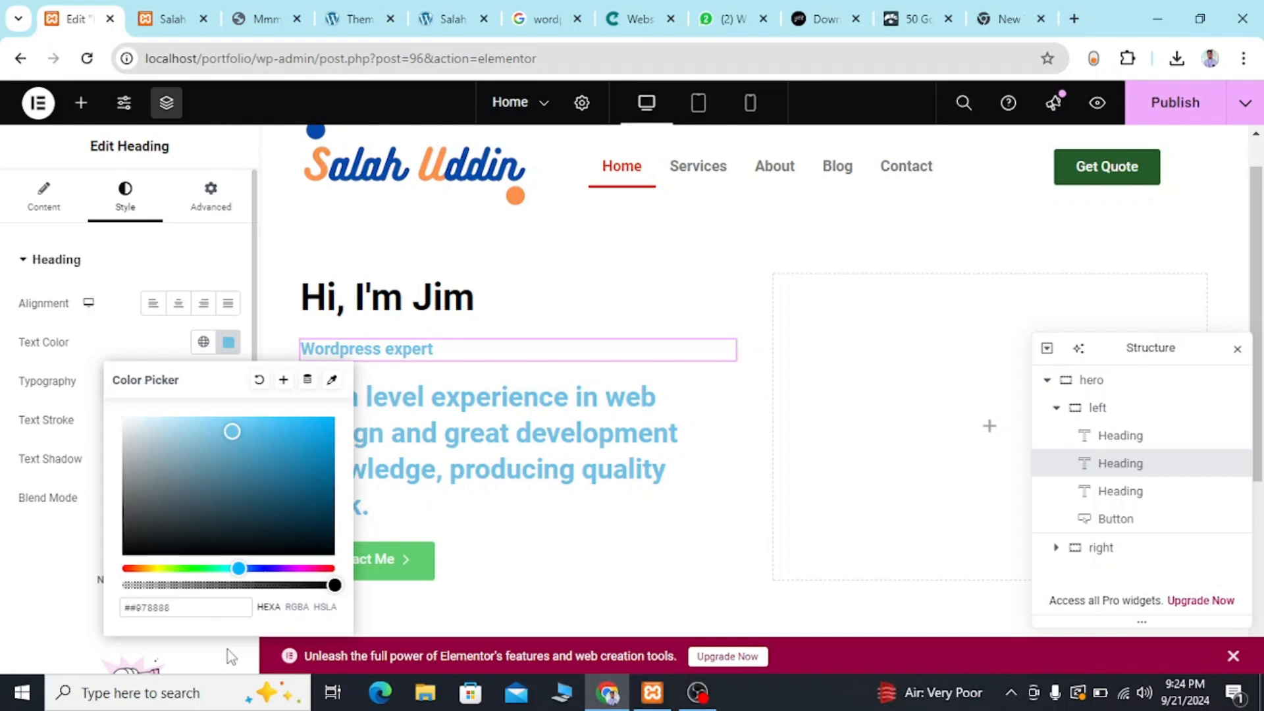
{"action": "left_click", "coordinate": [134, 607]}
{"action": "key", "text": "BackSpace"}
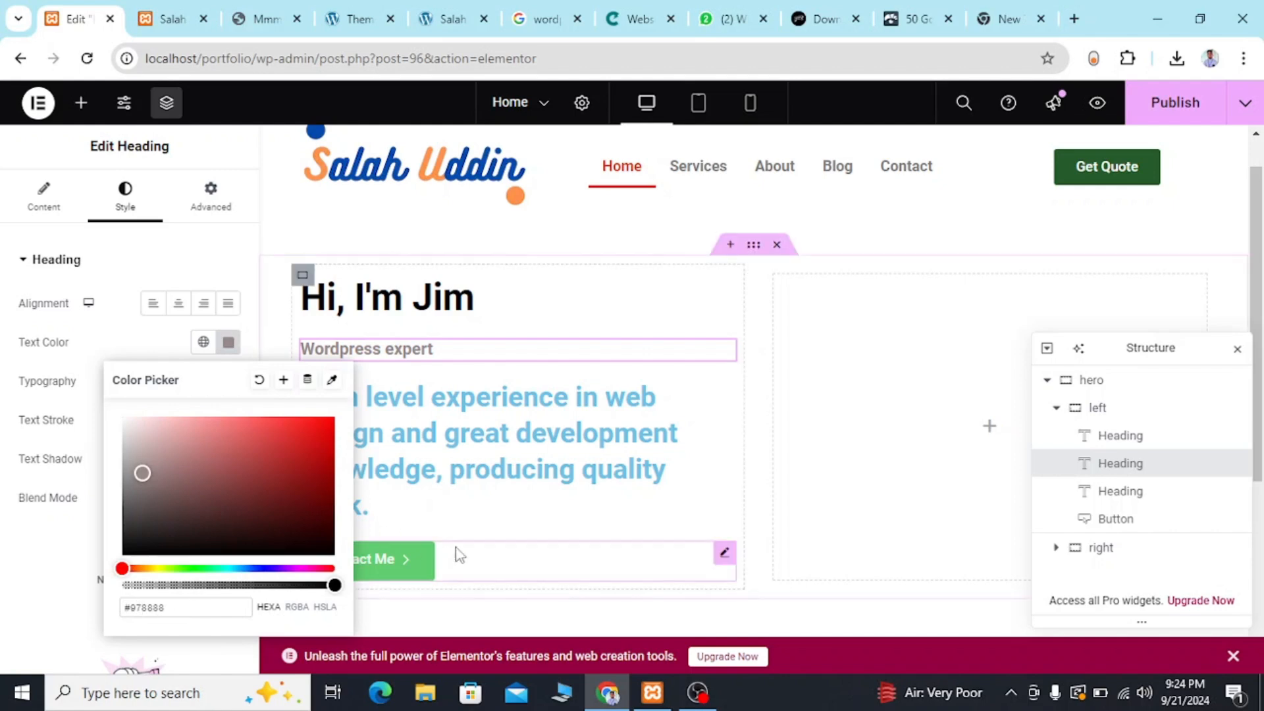
{"action": "left_click", "coordinate": [769, 492]}
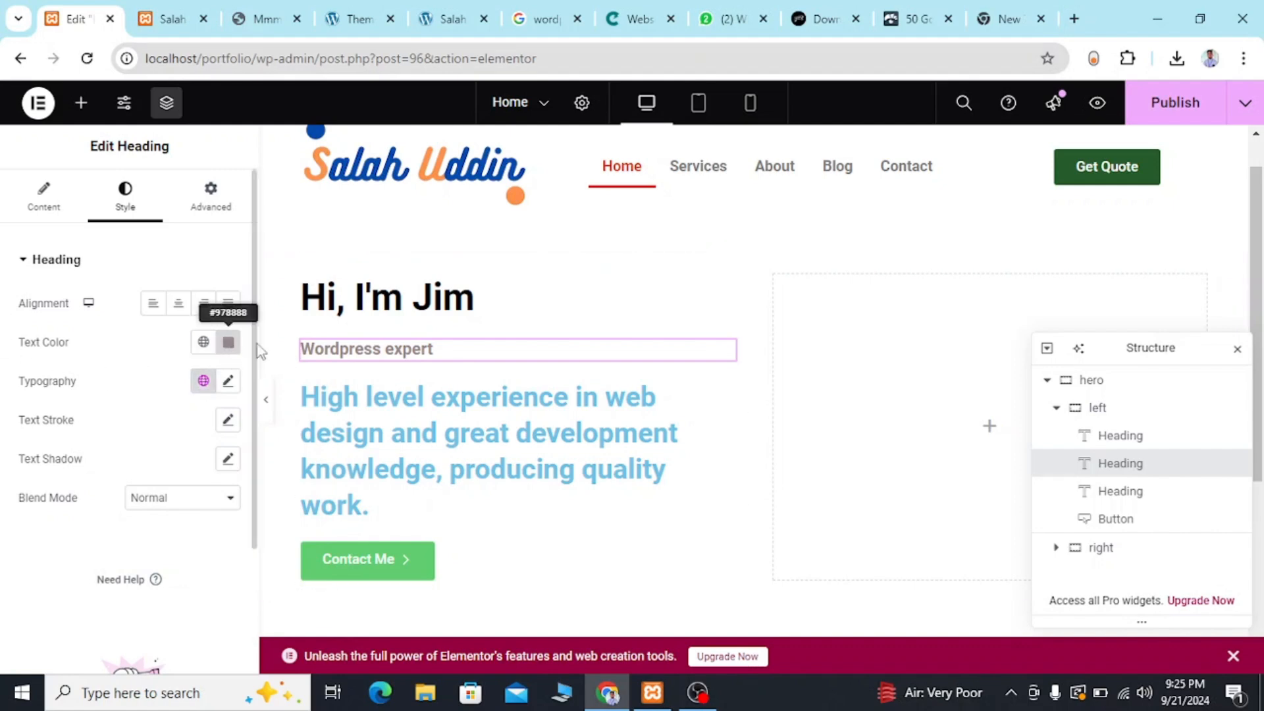
Compare the subtitle with the reference template and set the "Wordpress expert" heading's font weight to 700 (Bold).
{"action": "left_click", "coordinate": [258, 20]}
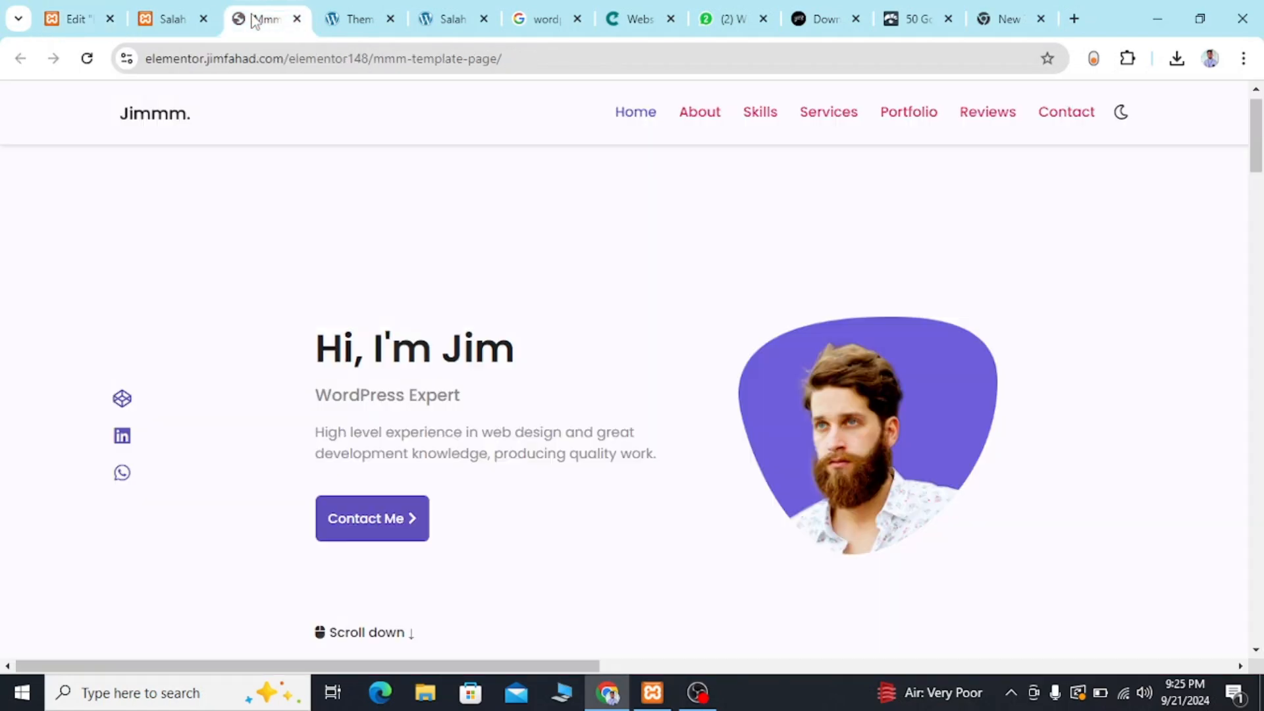
{"action": "left_click", "coordinate": [69, 22]}
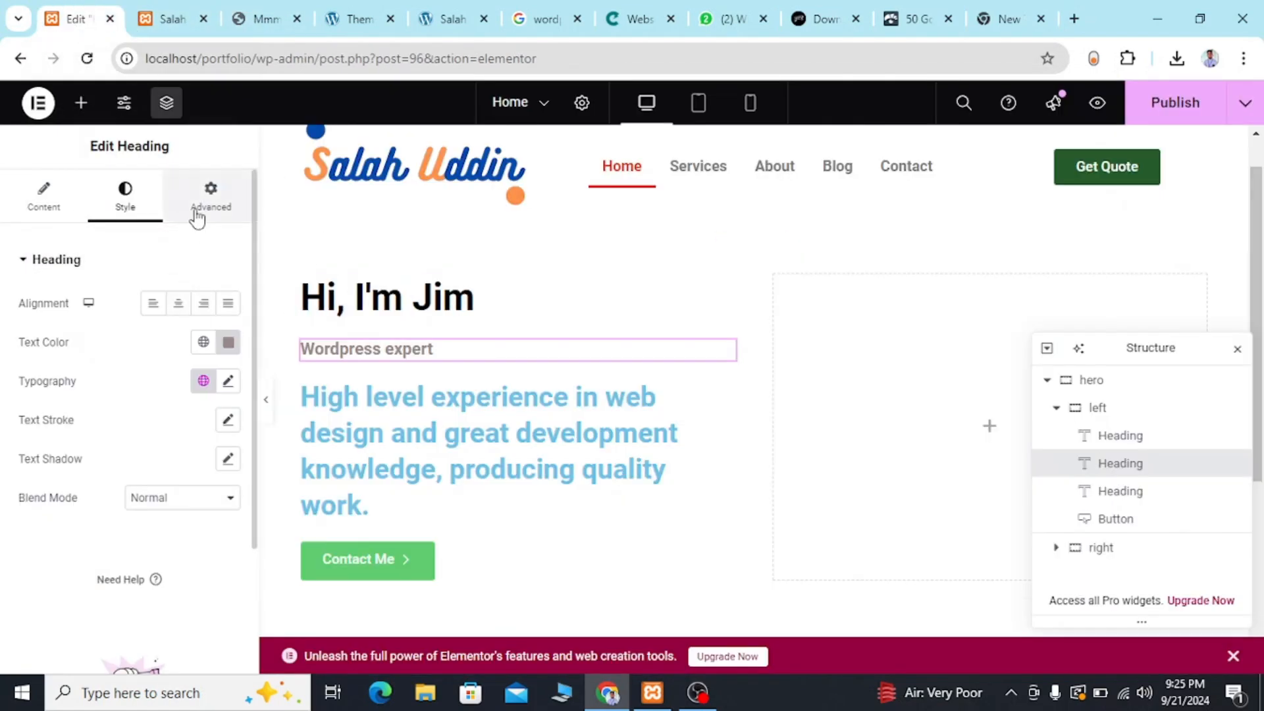
{"action": "left_click", "coordinate": [228, 381]}
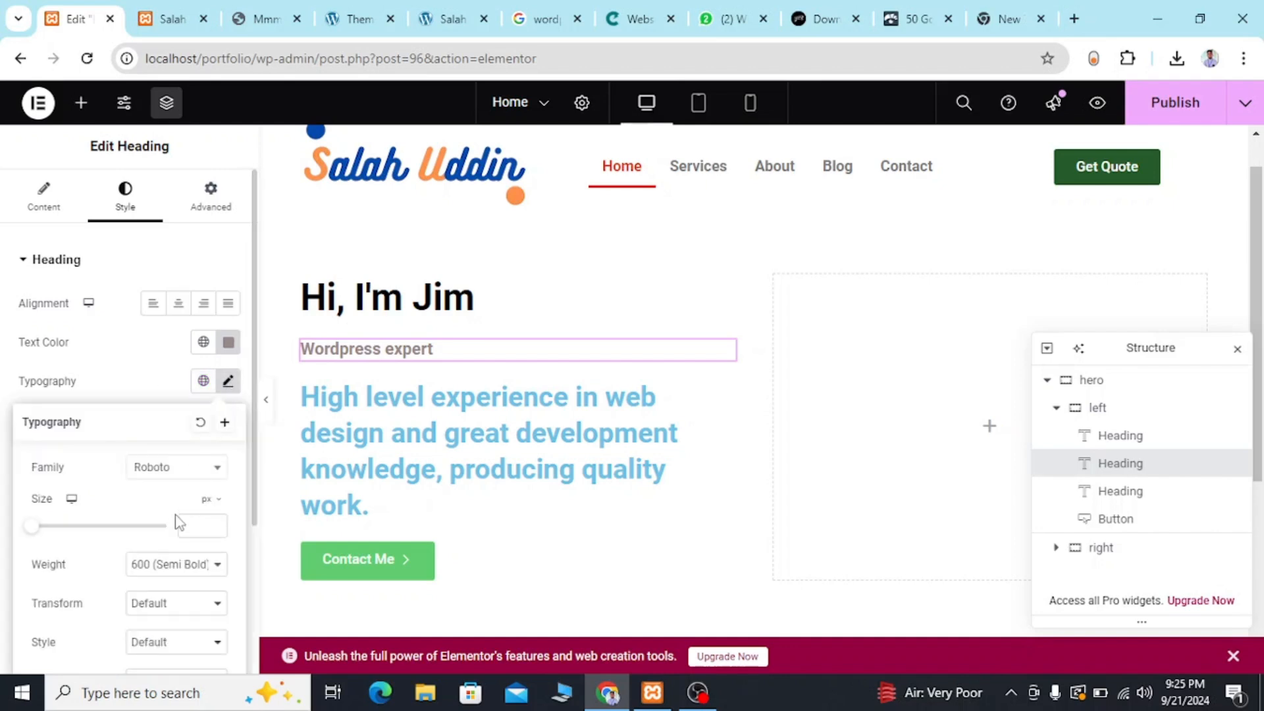
{"action": "scroll", "coordinate": [176, 526], "scroll_direction": "down", "scroll_amount": 1}
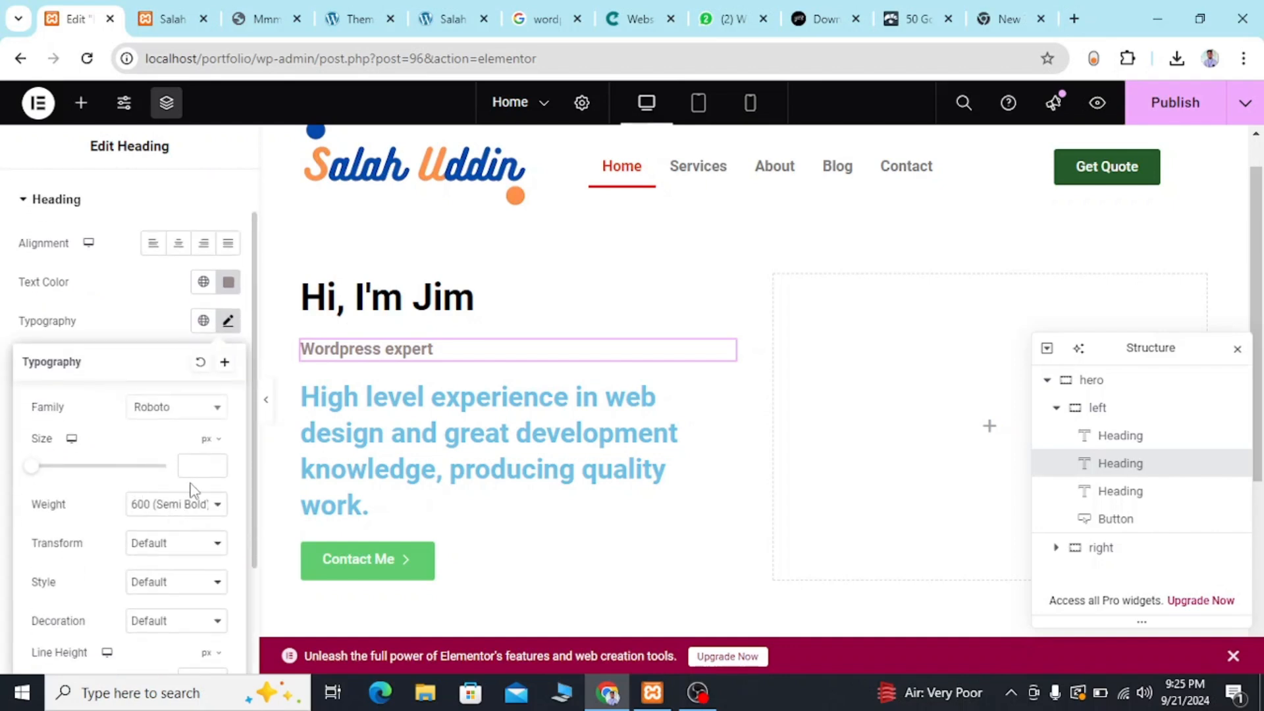
{"action": "left_click", "coordinate": [157, 516]}
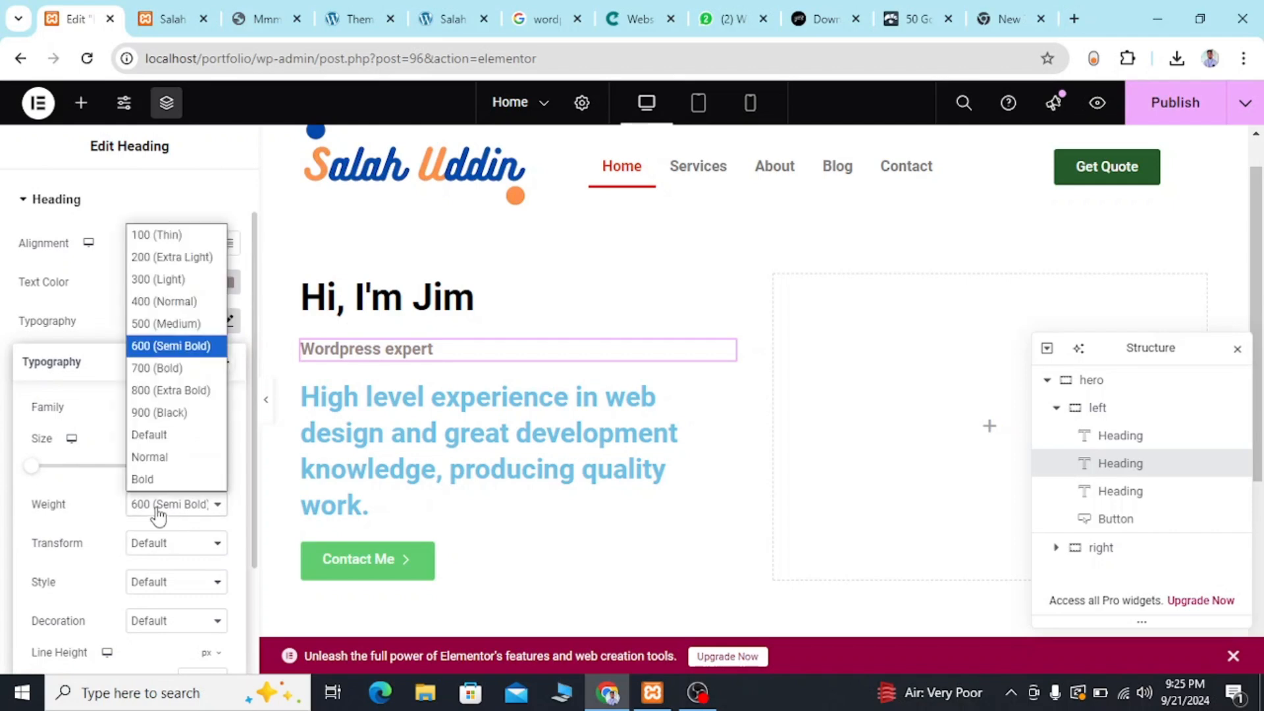
{"action": "left_click", "coordinate": [160, 366]}
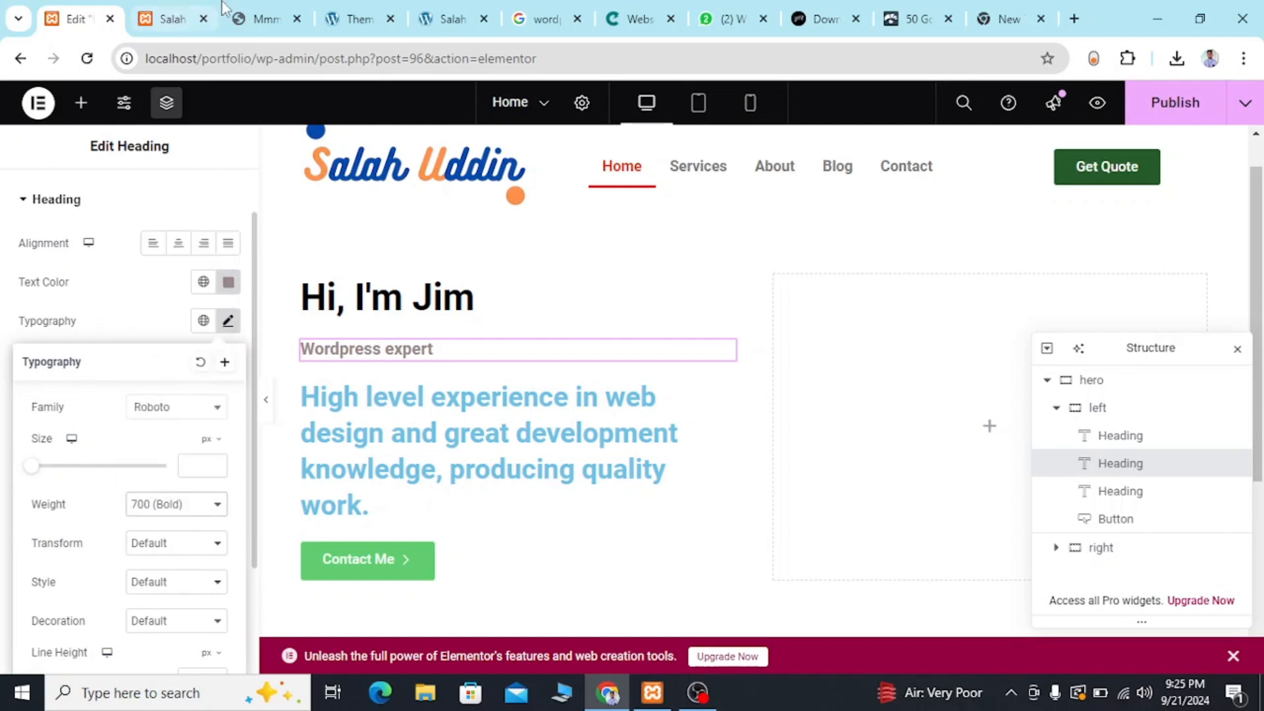
Check the reference template's subtitle again and set the "Wordpress expert" heading's font size to 20 px.
{"action": "left_click", "coordinate": [266, 18]}
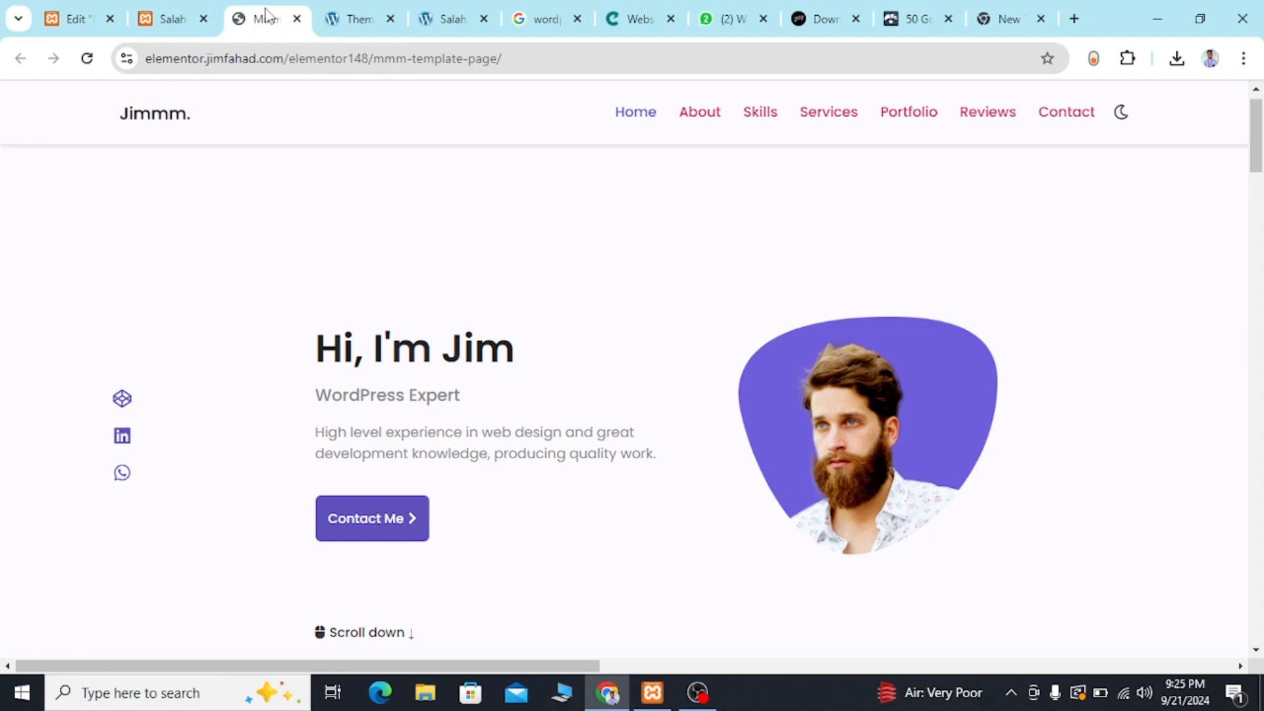
{"action": "left_click", "coordinate": [79, 14]}
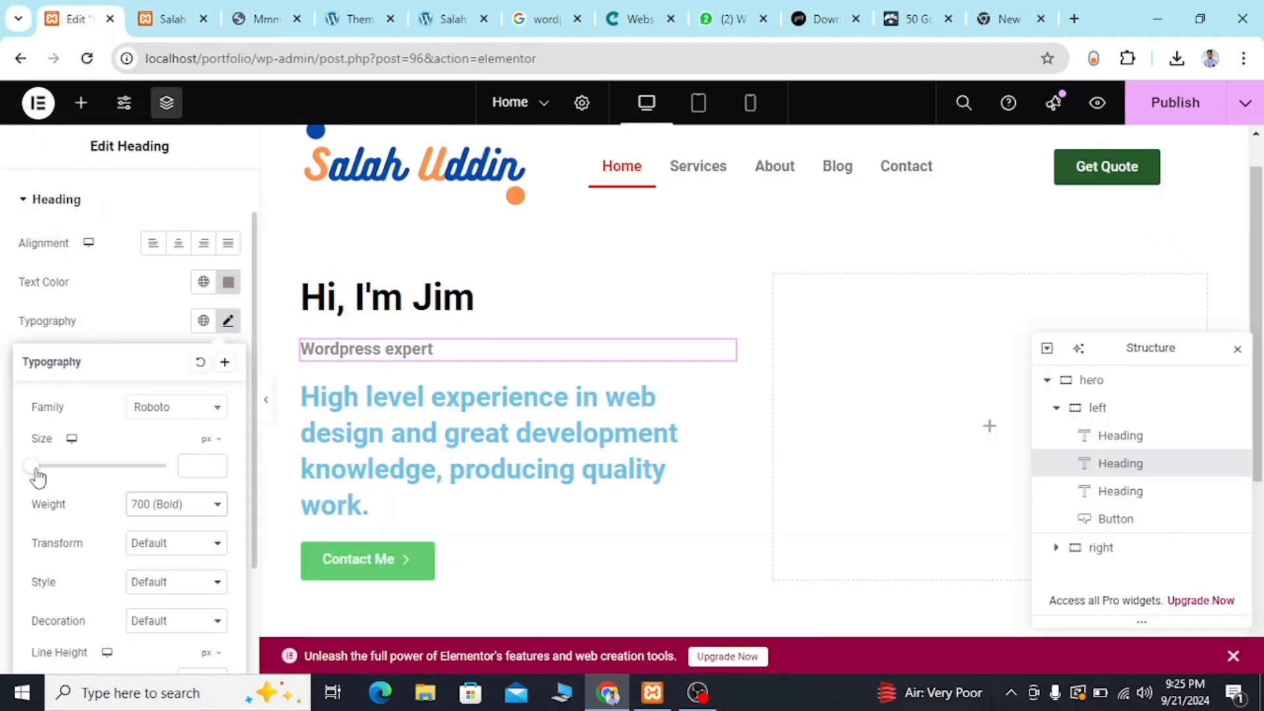
{"action": "left_click_drag", "start_coordinate": [38, 469], "coordinate": [51, 471]}
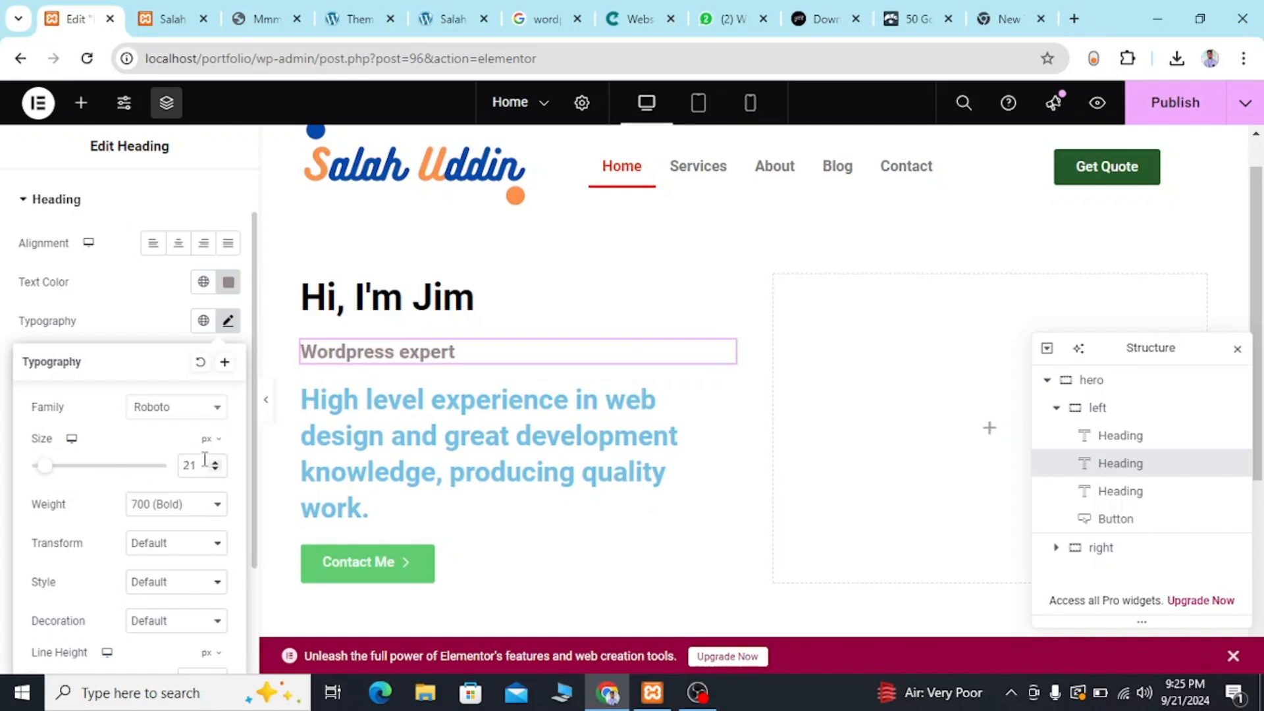
{"action": "scroll", "coordinate": [202, 459], "scroll_direction": "down", "scroll_amount": 1}
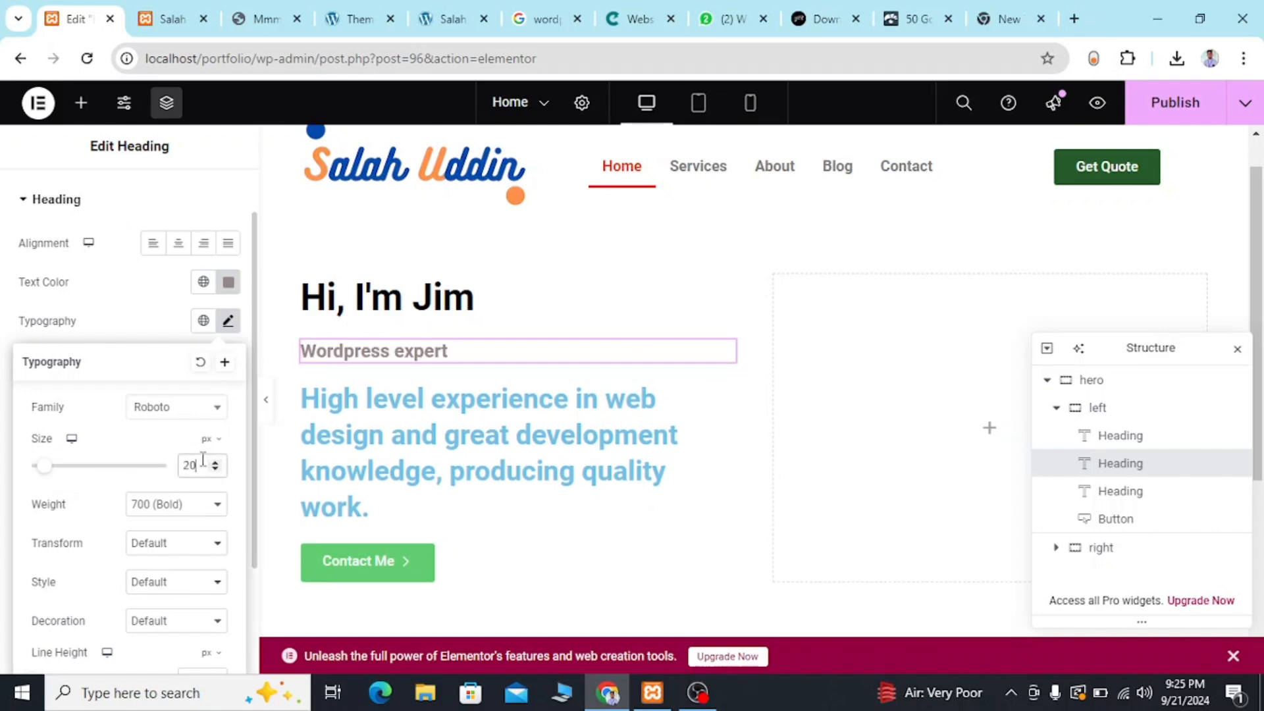
Compare the hero text with the reference template and open the "High level experience in web design" heading for editing.
{"action": "left_click", "coordinate": [268, 15]}
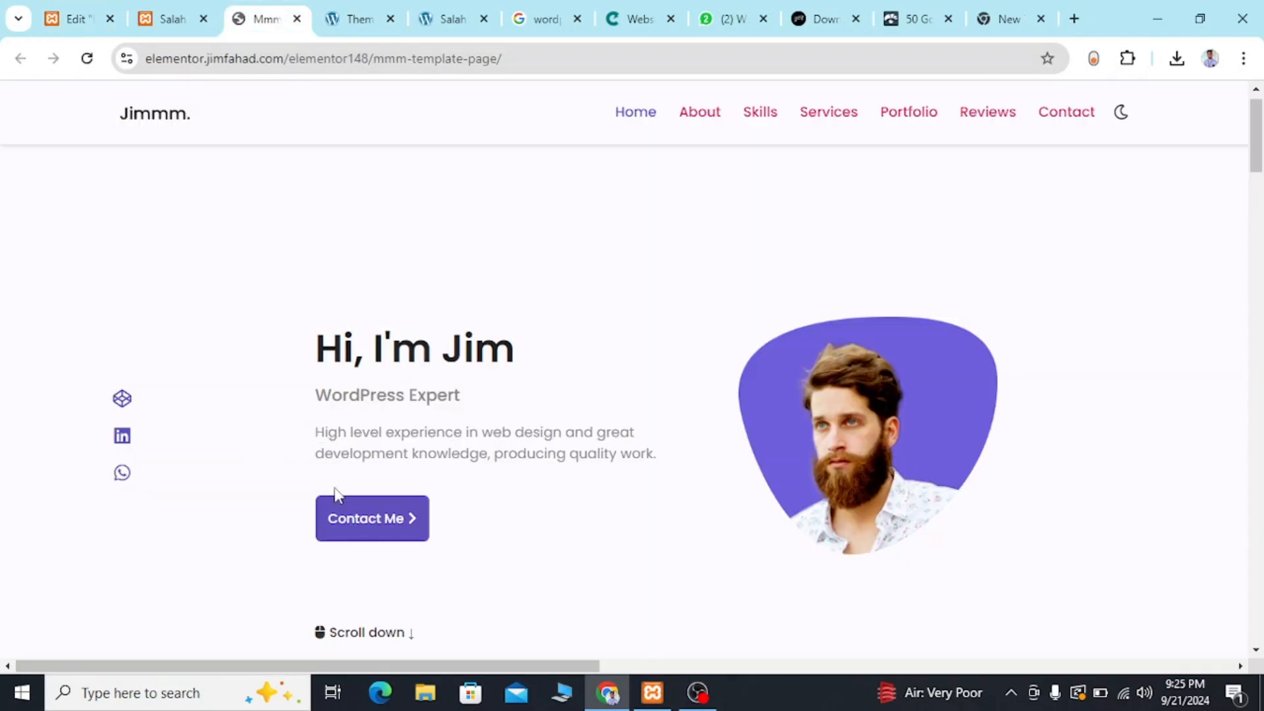
{"action": "left_click", "coordinate": [80, 4]}
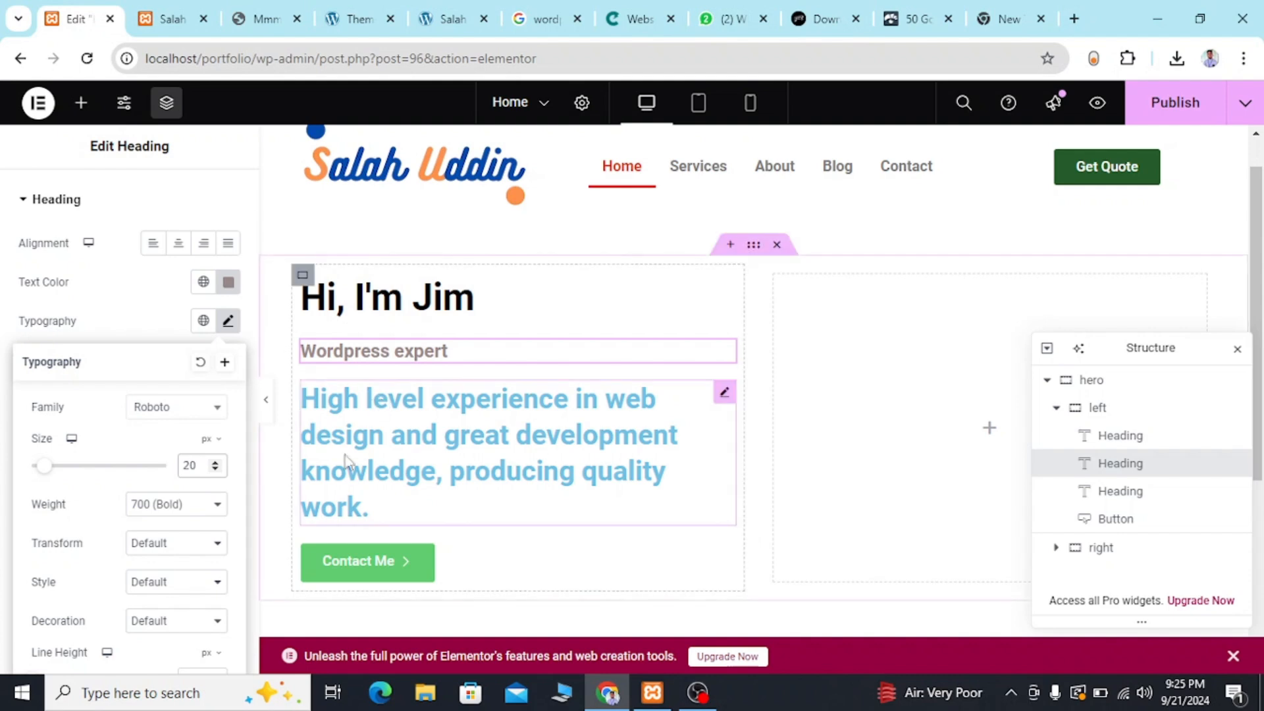
{"action": "left_click", "coordinate": [485, 422]}
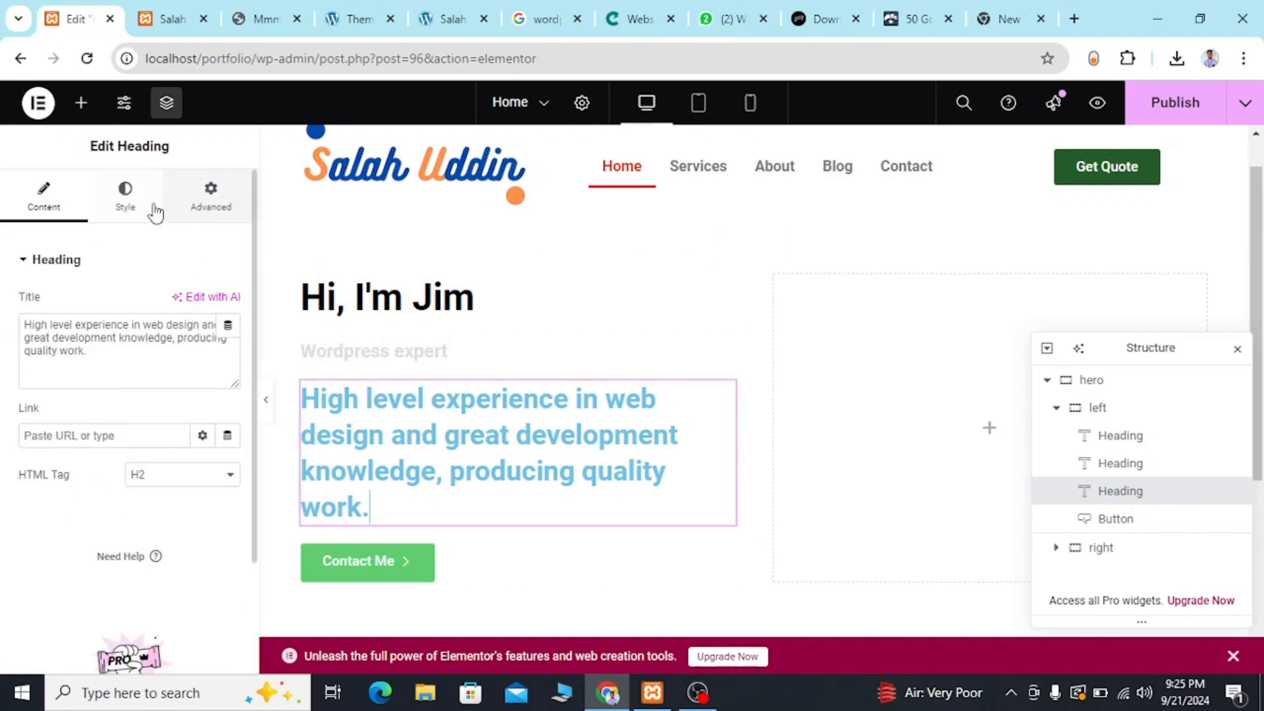
Start ColorZilla's color picker on the reference template and aim it at the description paragraph under "WordPress Expert".
{"action": "left_click", "coordinate": [268, 21]}
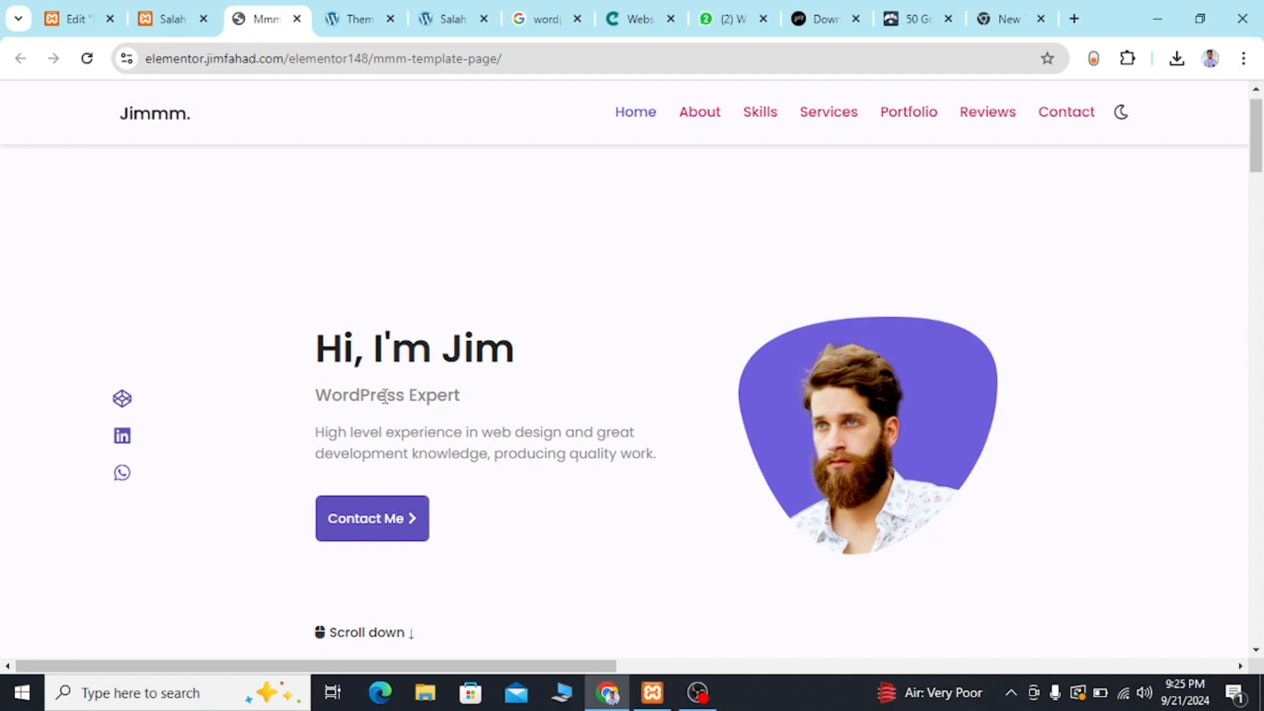
{"action": "left_click", "coordinate": [1126, 59]}
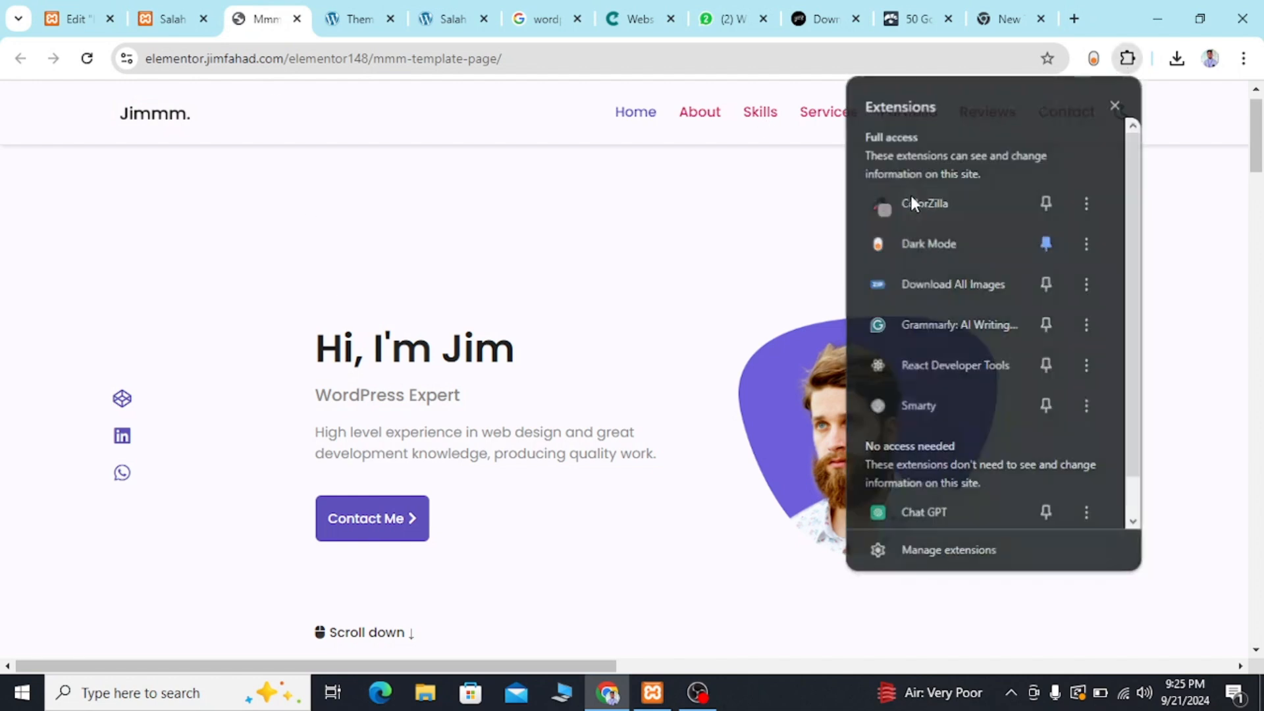
{"action": "left_click", "coordinate": [912, 201]}
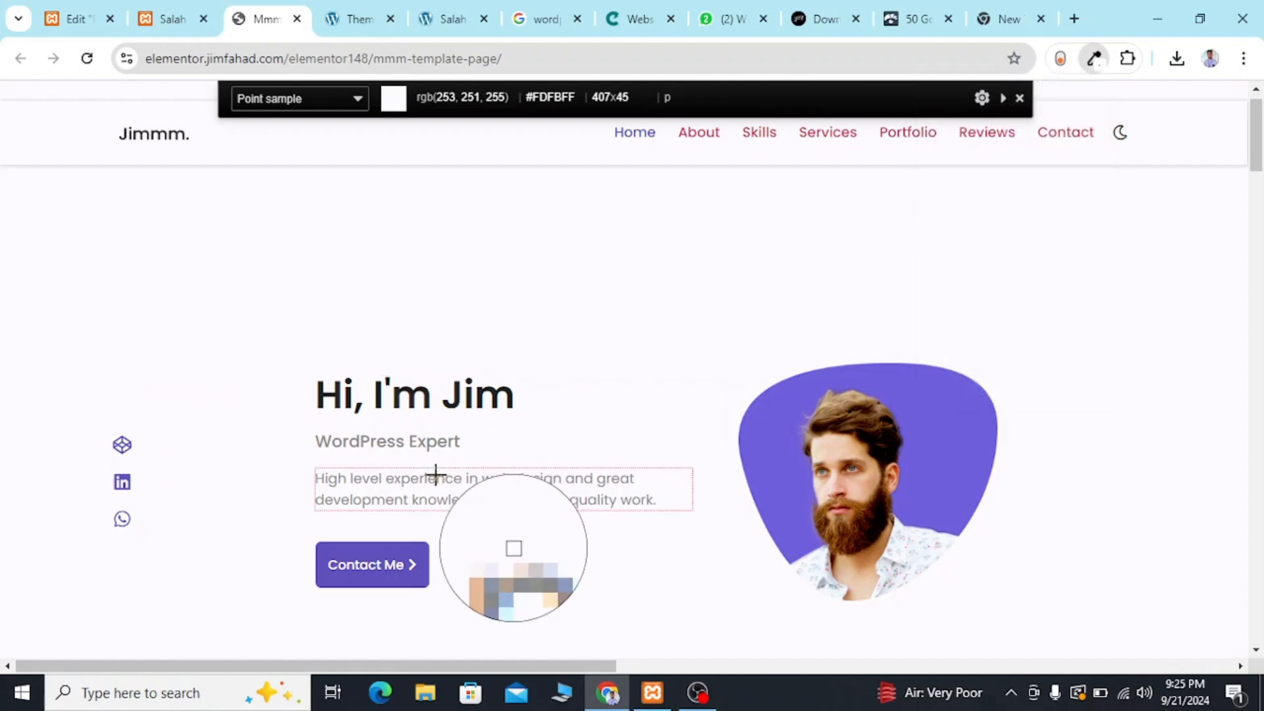
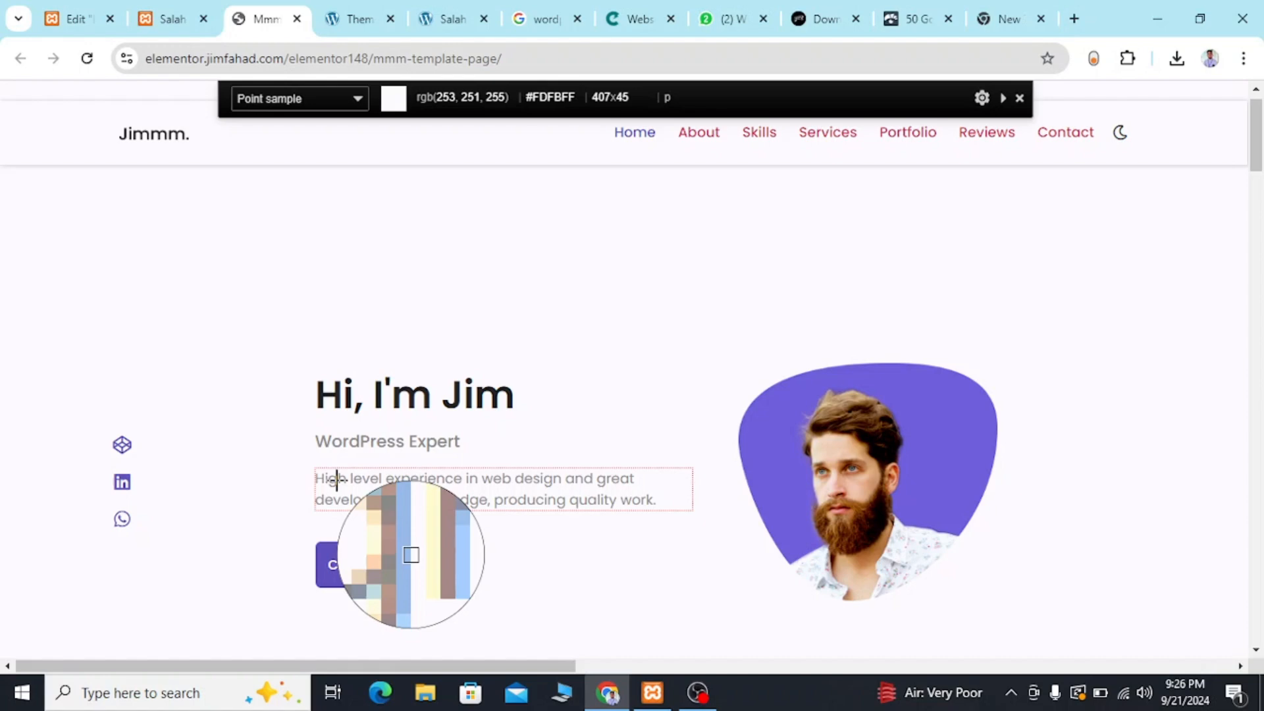
Sample #FDFBFF from the reference template's description paragraph and try it as the "High level experience in web design" heading's text color.
{"action": "left_click", "coordinate": [337, 480]}
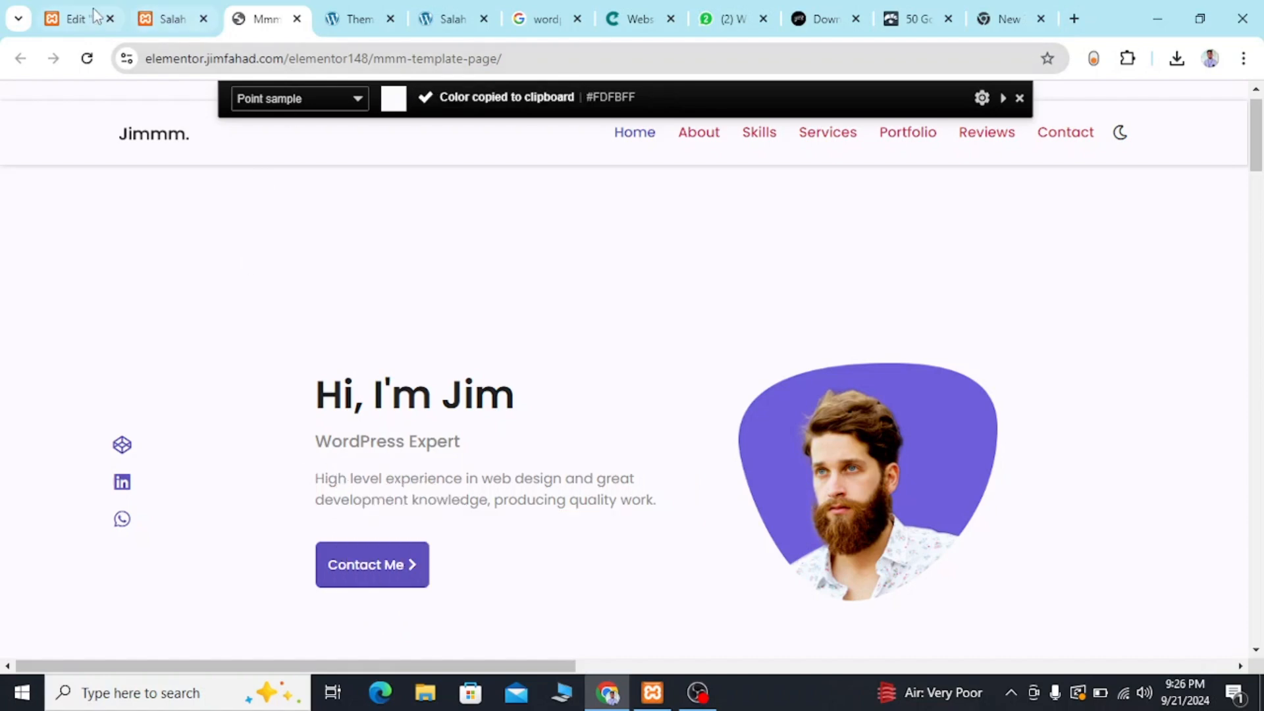
{"action": "left_click", "coordinate": [75, 19]}
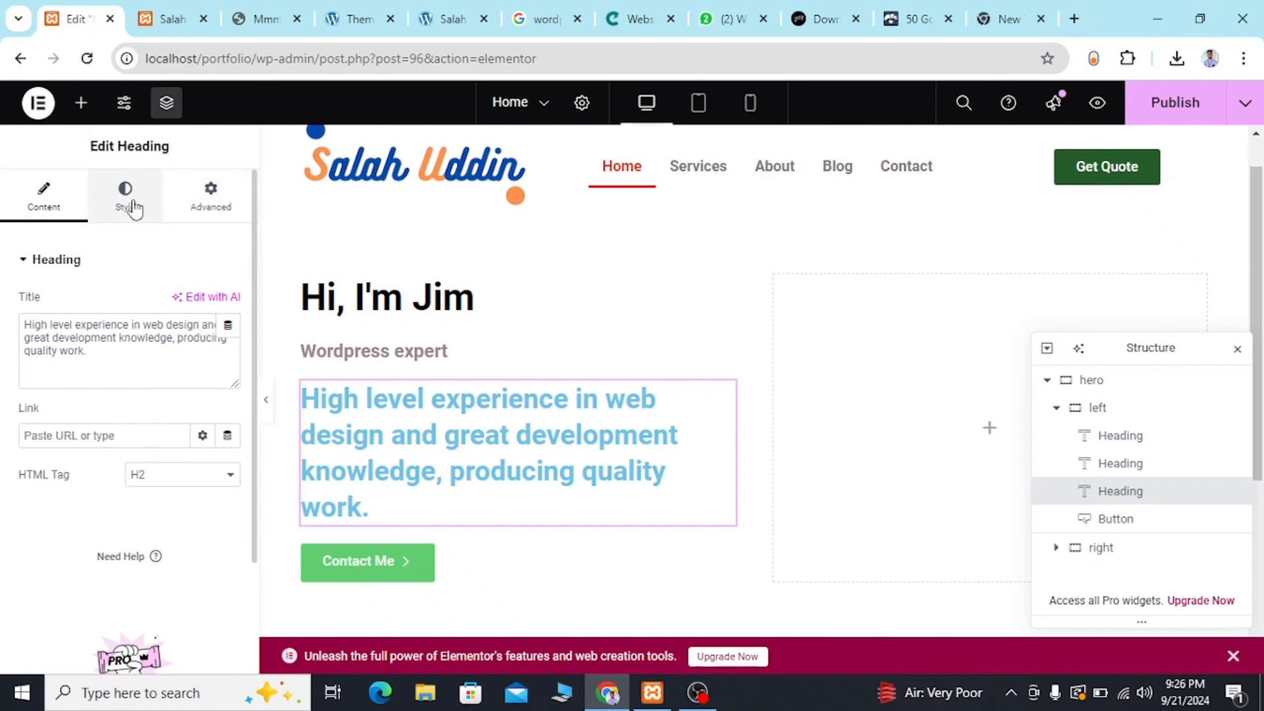
{"action": "left_click", "coordinate": [131, 206]}
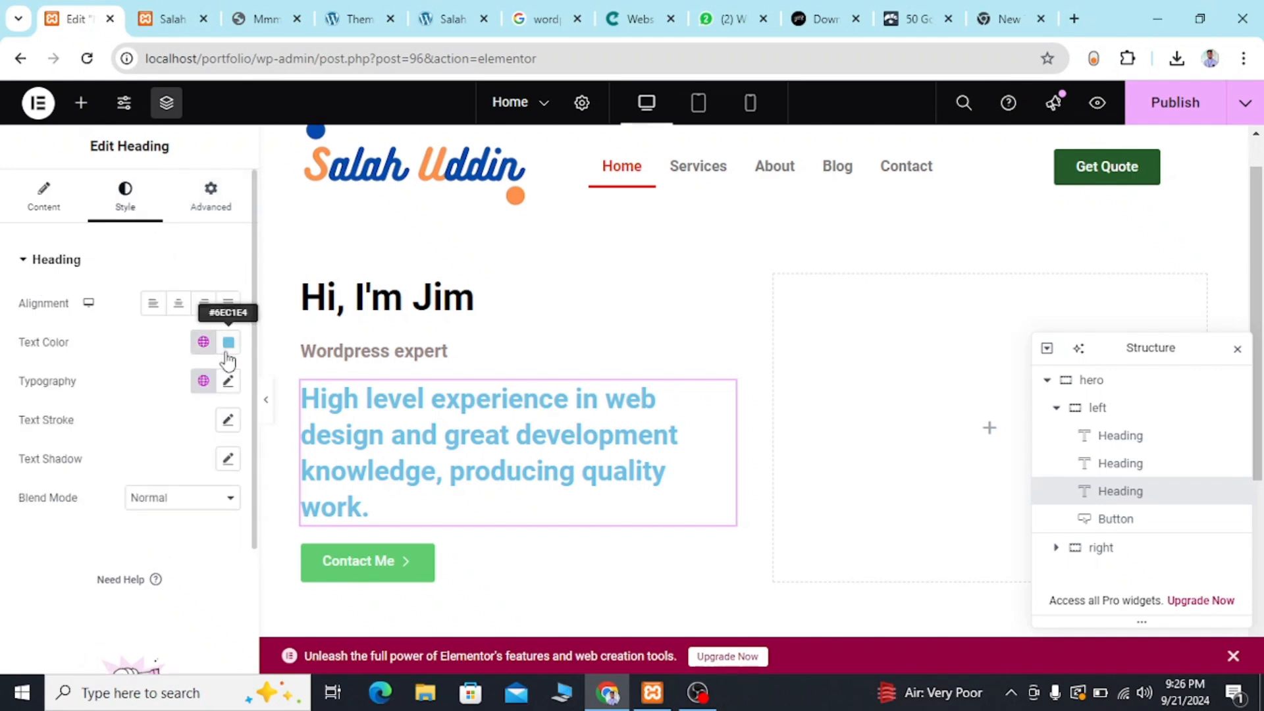
{"action": "left_click", "coordinate": [228, 343]}
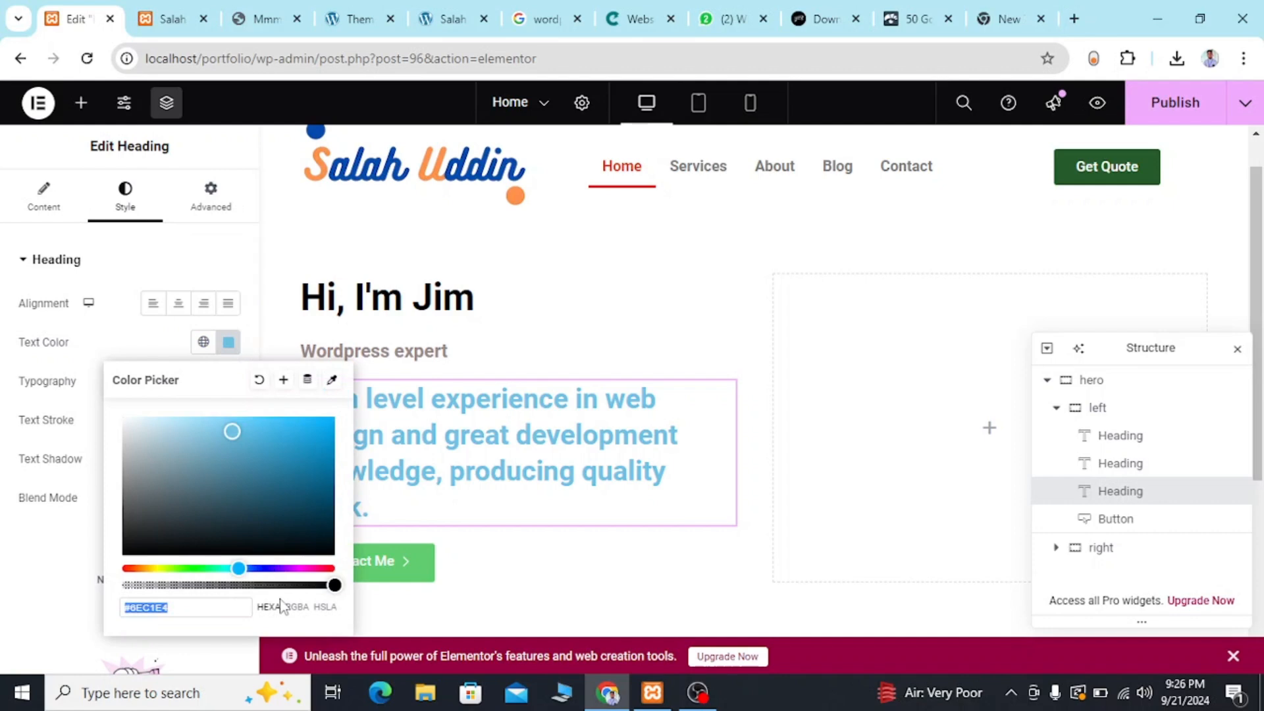
{"action": "key", "text": "BackSpace"}
{"action": "key", "text": "ctrl+v"}
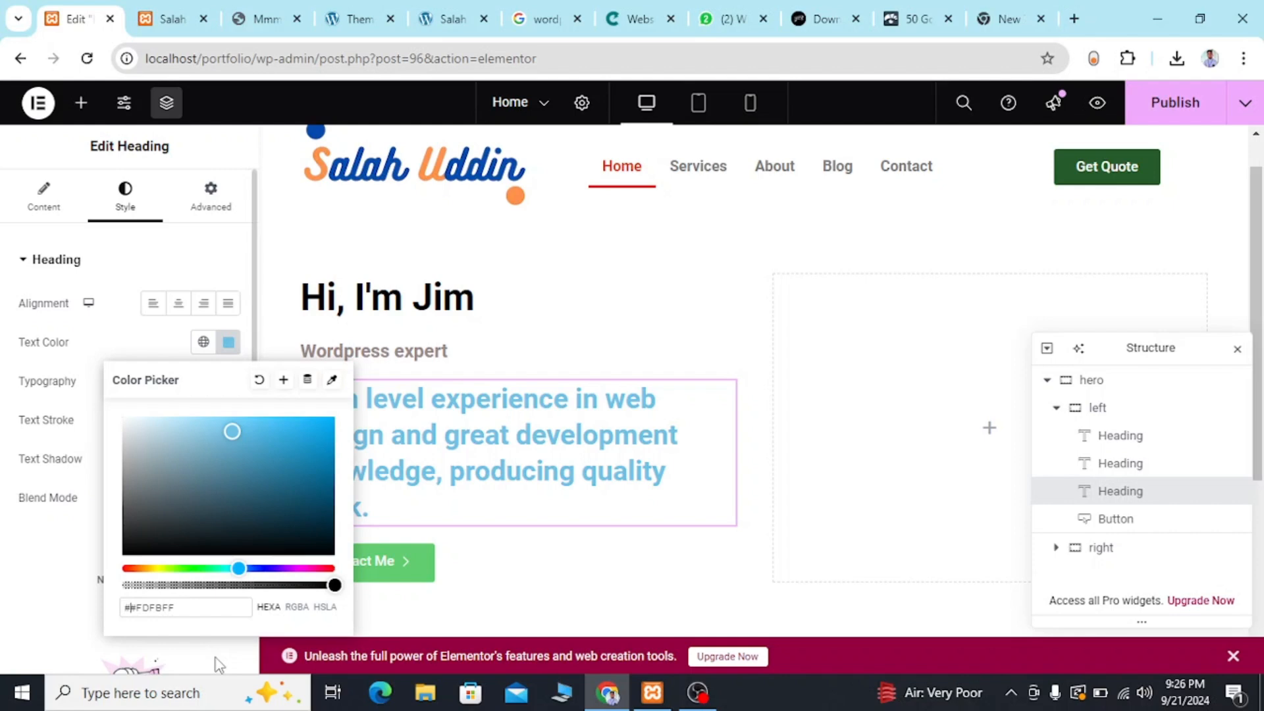
{"action": "key", "text": "BackSpace"}
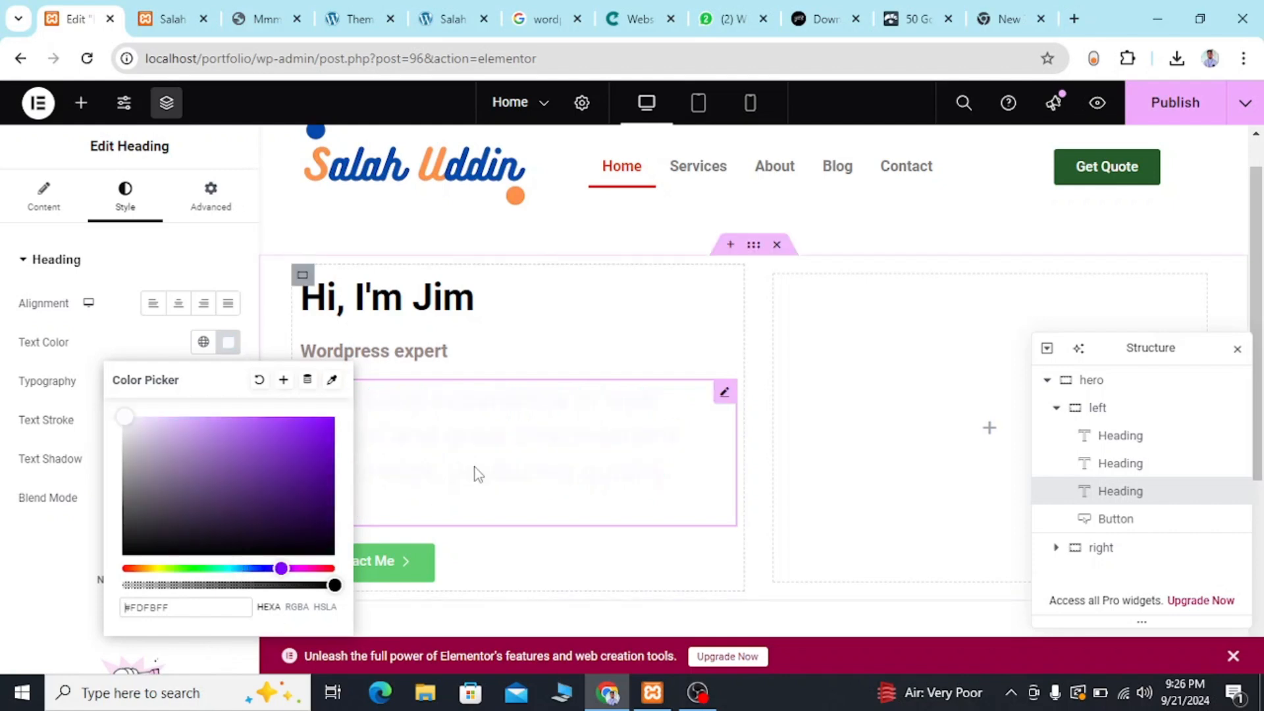
{"action": "left_click", "coordinate": [433, 488]}
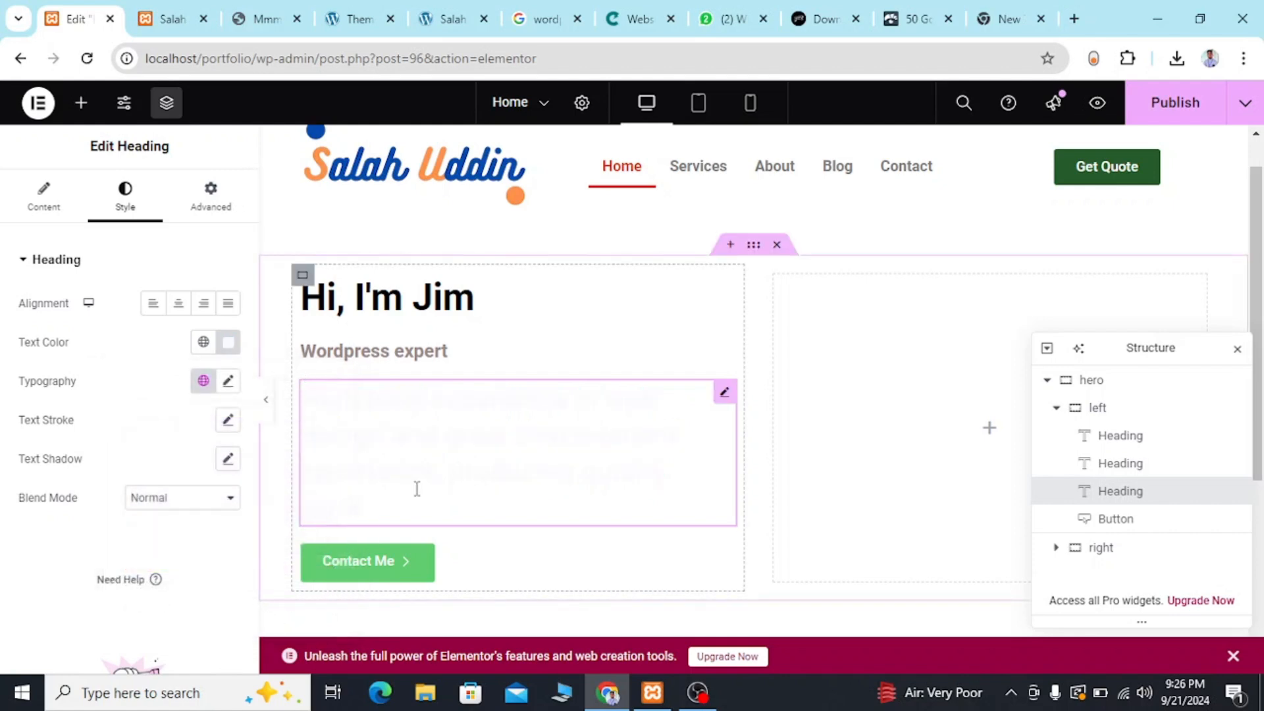
{"action": "triple_click", "coordinate": [354, 436]}
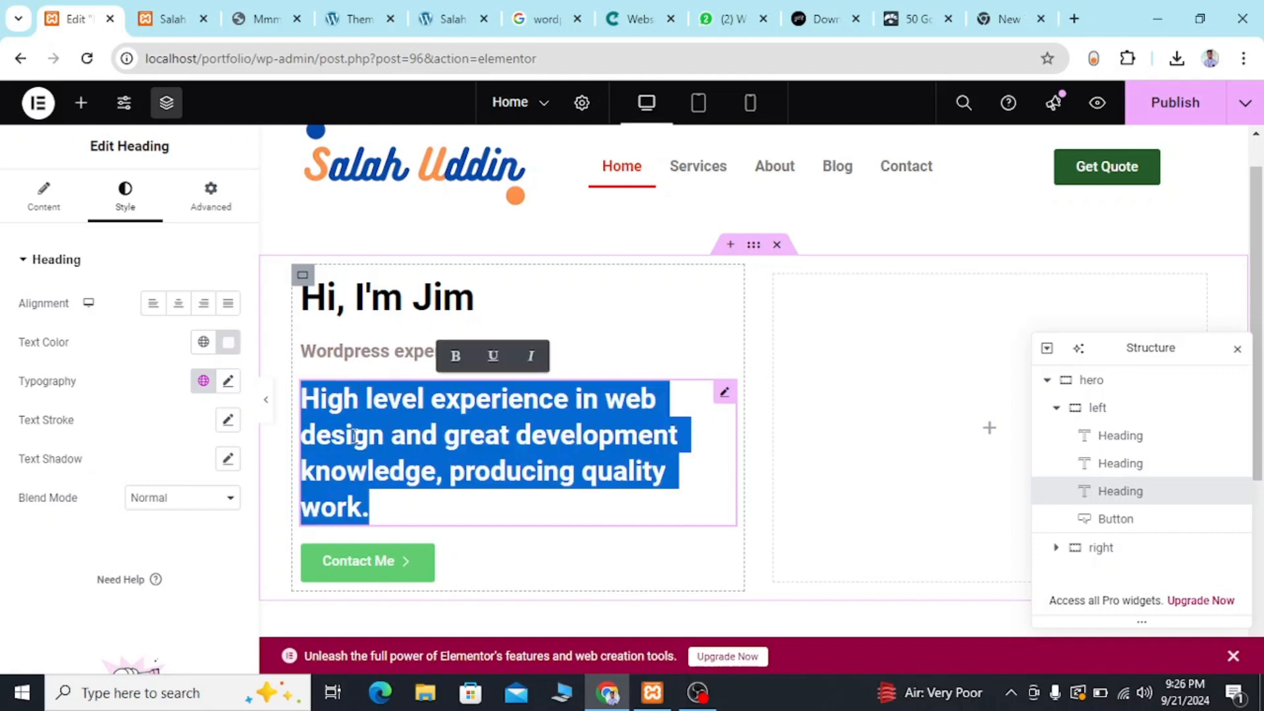
{"action": "left_click", "coordinate": [354, 435]}
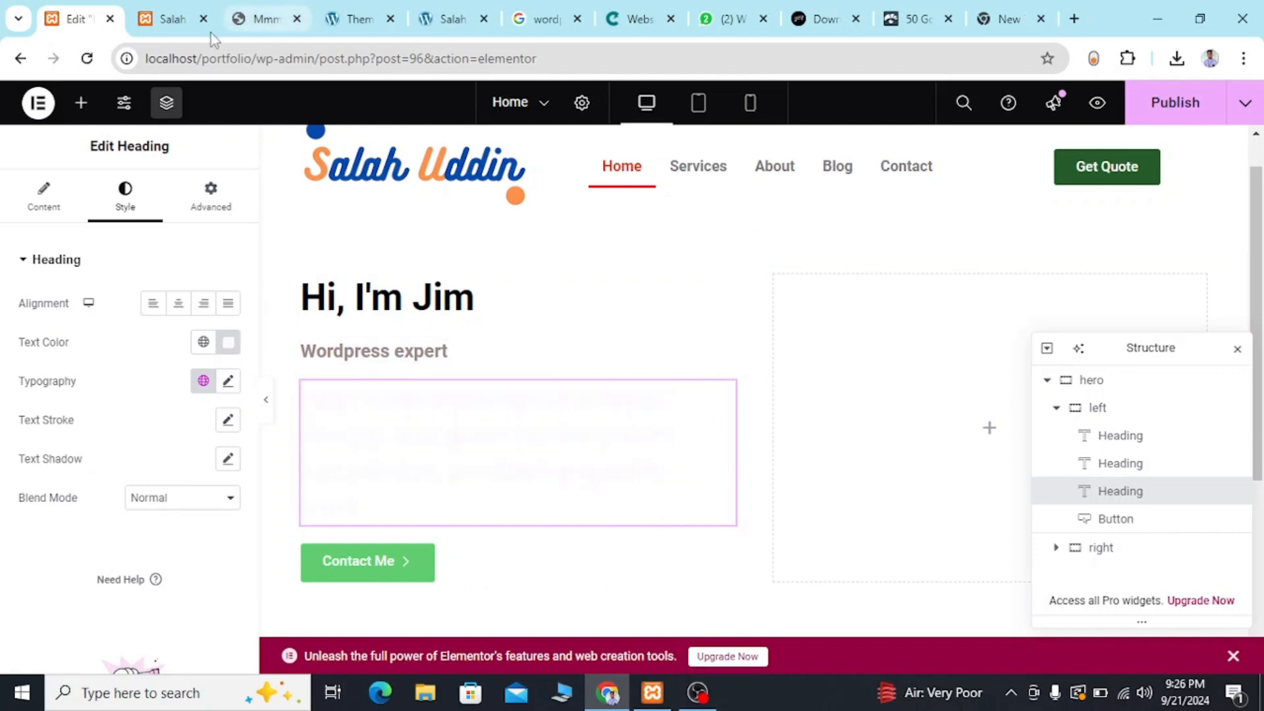
Sample the reference template's description paragraph again with ColorZilla, copying #C8E7FF.
{"action": "left_click", "coordinate": [265, 20]}
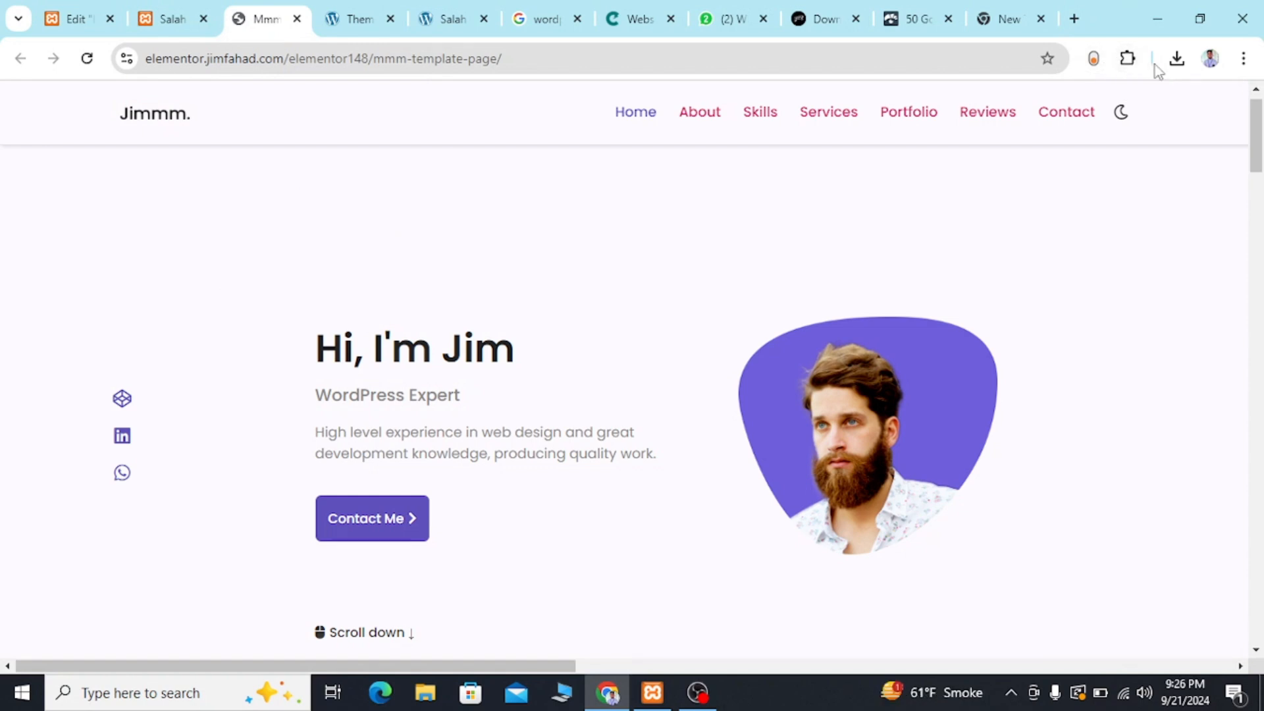
{"action": "left_click", "coordinate": [1134, 62]}
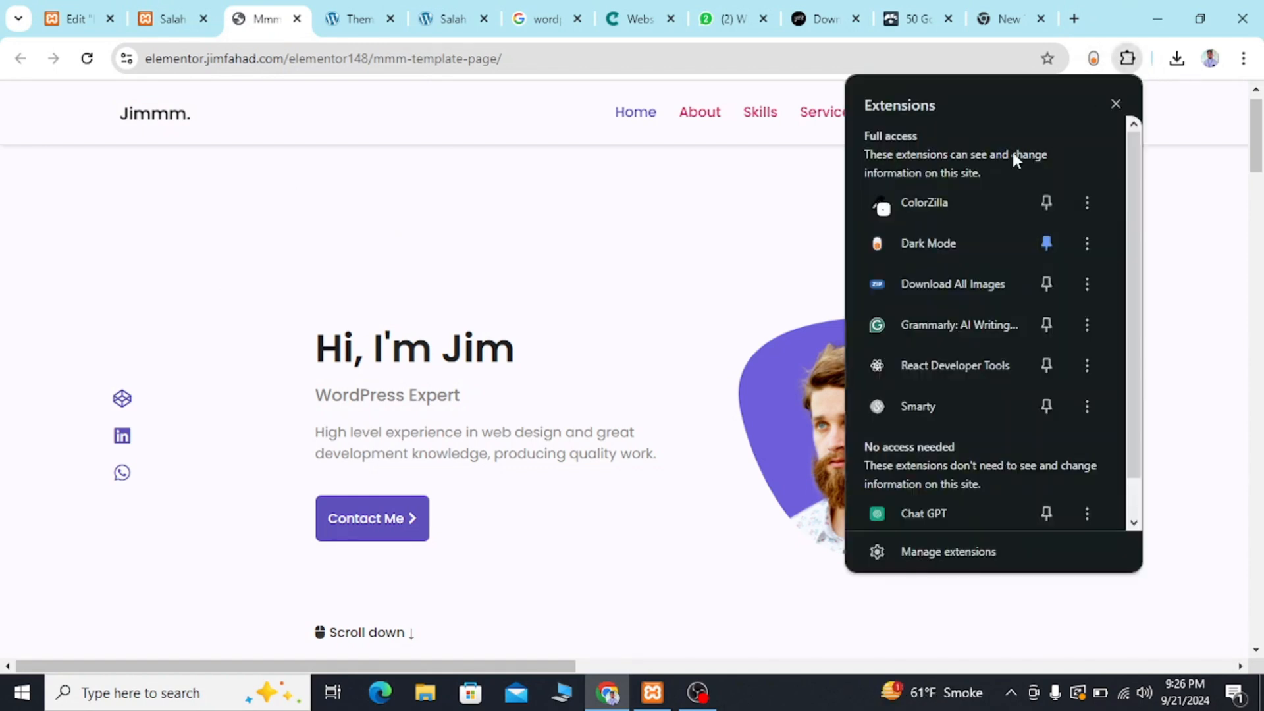
{"action": "left_click", "coordinate": [940, 205]}
{"action": "left_click", "coordinate": [1095, 58]}
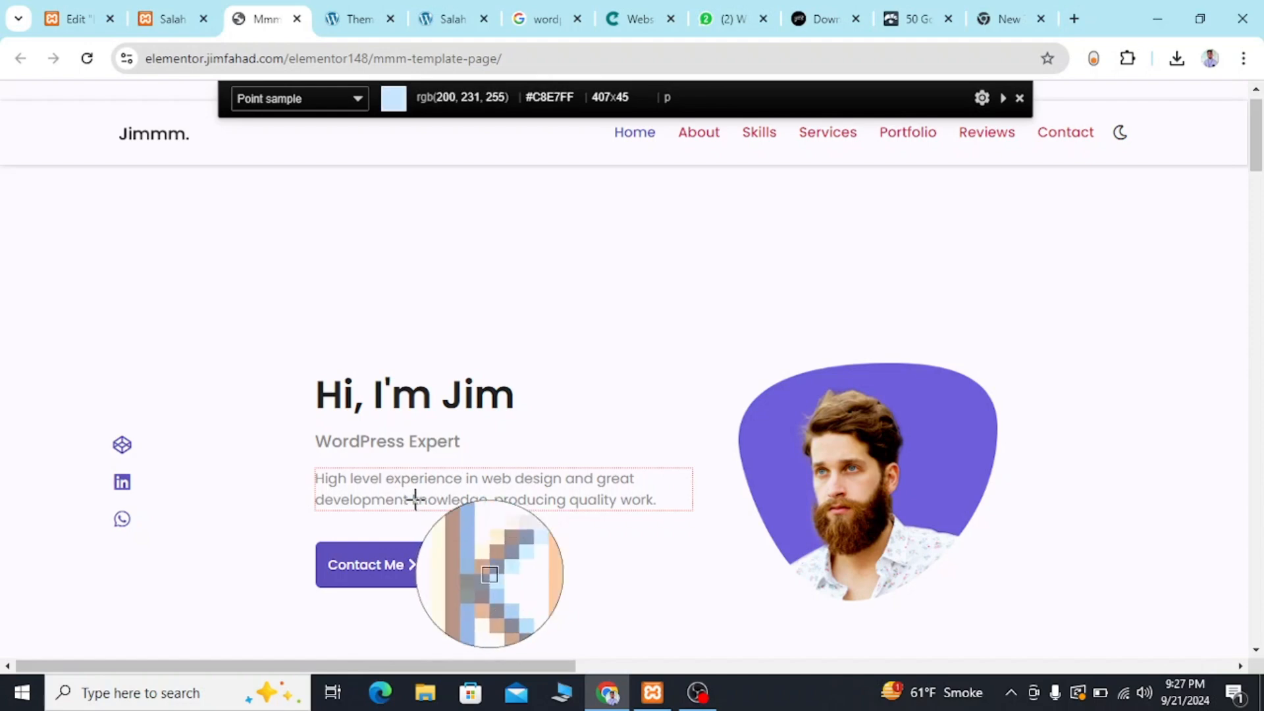
{"action": "left_click", "coordinate": [415, 500]}
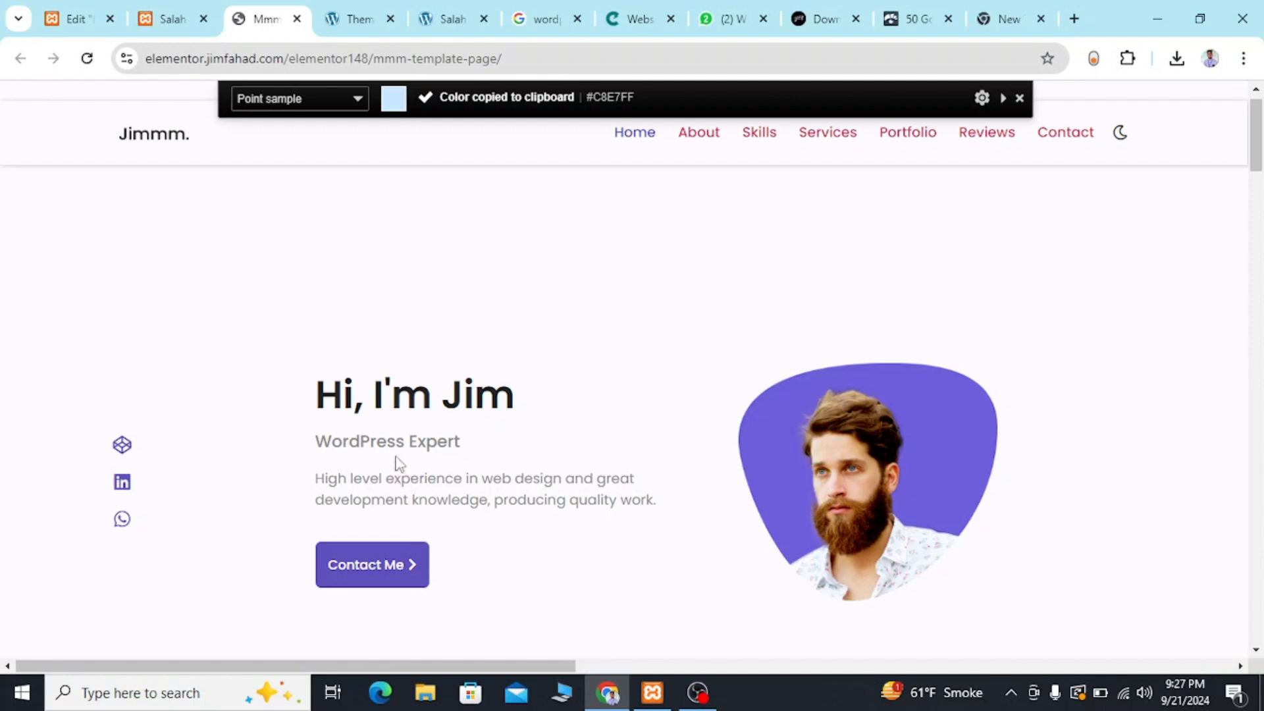
{"action": "scroll", "coordinate": [354, 440], "scroll_direction": "down", "scroll_amount": 1}
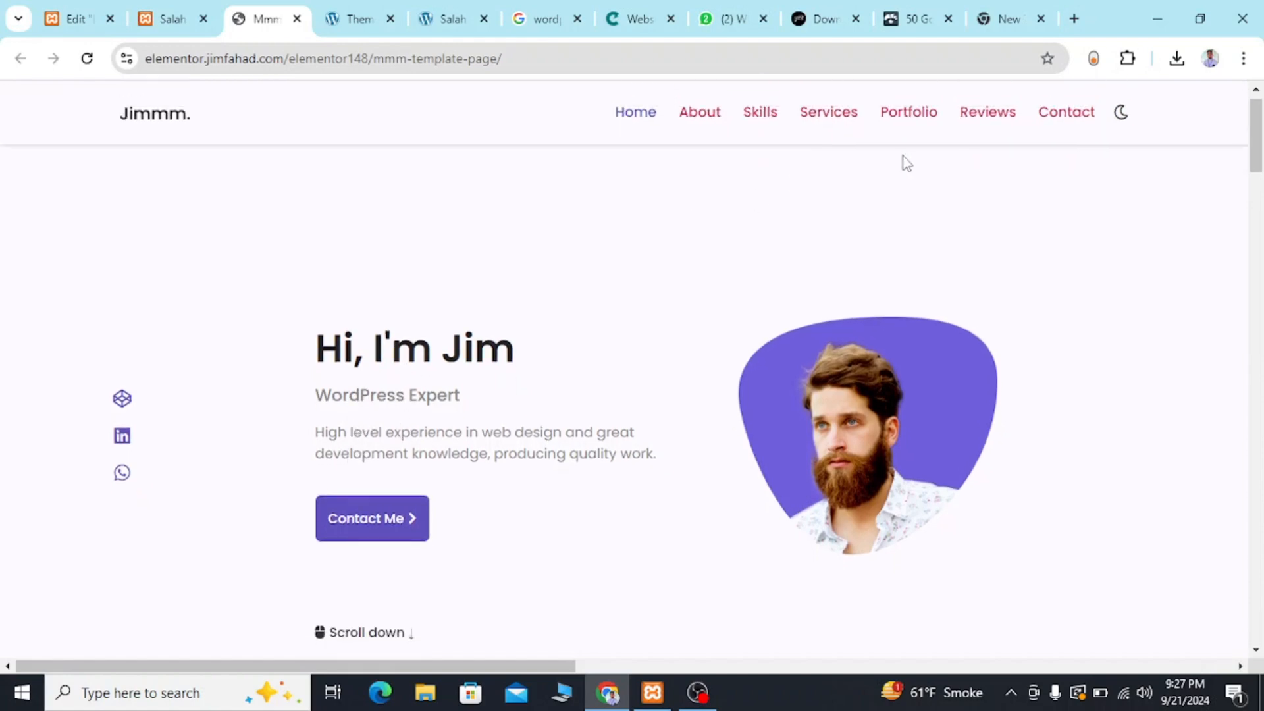
Copy the color #978888 noted in the new browser tab's address and apply it as the "High level experience in web design" heading's text color.
{"action": "left_click", "coordinate": [986, 15]}
{"action": "key", "text": "ctrl+v"}
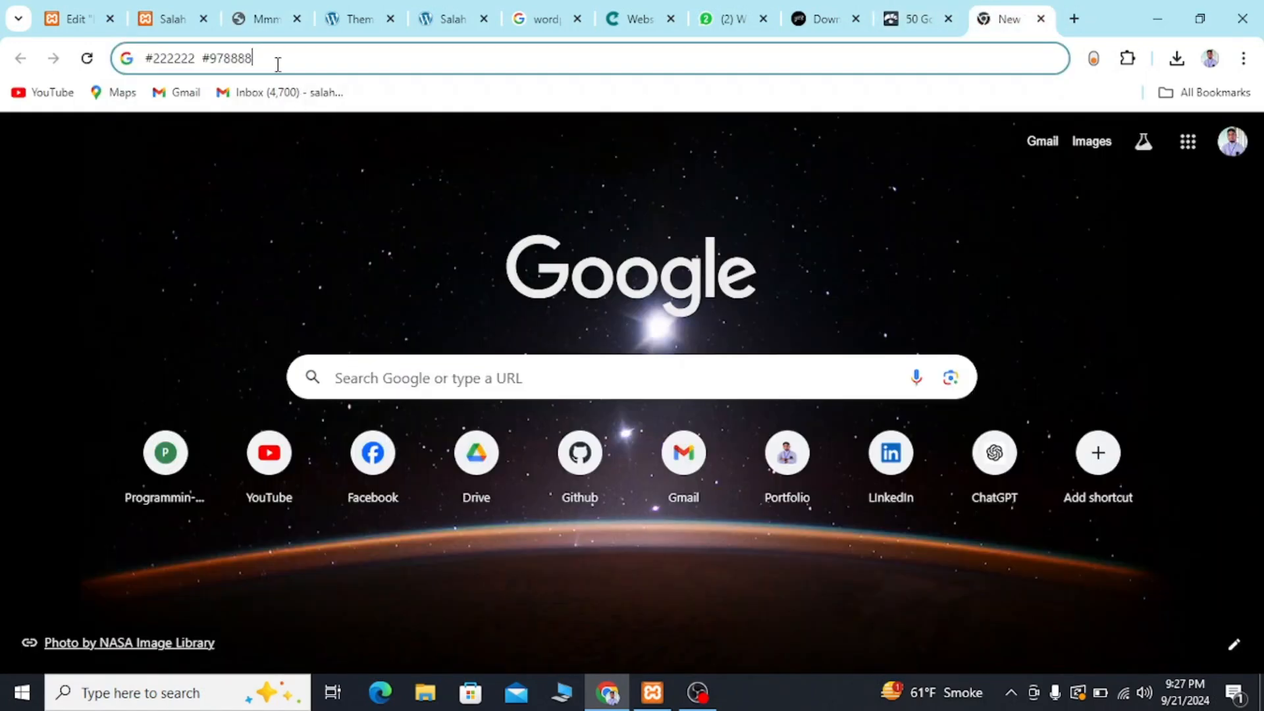
{"action": "left_click_drag", "start_coordinate": [277, 64], "coordinate": [206, 59]}
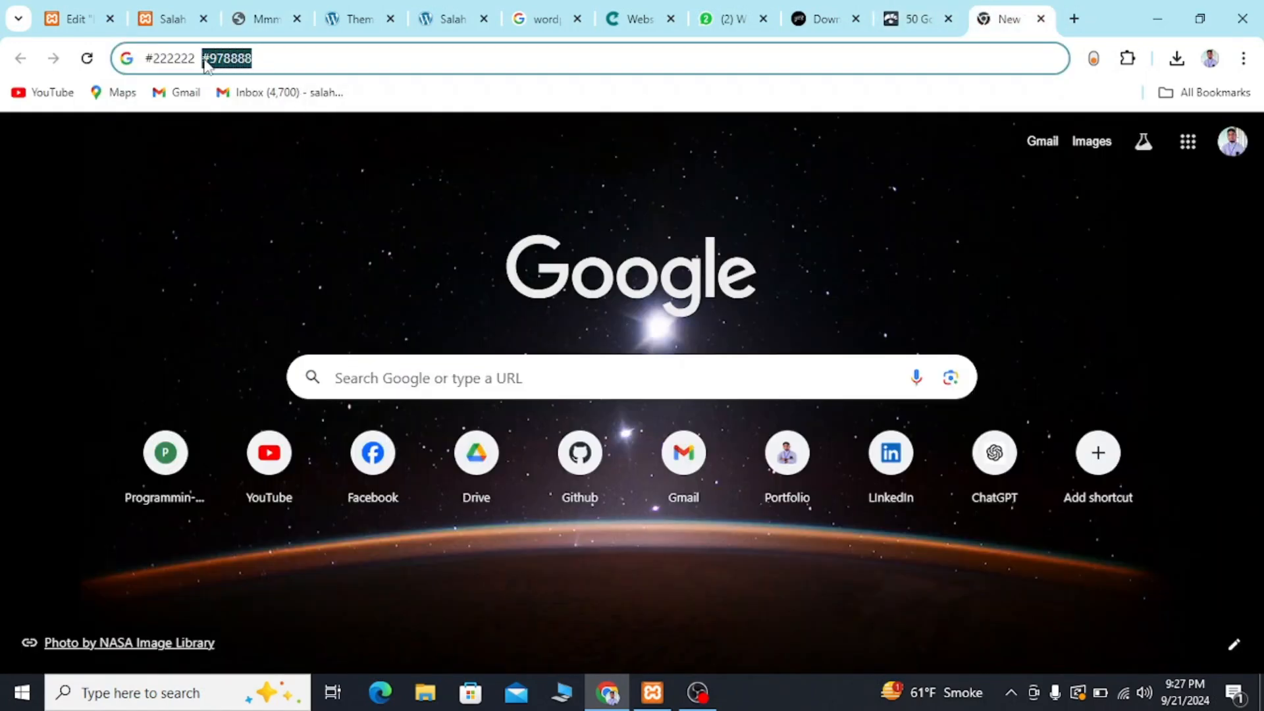
{"action": "left_click", "coordinate": [48, 13]}
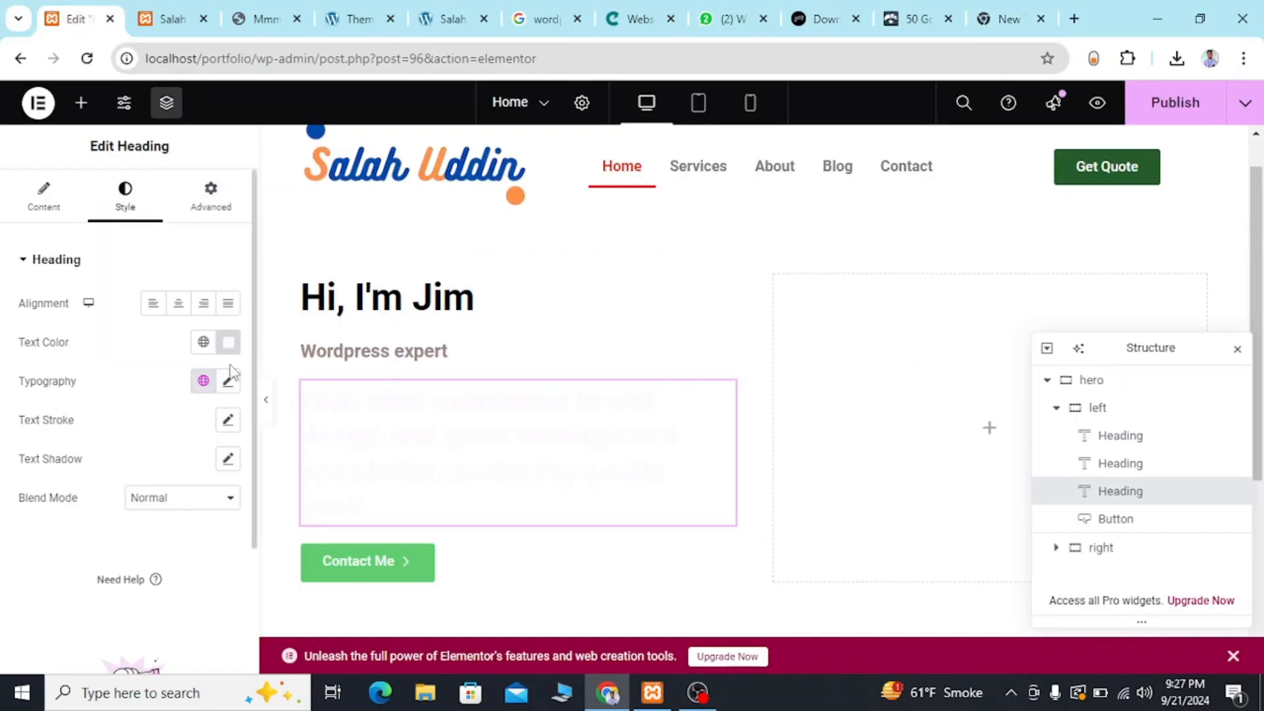
{"action": "left_click", "coordinate": [230, 343]}
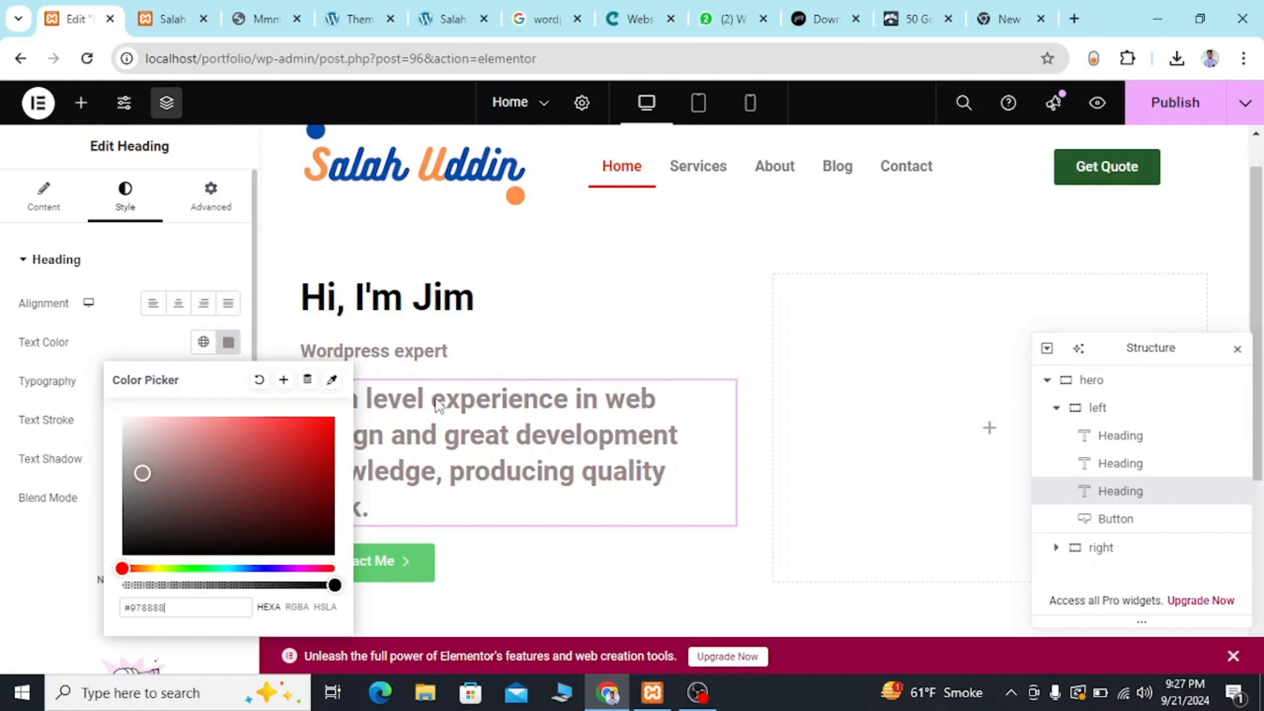
{"action": "left_click", "coordinate": [505, 421]}
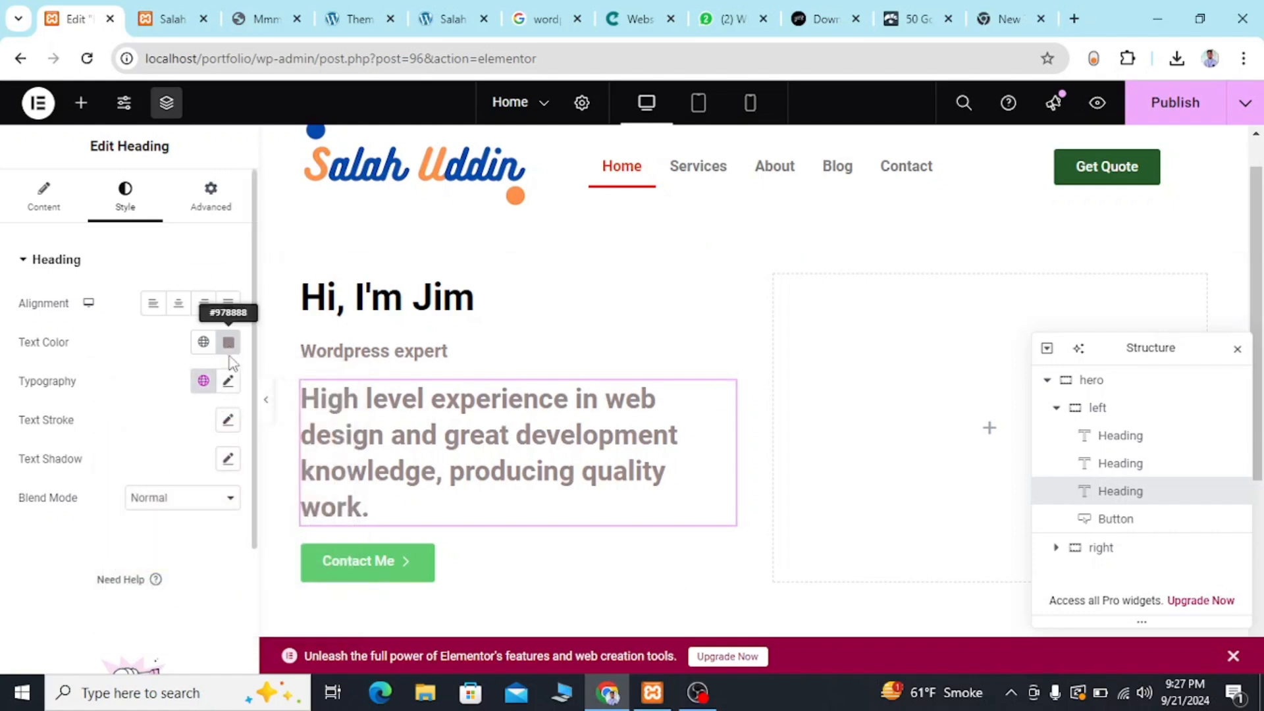
Set the HTML tag of the "High level experience in web design" heading to p.
{"action": "left_click", "coordinate": [227, 379]}
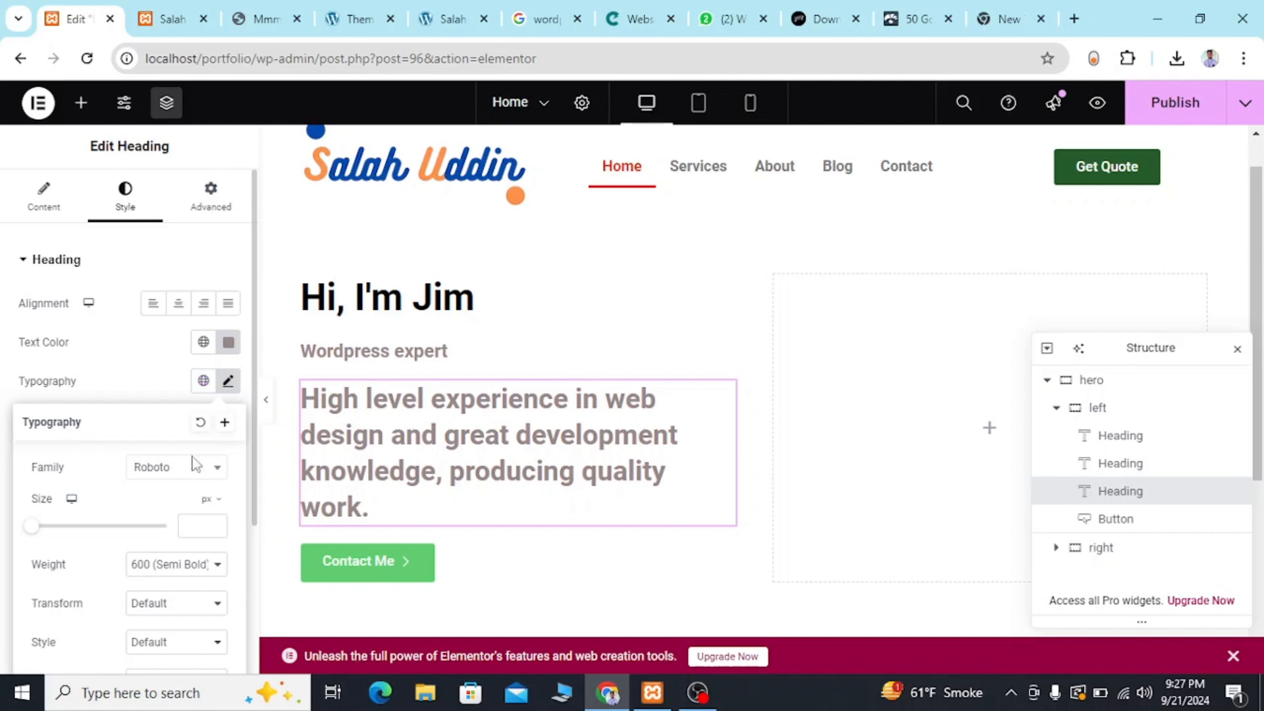
{"action": "left_click", "coordinate": [170, 377]}
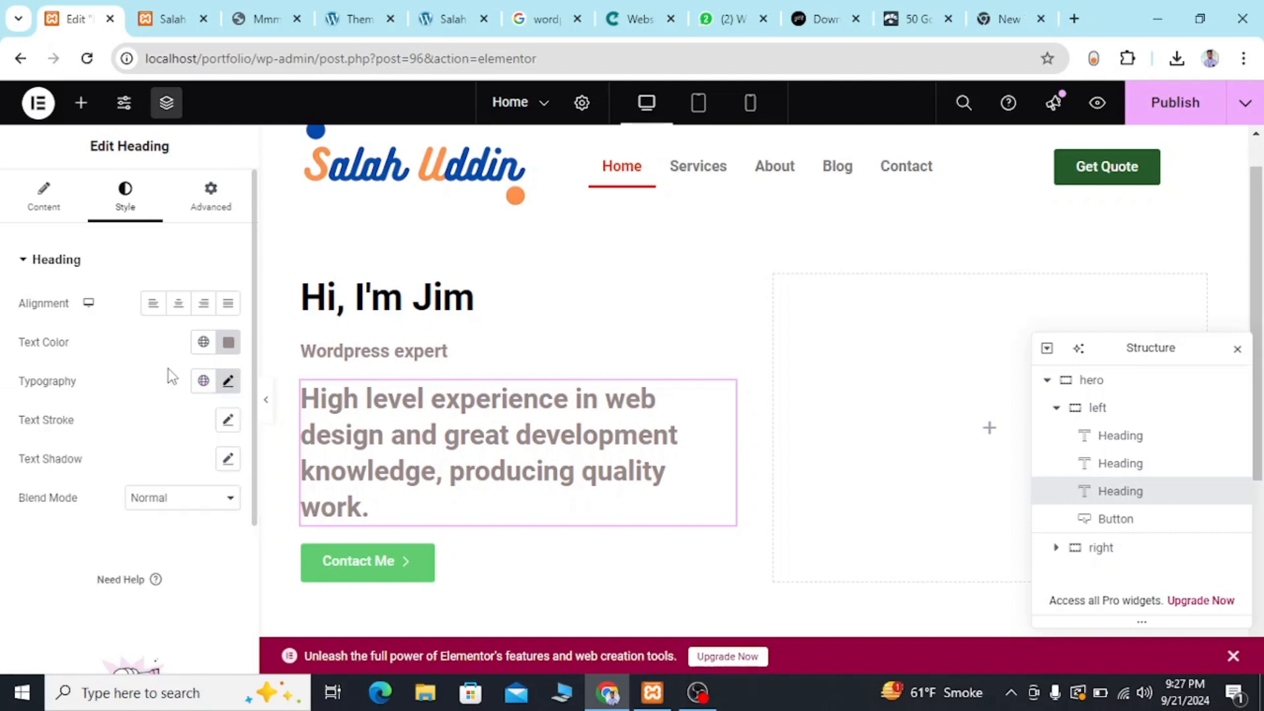
{"action": "left_click", "coordinate": [63, 212]}
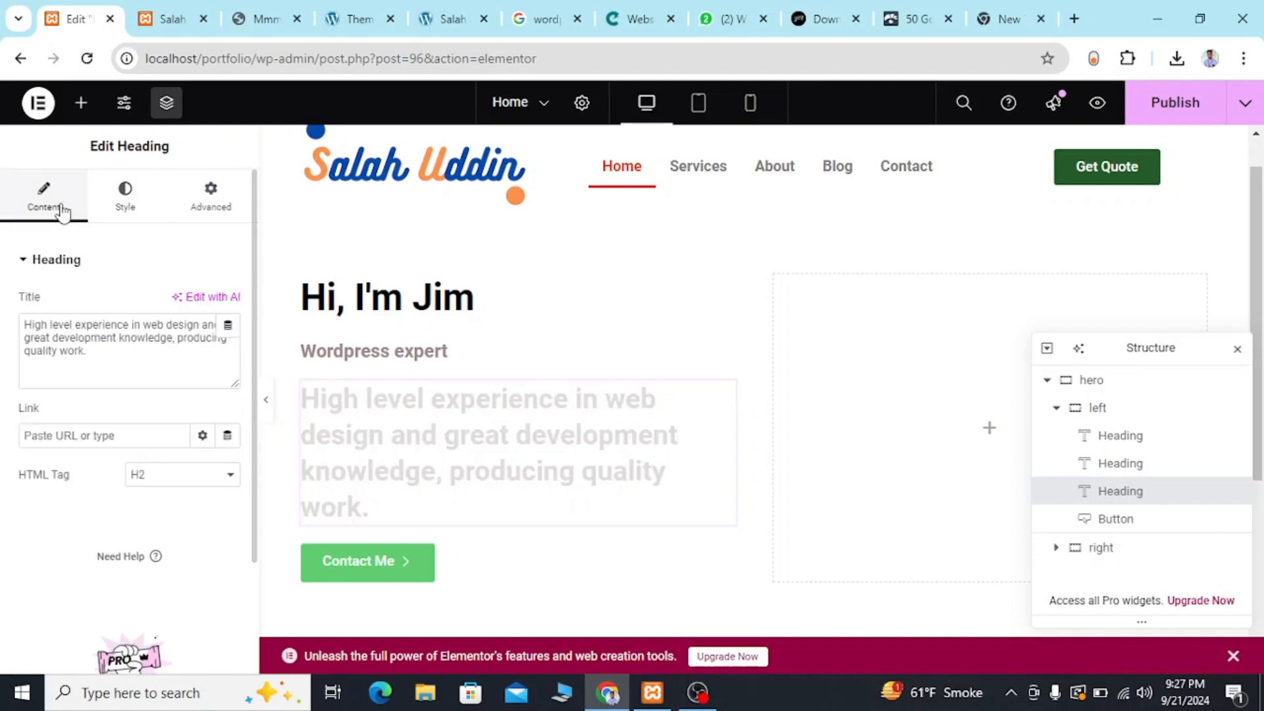
{"action": "left_click", "coordinate": [158, 484]}
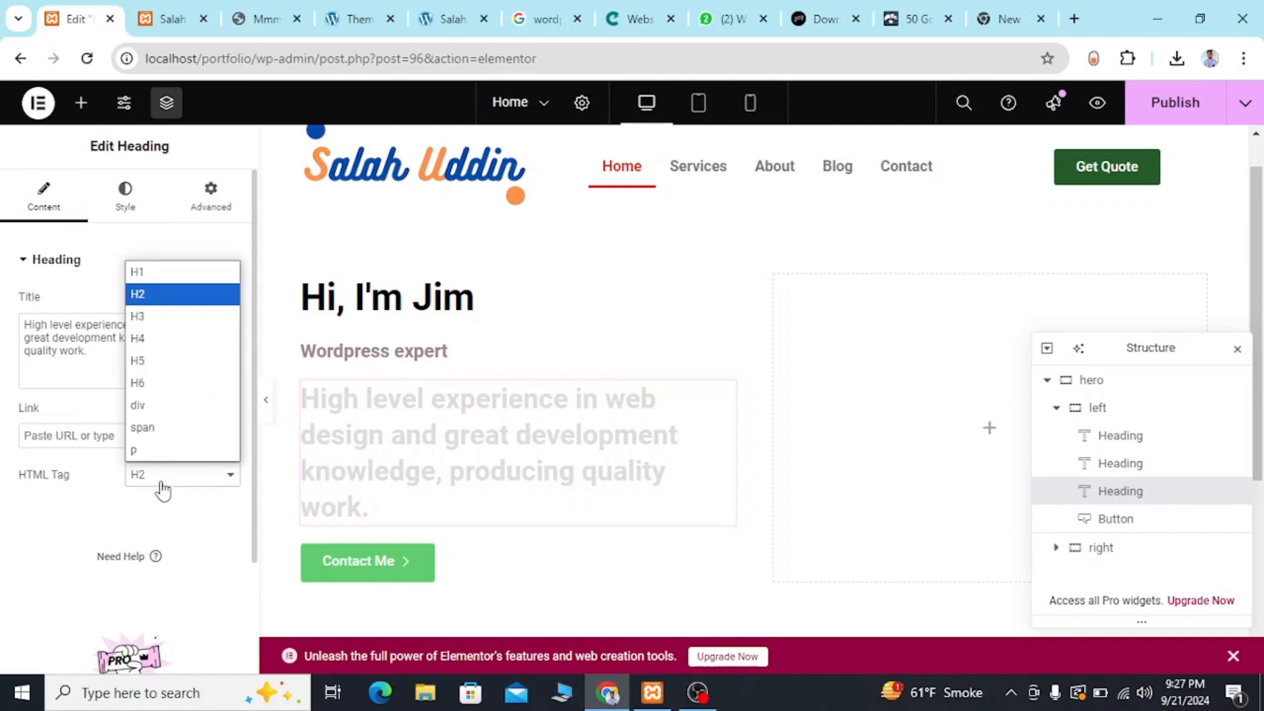
{"action": "left_click", "coordinate": [146, 451]}
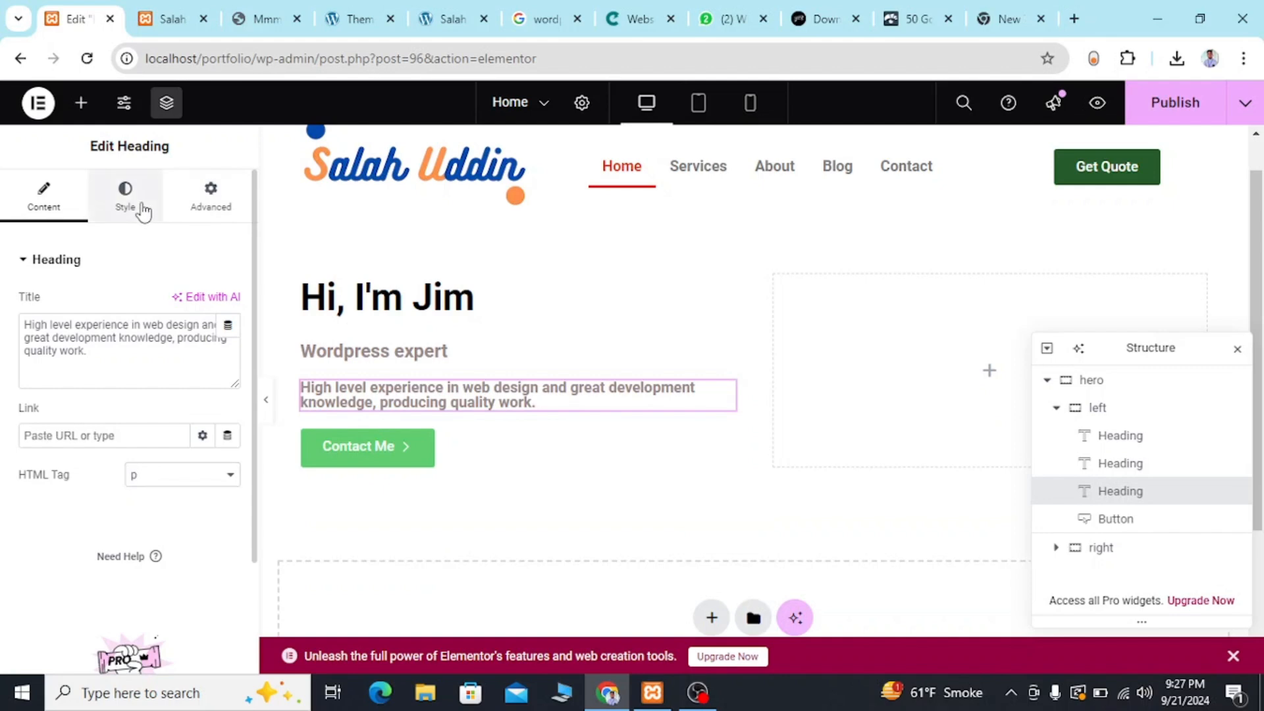
Set the font weight of the "High level experience in web design" heading to Normal.
{"action": "left_click", "coordinate": [143, 211]}
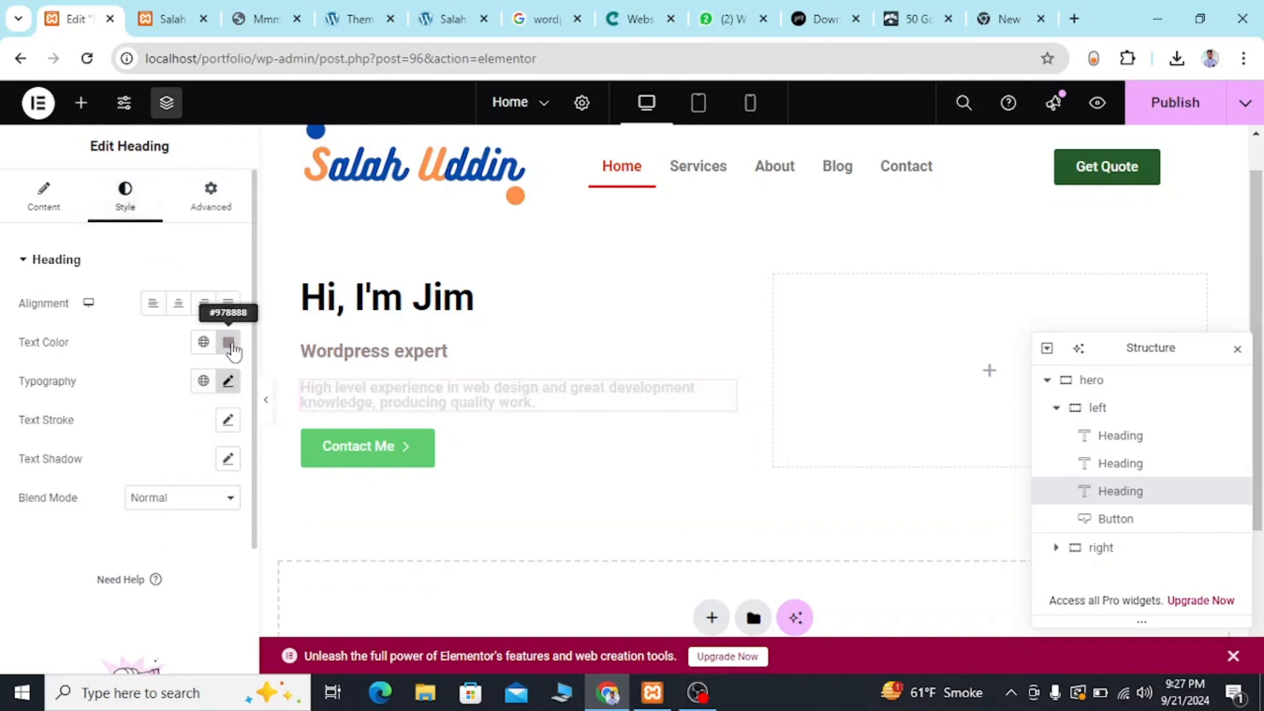
{"action": "left_click", "coordinate": [228, 344]}
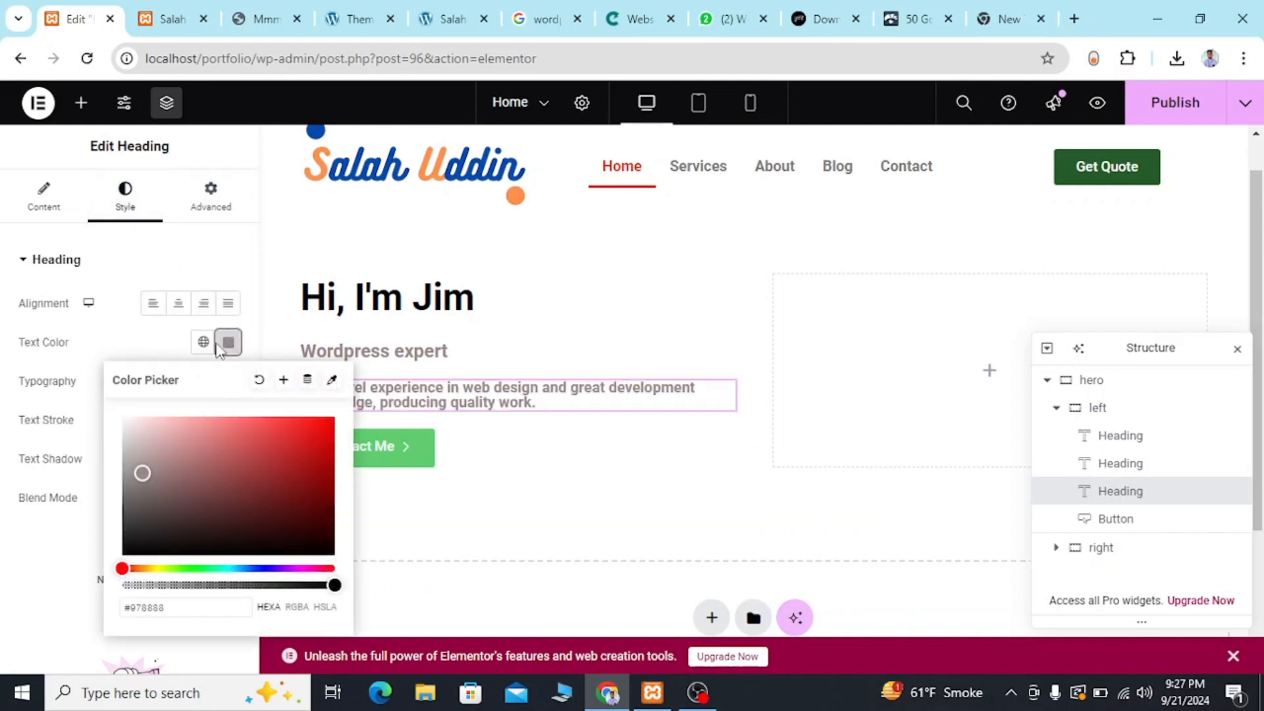
{"action": "left_click", "coordinate": [228, 343]}
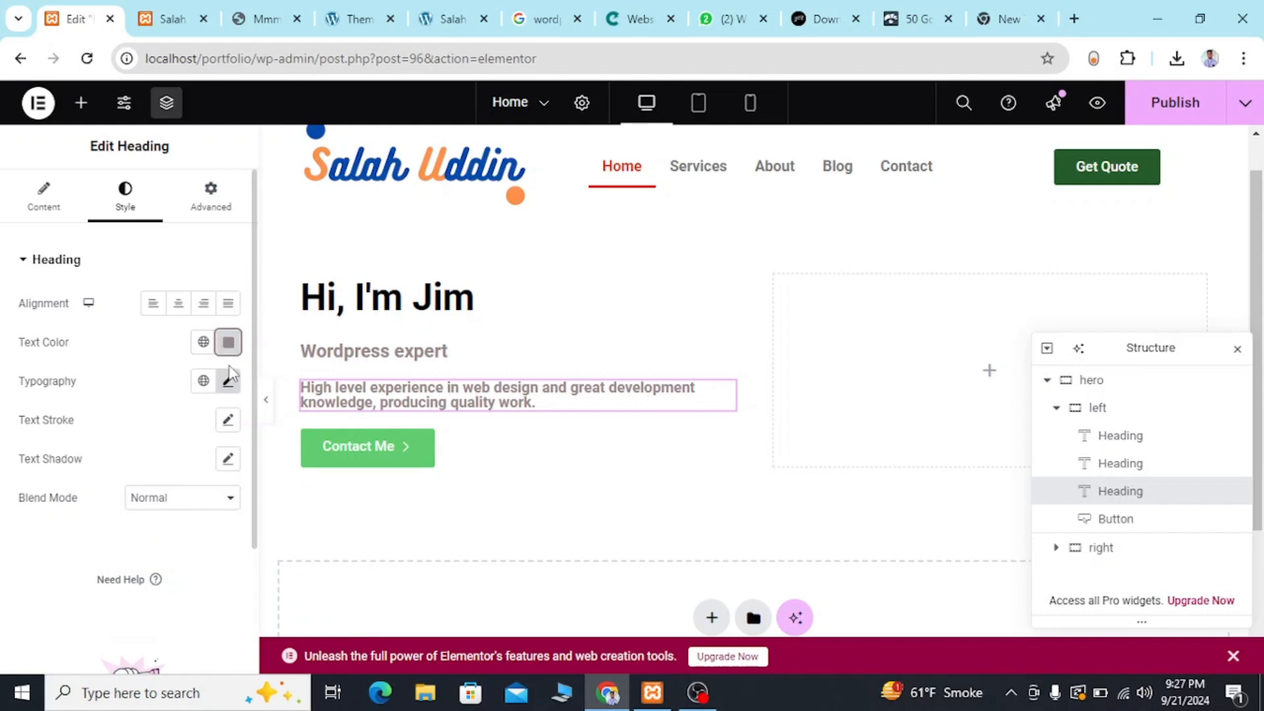
{"action": "left_click", "coordinate": [230, 386]}
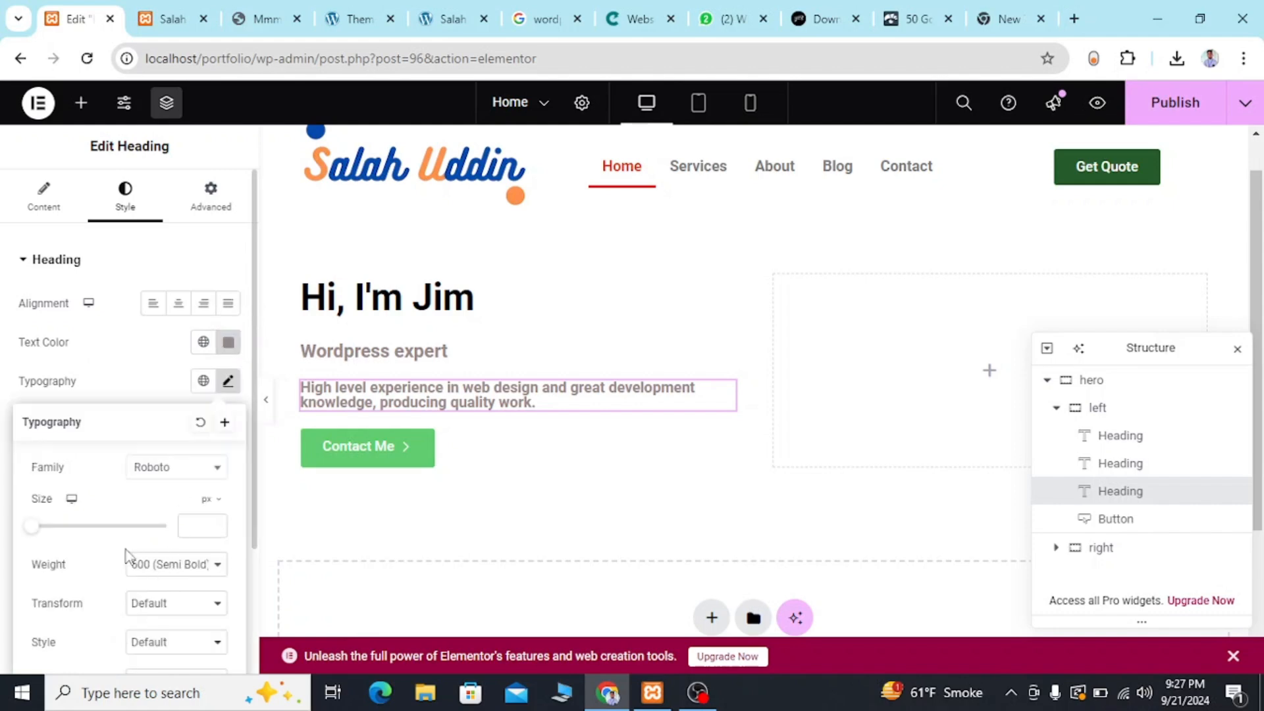
{"action": "left_click", "coordinate": [146, 575]}
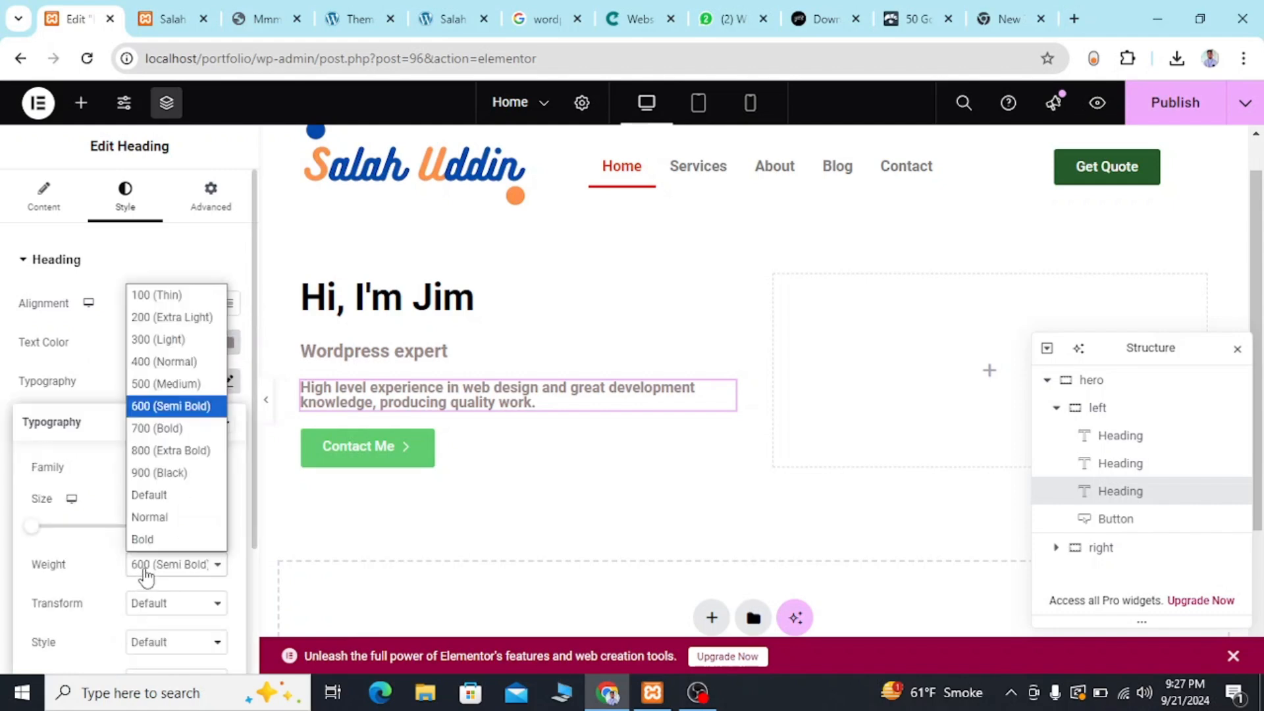
{"action": "left_click", "coordinate": [150, 517]}
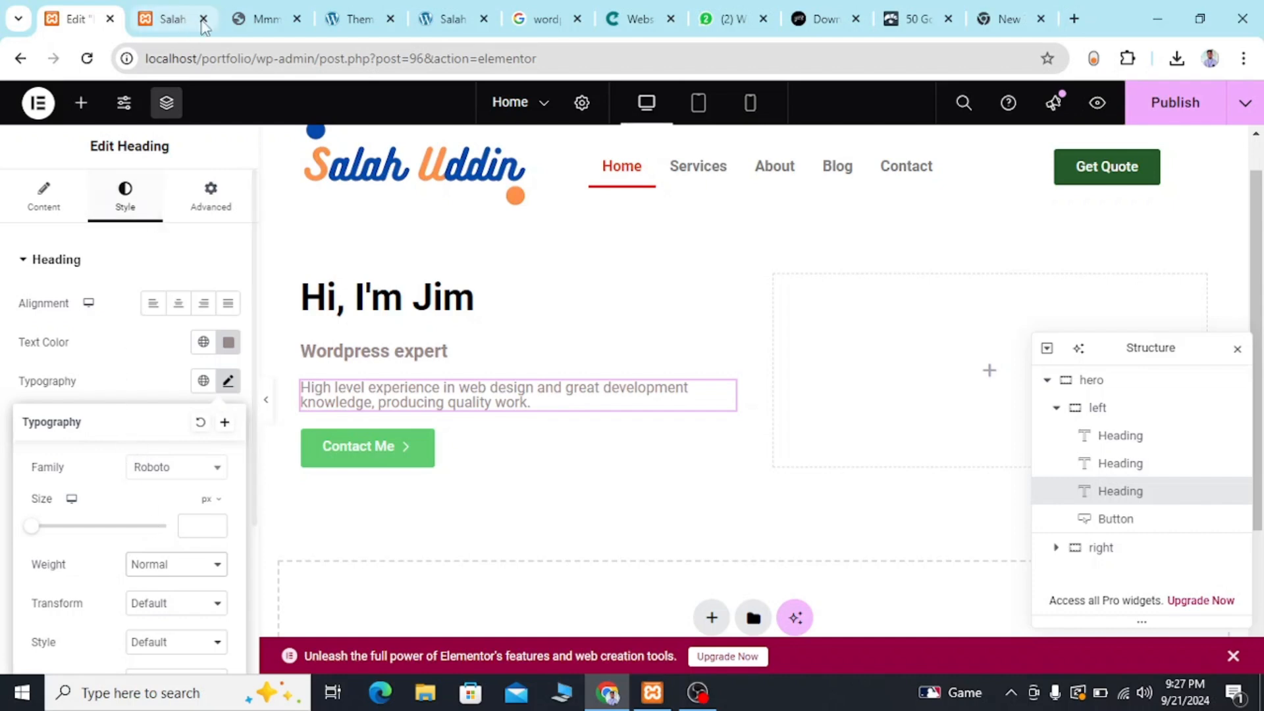
Compare the hero headings with the reference template and try to sample its "WordPress Expert" heading color with ColorZilla.
{"action": "left_click", "coordinate": [248, 27]}
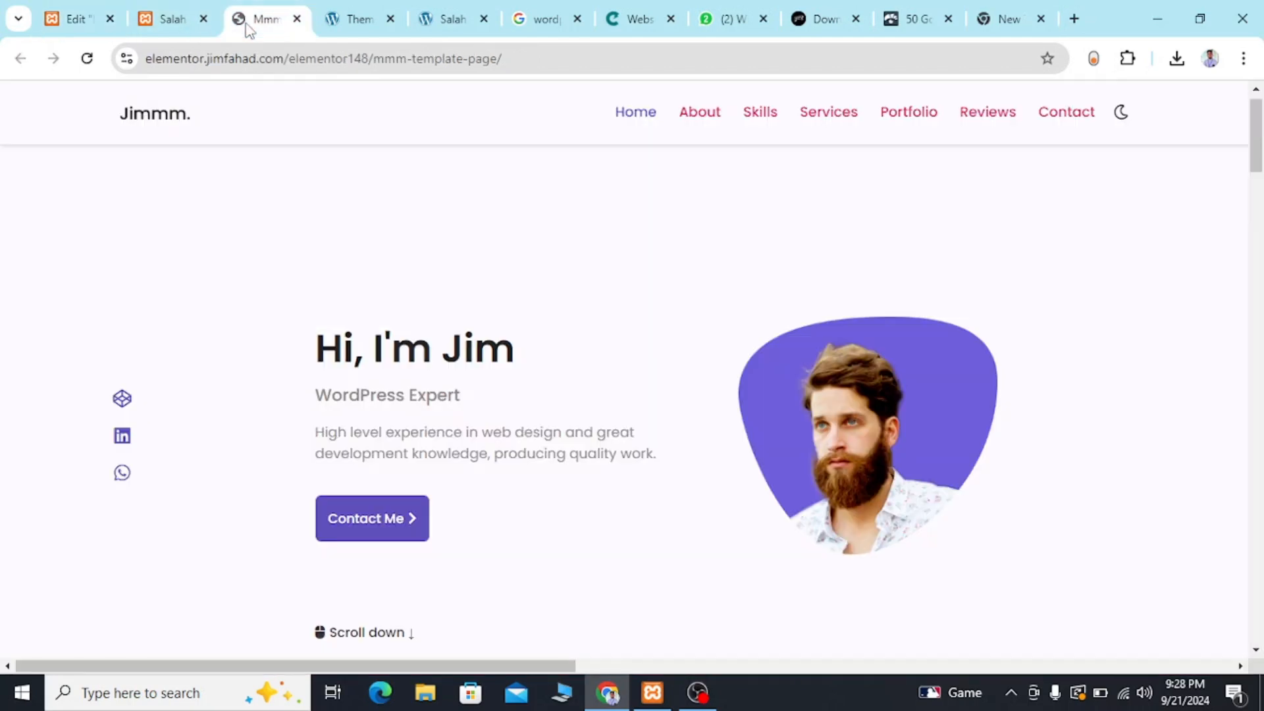
{"action": "left_click", "coordinate": [105, 19]}
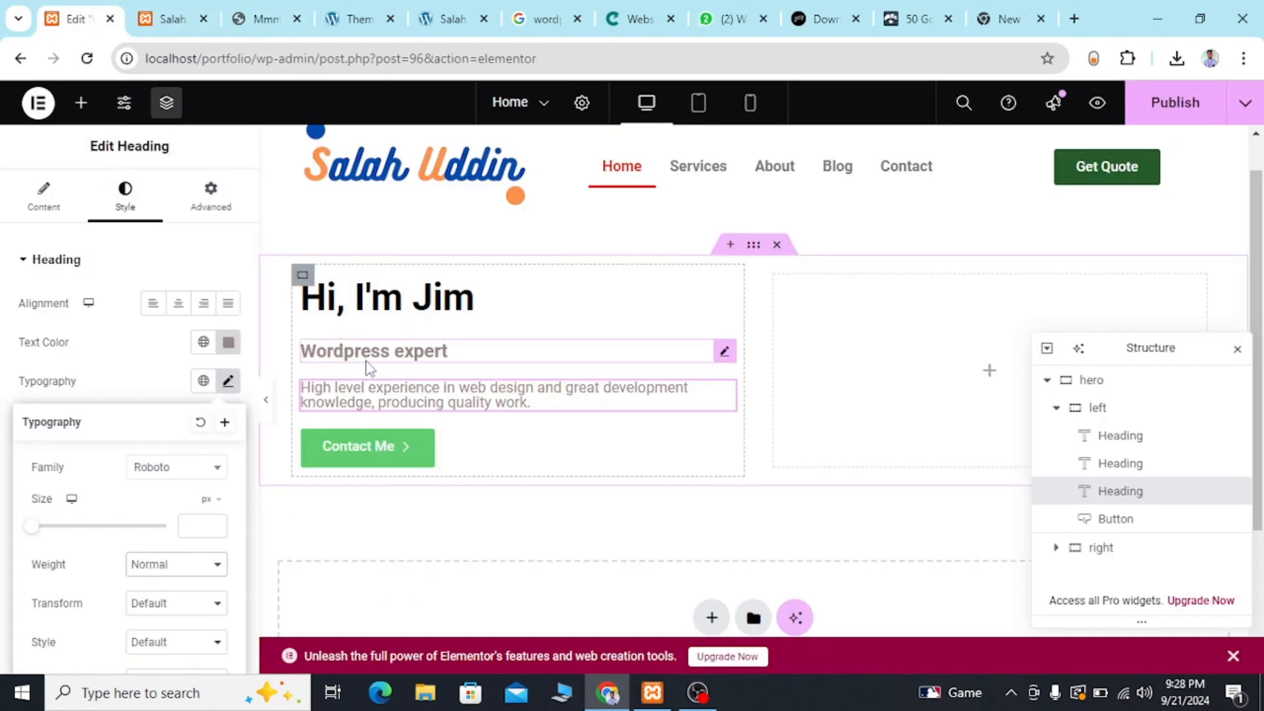
{"action": "left_click", "coordinate": [277, 13]}
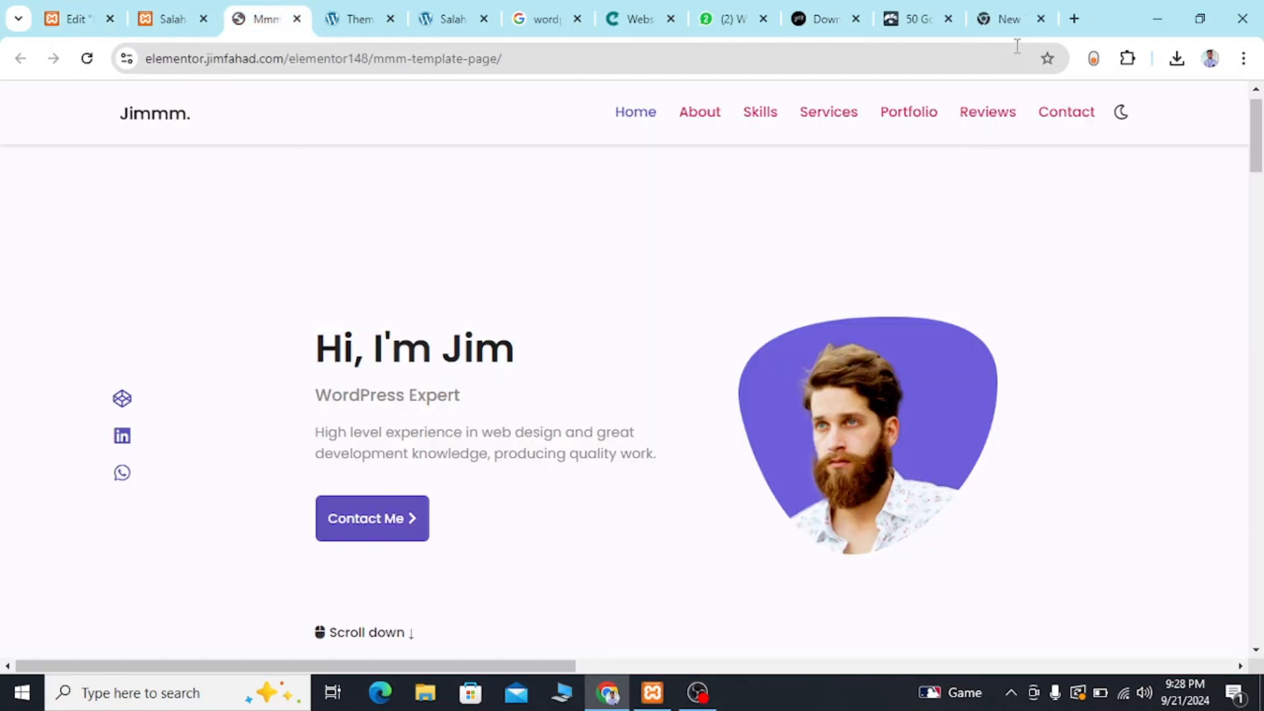
{"action": "left_click", "coordinate": [1127, 58]}
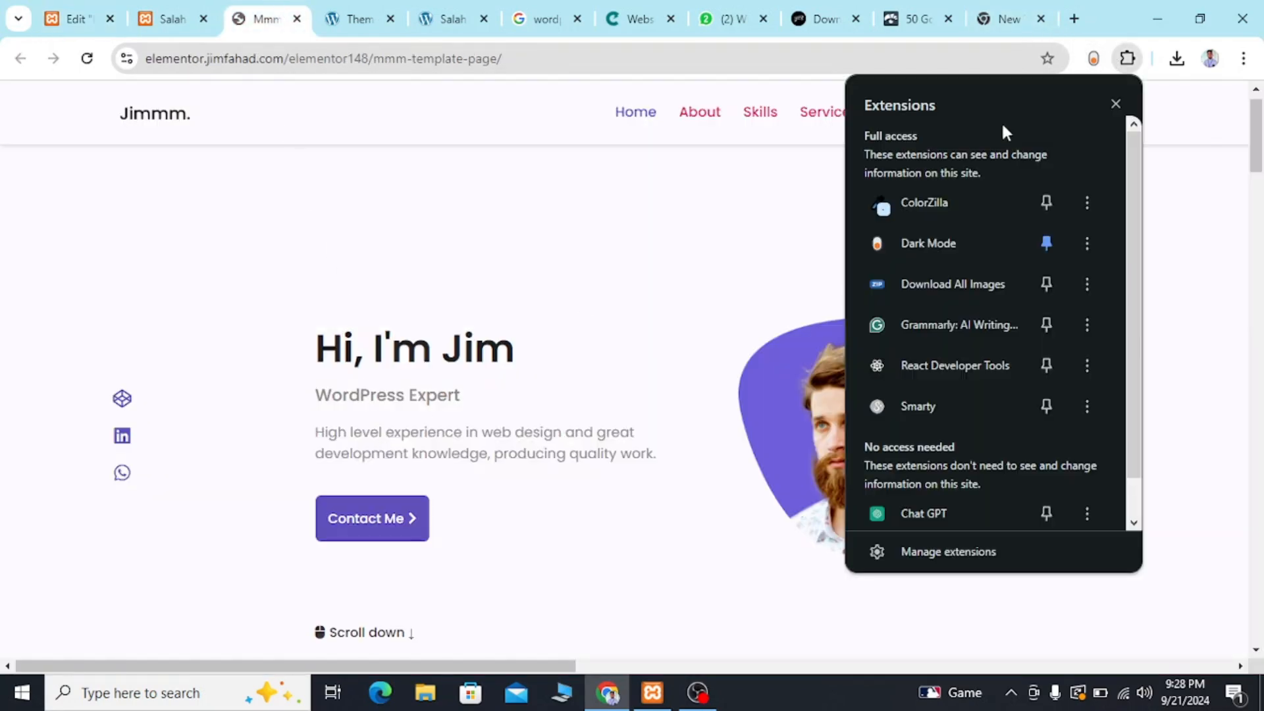
{"action": "left_click", "coordinate": [922, 199]}
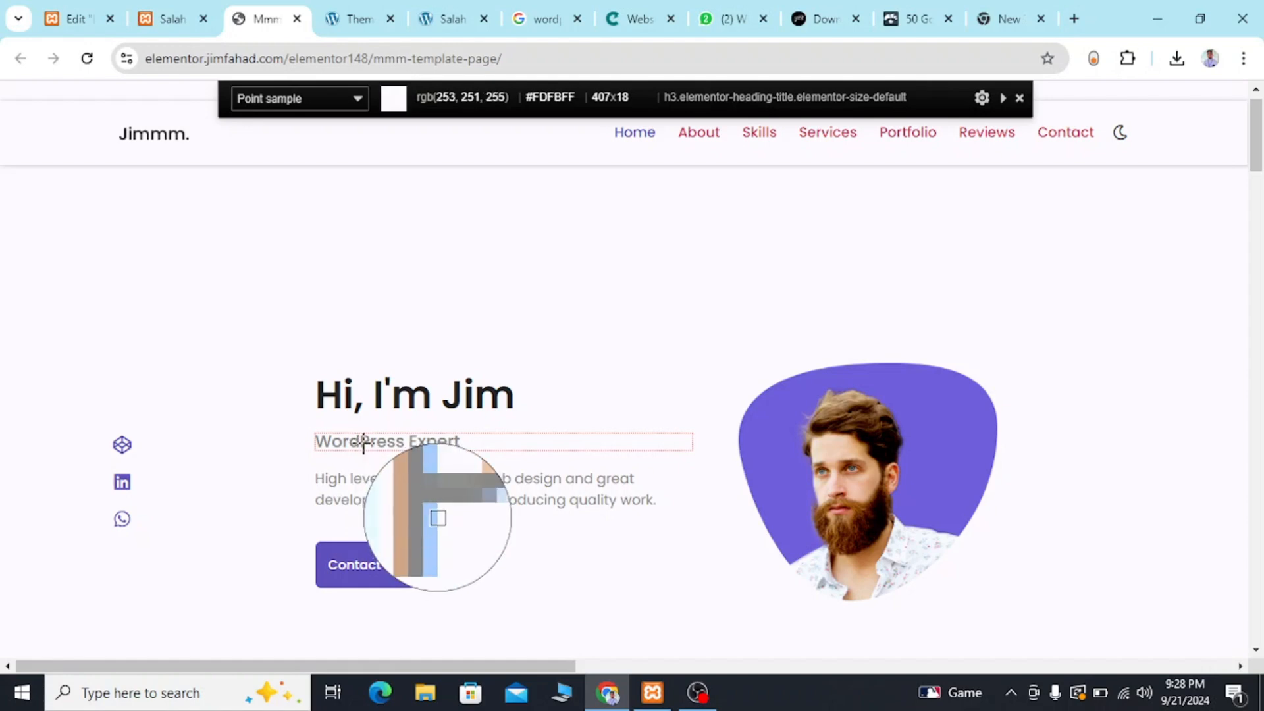
{"action": "left_click", "coordinate": [364, 443]}
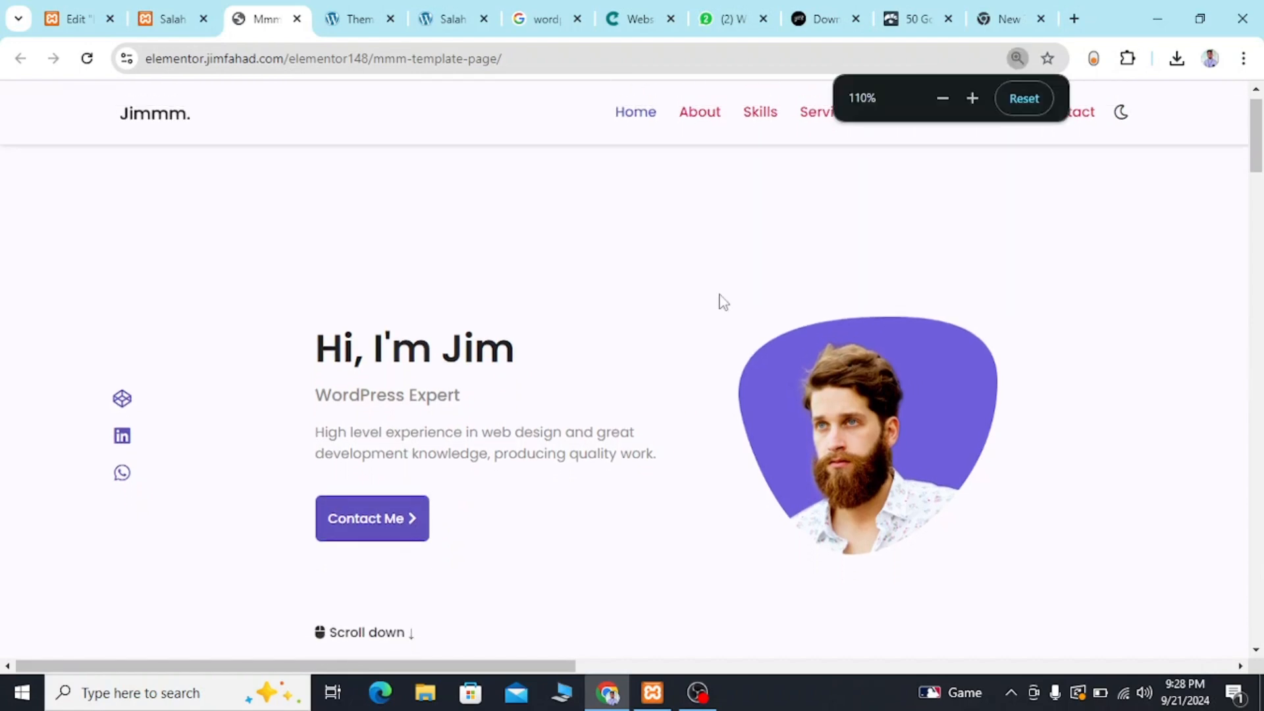
Sample the "WordPress Expert" heading on the enlarged reference template with ColorZilla, copying #888888, and restore the page zoom.
{"action": "key", "text": "ctrl+plus"}
{"action": "key", "text": "ctrl+plus"}
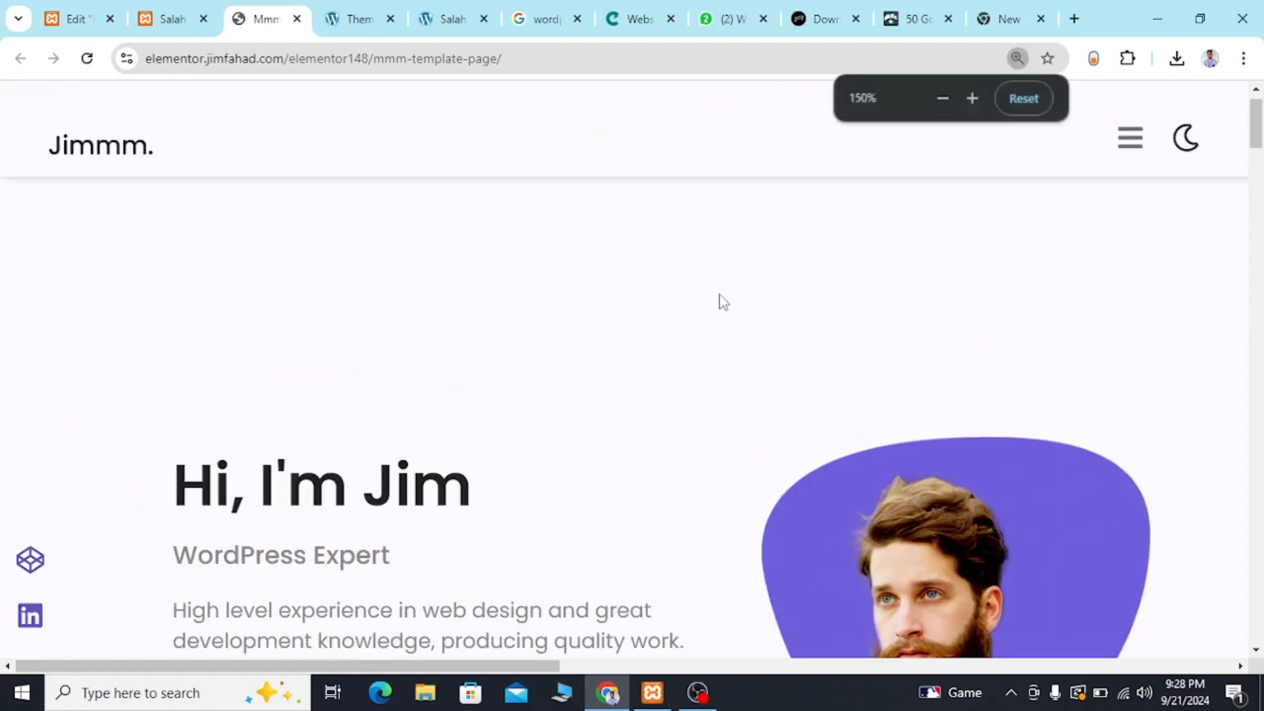
{"action": "key", "text": "ctrl+plus"}
{"action": "scroll", "coordinate": [385, 452], "scroll_direction": "down", "scroll_amount": 1}
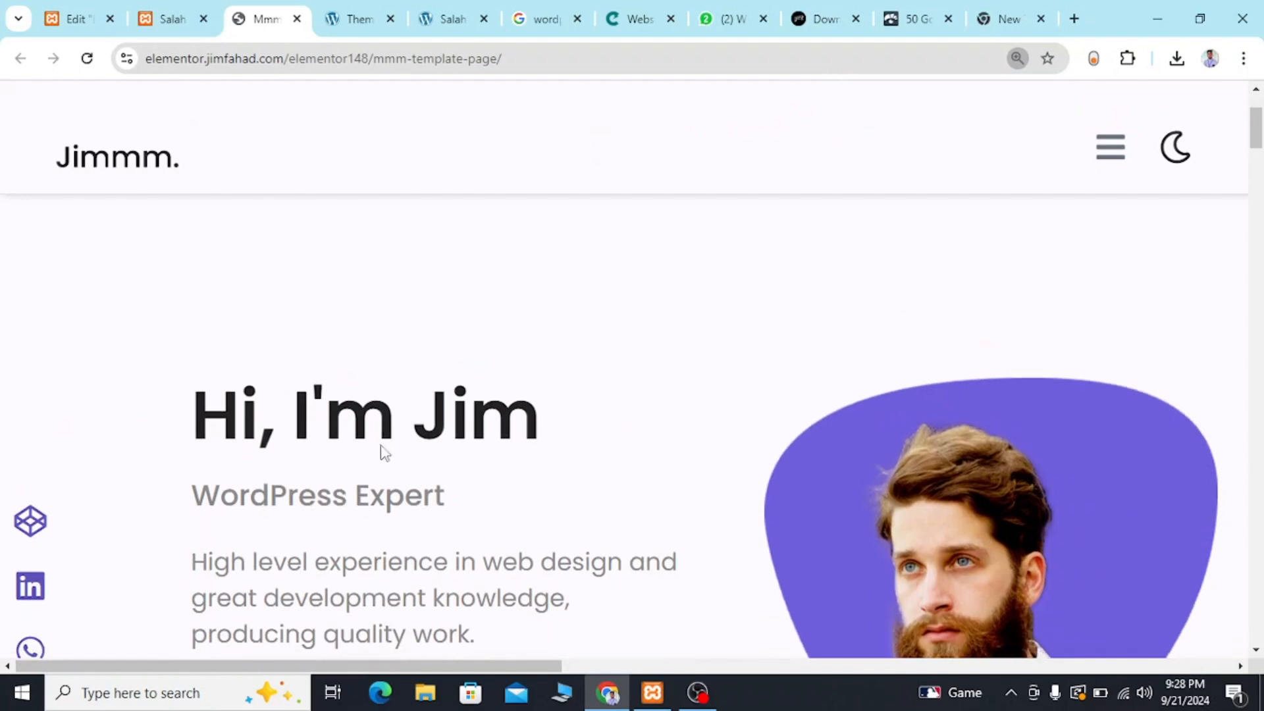
{"action": "left_click", "coordinate": [1128, 58]}
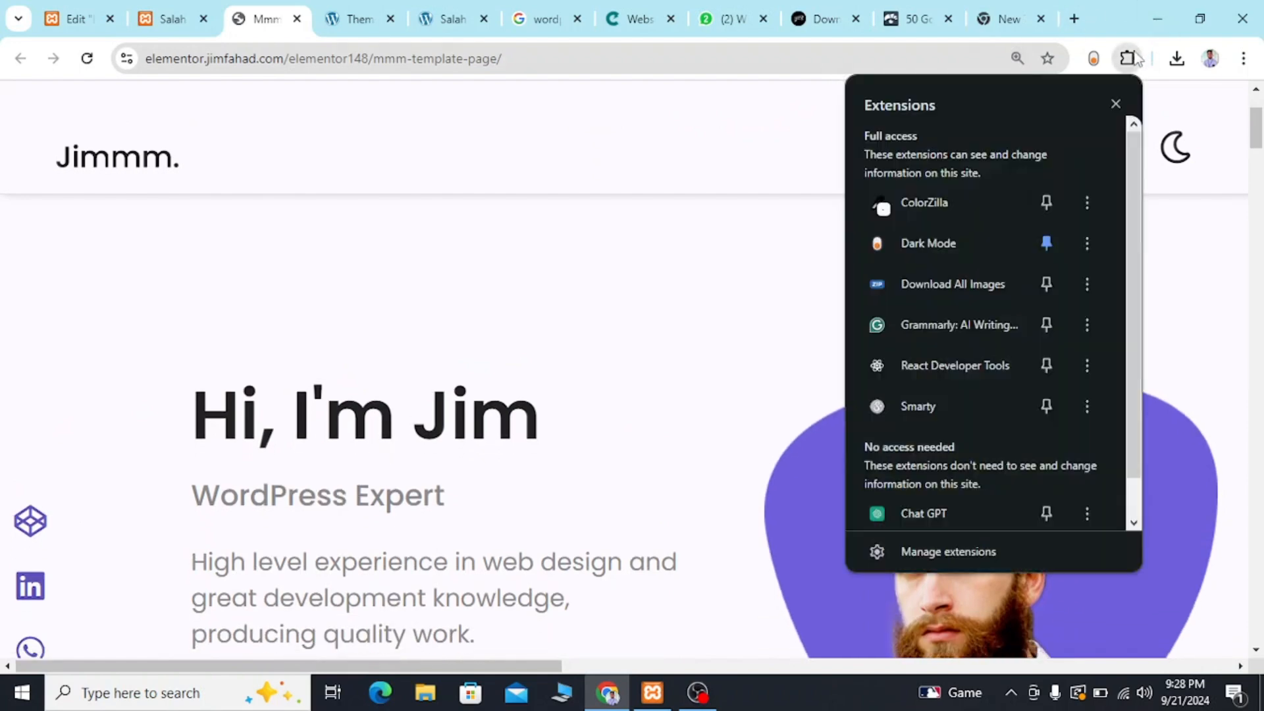
{"action": "left_click", "coordinate": [890, 215]}
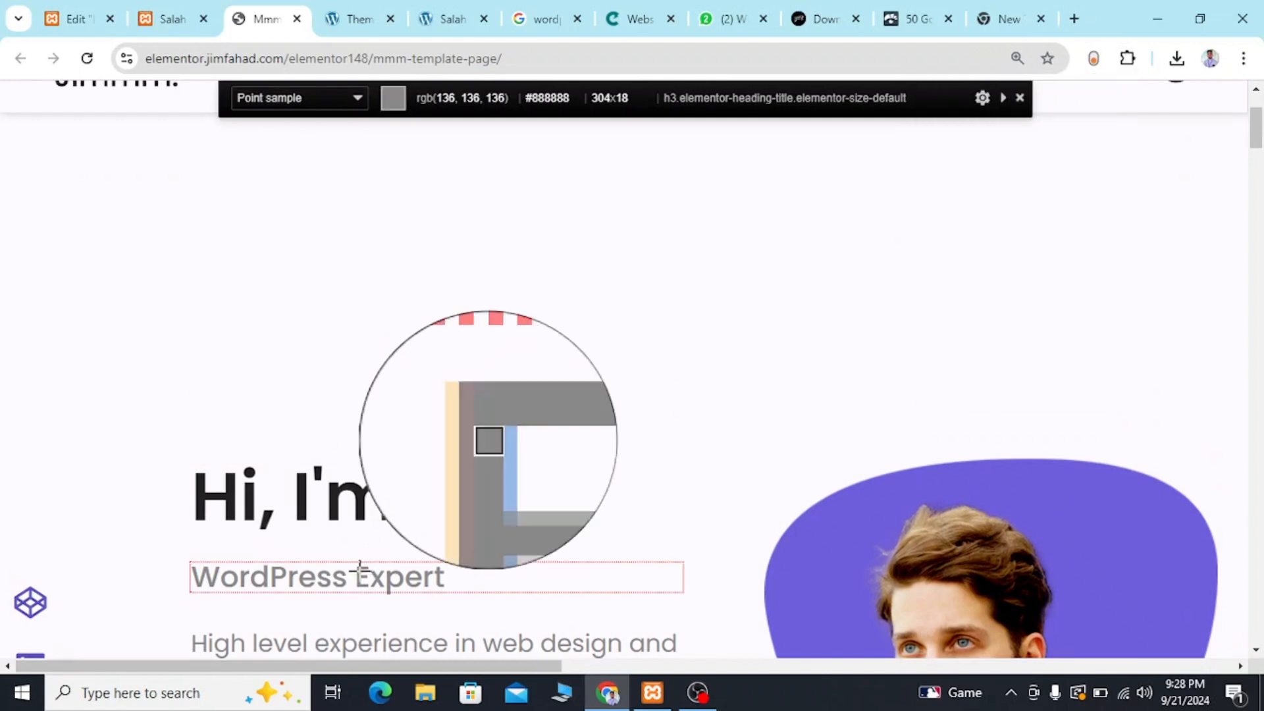
{"action": "left_click", "coordinate": [361, 569]}
{"action": "key", "text": "ctrl+minus"}
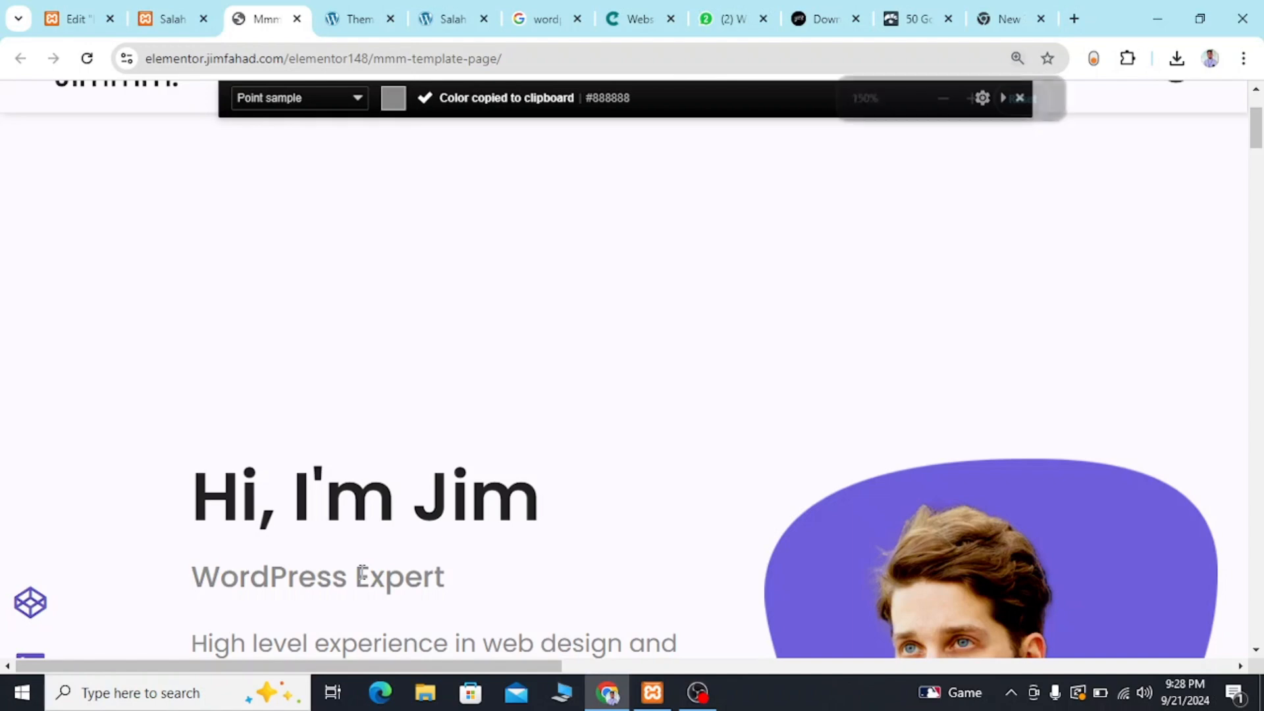
{"action": "key", "text": "ctrl+minus"}
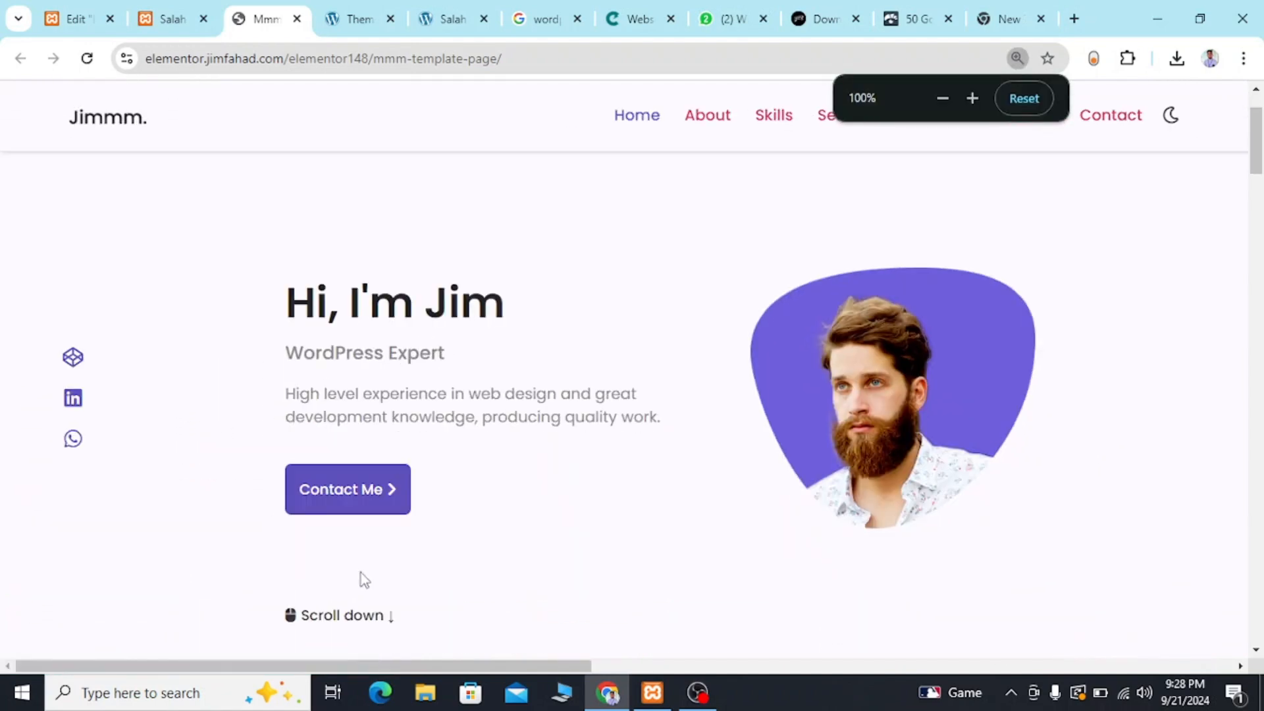
Set the text color of the "High level experience in web design" heading to the copied #888888.
{"action": "left_click", "coordinate": [98, 18]}
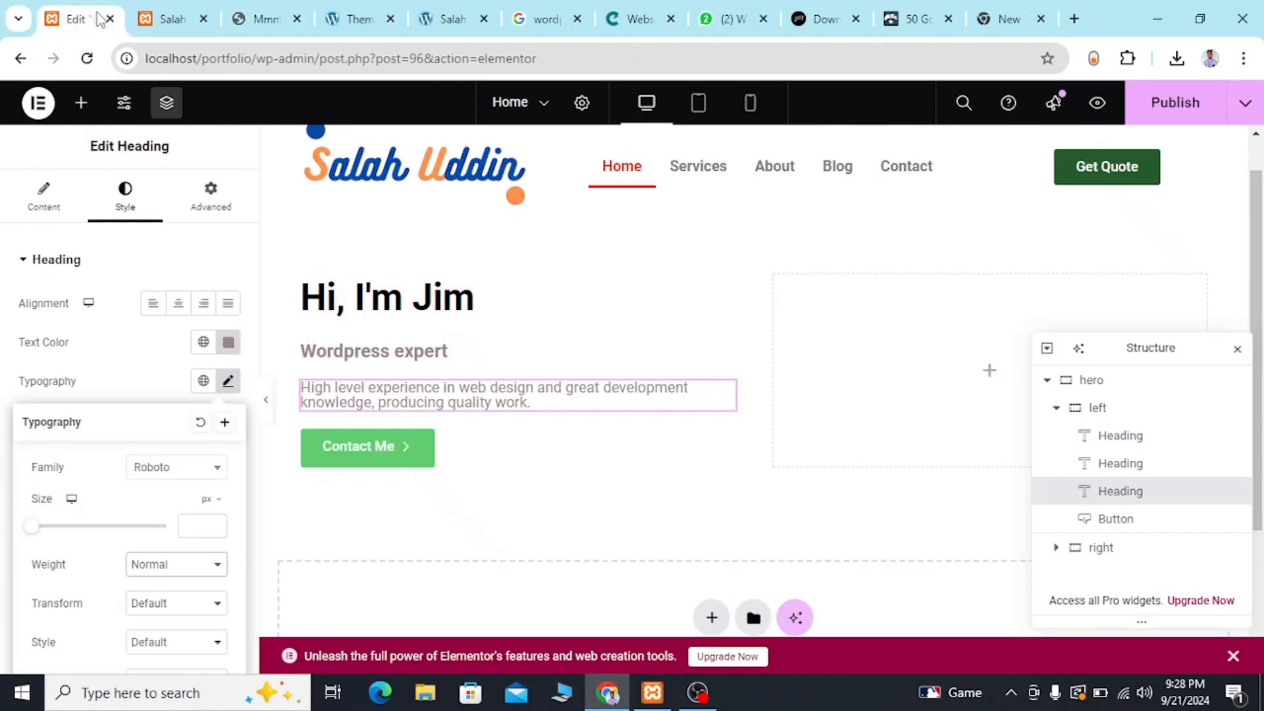
{"action": "left_click", "coordinate": [229, 342]}
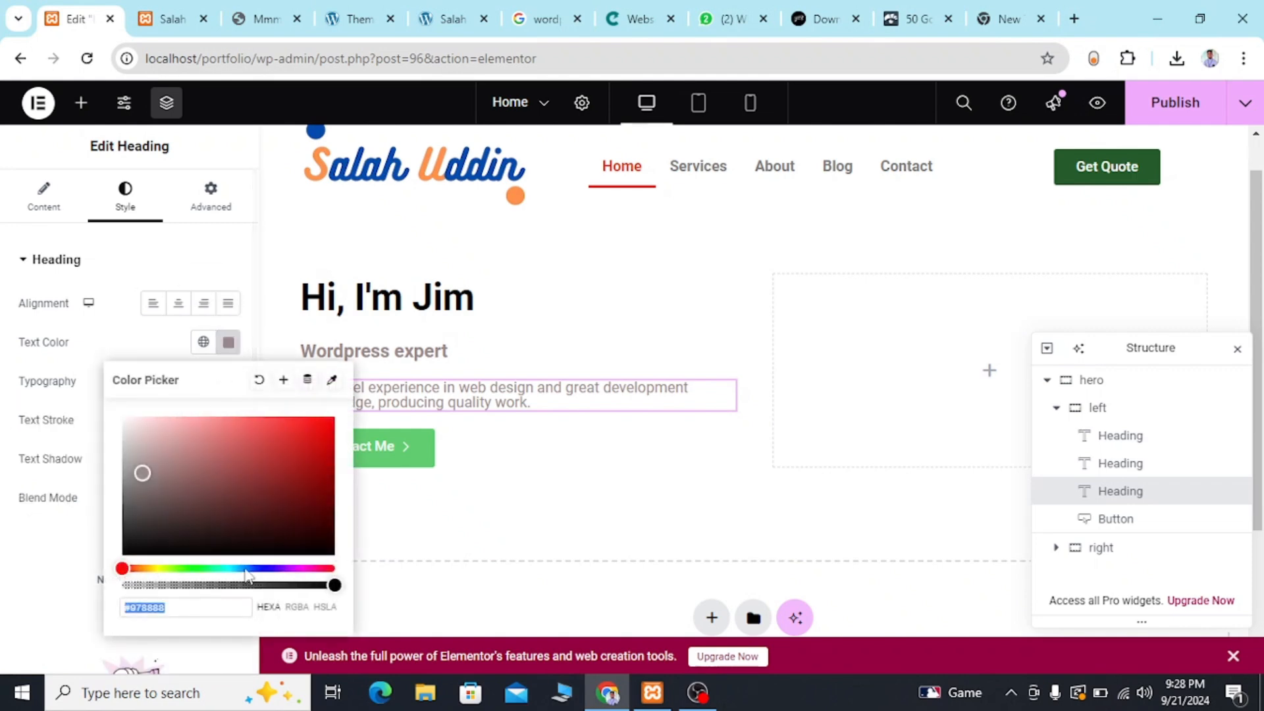
{"action": "key", "text": "BackSpace"}
{"action": "key", "text": "ctrl+v"}
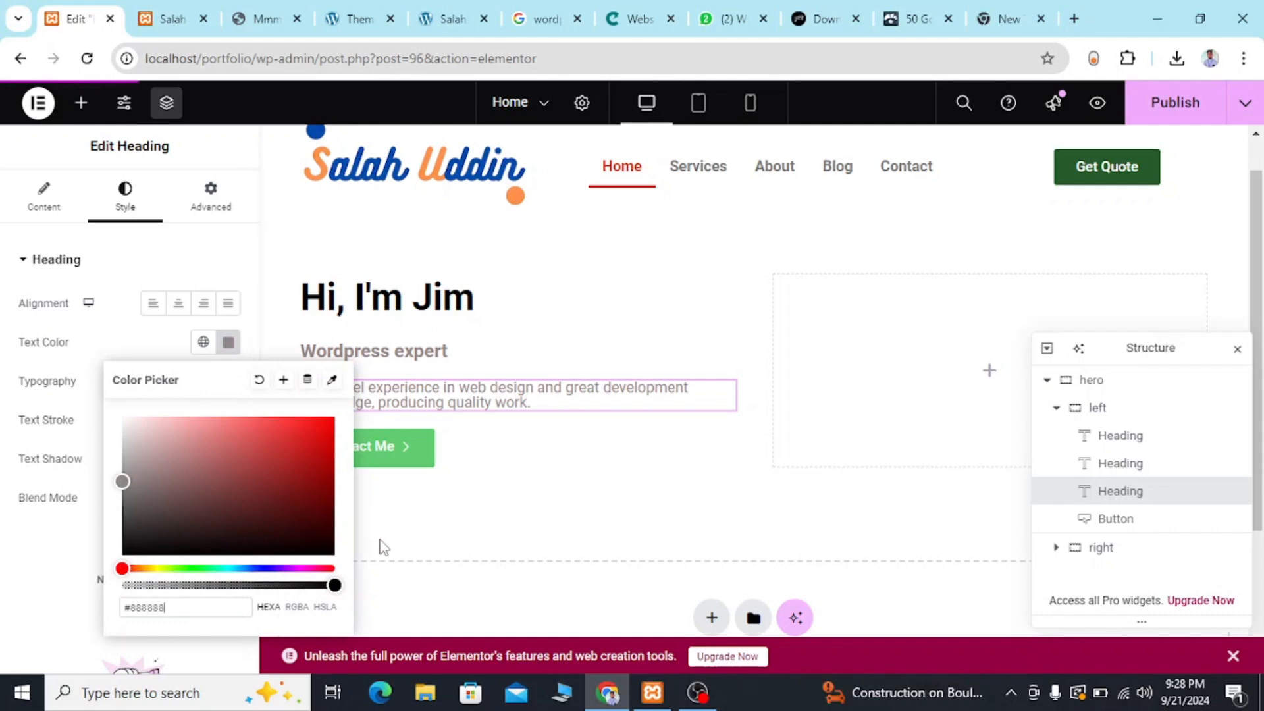
{"action": "left_click", "coordinate": [462, 546]}
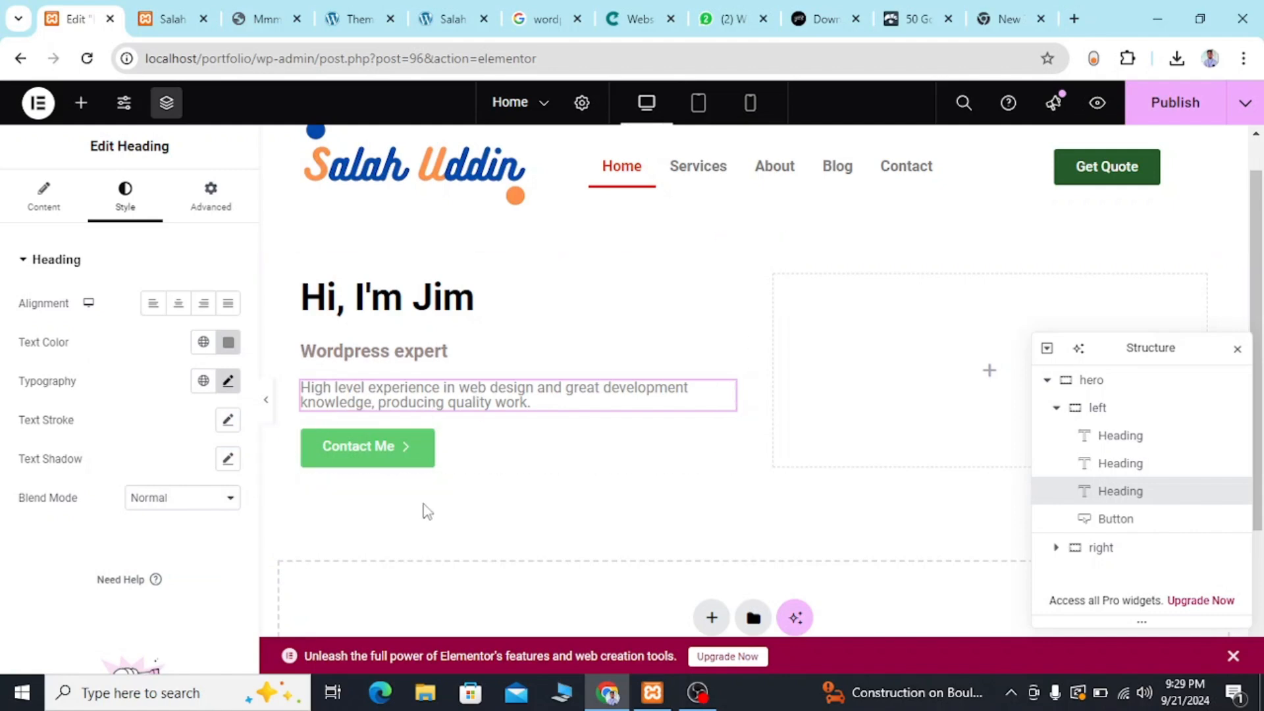
Set the line height of the "High level experience in web design" heading to 29 px, using the reference template as a guide.
{"action": "left_click", "coordinate": [266, 21]}
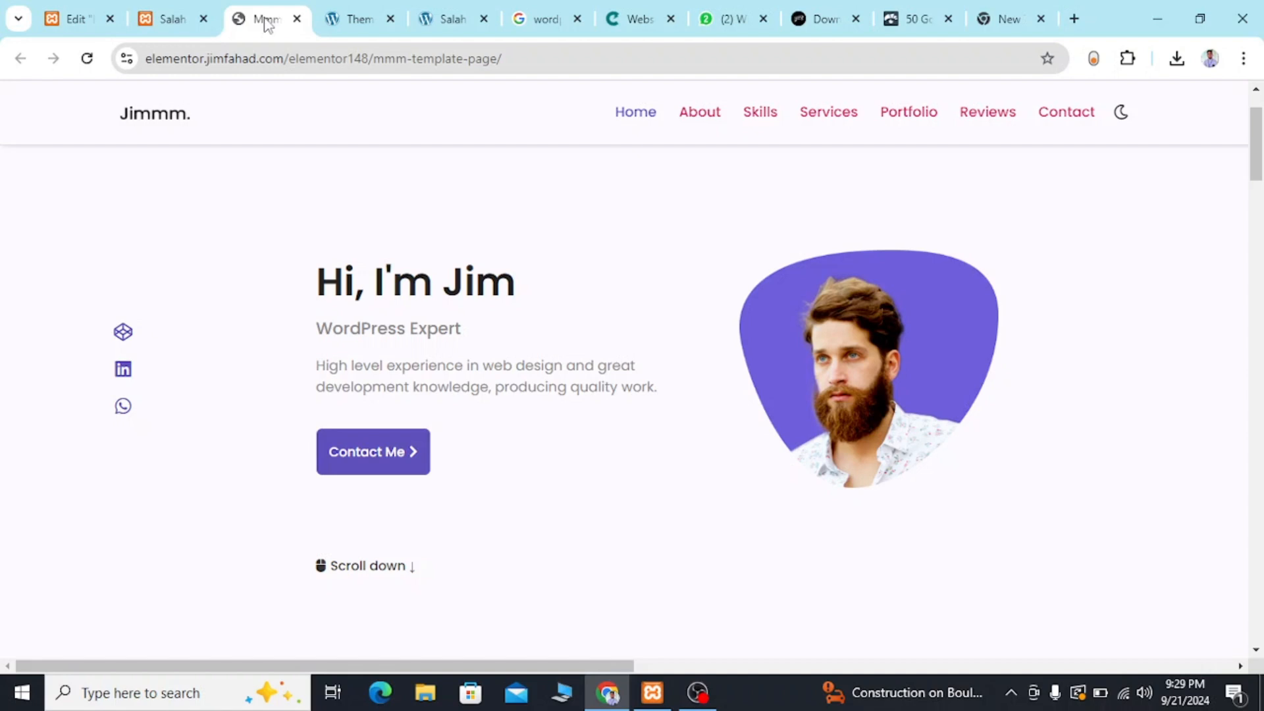
{"action": "left_click", "coordinate": [72, 18]}
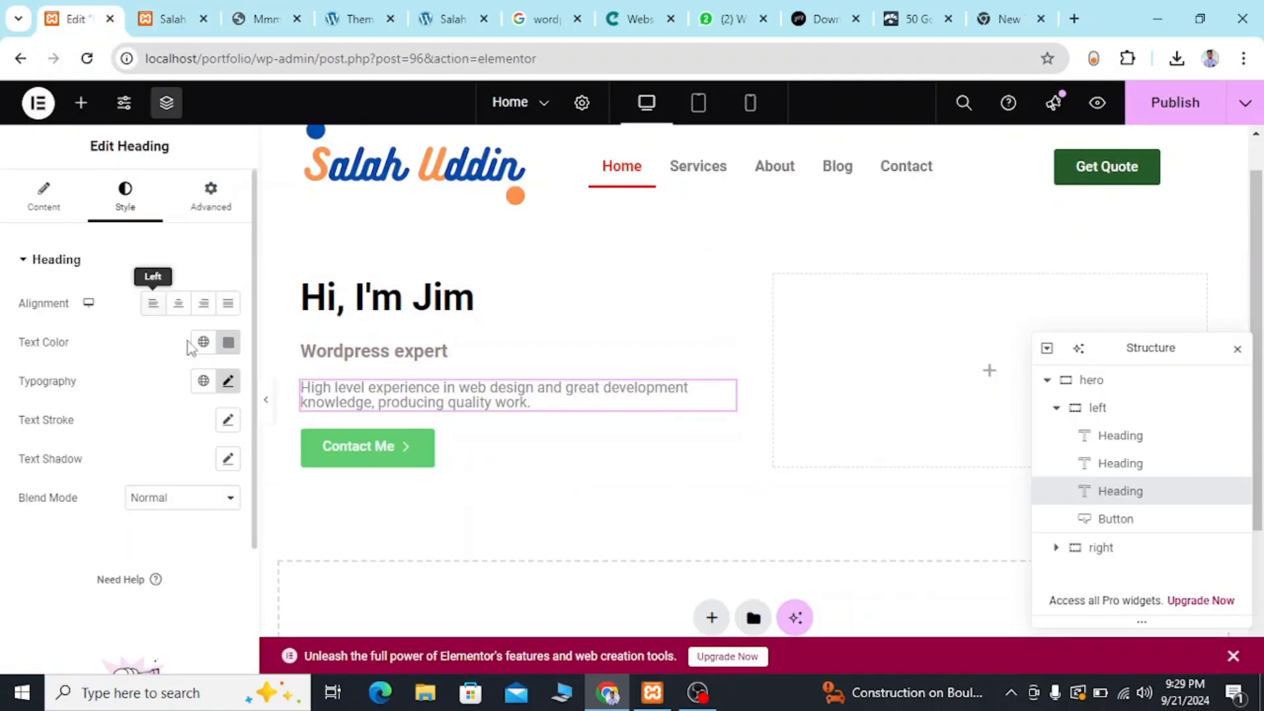
{"action": "left_click", "coordinate": [230, 385]}
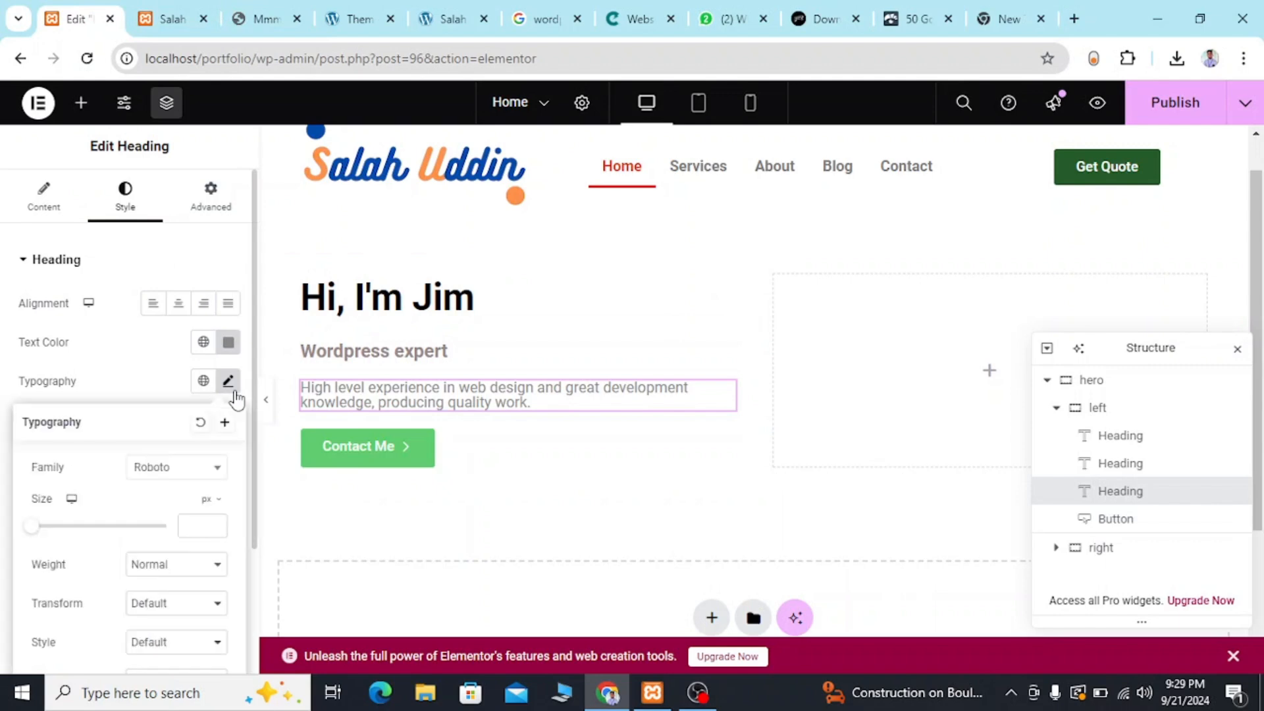
{"action": "scroll", "coordinate": [168, 534], "scroll_direction": "down", "scroll_amount": 4}
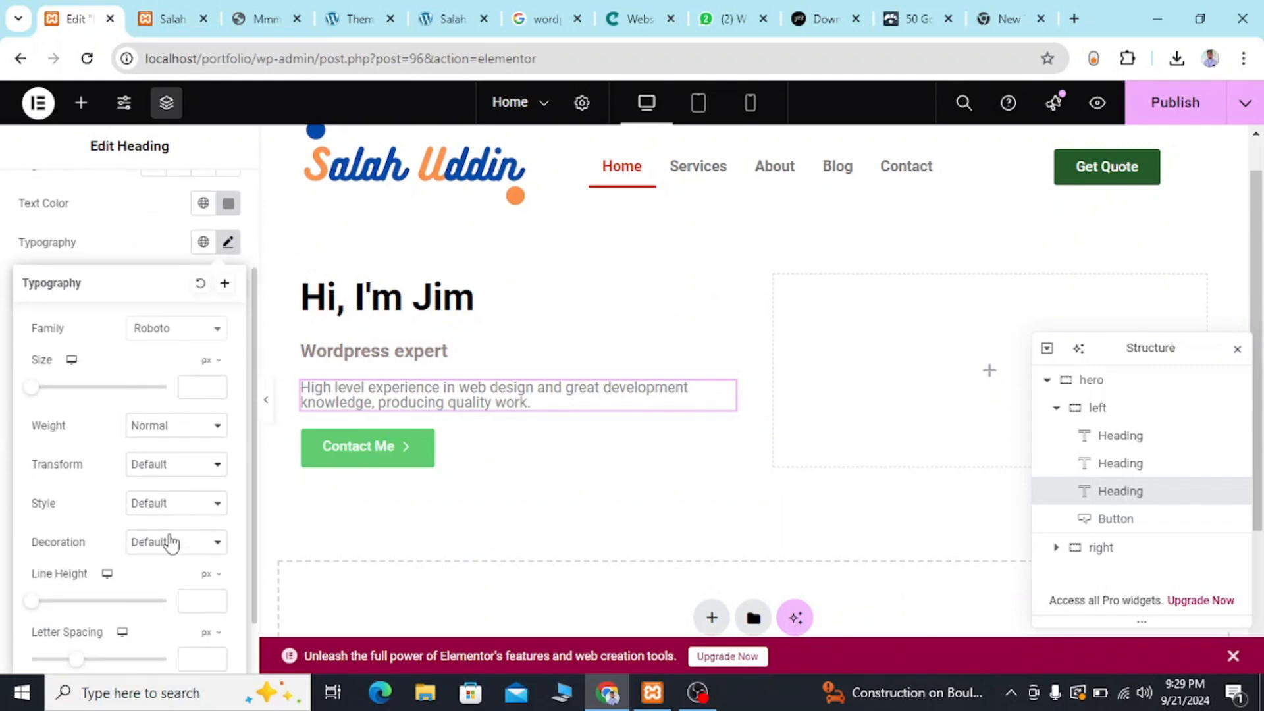
{"action": "scroll", "coordinate": [168, 545], "scroll_direction": "down", "scroll_amount": 1}
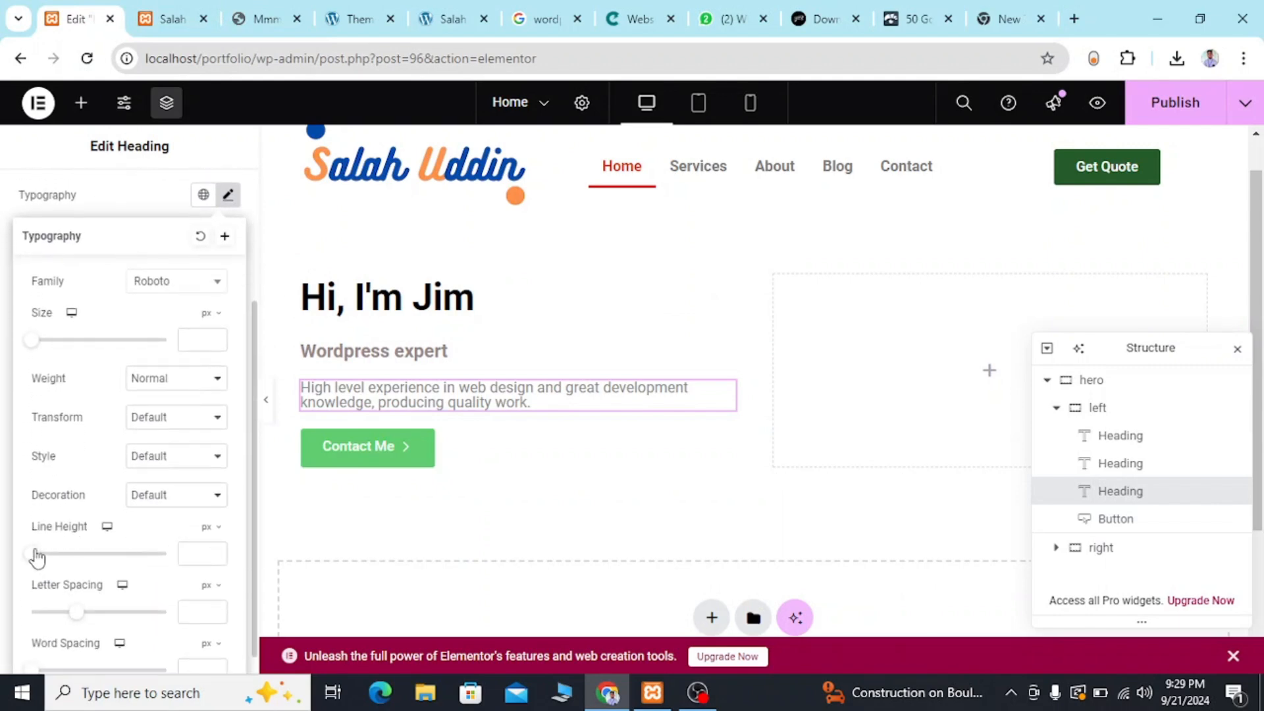
{"action": "left_click_drag", "start_coordinate": [35, 558], "coordinate": [73, 564]}
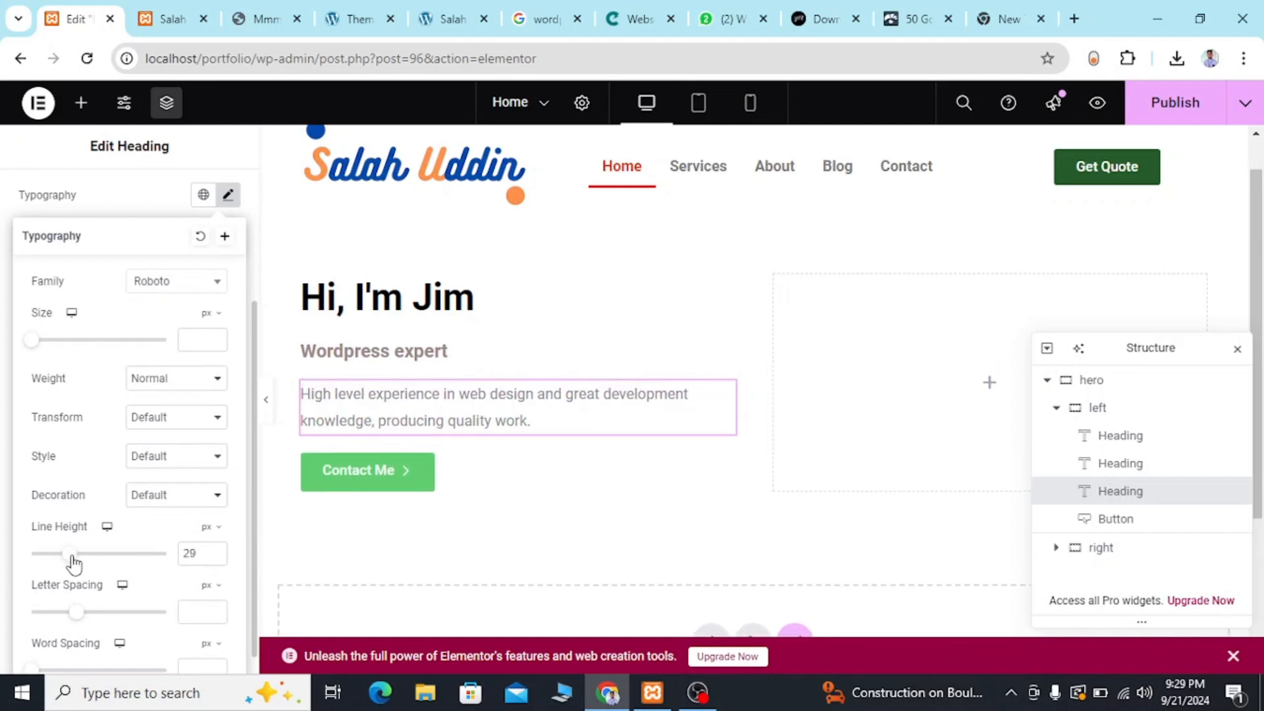
Reduce the description heading's line height to 25 px and compare its spacing with the reference template.
{"action": "left_click", "coordinate": [157, 16]}
{"action": "left_click", "coordinate": [257, 19]}
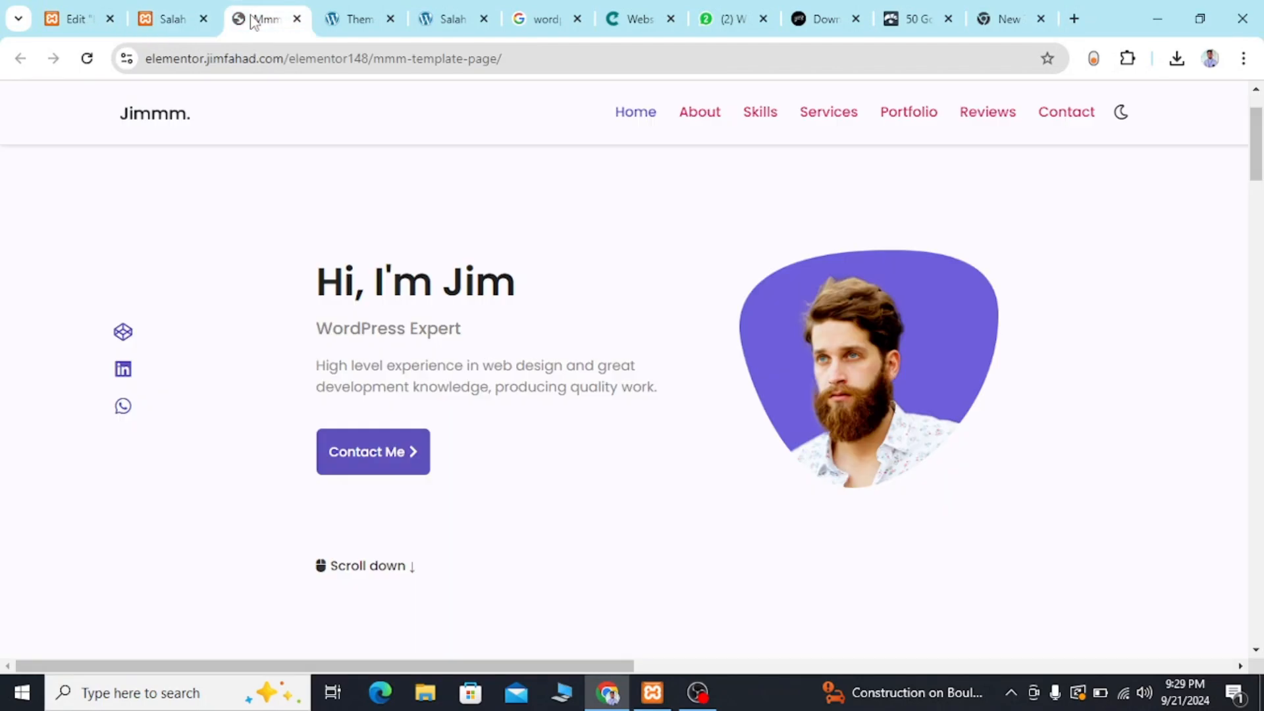
{"action": "left_click", "coordinate": [75, 20]}
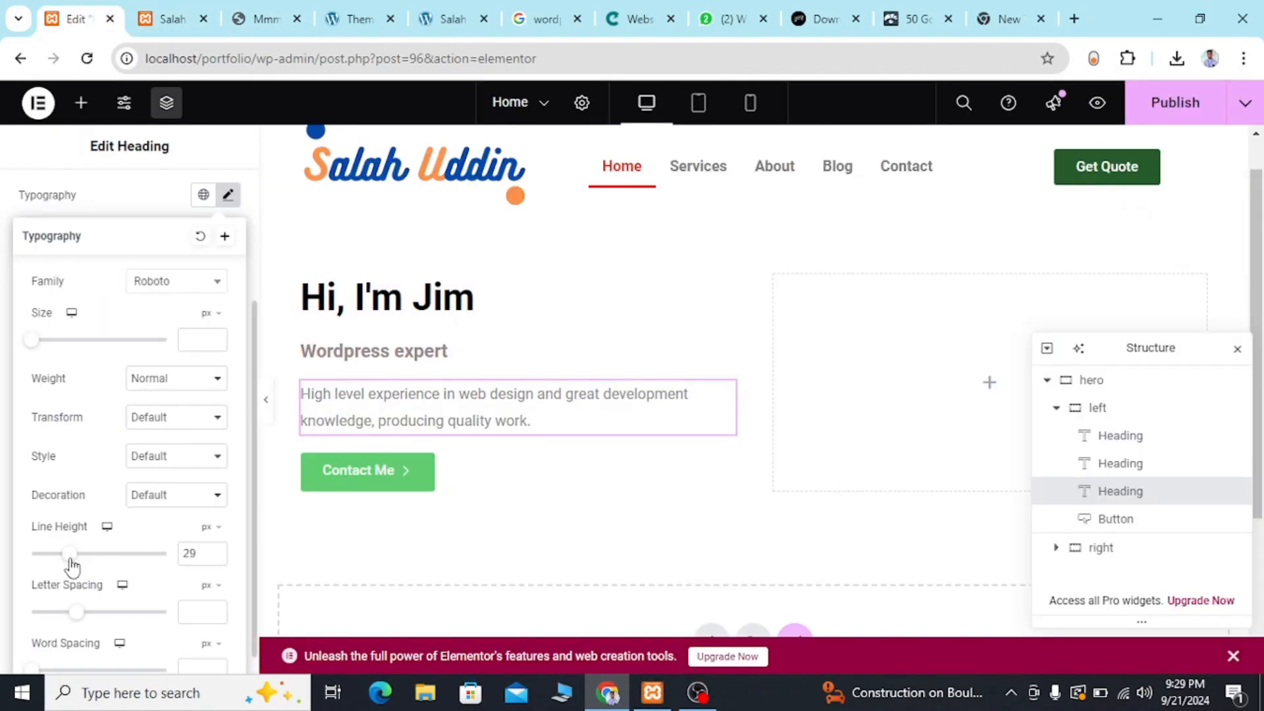
{"action": "left_click_drag", "start_coordinate": [72, 565], "coordinate": [67, 564]}
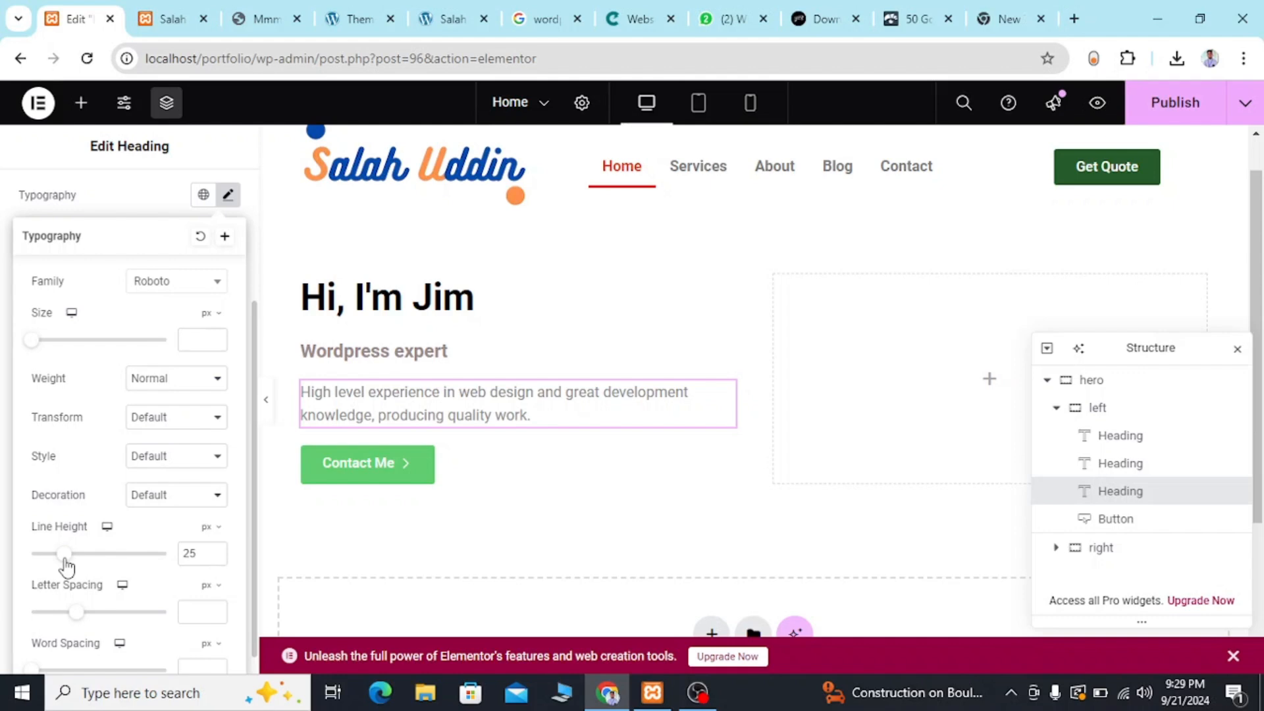
{"action": "left_click", "coordinate": [151, 8]}
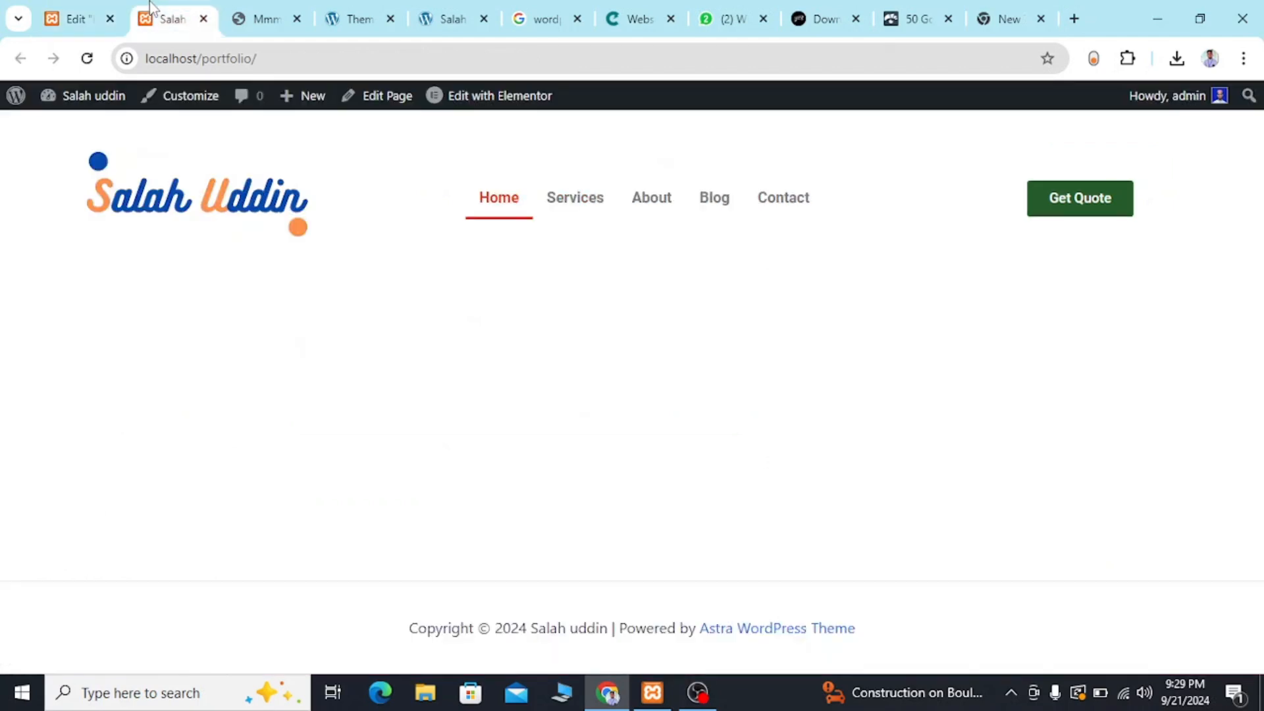
{"action": "left_click", "coordinate": [267, 9]}
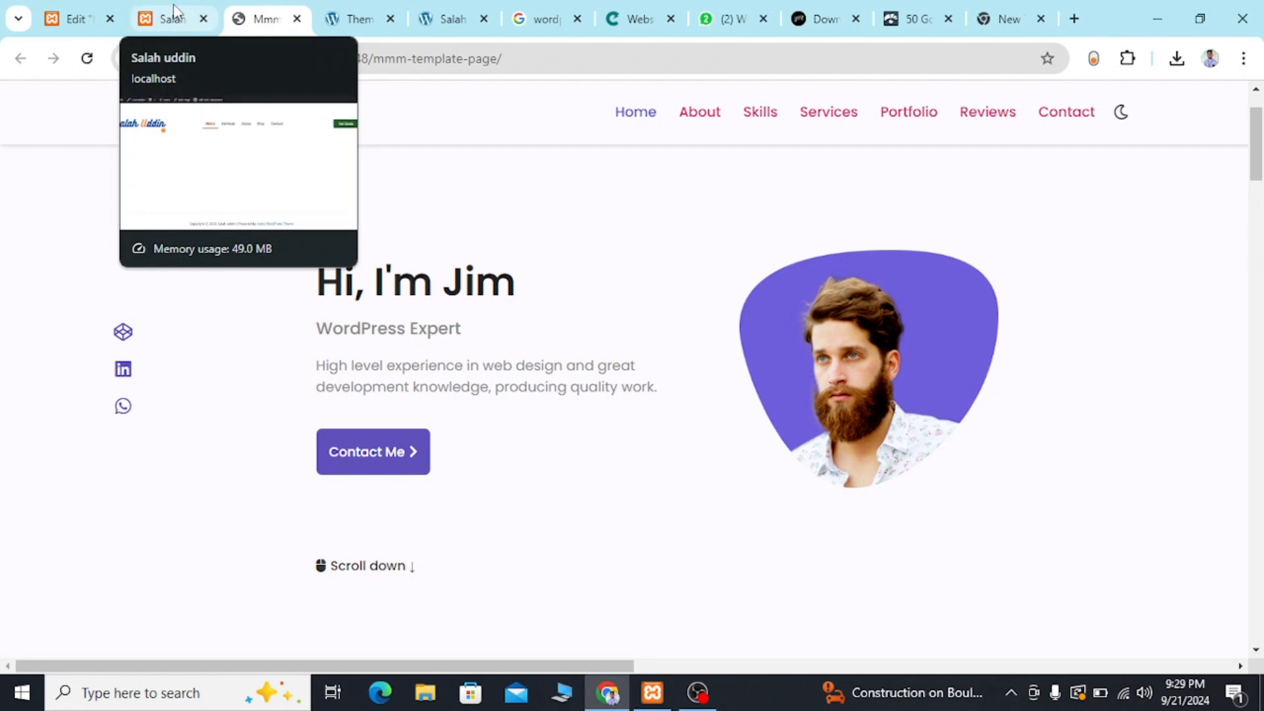
{"action": "left_click", "coordinate": [173, 13]}
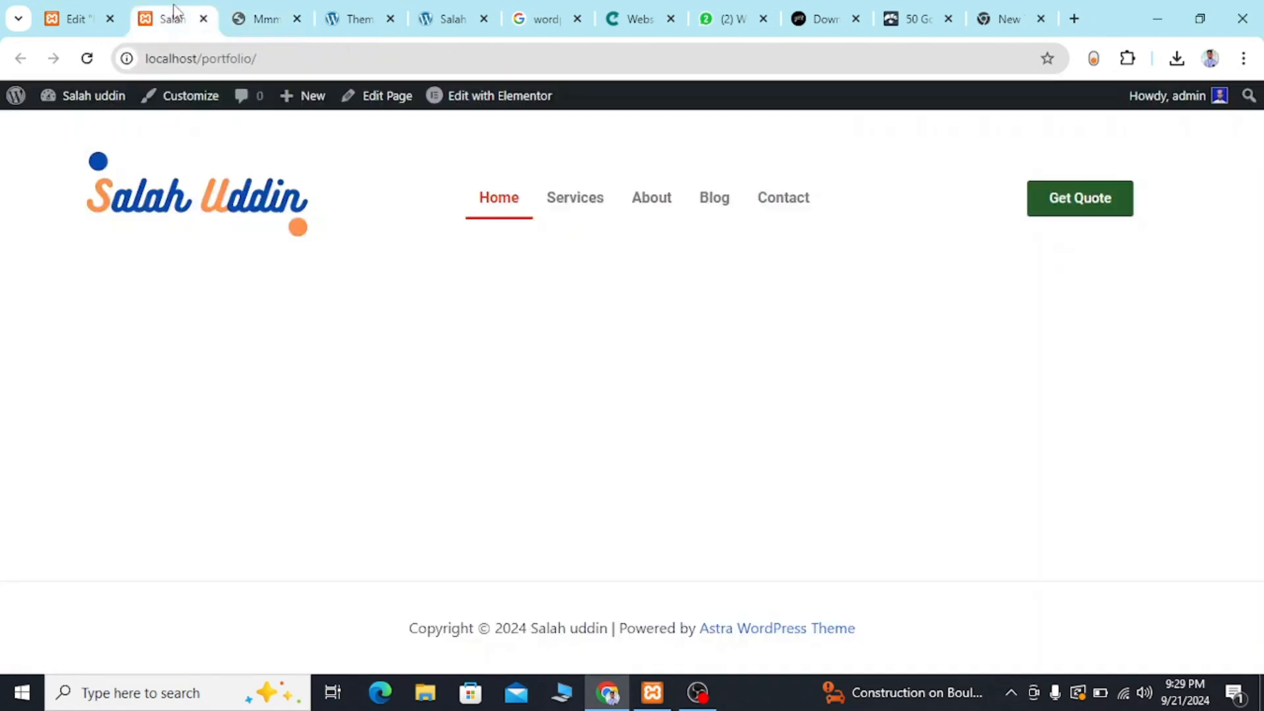
{"action": "left_click", "coordinate": [77, 19]}
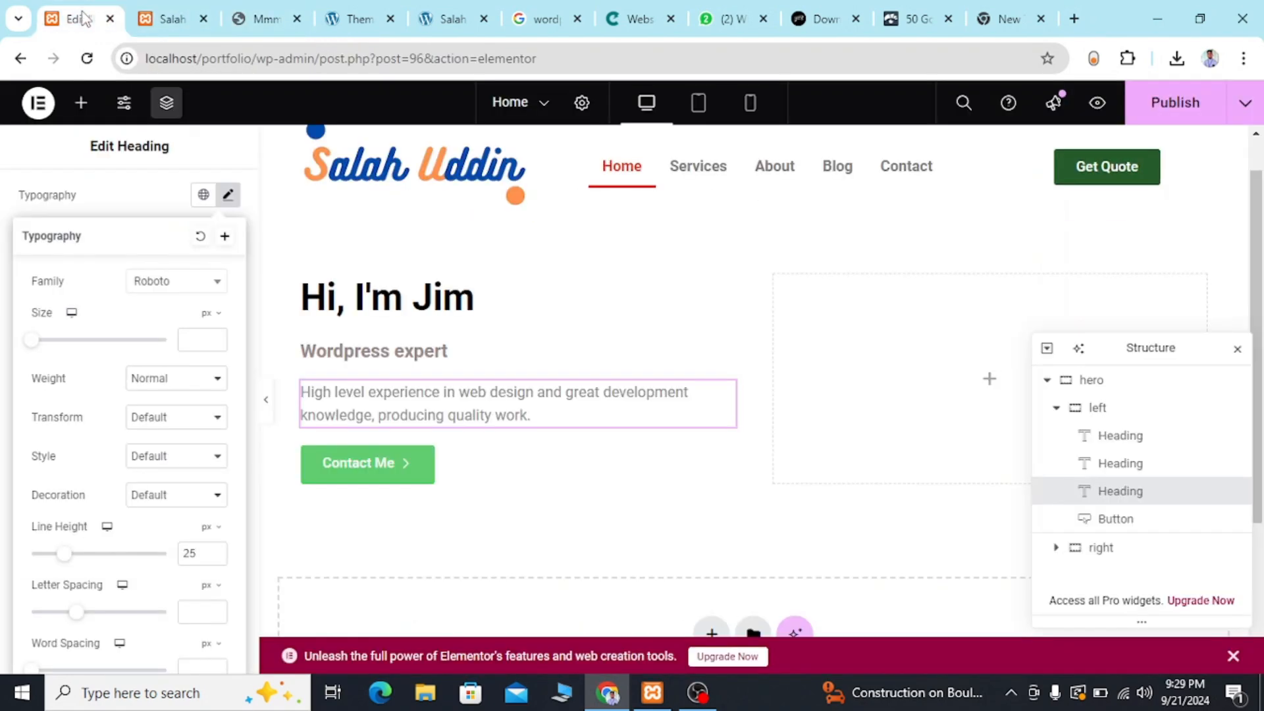
Open the Contact Me button's style settings and sample the reference template's Contact Me button background with ColorZilla, copying #4E41AD.
{"action": "left_click", "coordinate": [396, 473]}
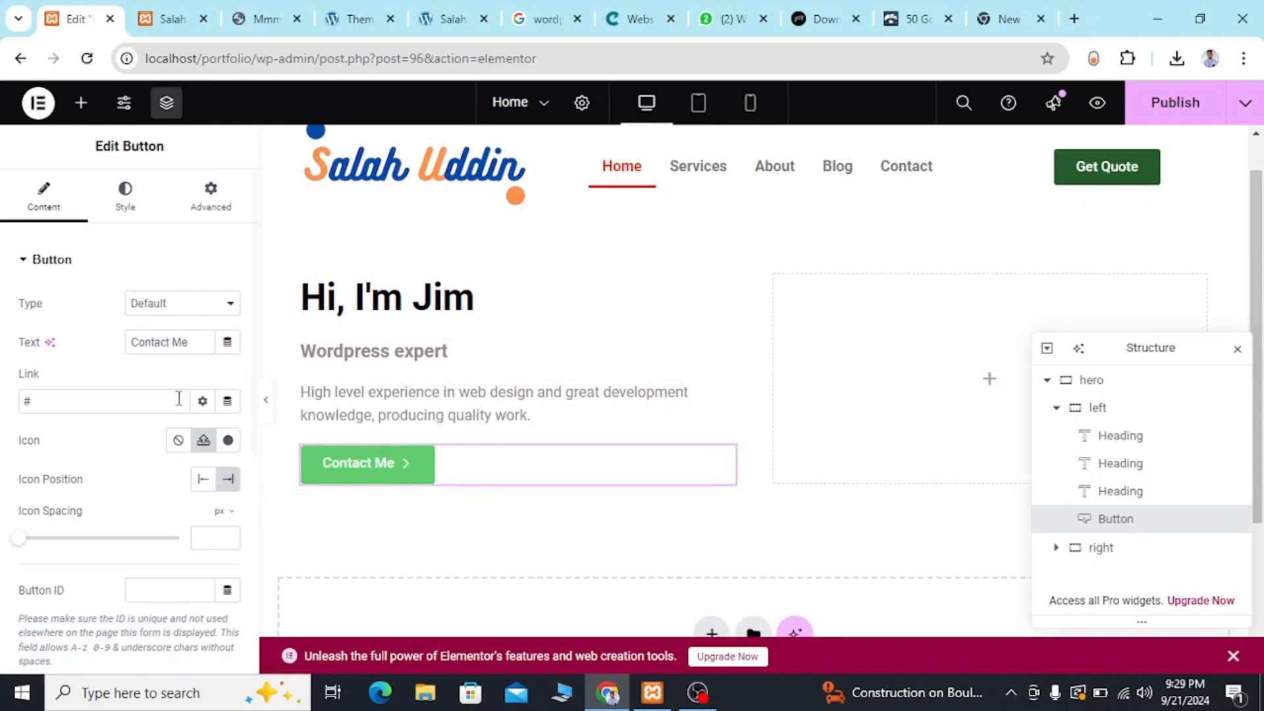
{"action": "left_click", "coordinate": [129, 191]}
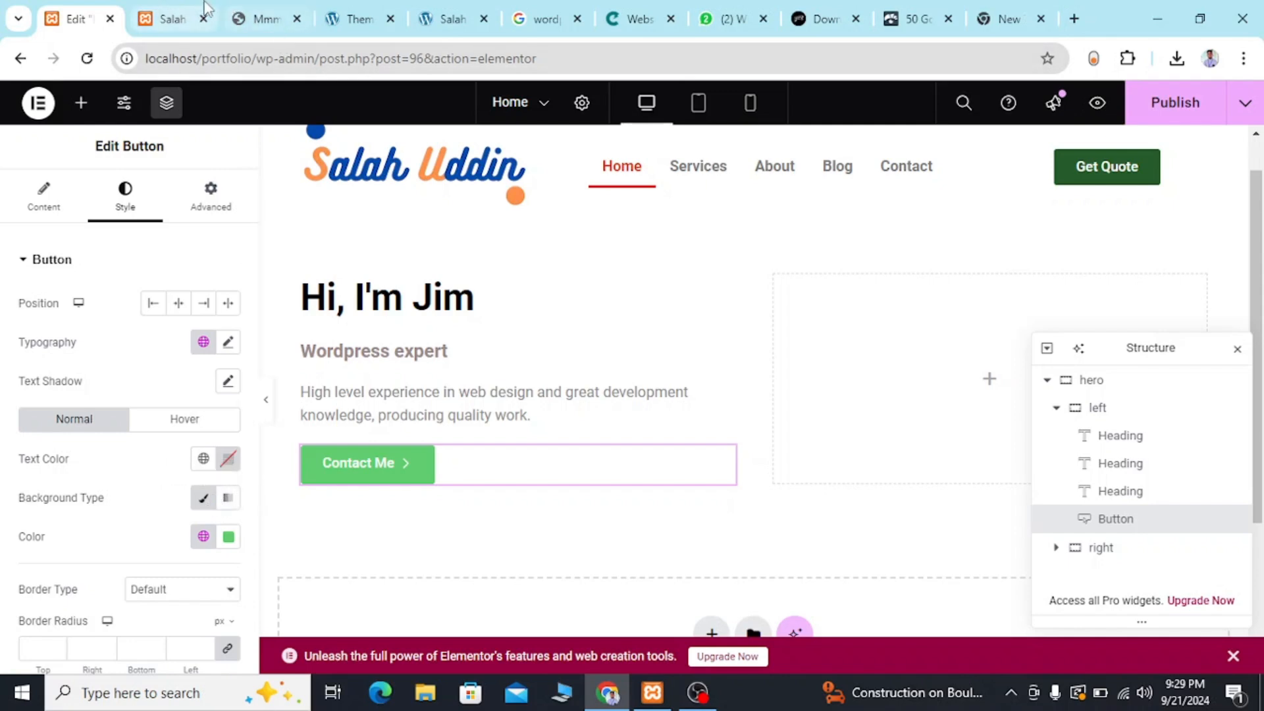
{"action": "left_click", "coordinate": [259, 20]}
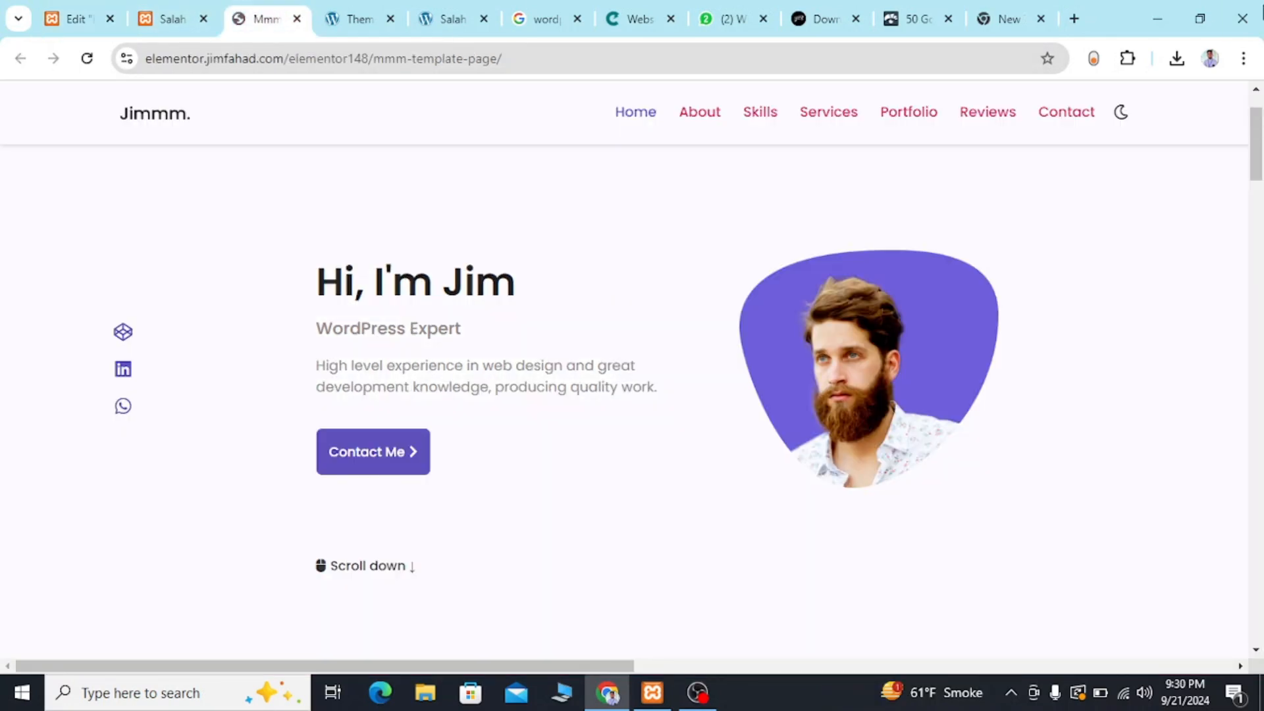
{"action": "left_click", "coordinate": [1127, 57]}
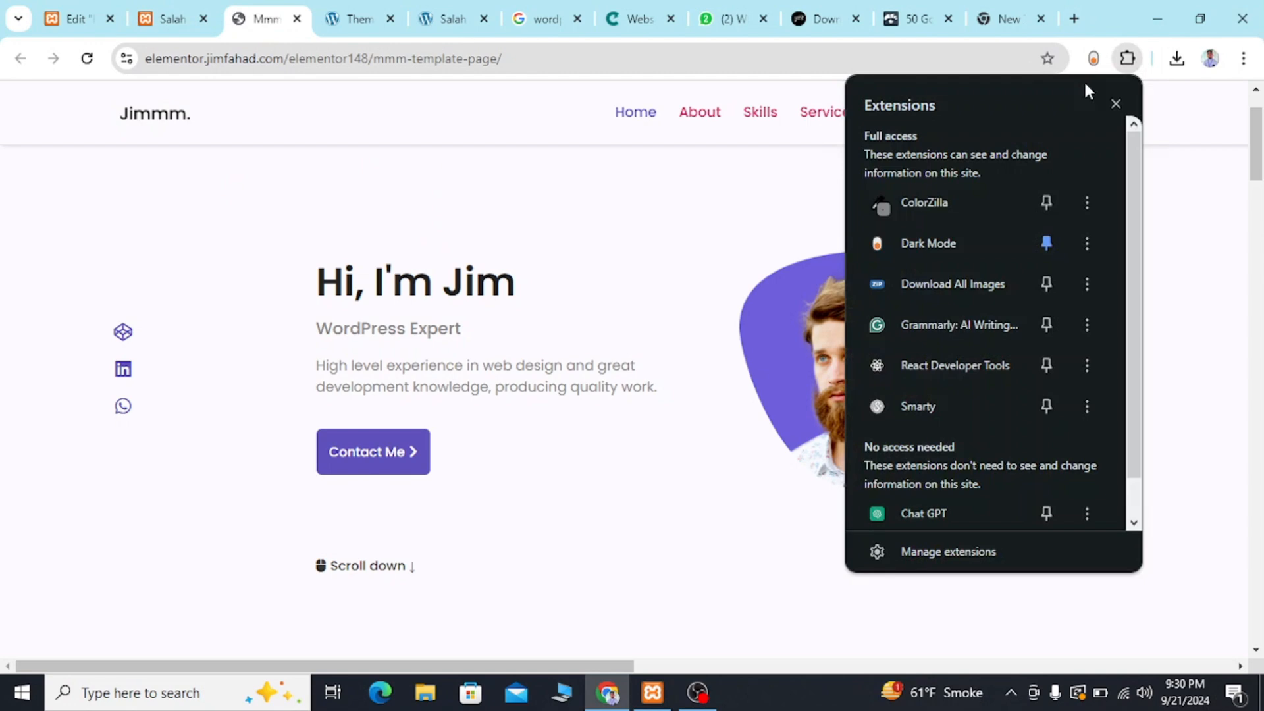
{"action": "left_click", "coordinate": [942, 198]}
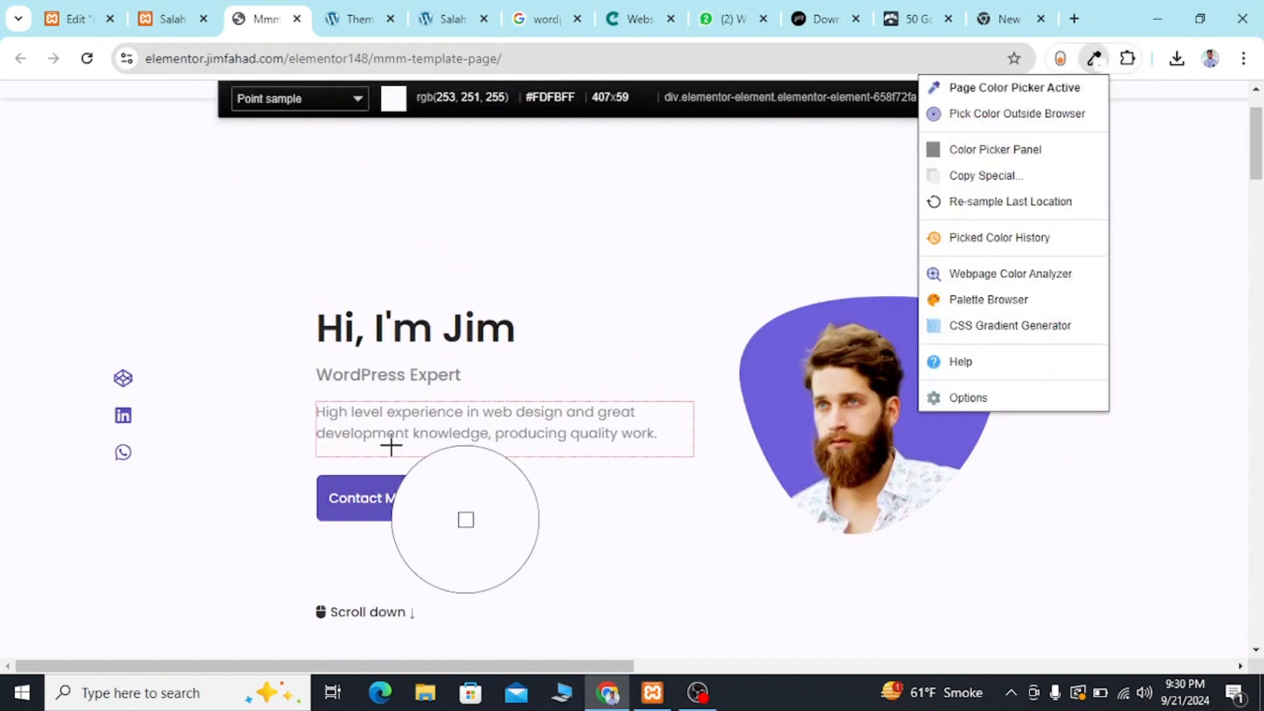
{"action": "left_click", "coordinate": [375, 485]}
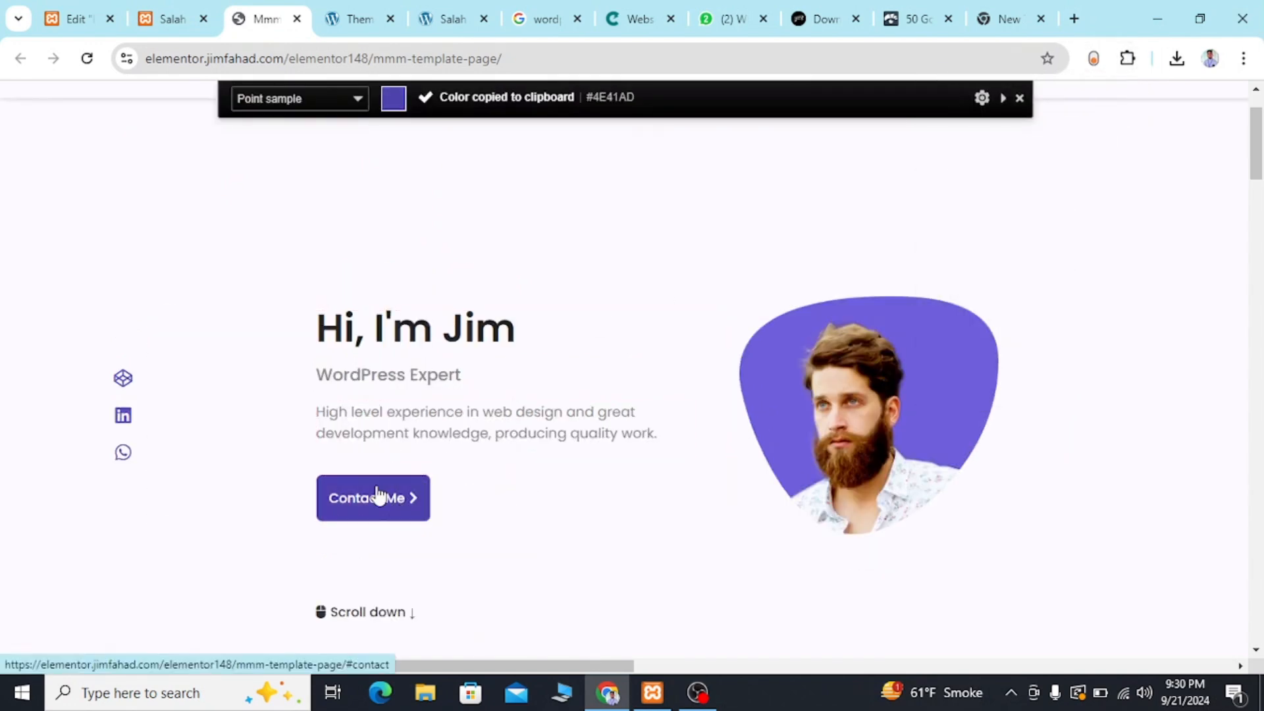
Set the Contact Me button's normal background to the classic type with the copied color #4E41AD.
{"action": "left_click", "coordinate": [86, 13]}
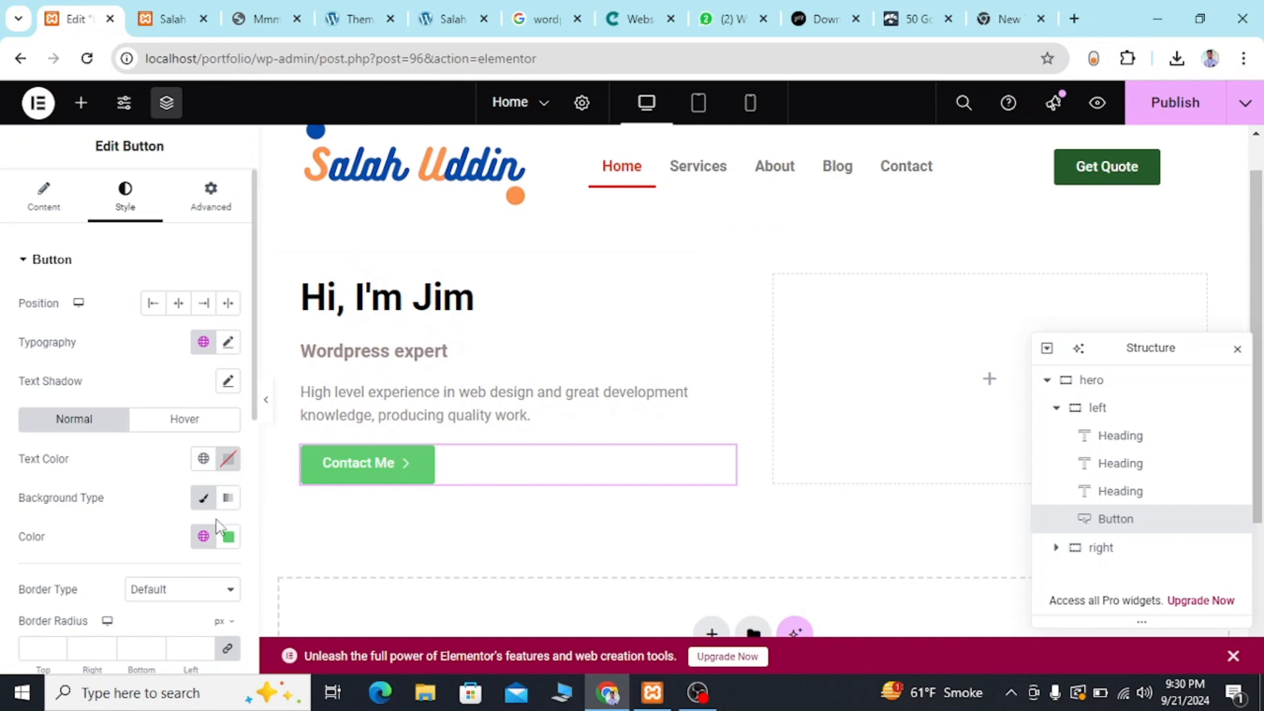
{"action": "left_click", "coordinate": [206, 503]}
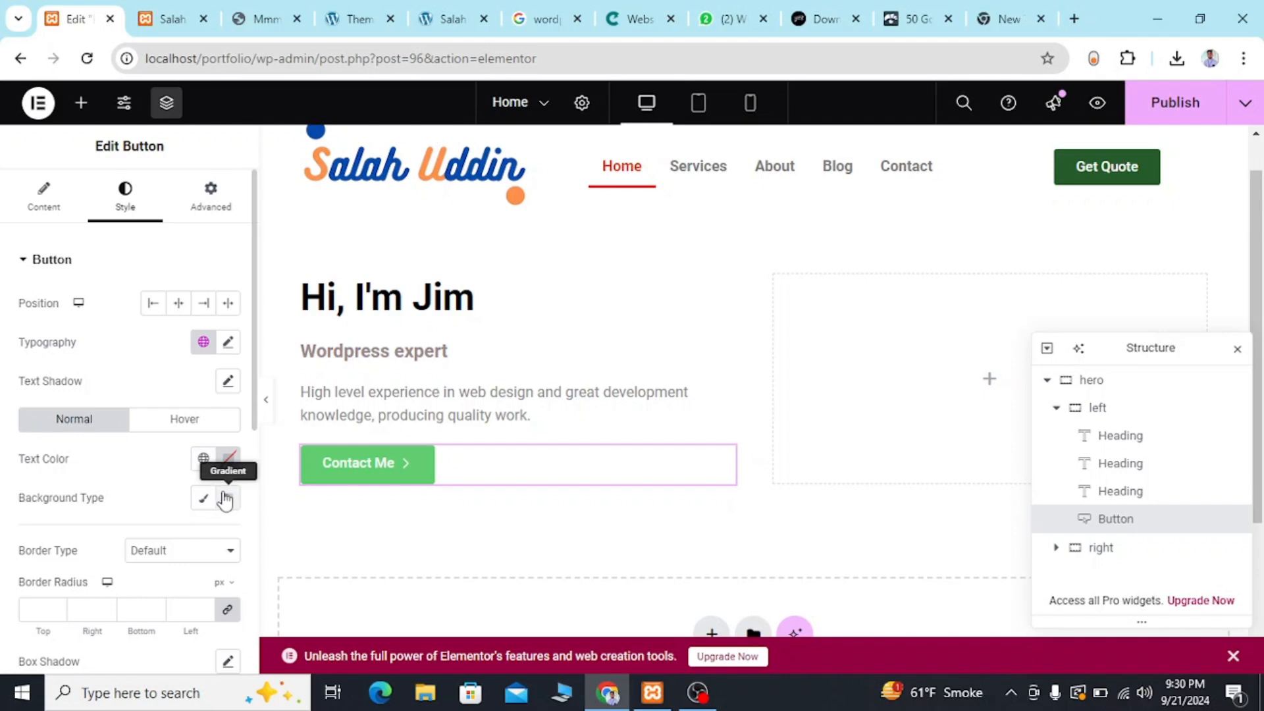
{"action": "left_click", "coordinate": [206, 503]}
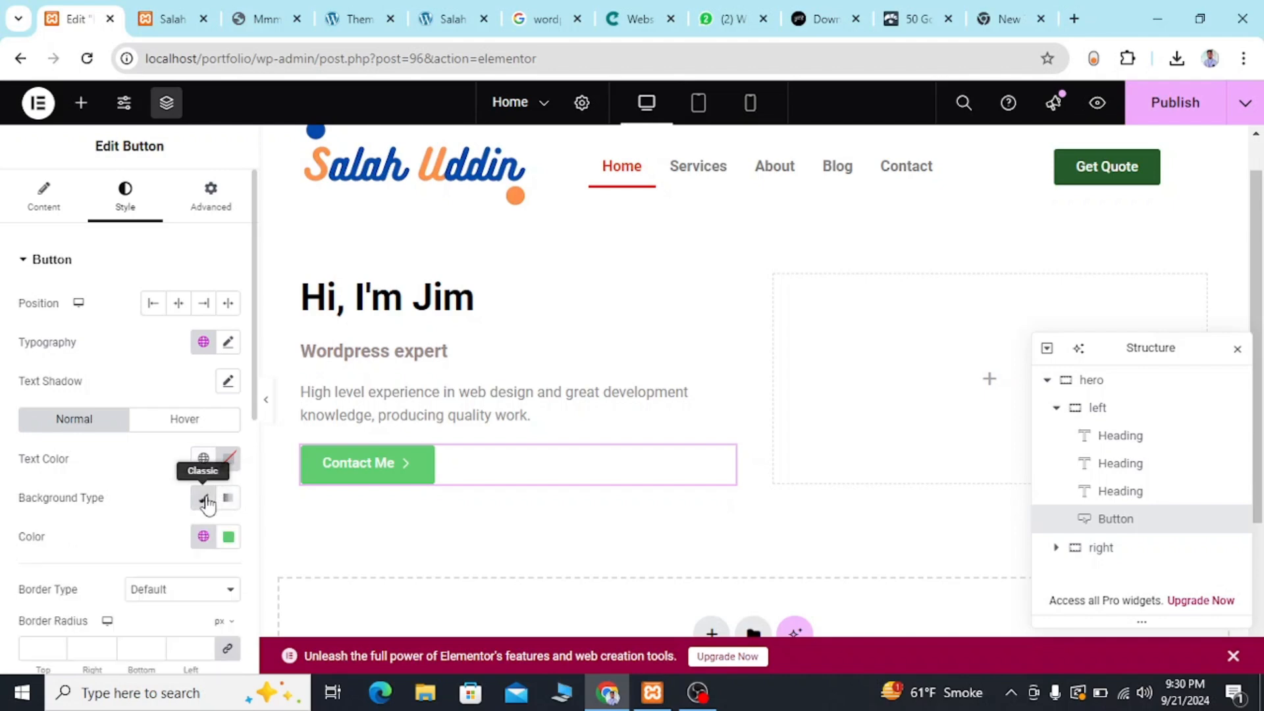
{"action": "left_click", "coordinate": [226, 537]}
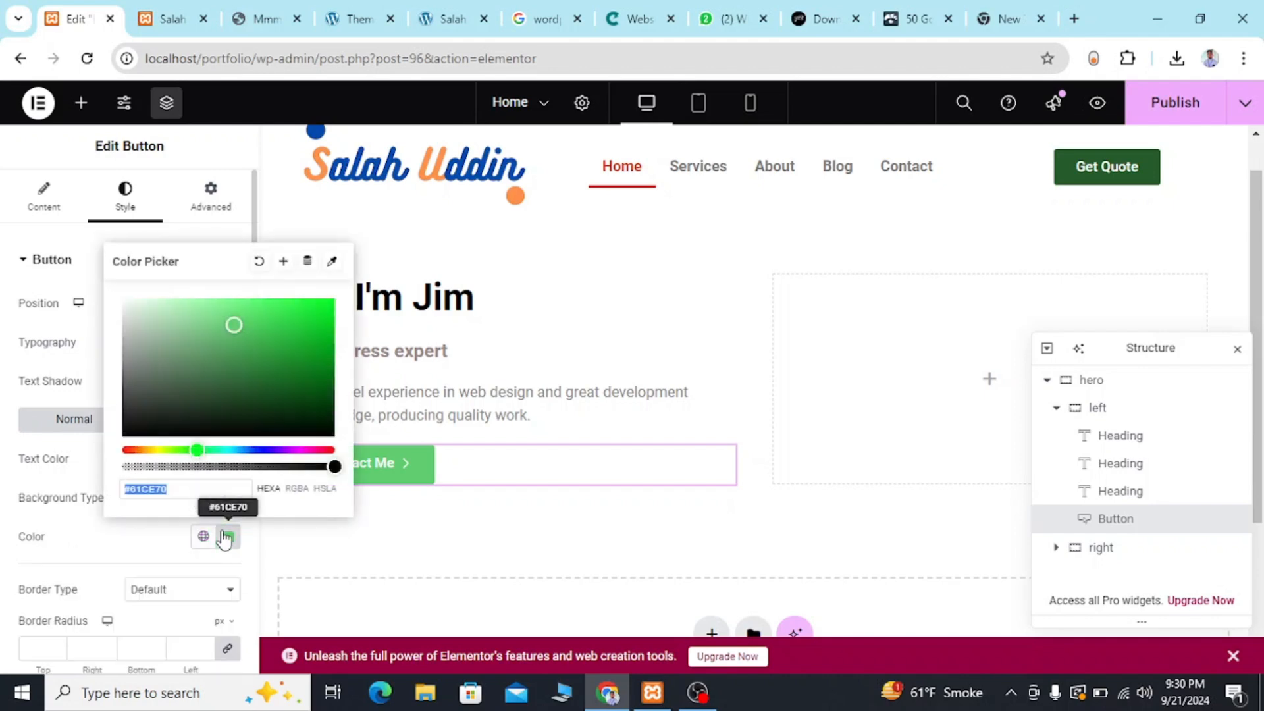
{"action": "key", "text": "BackSpace"}
{"action": "key", "text": "ctrl+v"}
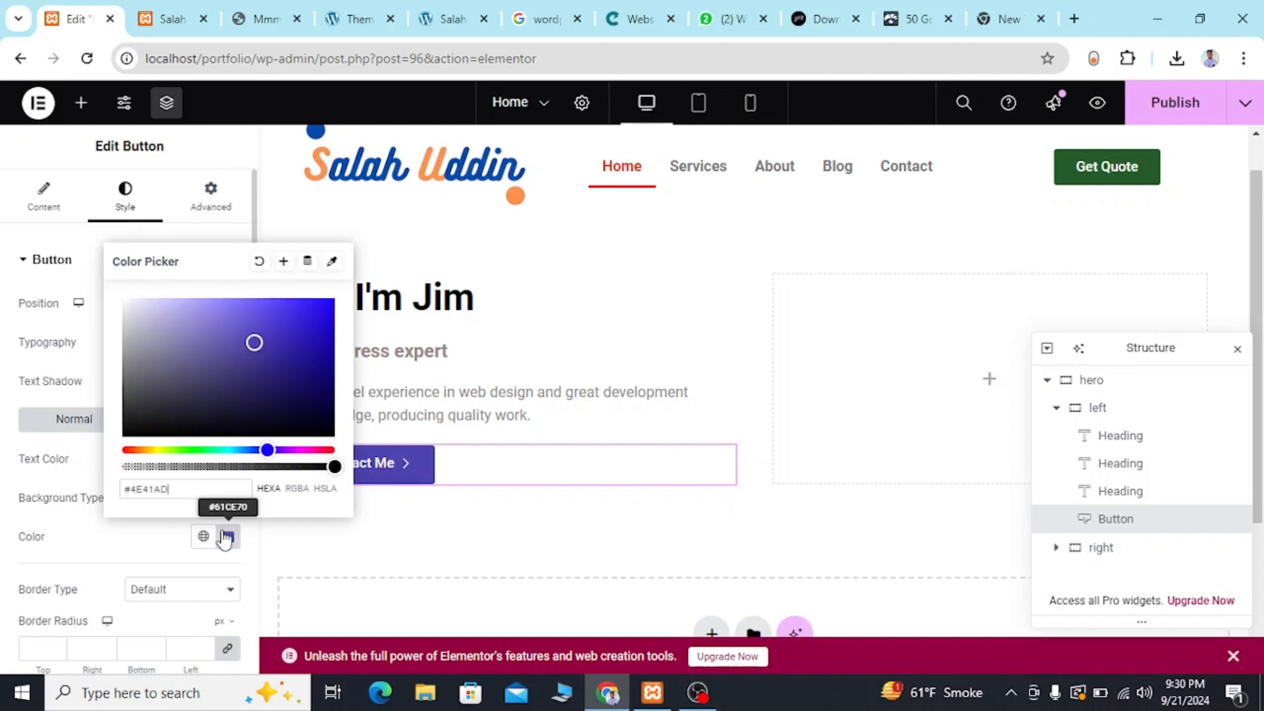
{"action": "left_click", "coordinate": [471, 513]}
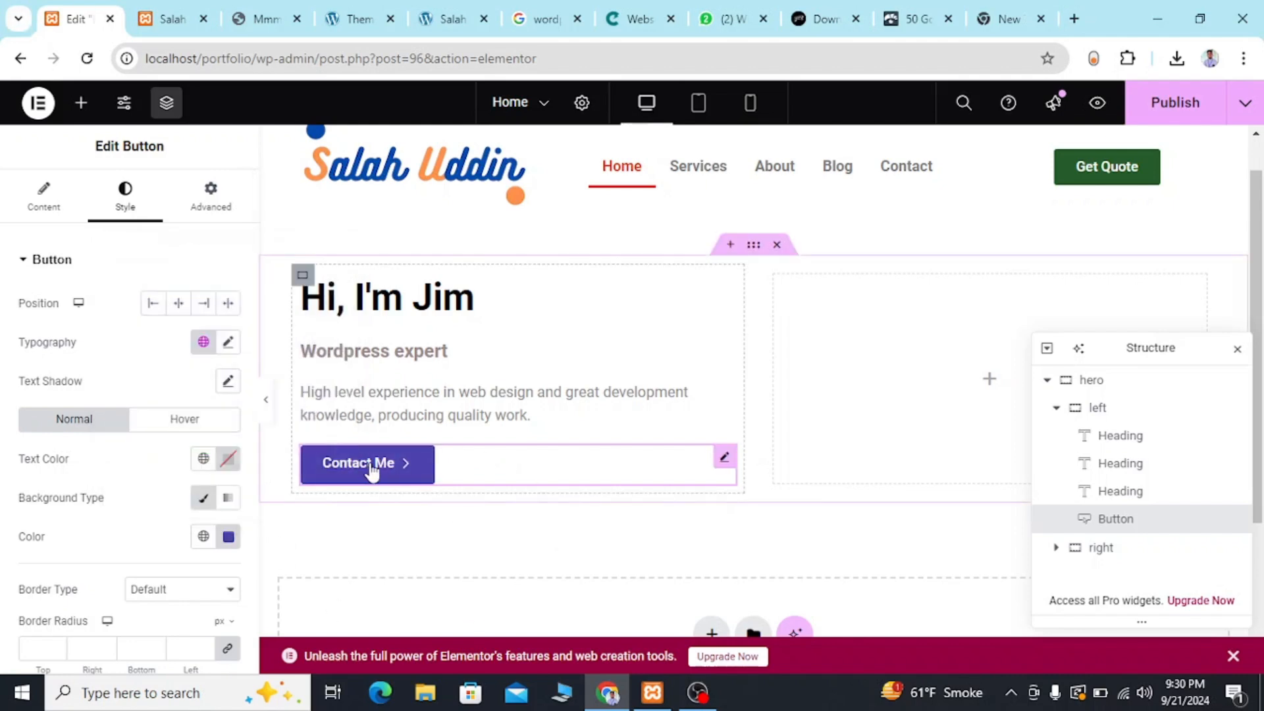
Compare the Contact Me button with the reference template, try centering it, and set its position to left.
{"action": "left_click", "coordinate": [265, 20]}
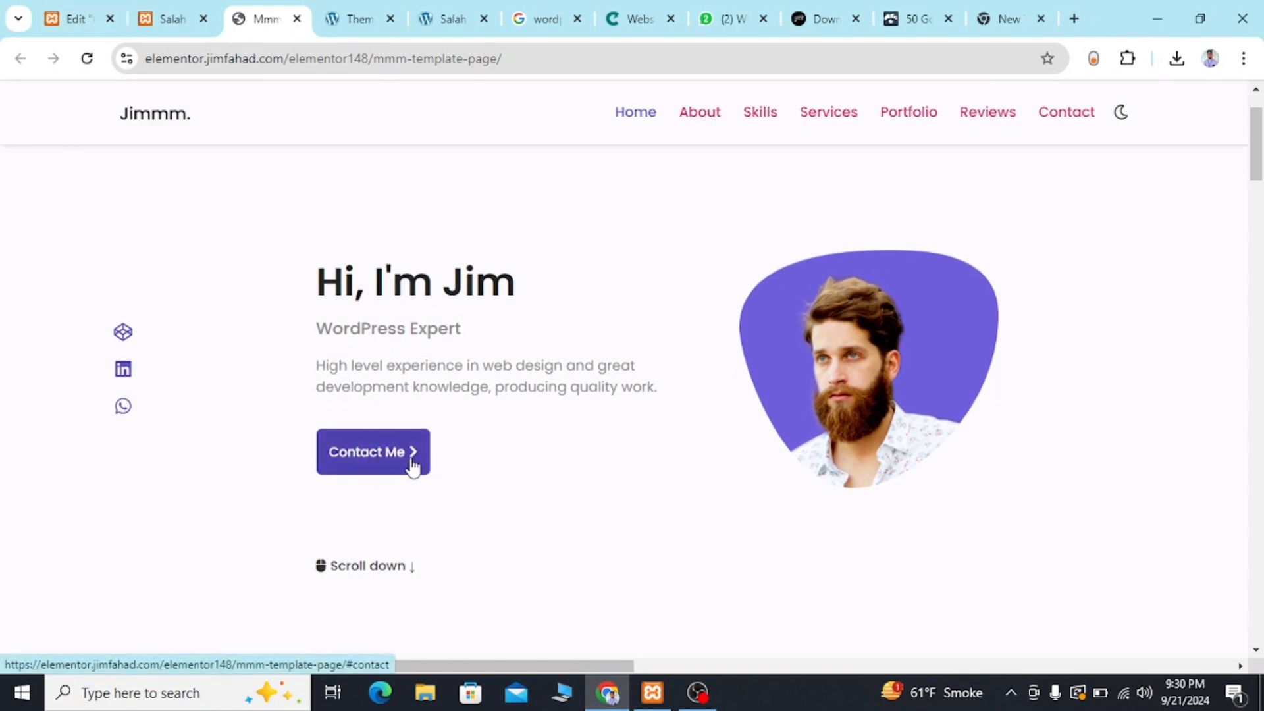
{"action": "left_click", "coordinate": [75, 8]}
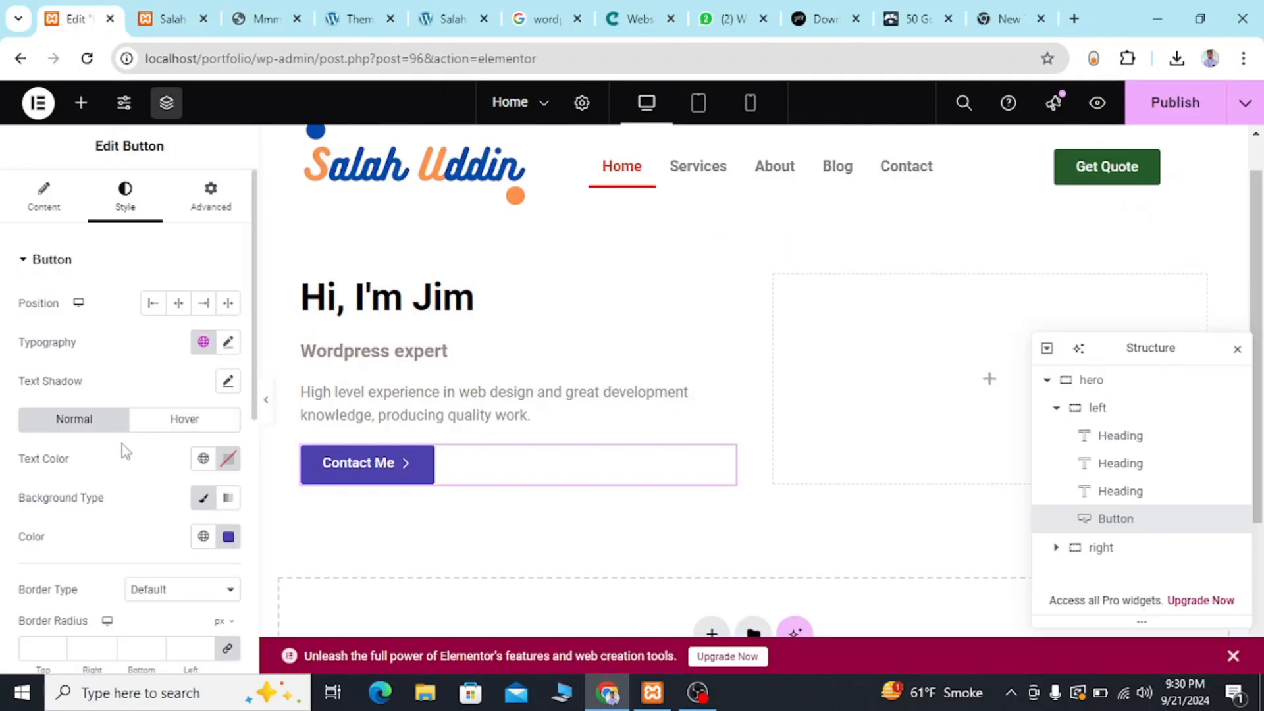
{"action": "left_click", "coordinate": [199, 210]}
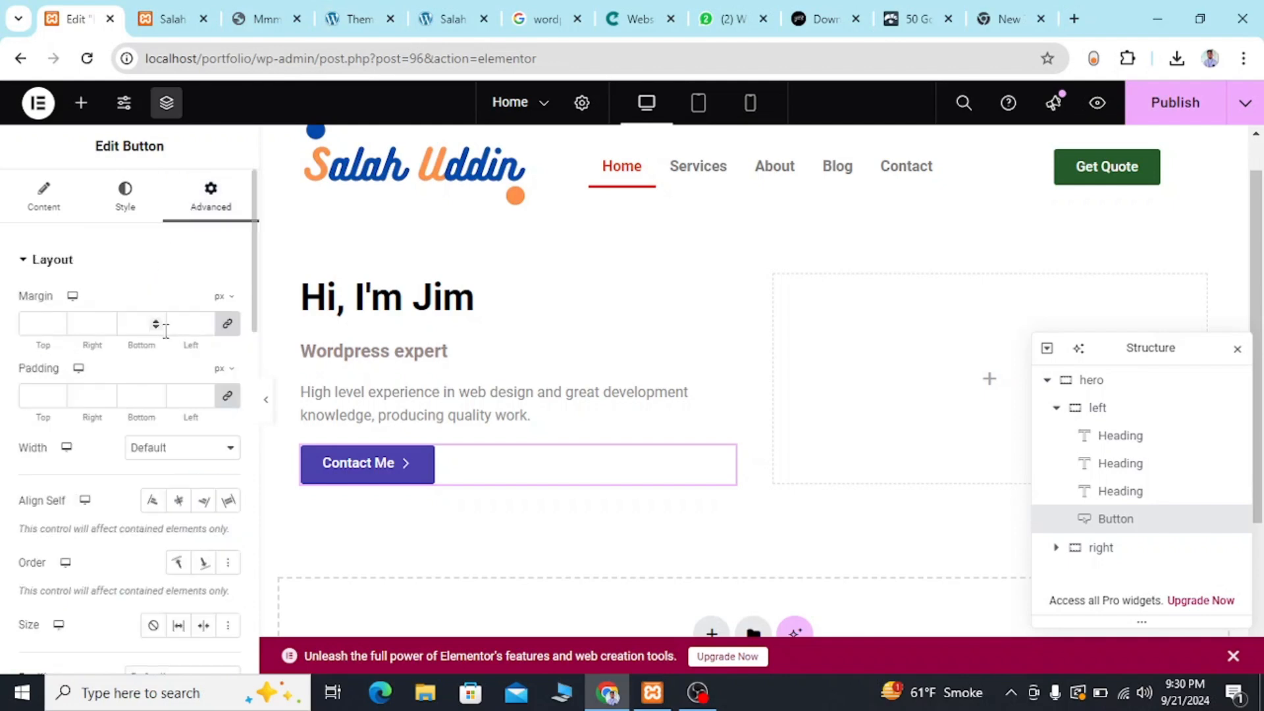
{"action": "left_click", "coordinate": [42, 204]}
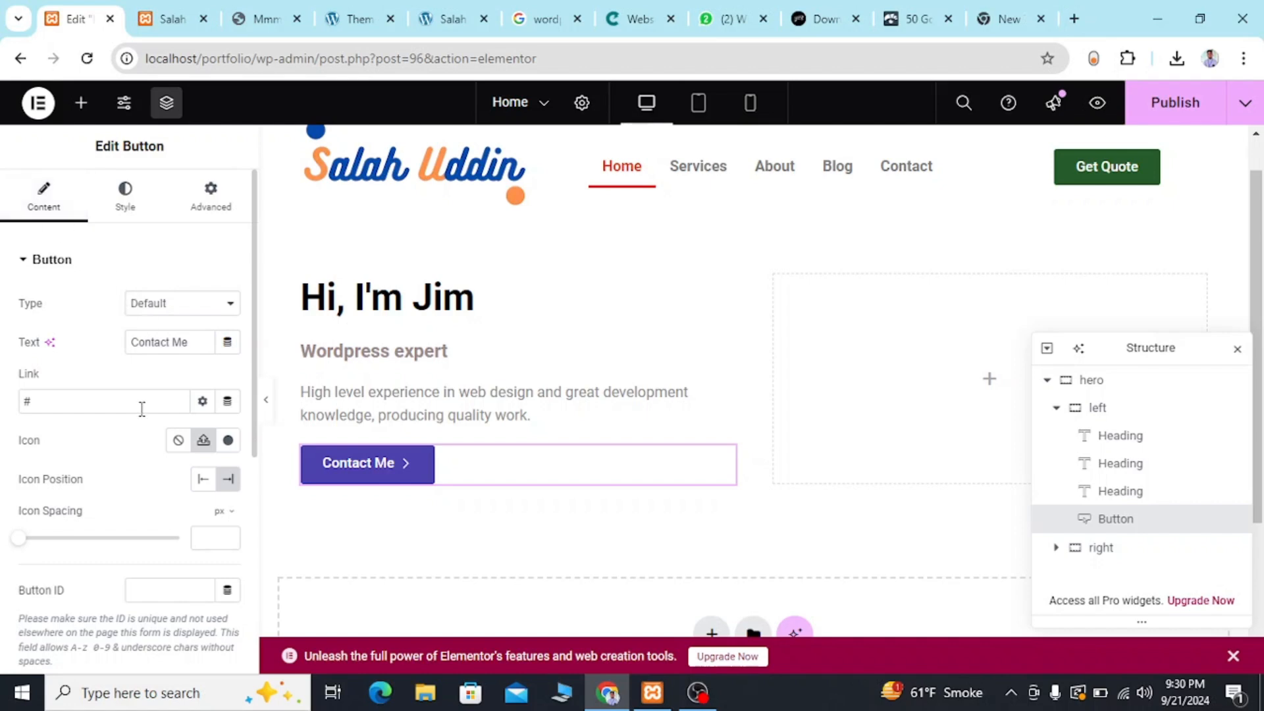
{"action": "left_click", "coordinate": [116, 208]}
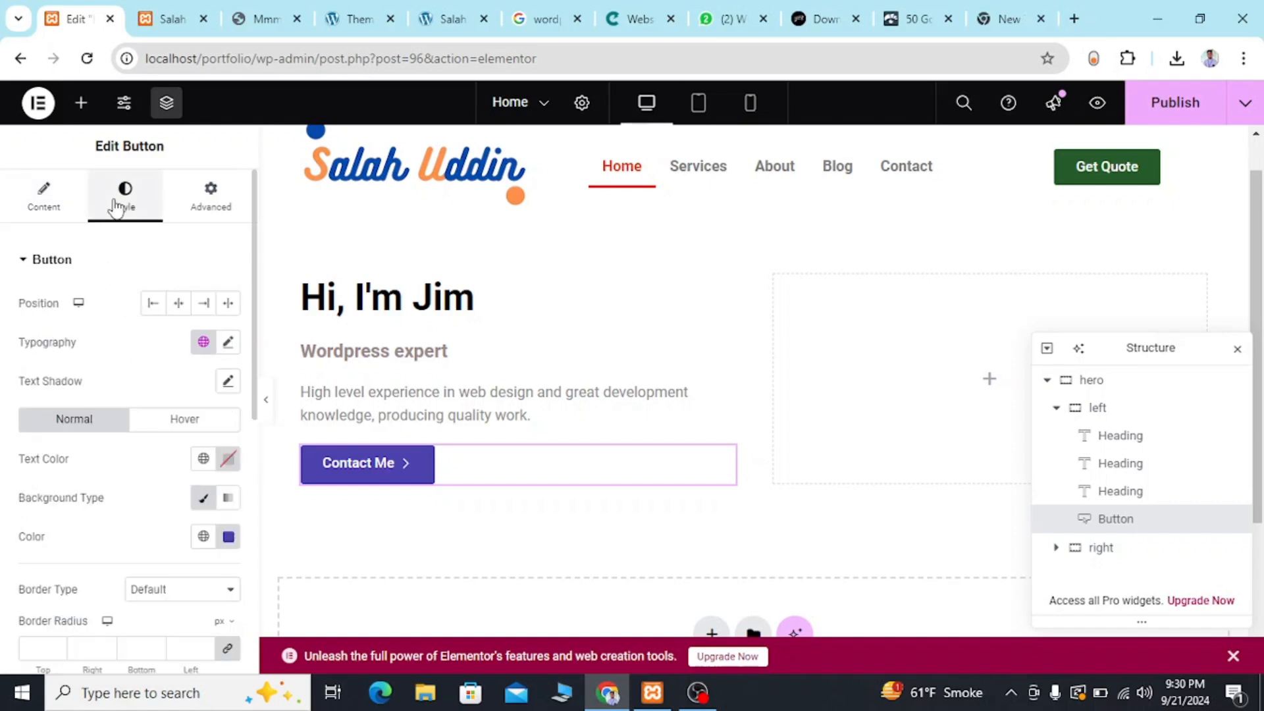
{"action": "left_click", "coordinate": [184, 304]}
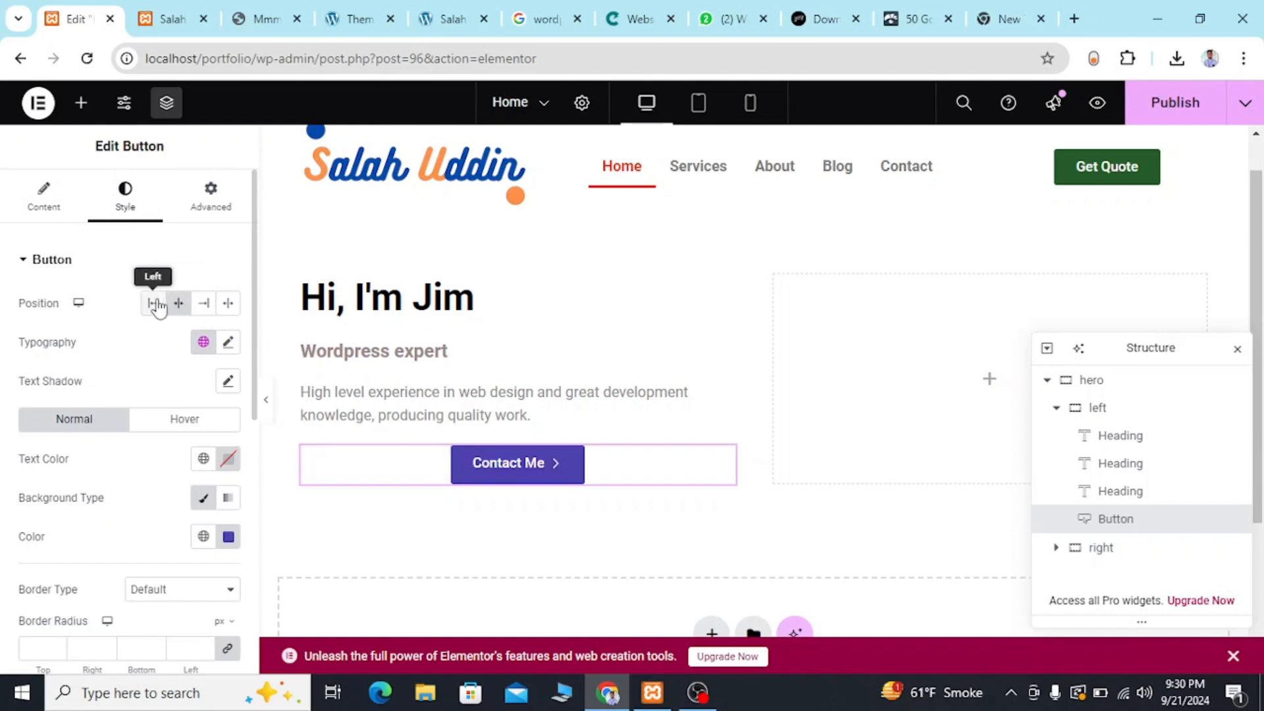
{"action": "left_click", "coordinate": [157, 304]}
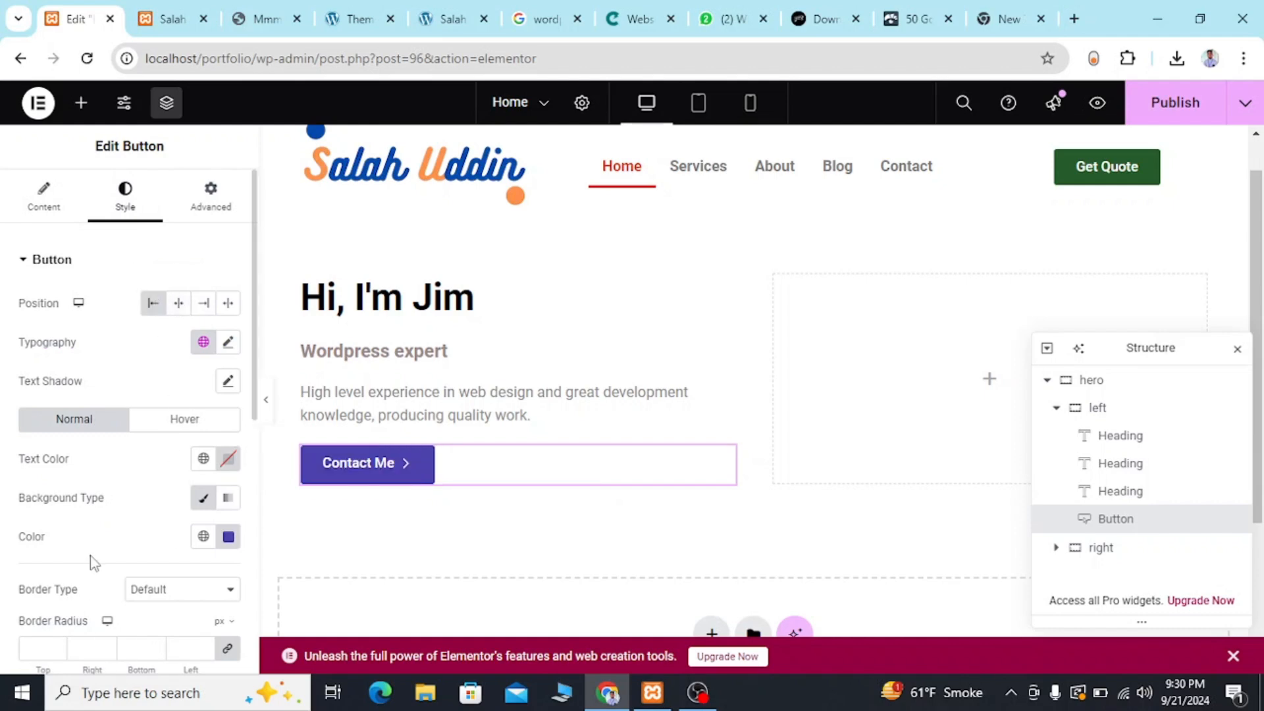
Examine the Contact Me button's style and advanced layout settings and compare the button's size with the reference template.
{"action": "scroll", "coordinate": [93, 561], "scroll_direction": "down", "scroll_amount": 4}
{"action": "scroll", "coordinate": [92, 561], "scroll_direction": "down", "scroll_amount": 1}
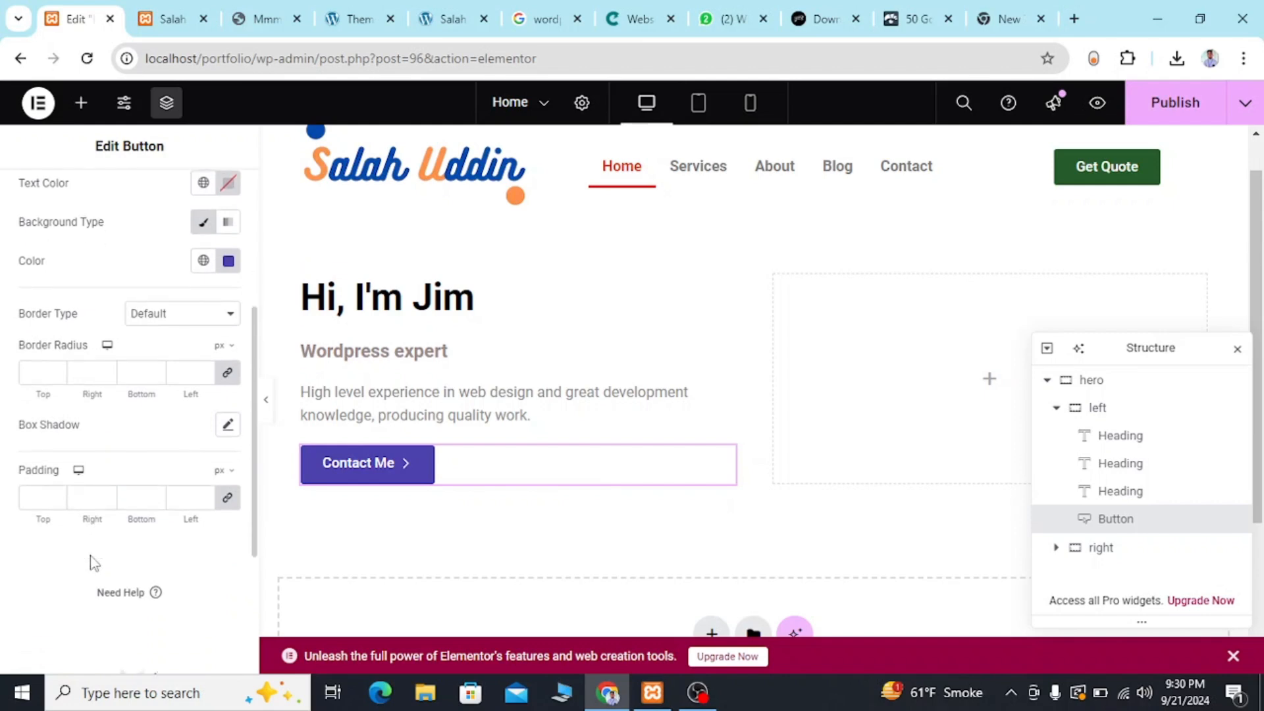
{"action": "scroll", "coordinate": [93, 561], "scroll_direction": "up", "scroll_amount": 5}
{"action": "left_click", "coordinate": [197, 221]}
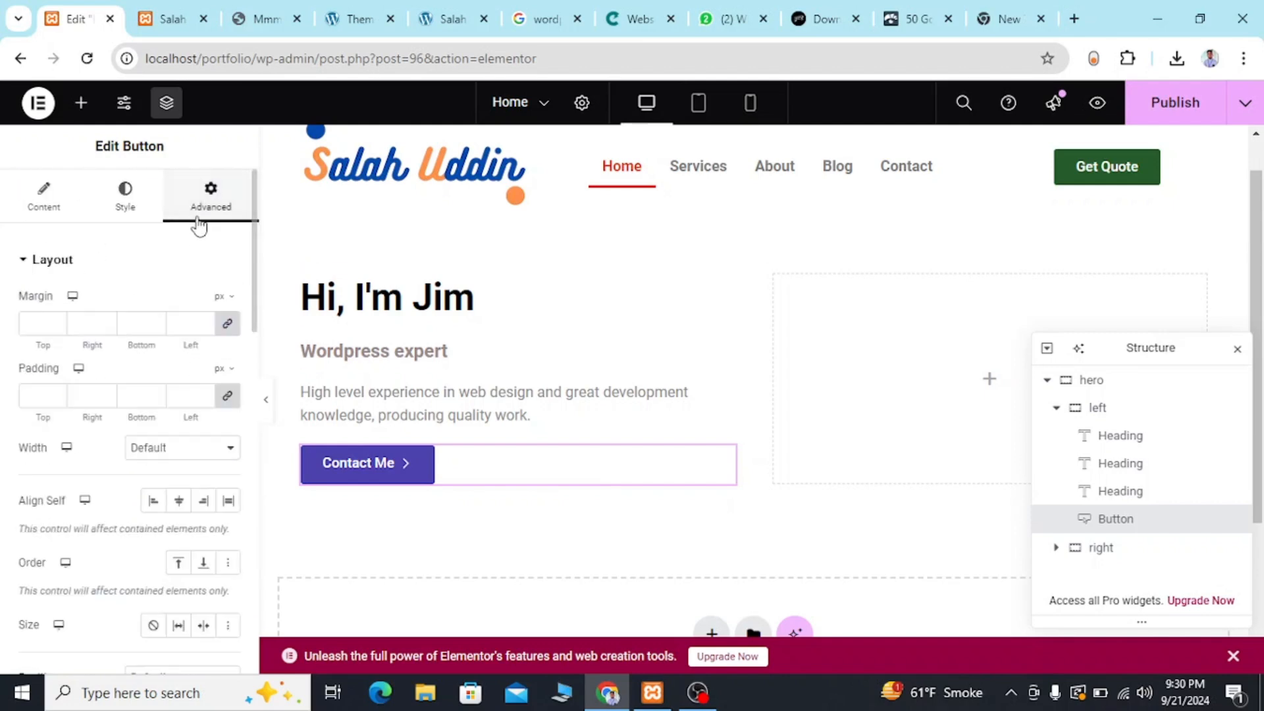
{"action": "scroll", "coordinate": [141, 449], "scroll_direction": "down", "scroll_amount": 2}
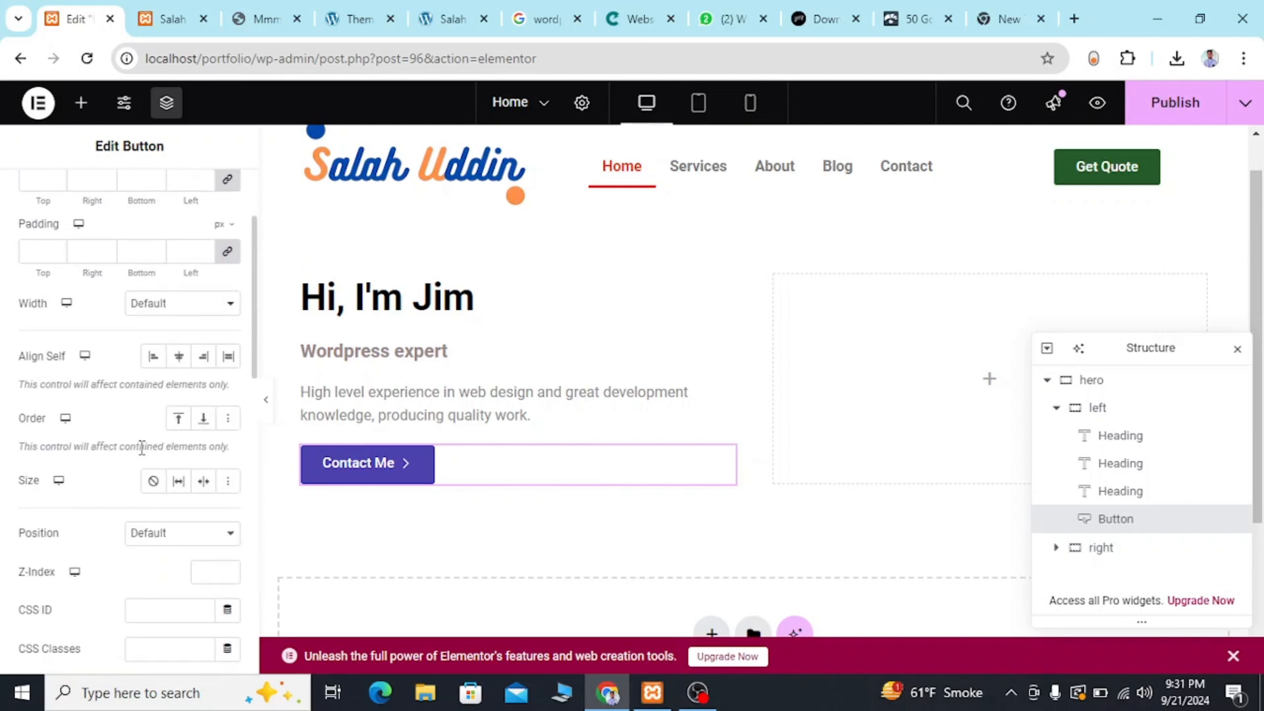
{"action": "scroll", "coordinate": [141, 448], "scroll_direction": "down", "scroll_amount": 2}
{"action": "scroll", "coordinate": [141, 453], "scroll_direction": "up", "scroll_amount": 5}
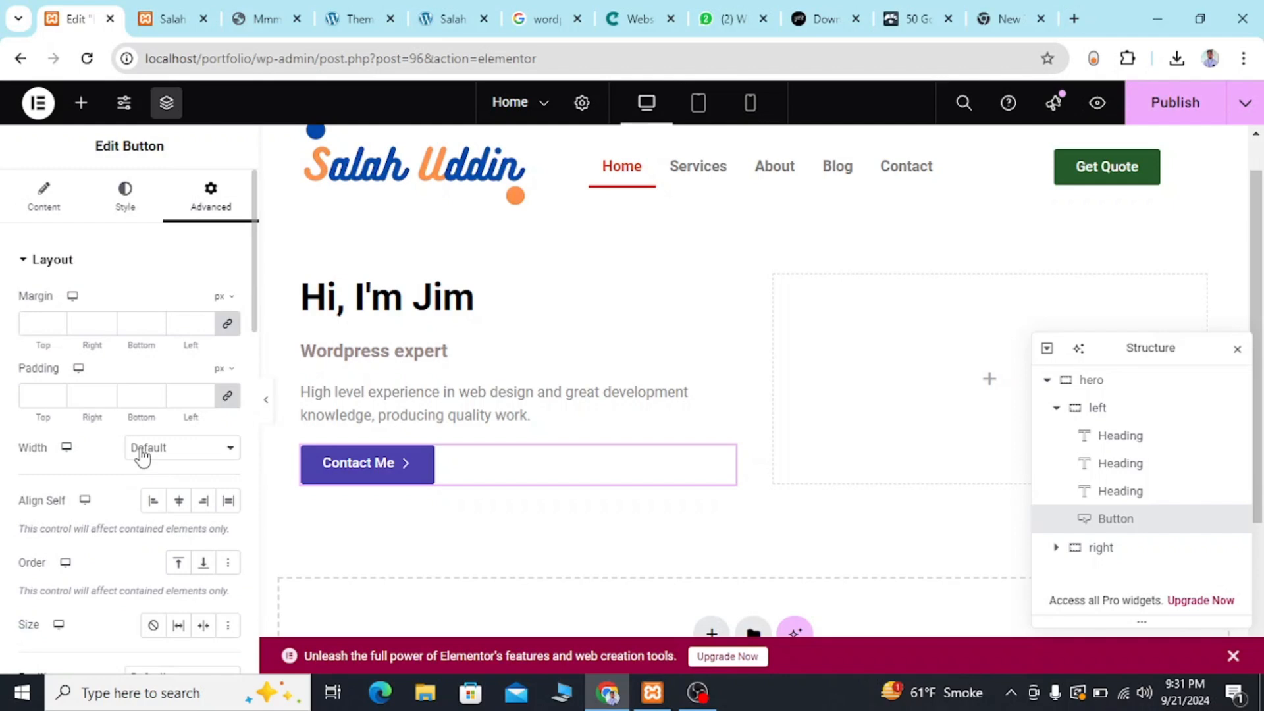
{"action": "left_click", "coordinate": [246, 21]}
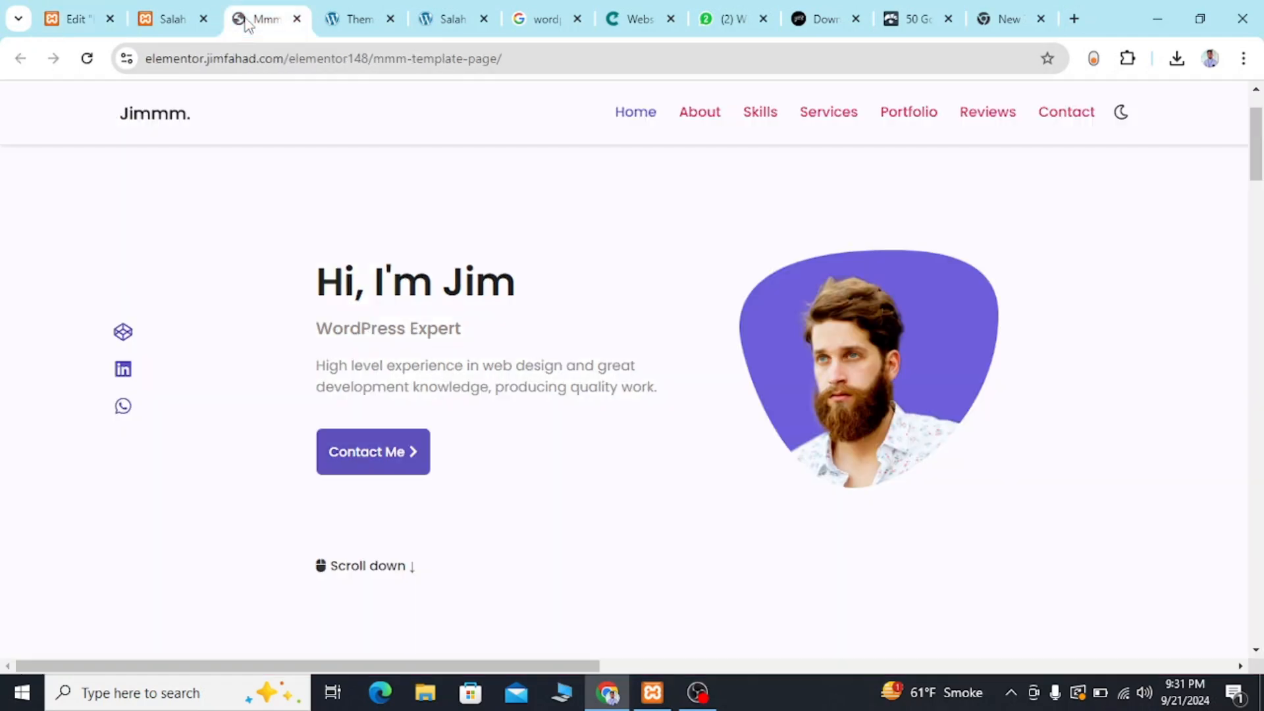
{"action": "left_click", "coordinate": [63, 5]}
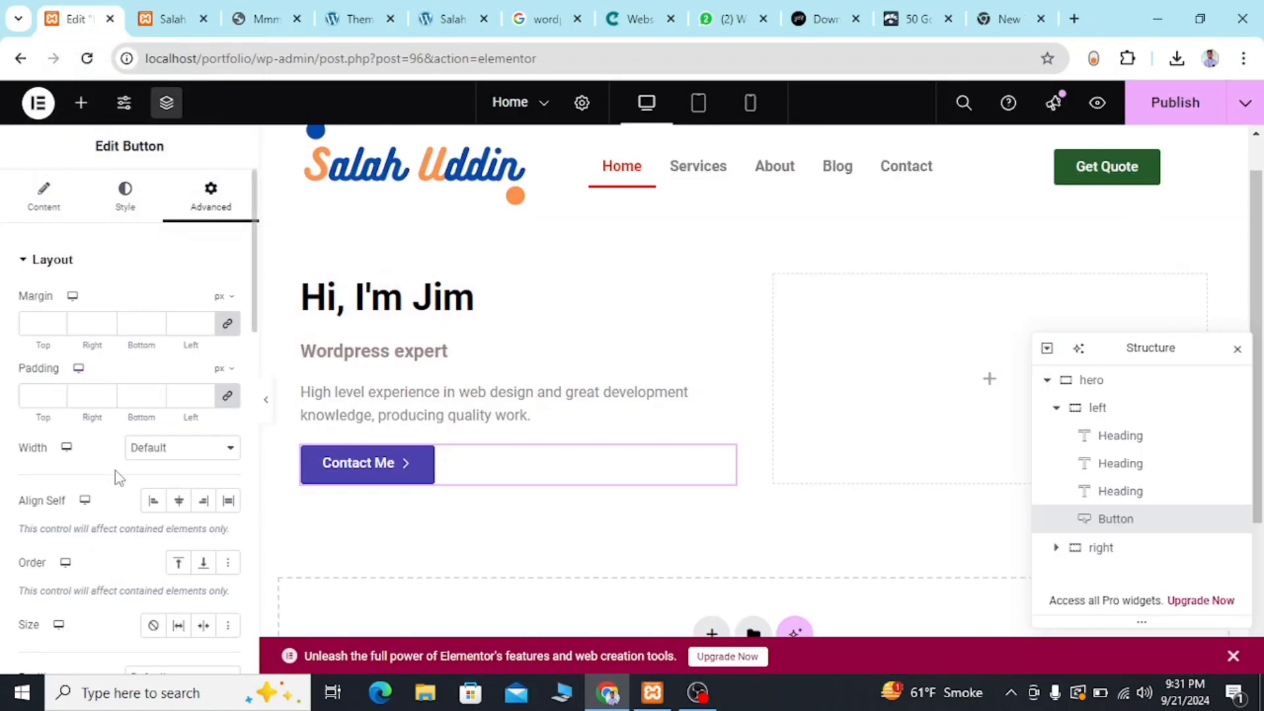
Try unlinked top paddings of 20 px and 10 px in the Contact Me button's advanced layout settings.
{"action": "left_click", "coordinate": [225, 396]}
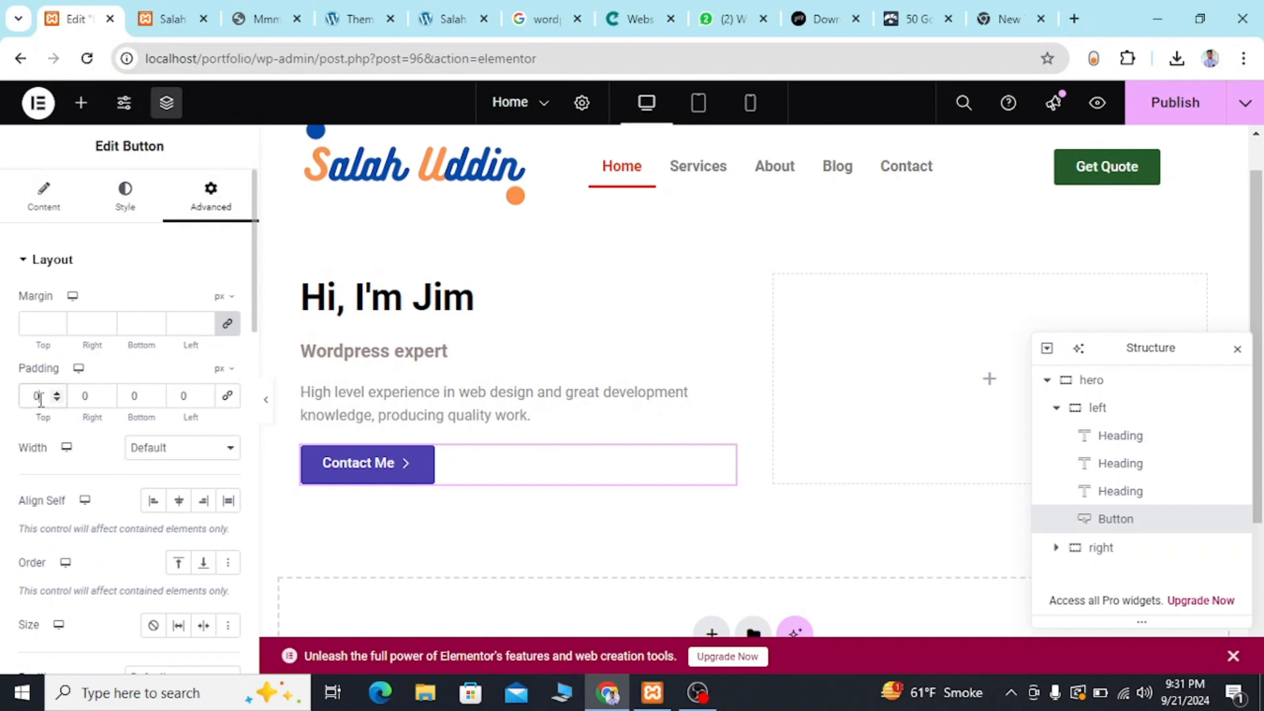
{"action": "type", "text": "20"}
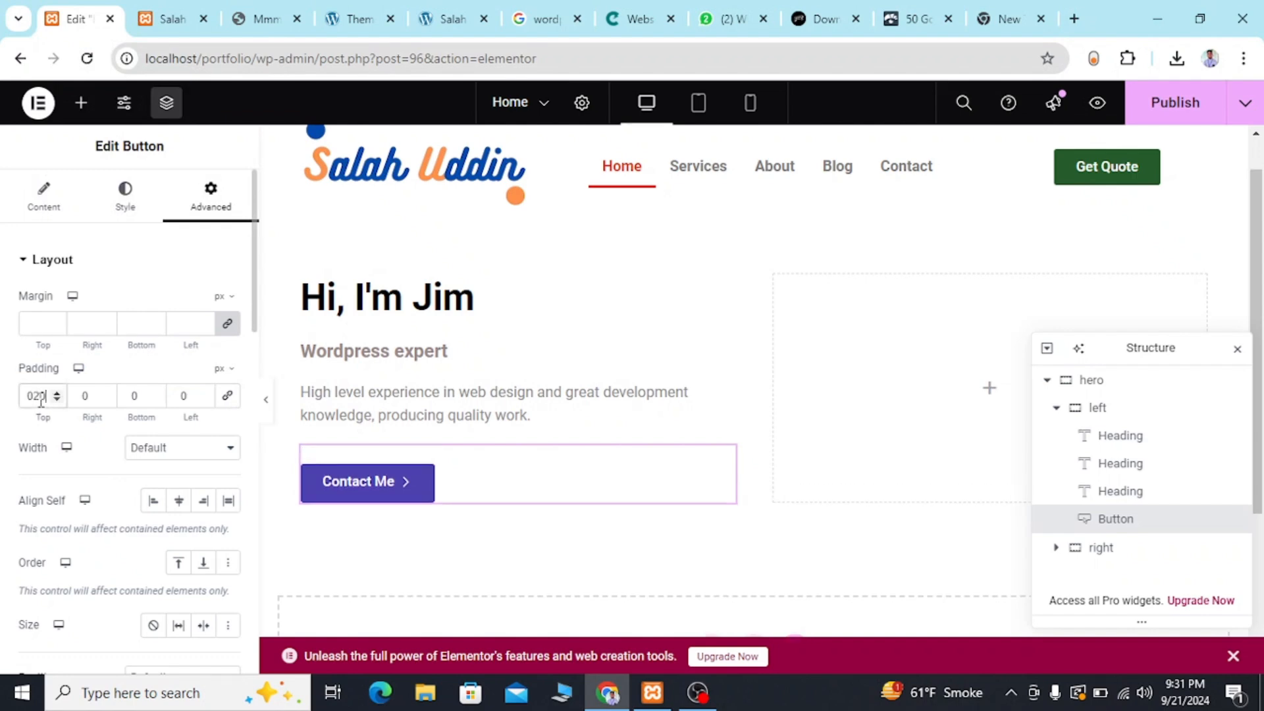
{"action": "key", "text": "BackSpace"}
{"action": "key", "text": "BackSpace"}
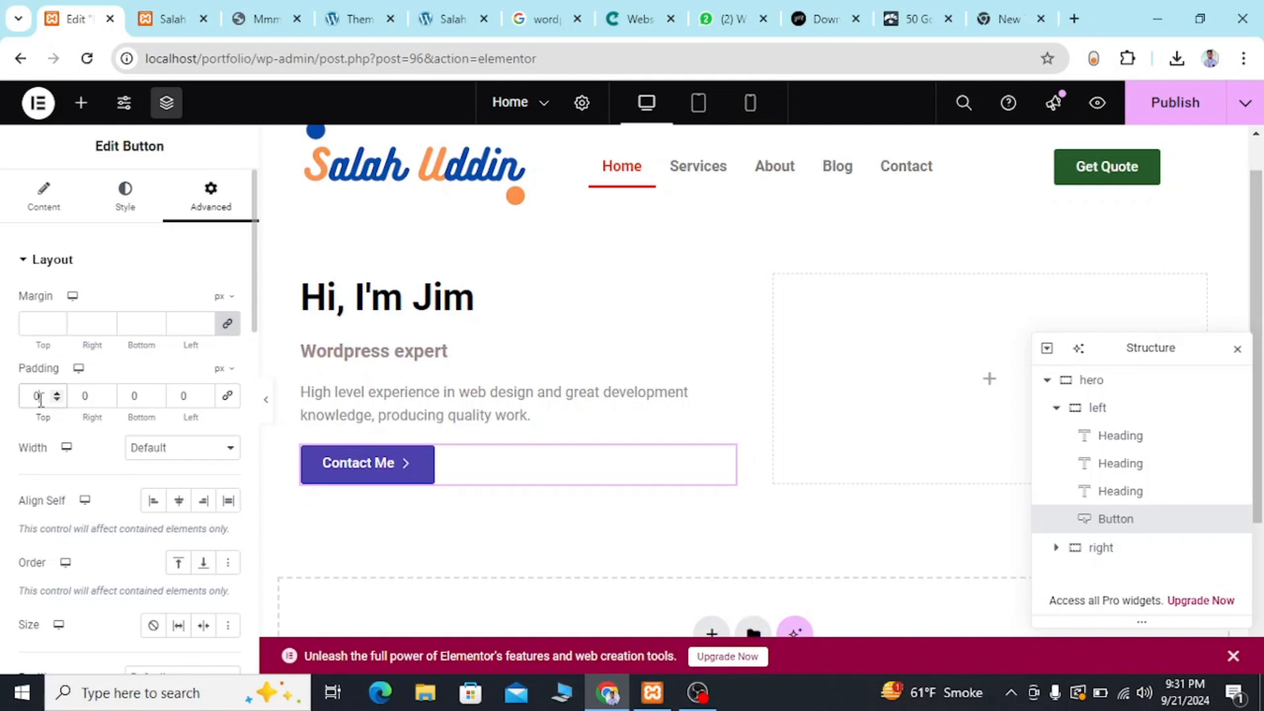
{"action": "type", "text": "10"}
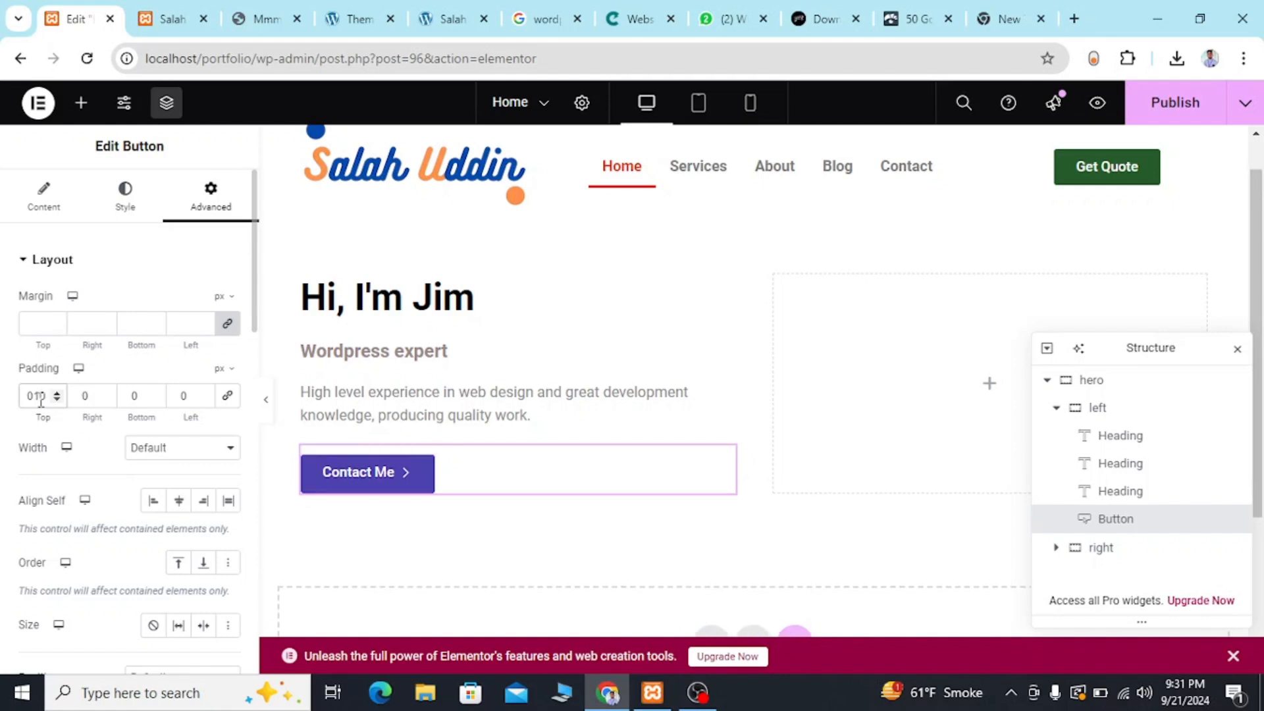
{"action": "key", "text": "BackSpace"}
{"action": "key", "text": "BackSpace"}
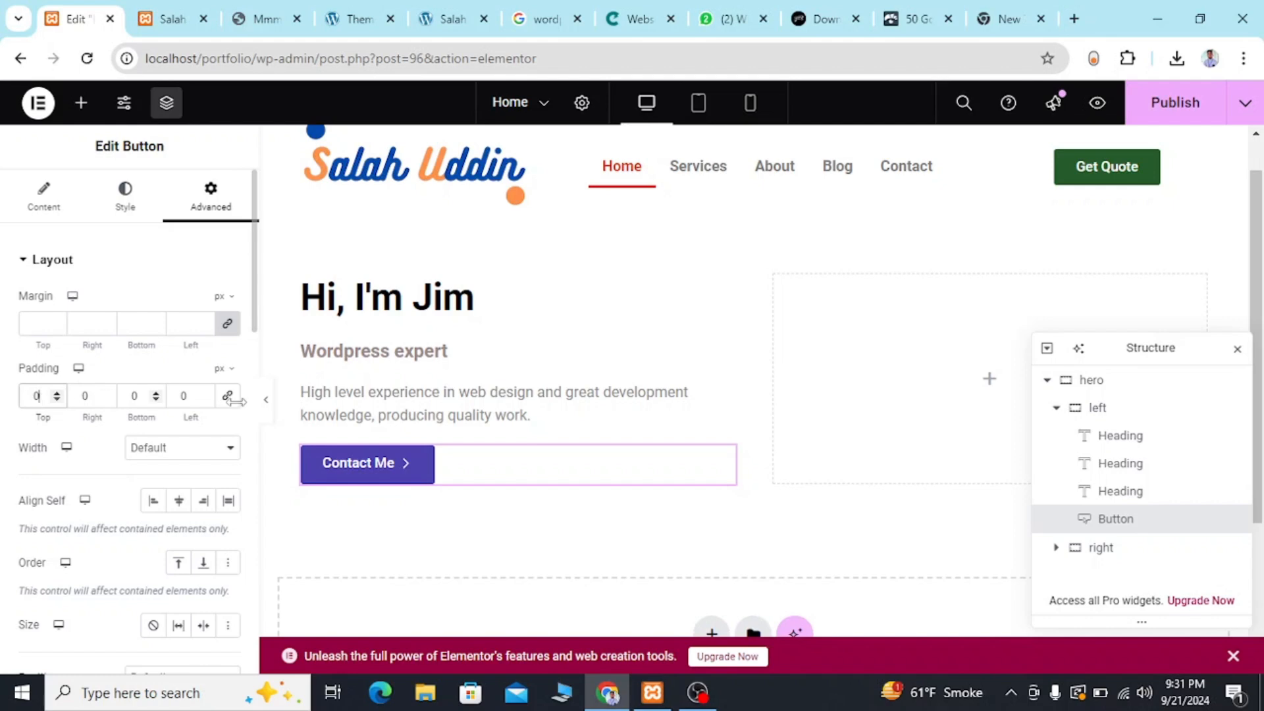
Try a uniform 10 px padding on all sides in the Contact Me button's style settings, and clear it.
{"action": "scroll", "coordinate": [166, 339], "scroll_direction": "down", "scroll_amount": 1}
{"action": "scroll", "coordinate": [166, 338], "scroll_direction": "down", "scroll_amount": 10}
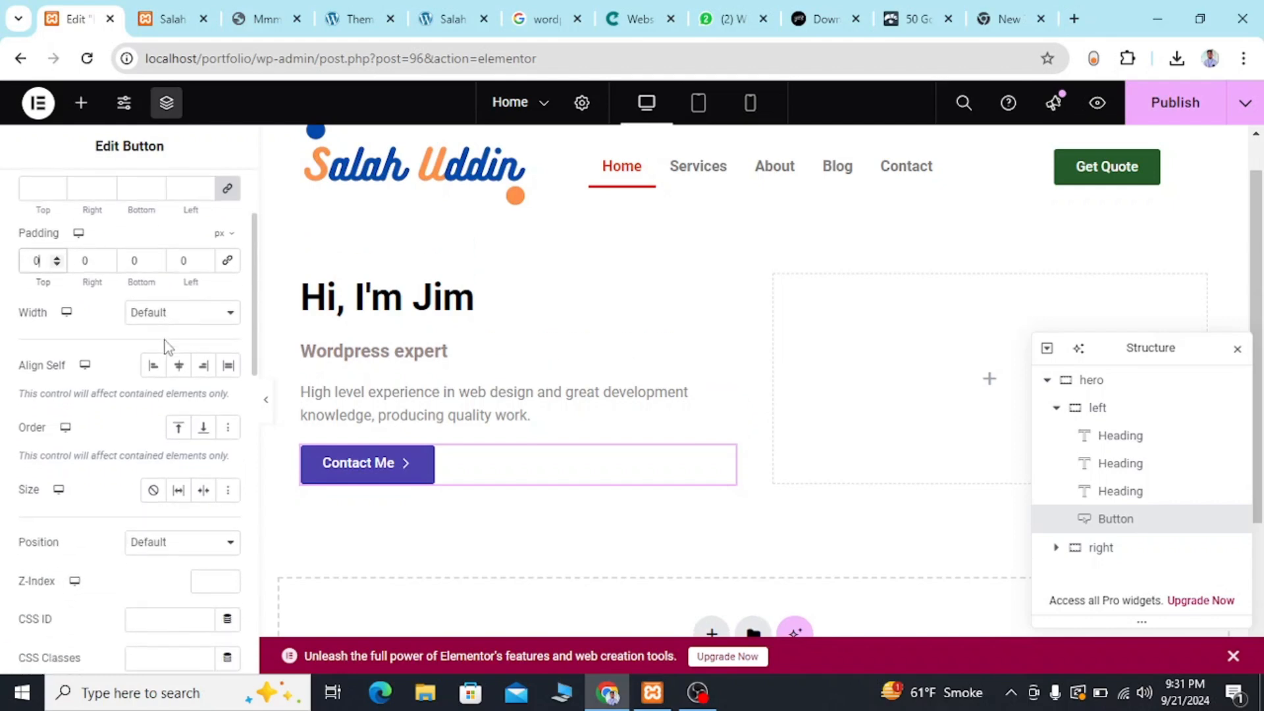
{"action": "scroll", "coordinate": [164, 342], "scroll_direction": "up", "scroll_amount": 12}
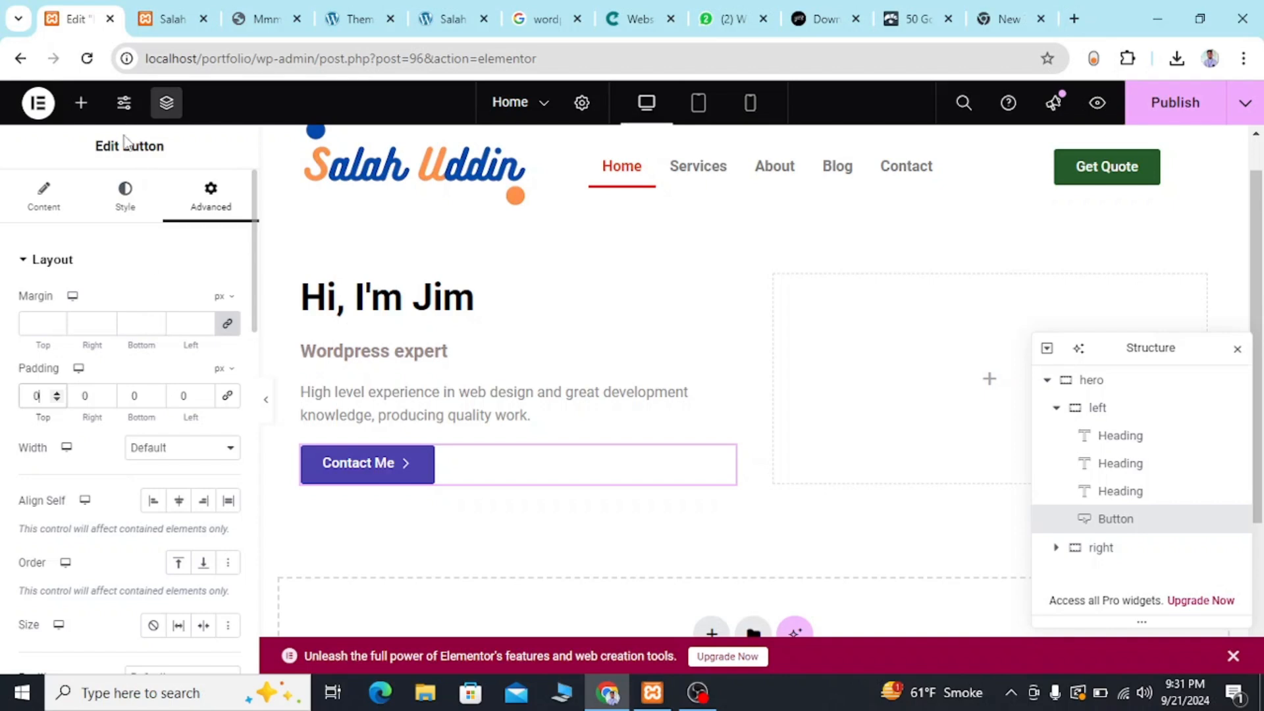
{"action": "left_click", "coordinate": [112, 214]}
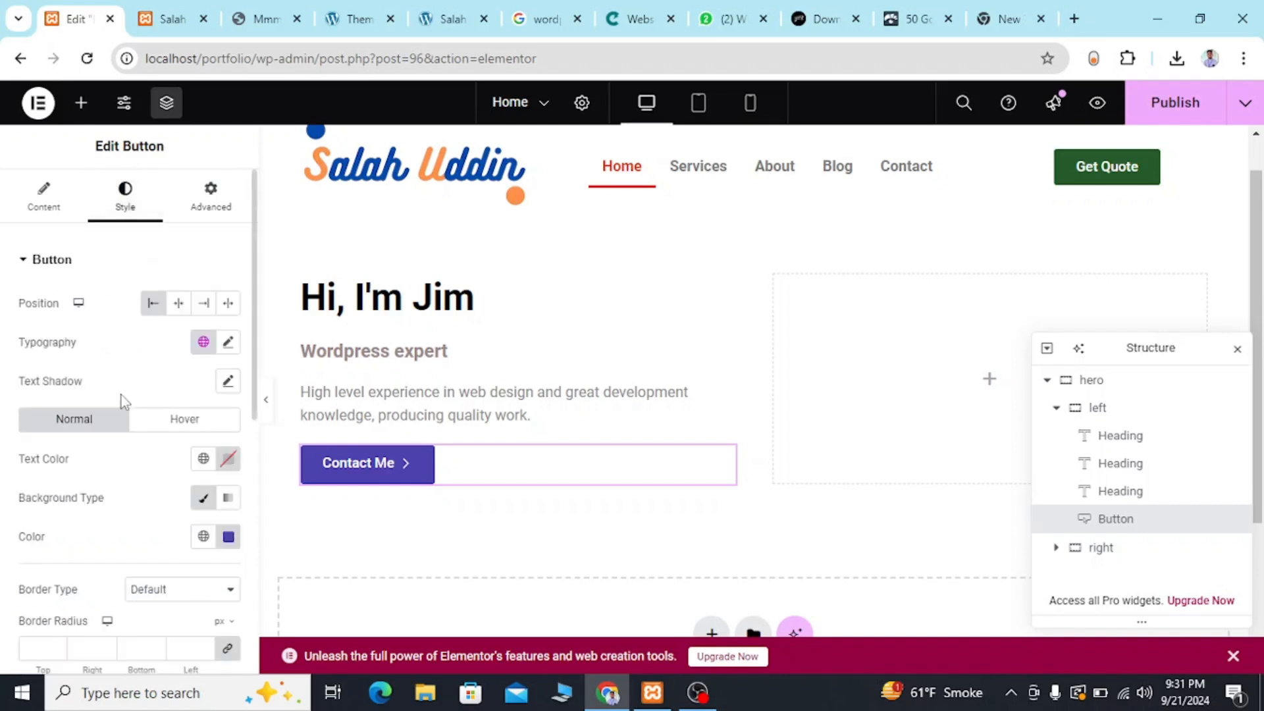
{"action": "scroll", "coordinate": [81, 447], "scroll_direction": "down", "scroll_amount": 2}
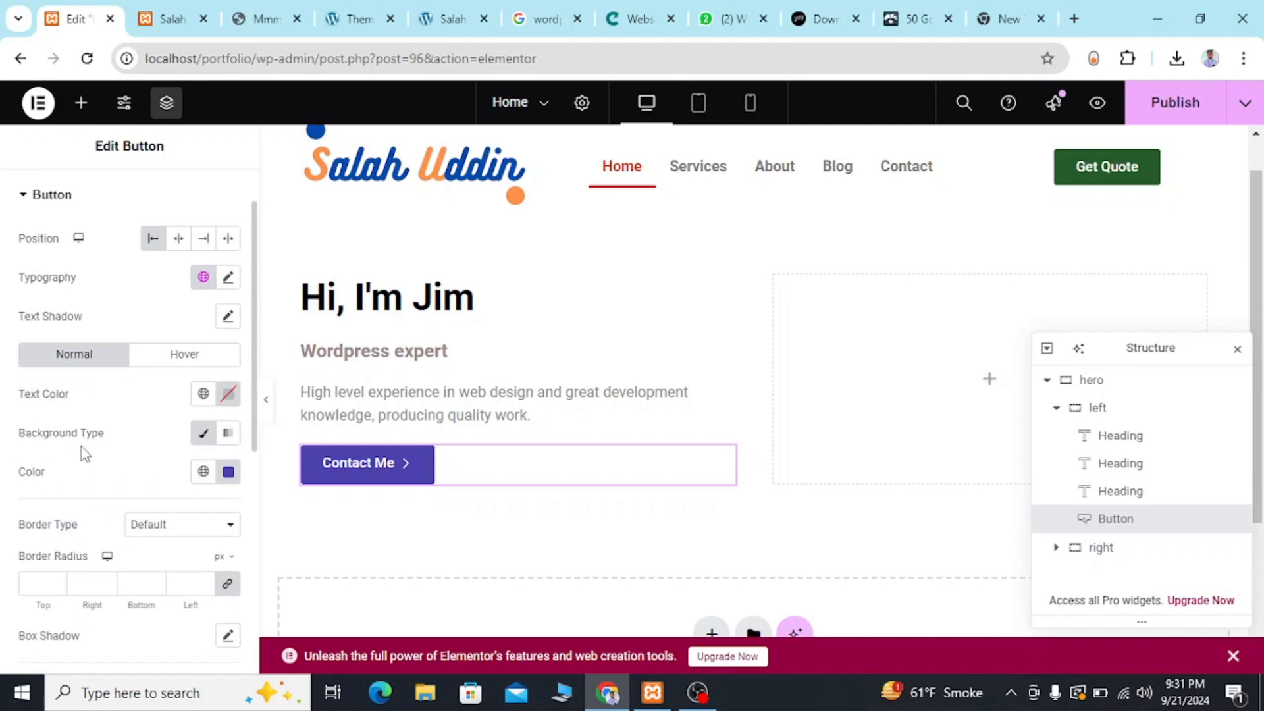
{"action": "scroll", "coordinate": [81, 447], "scroll_direction": "down", "scroll_amount": 3}
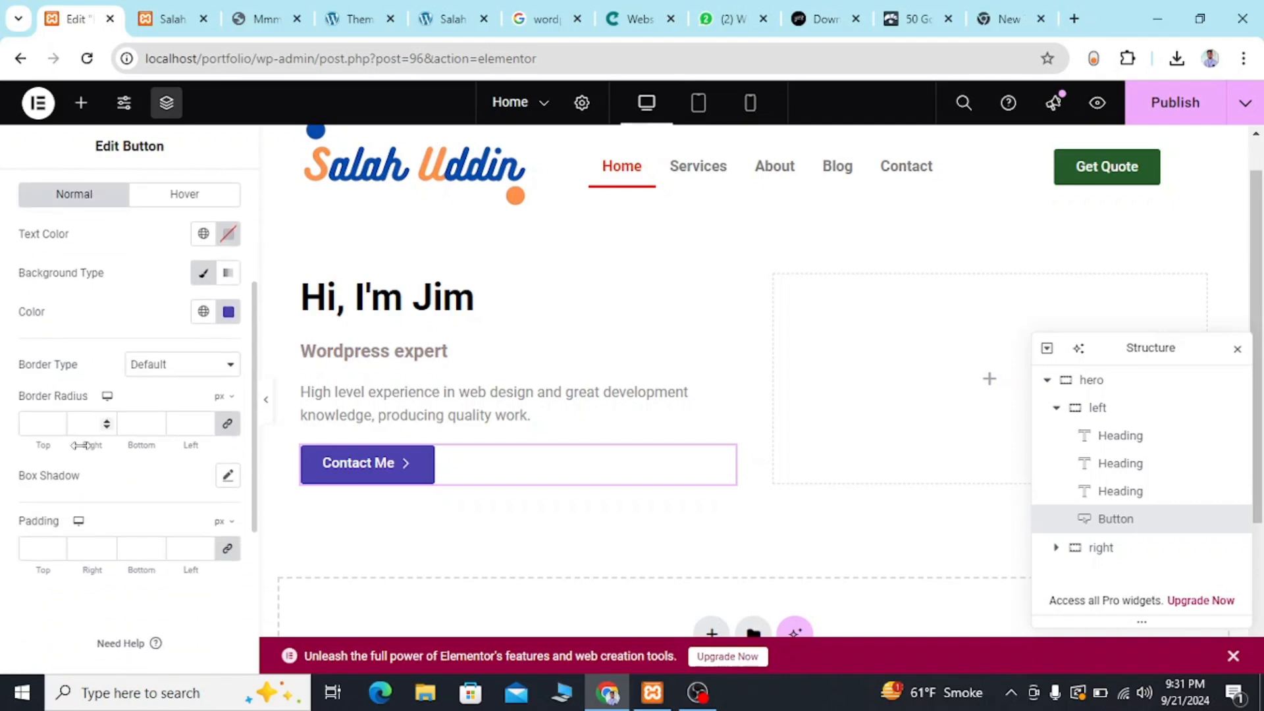
{"action": "scroll", "coordinate": [81, 446], "scroll_direction": "down", "scroll_amount": 1}
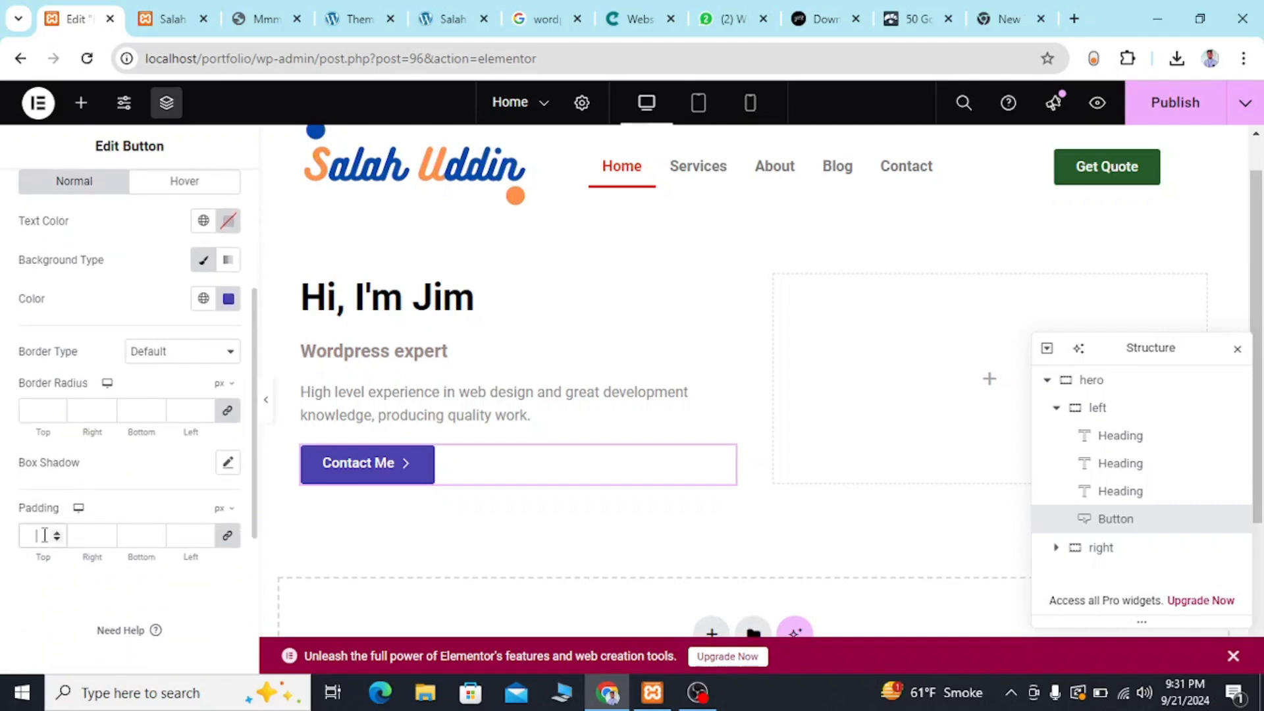
{"action": "type", "text": "10"}
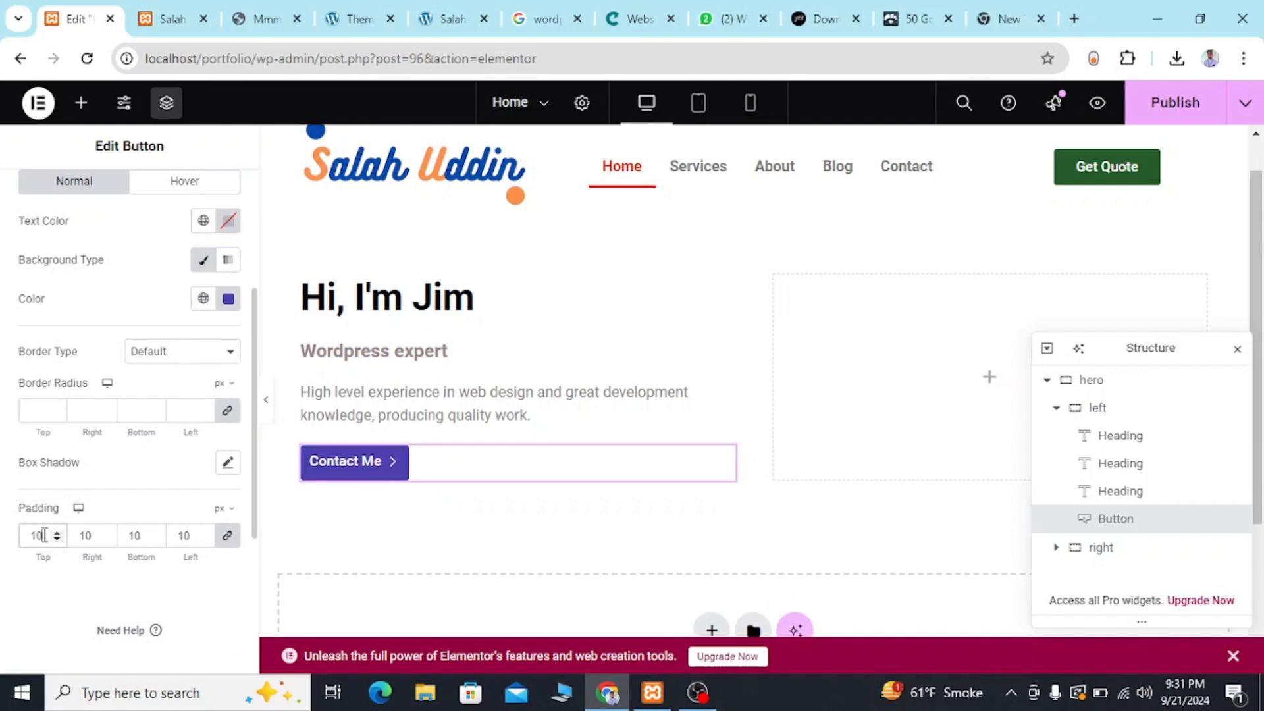
{"action": "key", "text": "BackSpace"}
{"action": "key", "text": "BackSpace"}
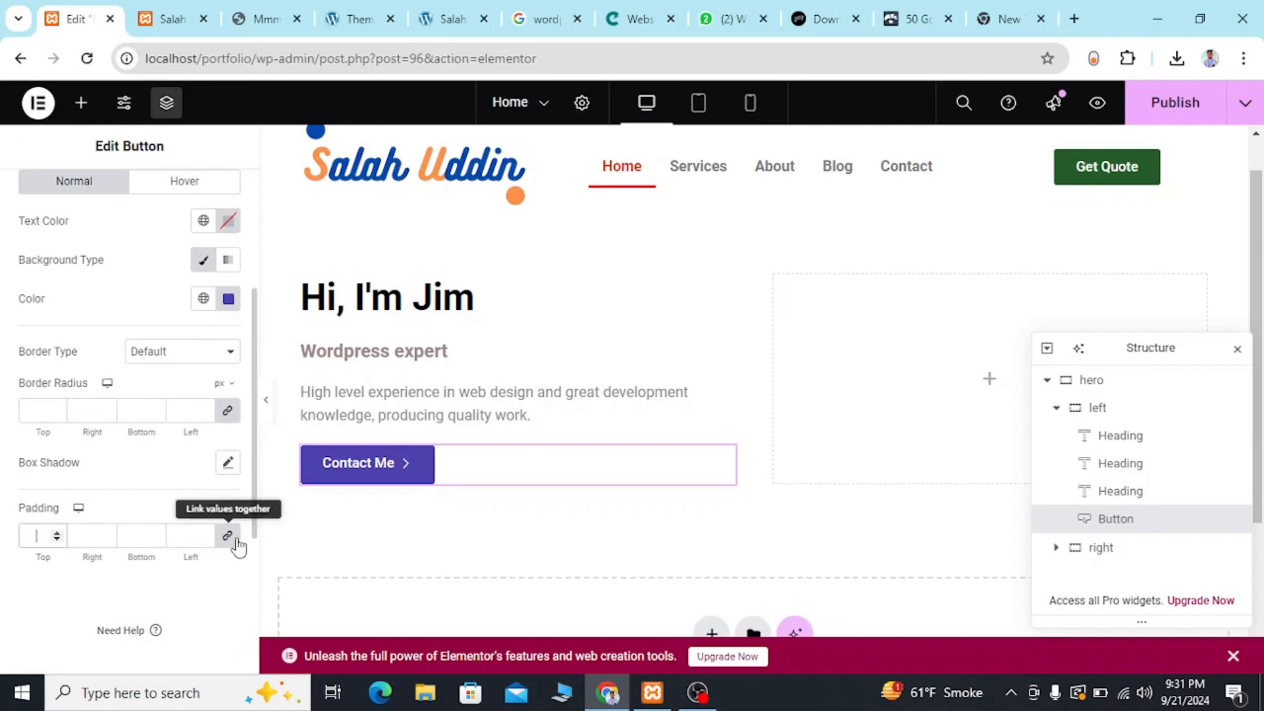
Set the Contact Me button's padding to 15 px top and bottom and 10 px right and left, and compare it with the reference template.
{"action": "type", "text": "0"}
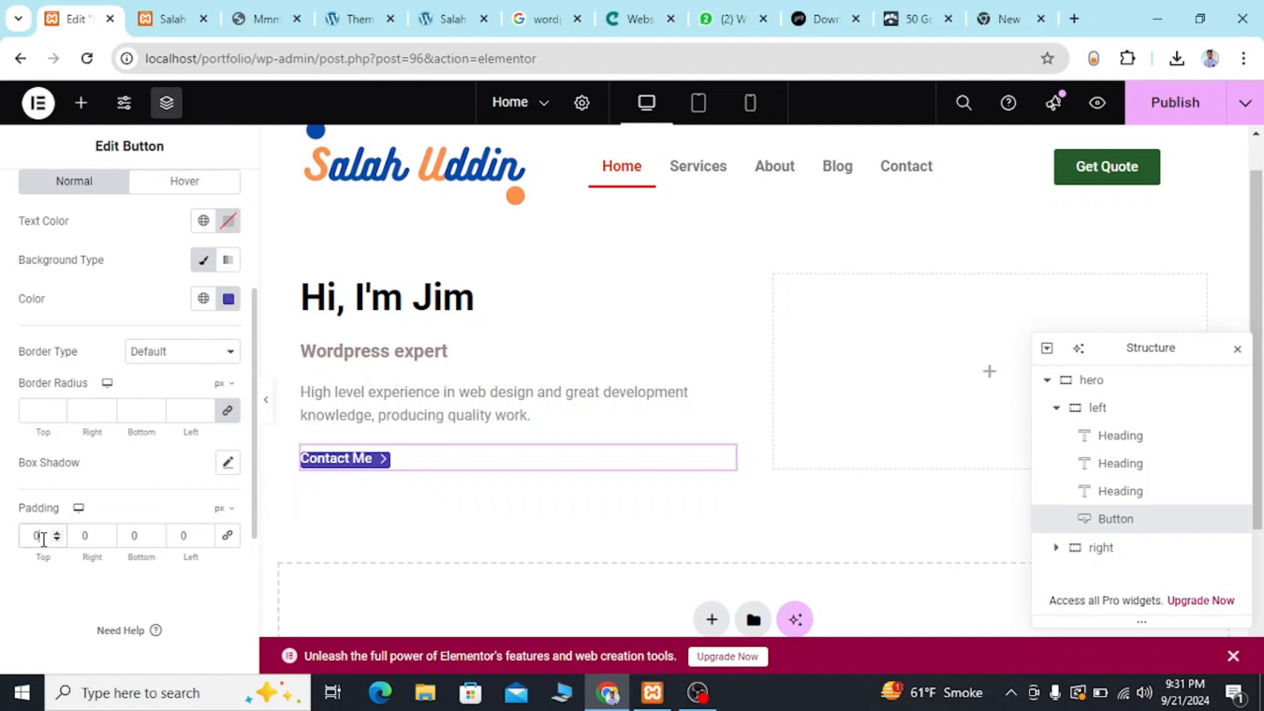
{"action": "type", "text": "10"}
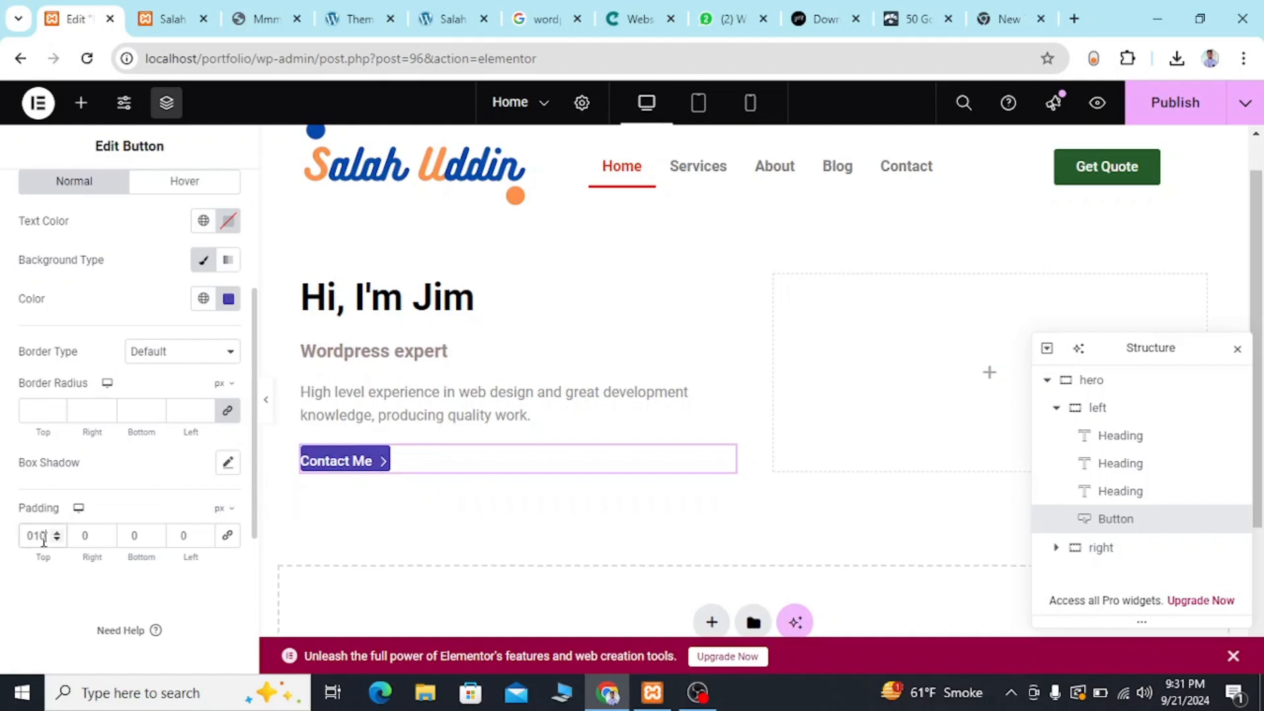
{"action": "key", "text": "BackSpace"}
{"action": "key", "text": "BackSpace"}
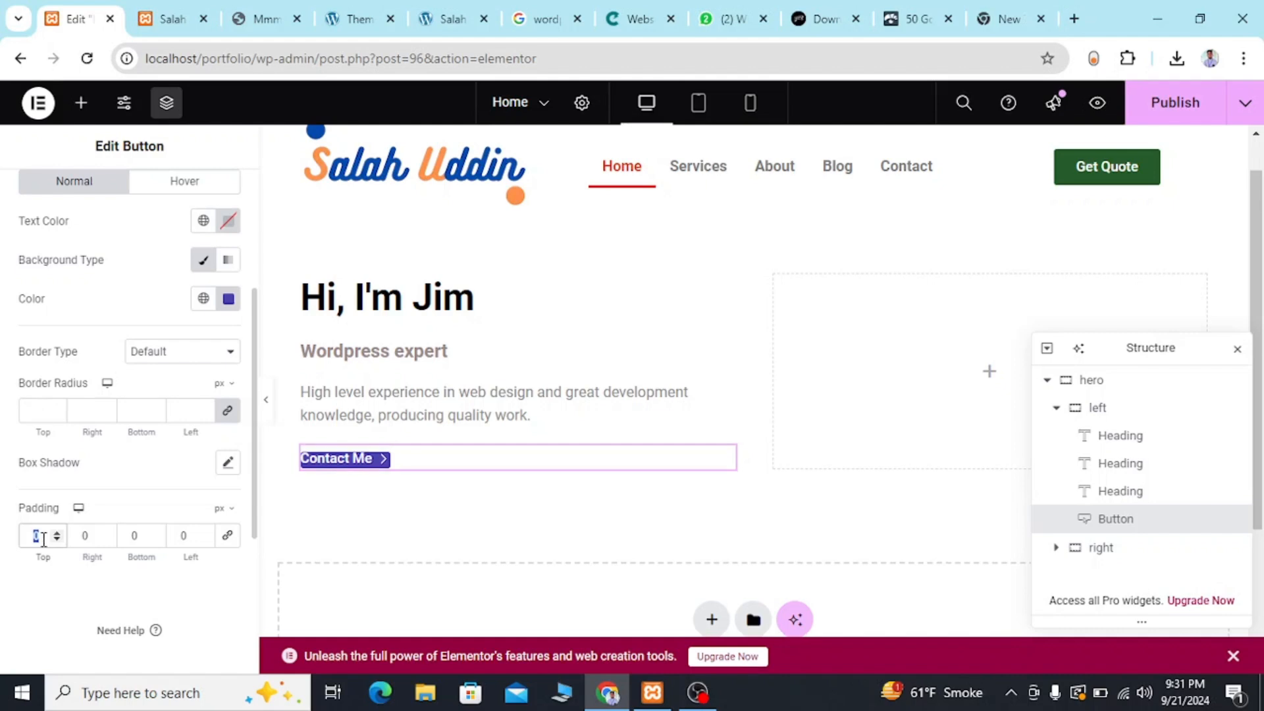
{"action": "type", "text": "15"}
{"action": "left_click", "coordinate": [93, 529]}
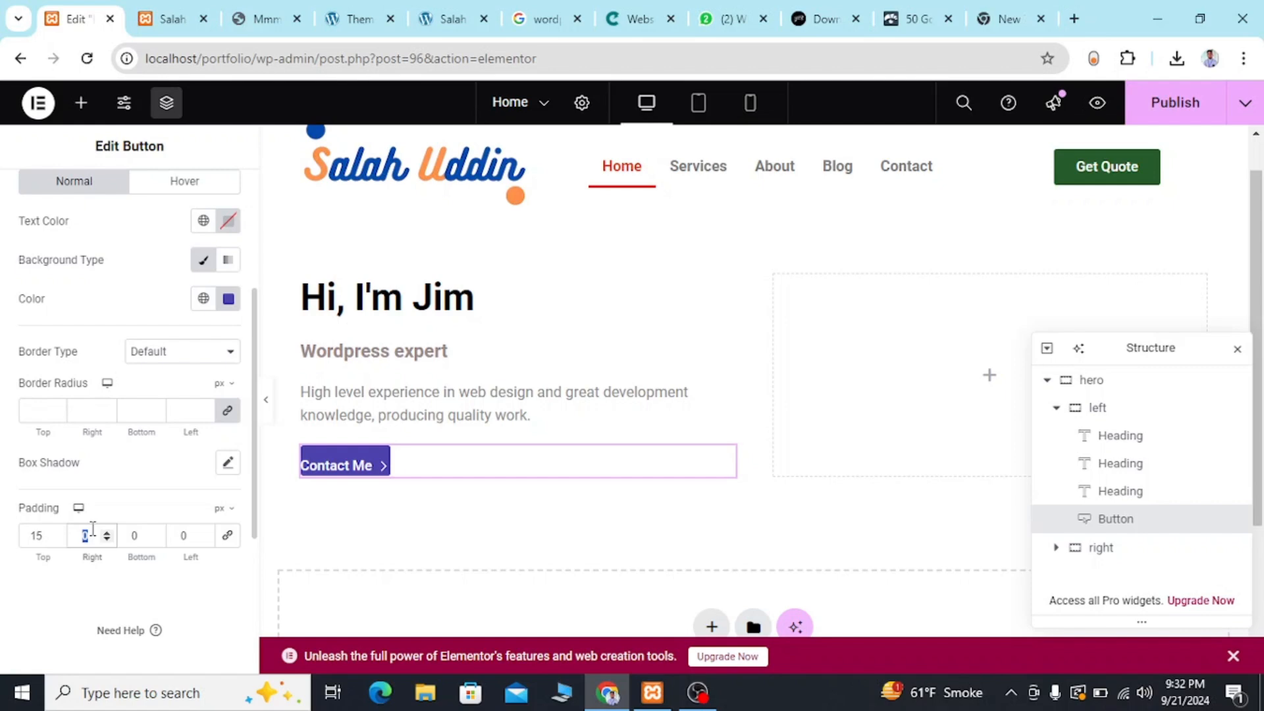
{"action": "type", "text": "10"}
{"action": "left_click", "coordinate": [138, 535]}
{"action": "type", "text": "15"}
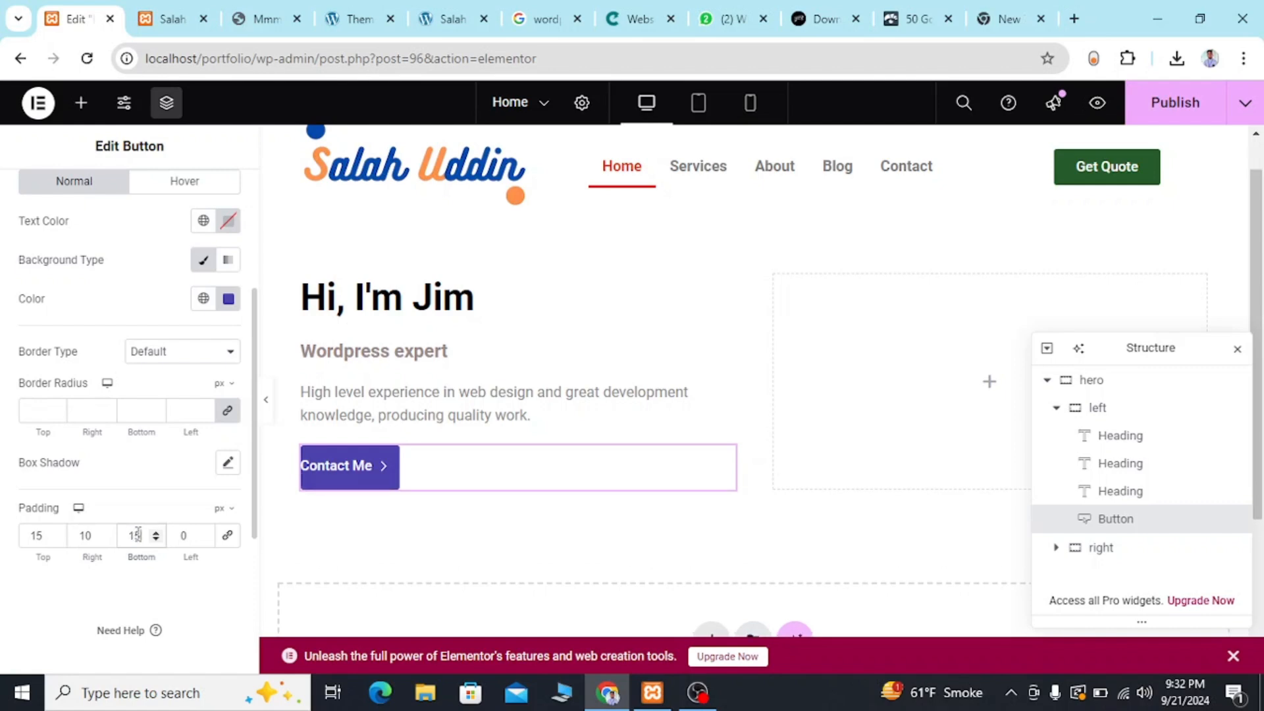
{"action": "left_click", "coordinate": [184, 536]}
{"action": "type", "text": "10"}
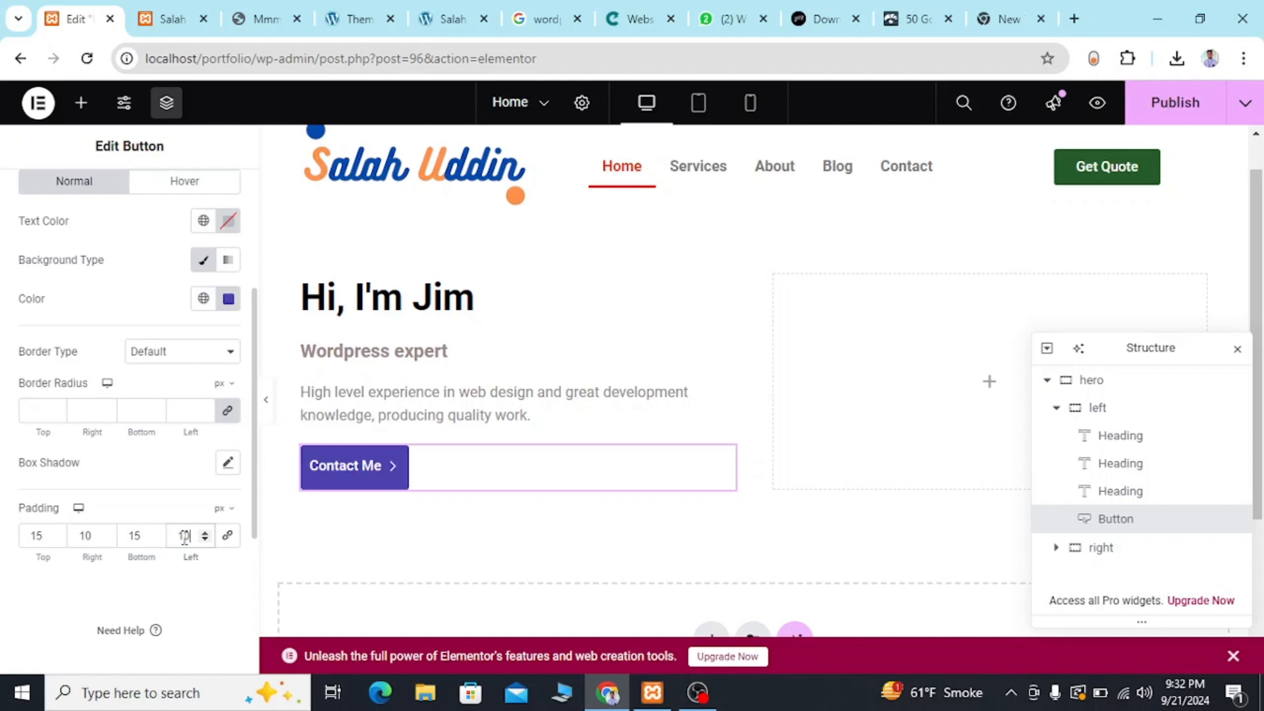
{"action": "left_click", "coordinate": [250, 8]}
{"action": "left_click", "coordinate": [80, 19]}
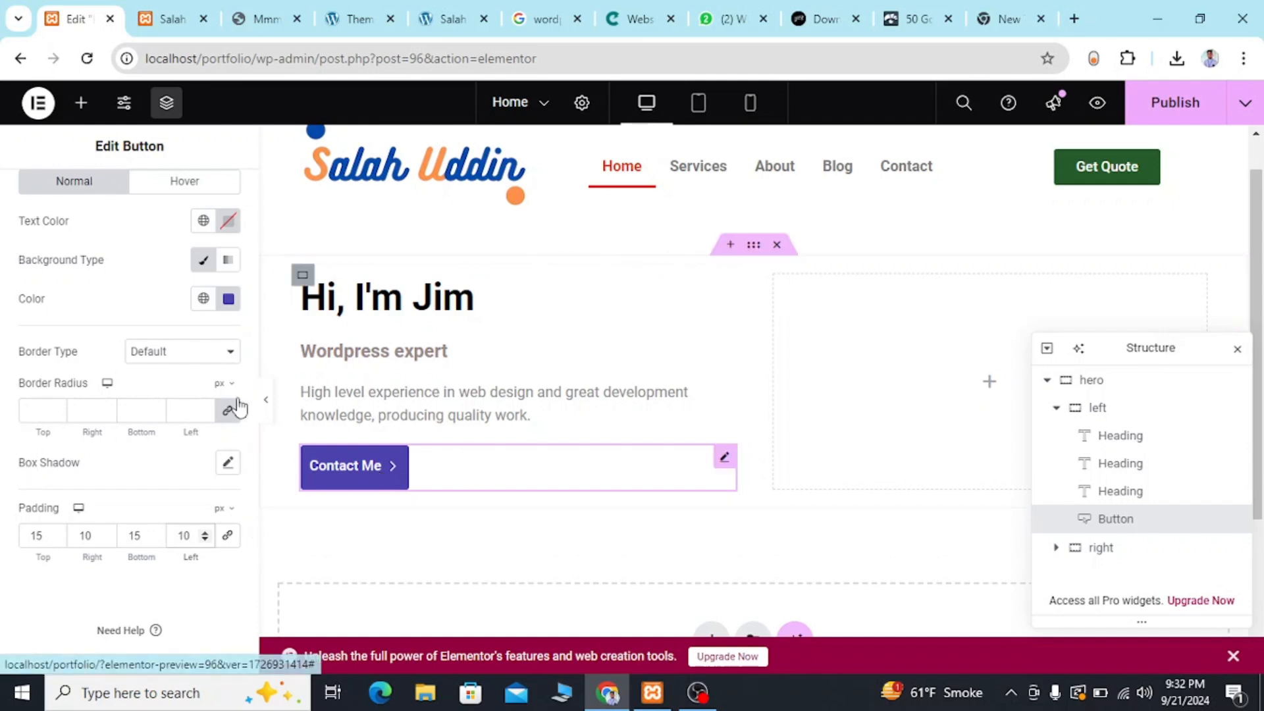
Choose the classic background type for the Contact Me button's hover state.
{"action": "scroll", "coordinate": [180, 322], "scroll_direction": "up", "scroll_amount": 3}
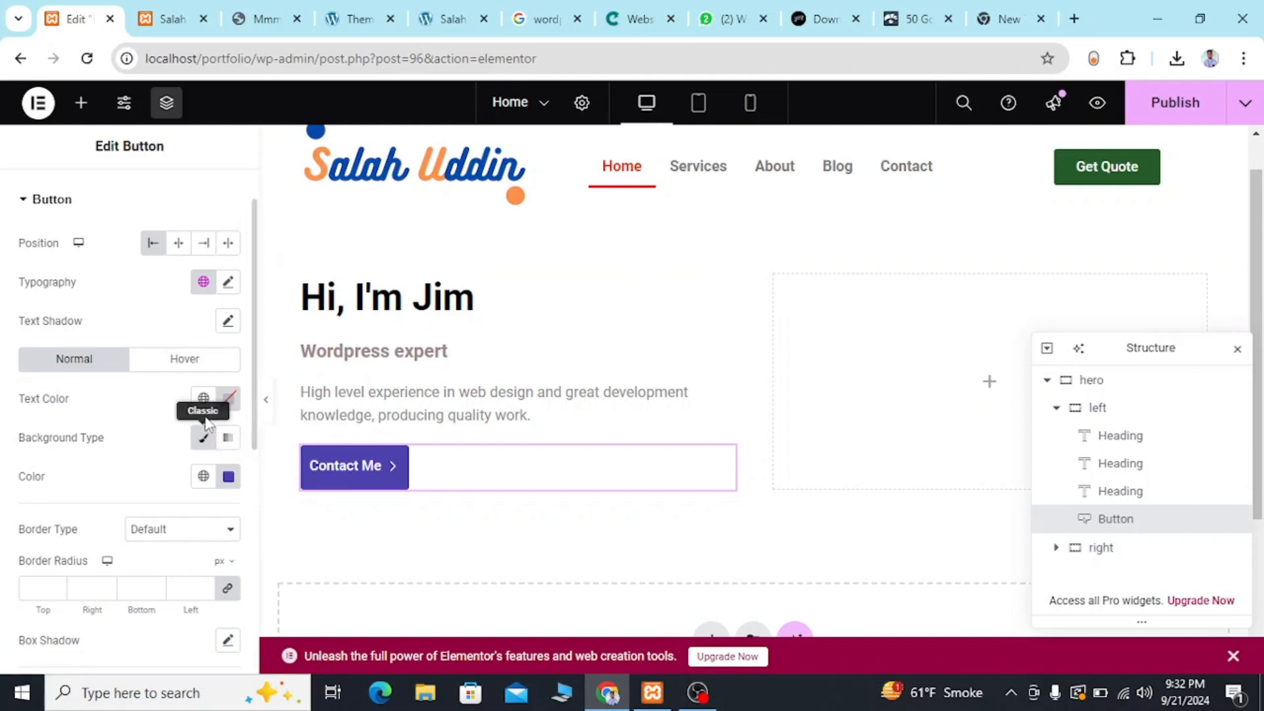
{"action": "left_click", "coordinate": [177, 364]}
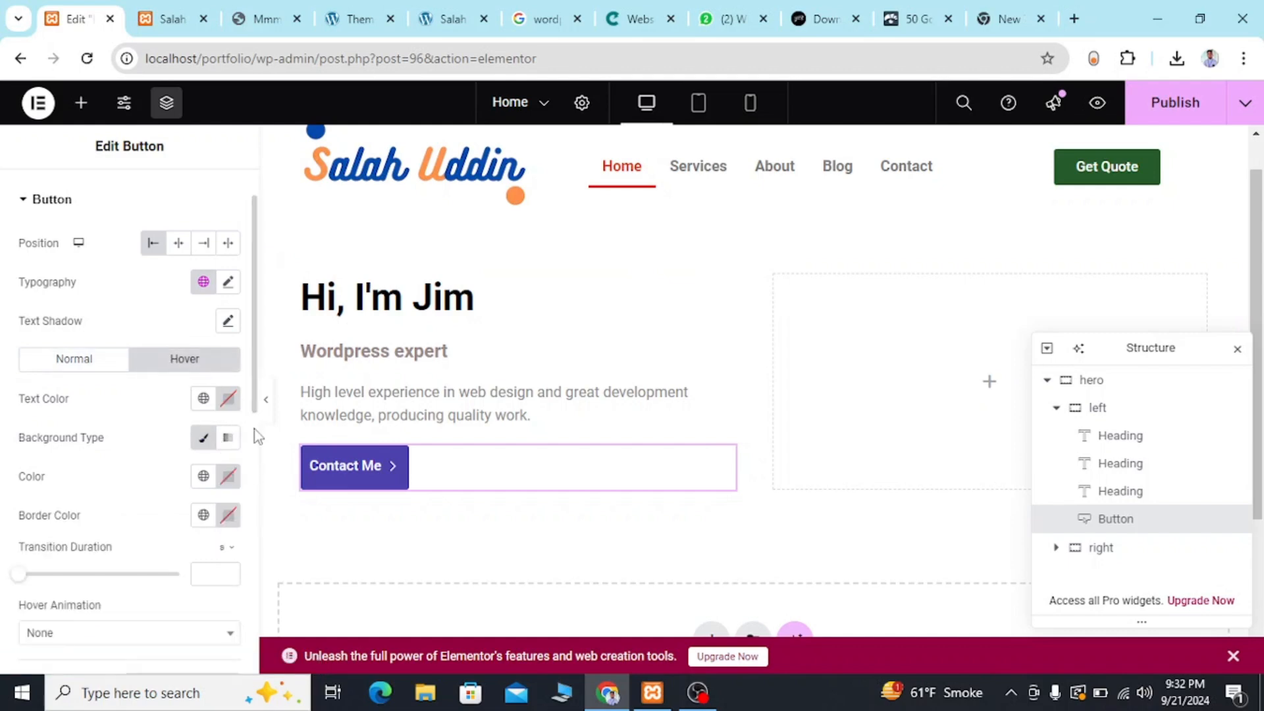
{"action": "left_click", "coordinate": [208, 440]}
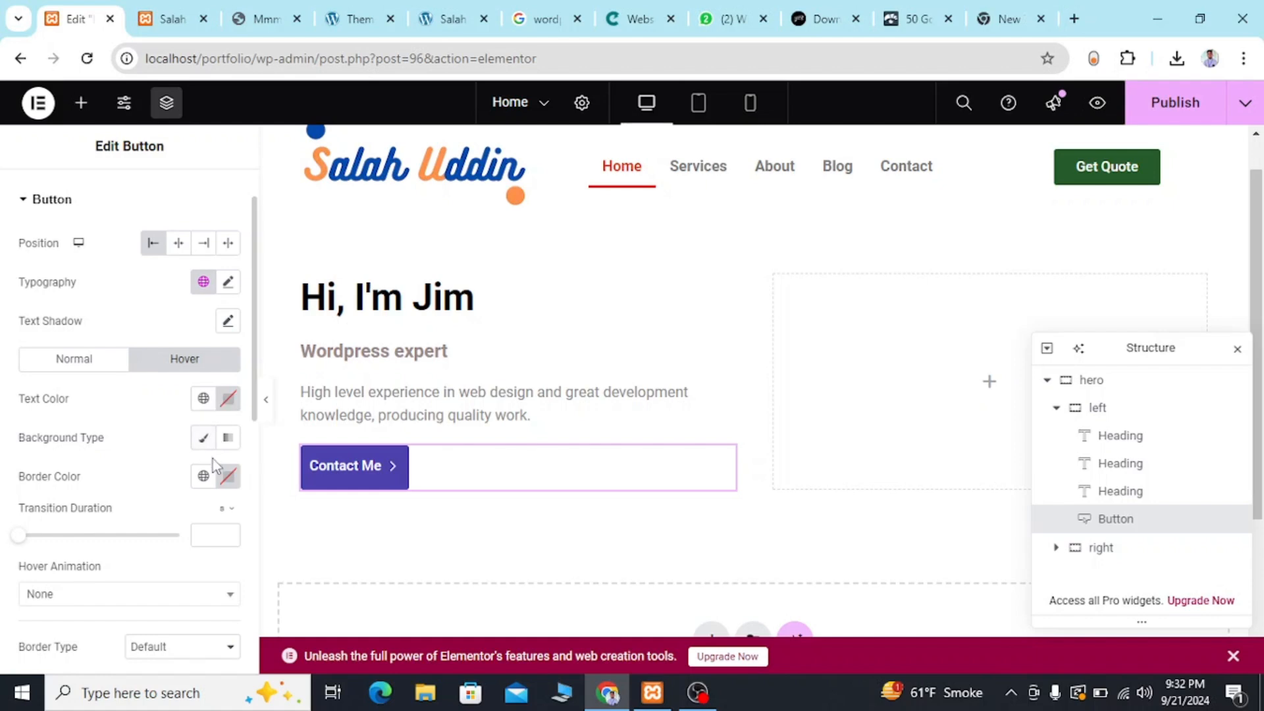
{"action": "left_click", "coordinate": [202, 443]}
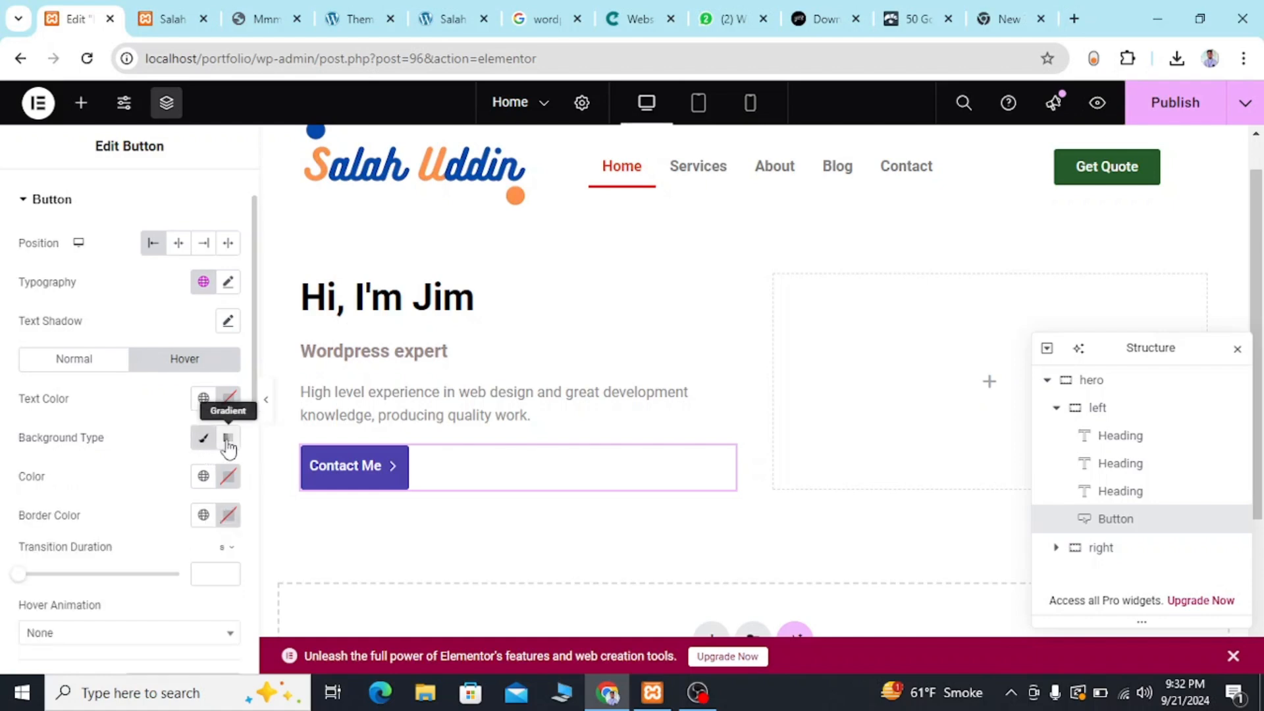
{"action": "left_click", "coordinate": [205, 445]}
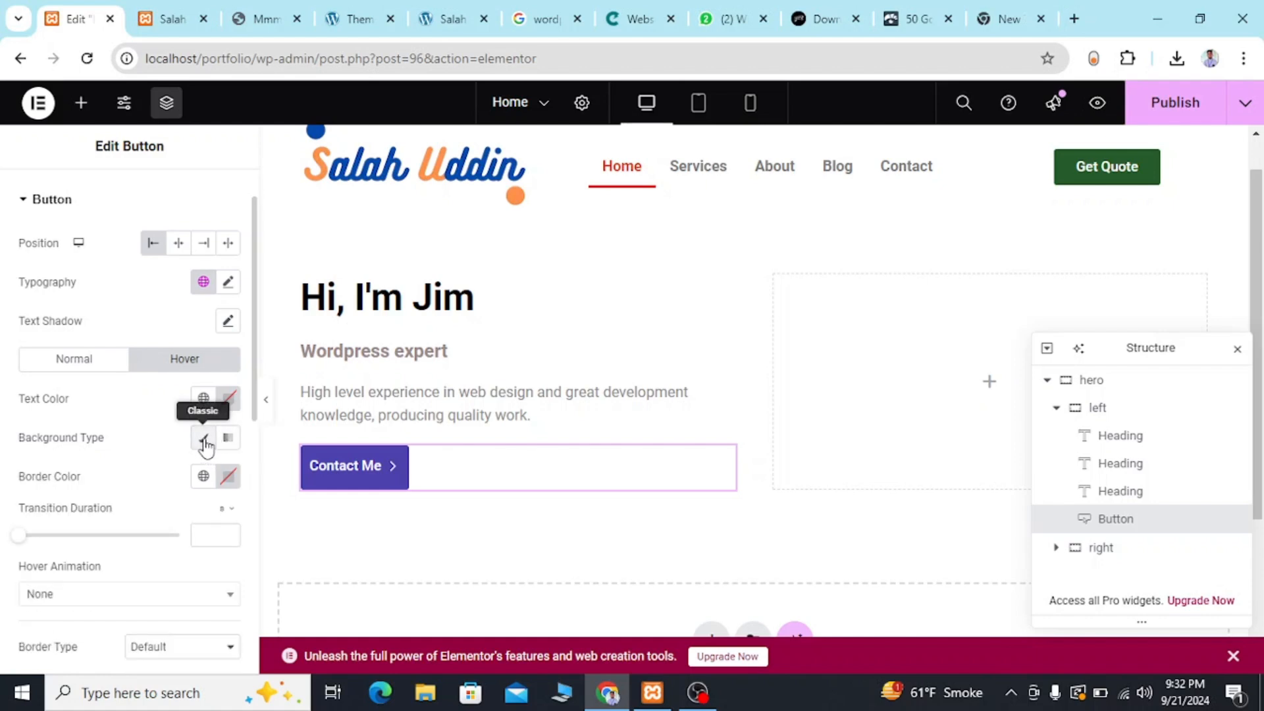
{"action": "left_click", "coordinate": [204, 445]}
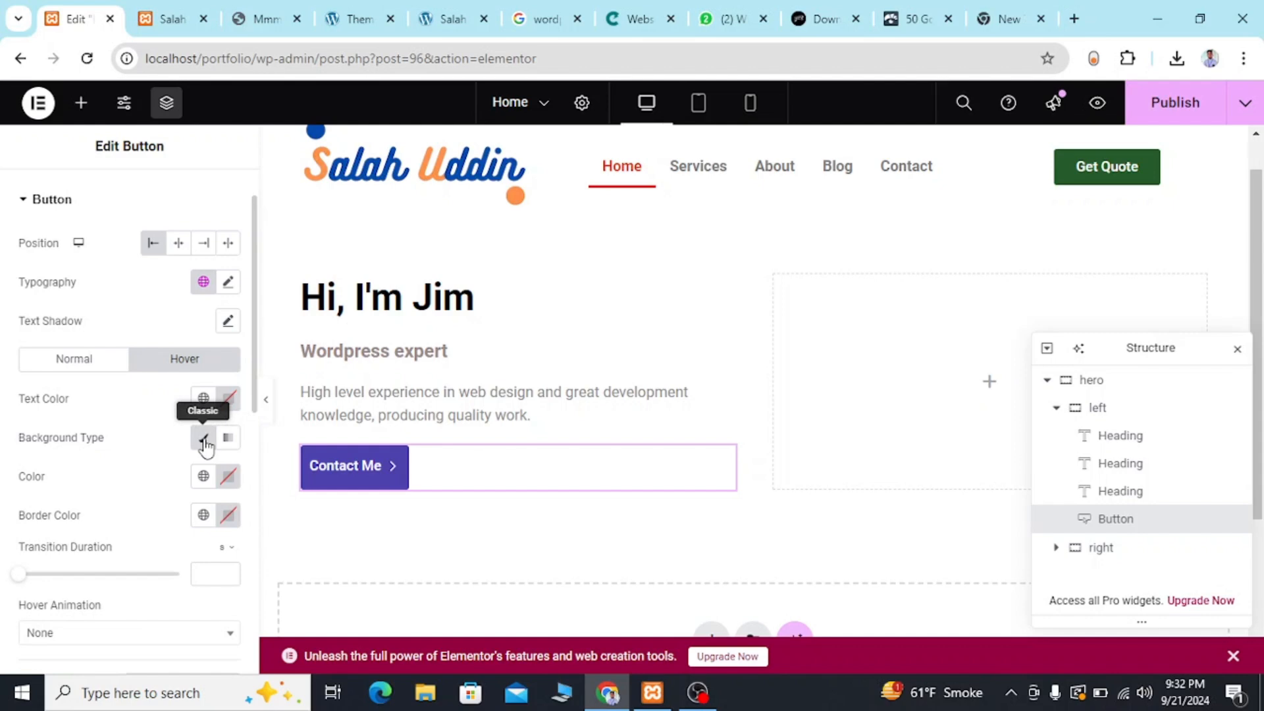
{"action": "left_click", "coordinate": [205, 444]}
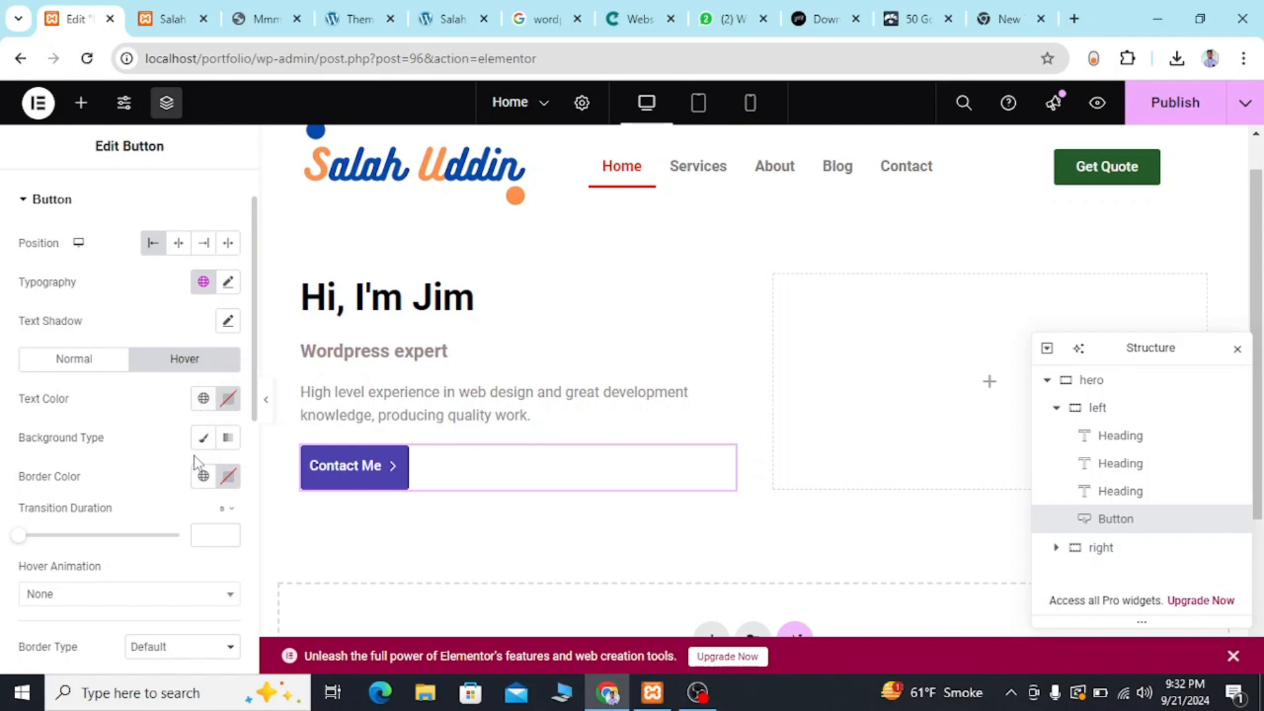
{"action": "scroll", "coordinate": [197, 467], "scroll_direction": "down", "scroll_amount": 2}
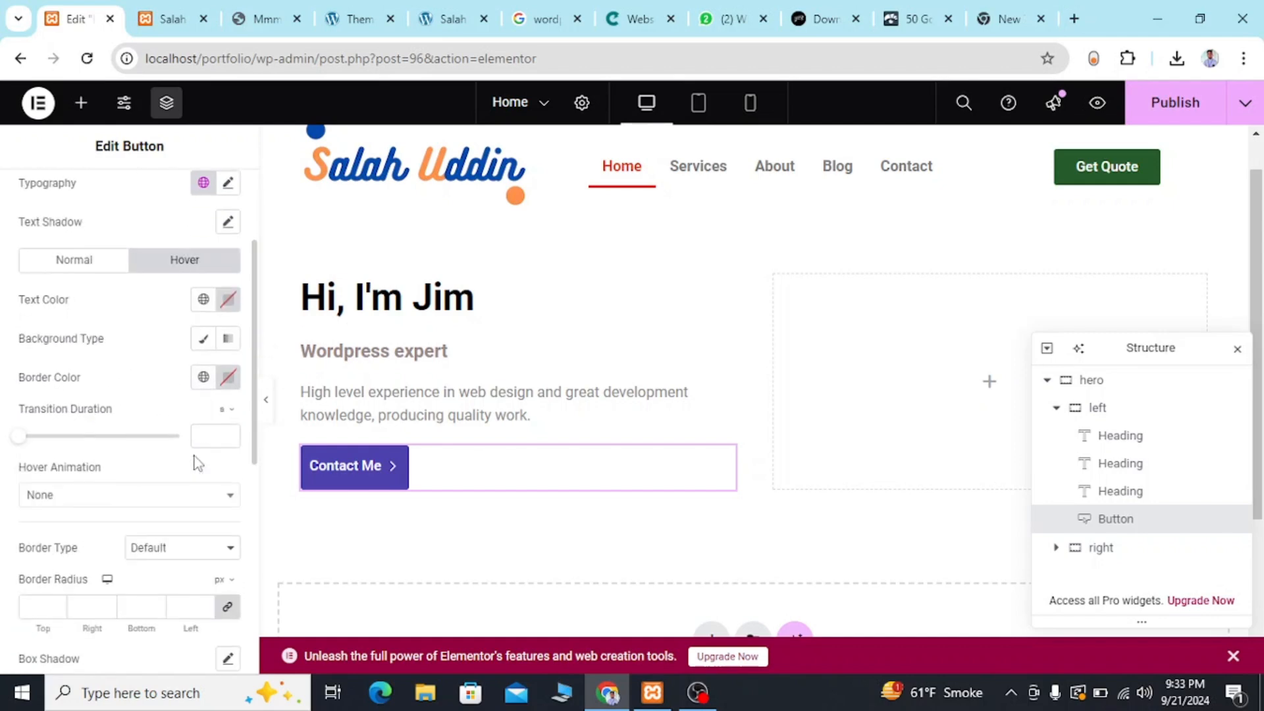
{"action": "left_click", "coordinate": [205, 341]}
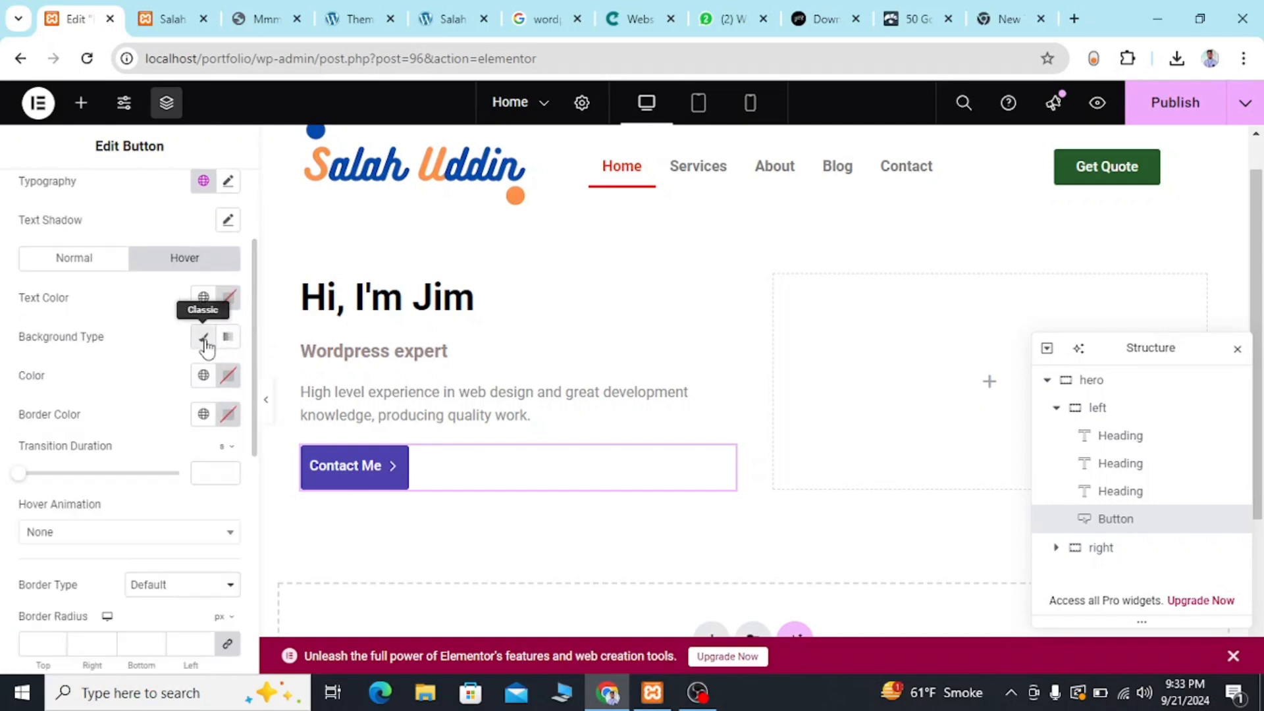
Set the Contact Me button's hover background color to dark blue #1E1E58, and compare the hero section with the reference template.
{"action": "left_click", "coordinate": [228, 376]}
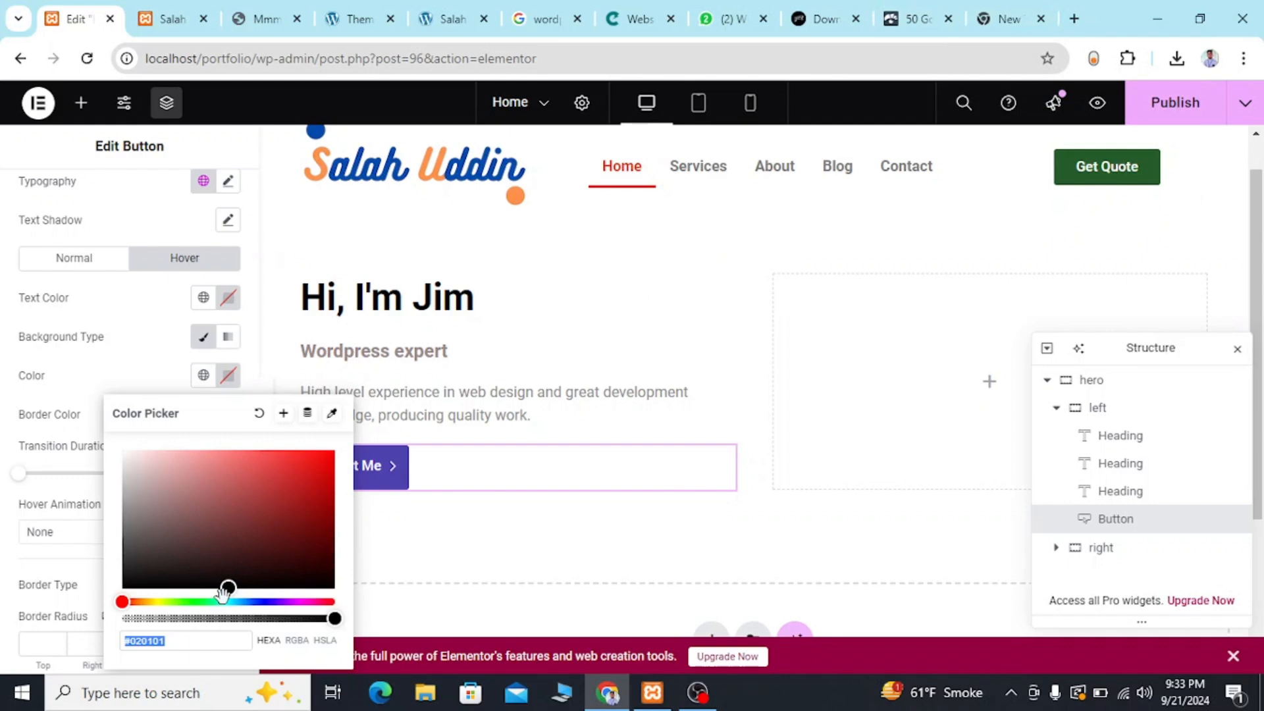
{"action": "left_click_drag", "start_coordinate": [223, 592], "coordinate": [313, 514]}
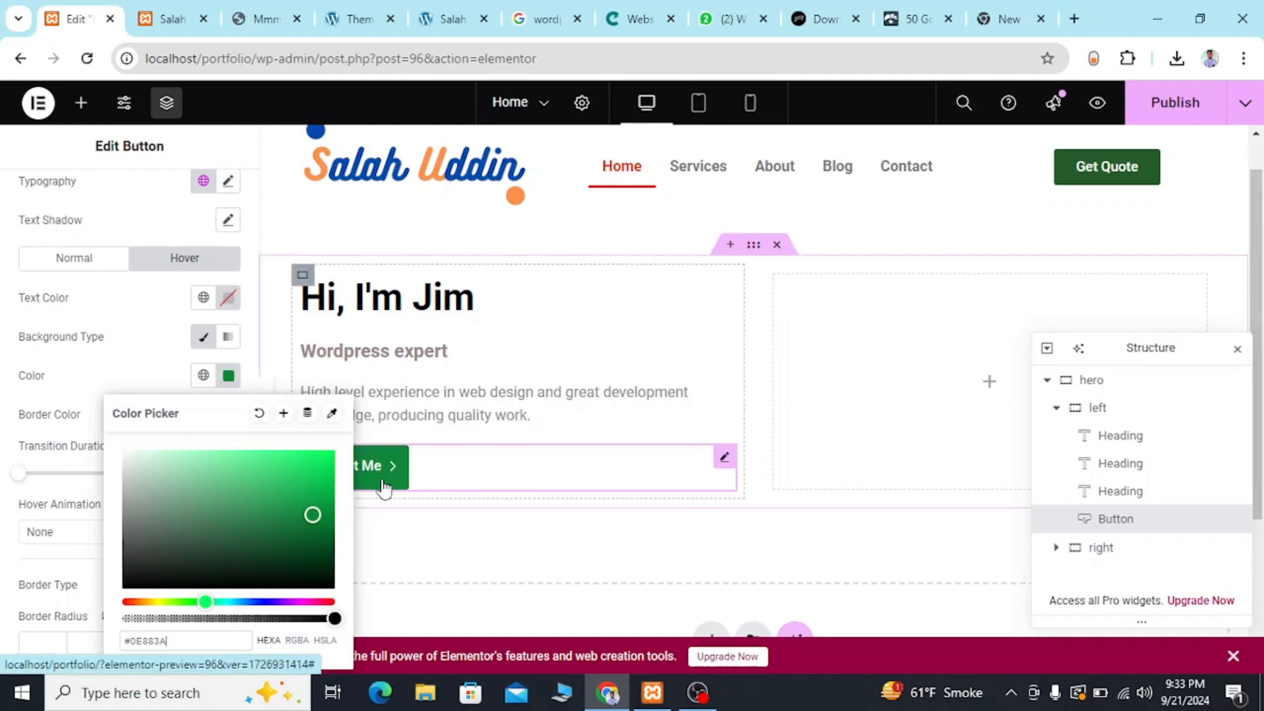
{"action": "left_click_drag", "start_coordinate": [320, 561], "coordinate": [262, 541]}
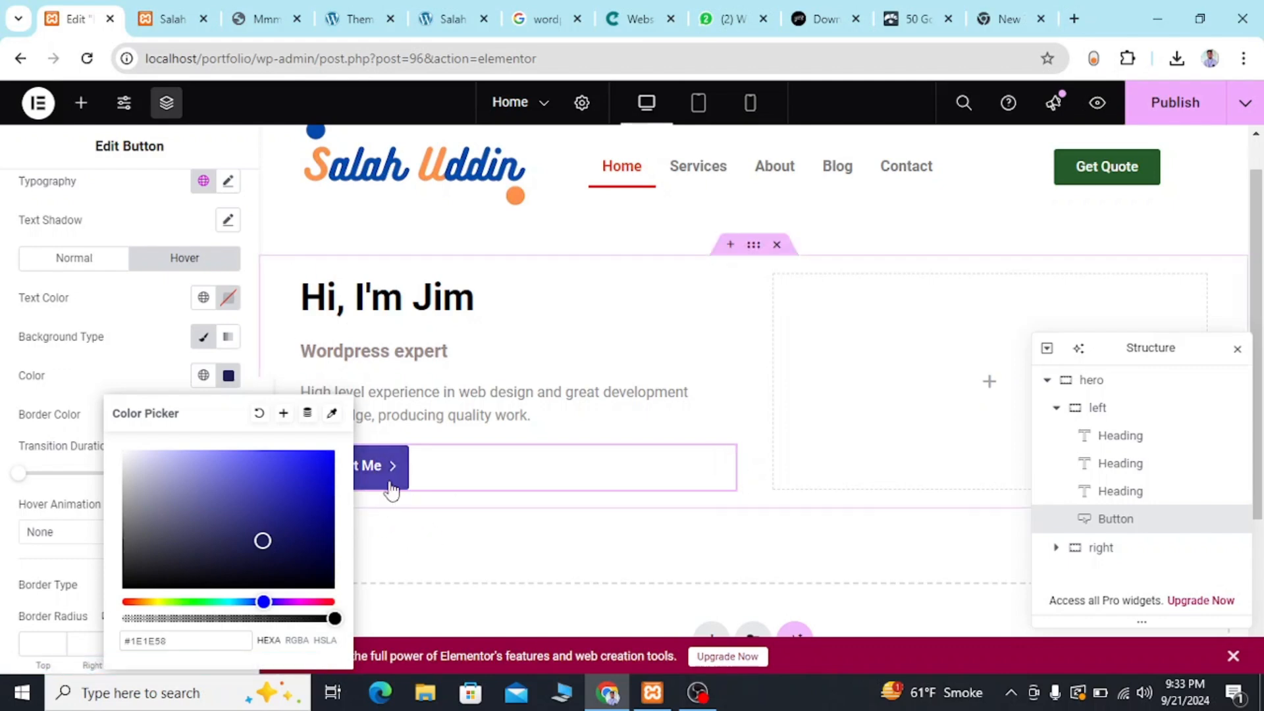
{"action": "left_click", "coordinate": [400, 511]}
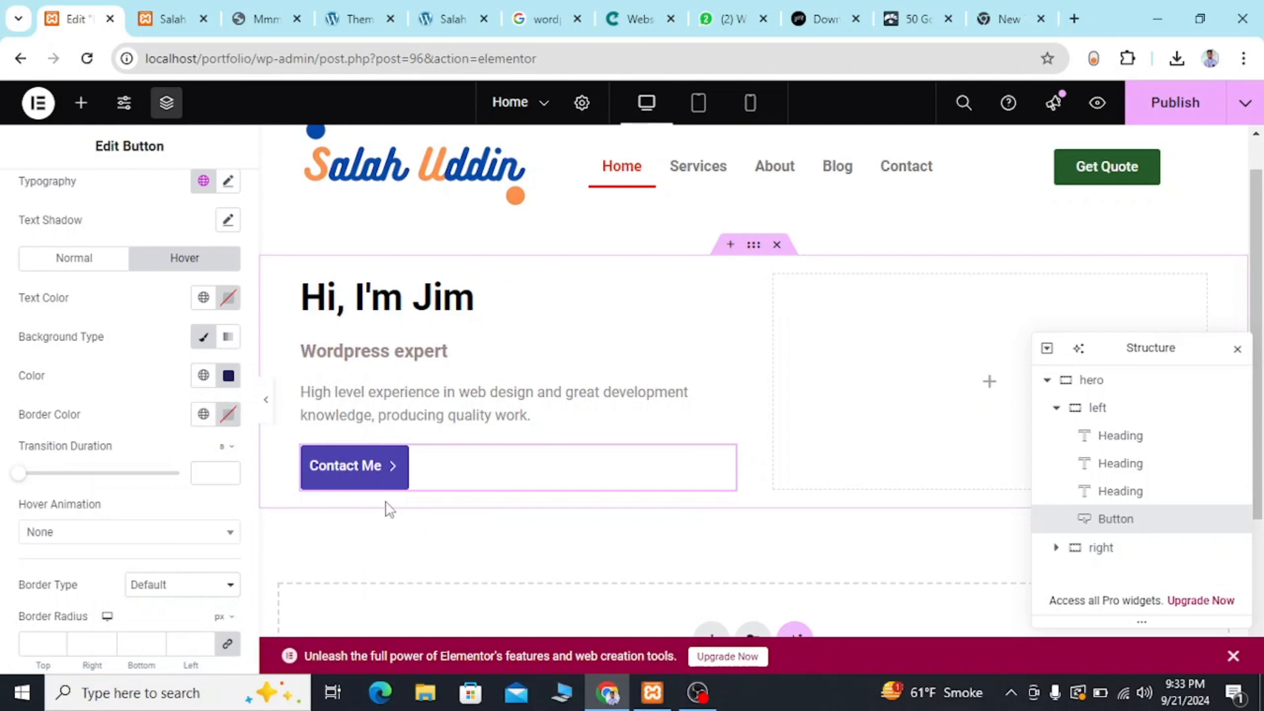
{"action": "left_click", "coordinate": [172, 20]}
{"action": "left_click", "coordinate": [262, 20]}
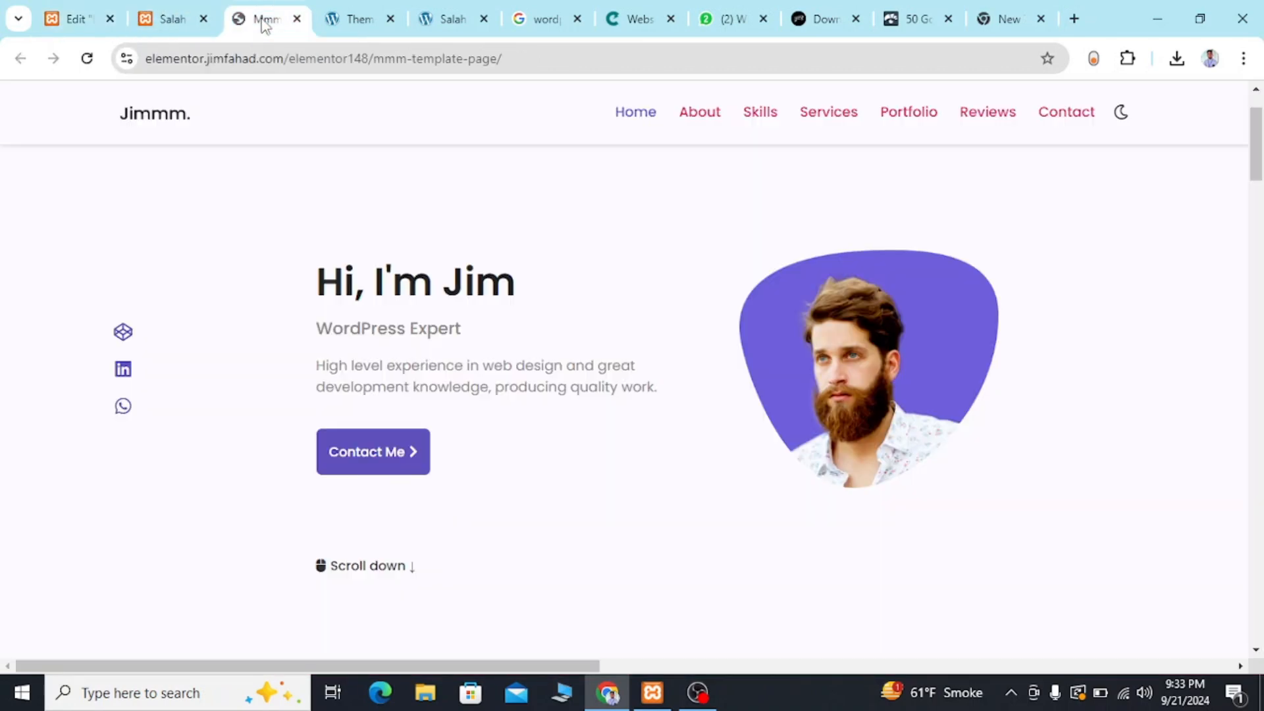
{"action": "left_click", "coordinate": [73, 14]}
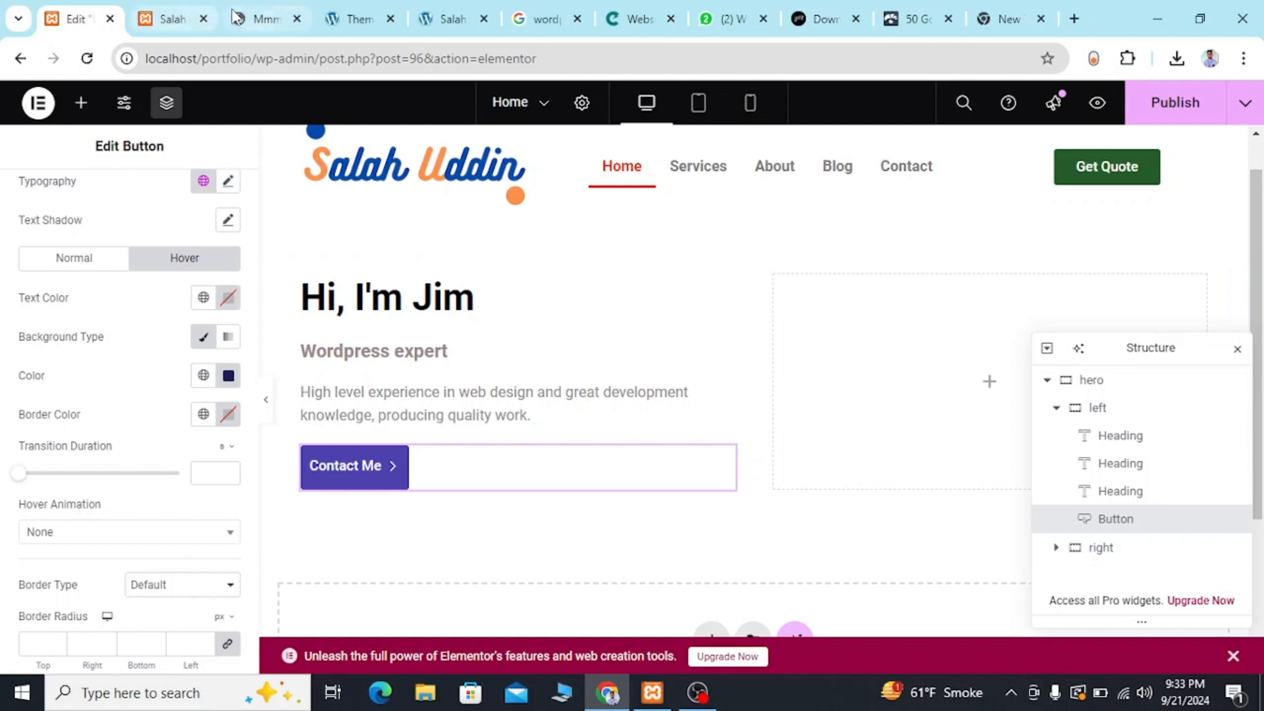
{"action": "left_click", "coordinate": [255, 20]}
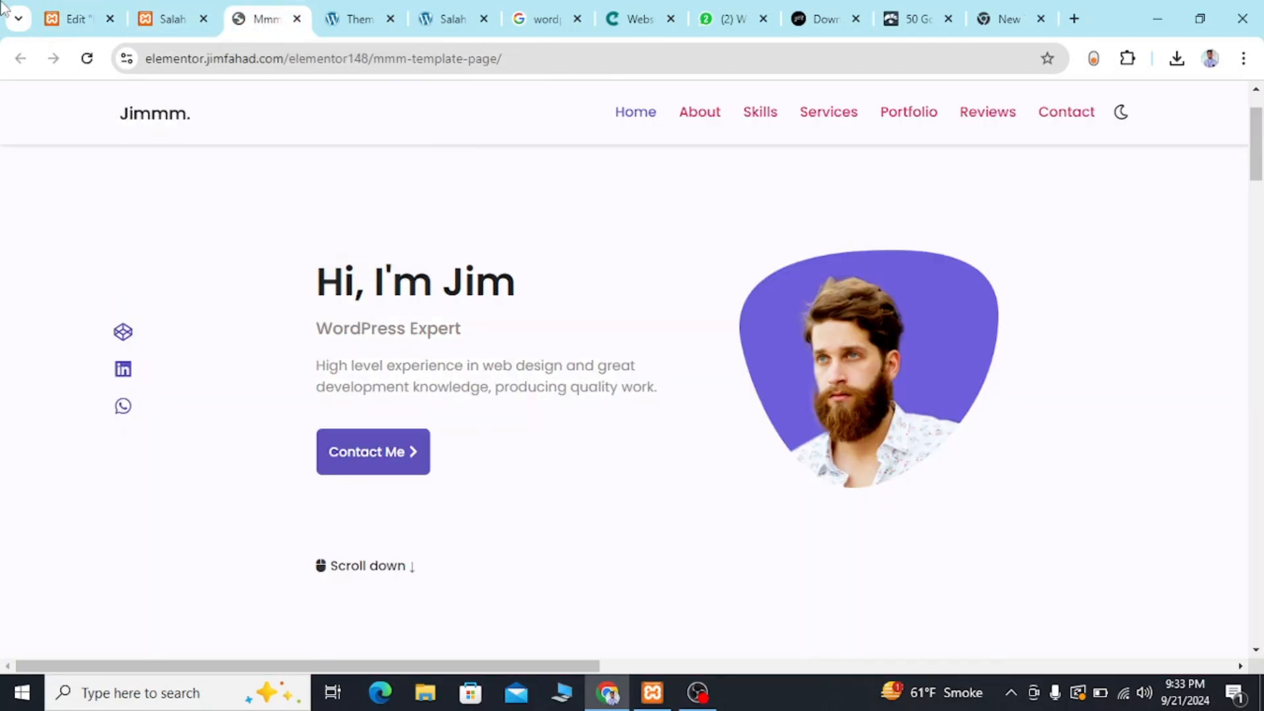
{"action": "left_click", "coordinate": [62, 22]}
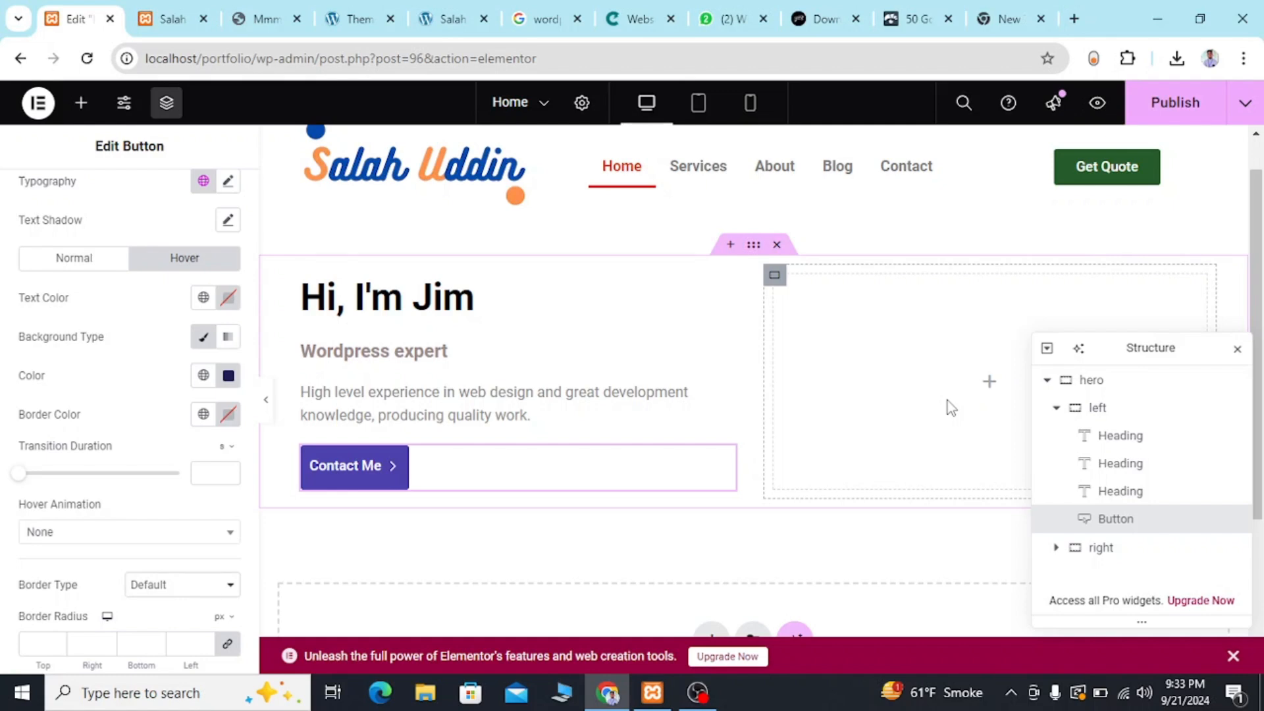
Add an Image widget to the hero section's right container.
{"action": "left_click", "coordinate": [1085, 552]}
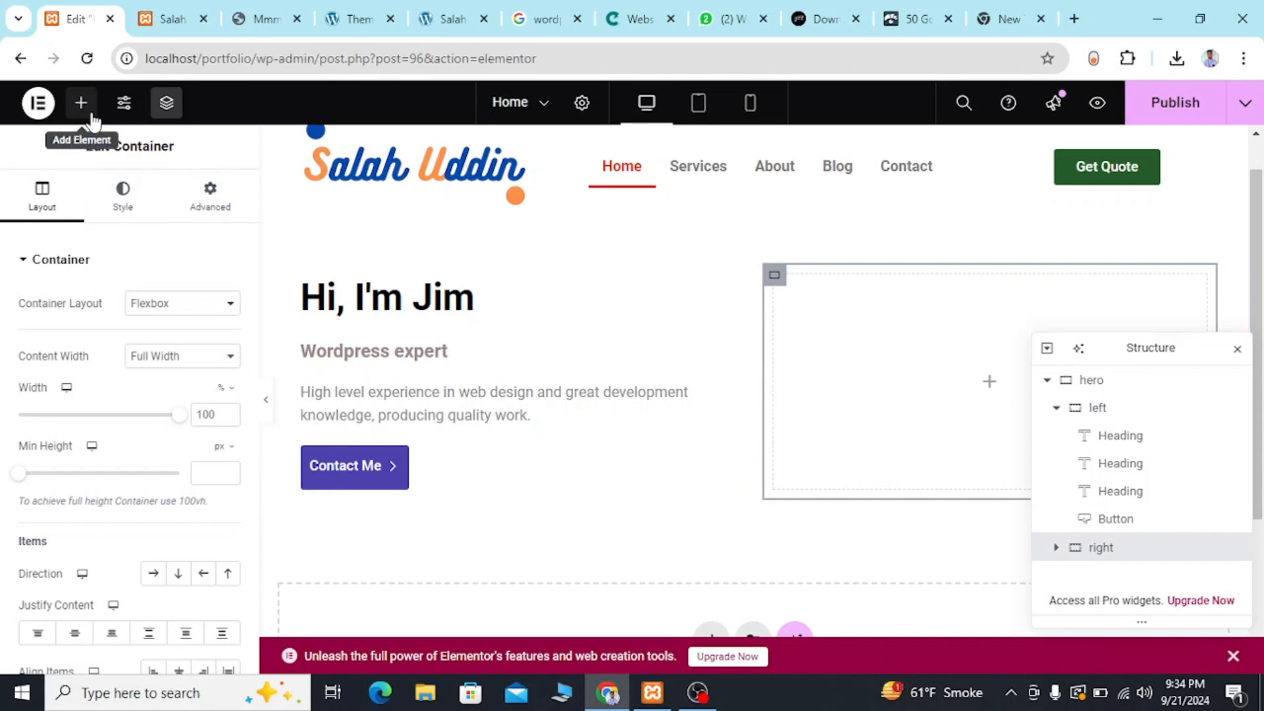
{"action": "left_click", "coordinate": [81, 103]}
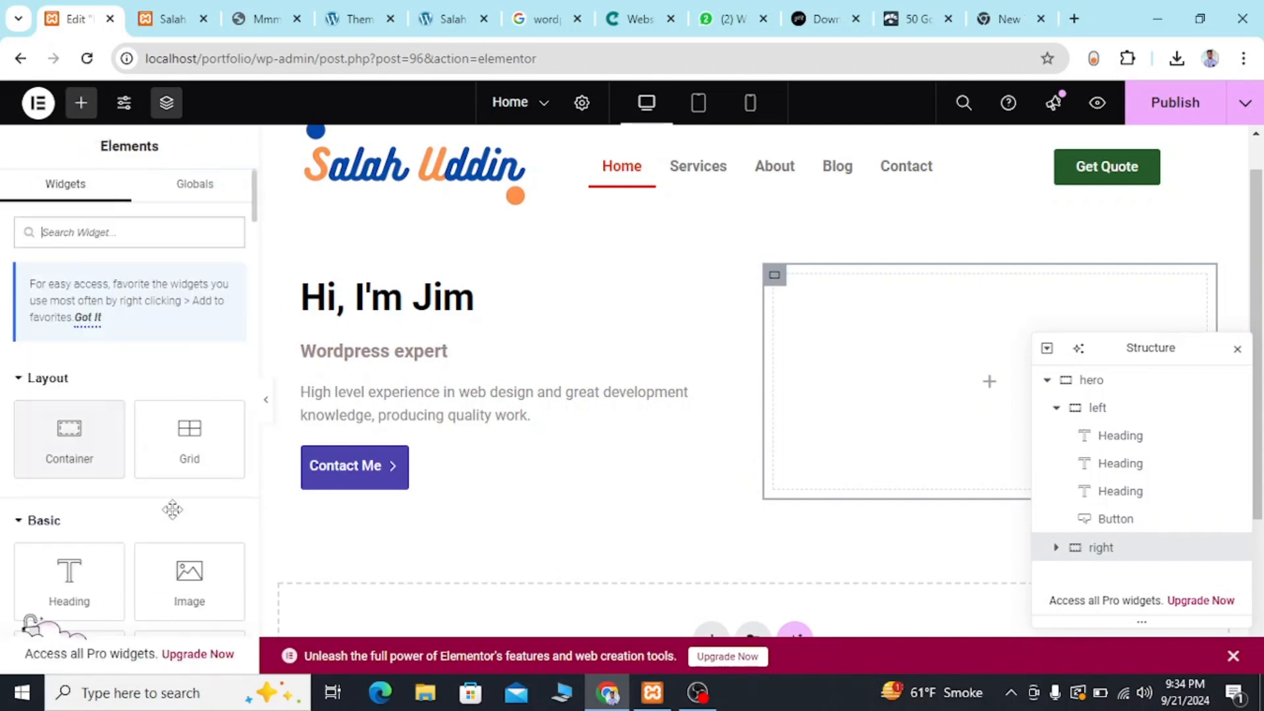
{"action": "left_click_drag", "start_coordinate": [190, 569], "coordinate": [917, 419]}
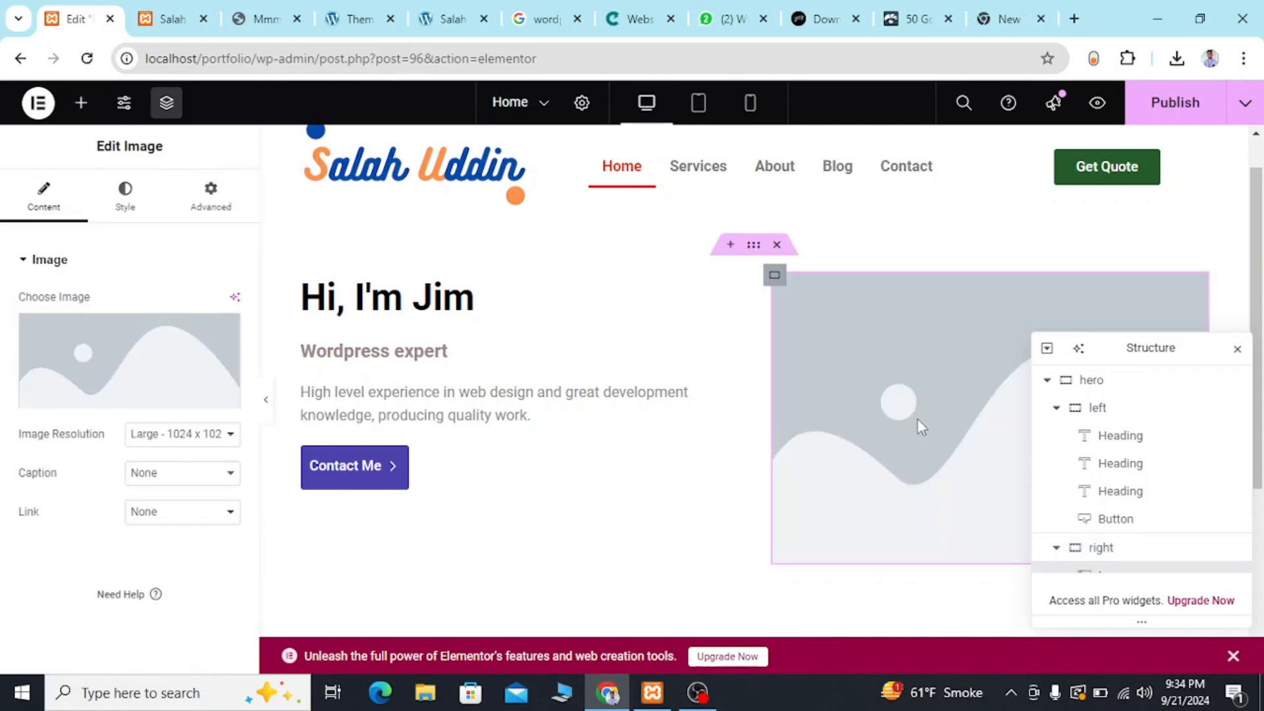
Upload the digital portrait JPG from the Downloads folder and use it as the Image widget's picture.
{"action": "left_click", "coordinate": [62, 366]}
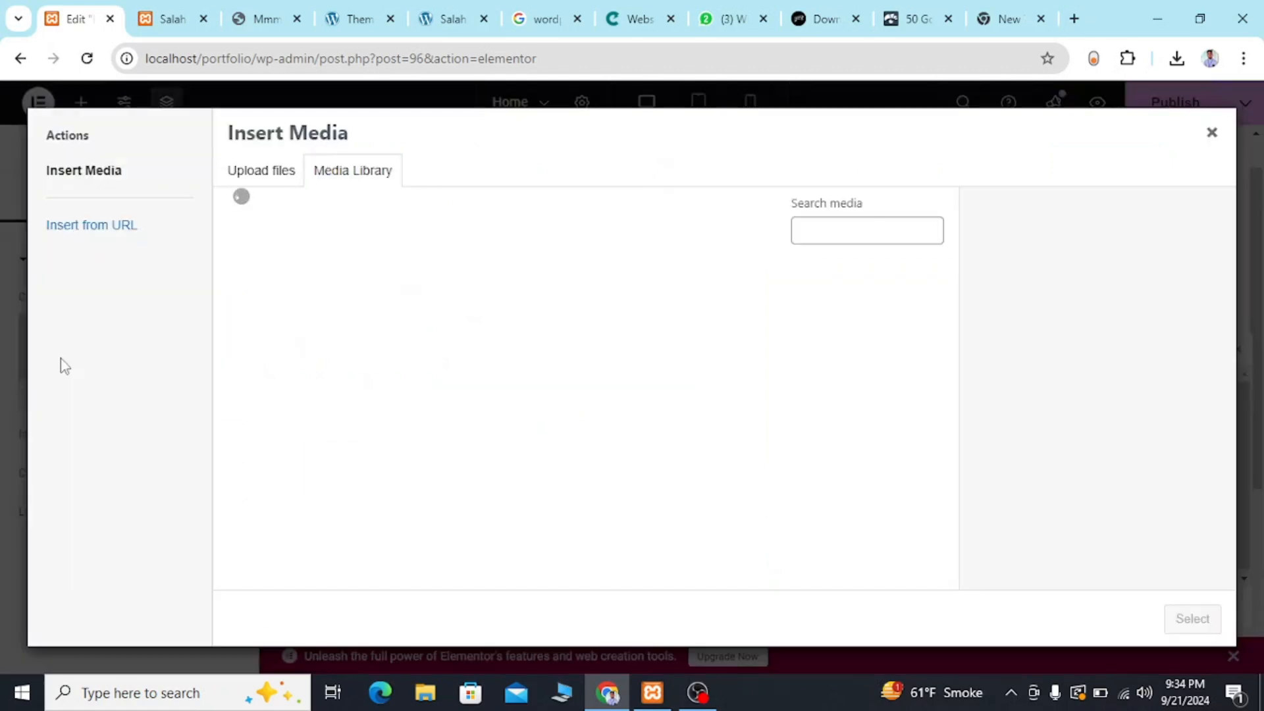
{"action": "left_click", "coordinate": [252, 175]}
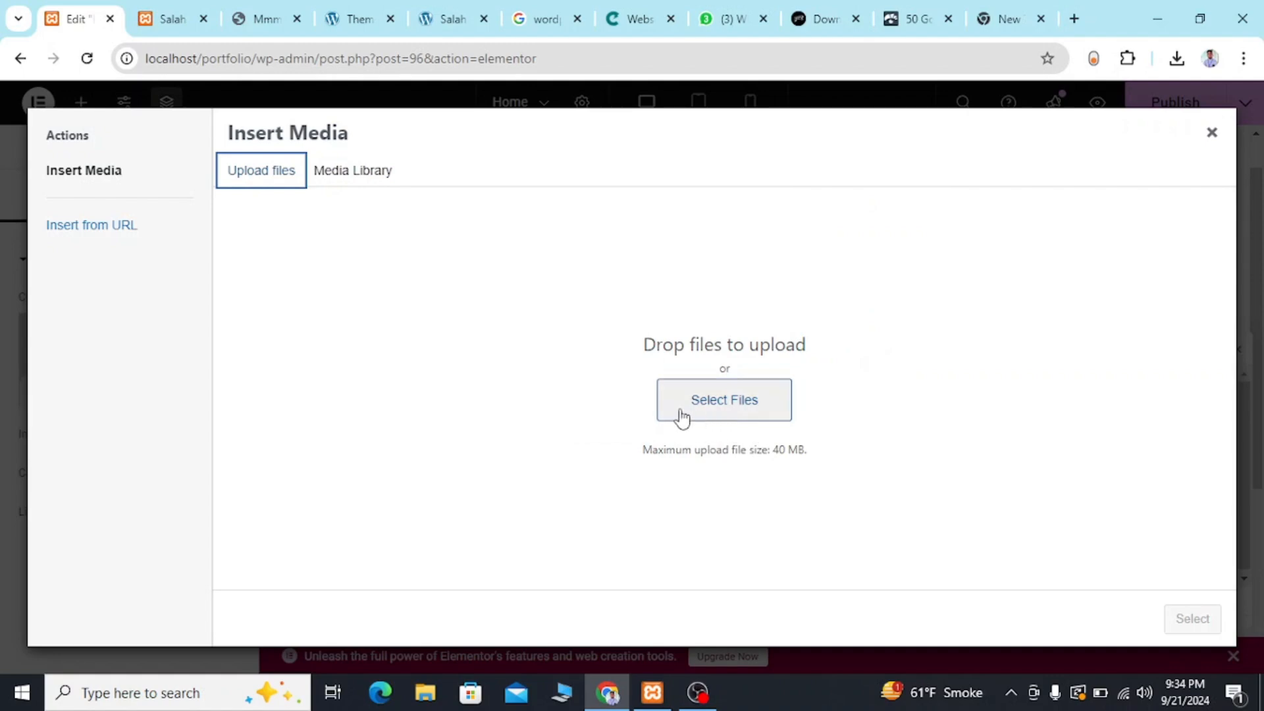
{"action": "left_click", "coordinate": [680, 416]}
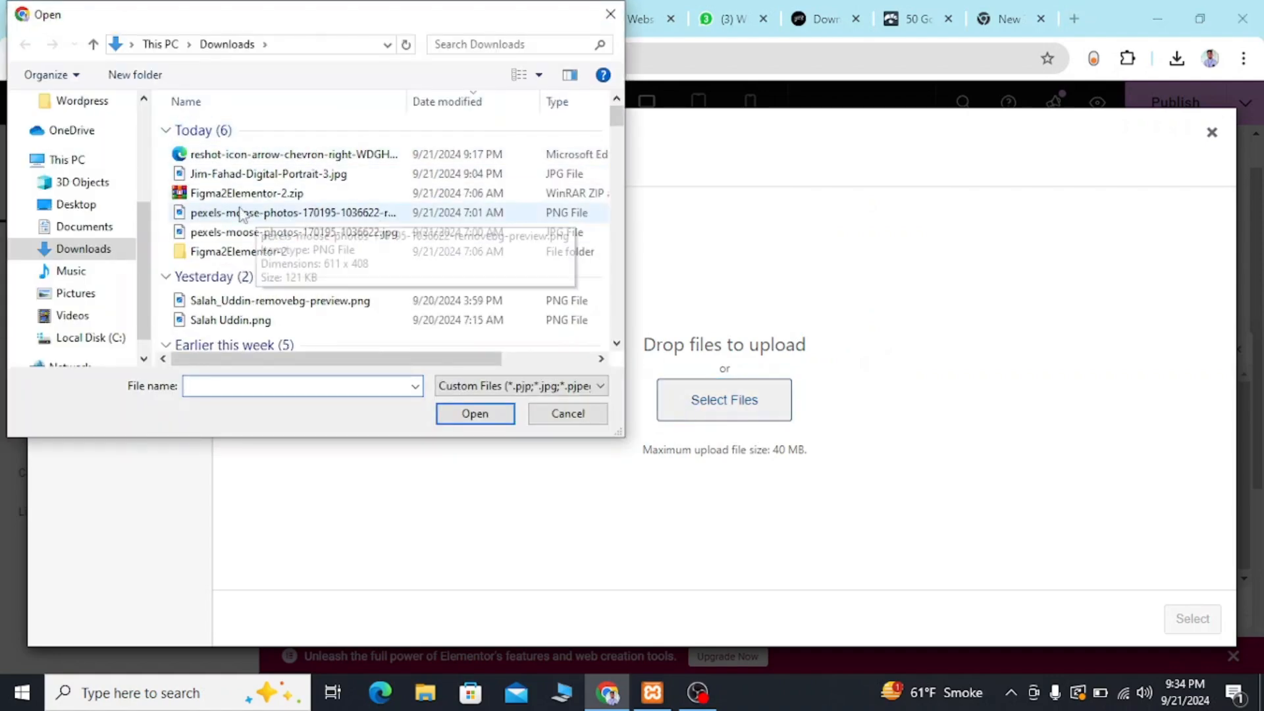
{"action": "left_click", "coordinate": [246, 176]}
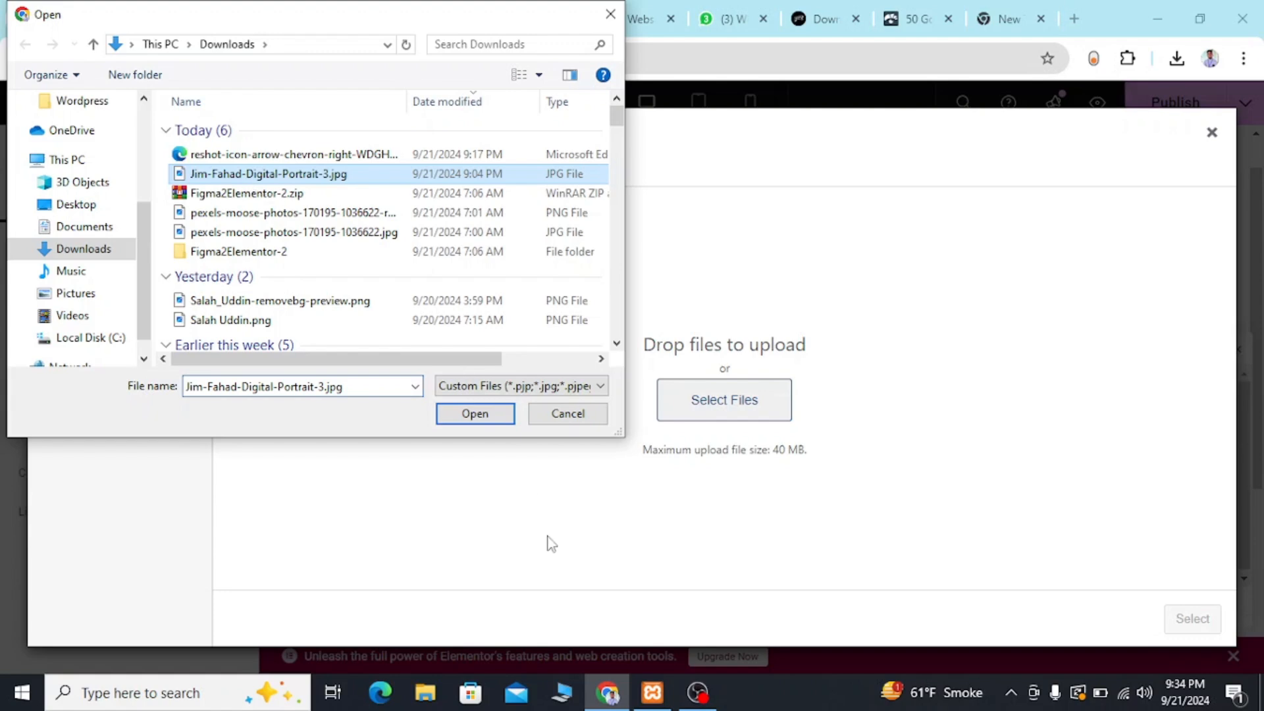
{"action": "left_click", "coordinate": [474, 413]}
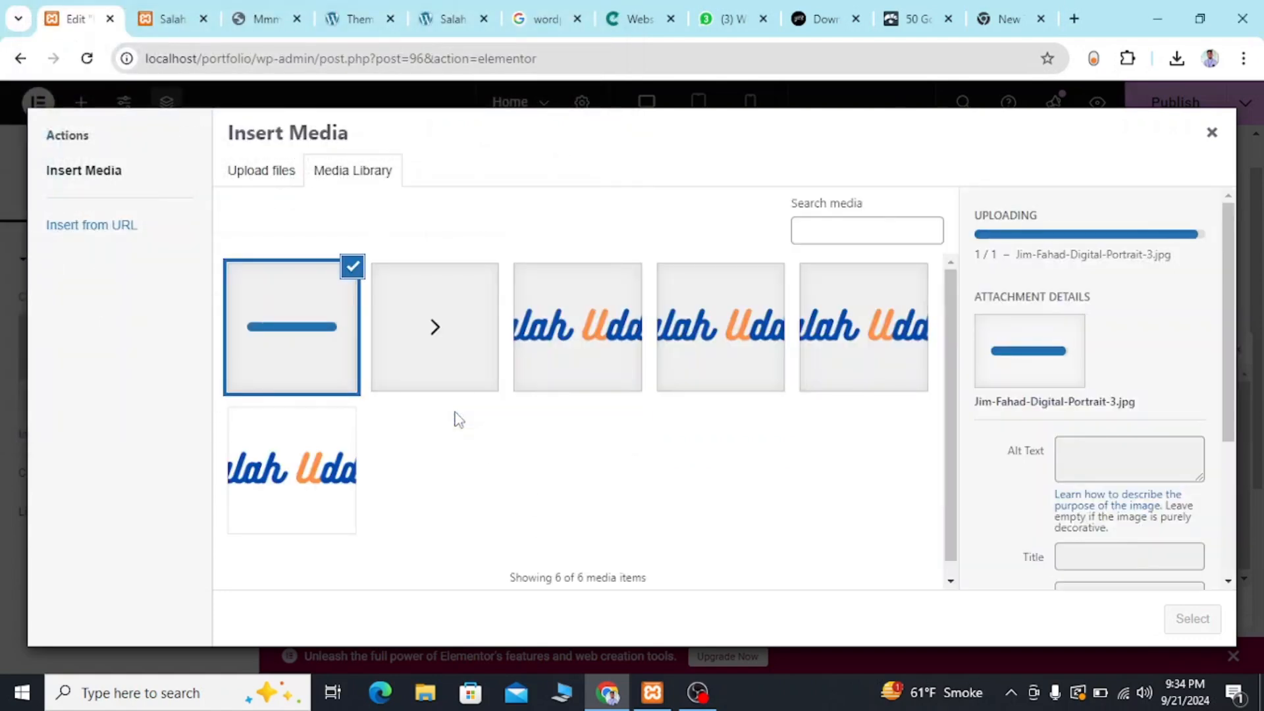
{"action": "scroll", "coordinate": [1212, 484], "scroll_direction": "down", "scroll_amount": 3}
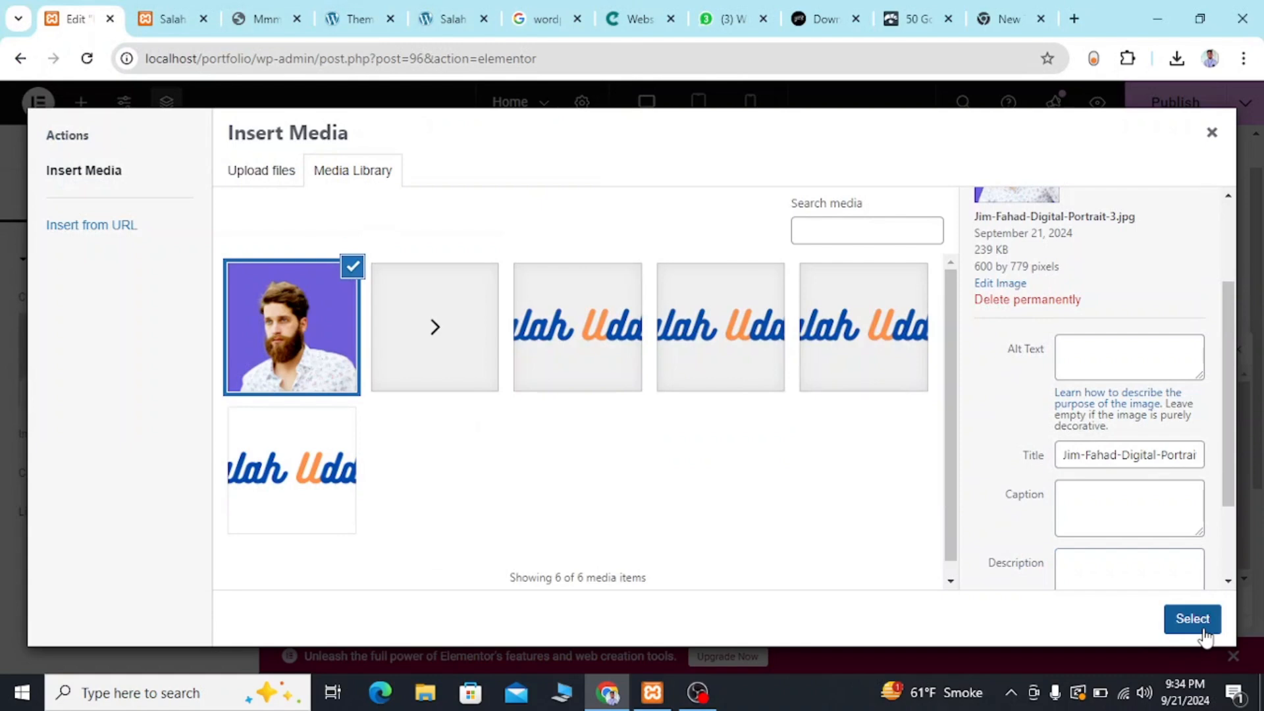
{"action": "left_click", "coordinate": [1192, 619]}
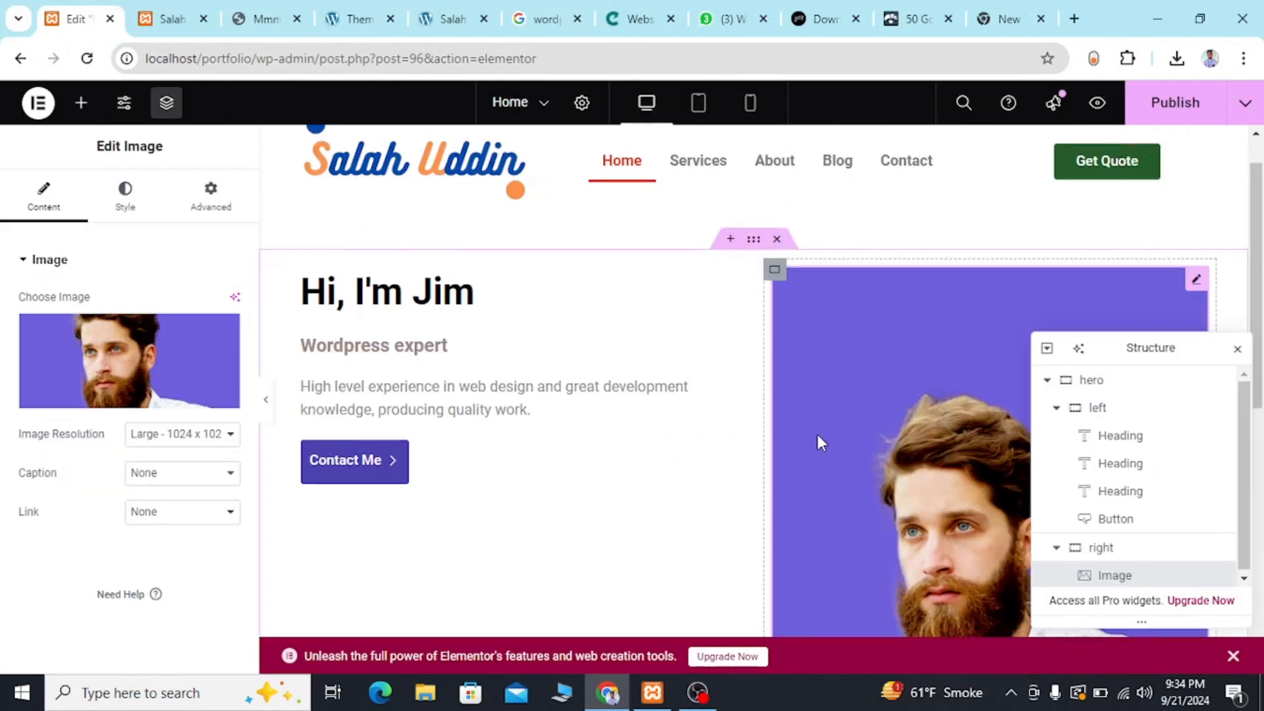
Save the portrait image from the reference template page into the Downloads folder as a JPEG.
{"action": "scroll", "coordinate": [816, 433], "scroll_direction": "down", "scroll_amount": 5}
{"action": "scroll", "coordinate": [819, 441], "scroll_direction": "up", "scroll_amount": 5}
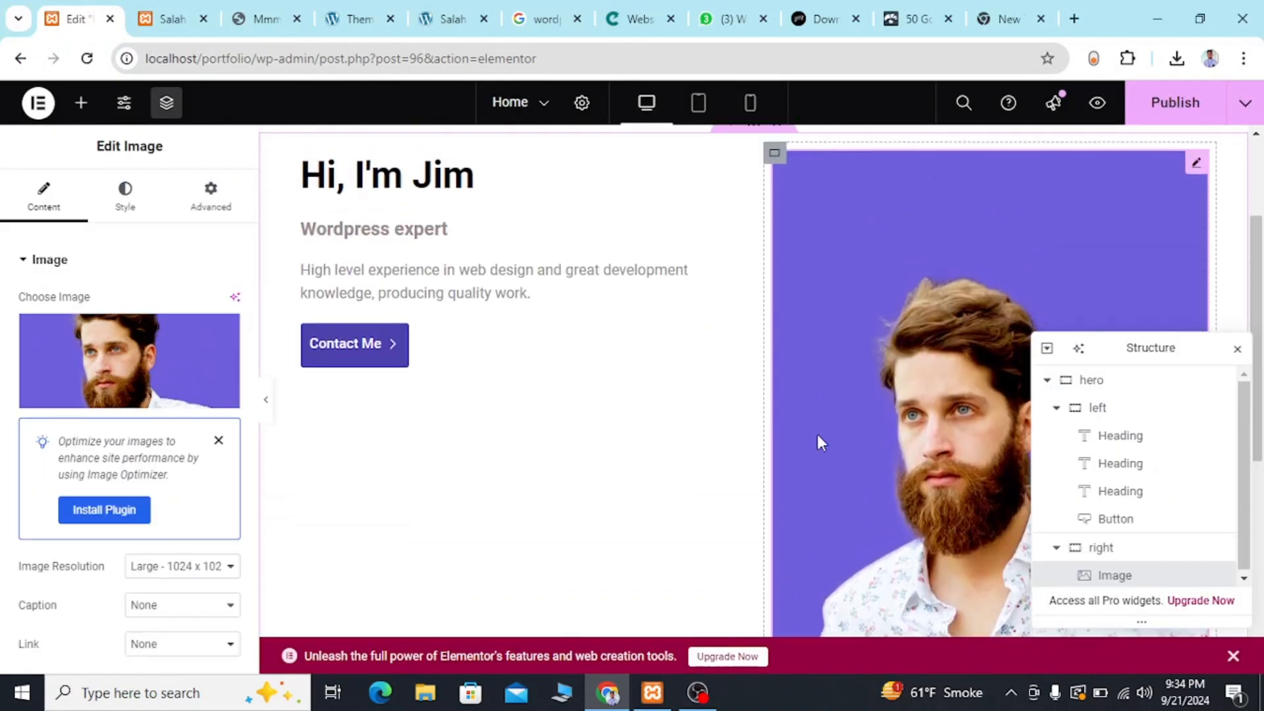
{"action": "scroll", "coordinate": [816, 433], "scroll_direction": "down", "scroll_amount": 2}
{"action": "scroll", "coordinate": [816, 433], "scroll_direction": "up", "scroll_amount": 5}
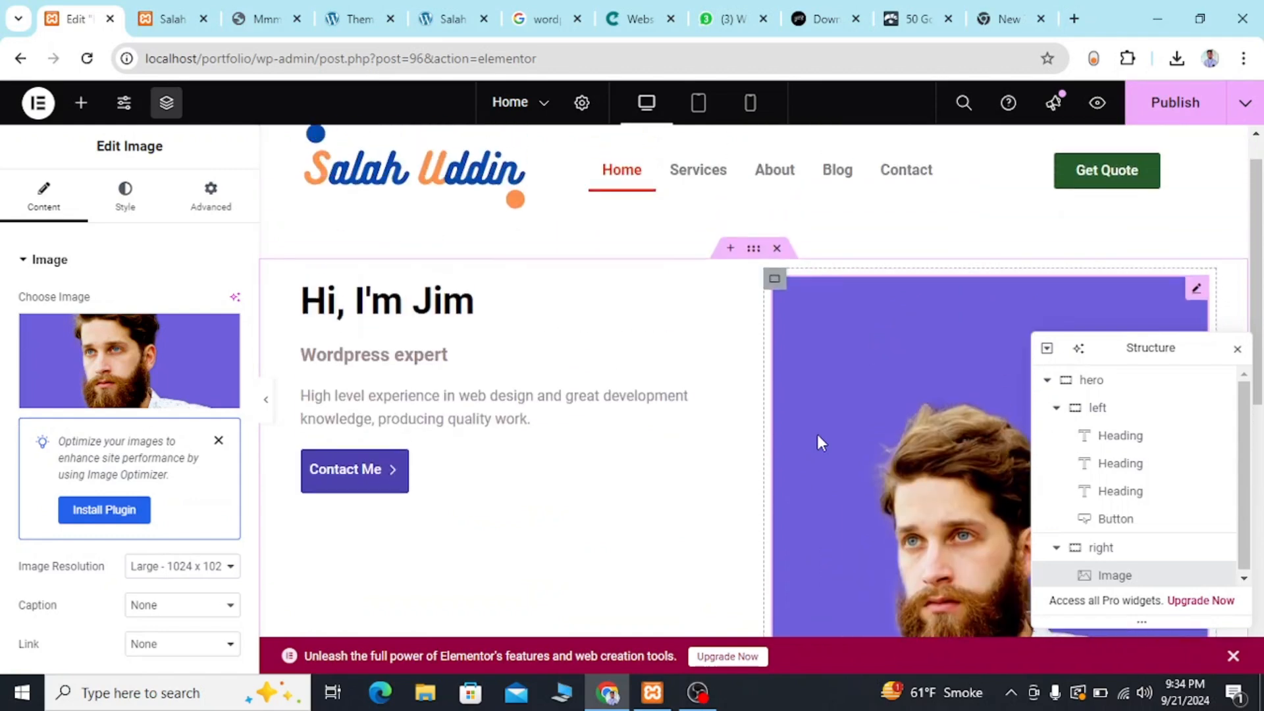
{"action": "left_click", "coordinate": [238, 18]}
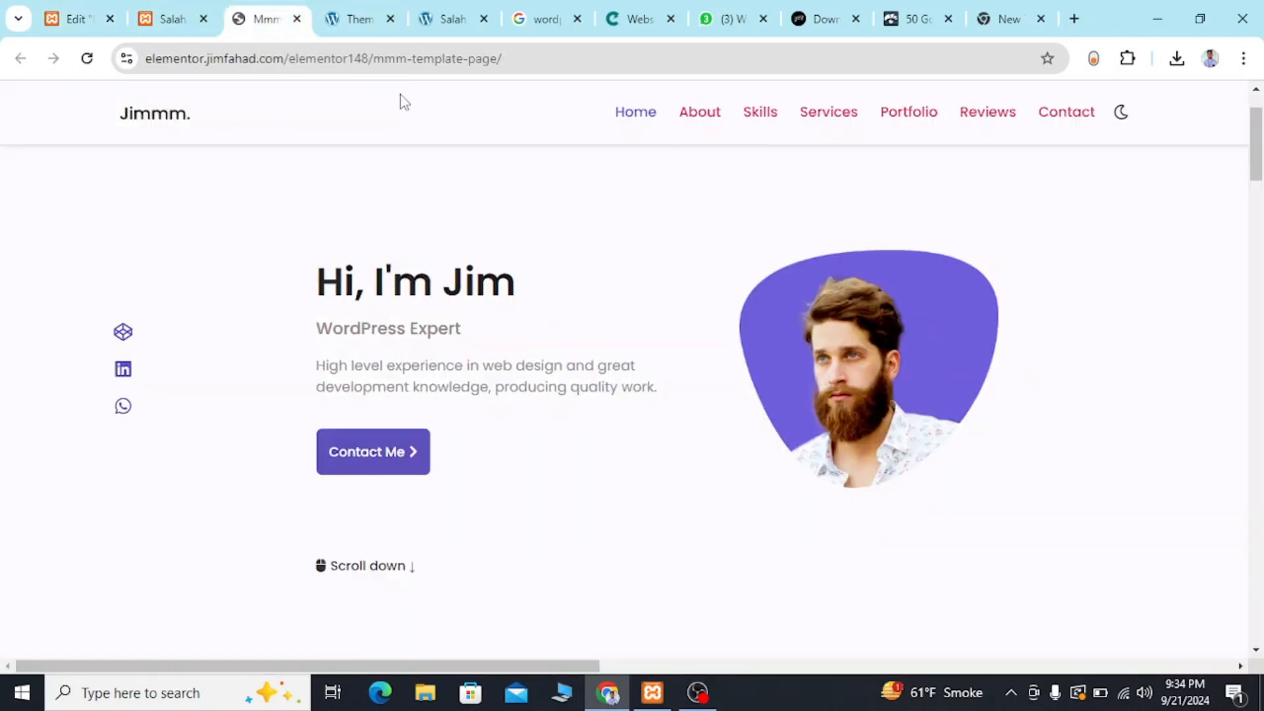
{"action": "right_click", "coordinate": [809, 369]}
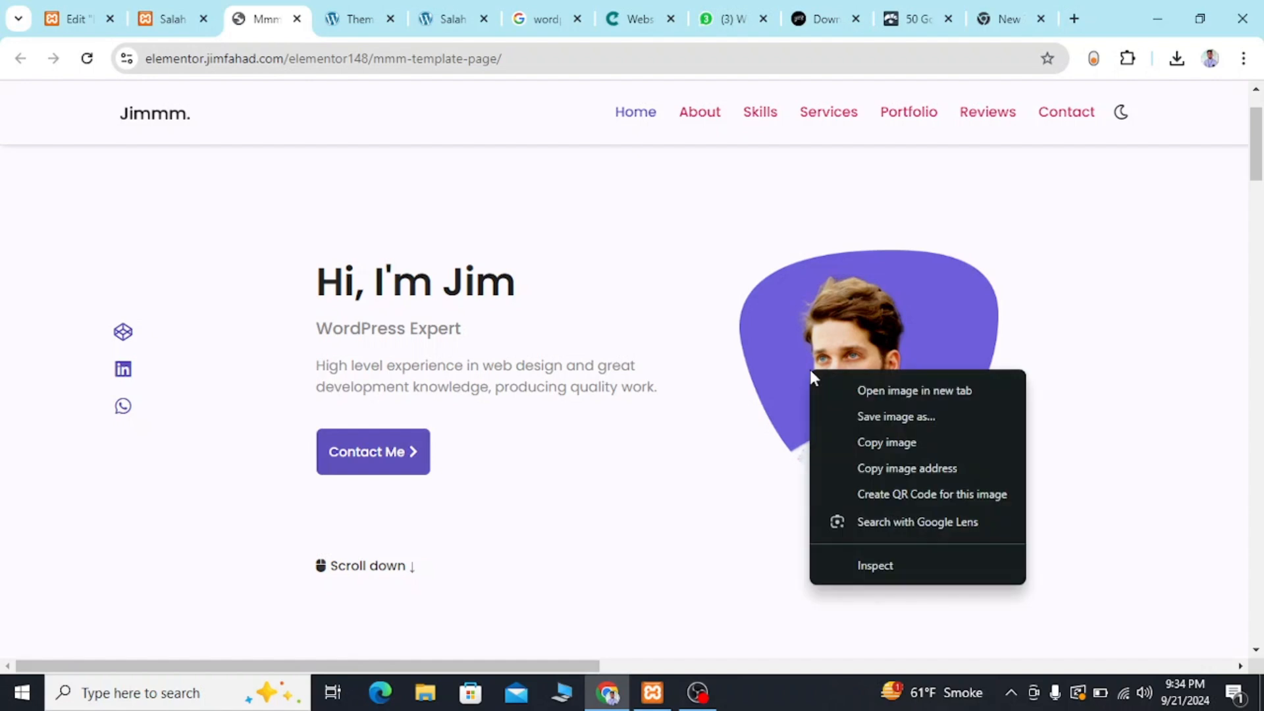
{"action": "left_click", "coordinate": [906, 417]}
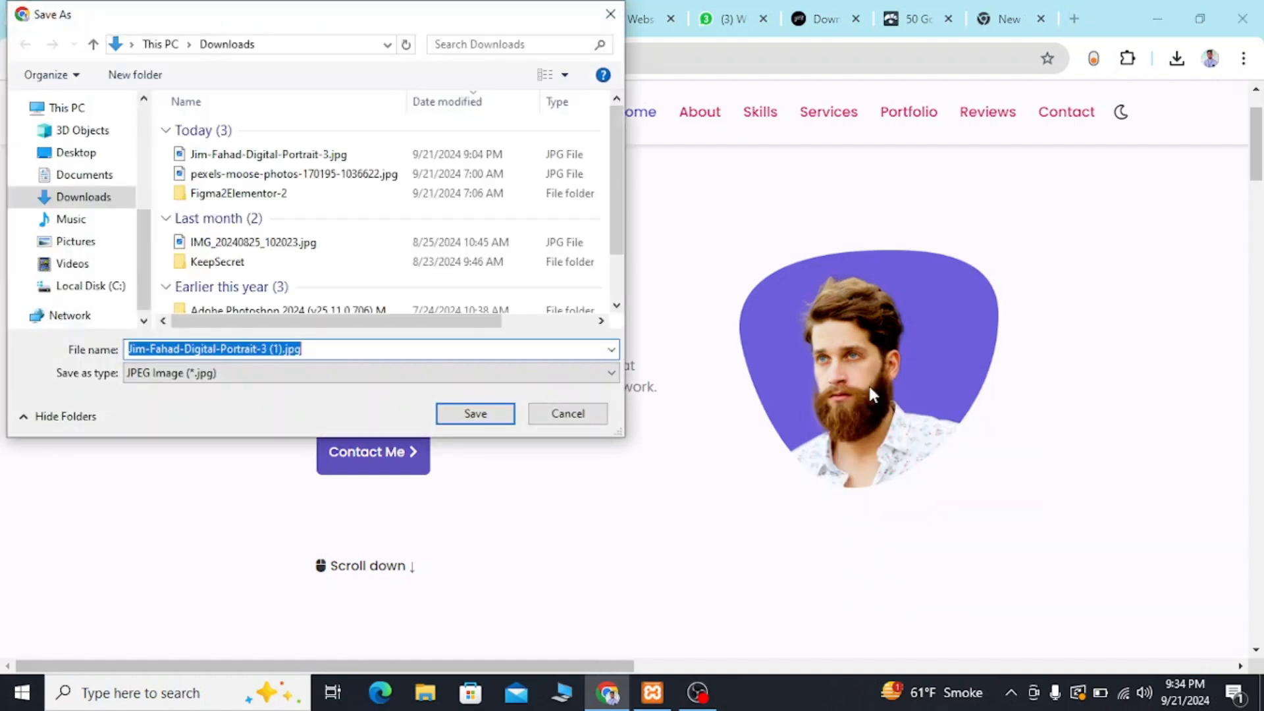
{"action": "left_click", "coordinate": [453, 418]}
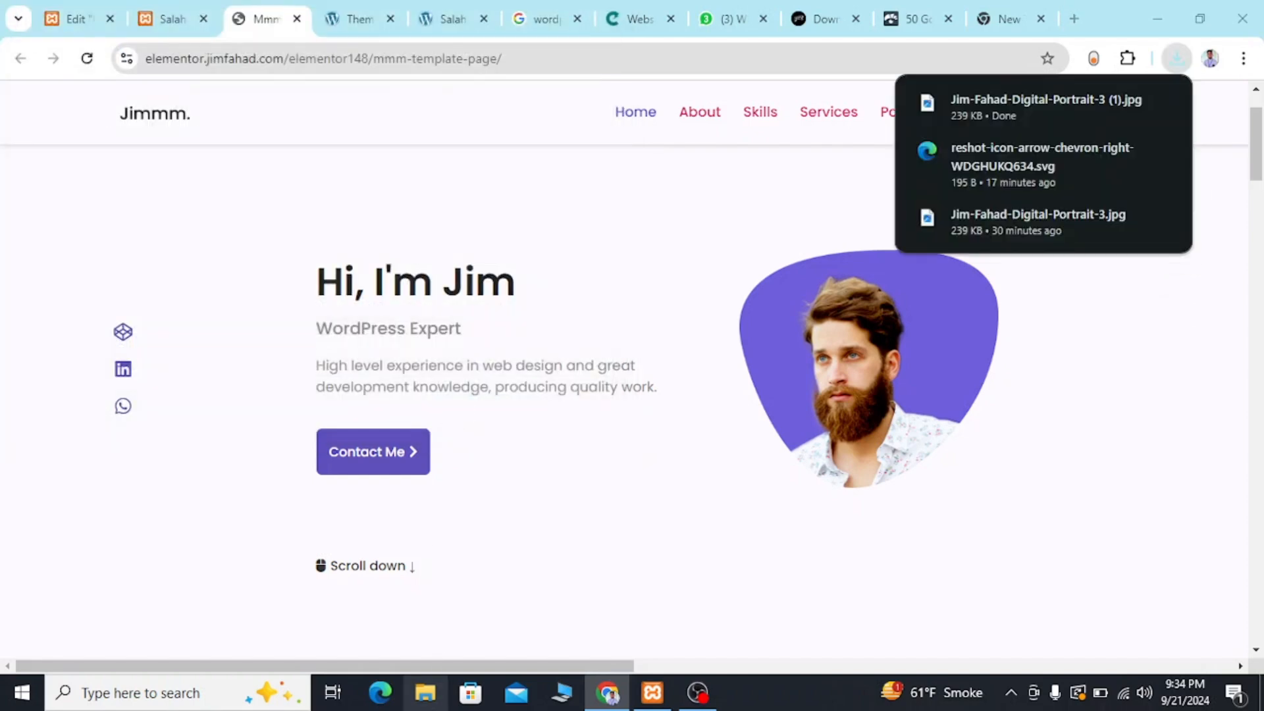
Open the newly saved portrait JPG from the Downloads folder in File Explorer to examine its original shape, and close the viewer.
{"action": "left_click", "coordinate": [425, 692]}
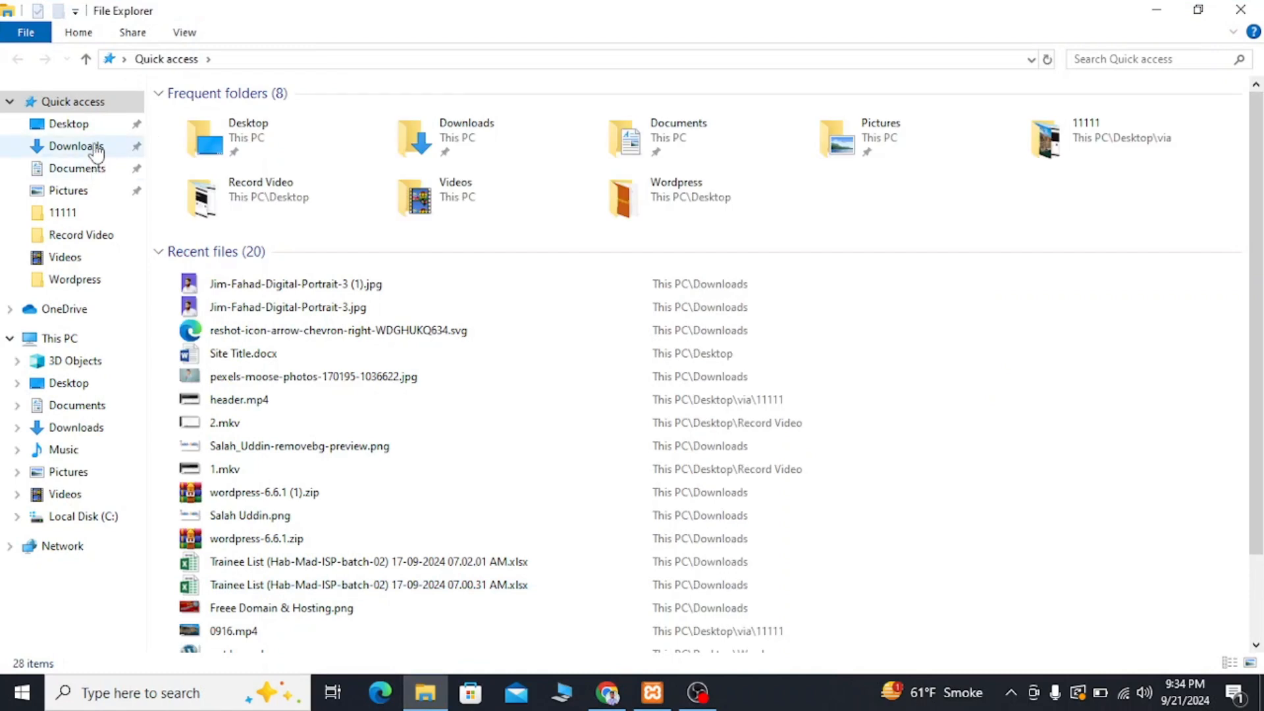
{"action": "left_click", "coordinate": [96, 149]}
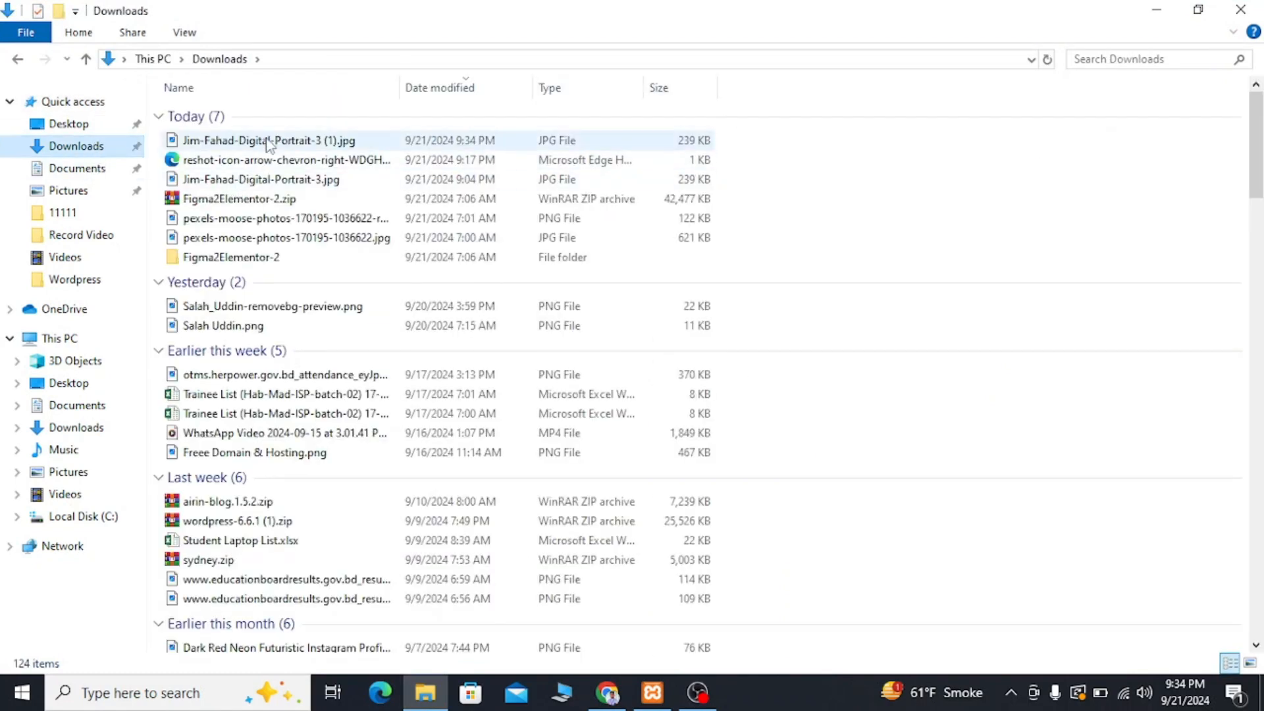
{"action": "double_click", "coordinate": [268, 141]}
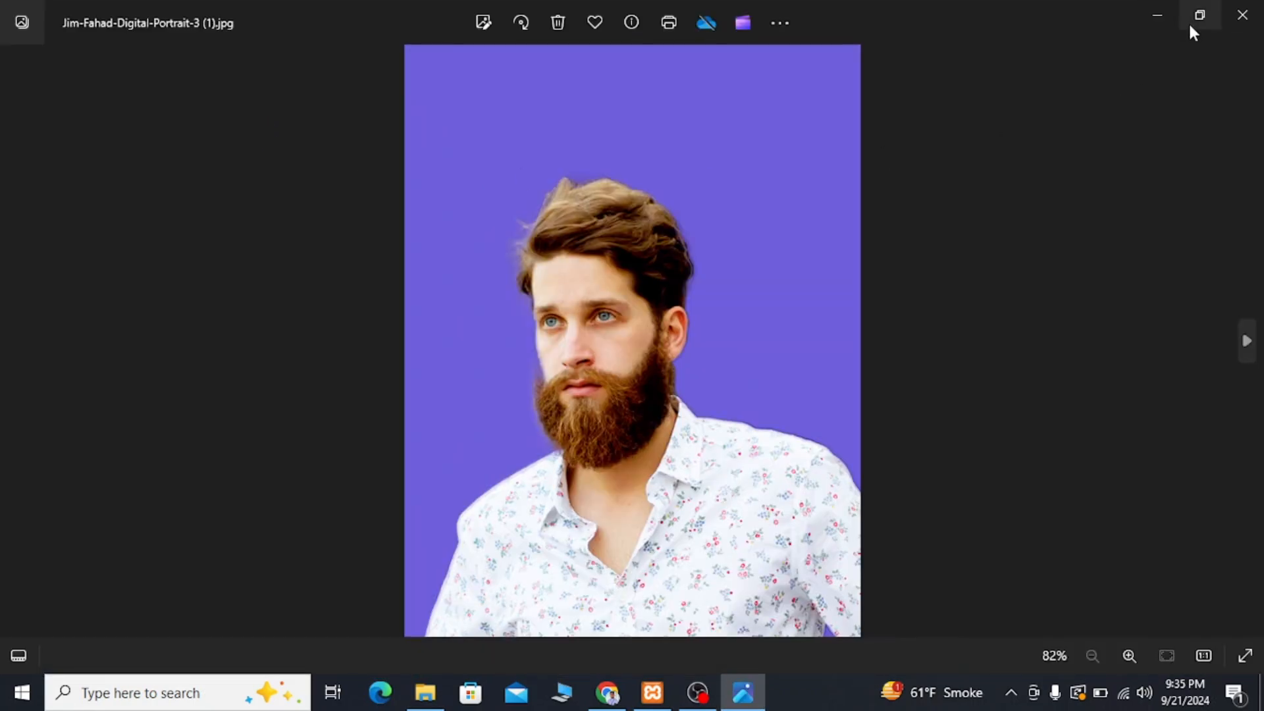
{"action": "left_click", "coordinate": [1235, 20]}
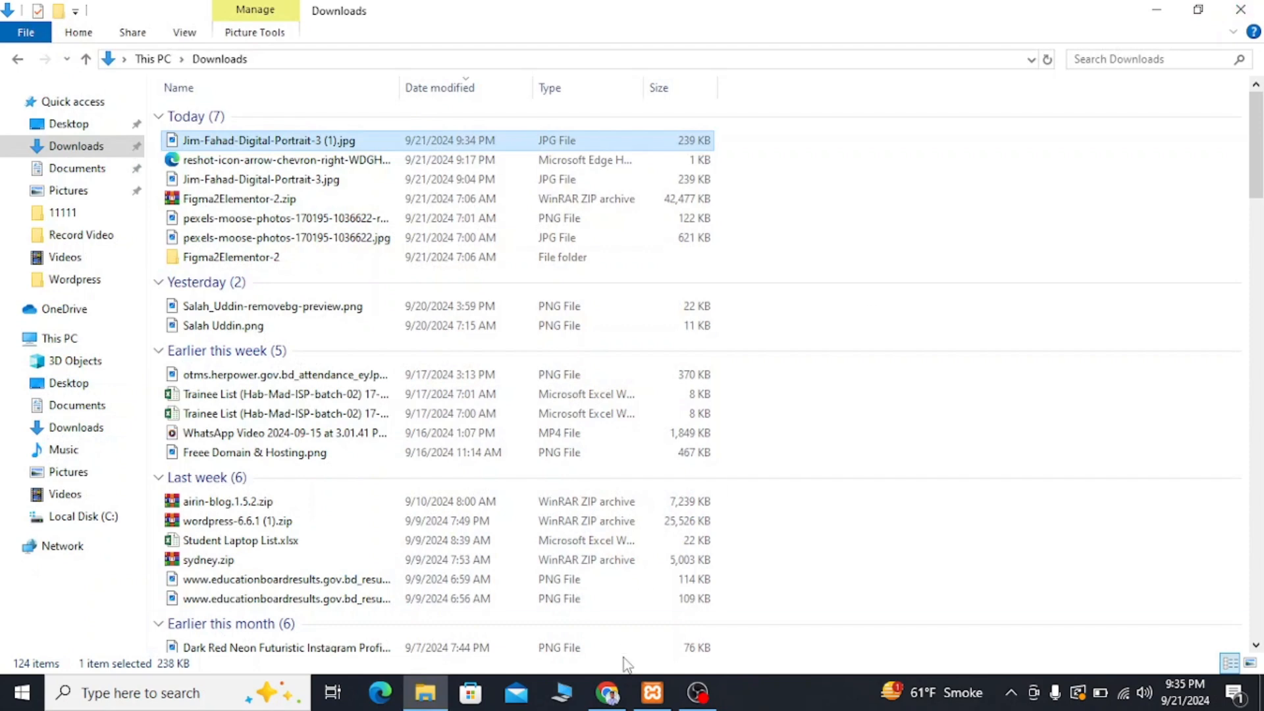
Switch back to Chrome and compare the hero section's portrait with the shaped portrait on the reference template.
{"action": "left_click", "coordinate": [607, 693]}
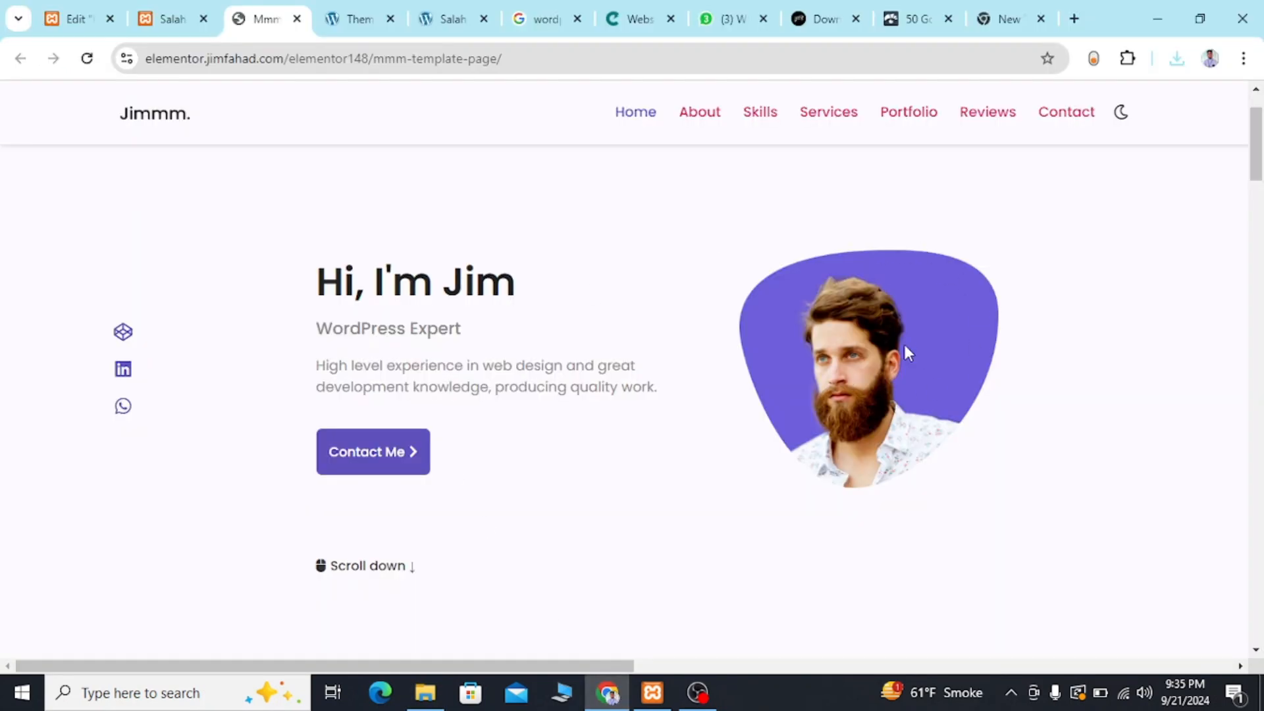
{"action": "left_click", "coordinate": [83, 9]}
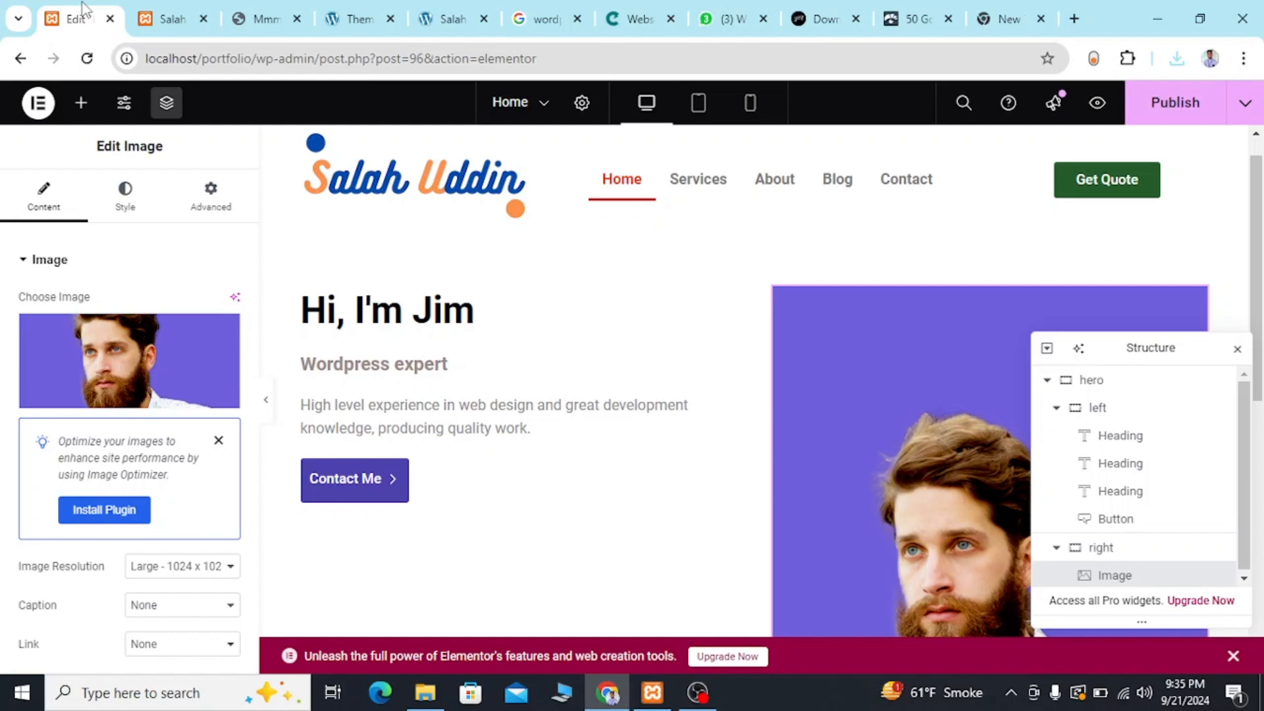
{"action": "scroll", "coordinate": [897, 445], "scroll_direction": "down", "scroll_amount": 2}
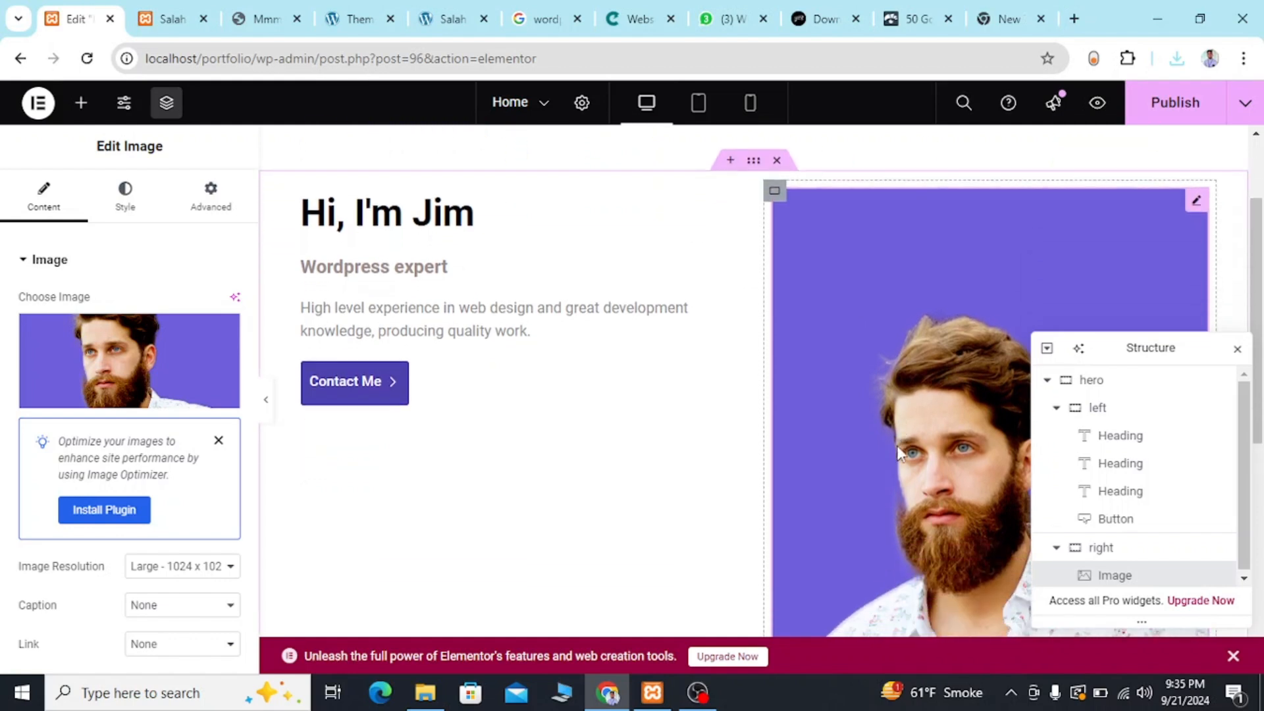
{"action": "scroll", "coordinate": [897, 445], "scroll_direction": "down", "scroll_amount": 3}
{"action": "scroll", "coordinate": [896, 445], "scroll_direction": "up", "scroll_amount": 2}
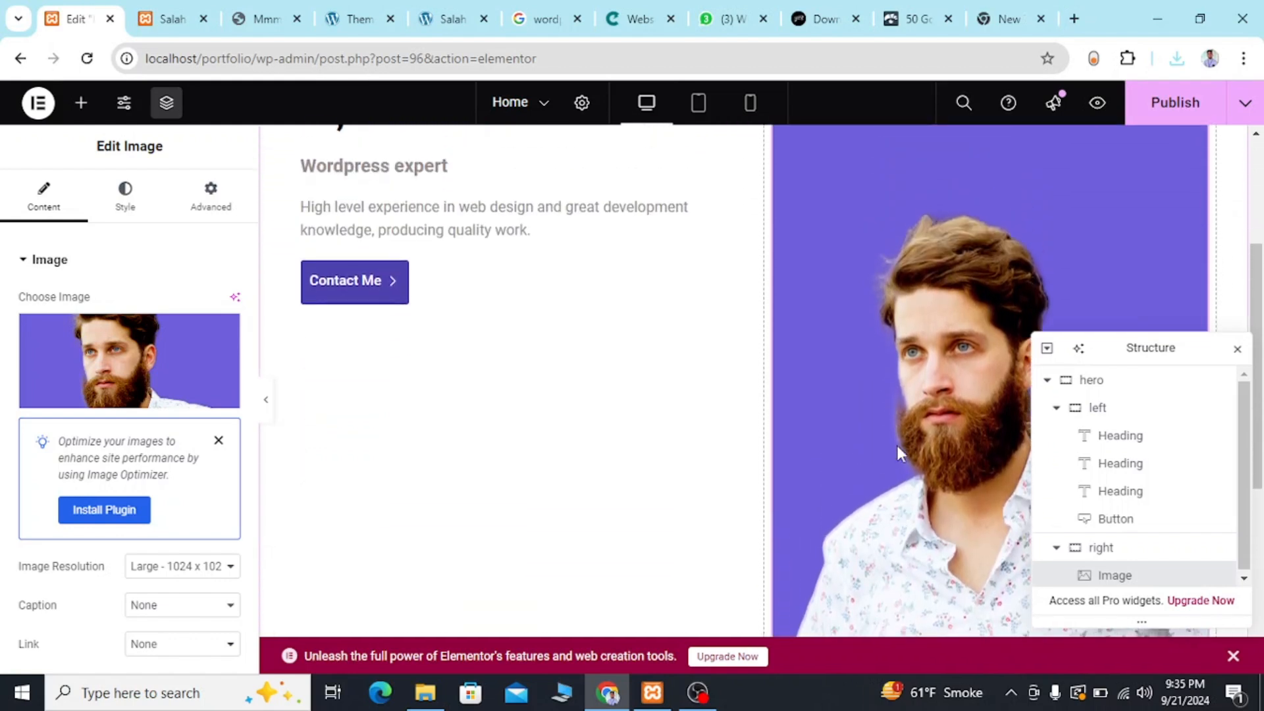
{"action": "scroll", "coordinate": [899, 452], "scroll_direction": "up", "scroll_amount": 2}
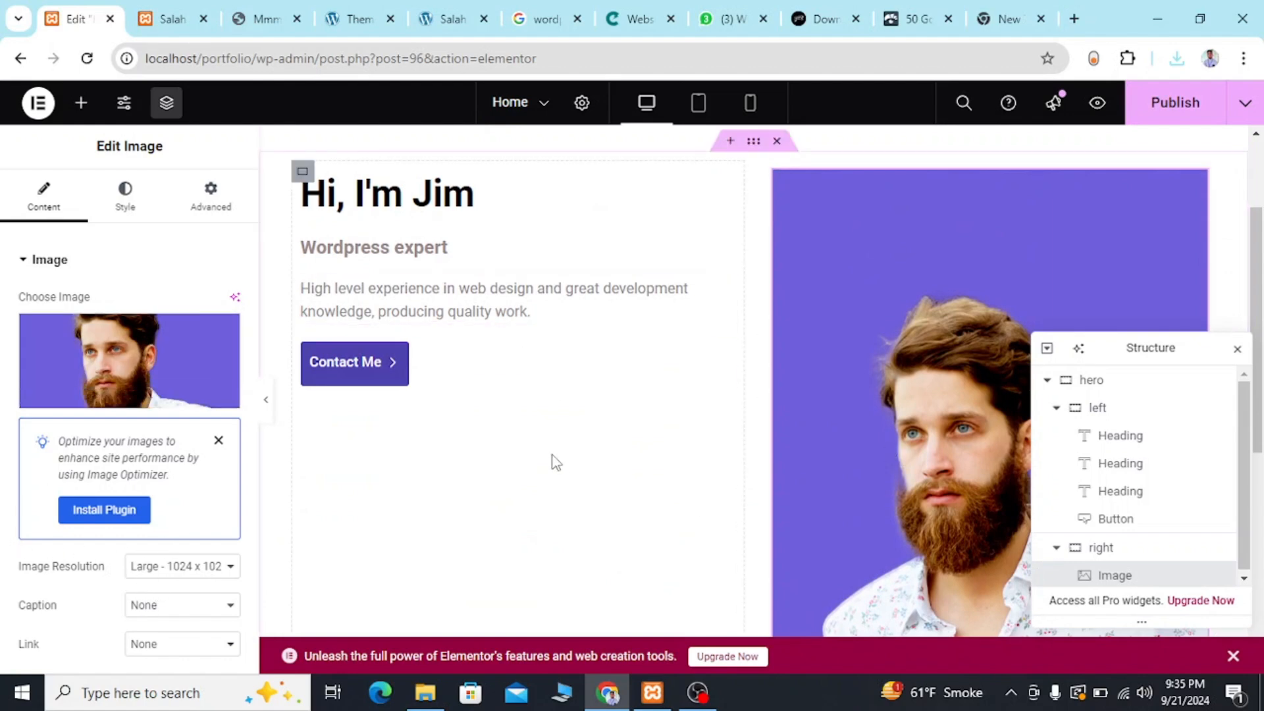
{"action": "left_click", "coordinate": [264, 22]}
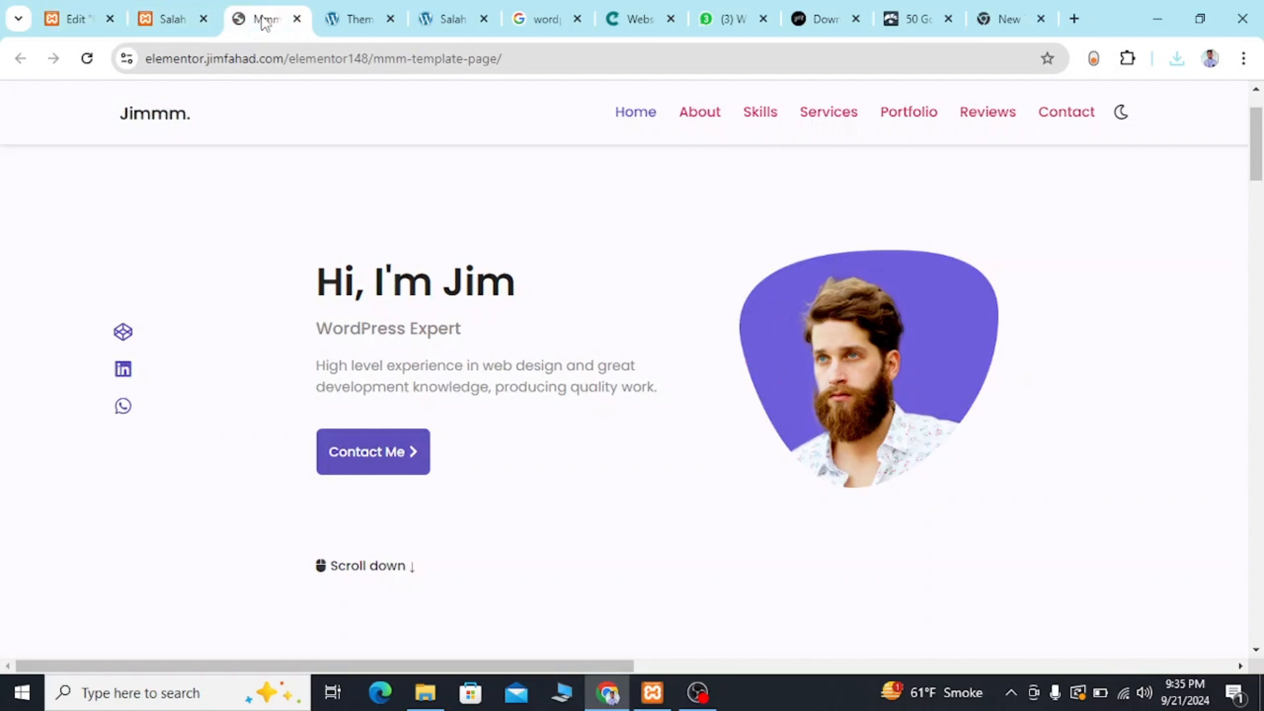
{"action": "left_click", "coordinate": [73, 20]}
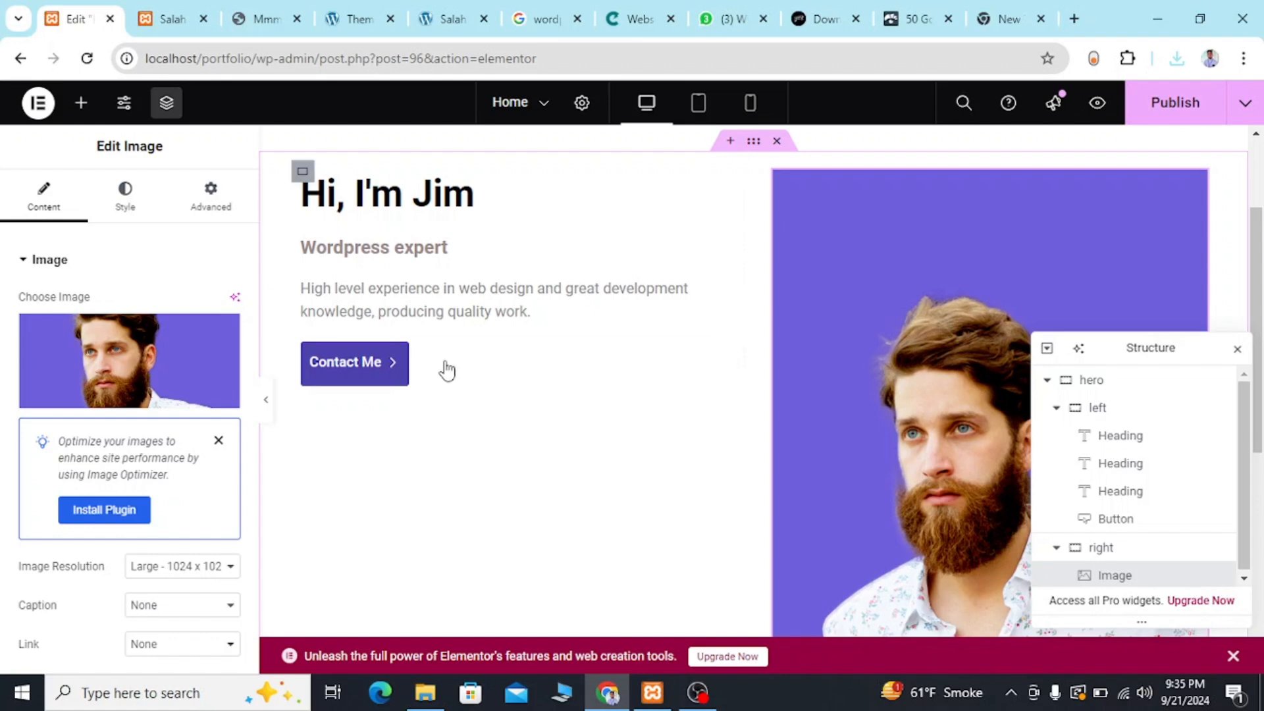
{"action": "scroll", "coordinate": [614, 372], "scroll_direction": "up", "scroll_amount": 2}
{"action": "scroll", "coordinate": [619, 374], "scroll_direction": "down", "scroll_amount": 2}
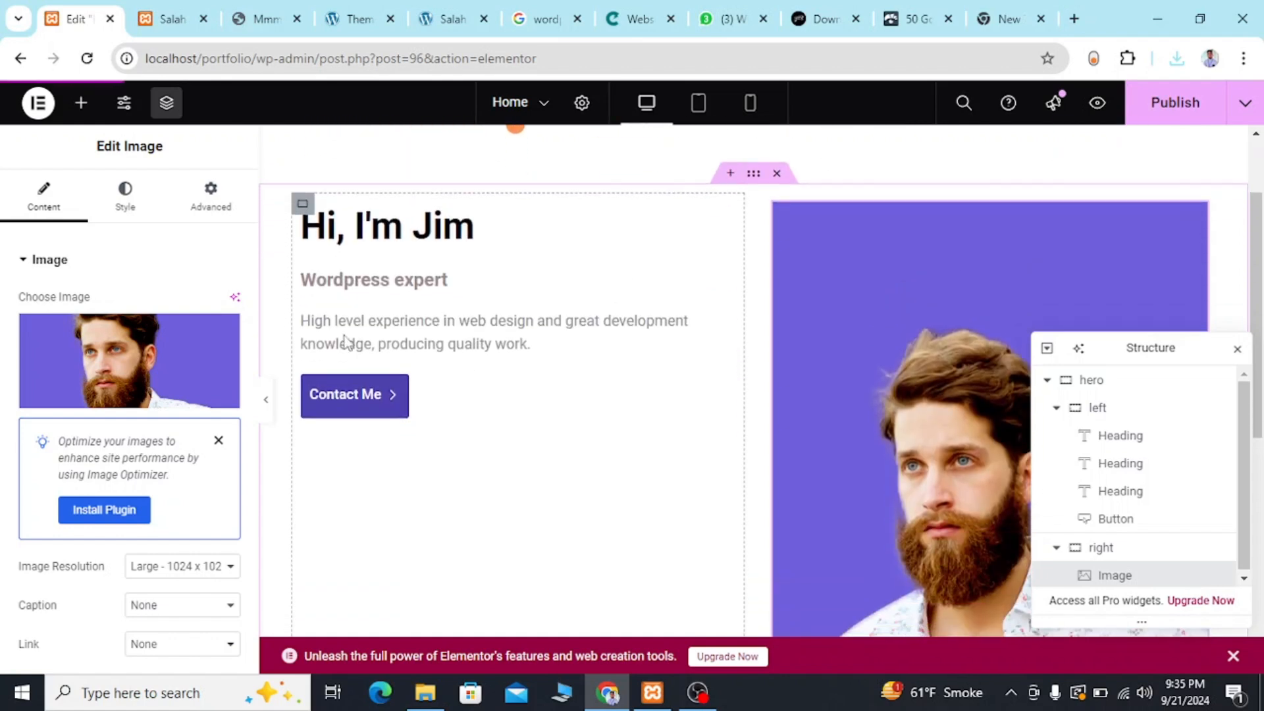
Try a width of 66% and a height of 434 px on the portrait image, and clear both values.
{"action": "left_click", "coordinate": [149, 210]}
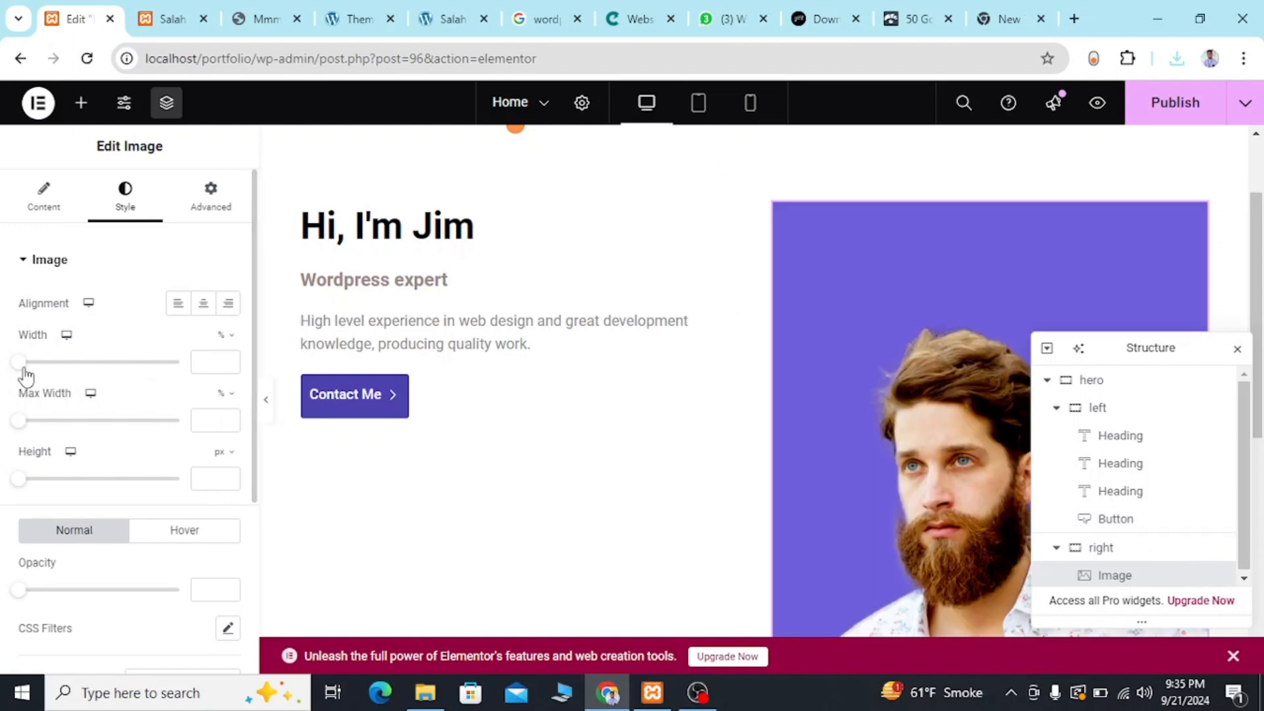
{"action": "left_click_drag", "start_coordinate": [30, 369], "coordinate": [125, 375]}
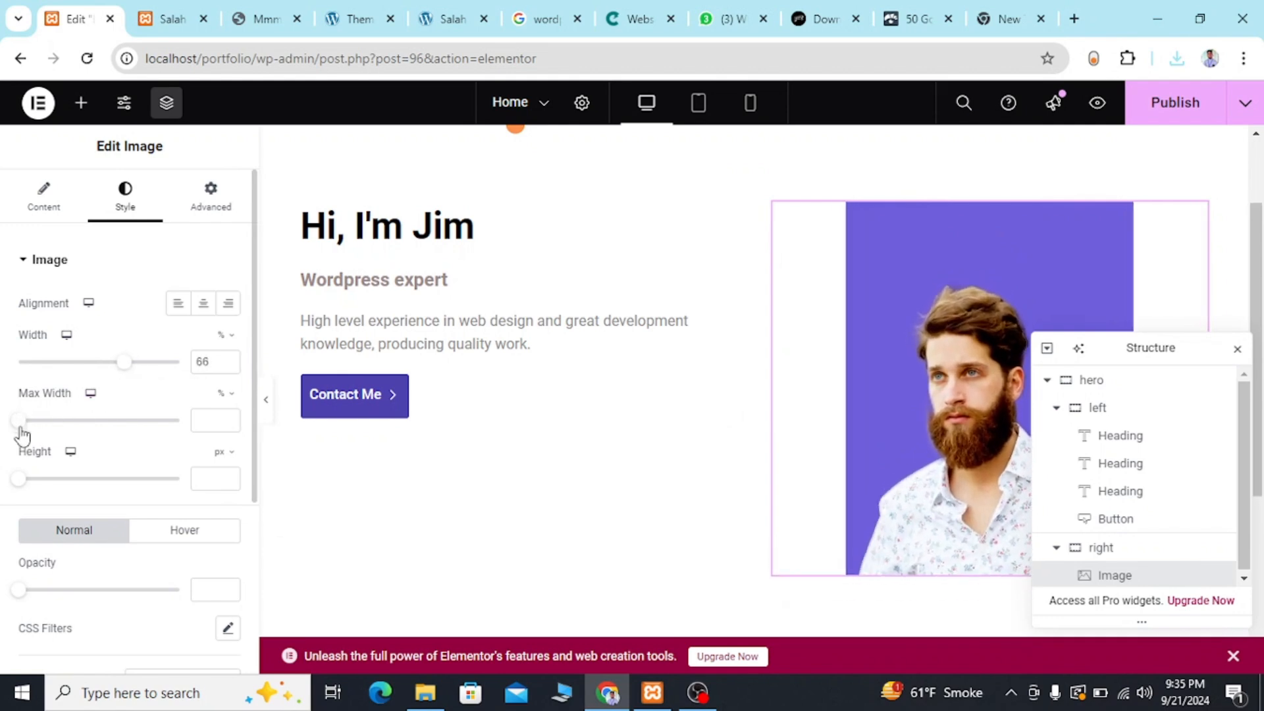
{"action": "left_click_drag", "start_coordinate": [21, 483], "coordinate": [164, 493]}
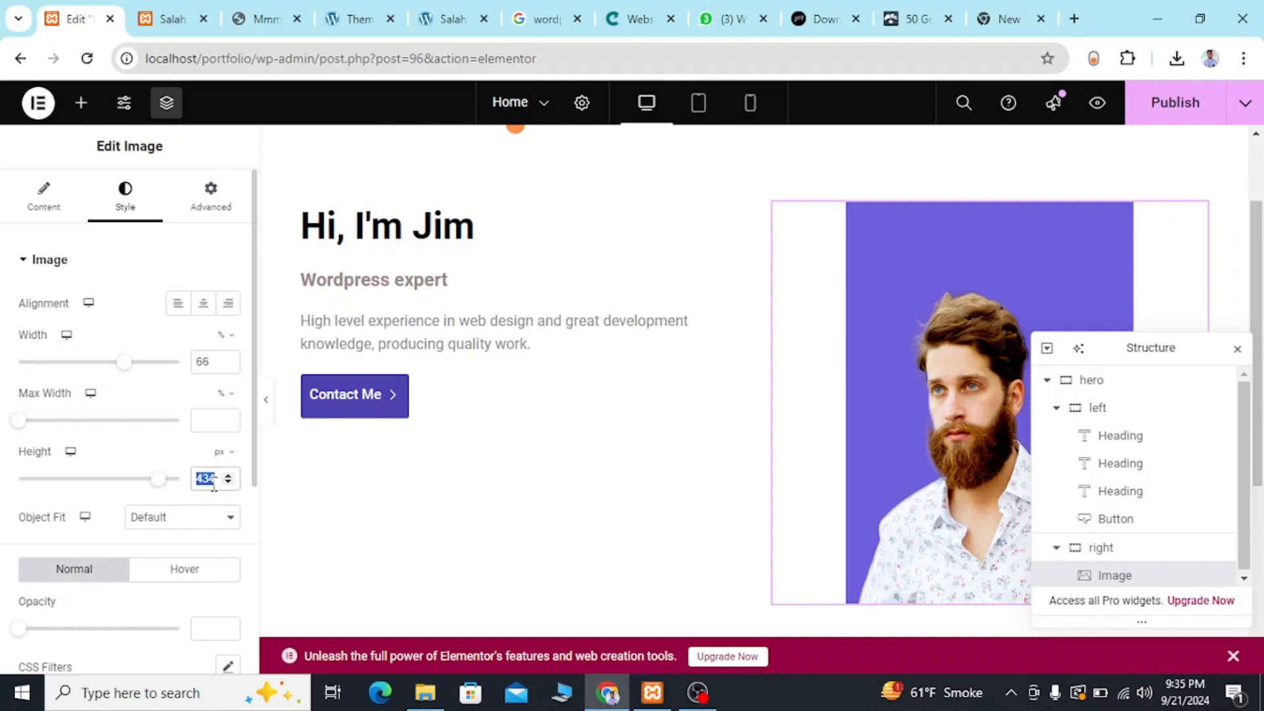
{"action": "key", "text": "BackSpace"}
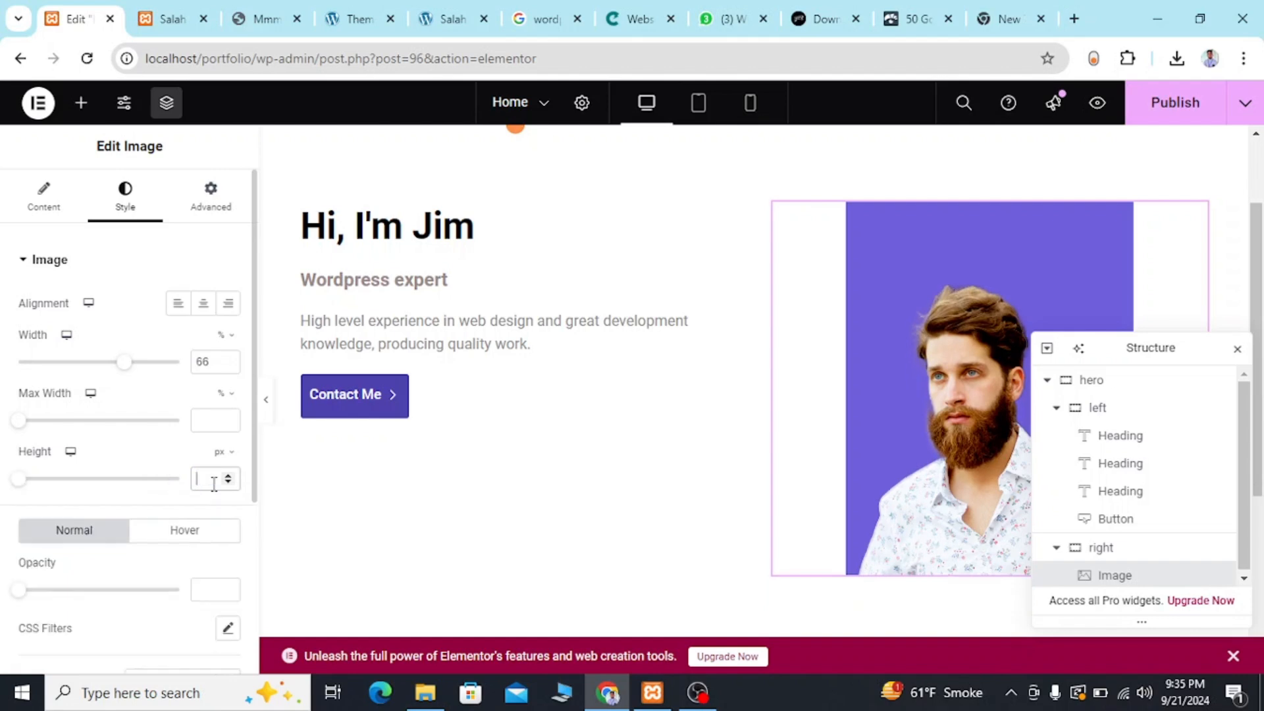
{"action": "double_click", "coordinate": [216, 361]}
{"action": "key", "text": "BackSpace"}
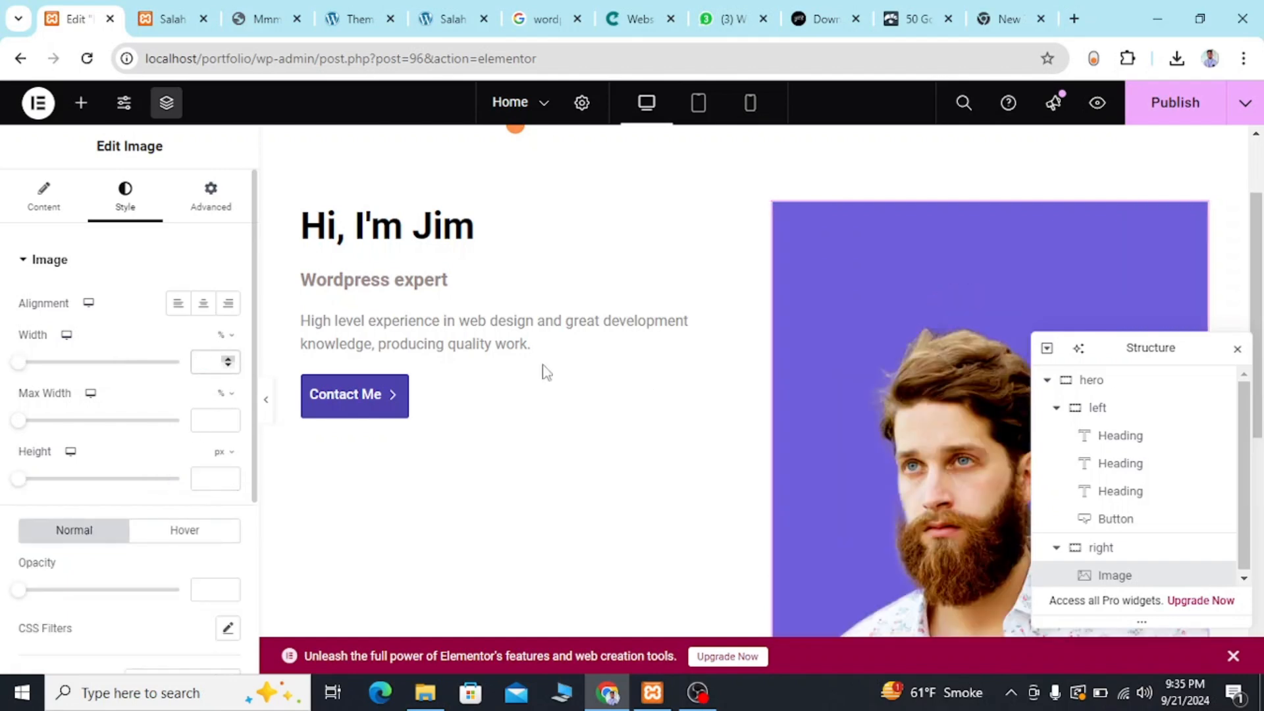
Try a border radius of 50 px on all corners of the portrait image.
{"action": "scroll", "coordinate": [863, 469], "scroll_direction": "down", "scroll_amount": 3}
{"action": "scroll", "coordinate": [864, 466], "scroll_direction": "up", "scroll_amount": 2}
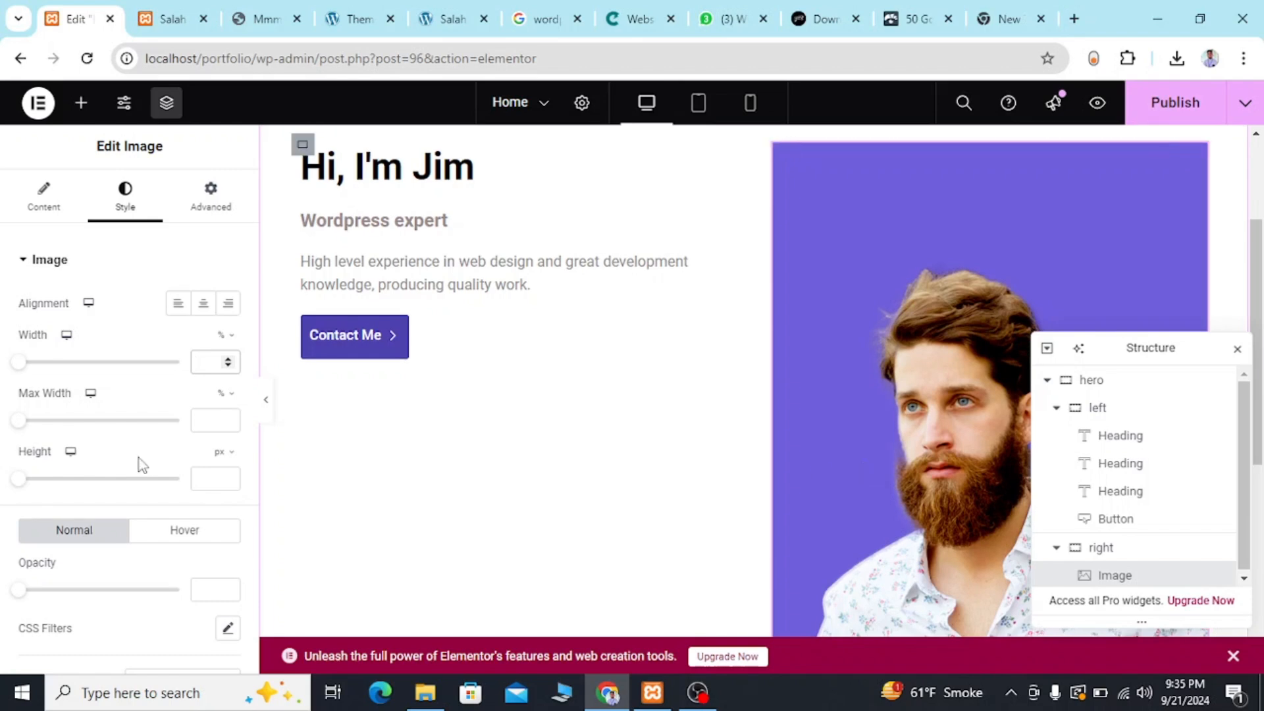
{"action": "scroll", "coordinate": [91, 589], "scroll_direction": "down", "scroll_amount": 2}
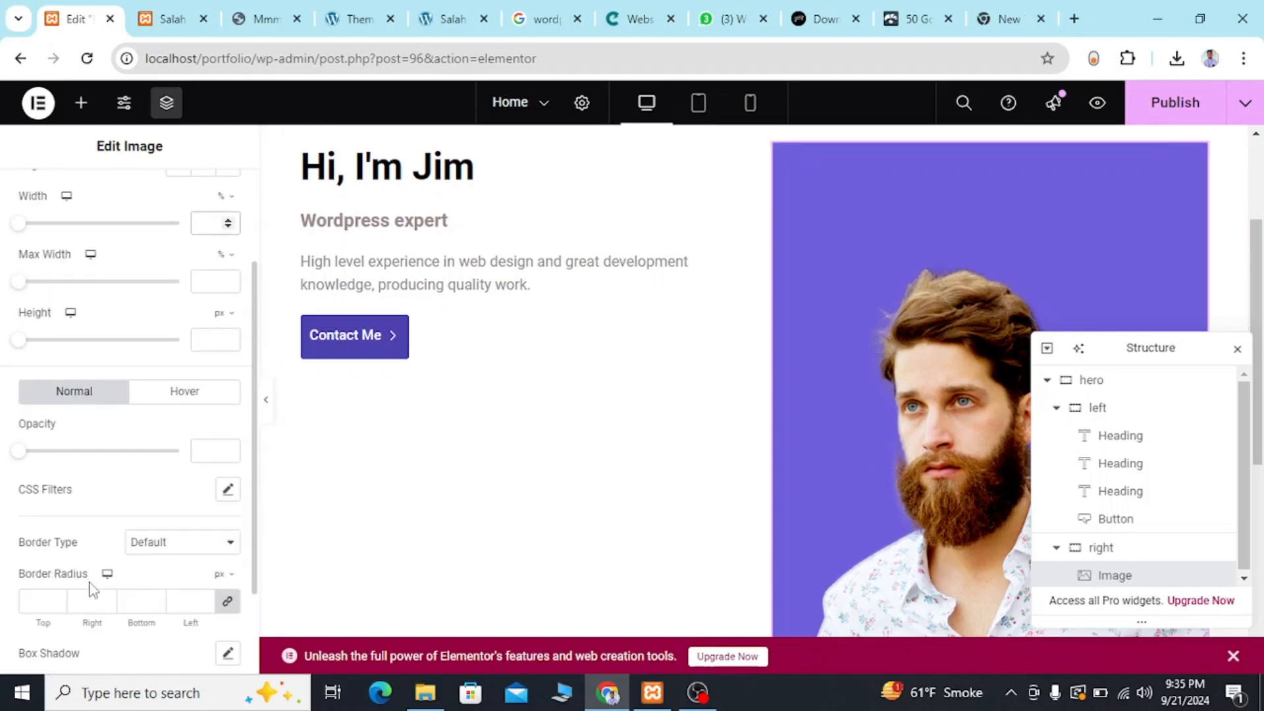
{"action": "scroll", "coordinate": [91, 589], "scroll_direction": "up", "scroll_amount": 1}
{"action": "scroll", "coordinate": [93, 587], "scroll_direction": "down", "scroll_amount": 2}
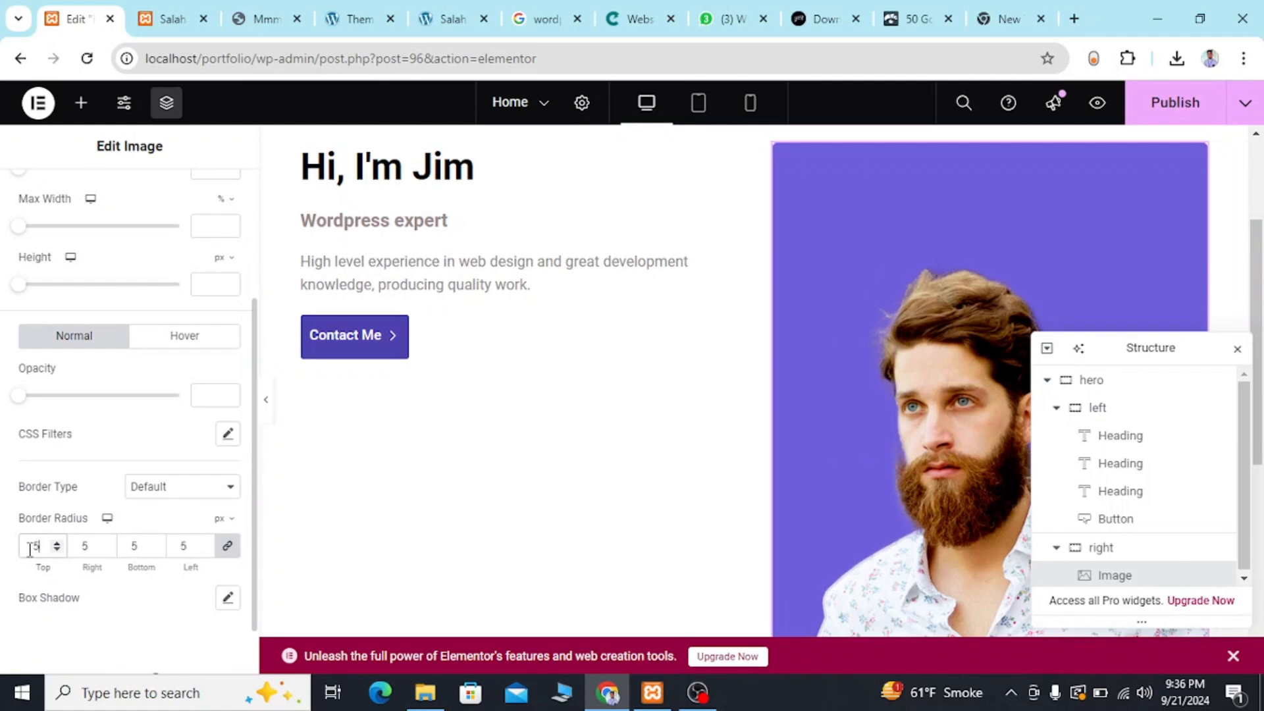
{"action": "type", "text": "0"}
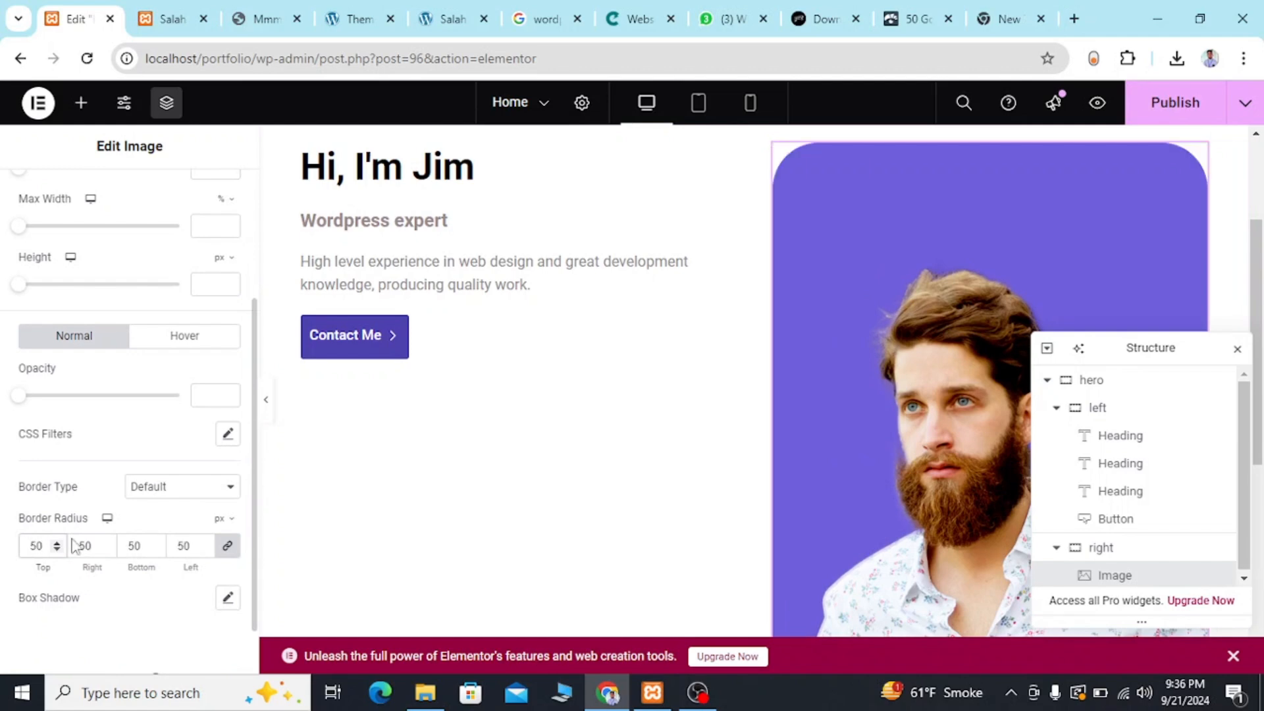
Switch the portrait image's border radius unit to percent and set all four corners to 50%.
{"action": "left_click", "coordinate": [225, 523]}
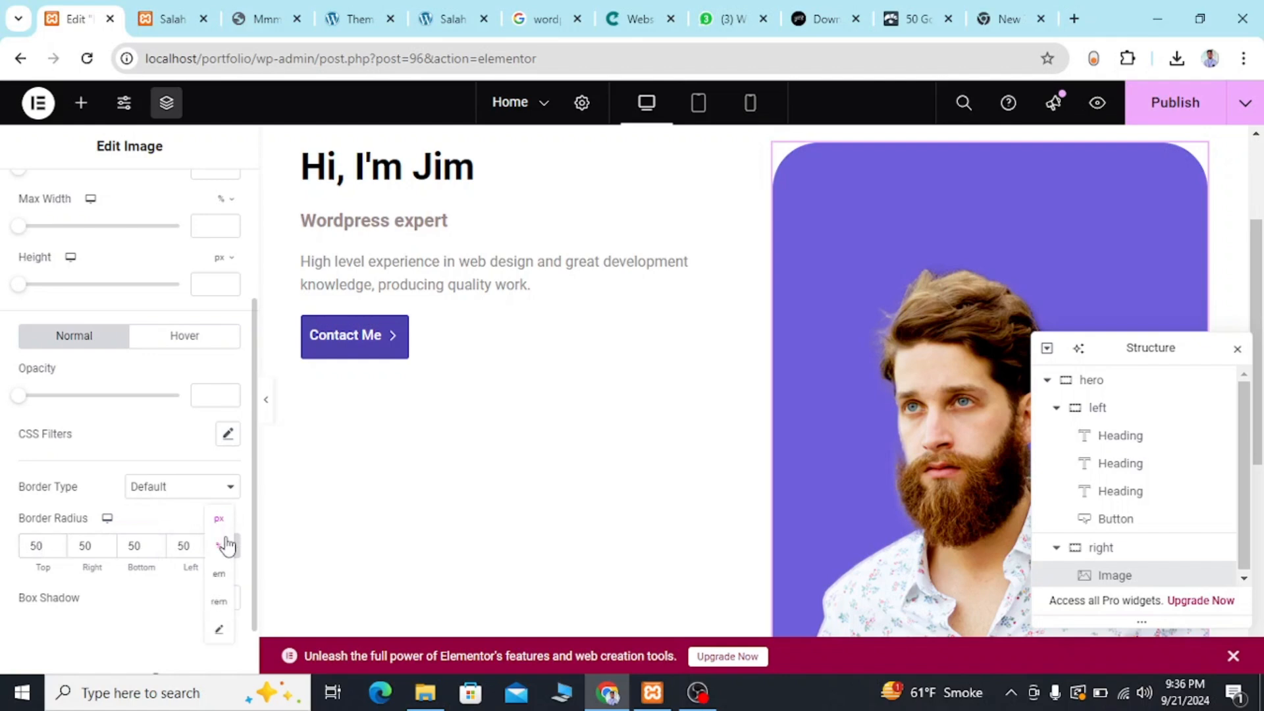
{"action": "left_click", "coordinate": [225, 545]}
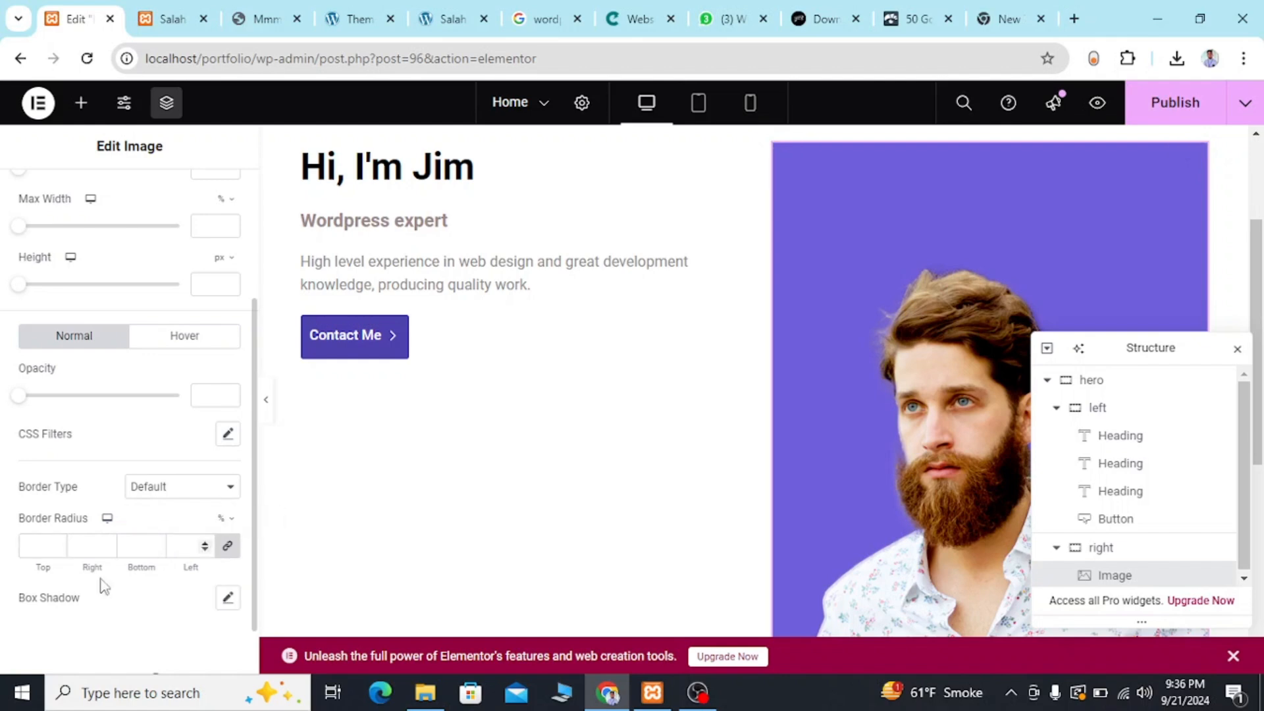
{"action": "left_click", "coordinate": [37, 546]}
{"action": "type", "text": "50"}
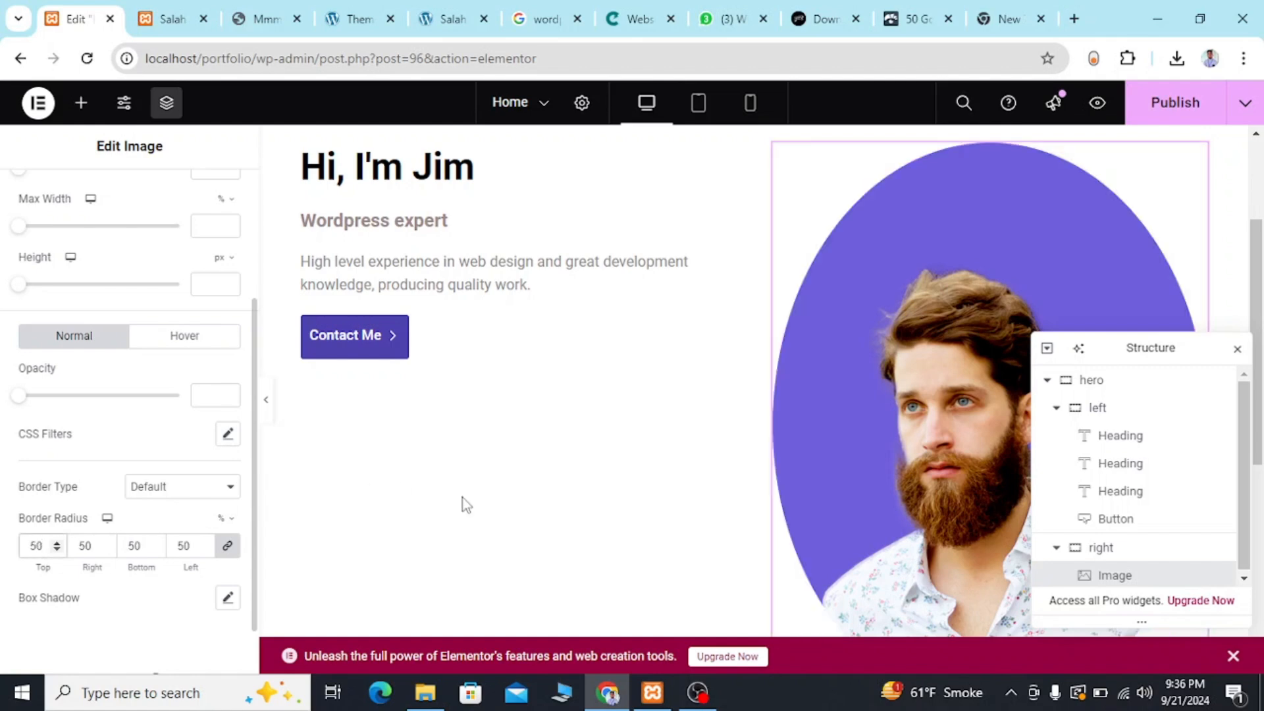
{"action": "scroll", "coordinate": [775, 511], "scroll_direction": "down", "scroll_amount": 2}
{"action": "scroll", "coordinate": [776, 512], "scroll_direction": "up", "scroll_amount": 2}
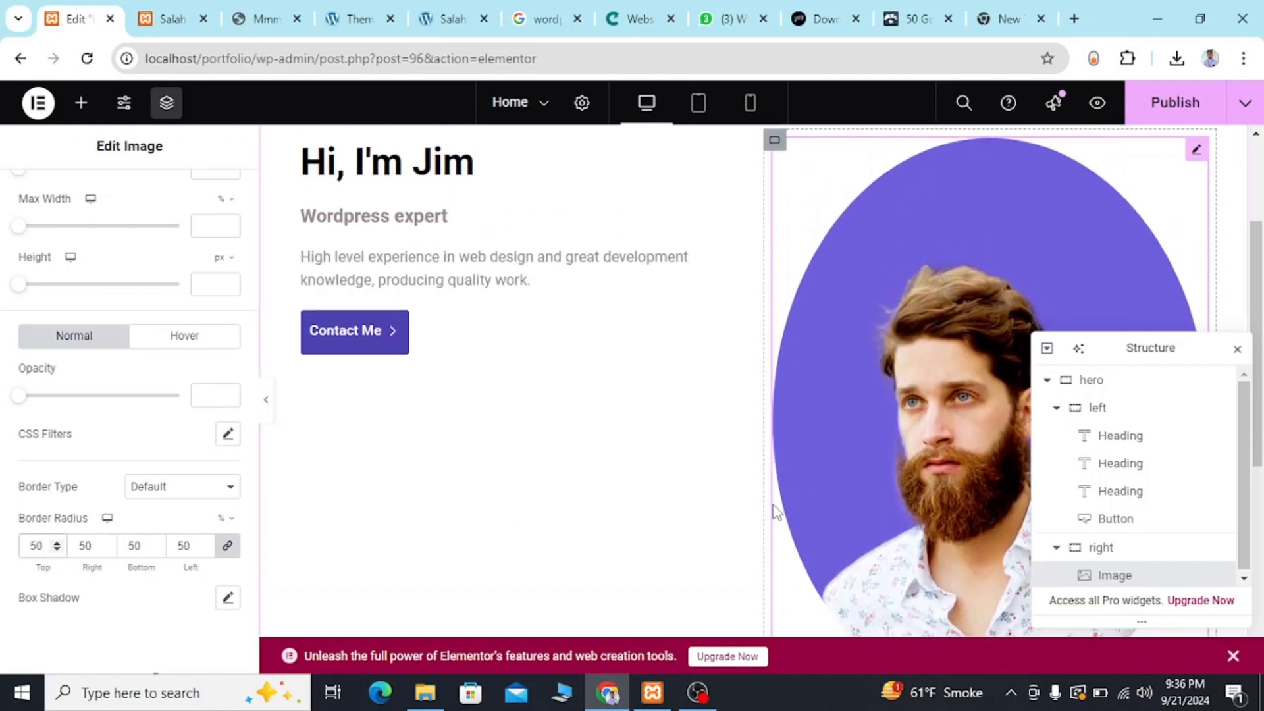
{"action": "scroll", "coordinate": [775, 511], "scroll_direction": "down", "scroll_amount": 1}
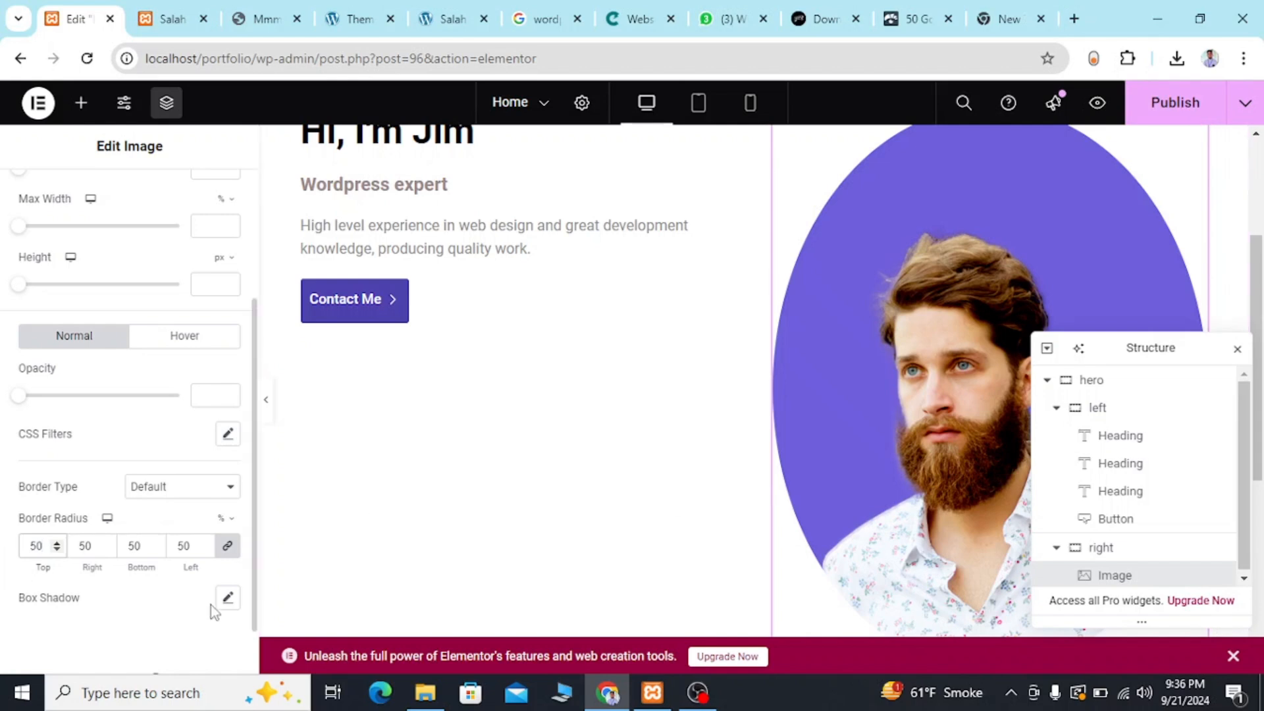
Unlink the portrait image's four border radius values and check the portrait shape on the reference template.
{"action": "left_click", "coordinate": [227, 547]}
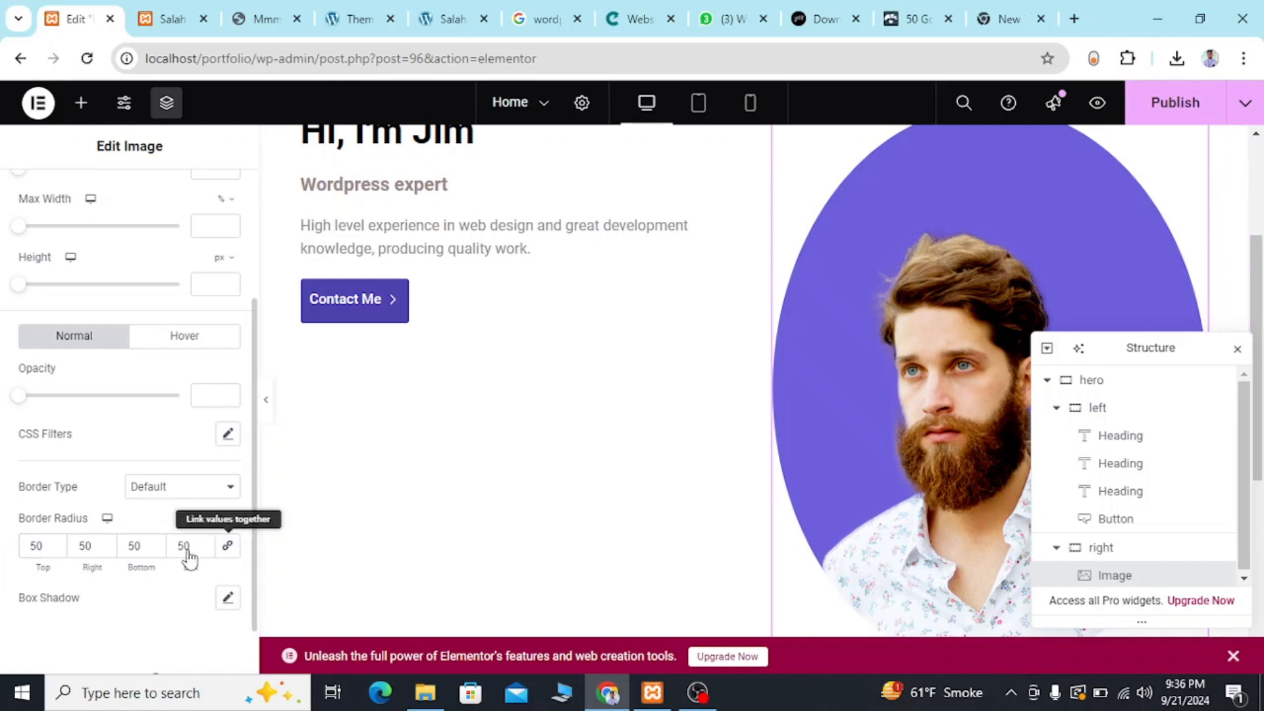
{"action": "left_click", "coordinate": [280, 6]}
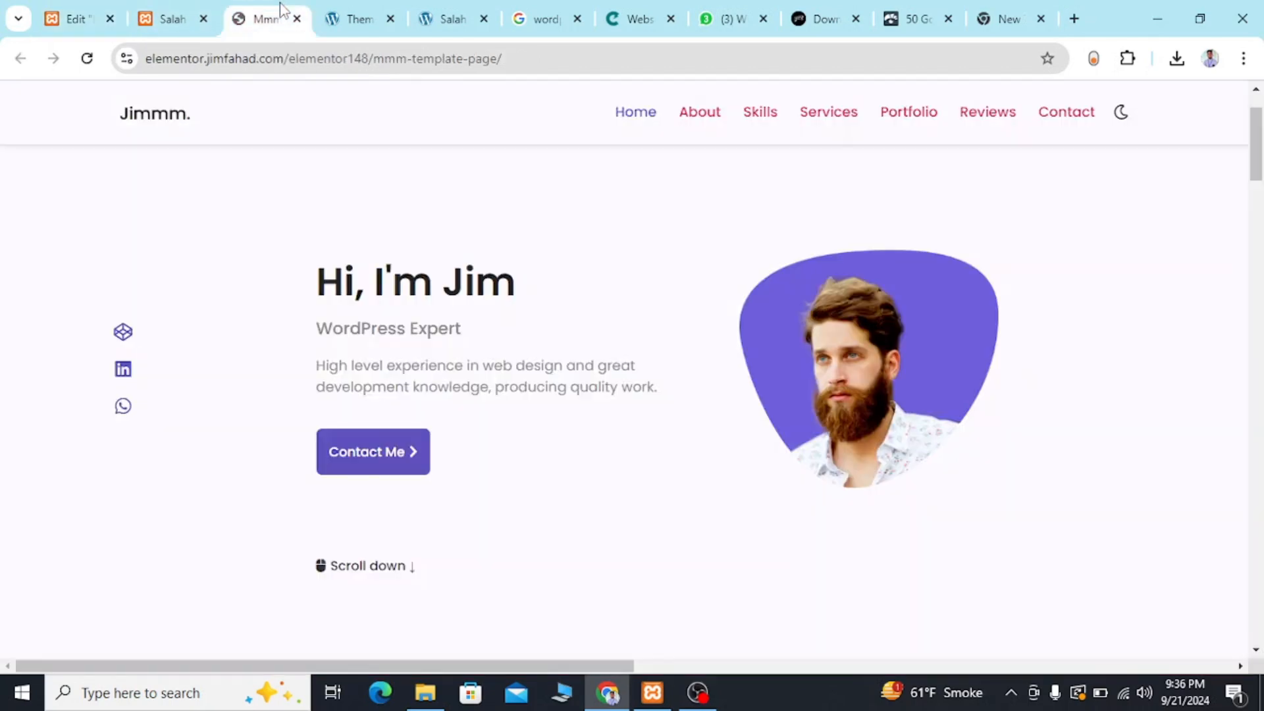
{"action": "left_click", "coordinate": [74, 19]}
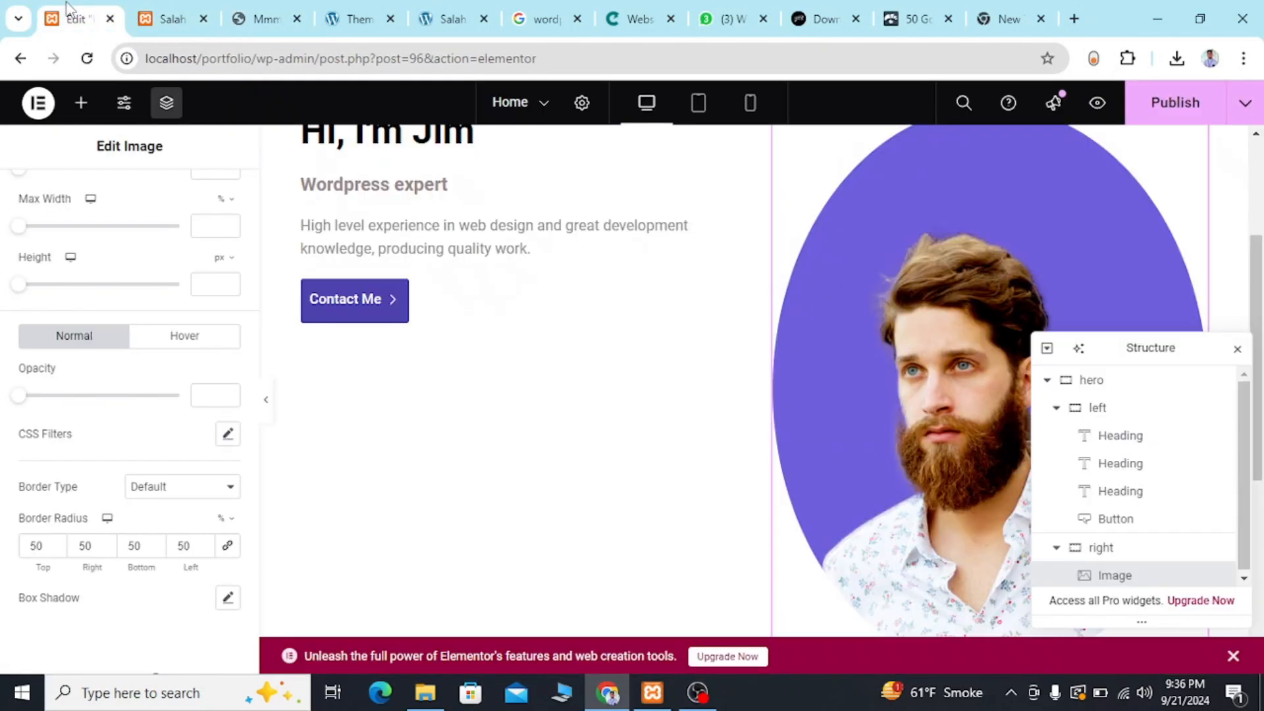
Set the portrait image's bottom border radius to 67%.
{"action": "left_click", "coordinate": [153, 546]}
{"action": "left_click", "coordinate": [153, 545]}
{"action": "left_click", "coordinate": [153, 545]}
{"action": "left_click", "coordinate": [154, 546]}
{"action": "left_click", "coordinate": [154, 546]}
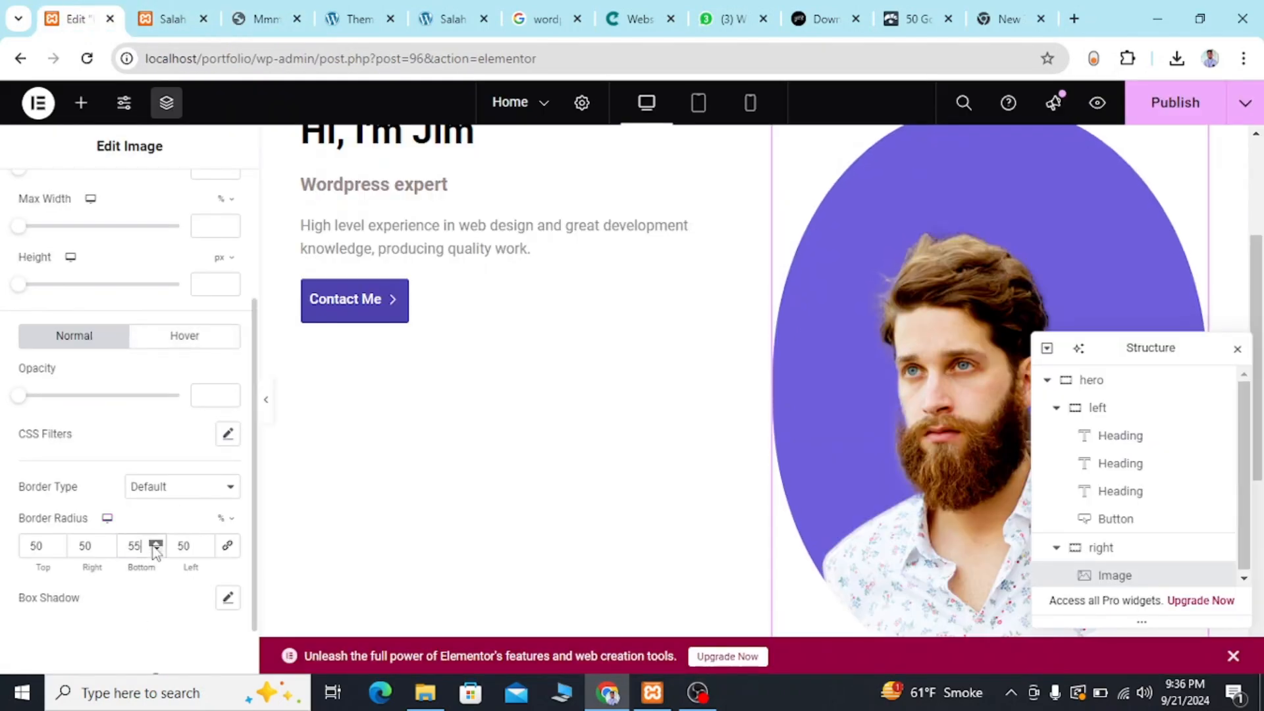
{"action": "left_click", "coordinate": [155, 546]}
{"action": "left_click", "coordinate": [155, 545]}
{"action": "left_click", "coordinate": [155, 546]}
{"action": "left_click", "coordinate": [155, 549]}
{"action": "left_click", "coordinate": [155, 549]}
{"action": "left_click", "coordinate": [155, 550]}
{"action": "left_click", "coordinate": [156, 550]}
{"action": "left_click", "coordinate": [155, 549]}
{"action": "left_click", "coordinate": [155, 549]}
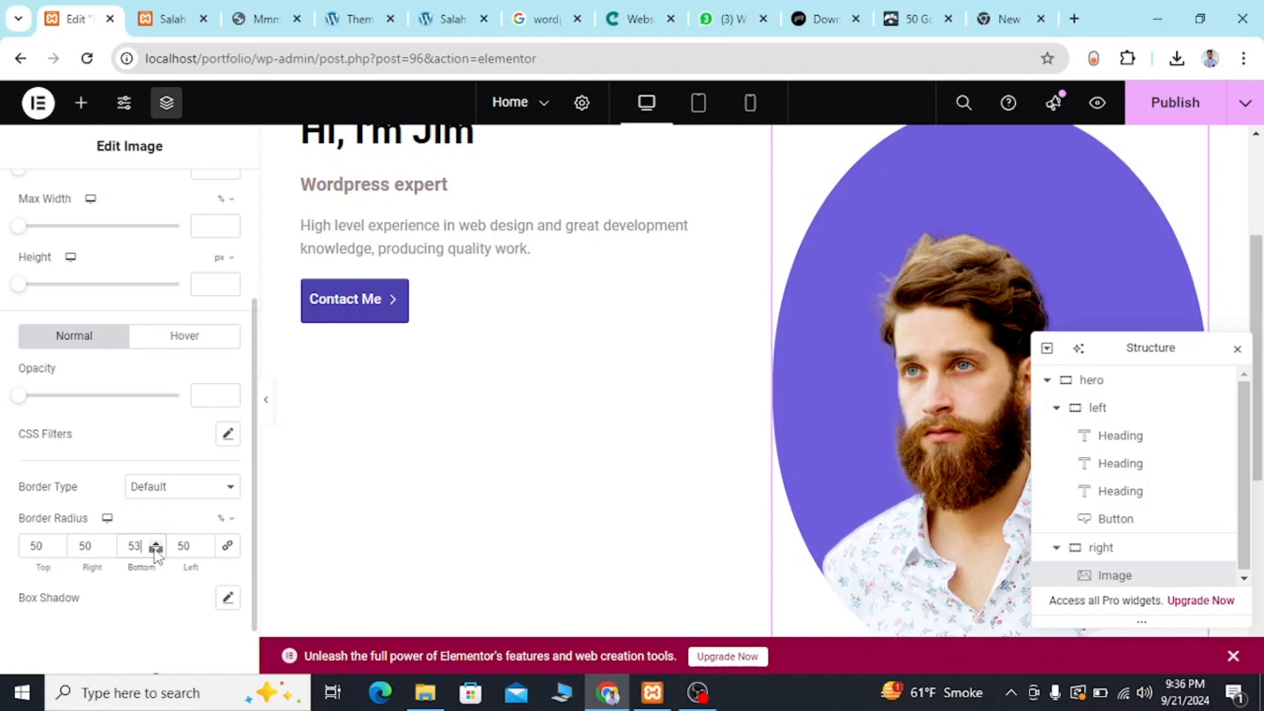
{"action": "left_click", "coordinate": [155, 550]}
{"action": "left_click", "coordinate": [156, 549]}
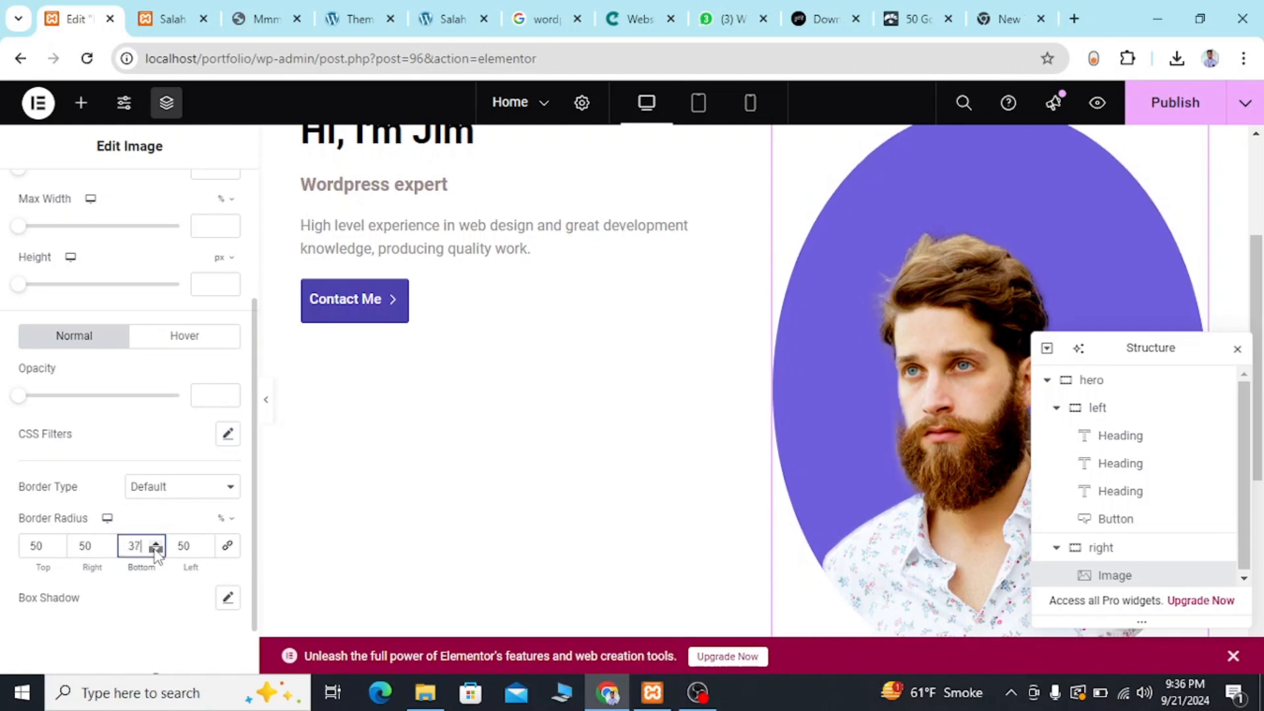
{"action": "left_click", "coordinate": [155, 550]}
{"action": "left_click", "coordinate": [155, 549]}
{"action": "left_click", "coordinate": [155, 549]}
{"action": "left_click", "coordinate": [156, 549]}
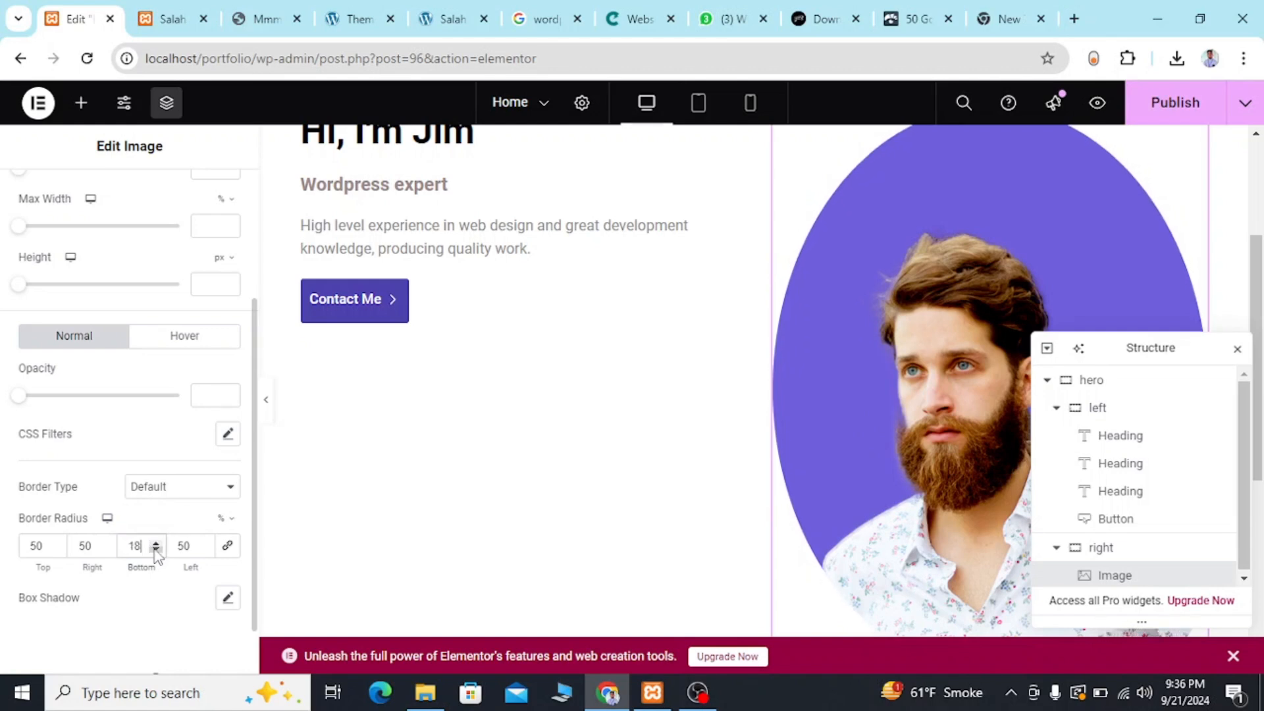
{"action": "left_click", "coordinate": [156, 550]}
{"action": "left_click", "coordinate": [155, 543]}
{"action": "left_click", "coordinate": [155, 542]}
{"action": "left_click", "coordinate": [155, 542]}
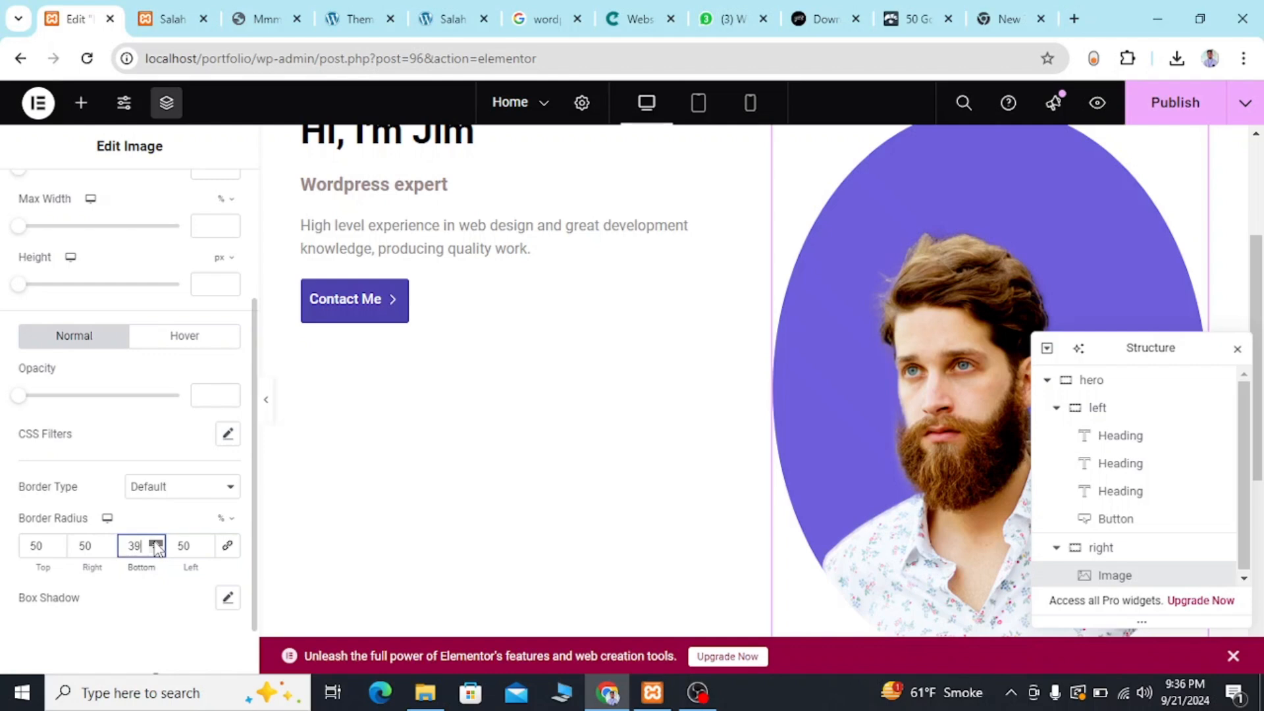
{"action": "left_click", "coordinate": [155, 543]}
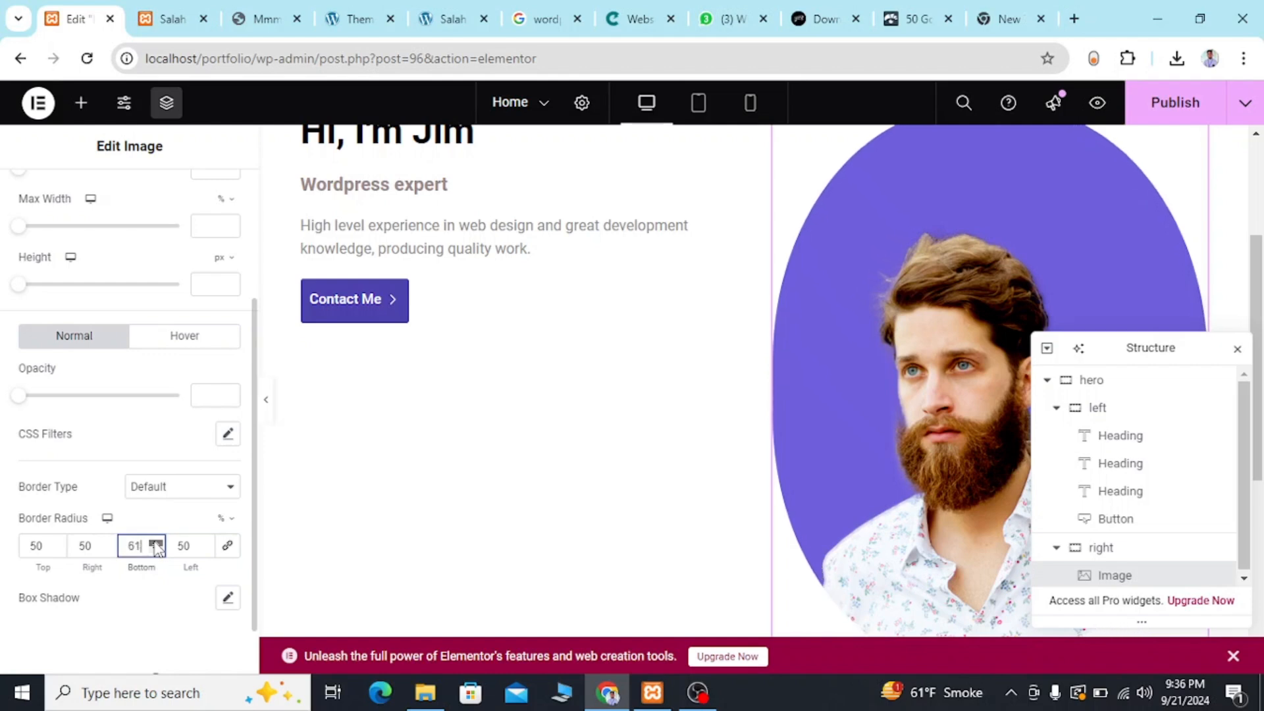
{"action": "left_click", "coordinate": [156, 543]}
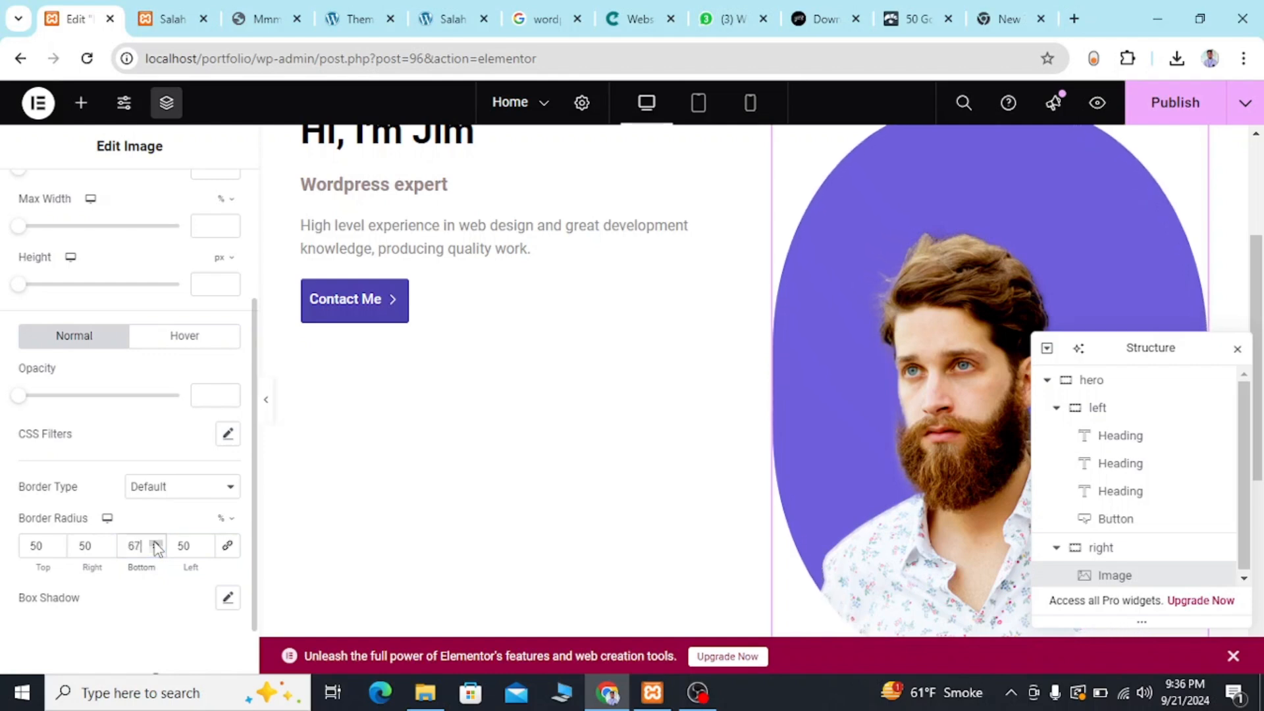
Set the portrait image's right border radius to 71% and its top border radius to 83%.
{"action": "left_click", "coordinate": [105, 542]}
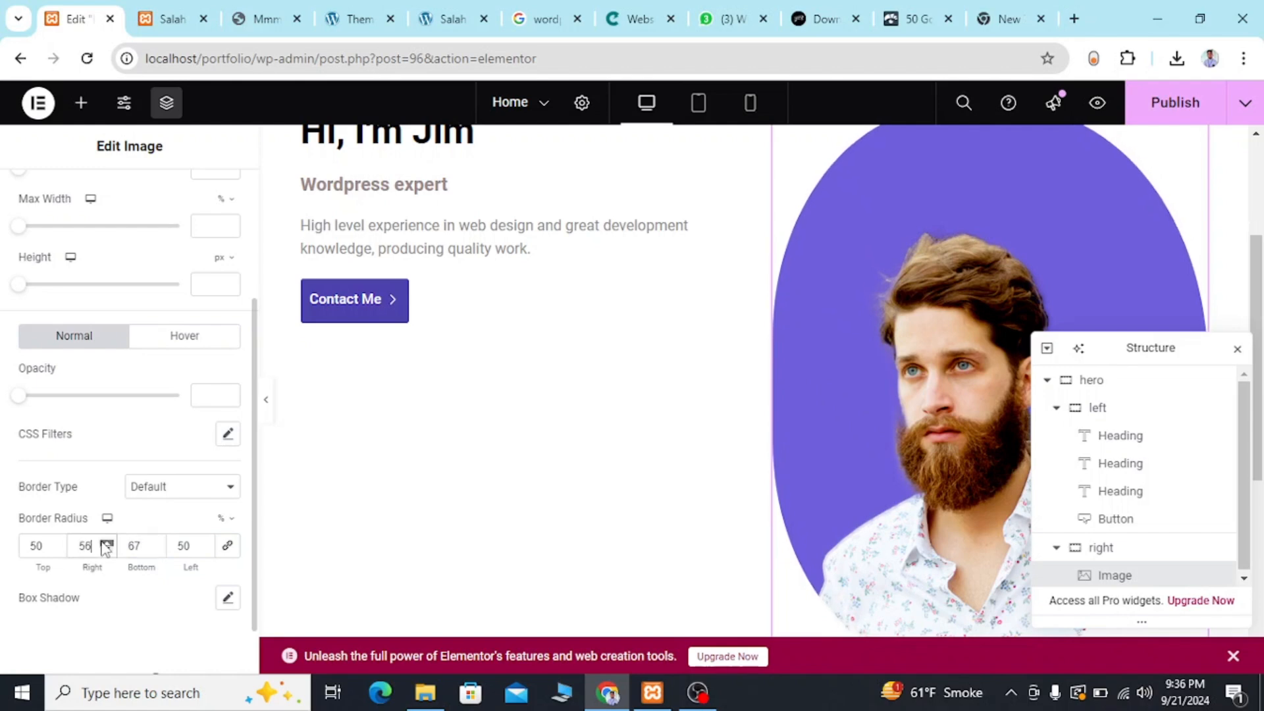
{"action": "left_click", "coordinate": [106, 543]}
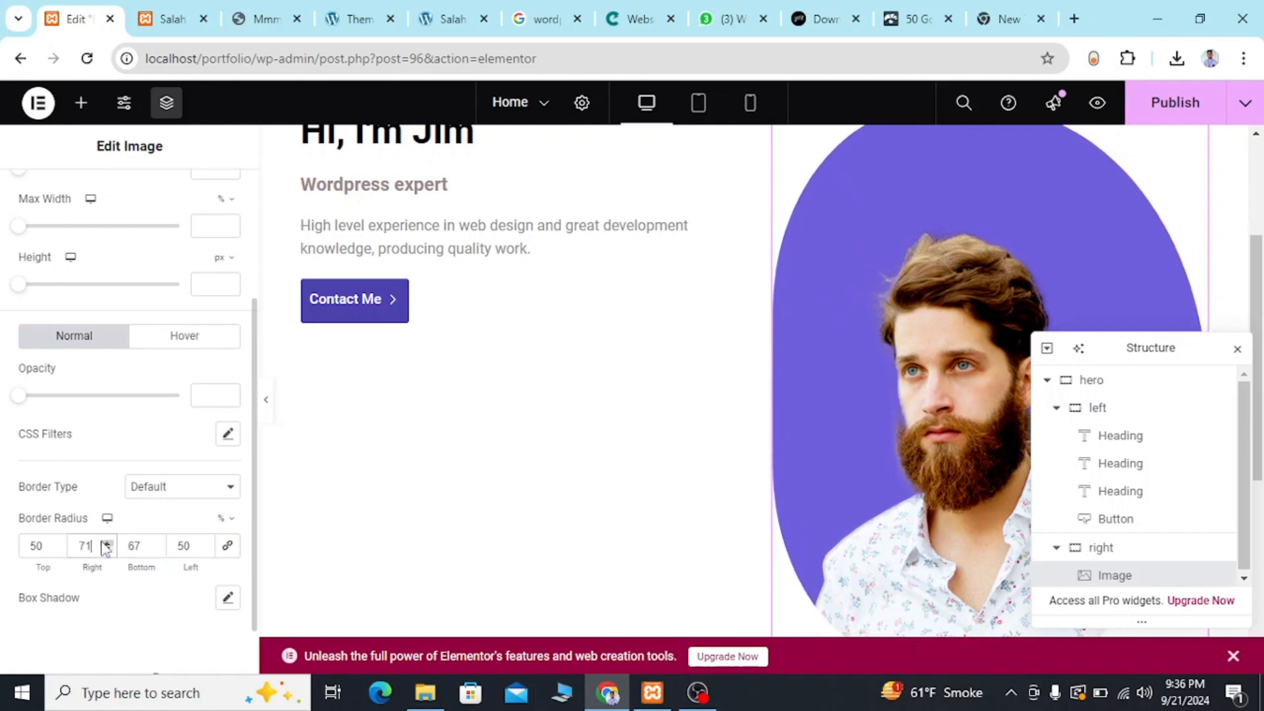
{"action": "left_click", "coordinate": [58, 542]}
{"action": "left_click", "coordinate": [57, 542]}
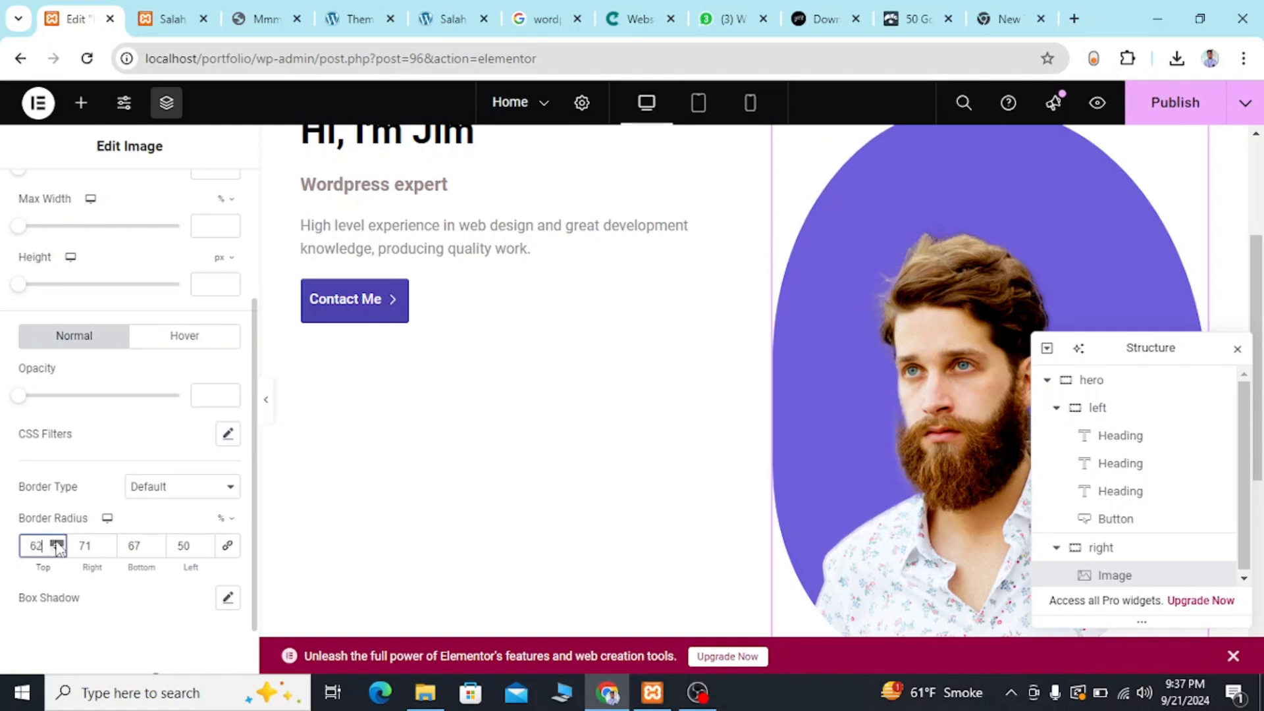
{"action": "left_click", "coordinate": [58, 542]}
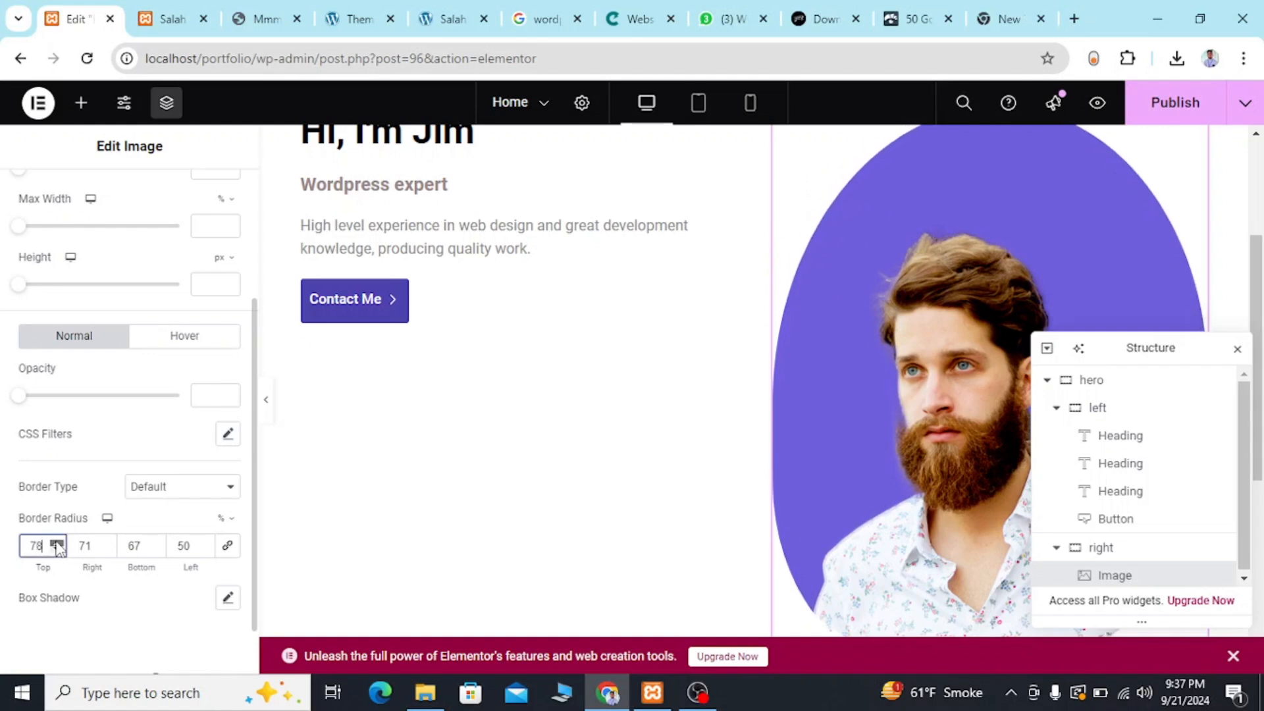
{"action": "scroll", "coordinate": [968, 294], "scroll_direction": "down", "scroll_amount": 3}
{"action": "scroll", "coordinate": [969, 295], "scroll_direction": "up", "scroll_amount": 3}
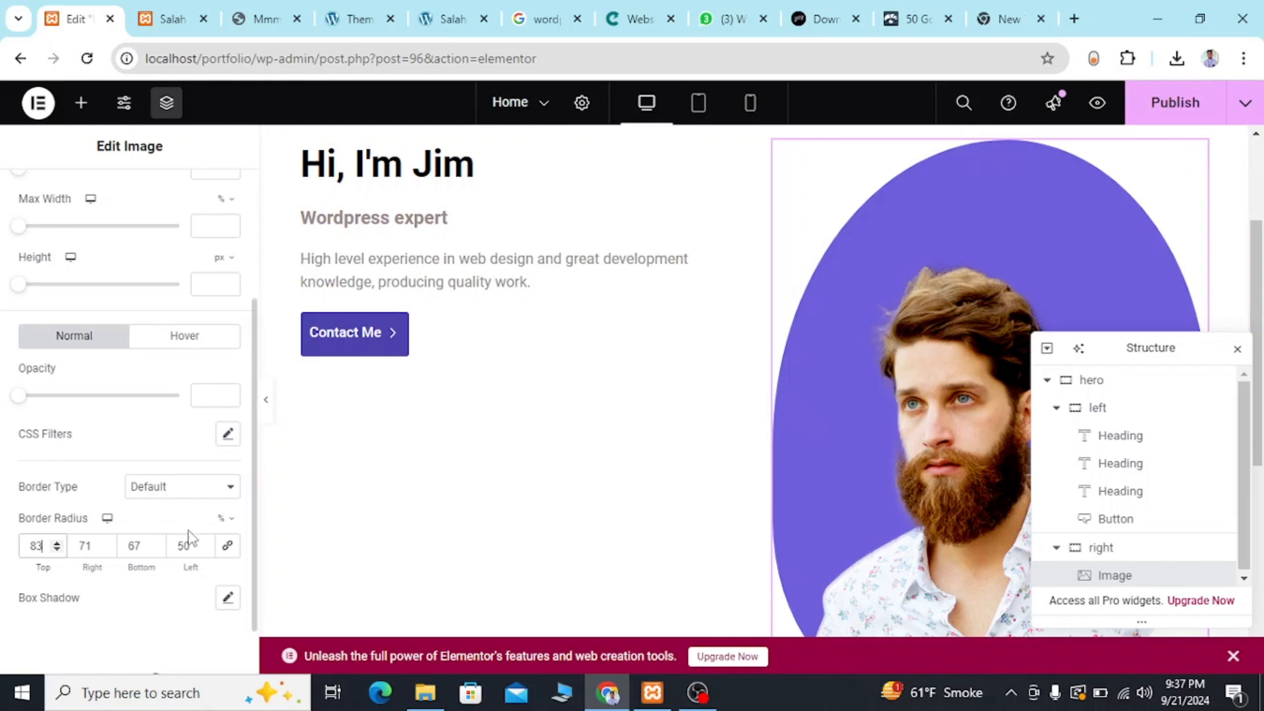
Try a left border radius of 100% on the portrait image.
{"action": "left_click", "coordinate": [204, 542]}
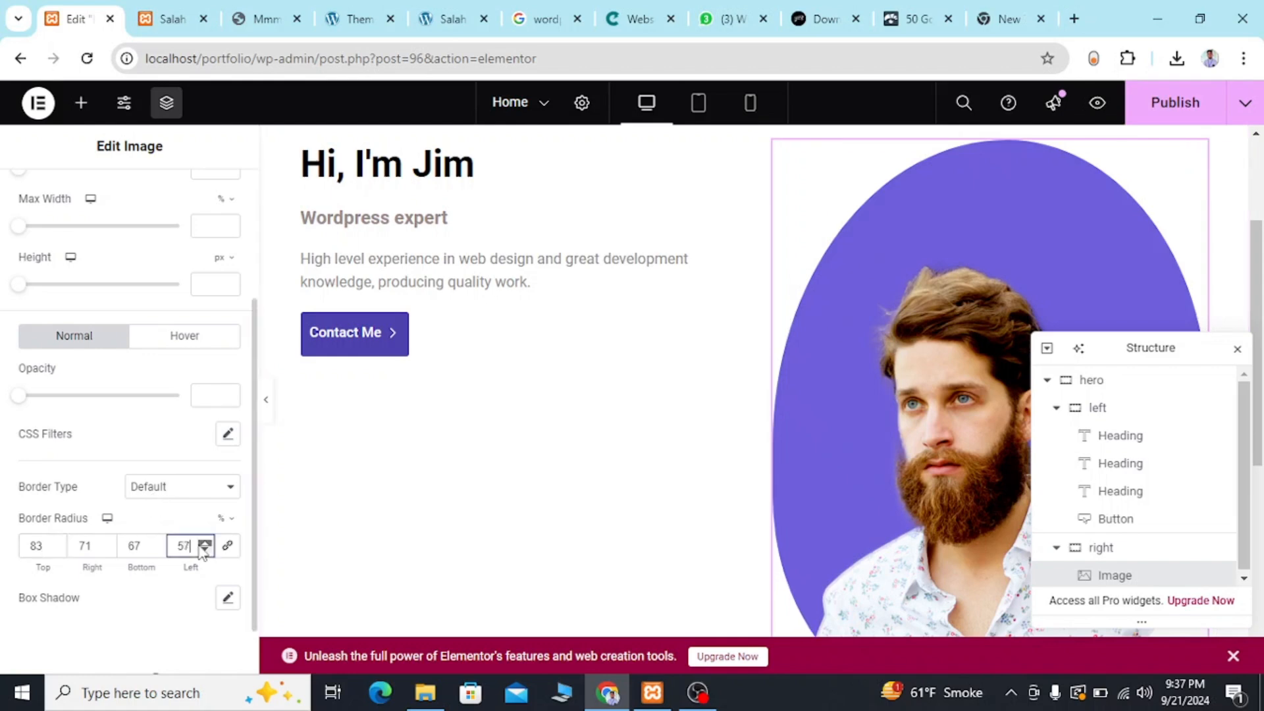
{"action": "left_click", "coordinate": [204, 544]}
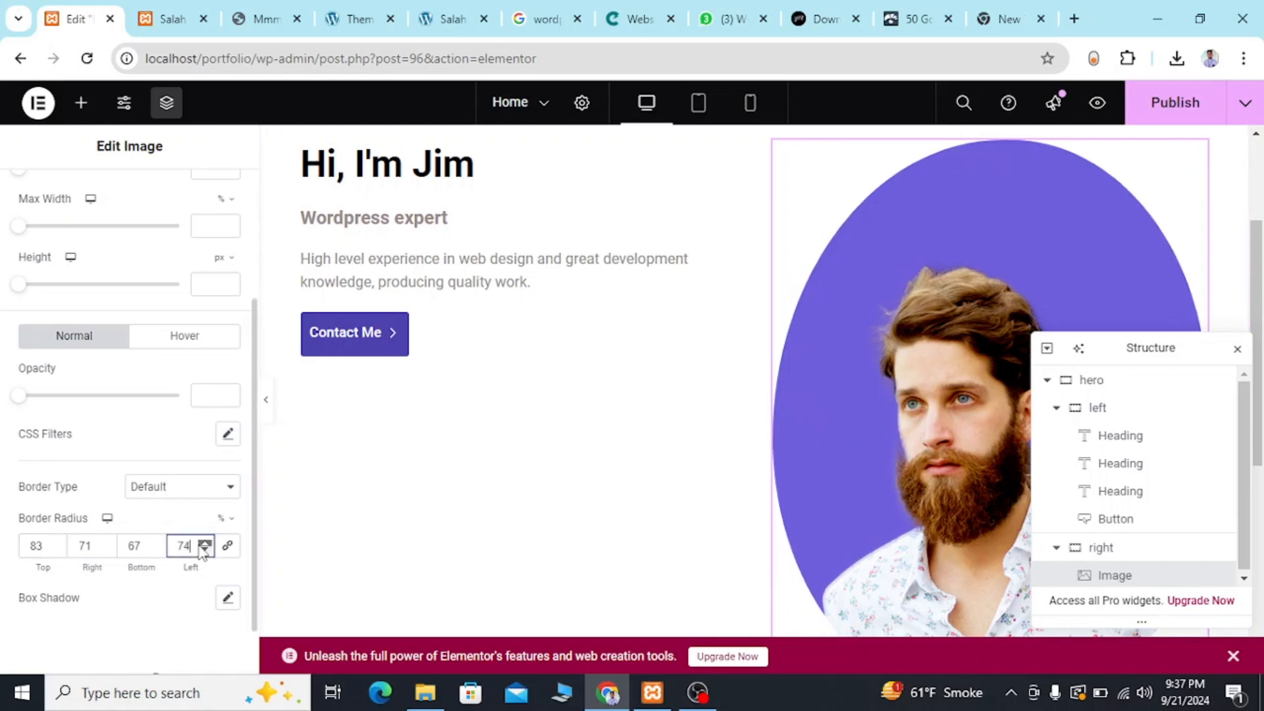
{"action": "left_click", "coordinate": [204, 544]}
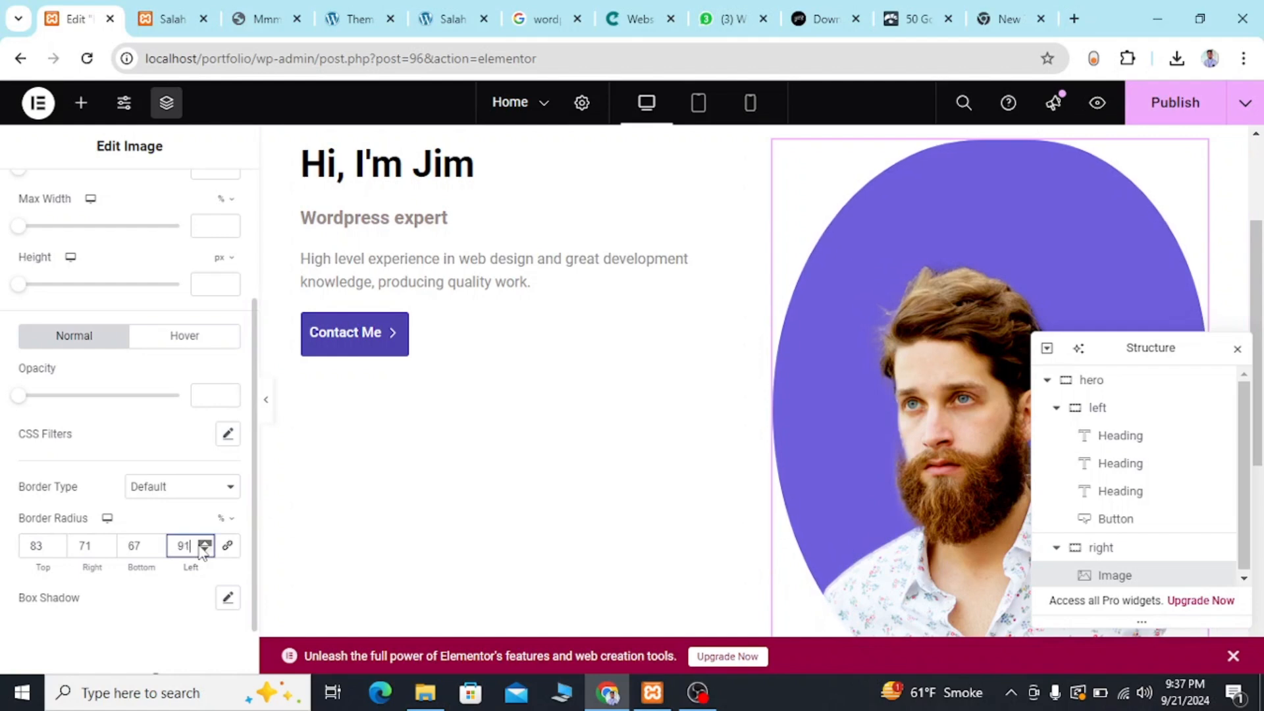
{"action": "left_click", "coordinate": [204, 543]}
Compare the hero portrait's full outline with the shaped portrait on the reference template.
{"action": "scroll", "coordinate": [1020, 318], "scroll_direction": "down", "scroll_amount": 3}
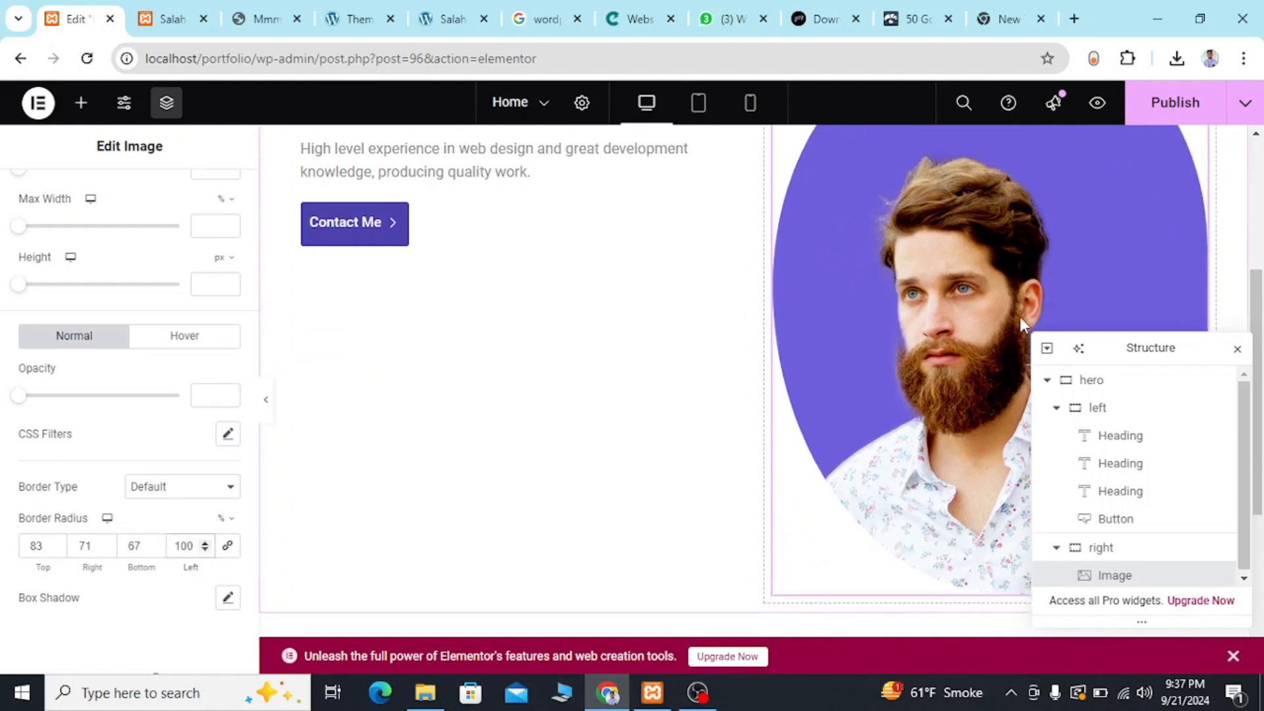
{"action": "scroll", "coordinate": [1021, 317], "scroll_direction": "up", "scroll_amount": 2}
{"action": "scroll", "coordinate": [1020, 317], "scroll_direction": "down", "scroll_amount": 4}
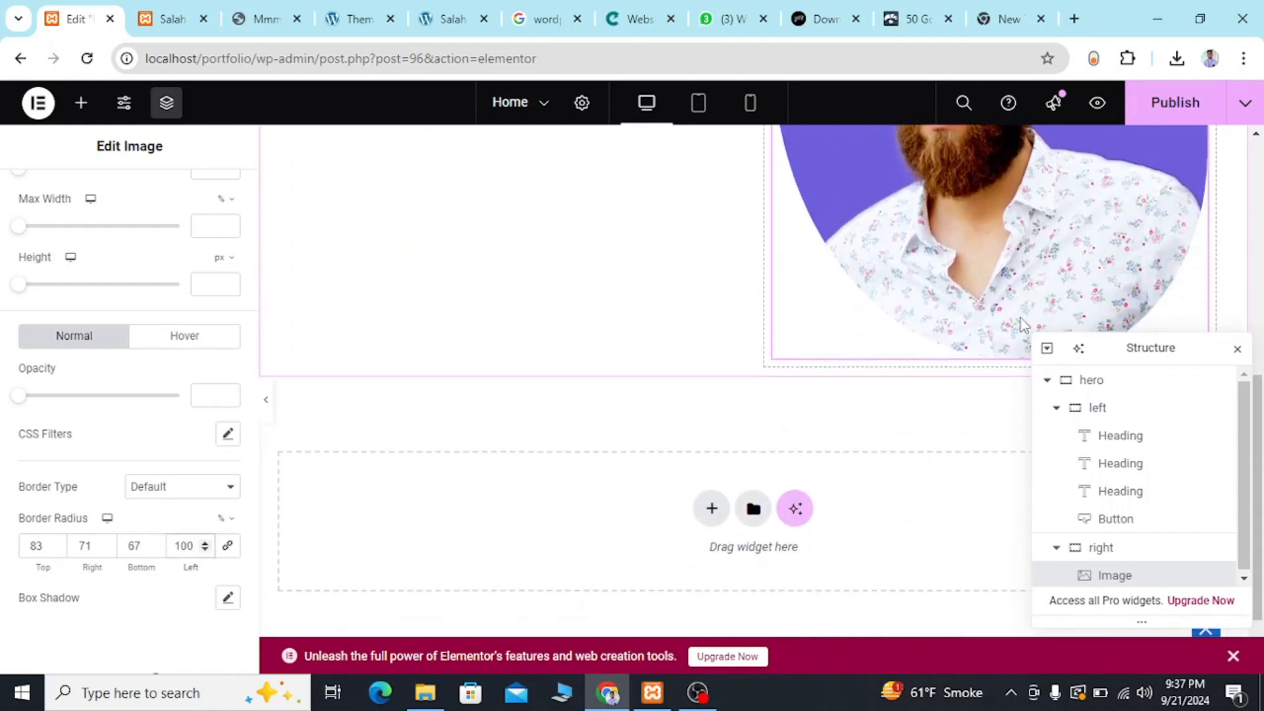
{"action": "scroll", "coordinate": [1020, 317], "scroll_direction": "up", "scroll_amount": 5}
{"action": "scroll", "coordinate": [1020, 317], "scroll_direction": "down", "scroll_amount": 2}
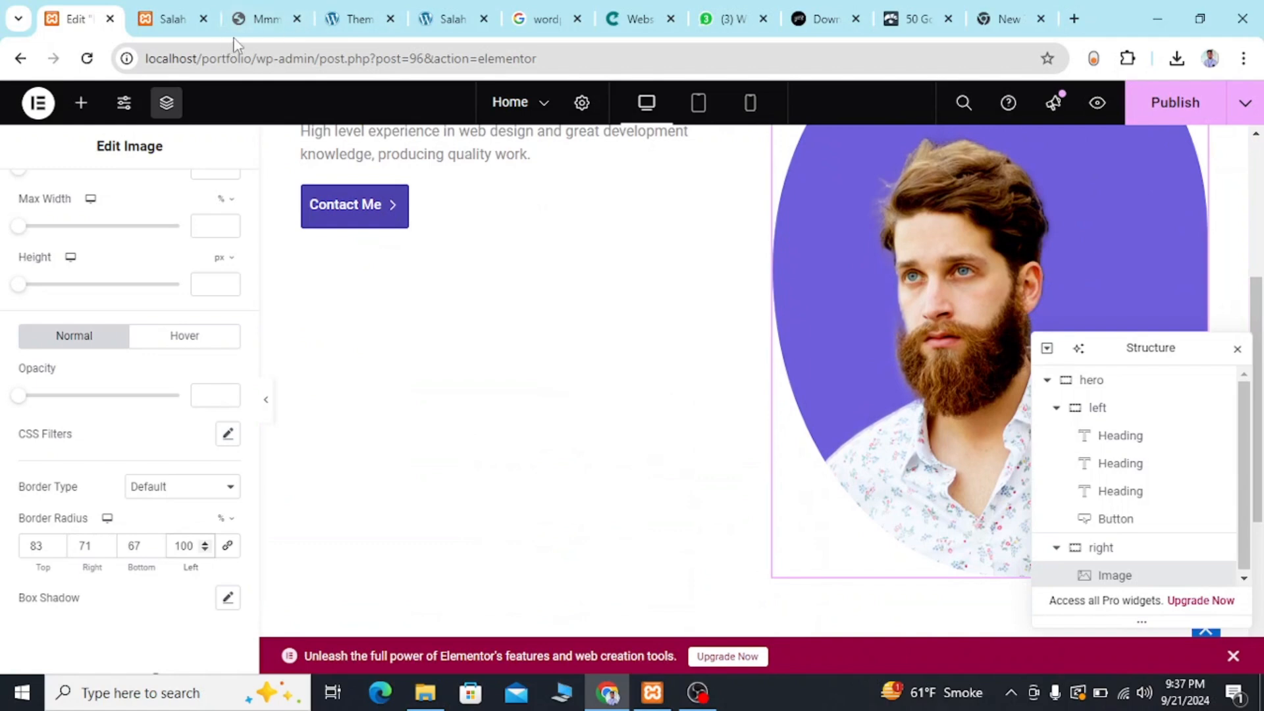
{"action": "left_click", "coordinate": [264, 19]}
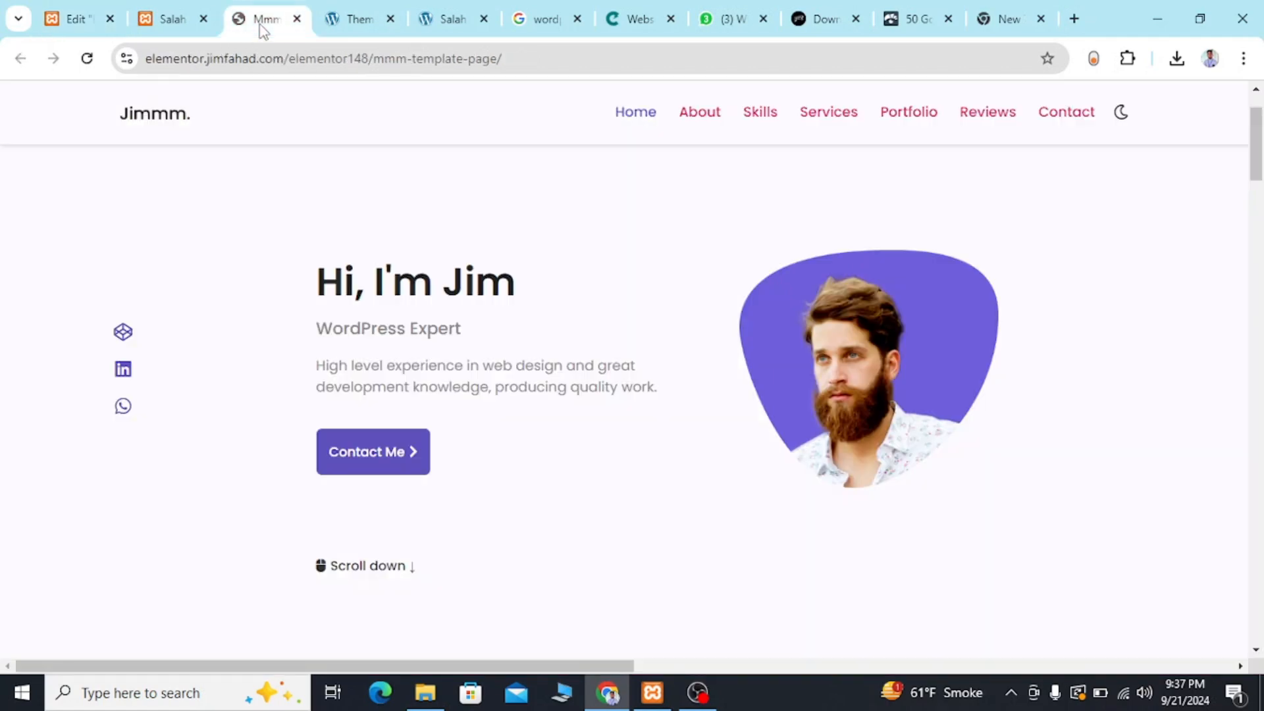
{"action": "left_click", "coordinate": [68, 9]}
{"action": "scroll", "coordinate": [881, 294], "scroll_direction": "up", "scroll_amount": 2}
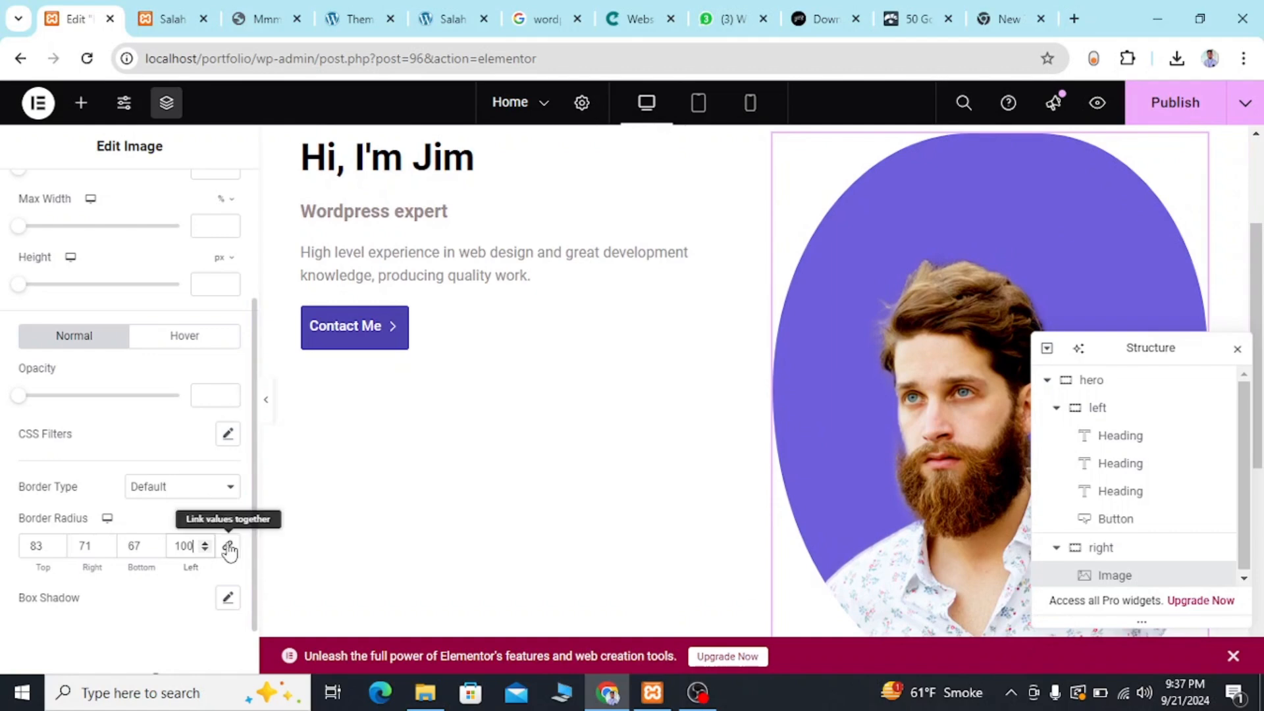
{"action": "left_click", "coordinate": [205, 539]}
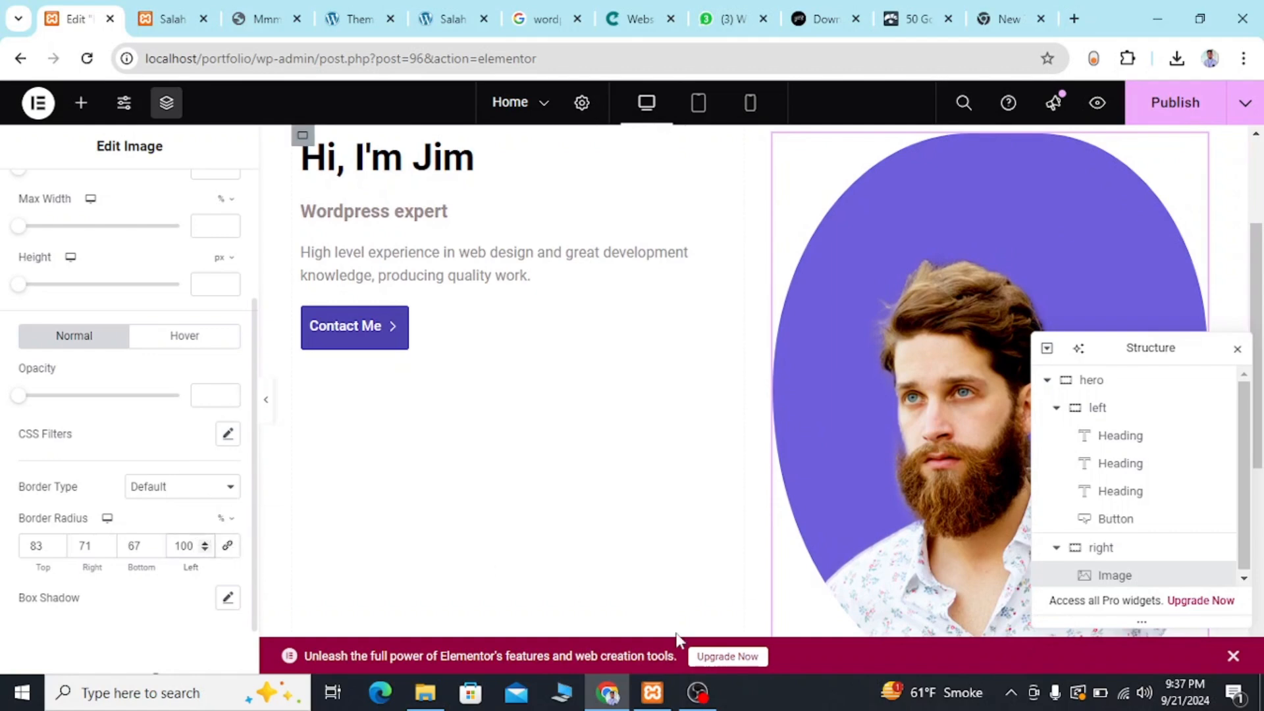
{"action": "scroll", "coordinate": [678, 527], "scroll_direction": "down", "scroll_amount": 3}
{"action": "scroll", "coordinate": [678, 527], "scroll_direction": "up", "scroll_amount": 3}
{"action": "scroll", "coordinate": [678, 638], "scroll_direction": "down", "scroll_amount": 4}
{"action": "scroll", "coordinate": [678, 639], "scroll_direction": "up", "scroll_amount": 5}
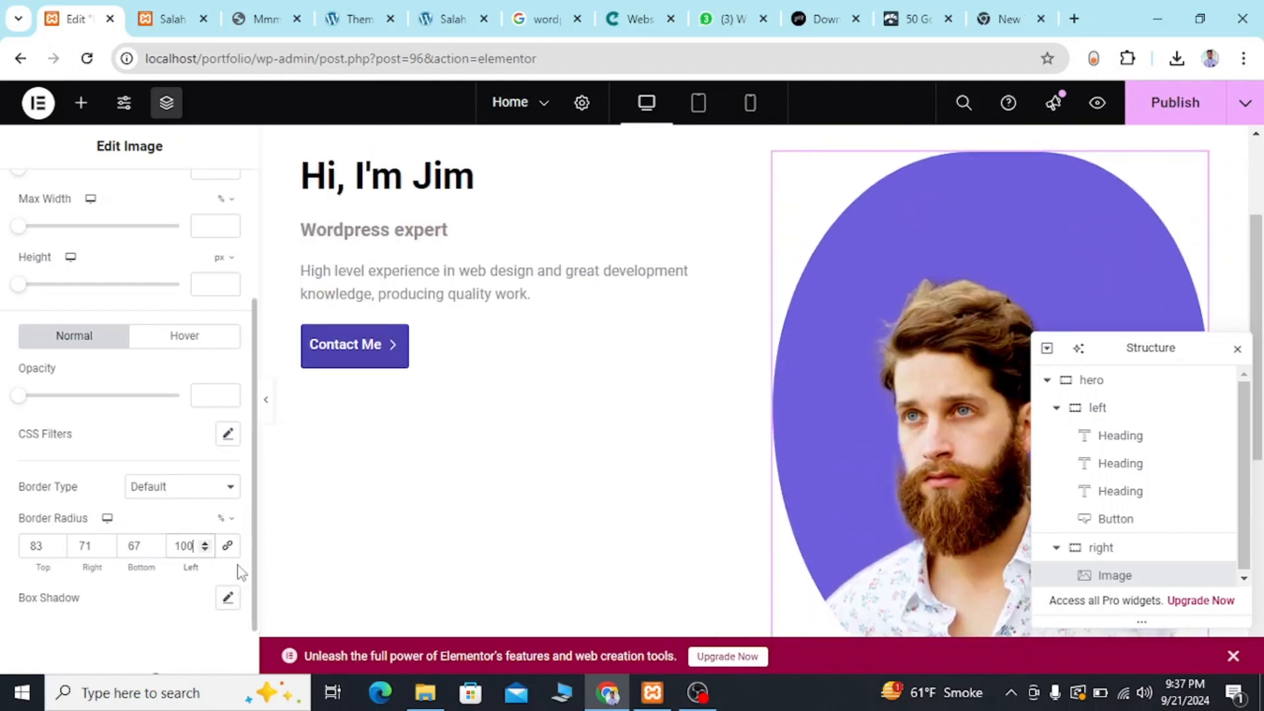
Set the portrait image's left border radius to 63%.
{"action": "left_click", "coordinate": [205, 550]}
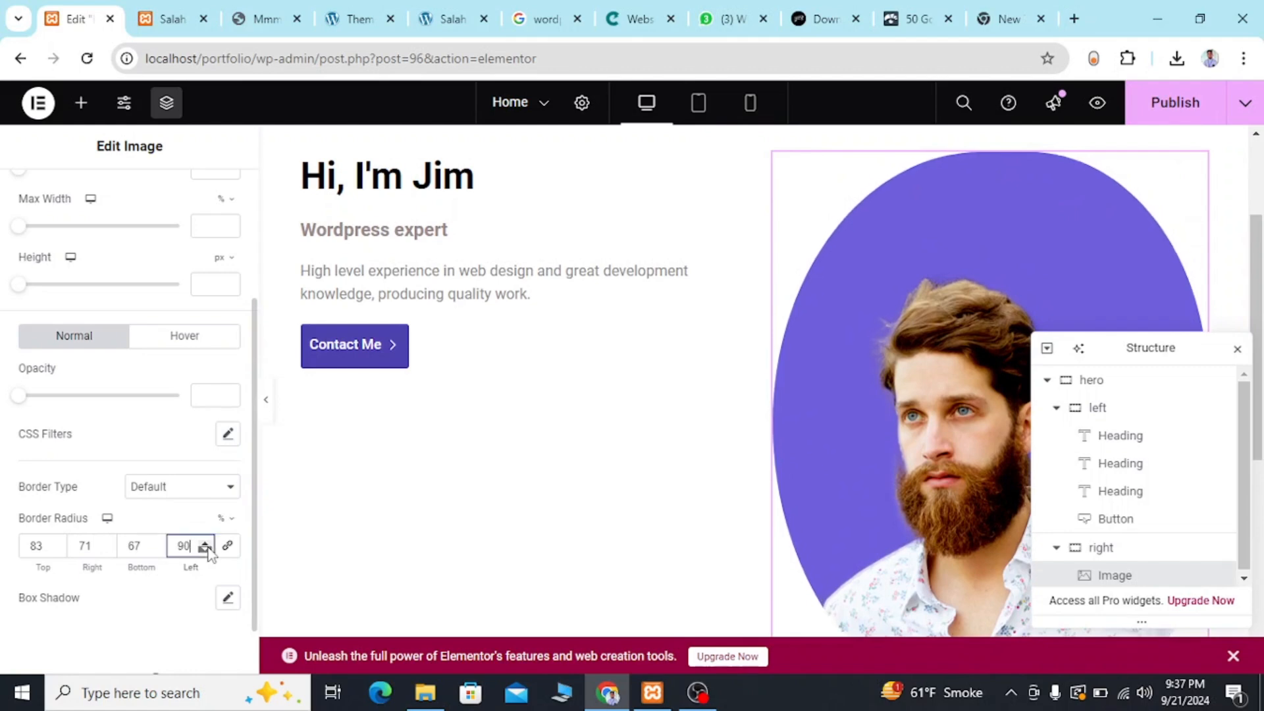
{"action": "left_click", "coordinate": [205, 550]}
{"action": "left_click", "coordinate": [205, 550]}
{"action": "left_click", "coordinate": [205, 550]}
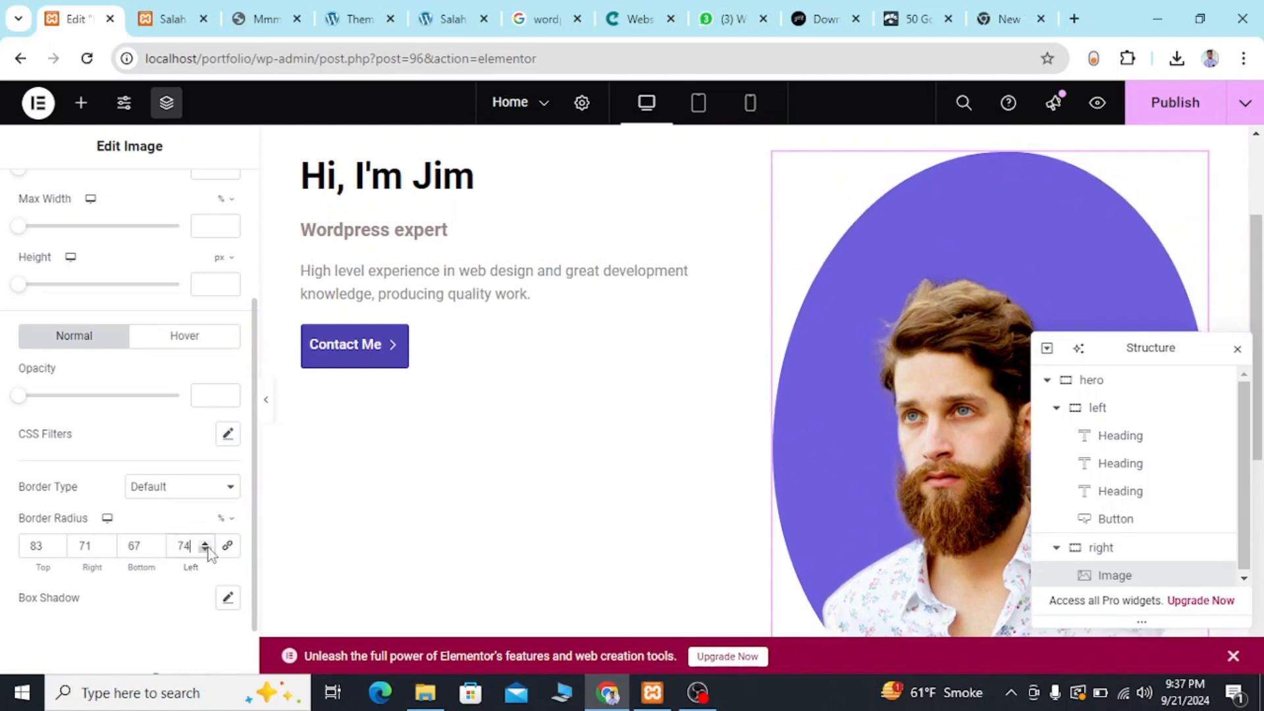
{"action": "left_click", "coordinate": [205, 551]}
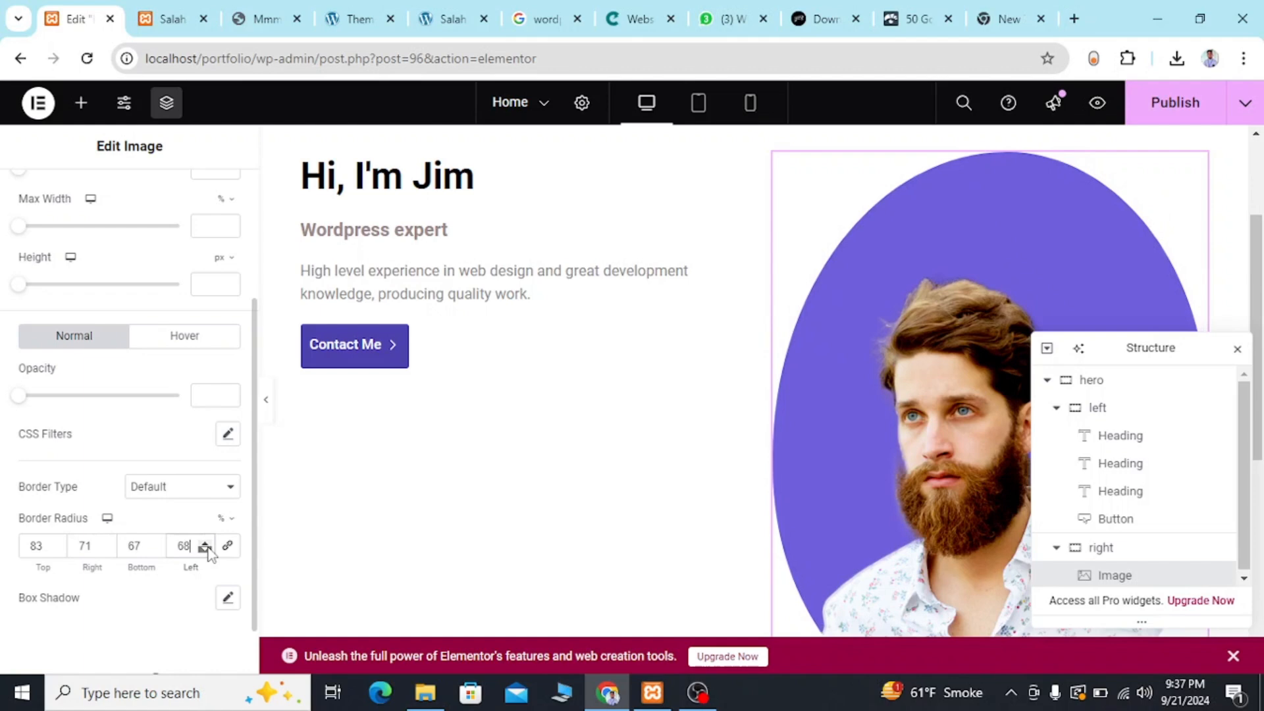
{"action": "left_click", "coordinate": [206, 550]}
{"action": "left_click", "coordinate": [206, 551]}
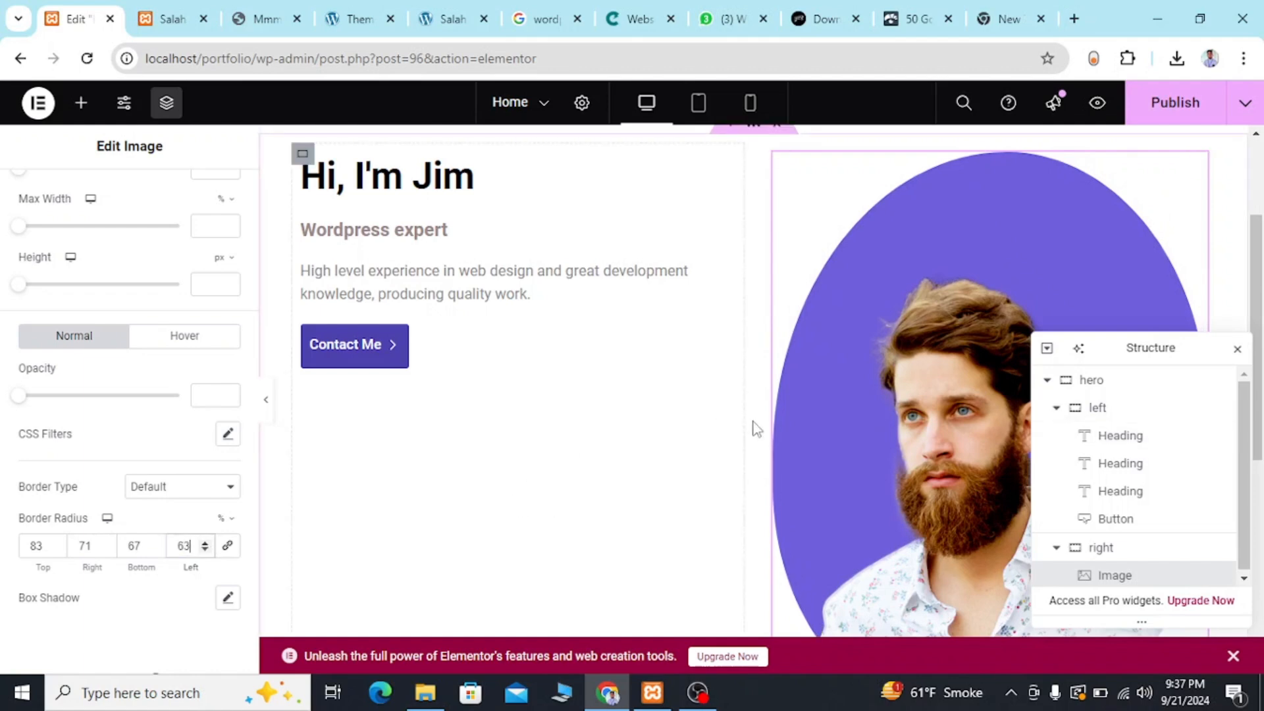
Examine the portrait's reshaped outline from top to bottom within the hero section.
{"action": "scroll", "coordinate": [776, 441], "scroll_direction": "down", "scroll_amount": 4}
{"action": "scroll", "coordinate": [789, 445], "scroll_direction": "up", "scroll_amount": 3}
{"action": "scroll", "coordinate": [788, 445], "scroll_direction": "down", "scroll_amount": 3}
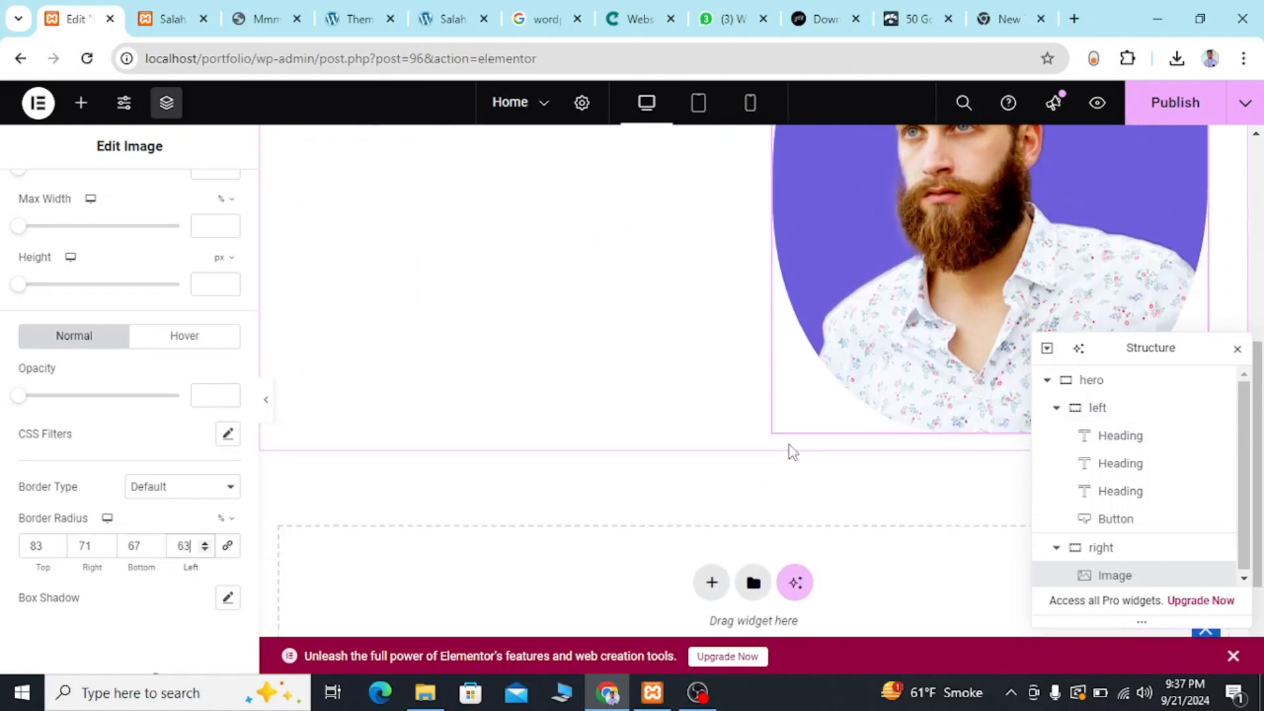
{"action": "scroll", "coordinate": [789, 445], "scroll_direction": "up", "scroll_amount": 3}
{"action": "scroll", "coordinate": [788, 444], "scroll_direction": "down", "scroll_amount": 3}
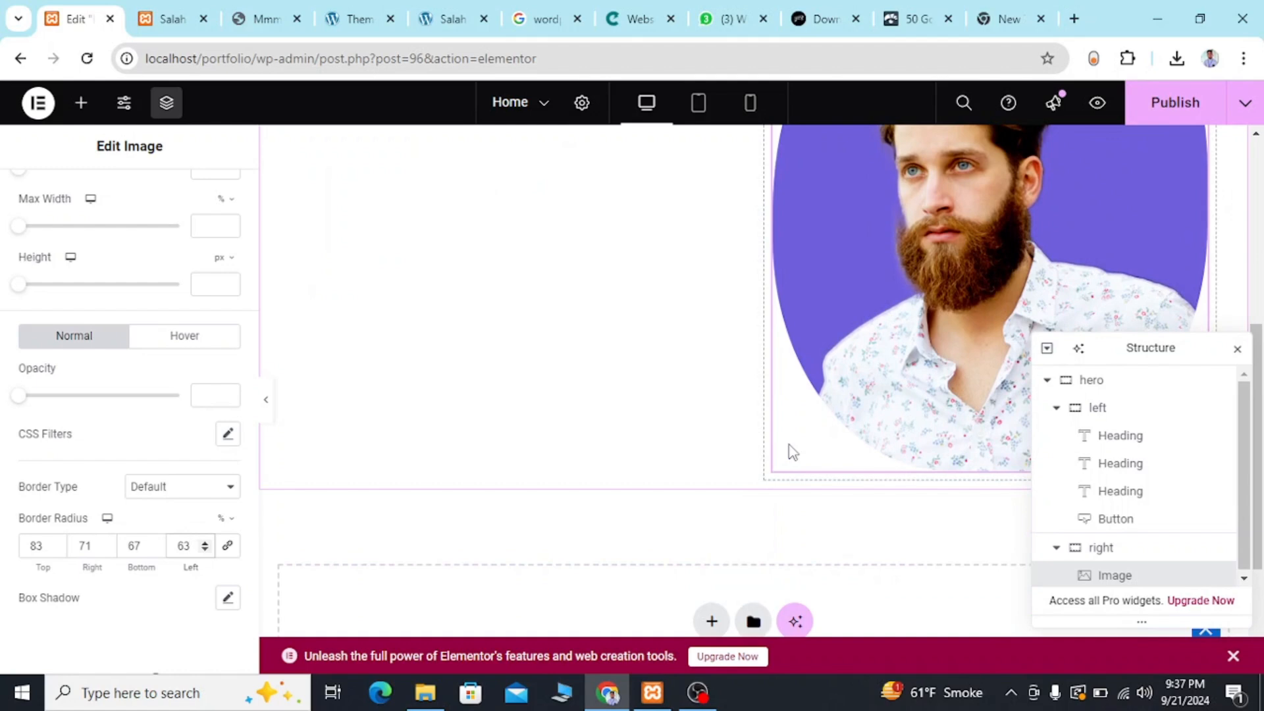
{"action": "scroll", "coordinate": [738, 307], "scroll_direction": "up", "scroll_amount": 4}
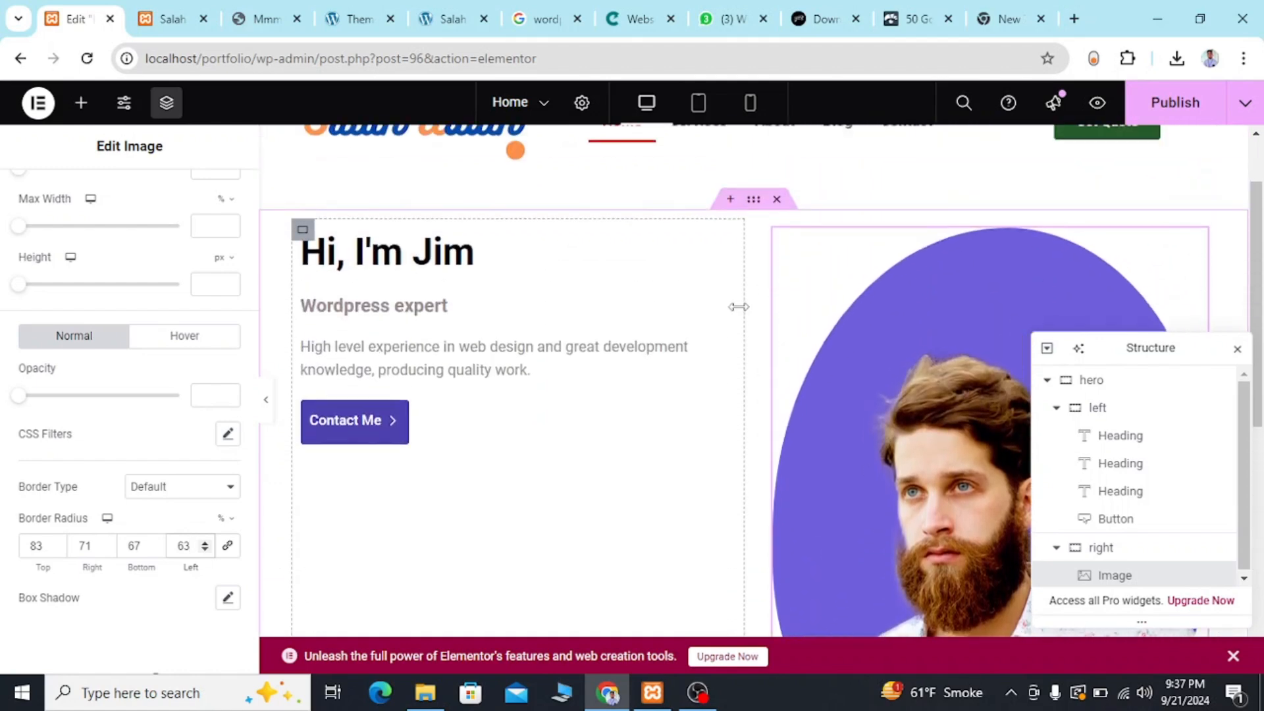
{"action": "scroll", "coordinate": [739, 307], "scroll_direction": "up", "scroll_amount": 2}
{"action": "scroll", "coordinate": [739, 307], "scroll_direction": "down", "scroll_amount": 3}
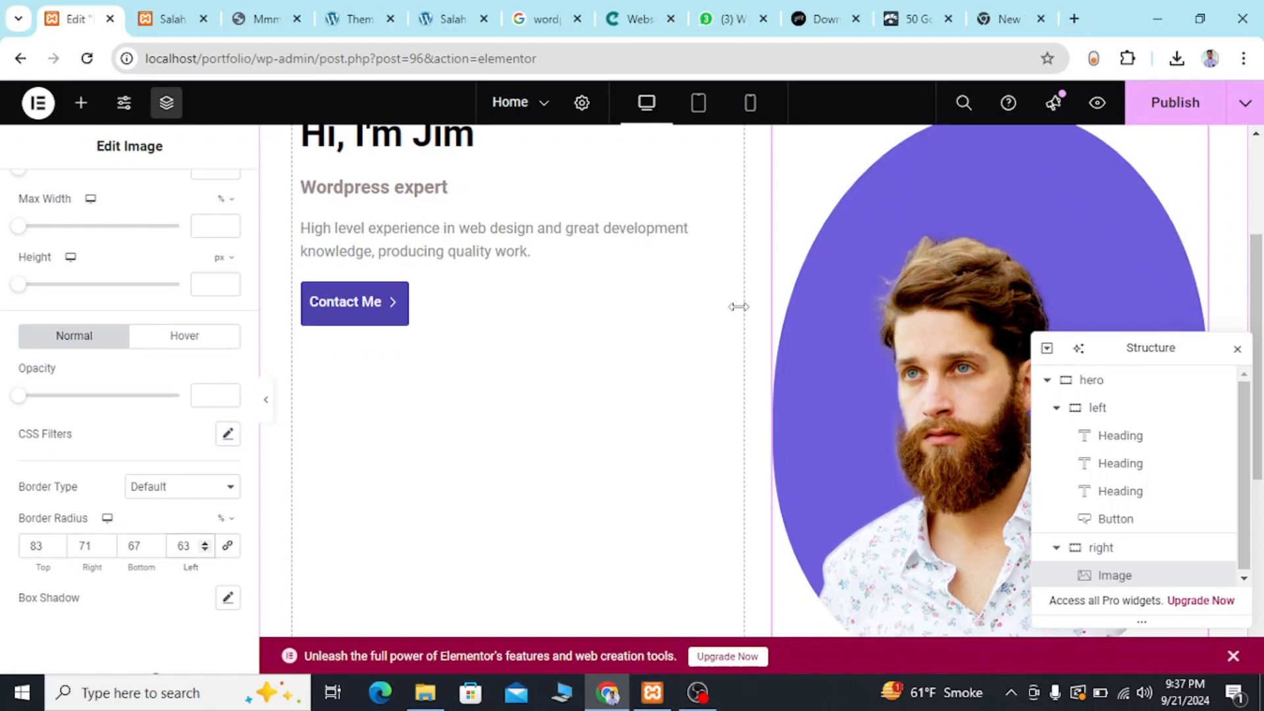
{"action": "scroll", "coordinate": [738, 307], "scroll_direction": "up", "scroll_amount": 3}
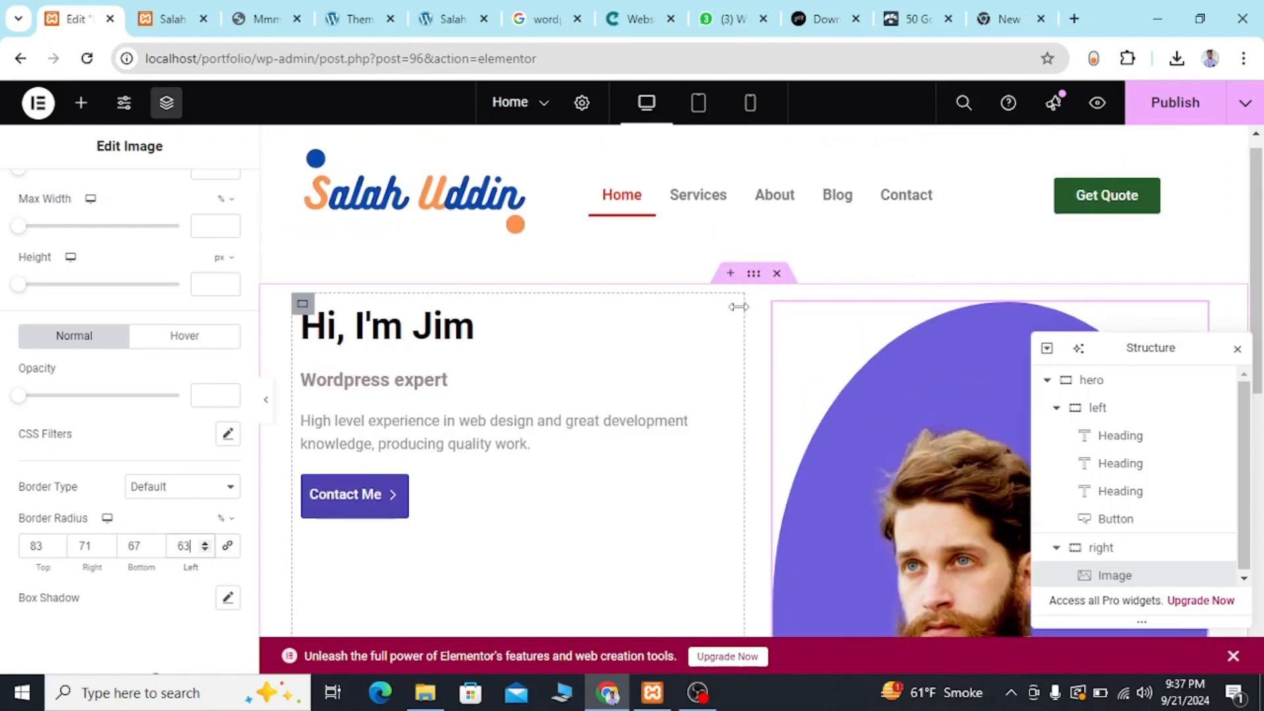
{"action": "scroll", "coordinate": [979, 457], "scroll_direction": "down", "scroll_amount": 4}
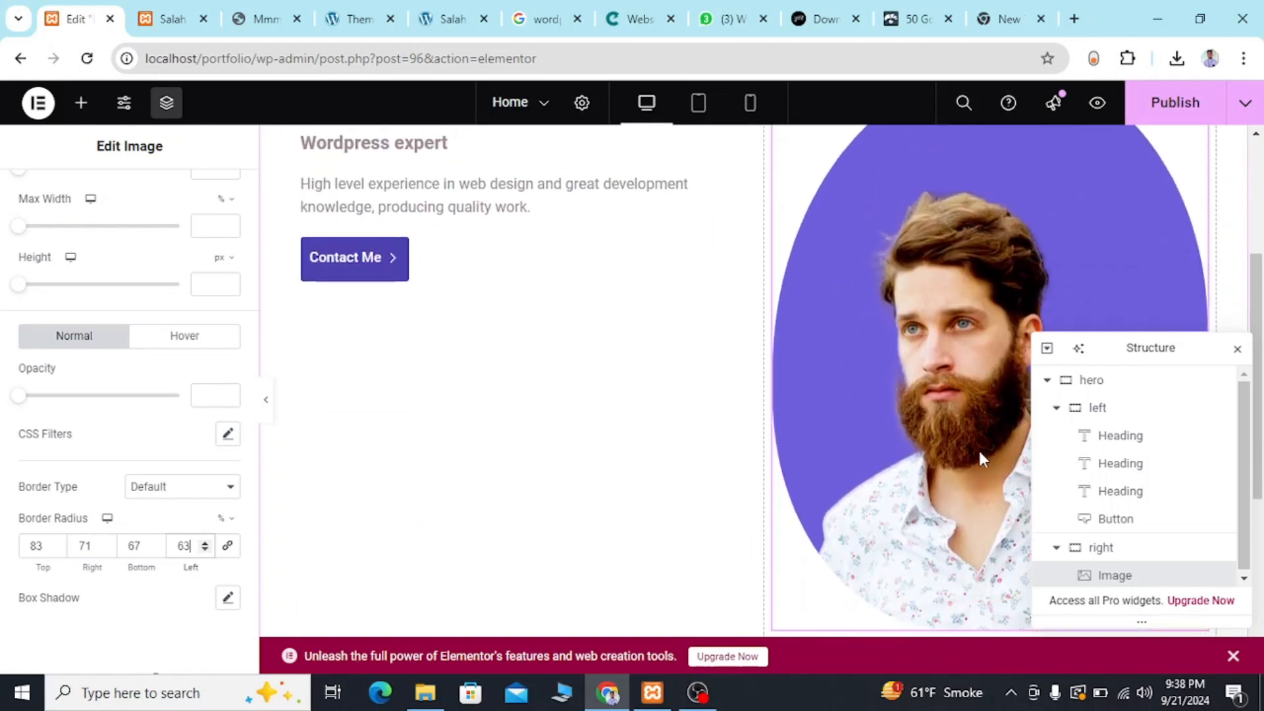
Compare the hero portrait's shape and size with the portrait on the reference template.
{"action": "left_click", "coordinate": [256, 19]}
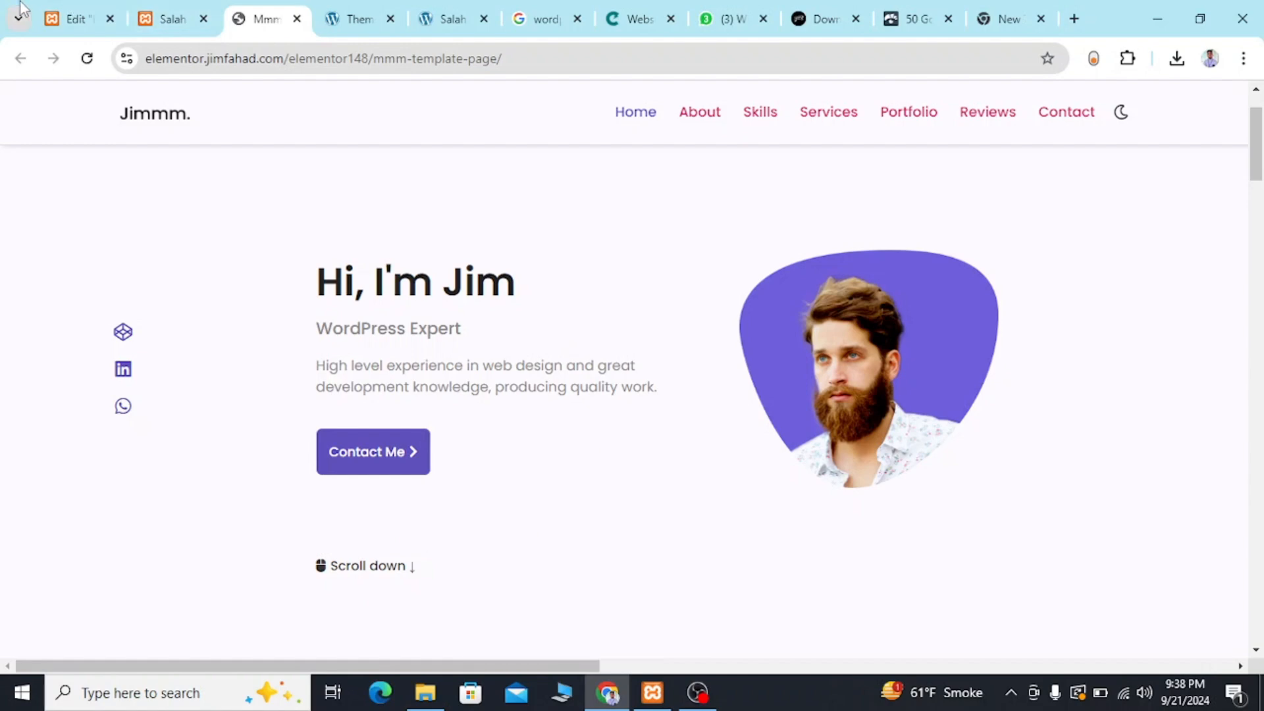
{"action": "left_click", "coordinate": [69, 13]}
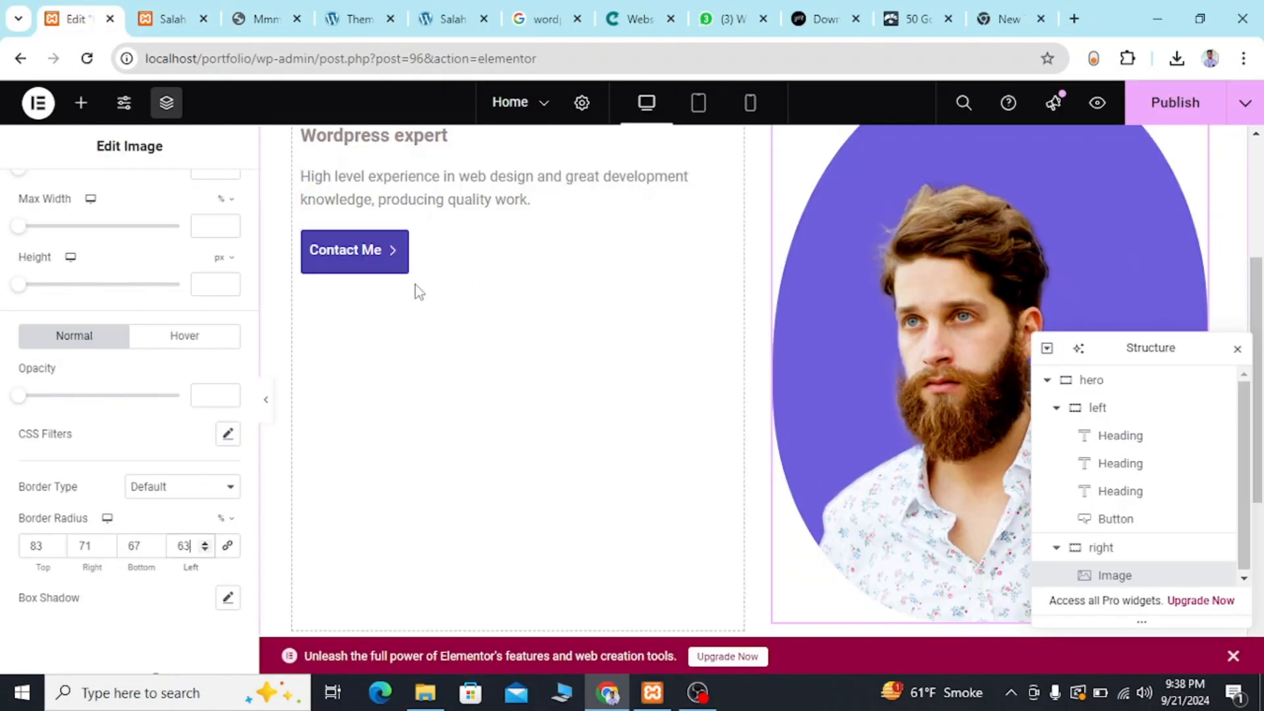
{"action": "scroll", "coordinate": [416, 292], "scroll_direction": "up", "scroll_amount": 2}
{"action": "scroll", "coordinate": [416, 290], "scroll_direction": "down", "scroll_amount": 2}
{"action": "scroll", "coordinate": [395, 303], "scroll_direction": "up", "scroll_amount": 1}
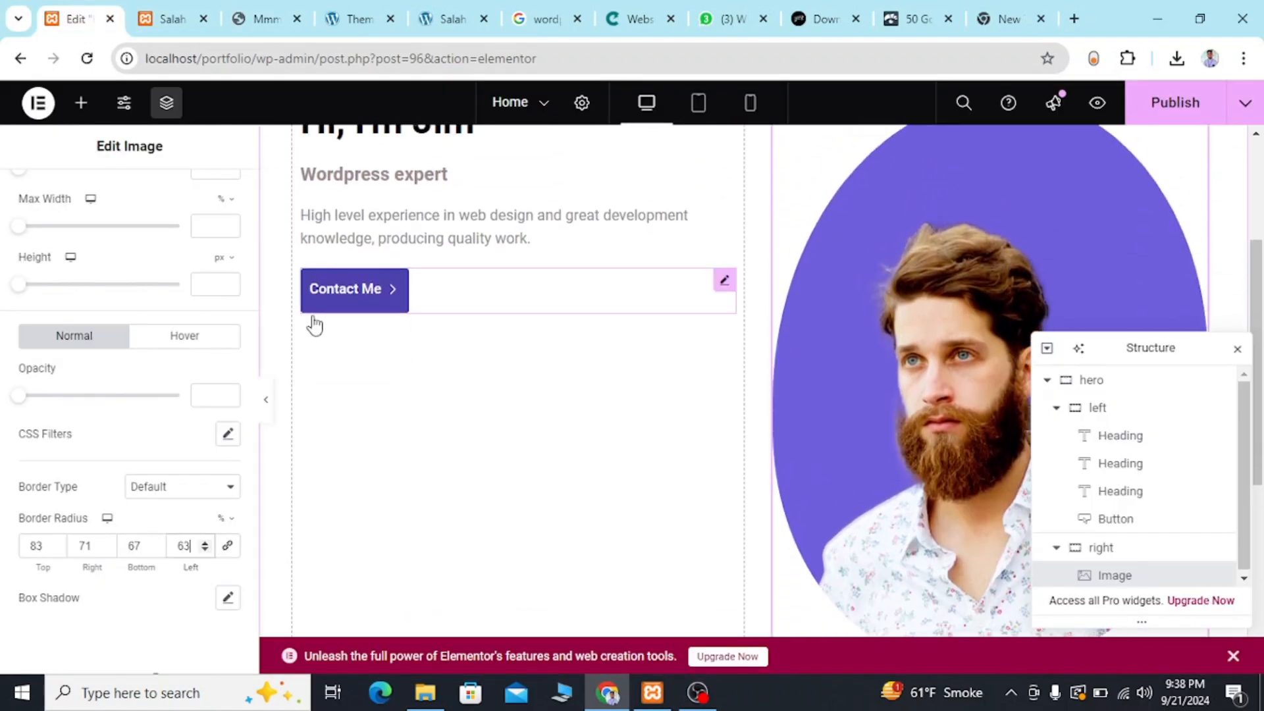
Reduce the portrait image's width to 64% in its style settings.
{"action": "scroll", "coordinate": [147, 276], "scroll_direction": "up", "scroll_amount": 3}
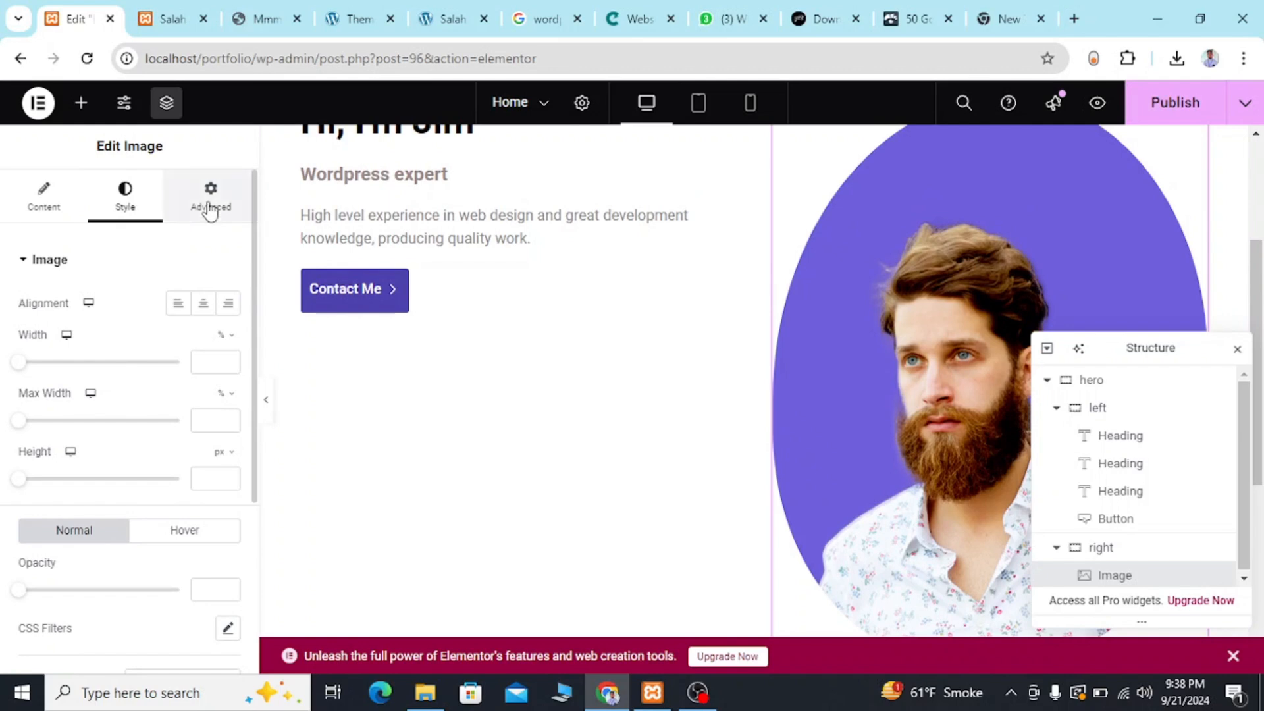
{"action": "left_click", "coordinate": [210, 210]}
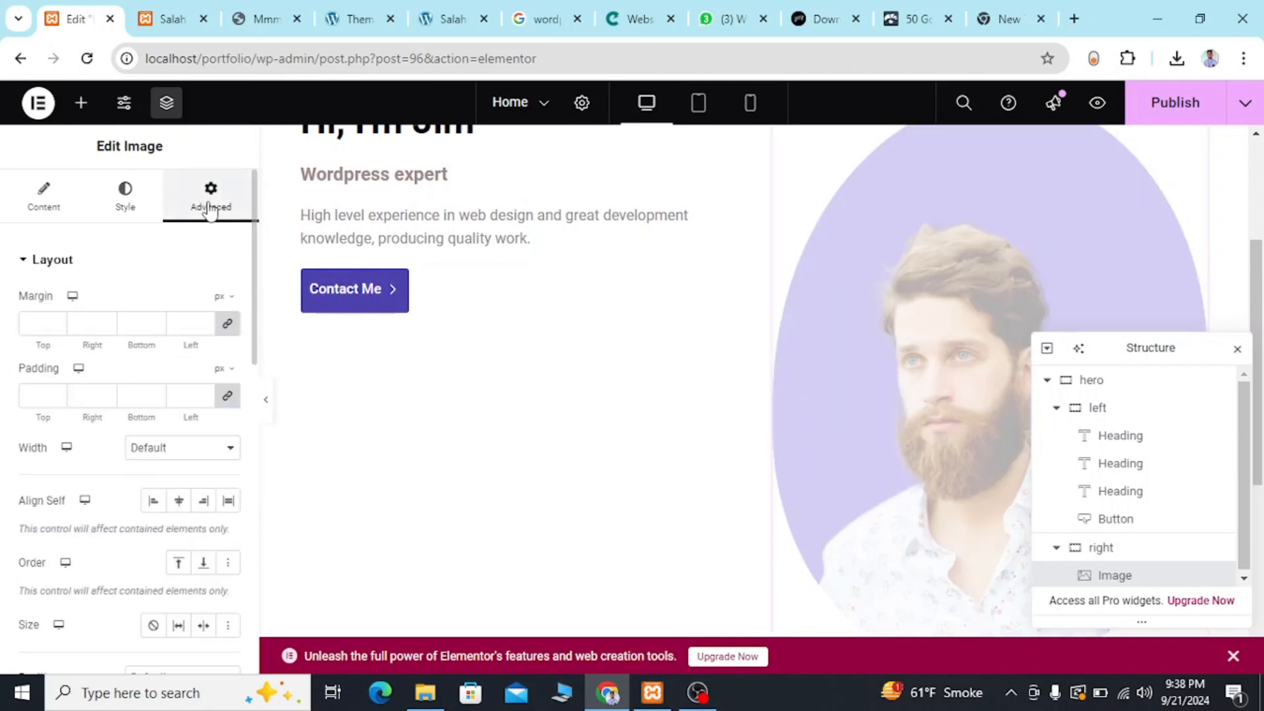
{"action": "left_click", "coordinate": [134, 194]}
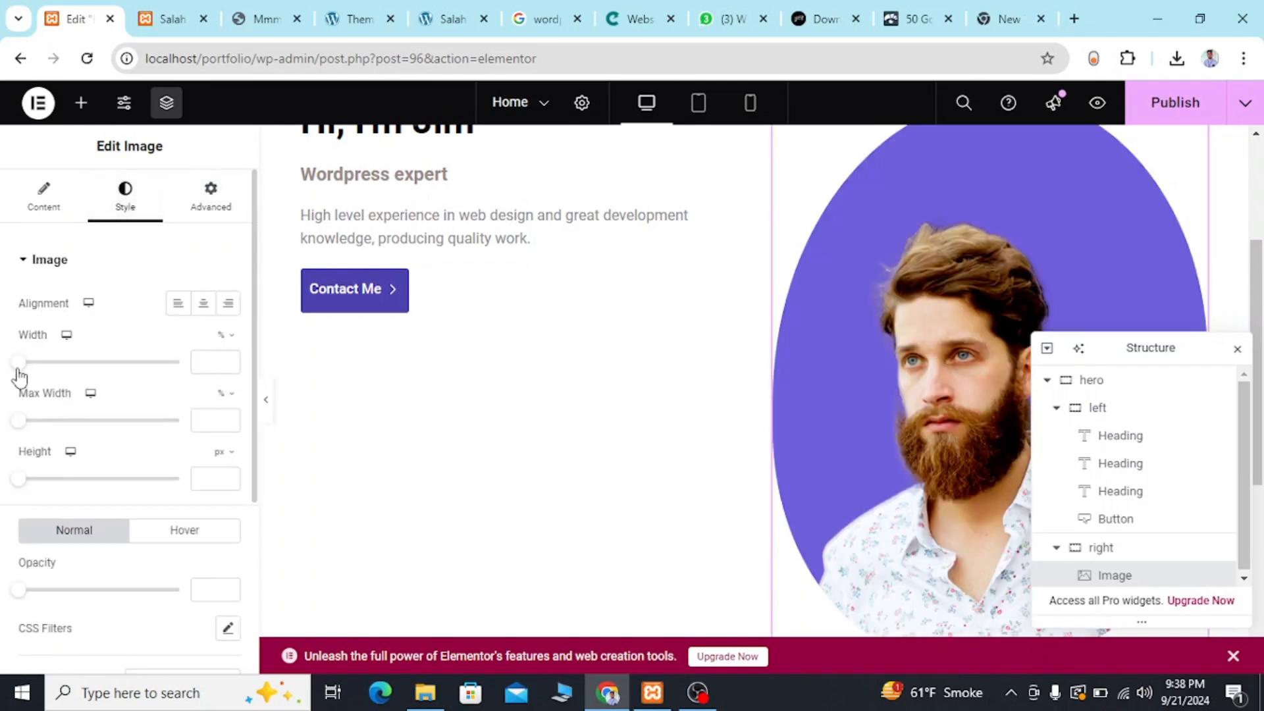
{"action": "left_click_drag", "start_coordinate": [20, 375], "coordinate": [106, 377]}
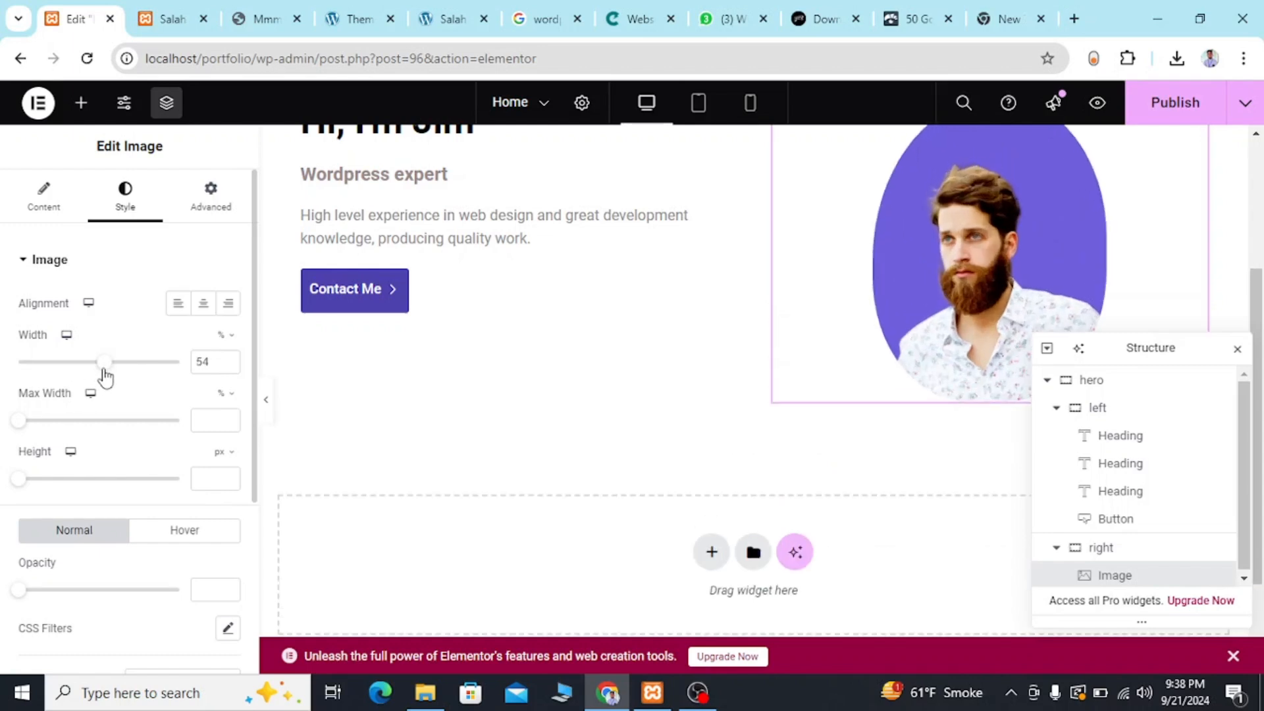
{"action": "scroll", "coordinate": [600, 273], "scroll_direction": "up", "scroll_amount": 2}
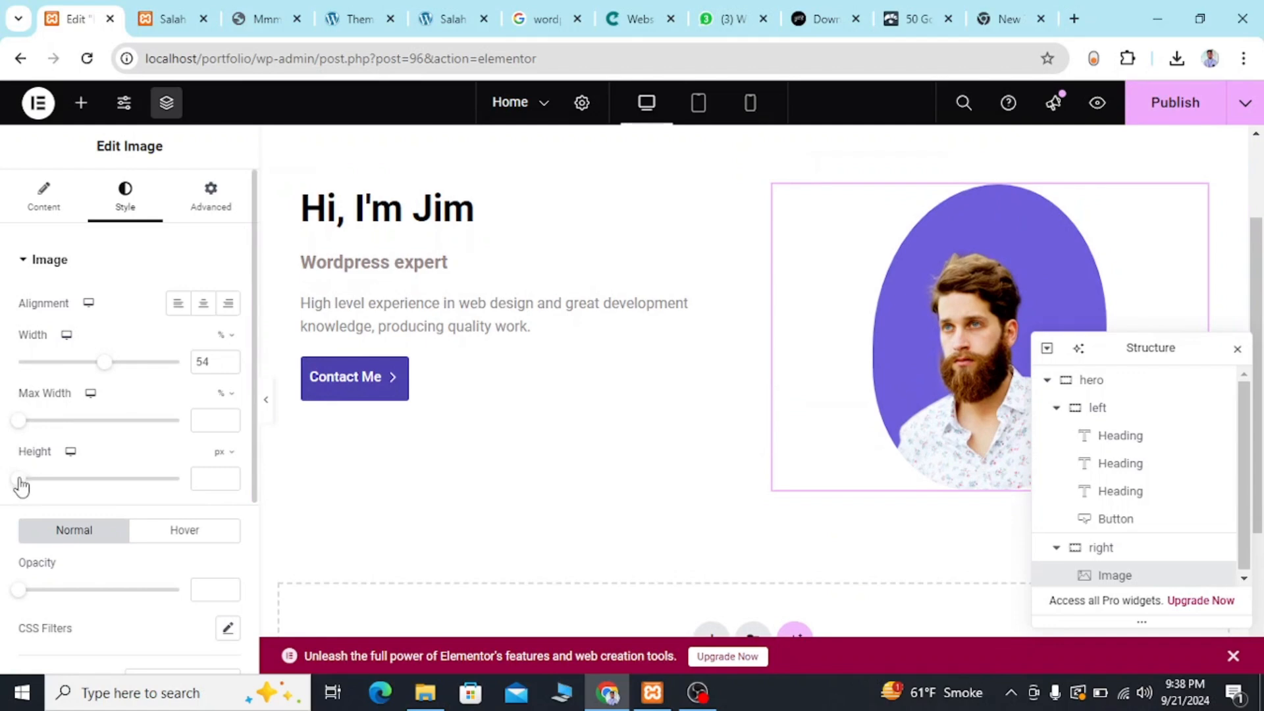
{"action": "scroll", "coordinate": [762, 389], "scroll_direction": "down", "scroll_amount": 2}
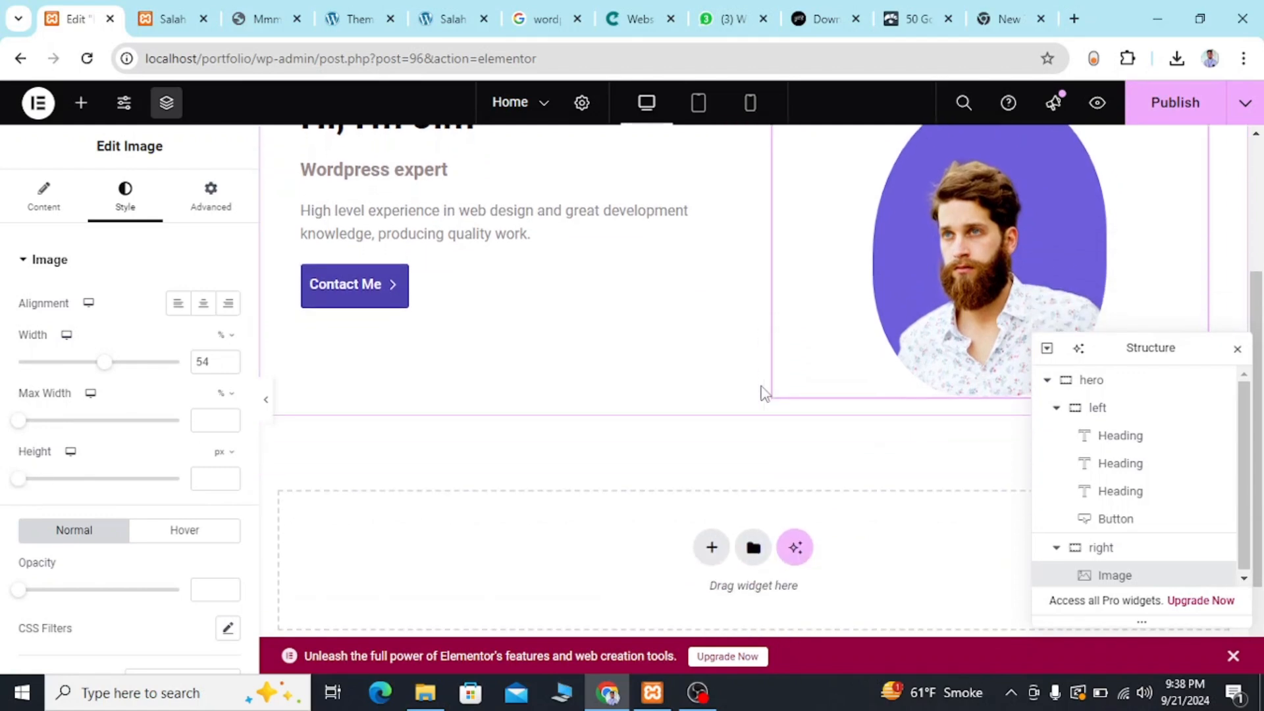
{"action": "scroll", "coordinate": [764, 392], "scroll_direction": "up", "scroll_amount": 2}
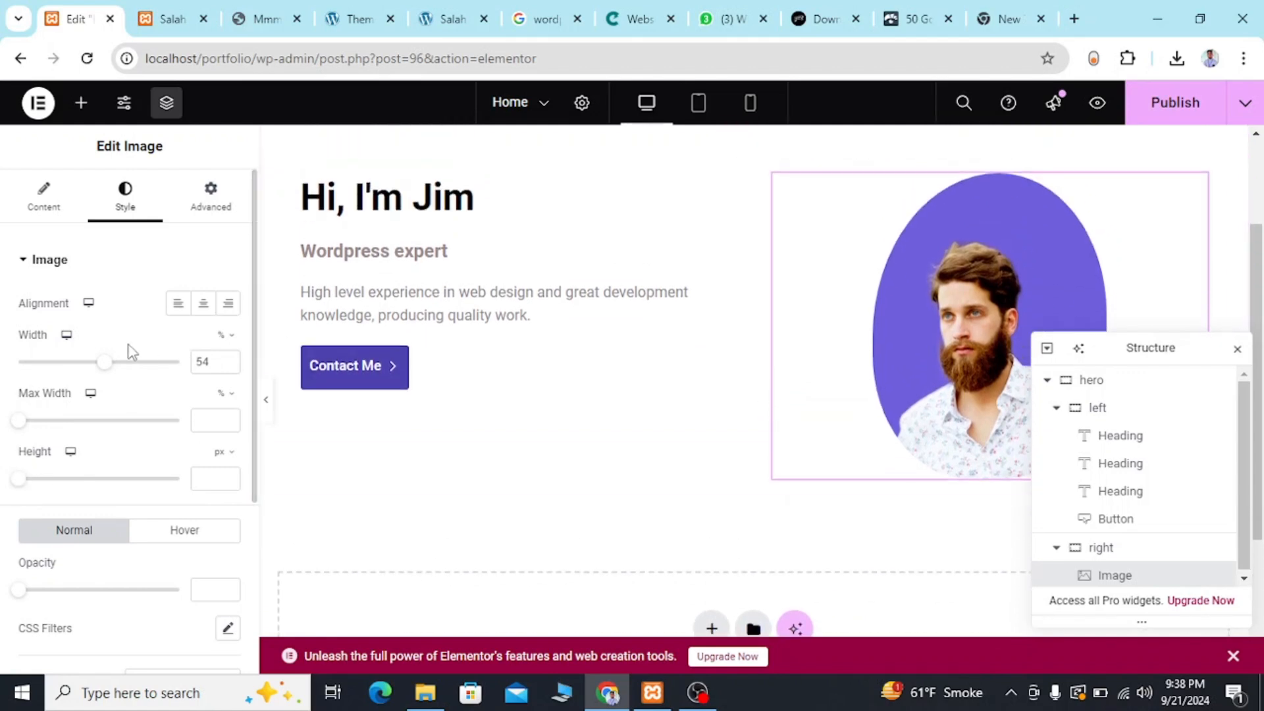
{"action": "left_click_drag", "start_coordinate": [104, 364], "coordinate": [120, 371]}
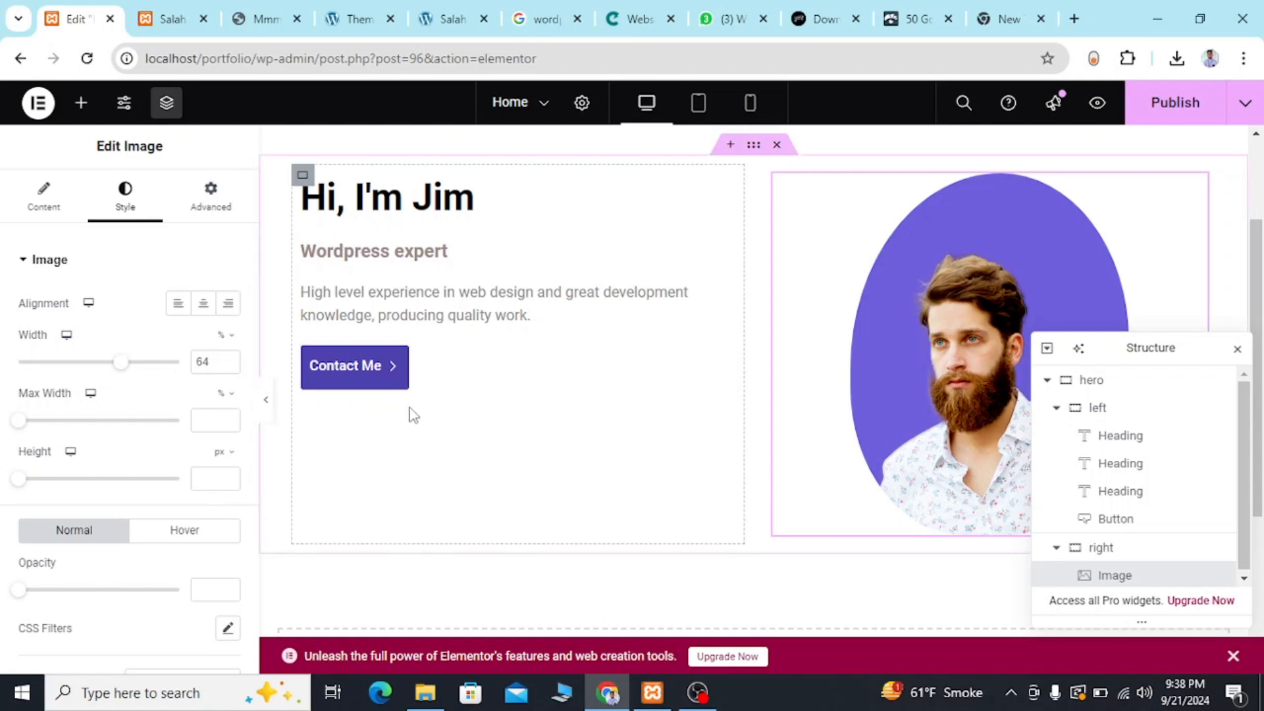
Set the left container's Justify Content to Center so its headings and button are vertically centred.
{"action": "left_click", "coordinate": [1112, 404]}
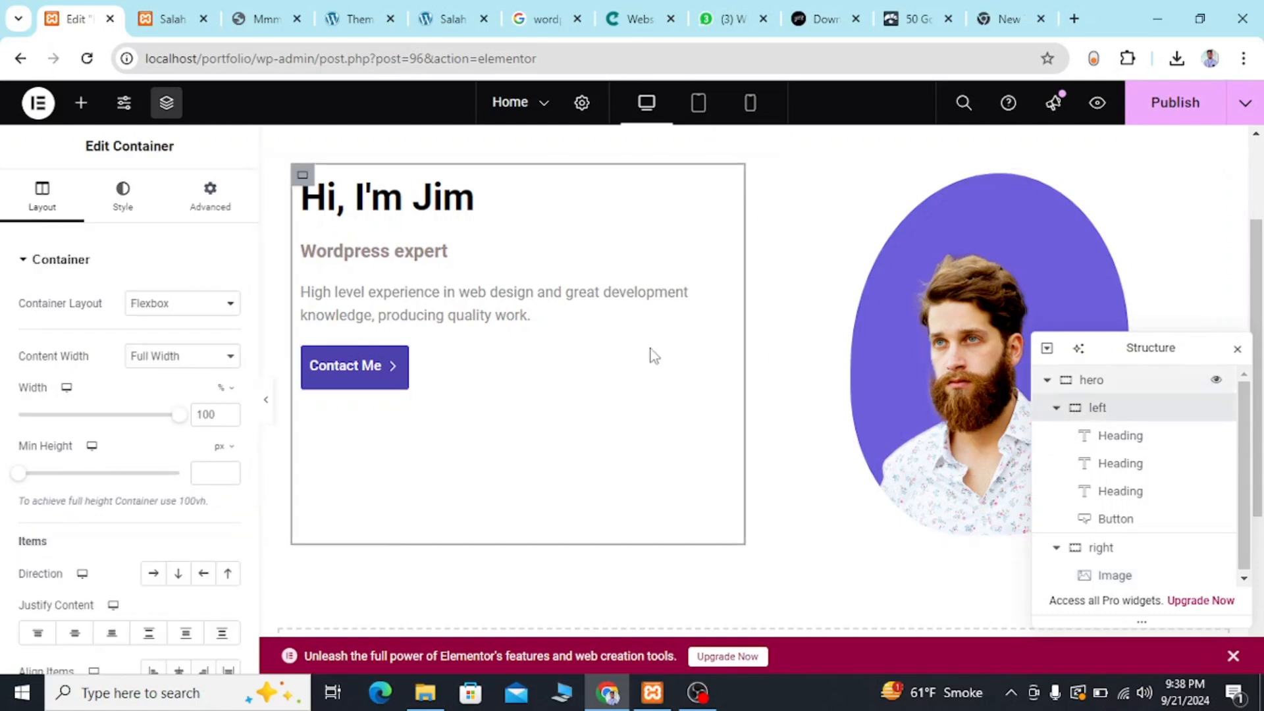
{"action": "scroll", "coordinate": [151, 448], "scroll_direction": "down", "scroll_amount": 1}
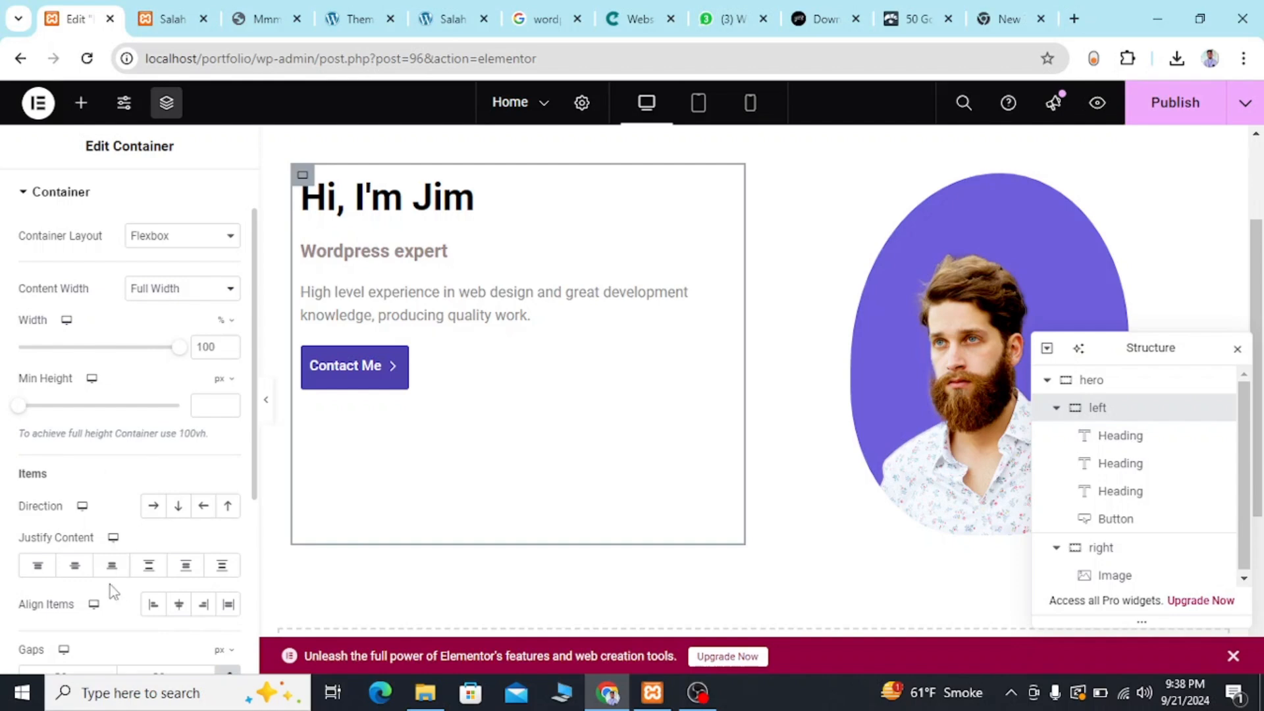
{"action": "left_click", "coordinate": [74, 566]}
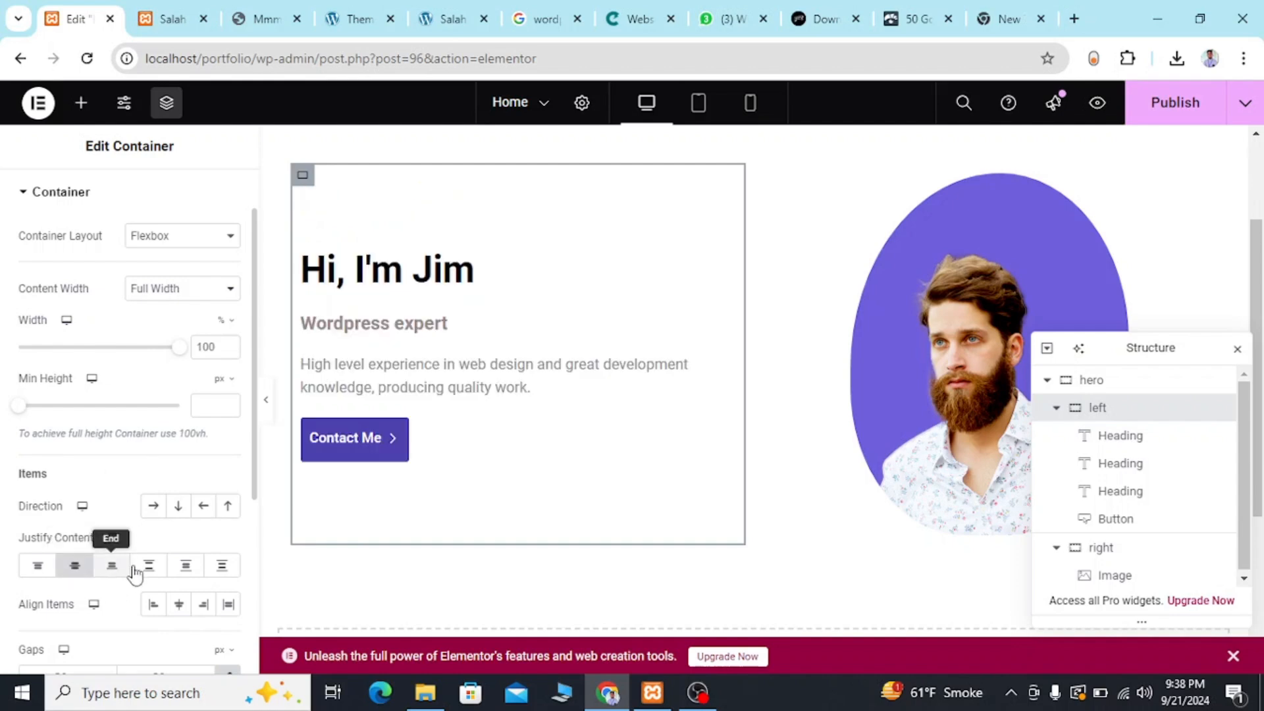
{"action": "scroll", "coordinate": [151, 566], "scroll_direction": "down", "scroll_amount": 1}
{"action": "scroll", "coordinate": [153, 560], "scroll_direction": "down", "scroll_amount": 4}
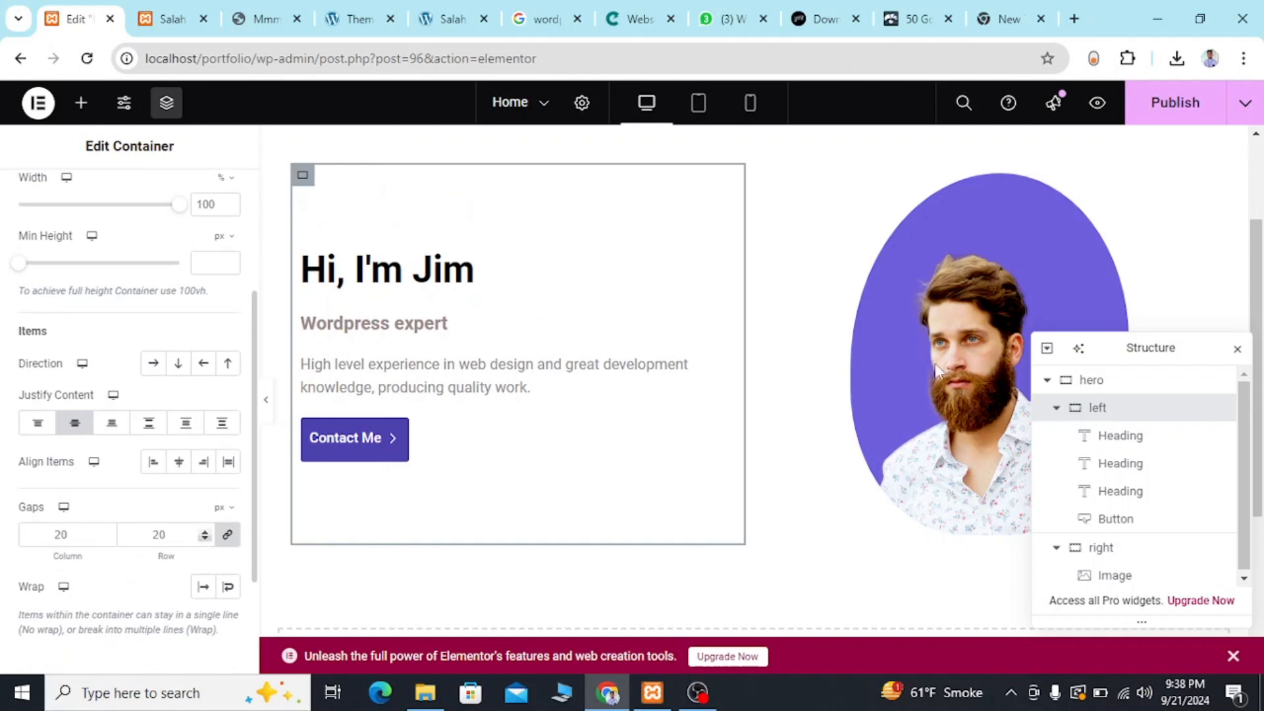
Set Justify Content to Center for the right container holding the portrait.
{"action": "left_click", "coordinate": [1116, 552]}
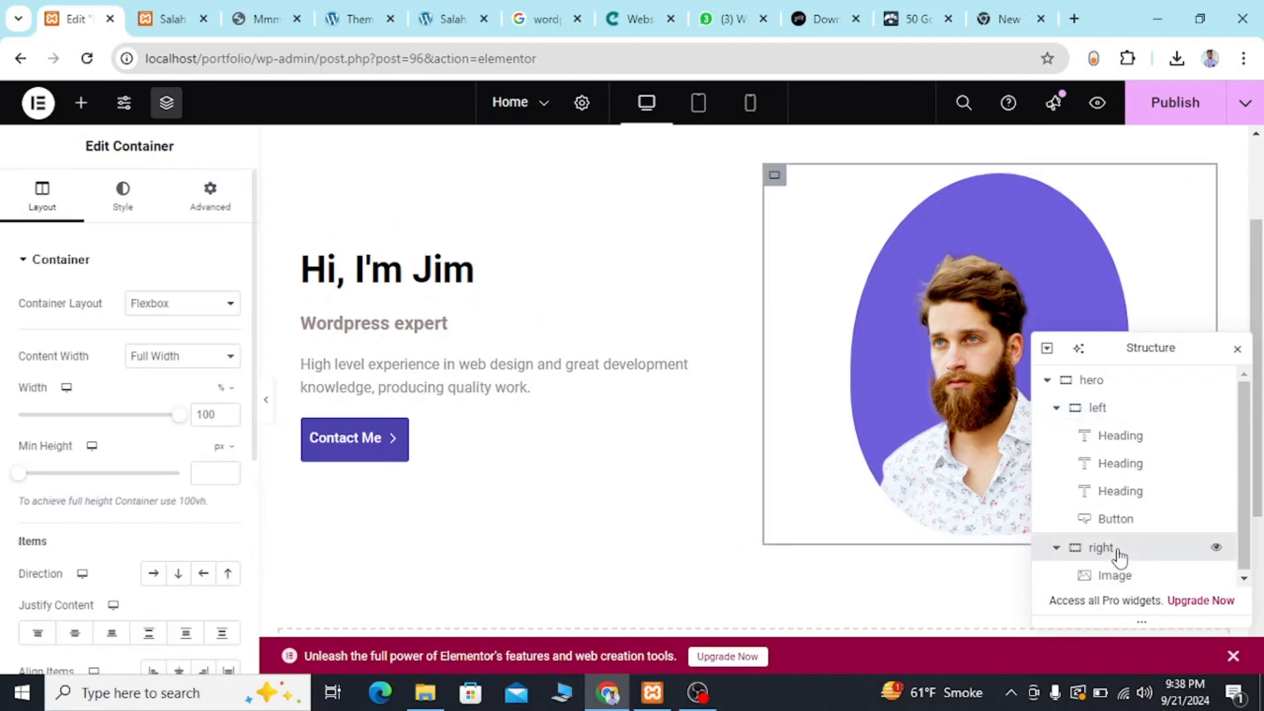
{"action": "left_click", "coordinate": [82, 637]}
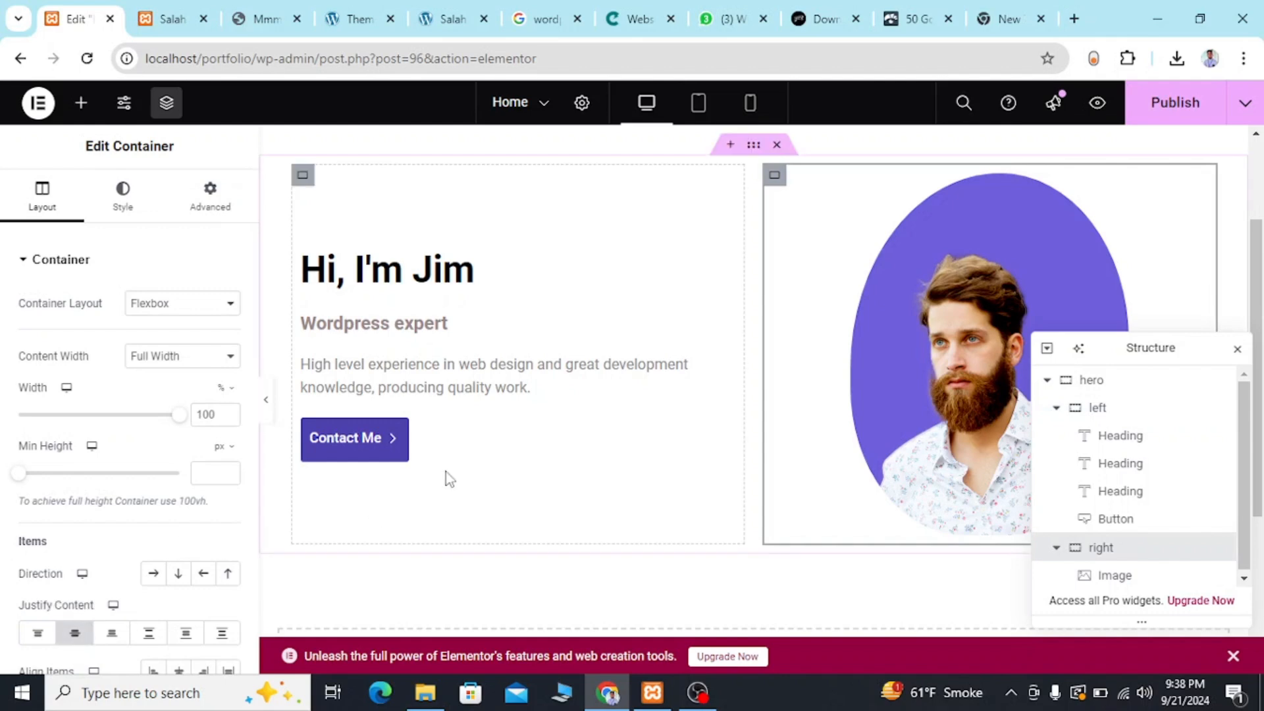
{"action": "scroll", "coordinate": [444, 471], "scroll_direction": "down", "scroll_amount": 2}
{"action": "scroll", "coordinate": [445, 471], "scroll_direction": "up", "scroll_amount": 2}
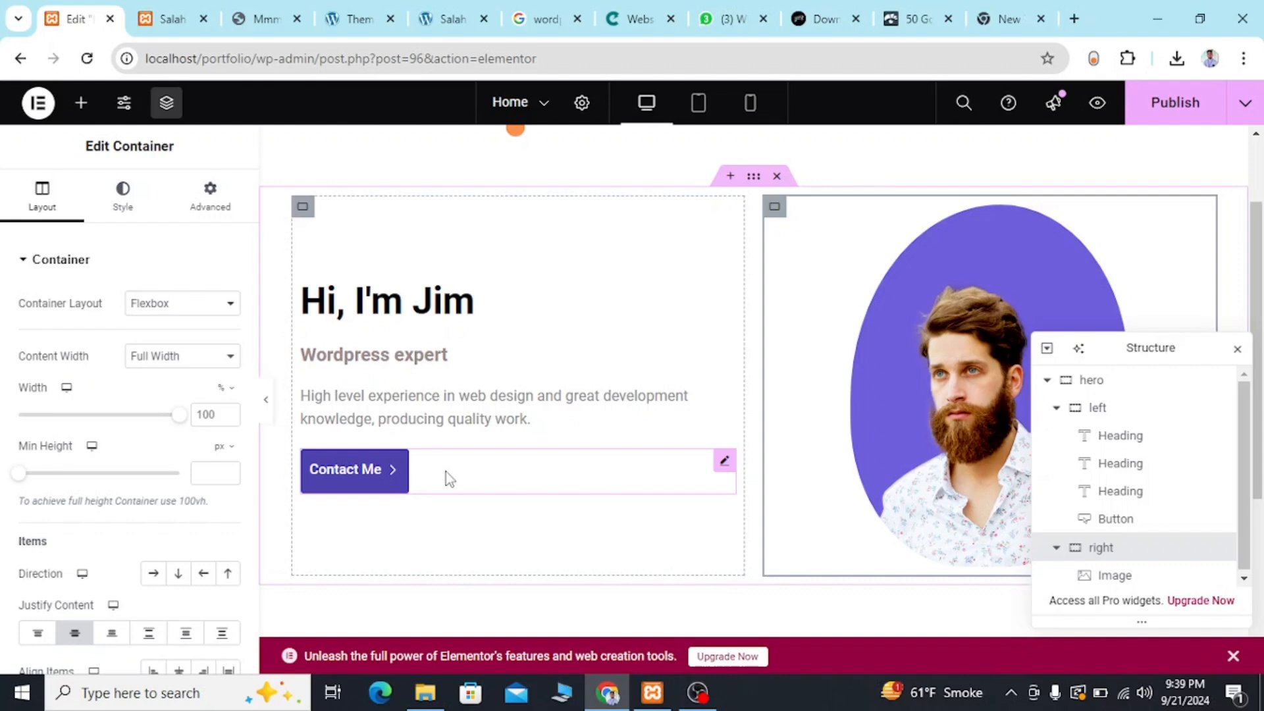
Publish the Home page and review the hero section on the reloaded live portfolio site.
{"action": "left_click", "coordinate": [1151, 113]}
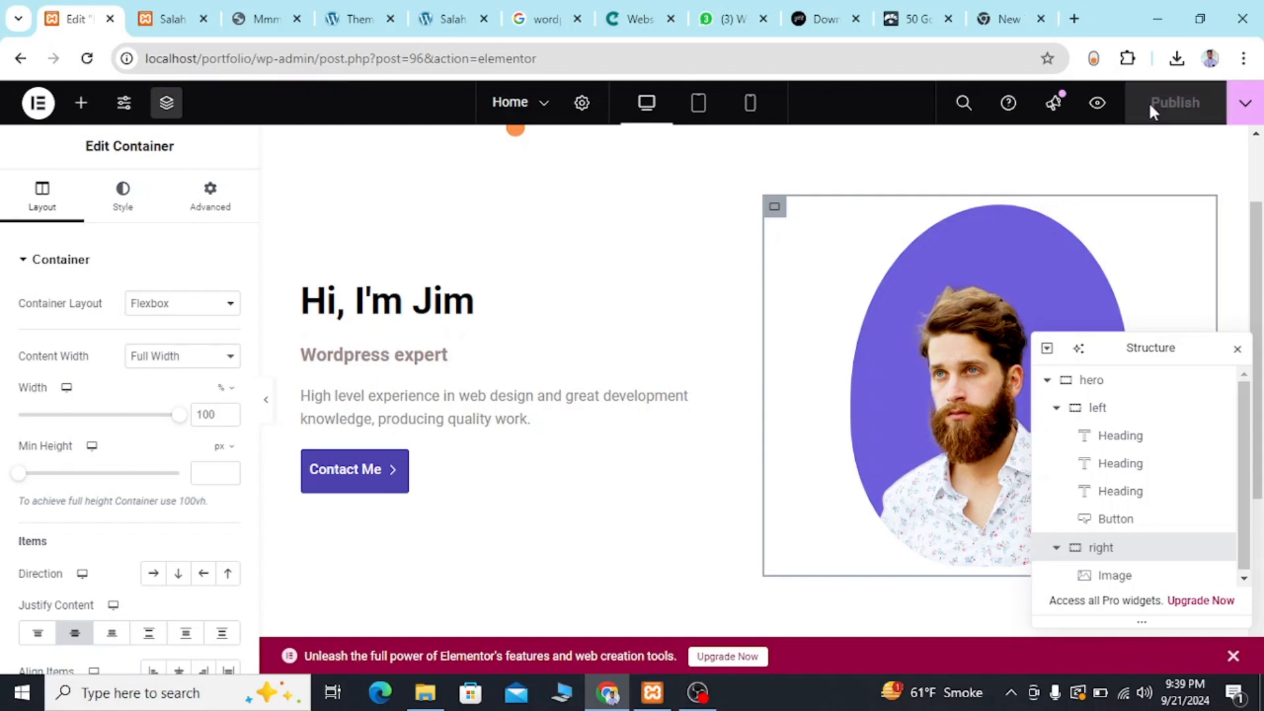
{"action": "left_click", "coordinate": [182, 7]}
{"action": "left_click", "coordinate": [92, 60]}
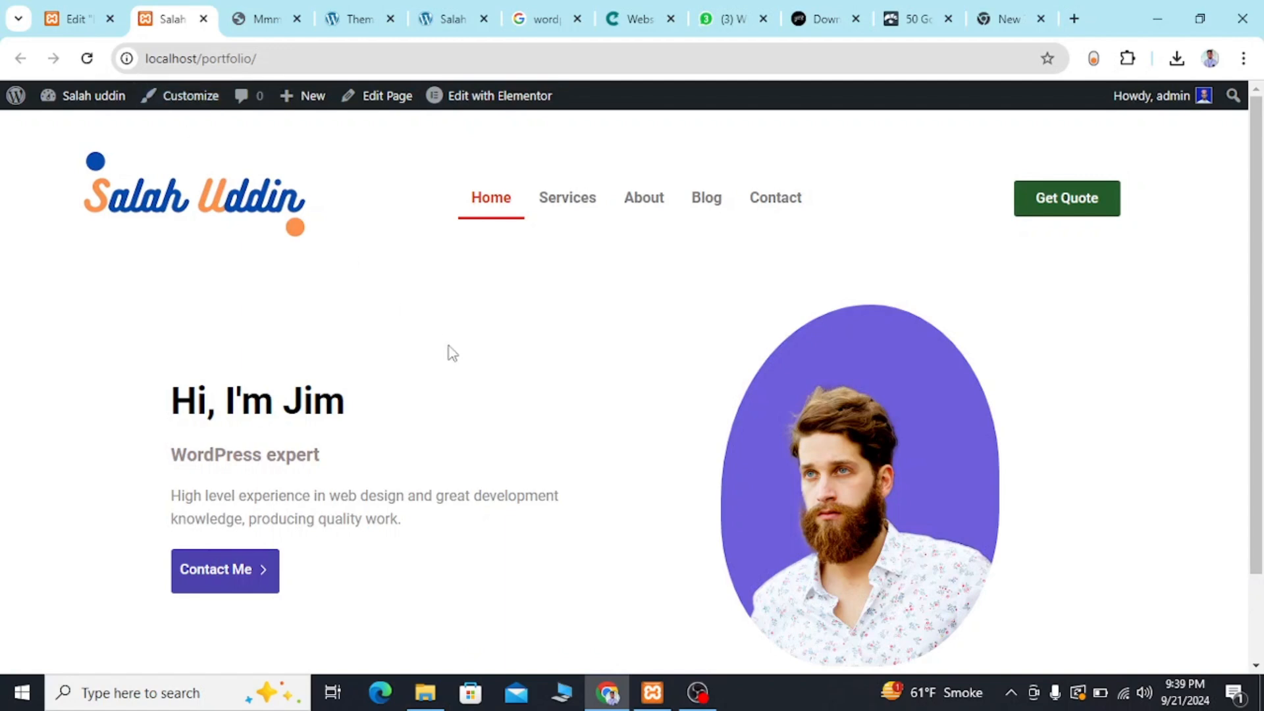
{"action": "scroll", "coordinate": [448, 345], "scroll_direction": "down", "scroll_amount": 3}
{"action": "scroll", "coordinate": [448, 346], "scroll_direction": "up", "scroll_amount": 3}
{"action": "scroll", "coordinate": [451, 353], "scroll_direction": "down", "scroll_amount": 3}
{"action": "scroll", "coordinate": [452, 354], "scroll_direction": "up", "scroll_amount": 3}
Return to the Elementor editor and check the hero's Mobile Portrait layout, finishing in the desktop preview.
{"action": "left_click", "coordinate": [80, 24]}
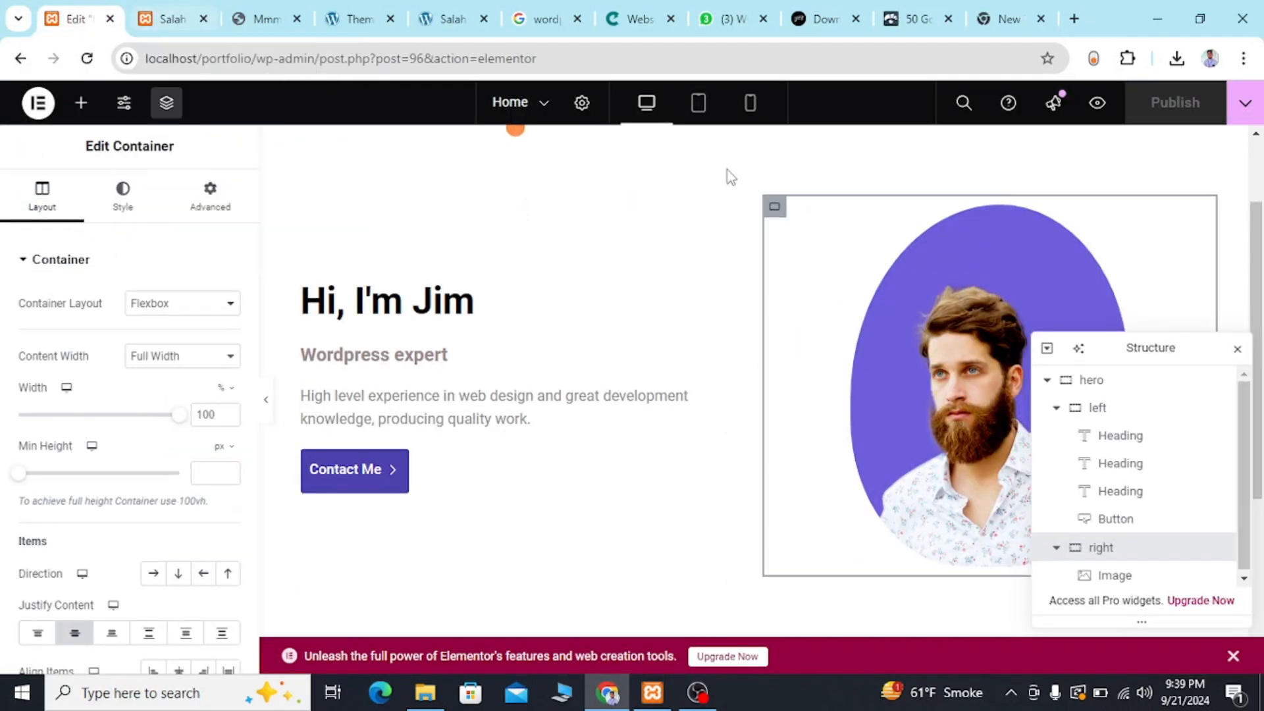
{"action": "left_click", "coordinate": [760, 113]}
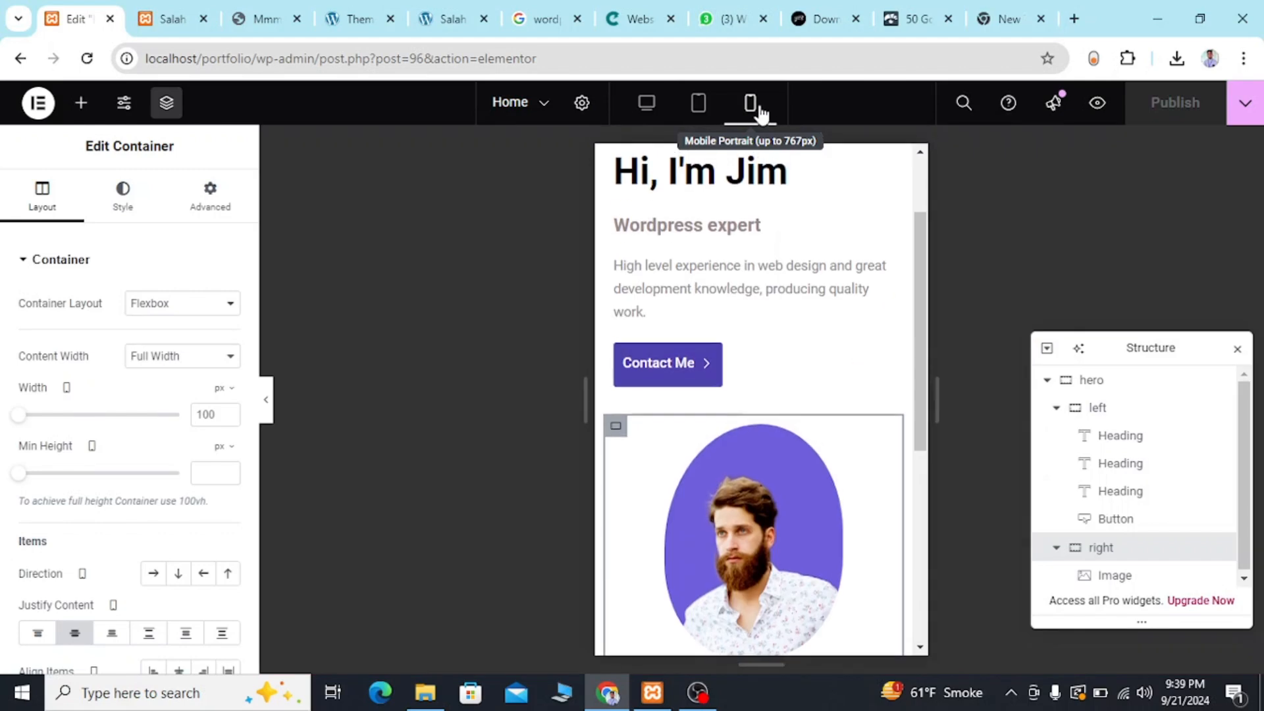
{"action": "scroll", "coordinate": [762, 358], "scroll_direction": "down", "scroll_amount": 5}
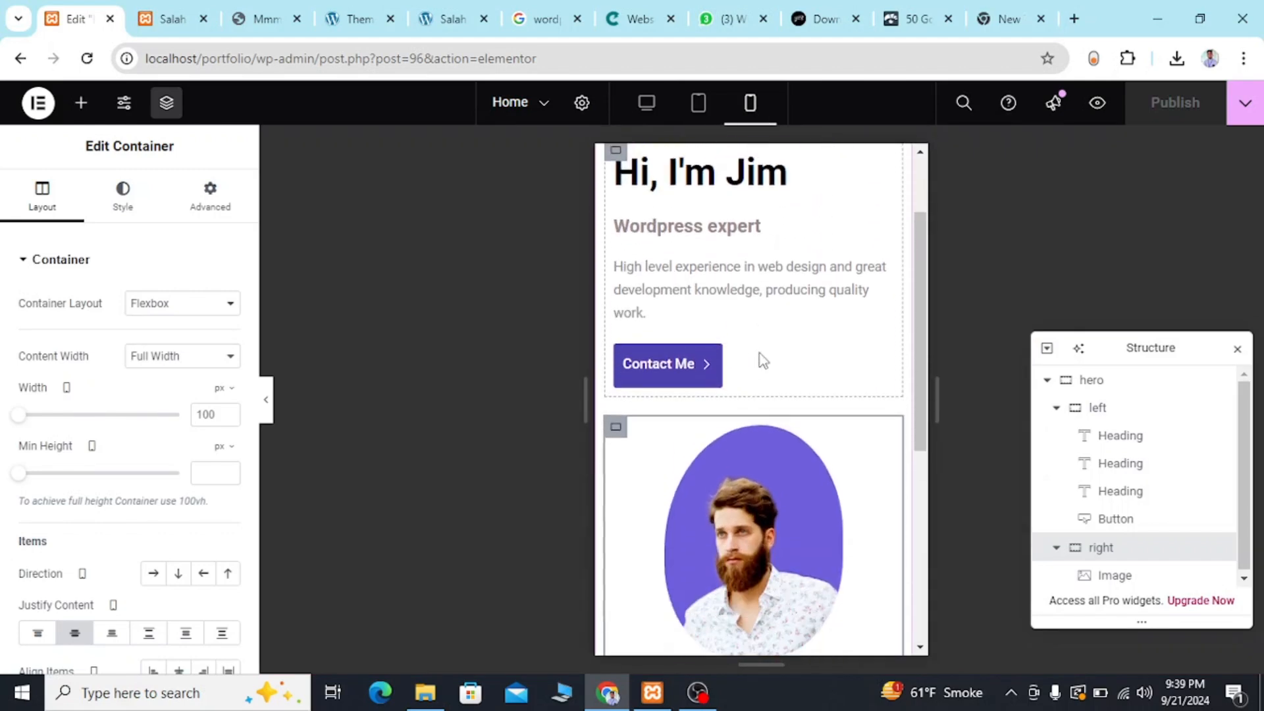
{"action": "scroll", "coordinate": [762, 358], "scroll_direction": "up", "scroll_amount": 5}
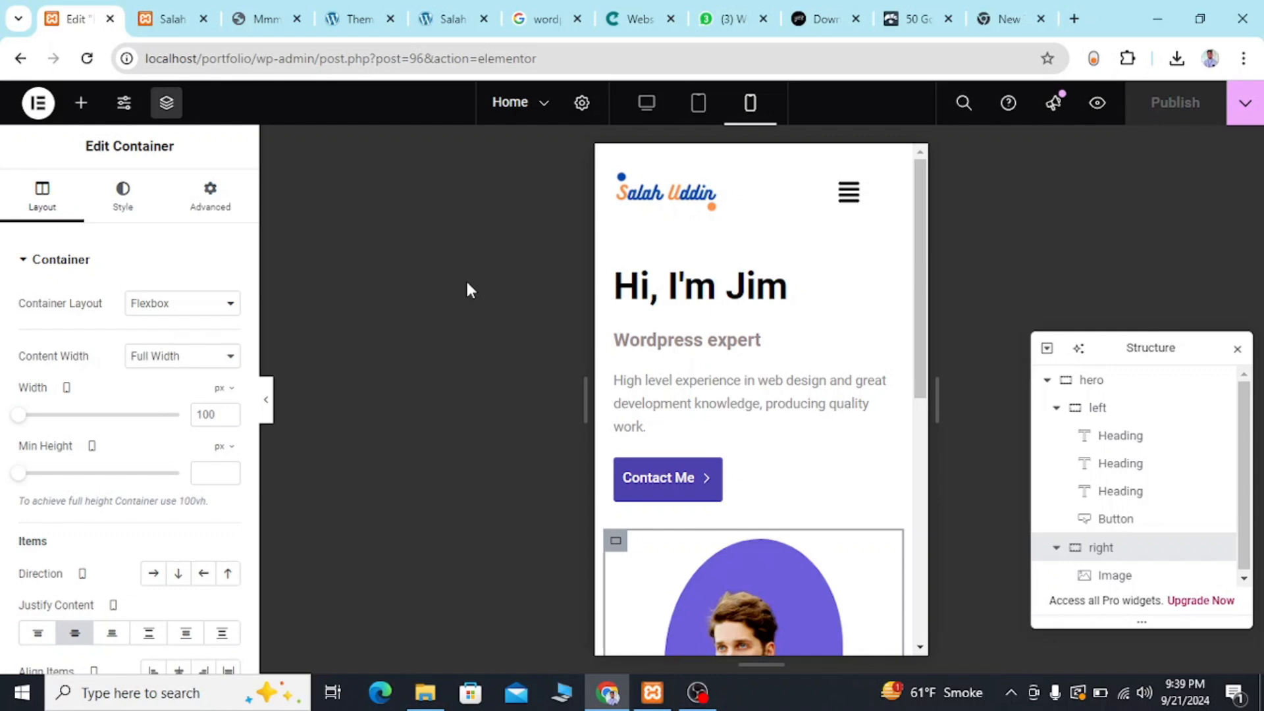
{"action": "scroll", "coordinate": [756, 419], "scroll_direction": "down", "scroll_amount": 5}
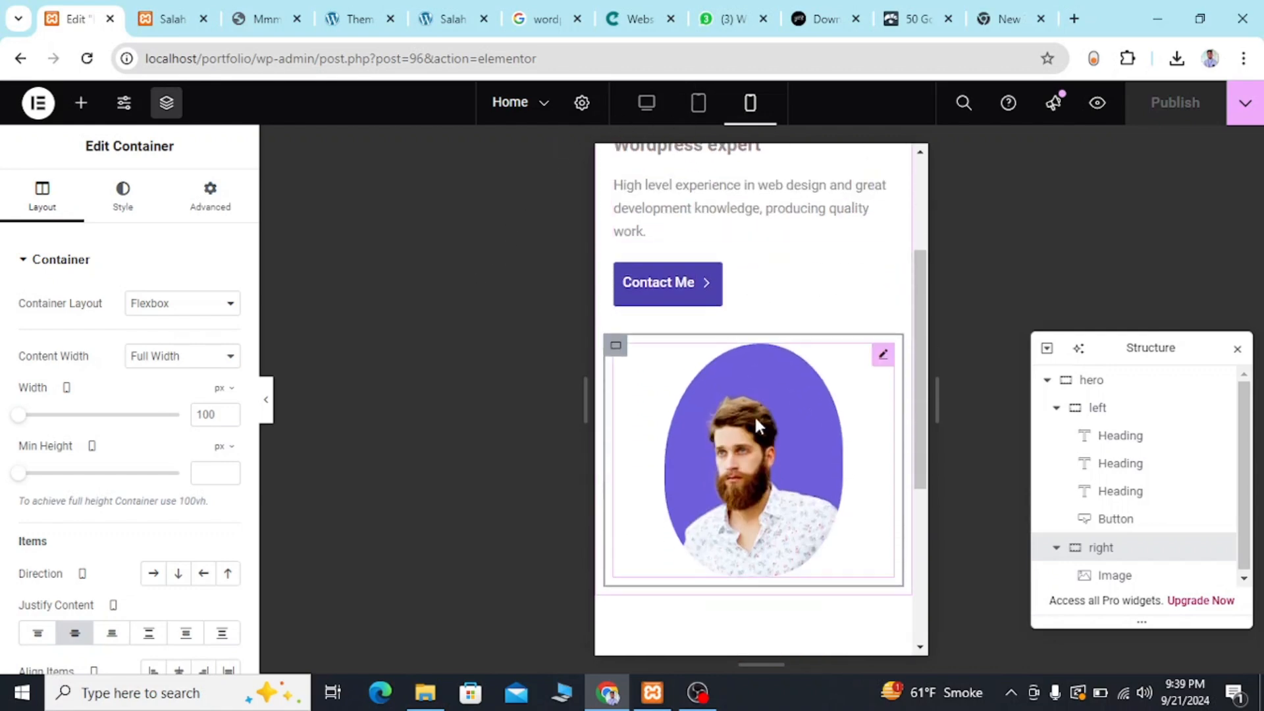
{"action": "scroll", "coordinate": [756, 422], "scroll_direction": "up", "scroll_amount": 5}
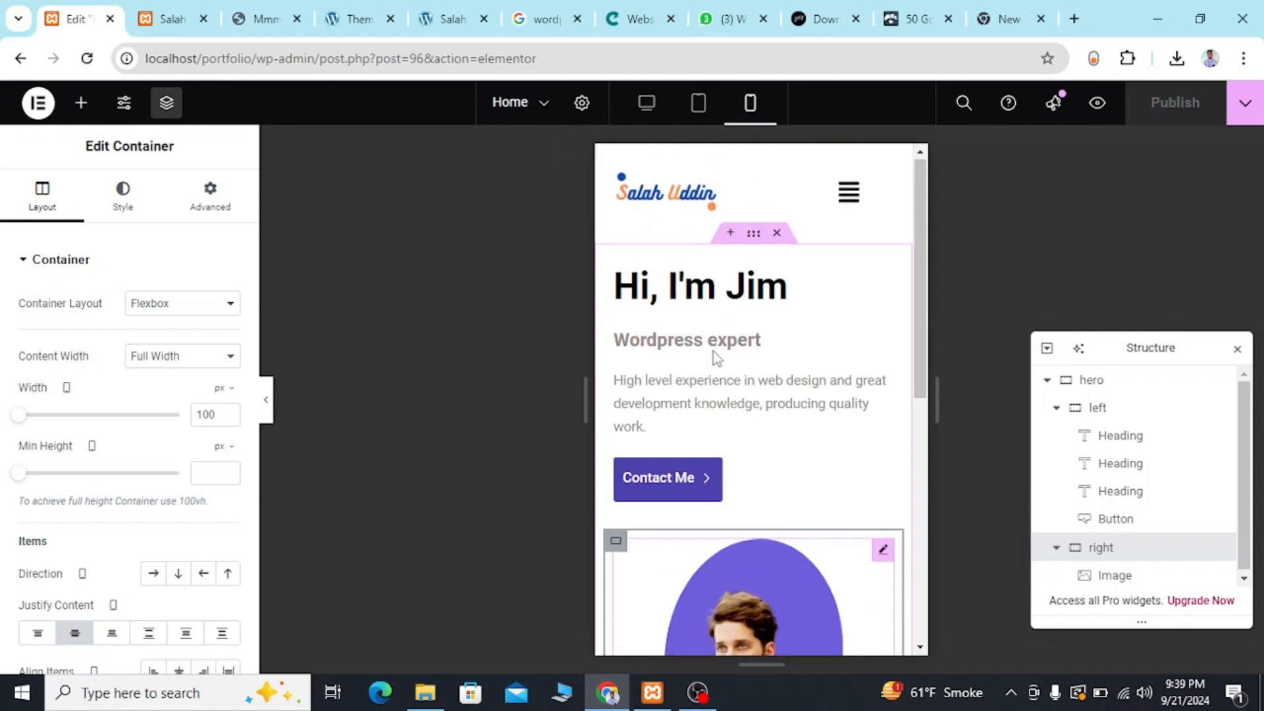
{"action": "left_click", "coordinate": [633, 102]}
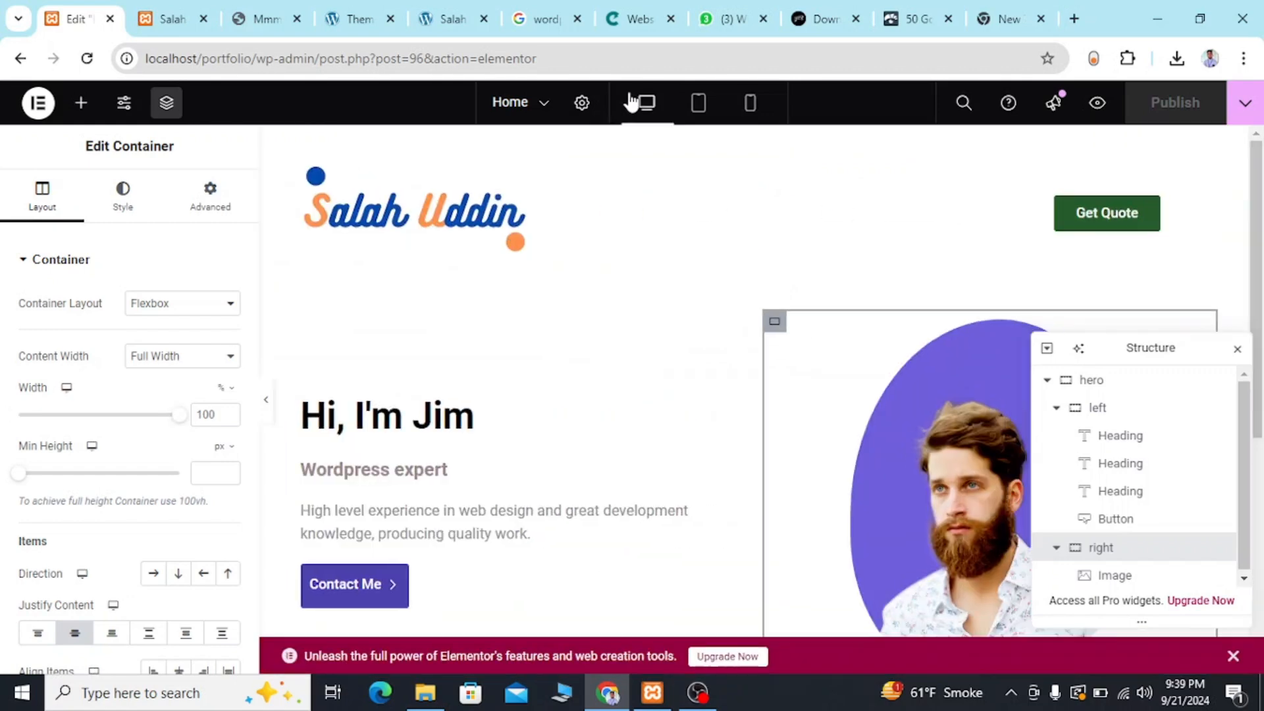
{"action": "scroll", "coordinate": [625, 397], "scroll_direction": "down", "scroll_amount": 5}
{"action": "scroll", "coordinate": [625, 397], "scroll_direction": "up", "scroll_amount": 3}
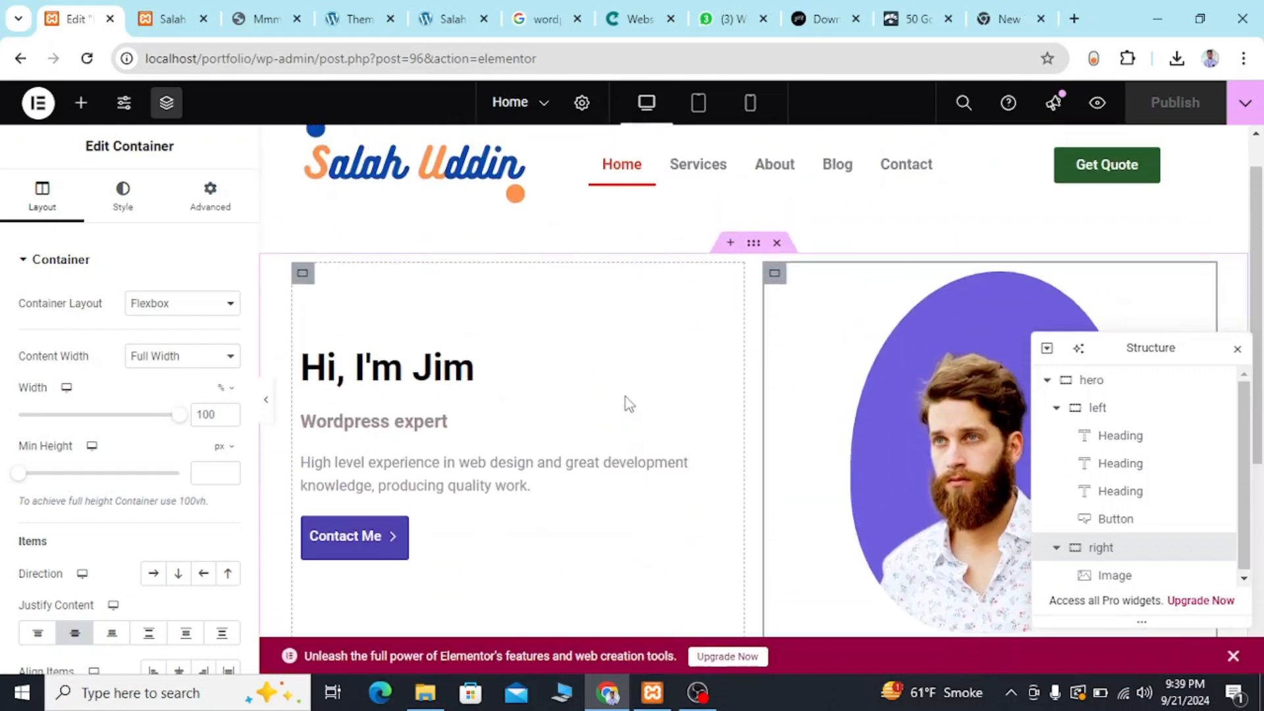